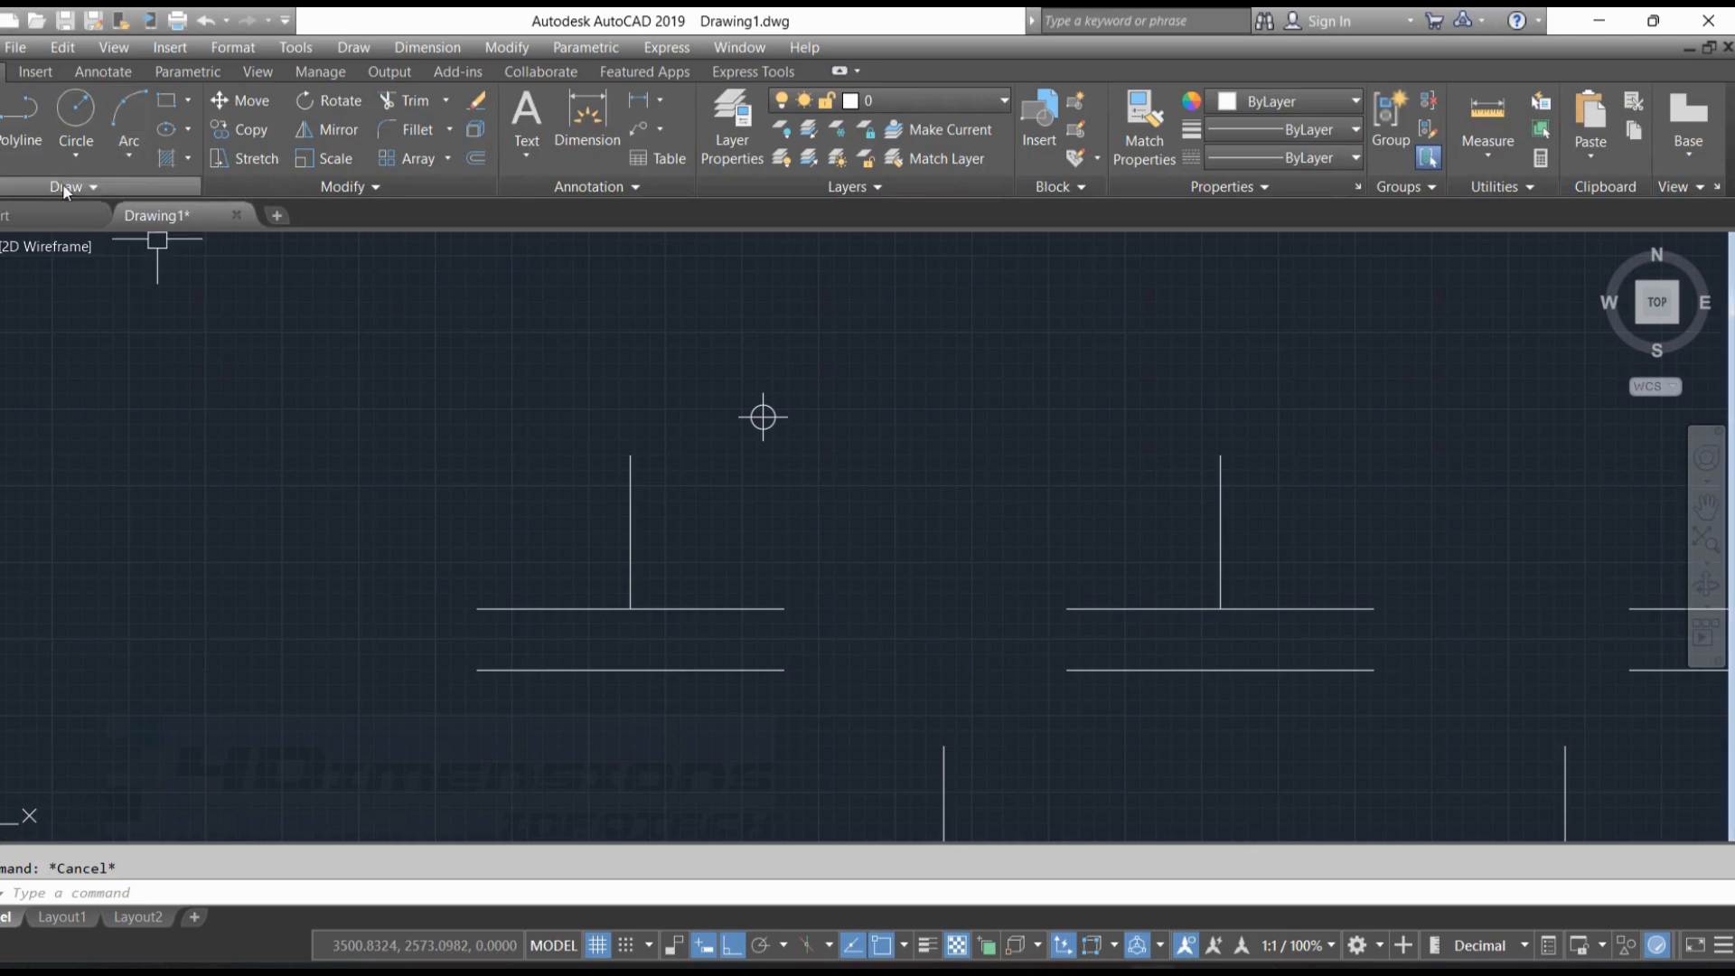
# Draw a 3-Point arc on the first figure from the upper baseline's right end through the vertical line's top to the baseline's left end
pyautogui.click(127, 157)
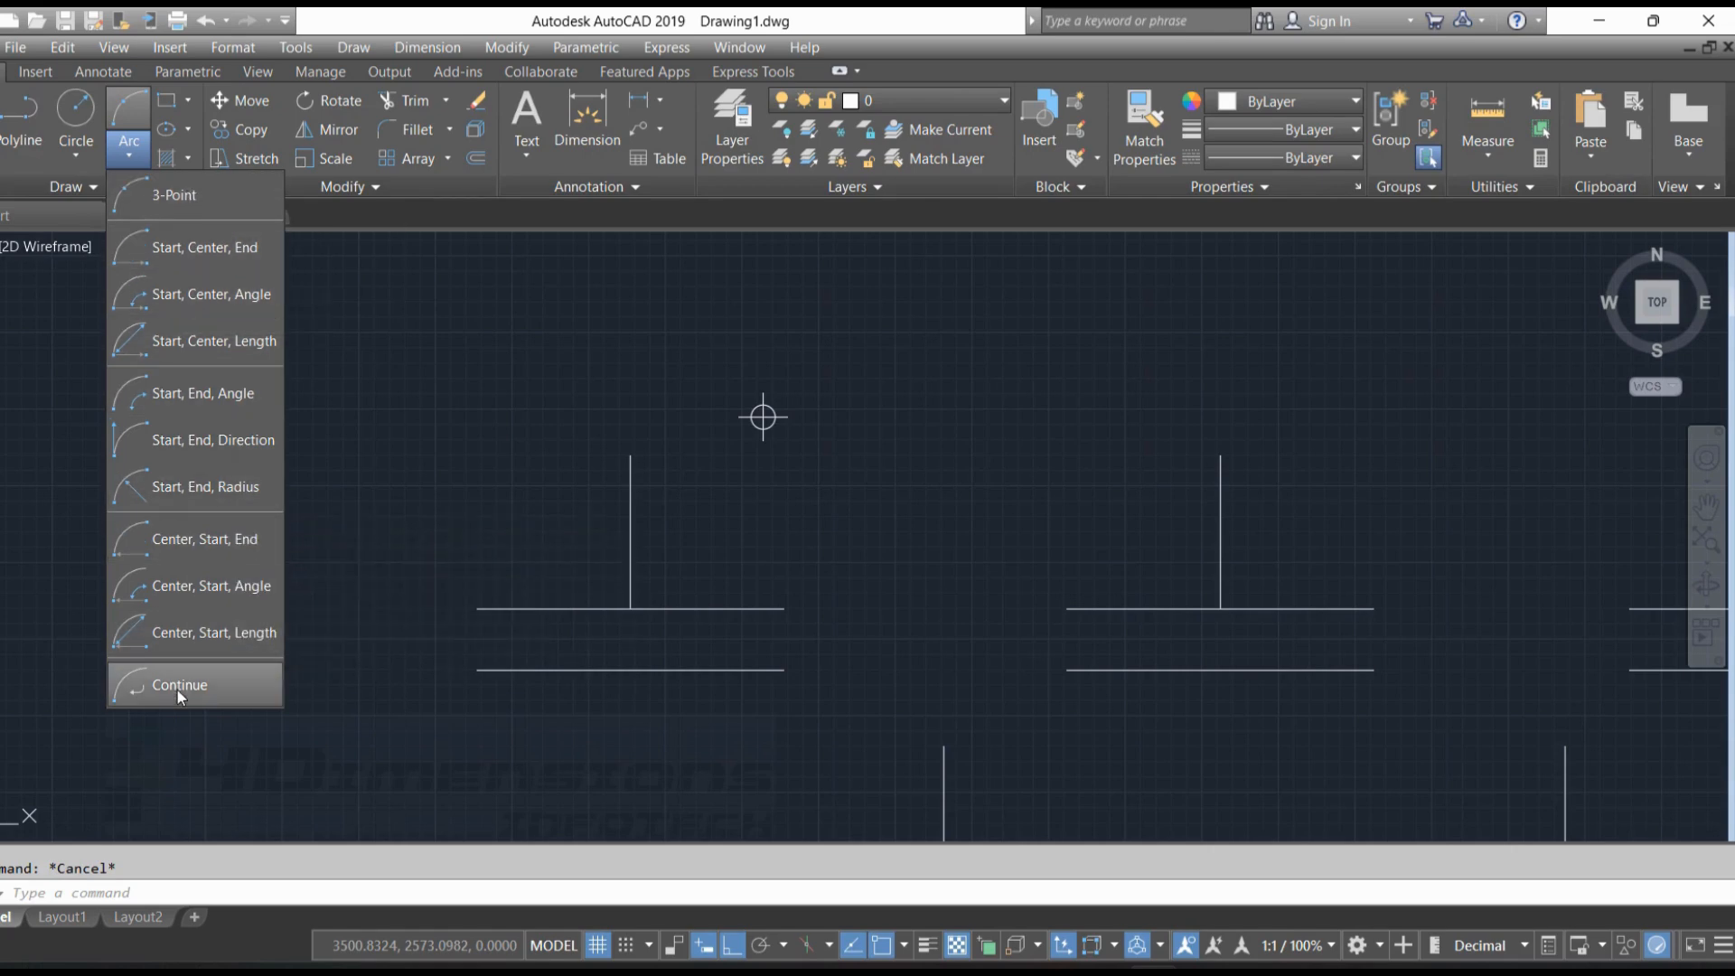
pyautogui.click(174, 196)
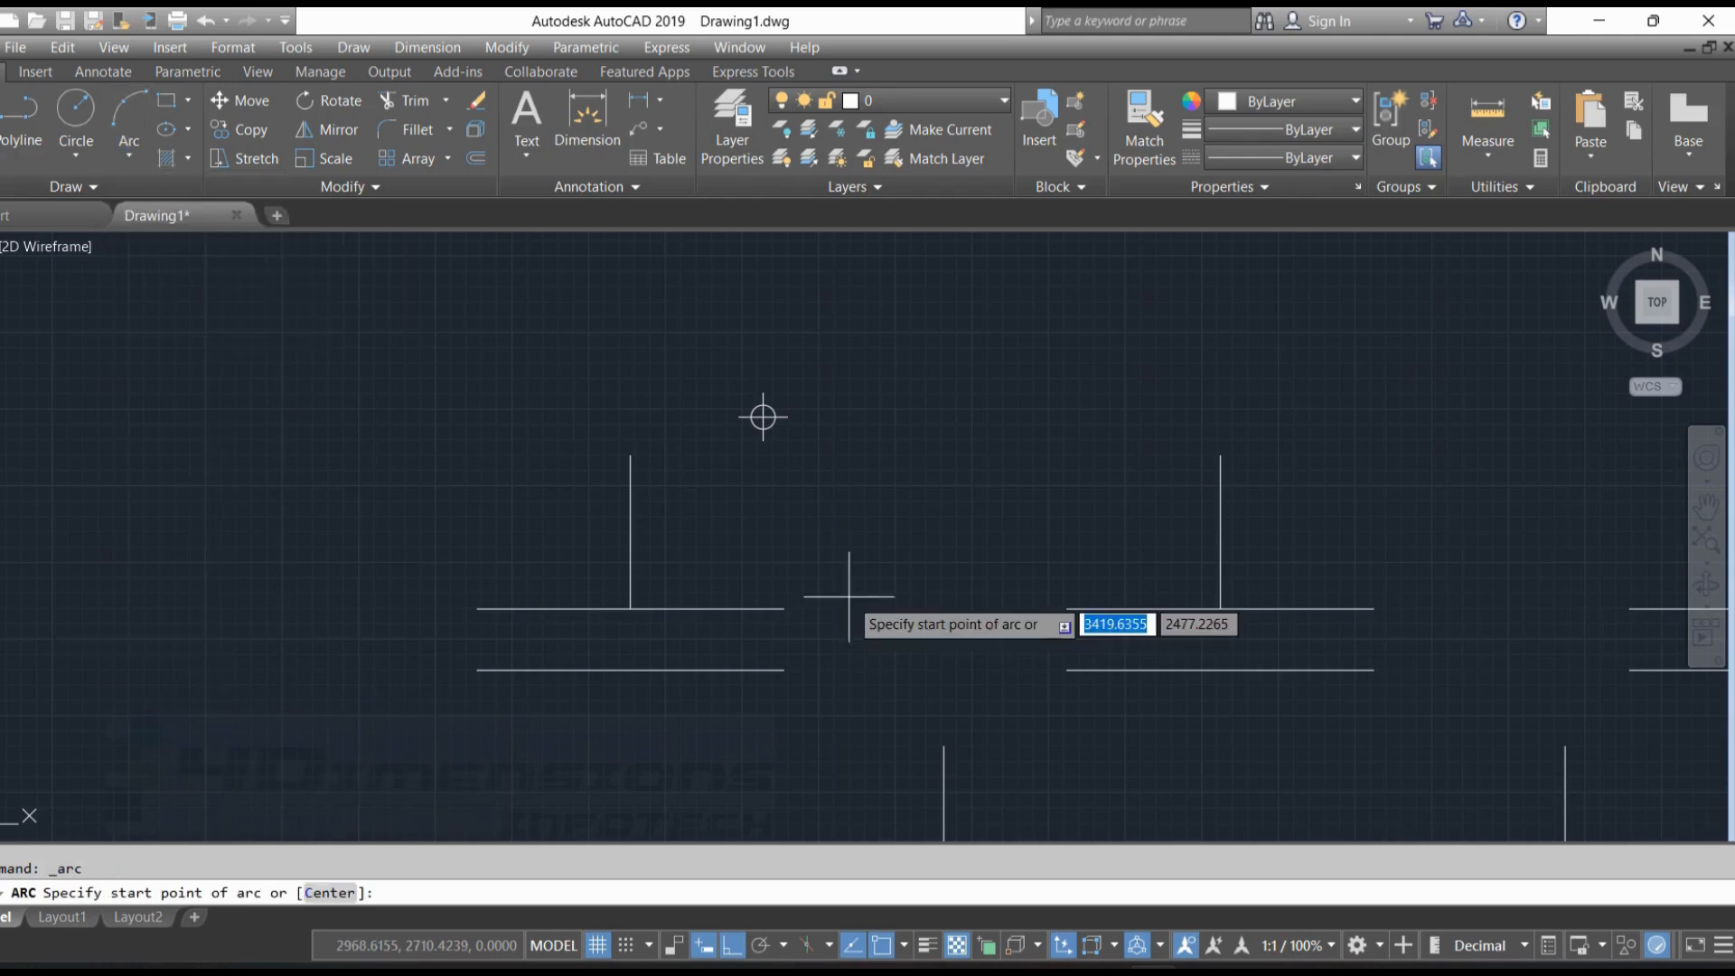
pyautogui.click(782, 608)
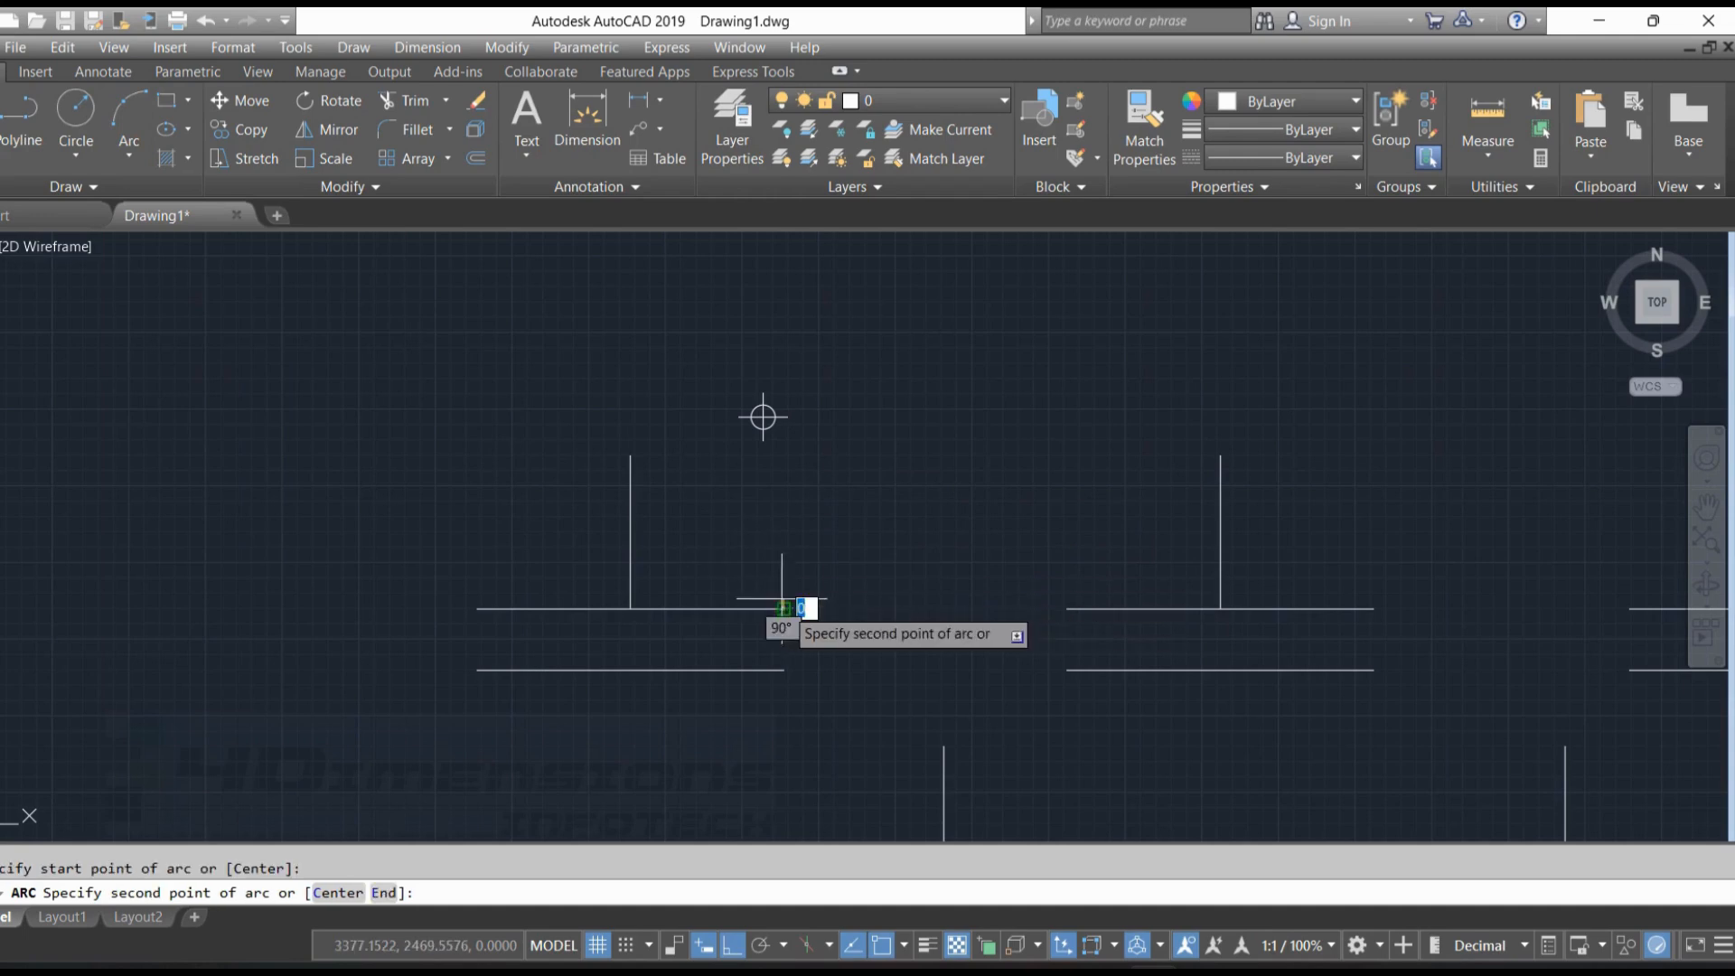
pyautogui.click(630, 454)
pyautogui.click(477, 608)
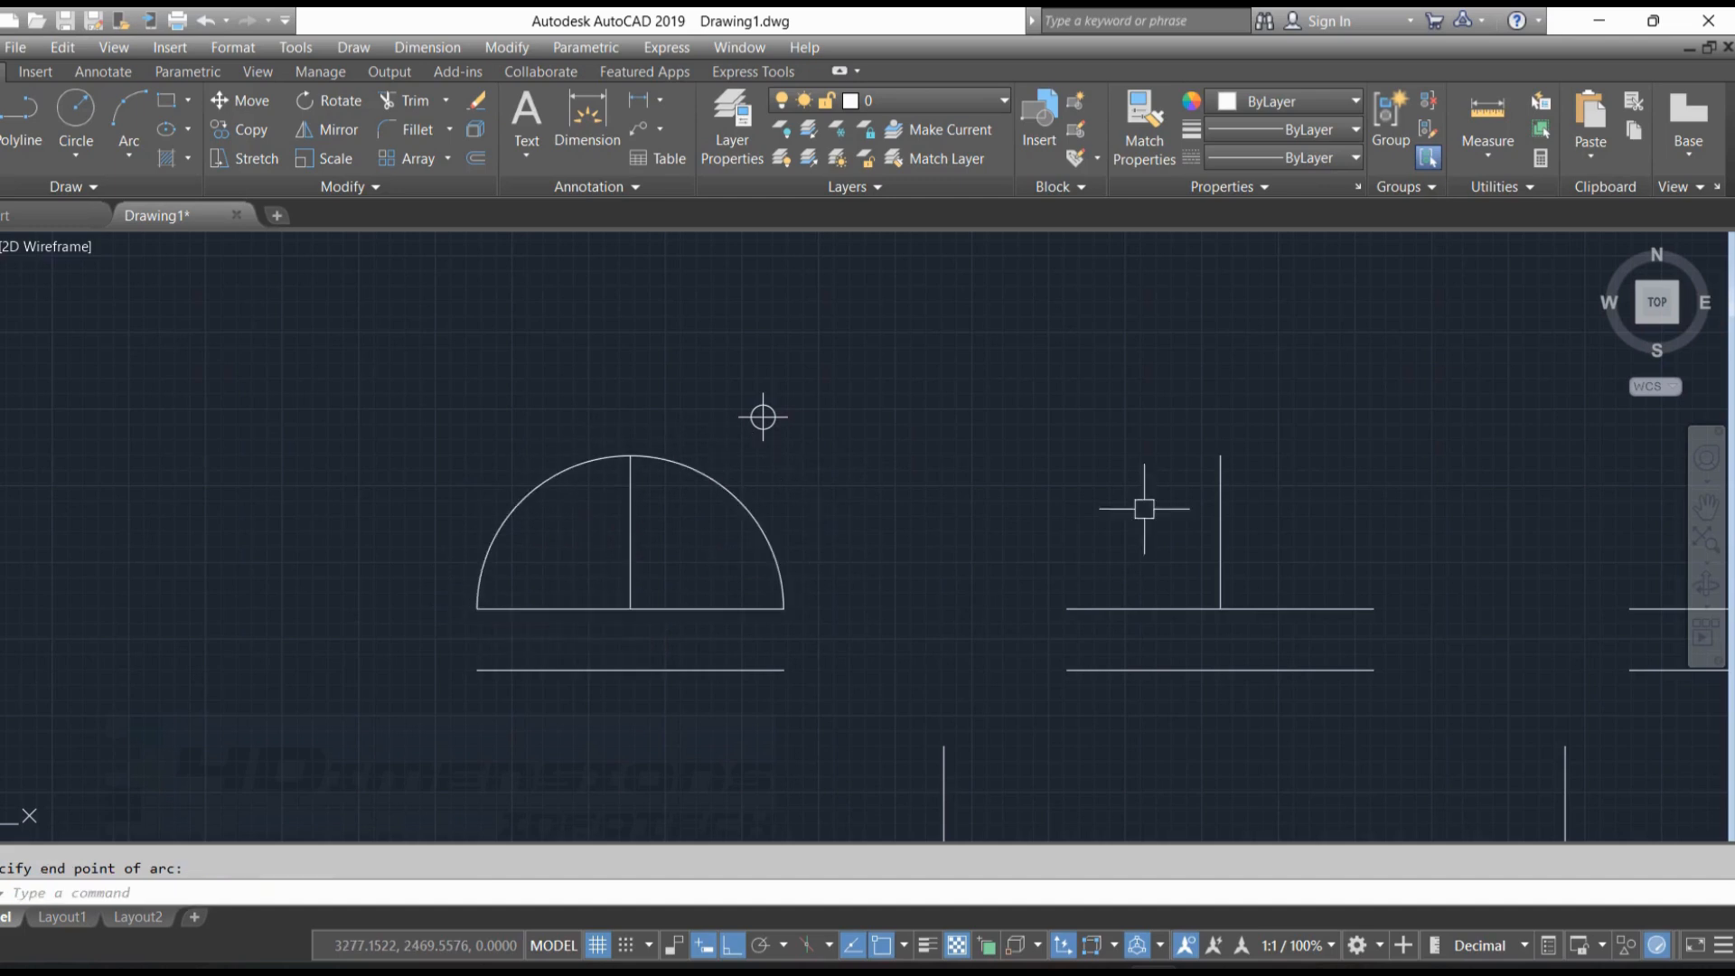
pyautogui.click(1144, 509)
pyautogui.click(895, 414)
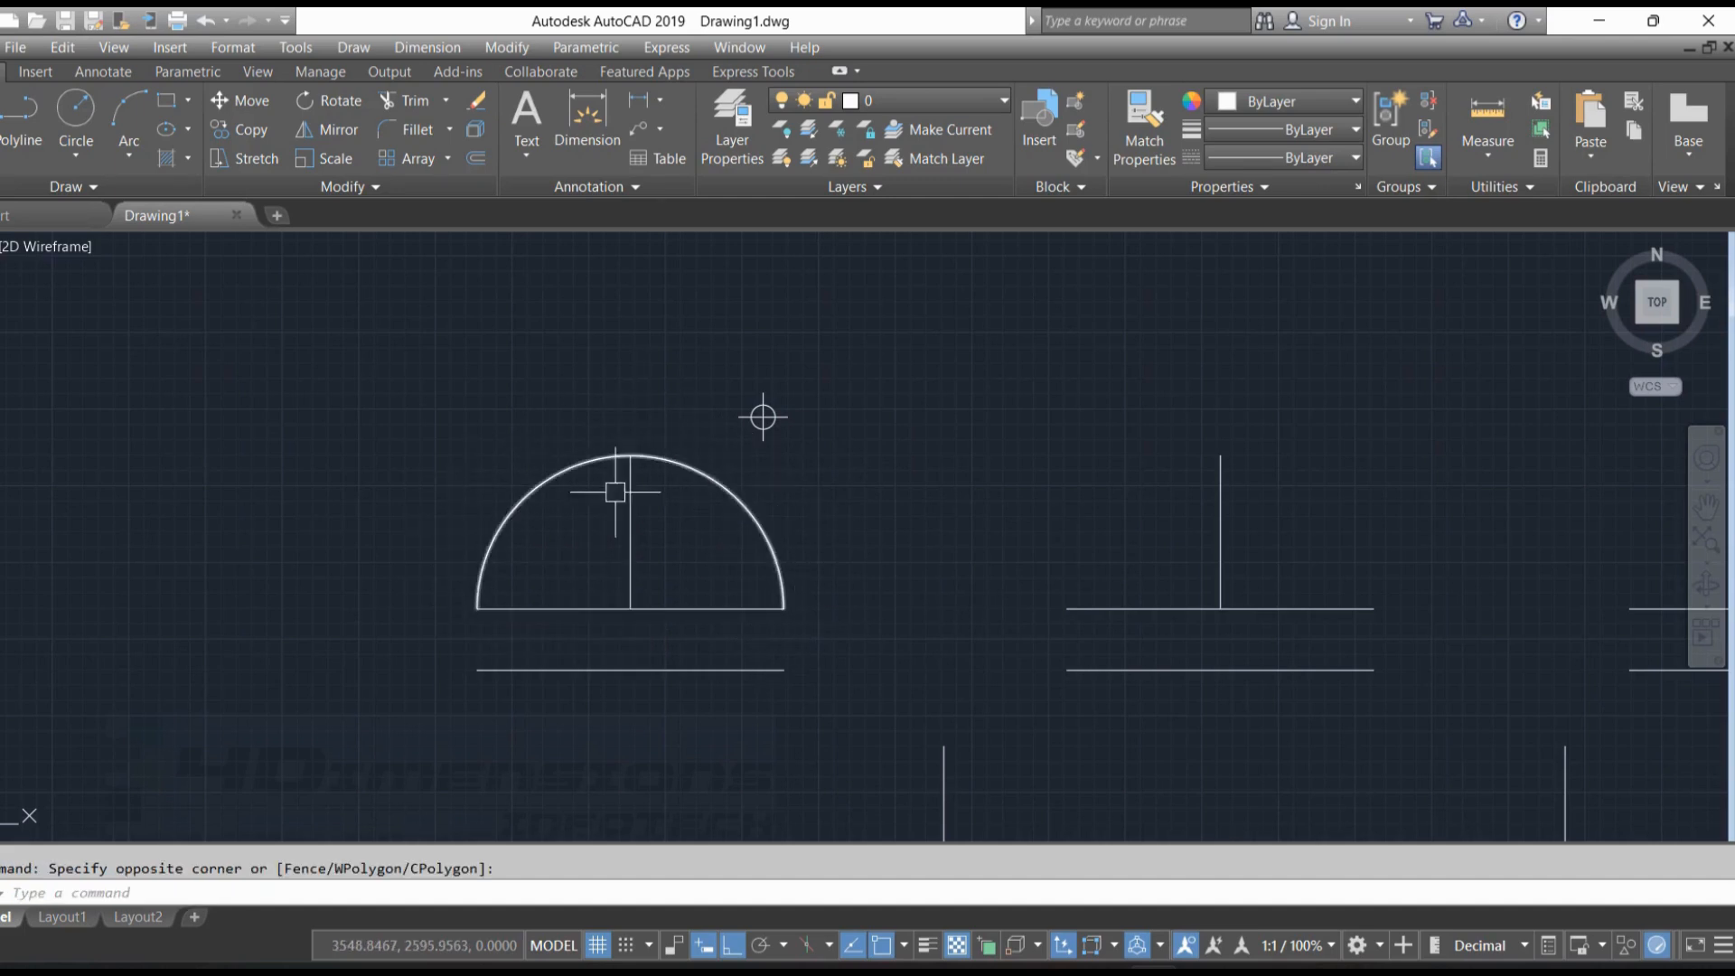
pyautogui.press('Escape')
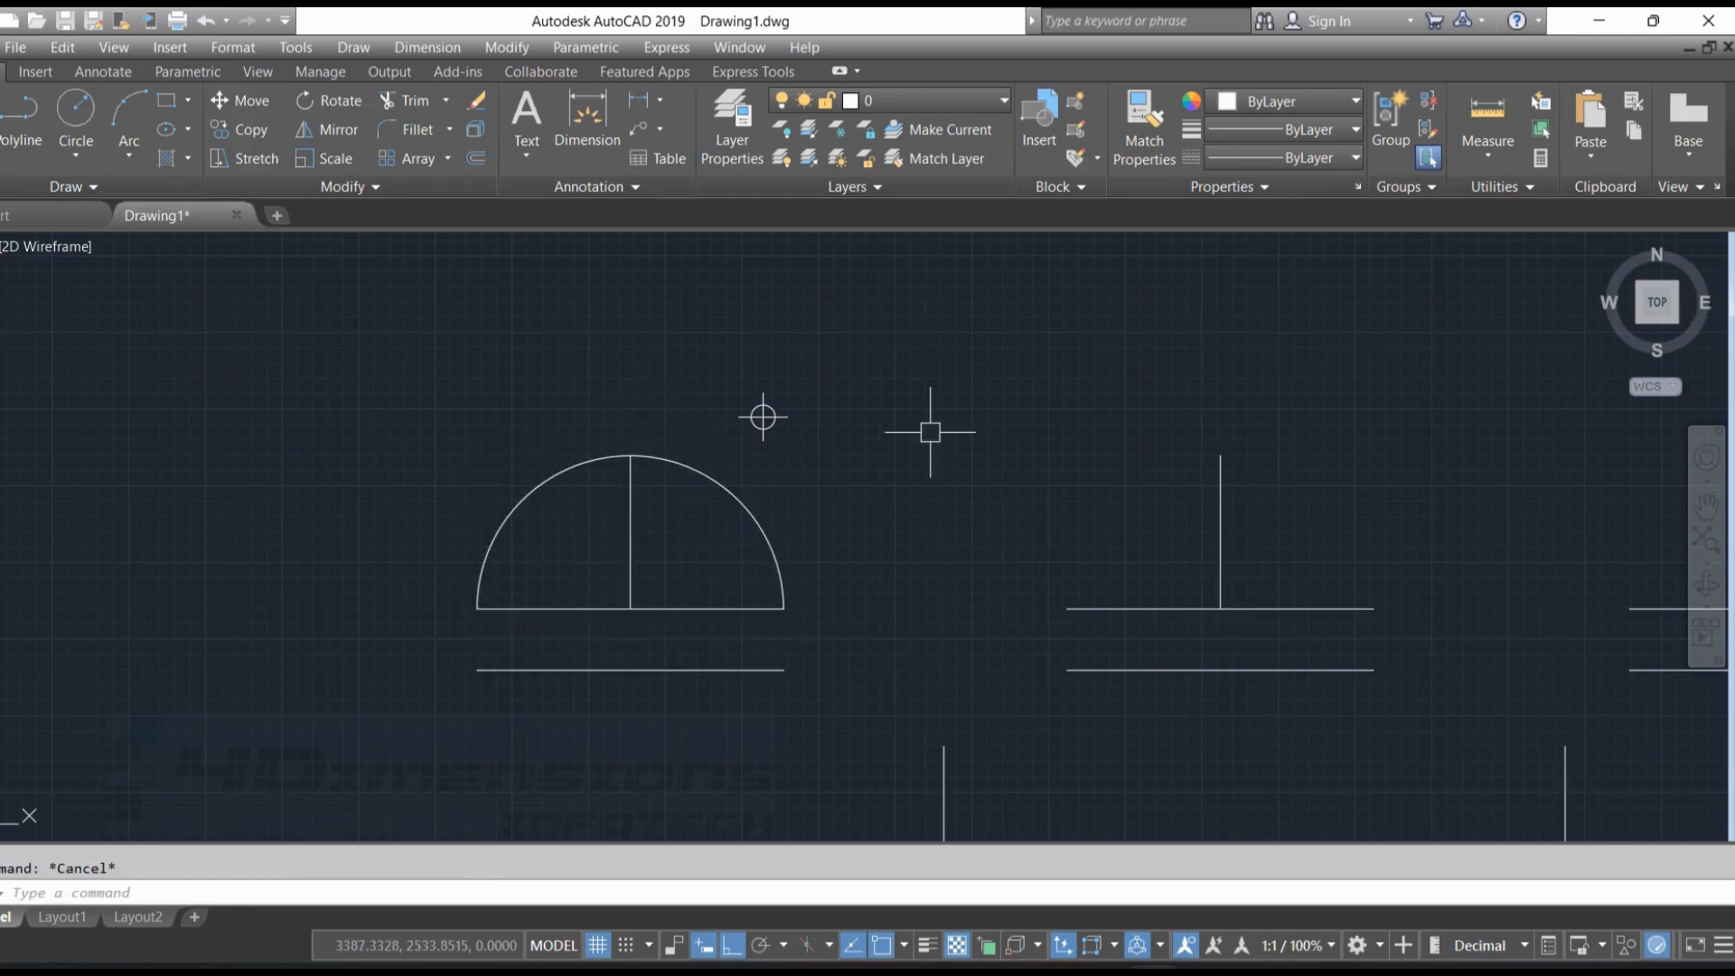
# With Ortho off, draw a Start, Center, End arc on the second figure from the baseline's right end, centred on its midpoint, to the vertical's top
pyautogui.click(733, 946)
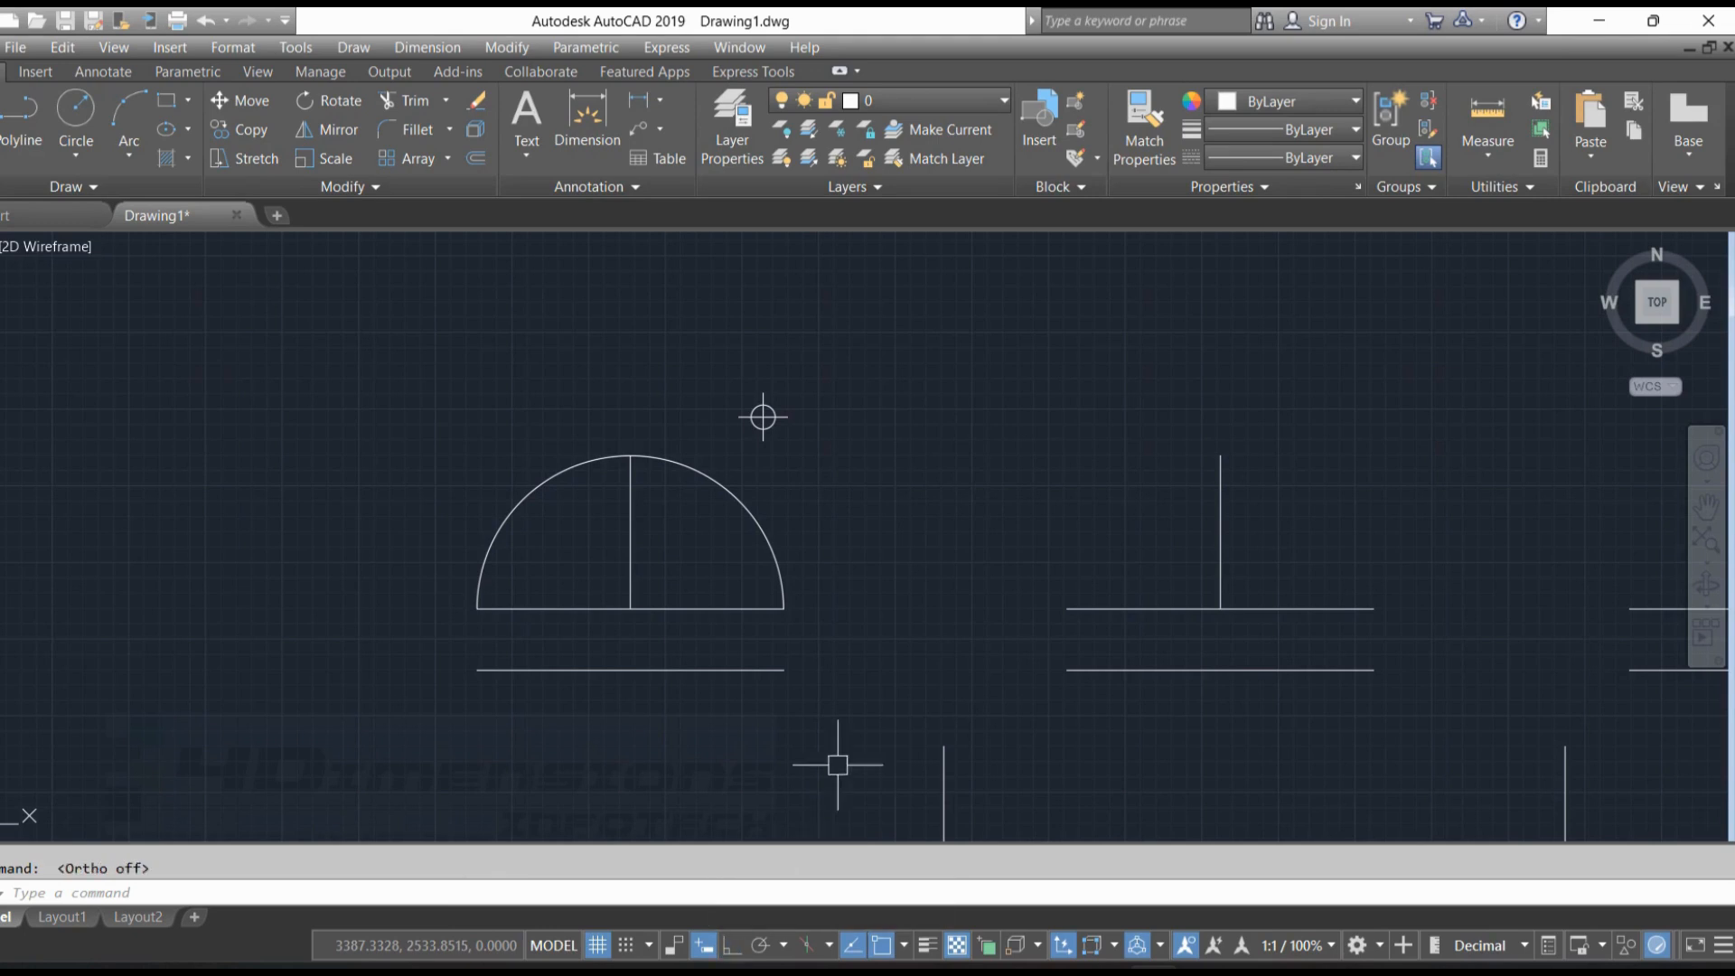
pyautogui.click(129, 155)
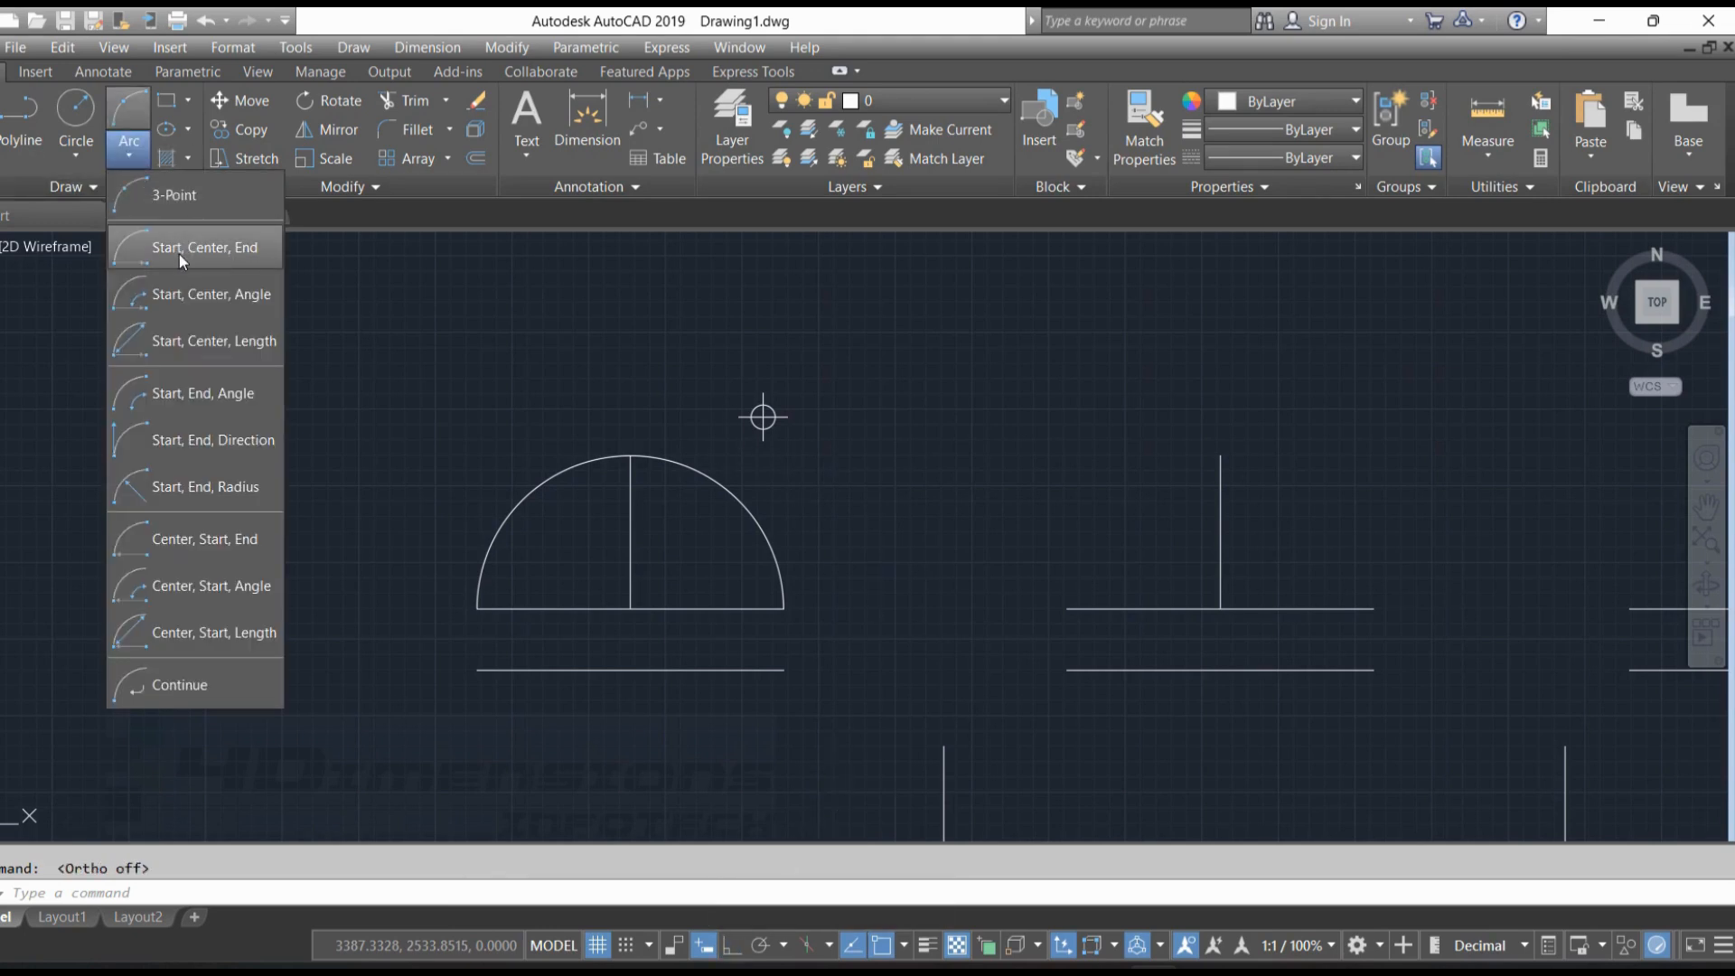
pyautogui.click(213, 247)
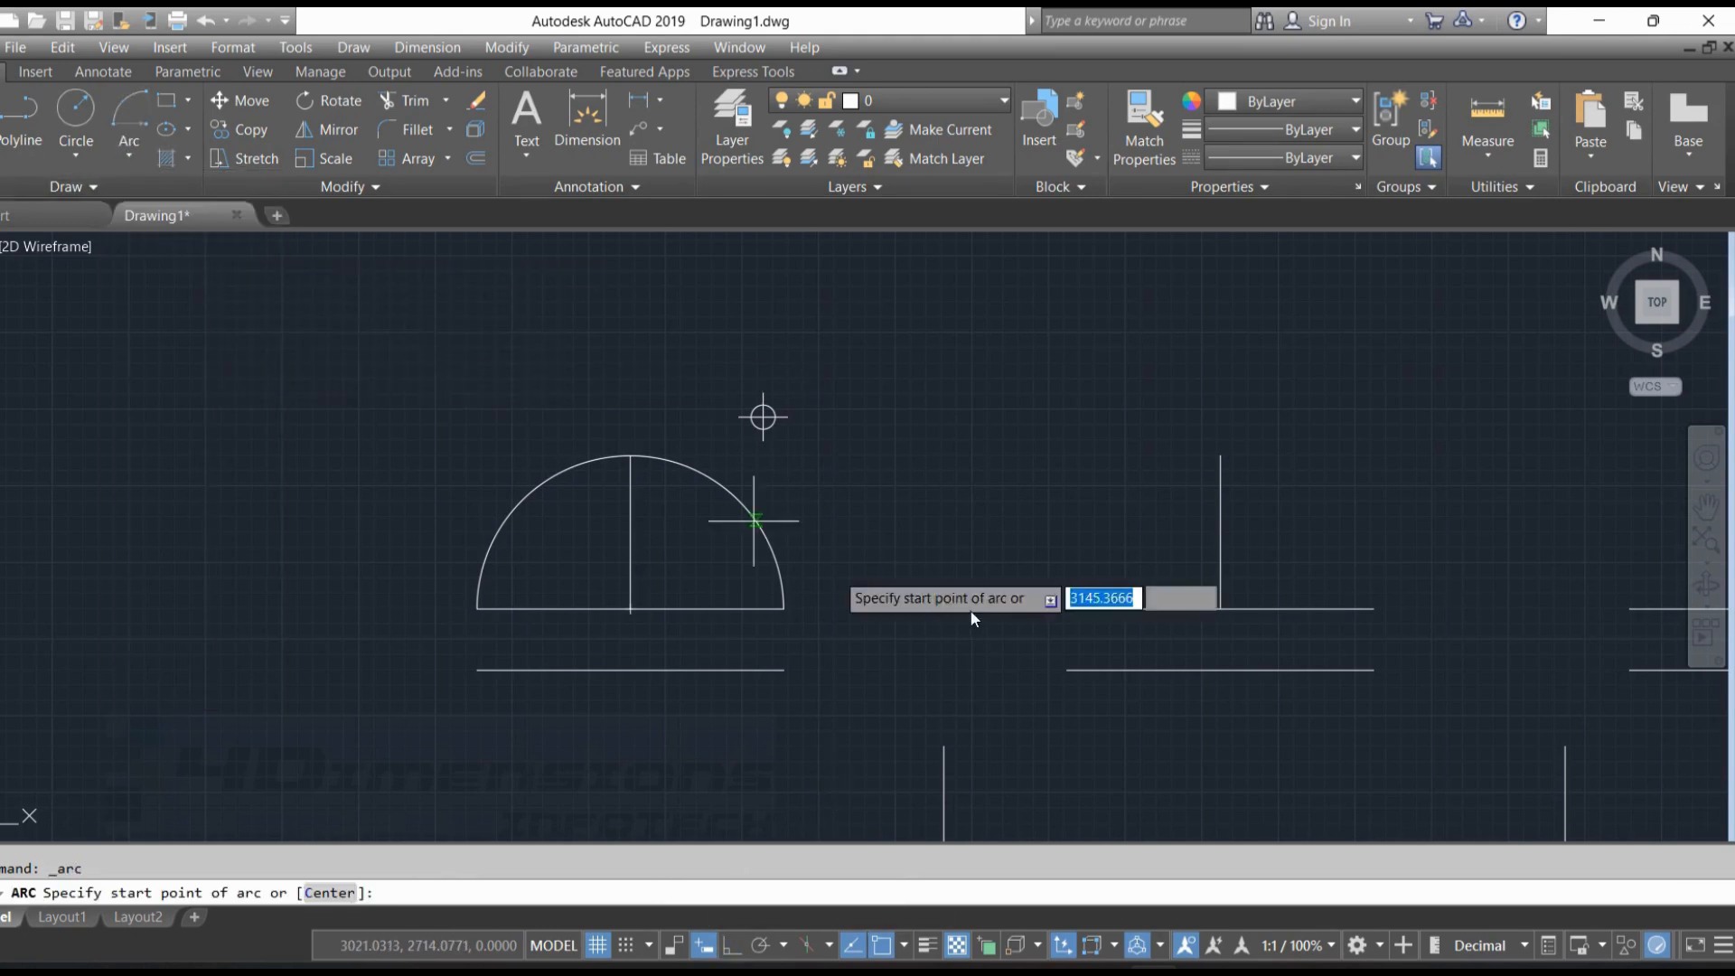
pyautogui.moveTo(971, 619)
pyautogui.mouseDown(button='middle')
pyautogui.moveTo(825, 562)
pyautogui.moveTo(733, 599)
pyautogui.mouseUp(button='middle')
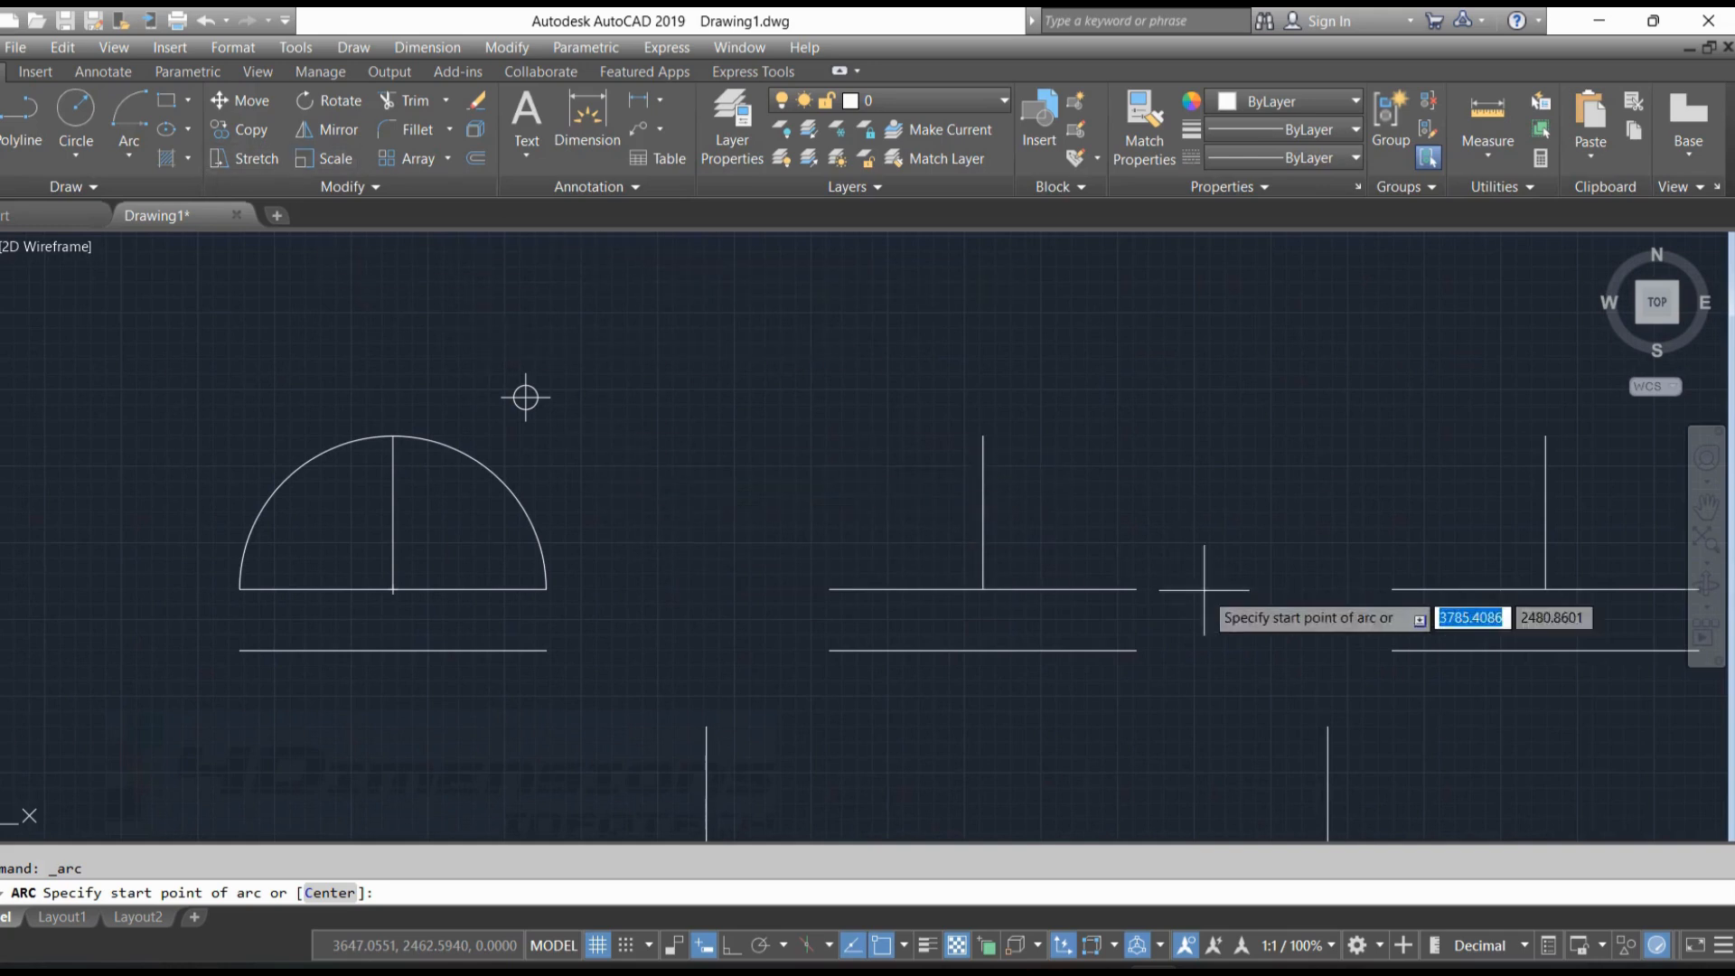
pyautogui.moveTo(1204, 590); pyautogui.dragTo(1102, 531, button='middle')
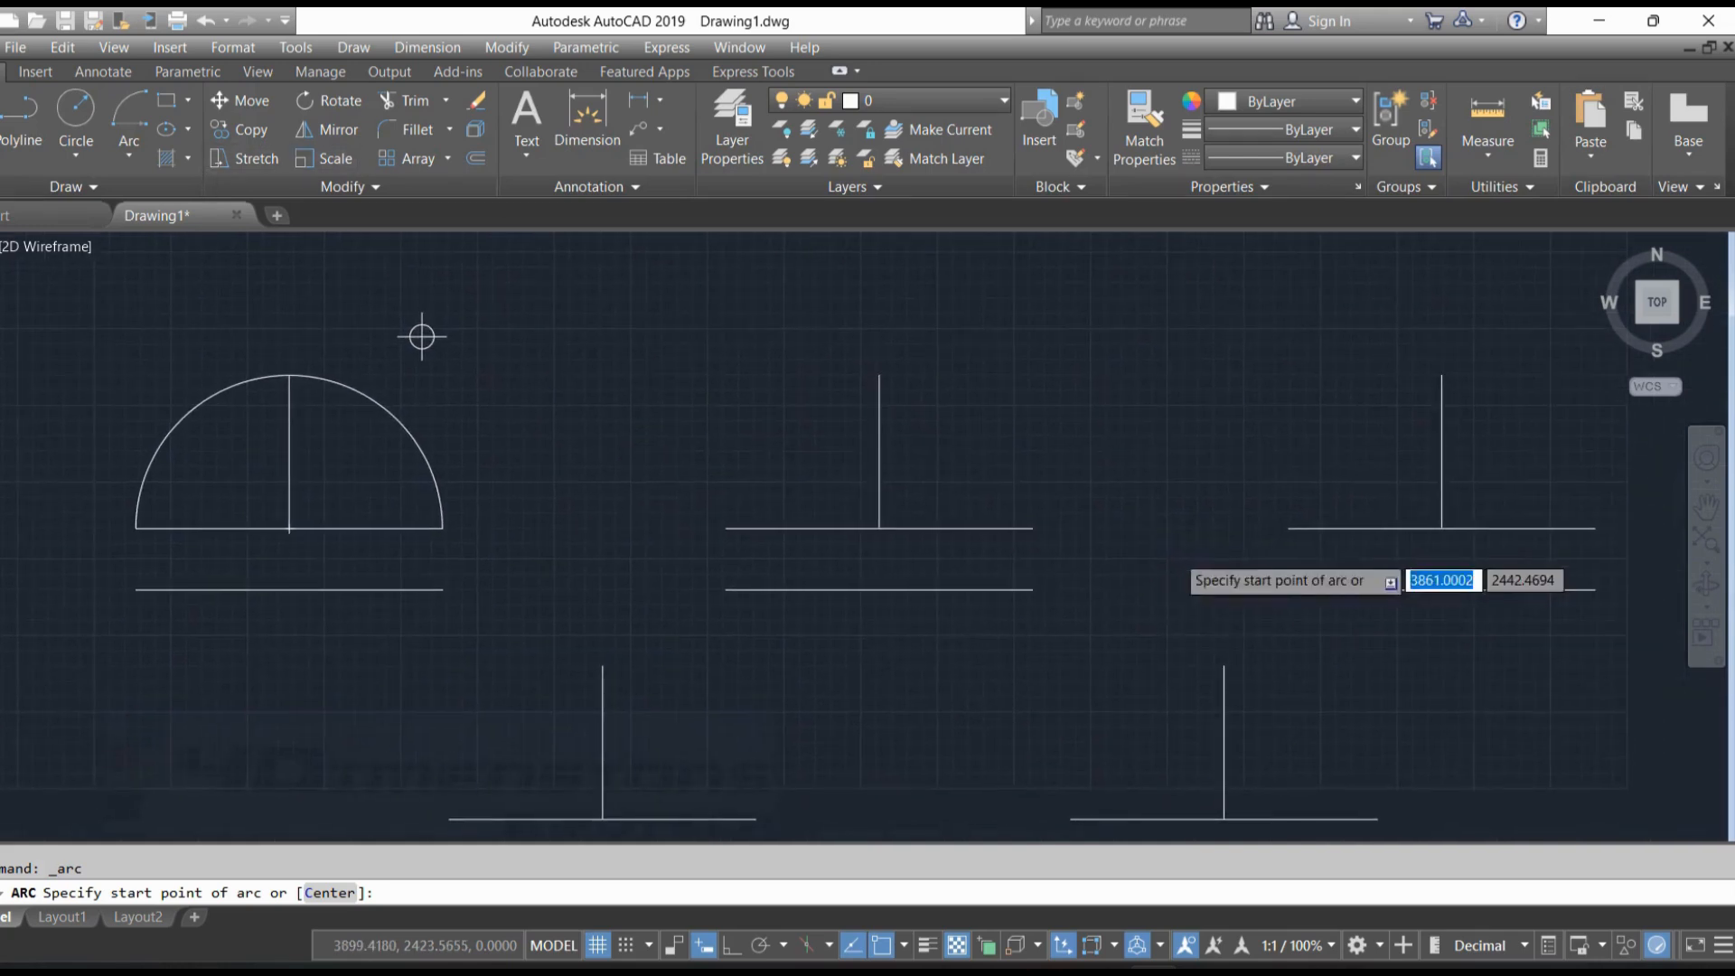
pyautogui.click(1033, 528)
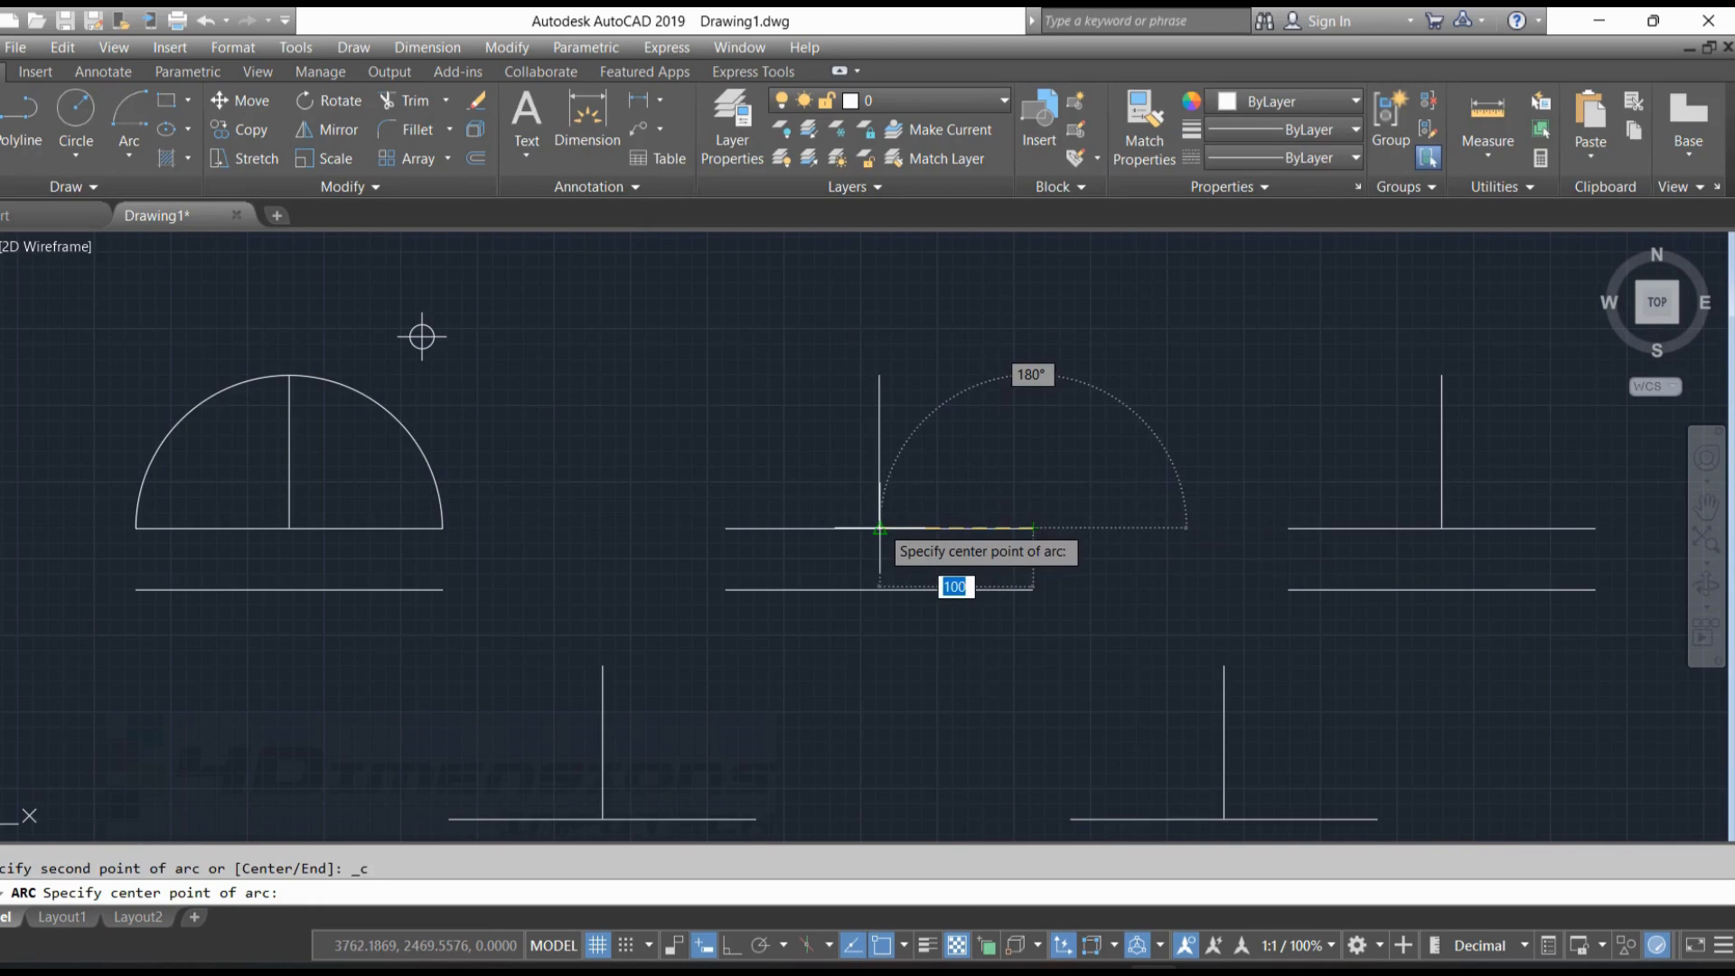
pyautogui.click(879, 527)
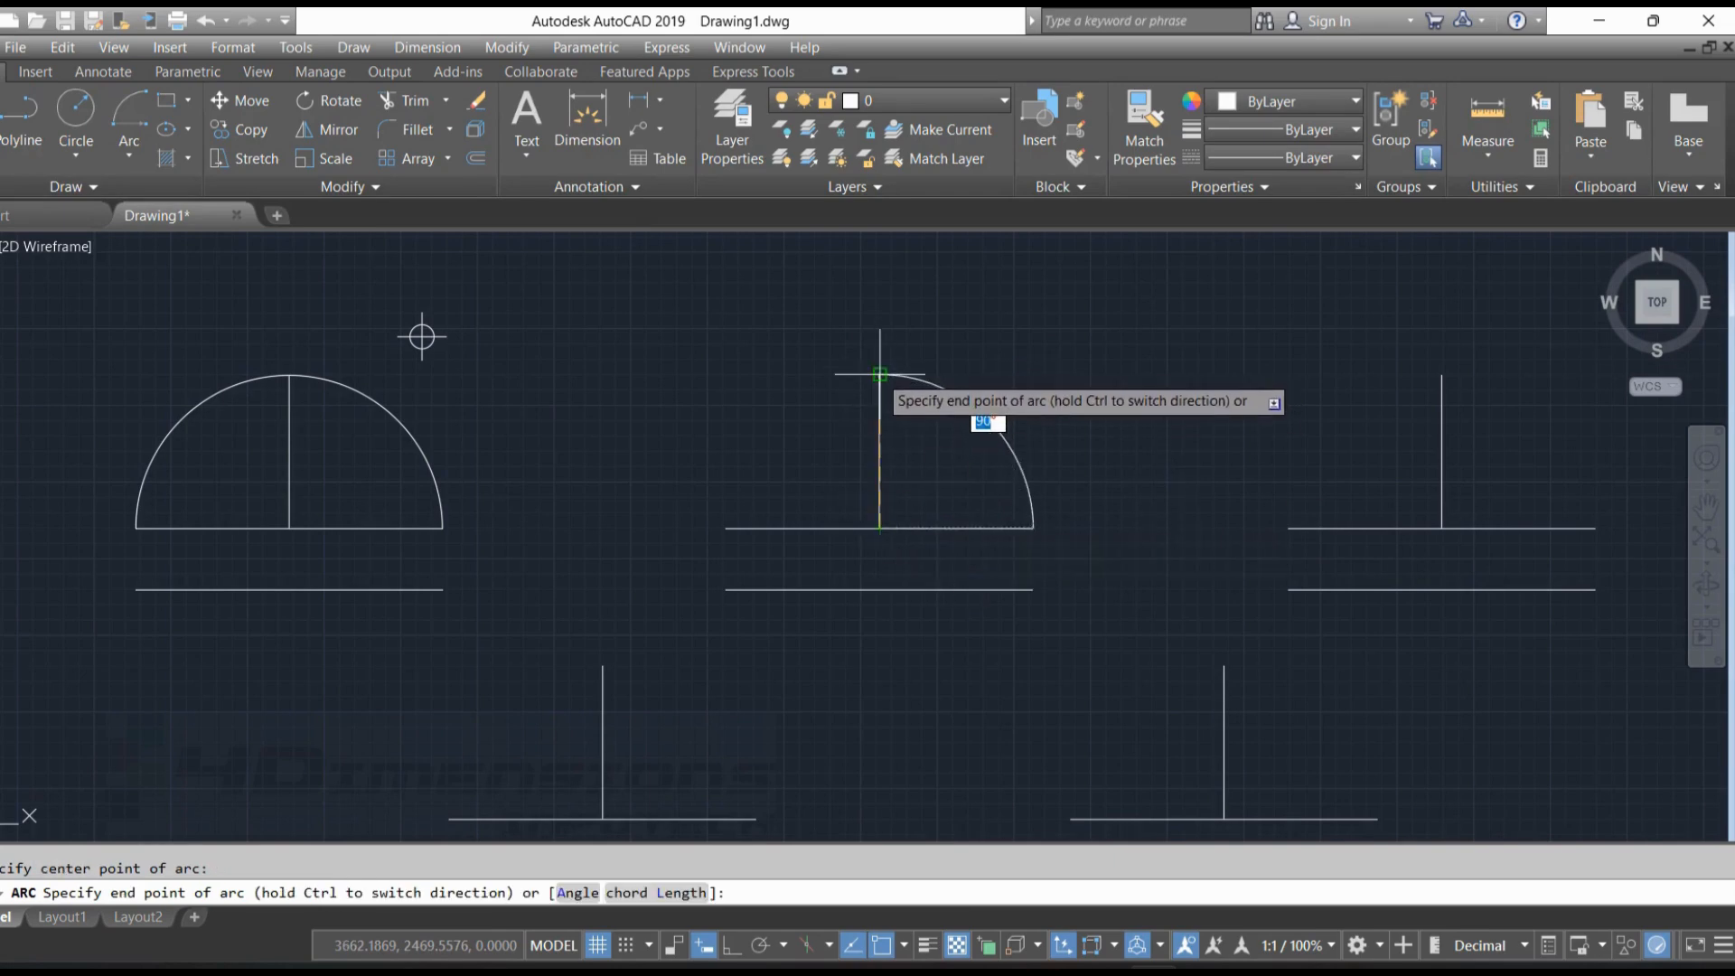
pyautogui.click(879, 373)
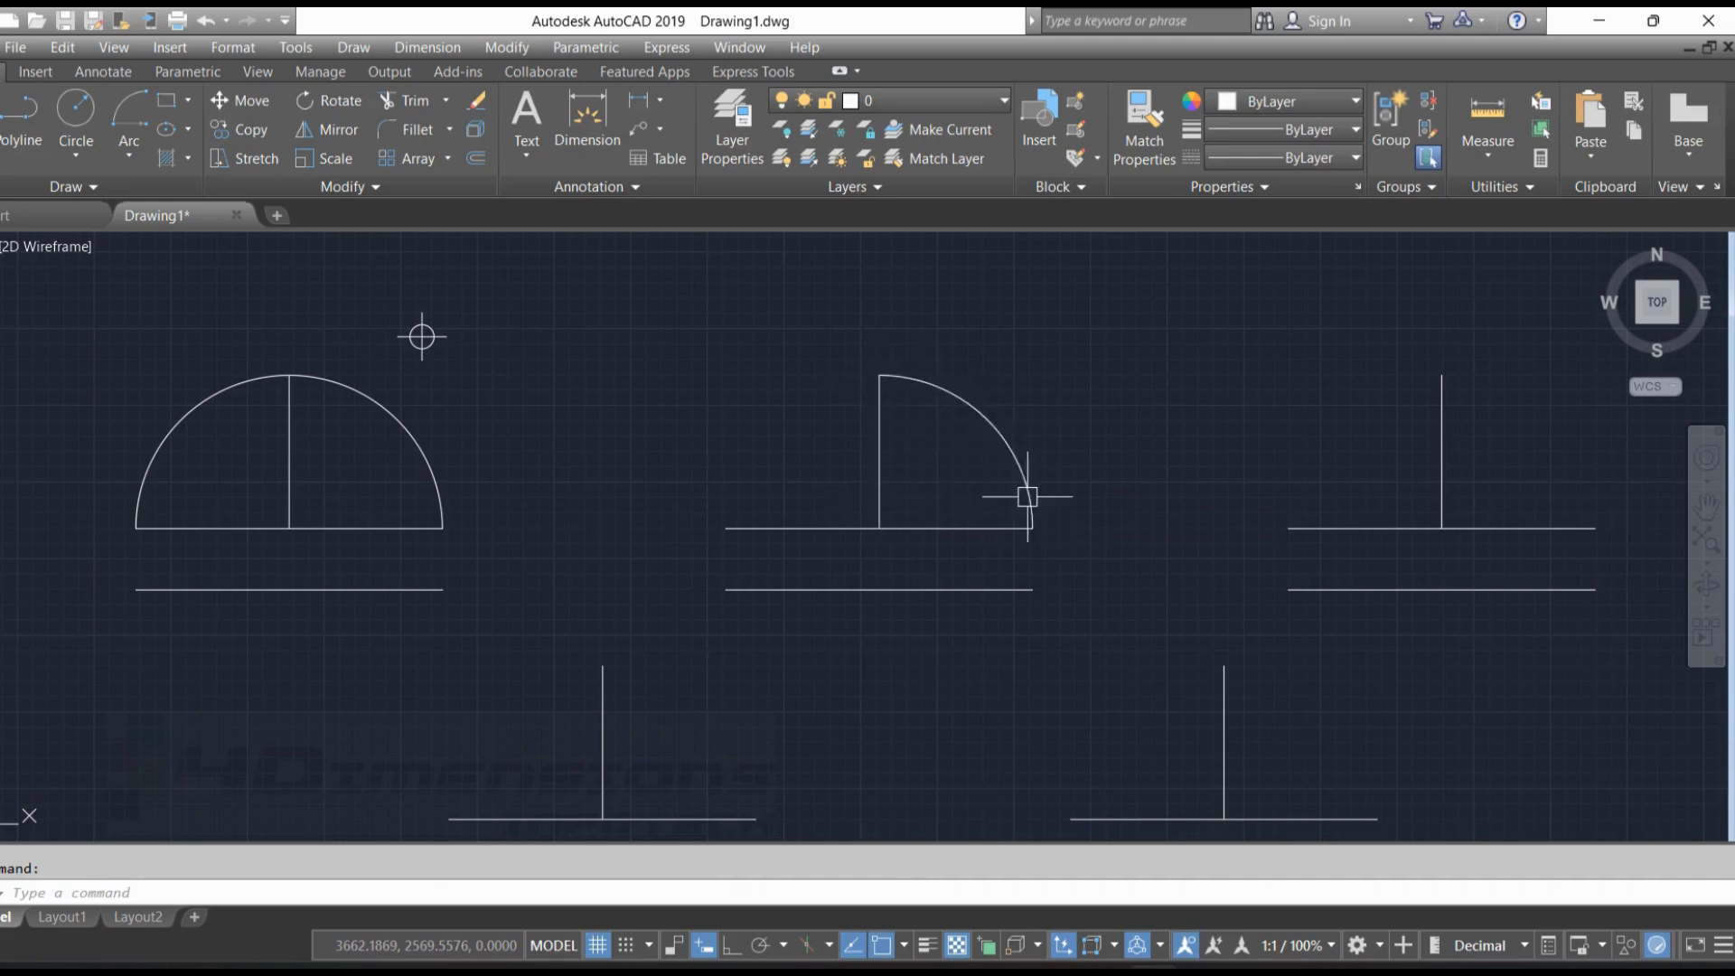
# Draw a Start, Center, Angle arc on the third figure from the upper baseline's right end, centred at the vertical's foot, with a 60° included angle
pyautogui.click(129, 149)
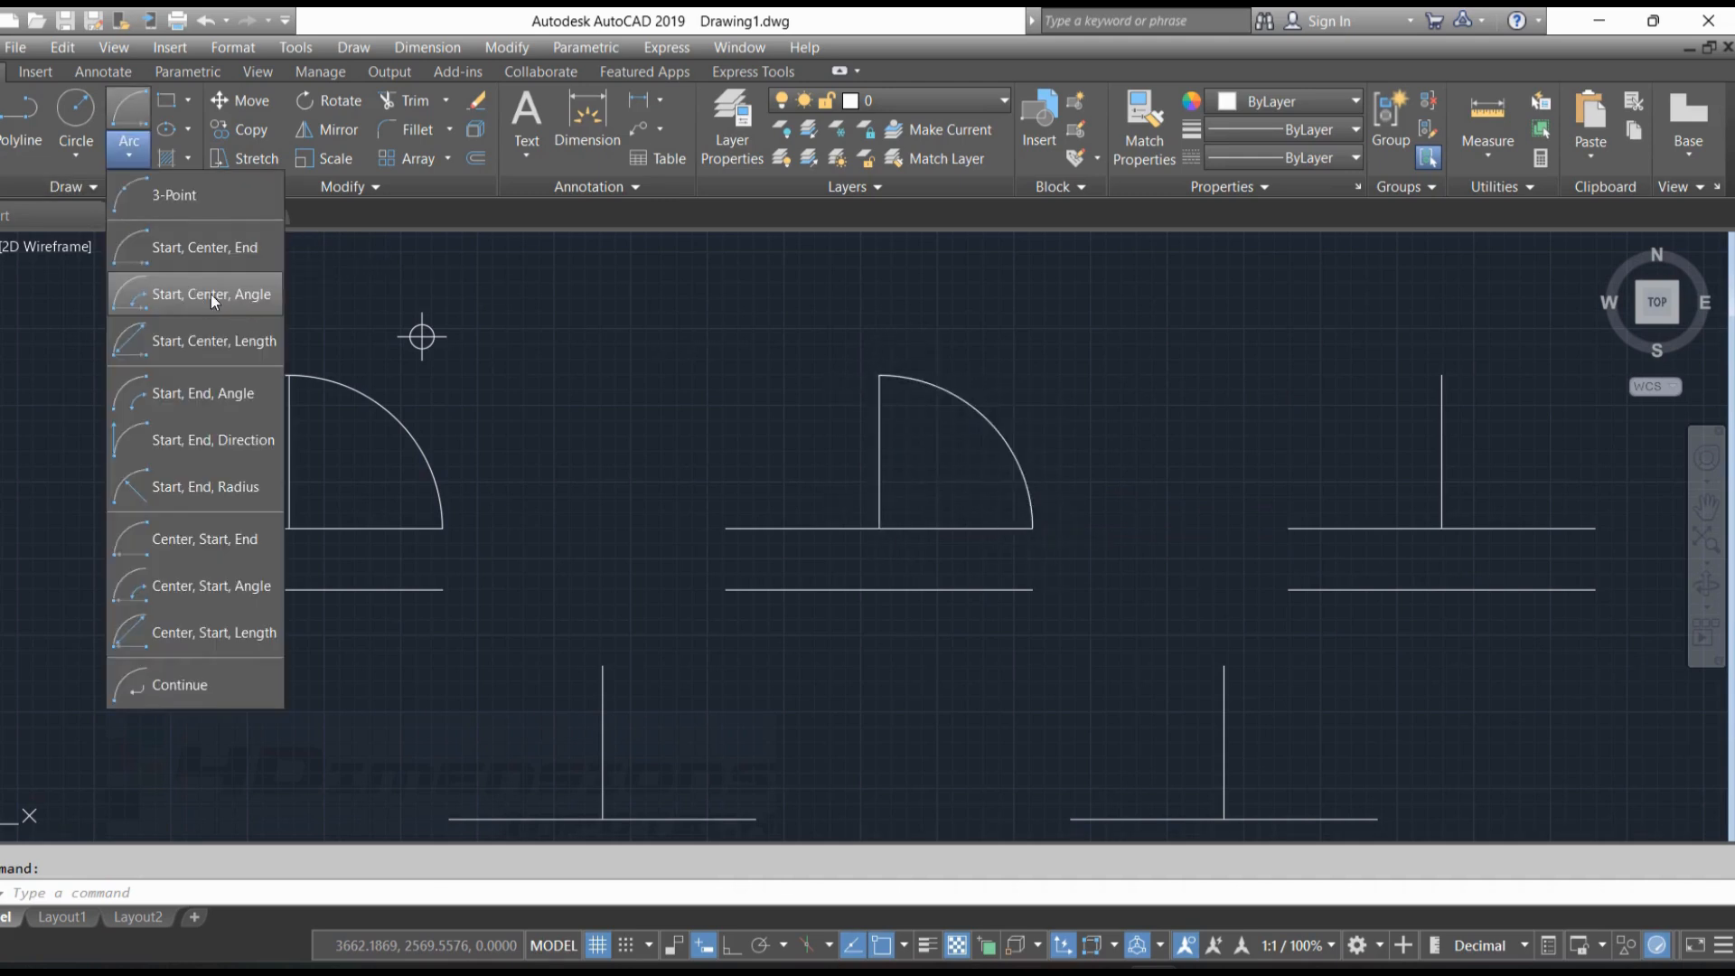
pyautogui.click(230, 295)
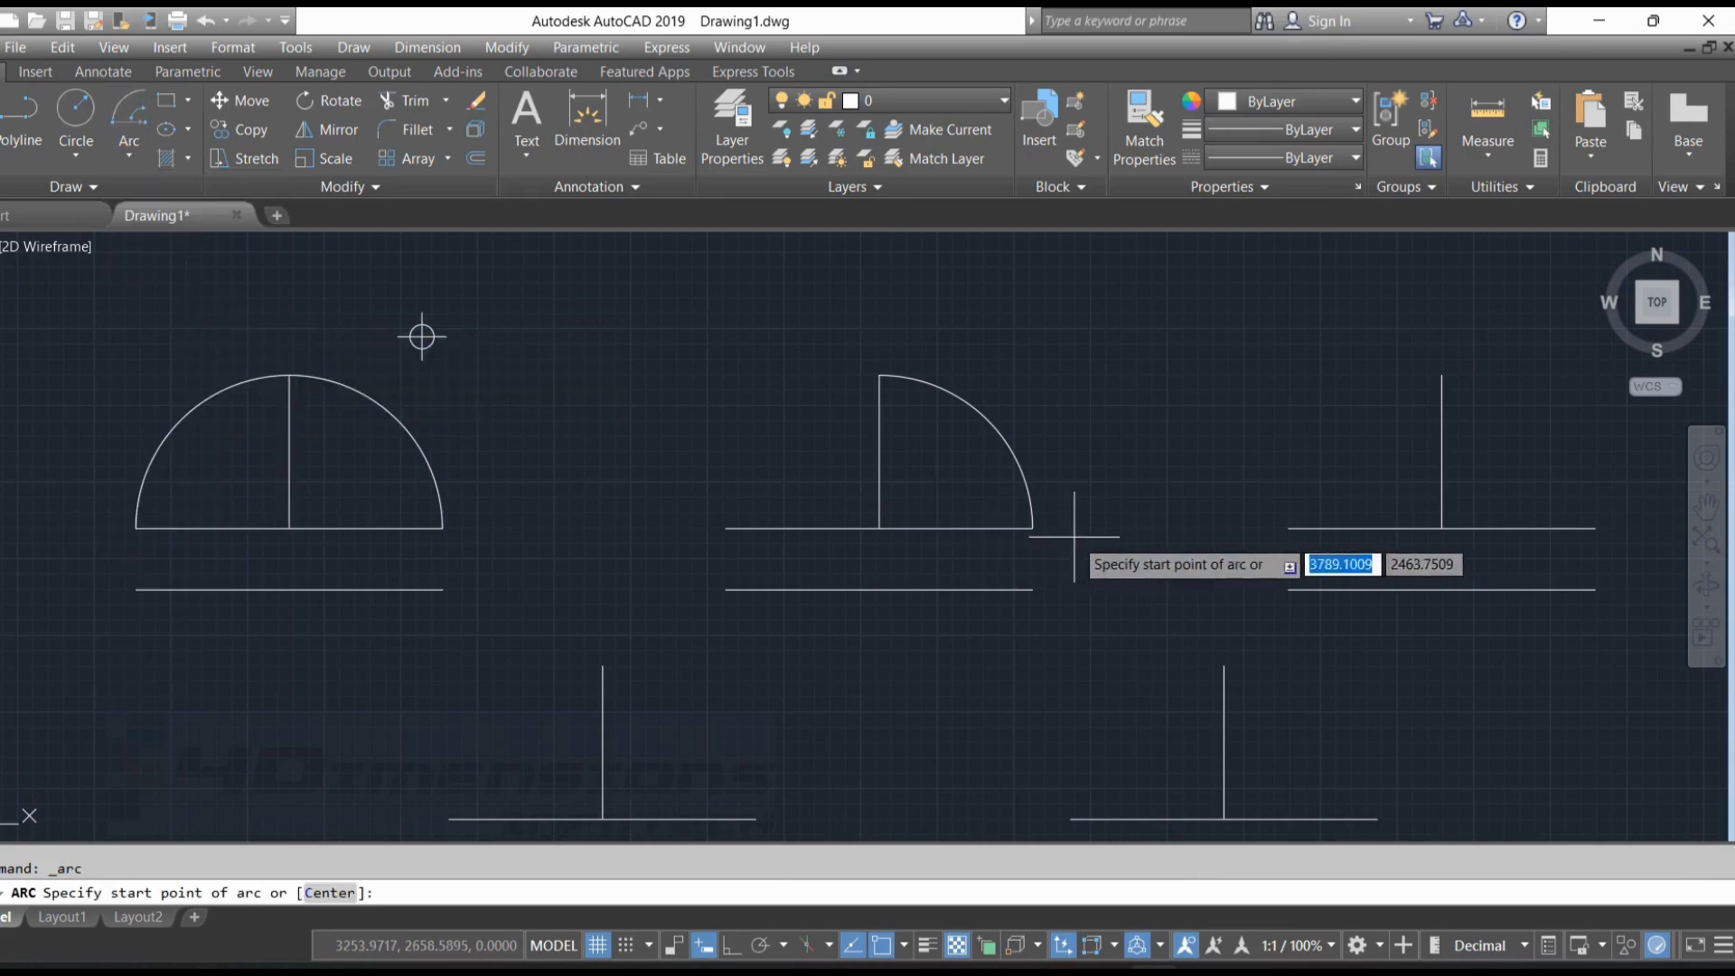
pyautogui.moveTo(1345, 513); pyautogui.dragTo(886, 472, button='middle')
pyautogui.moveTo(1045, 468); pyautogui.dragTo(967, 483, button='middle')
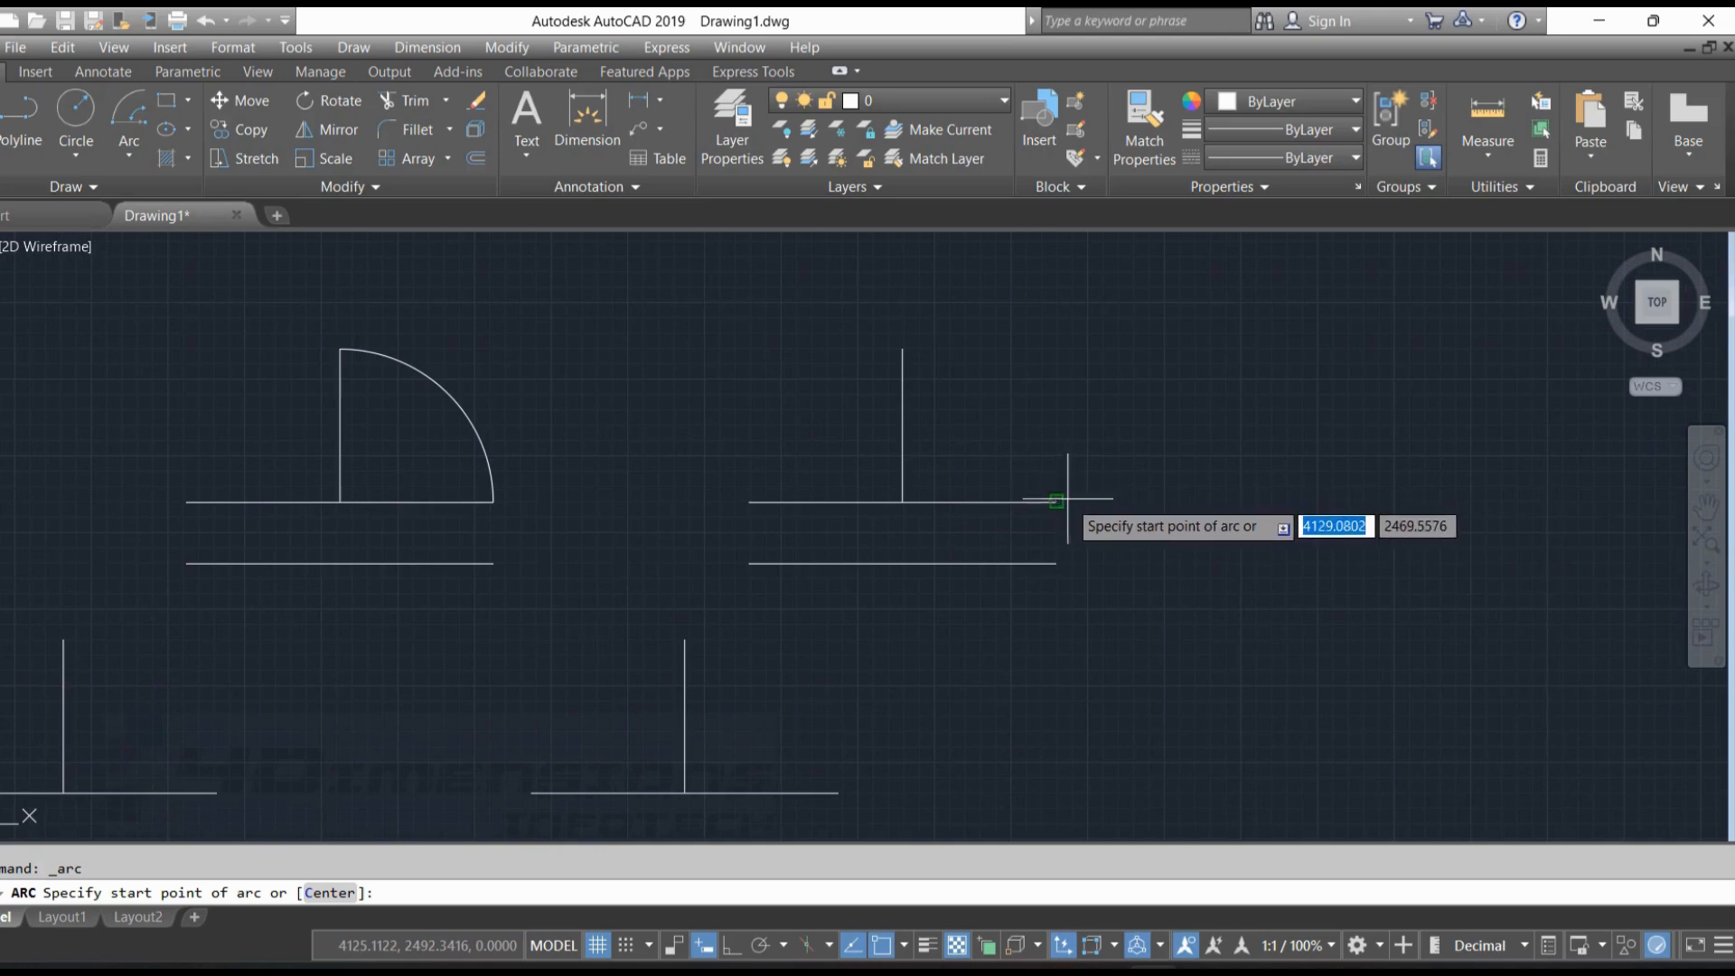
pyautogui.click(1055, 500)
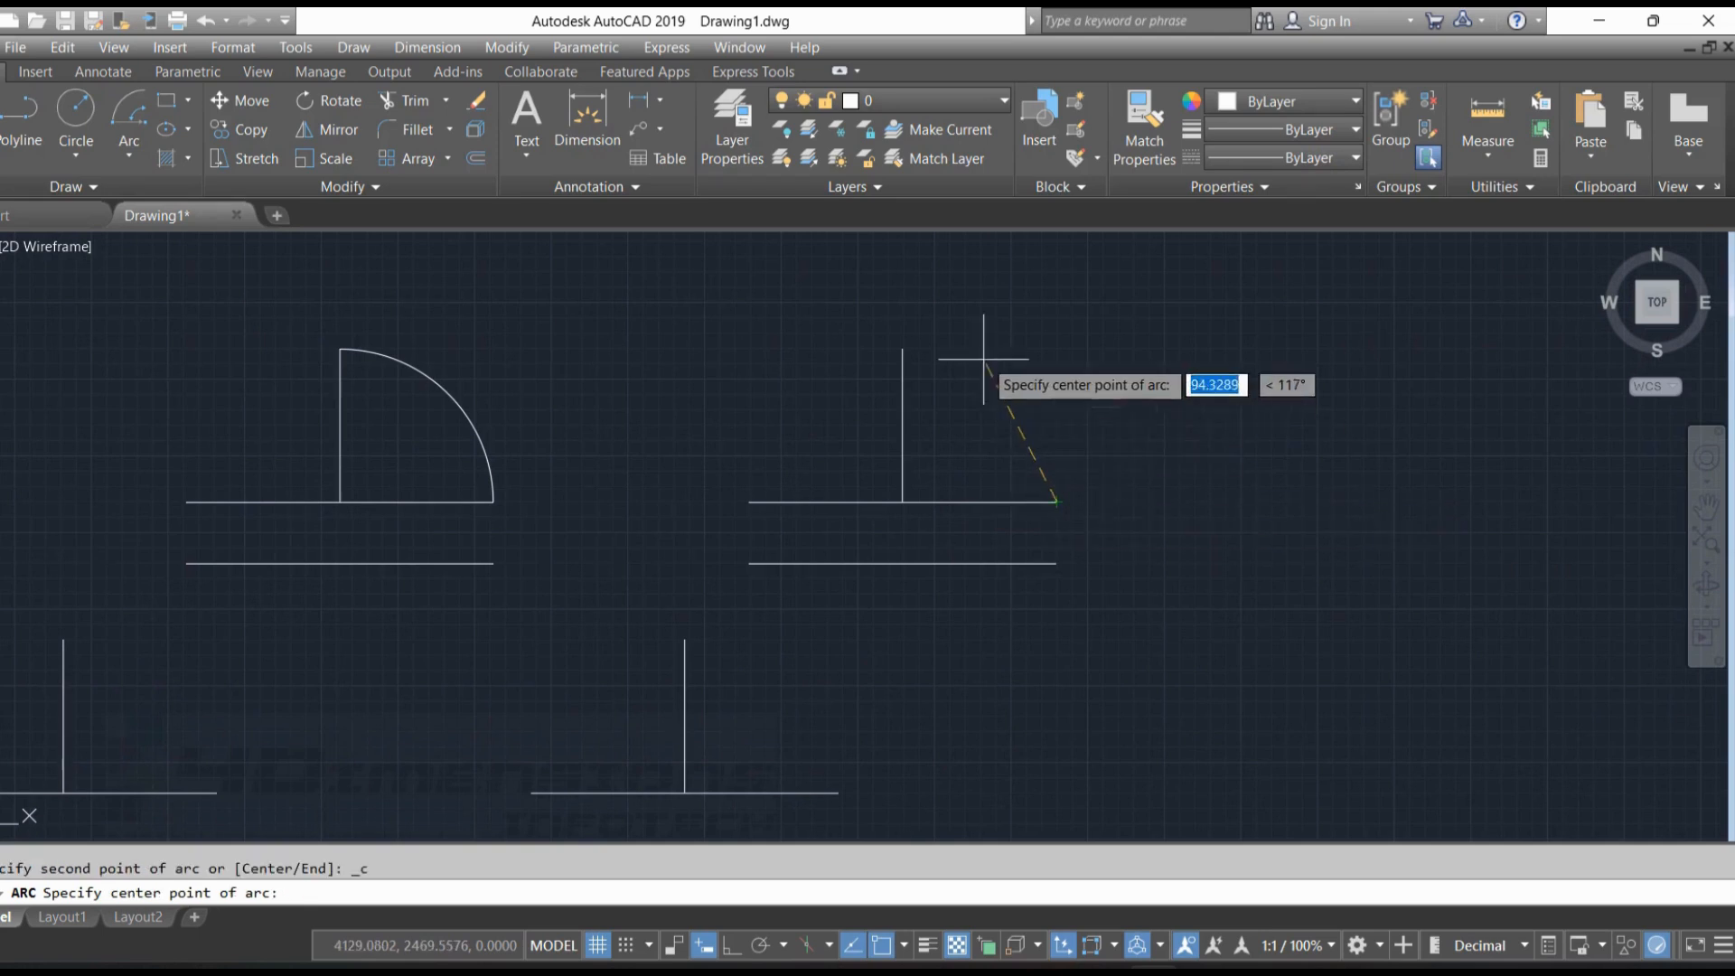
pyautogui.click(902, 500)
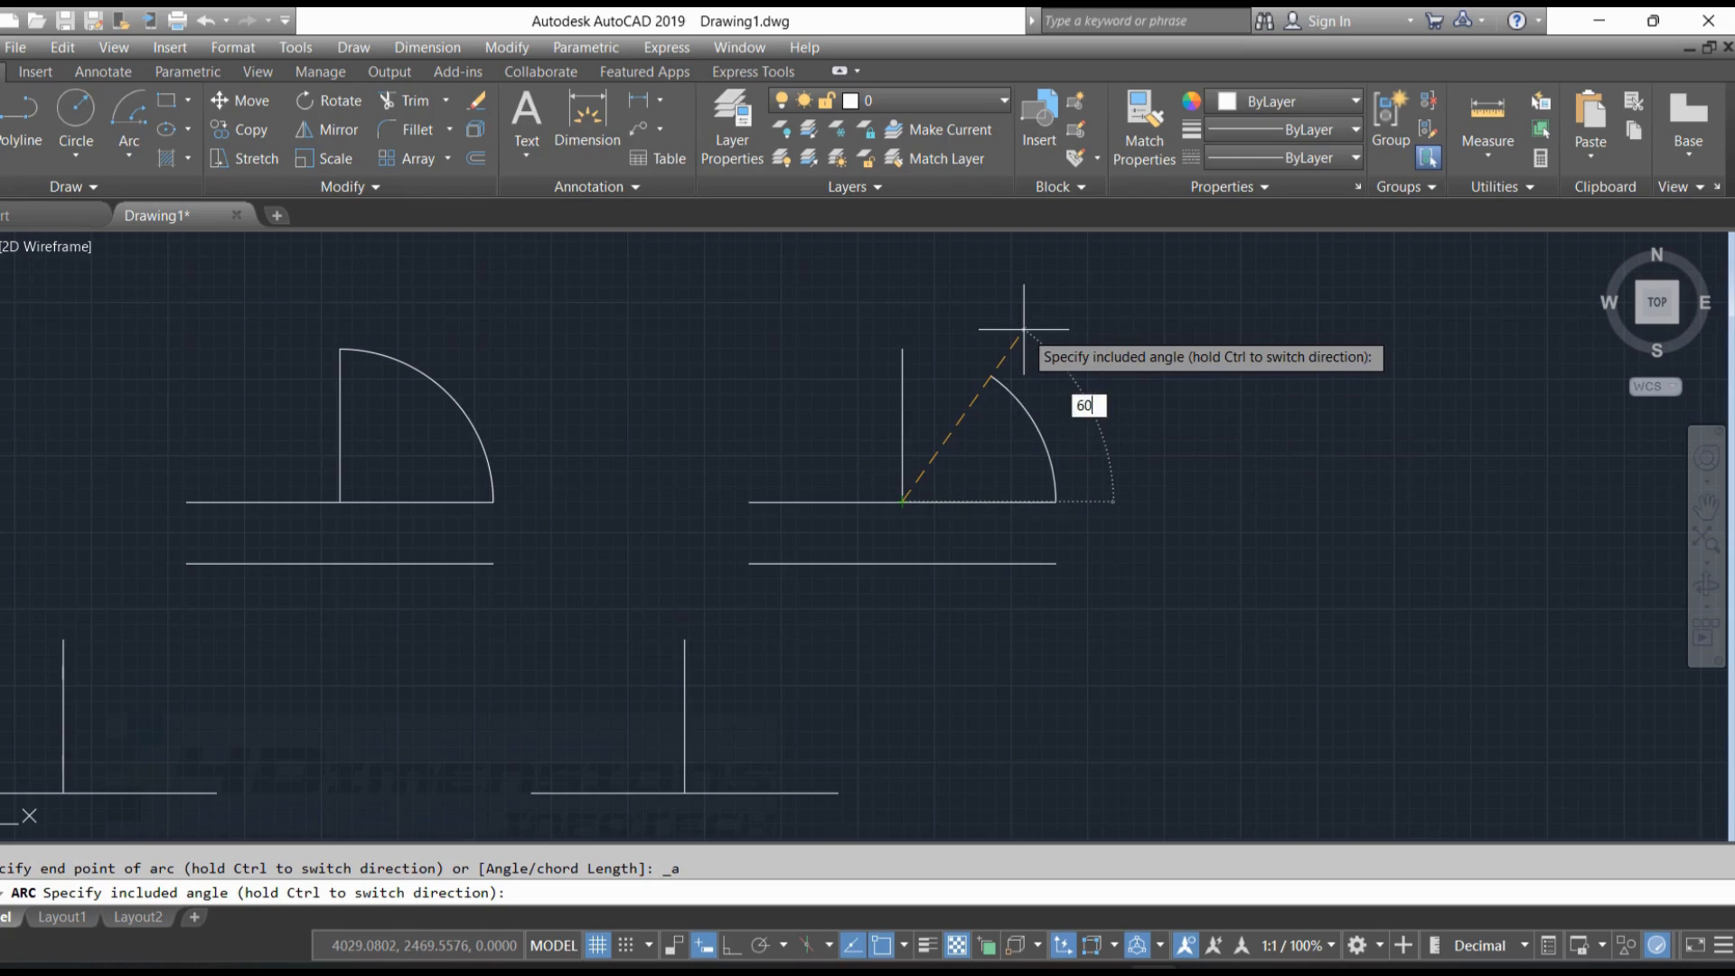
pyautogui.press('Return')
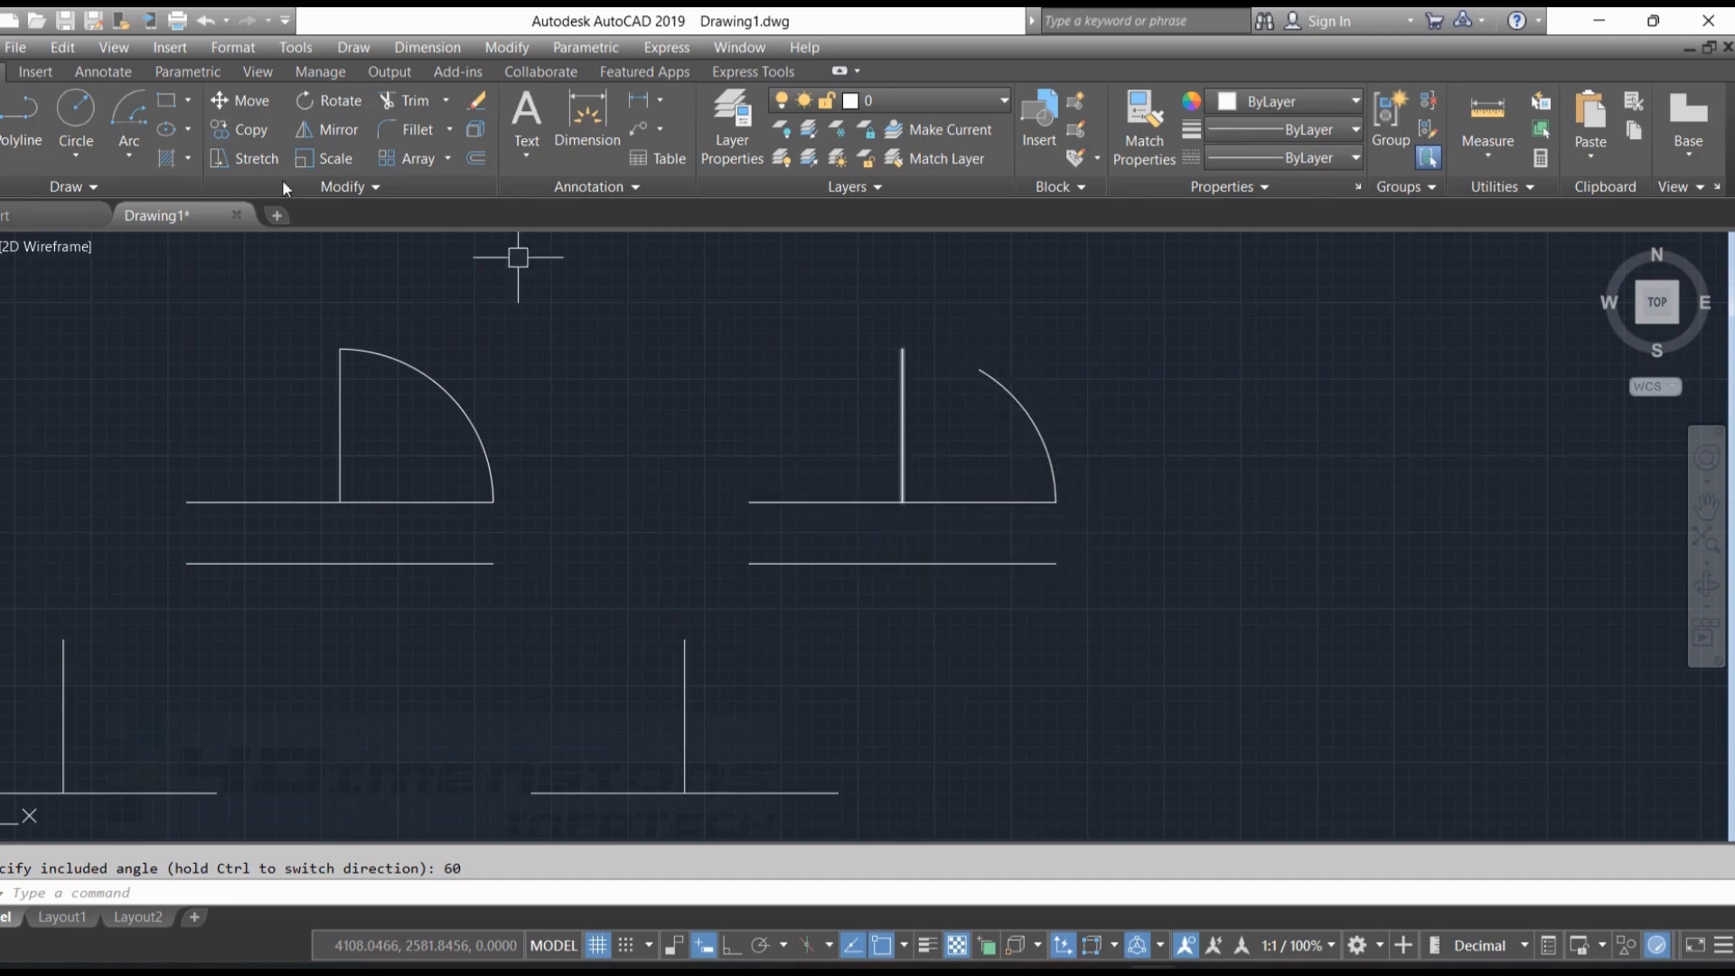
# Draw a line from the centre of the third figure's arc to the arc's free upper end
pyautogui.click(0, 118)
pyautogui.click(902, 502)
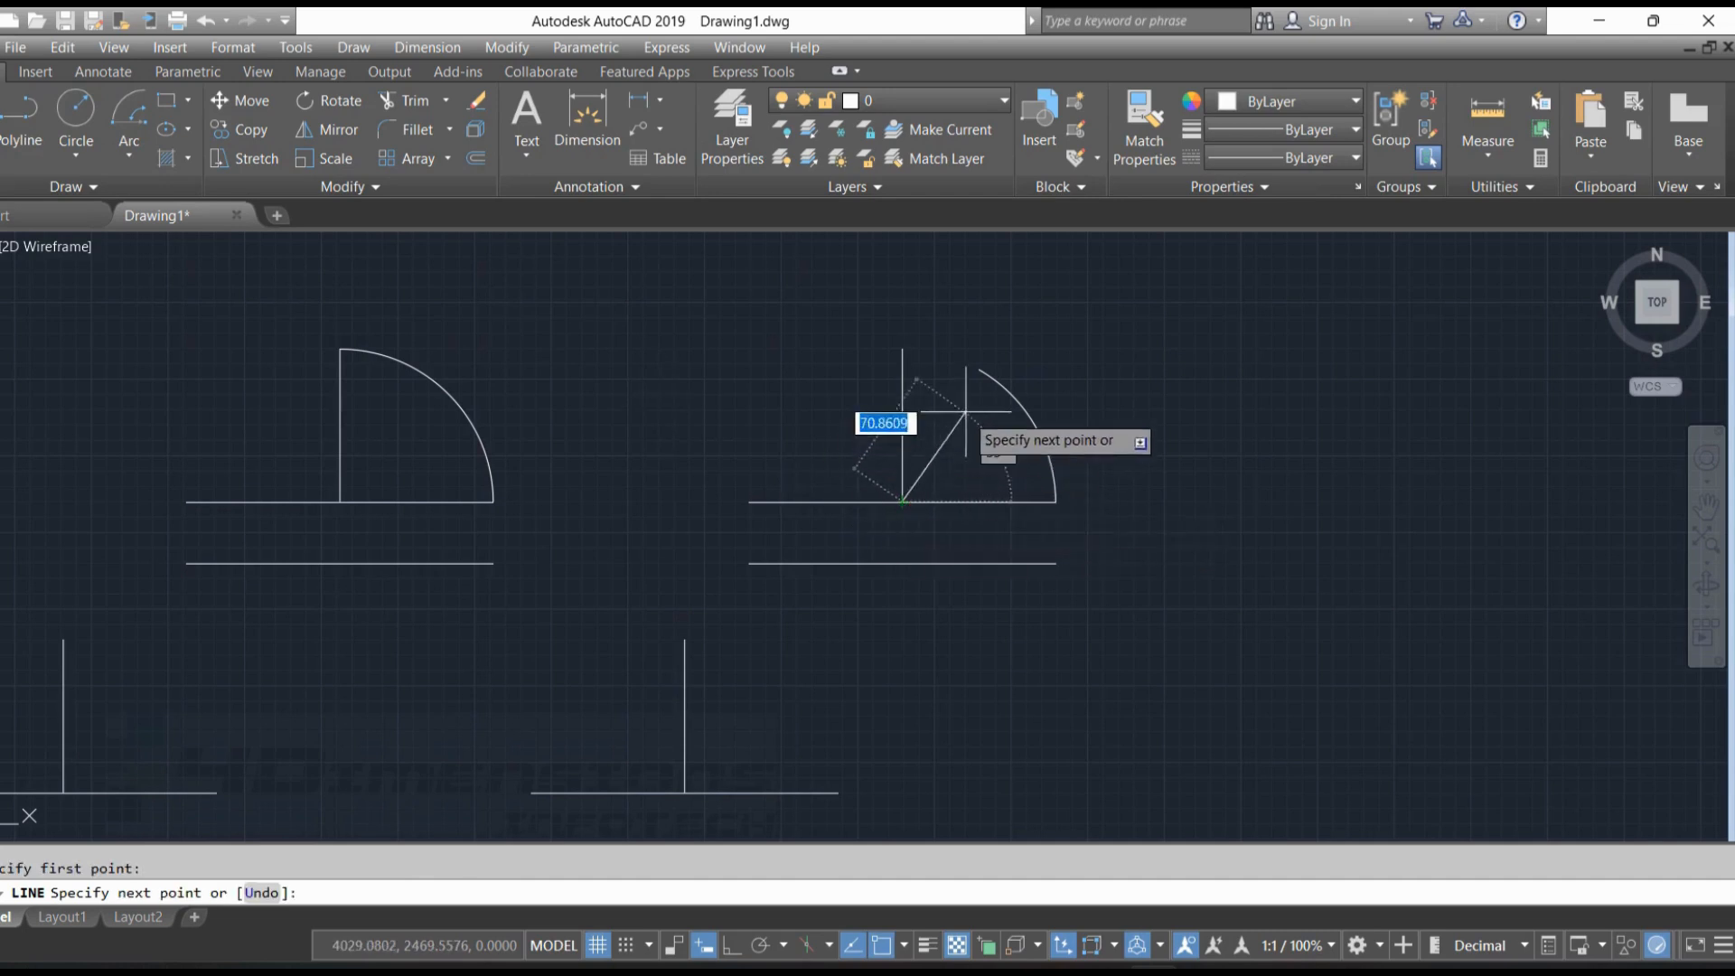
pyautogui.click(978, 370)
pyautogui.press('Escape')
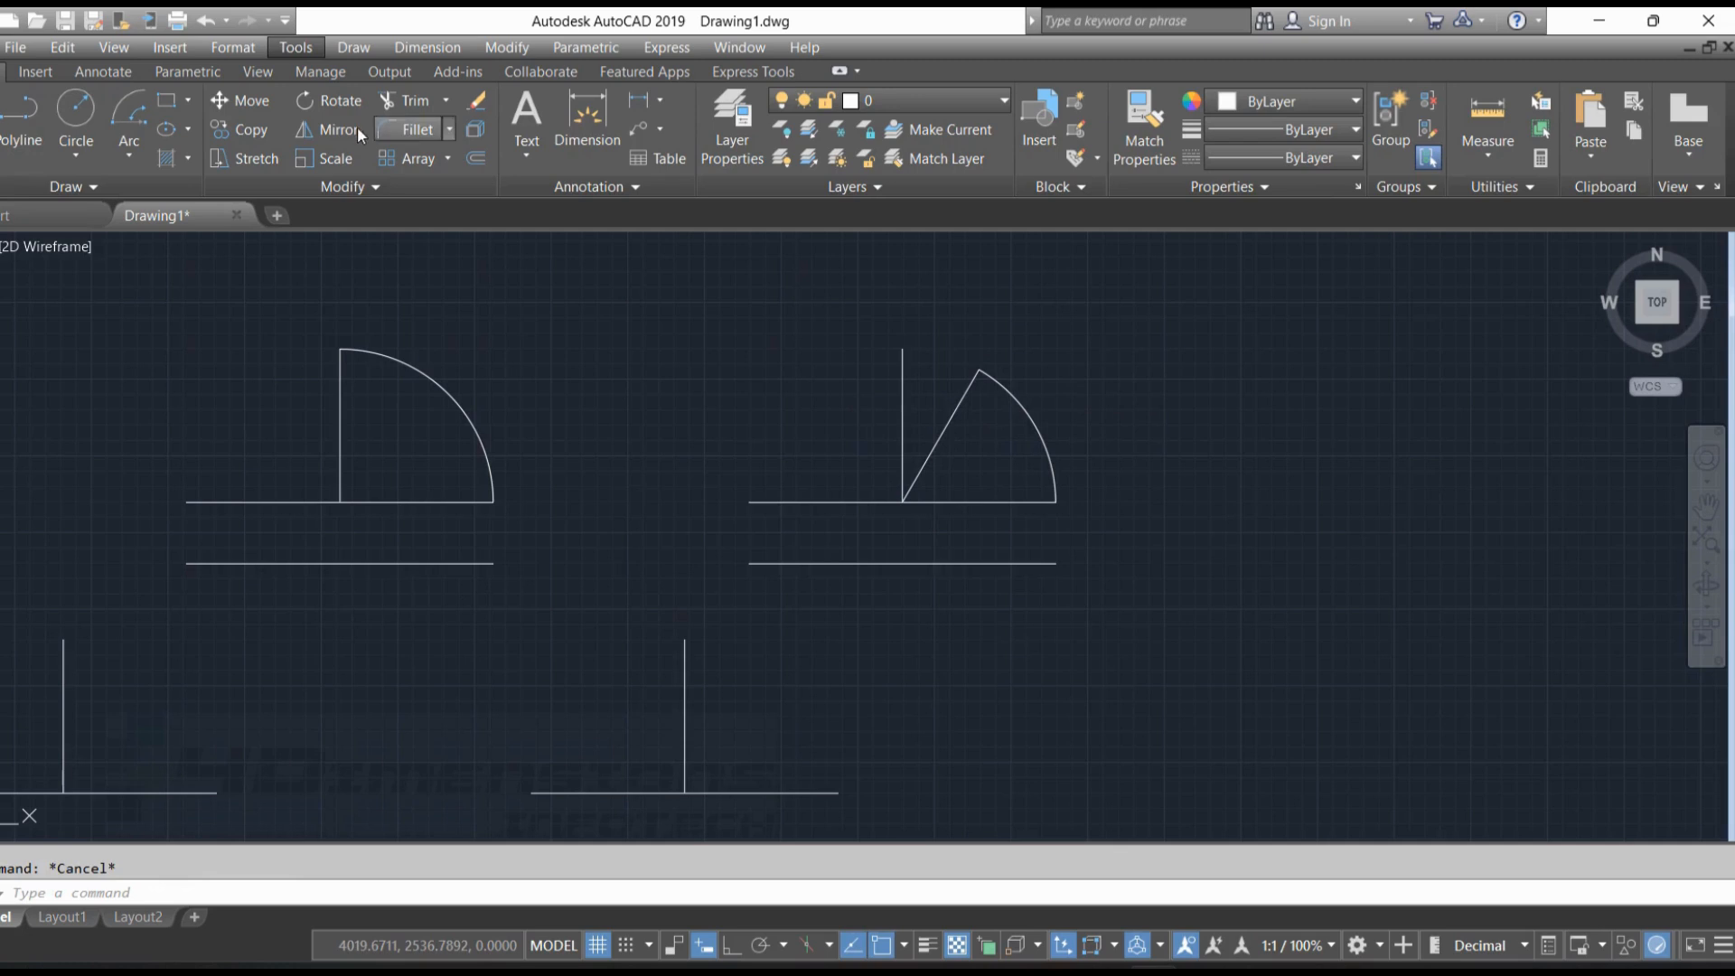
# Measure the angle between the slanted line and the upper horizontal line of the third figure
pyautogui.click(298, 48)
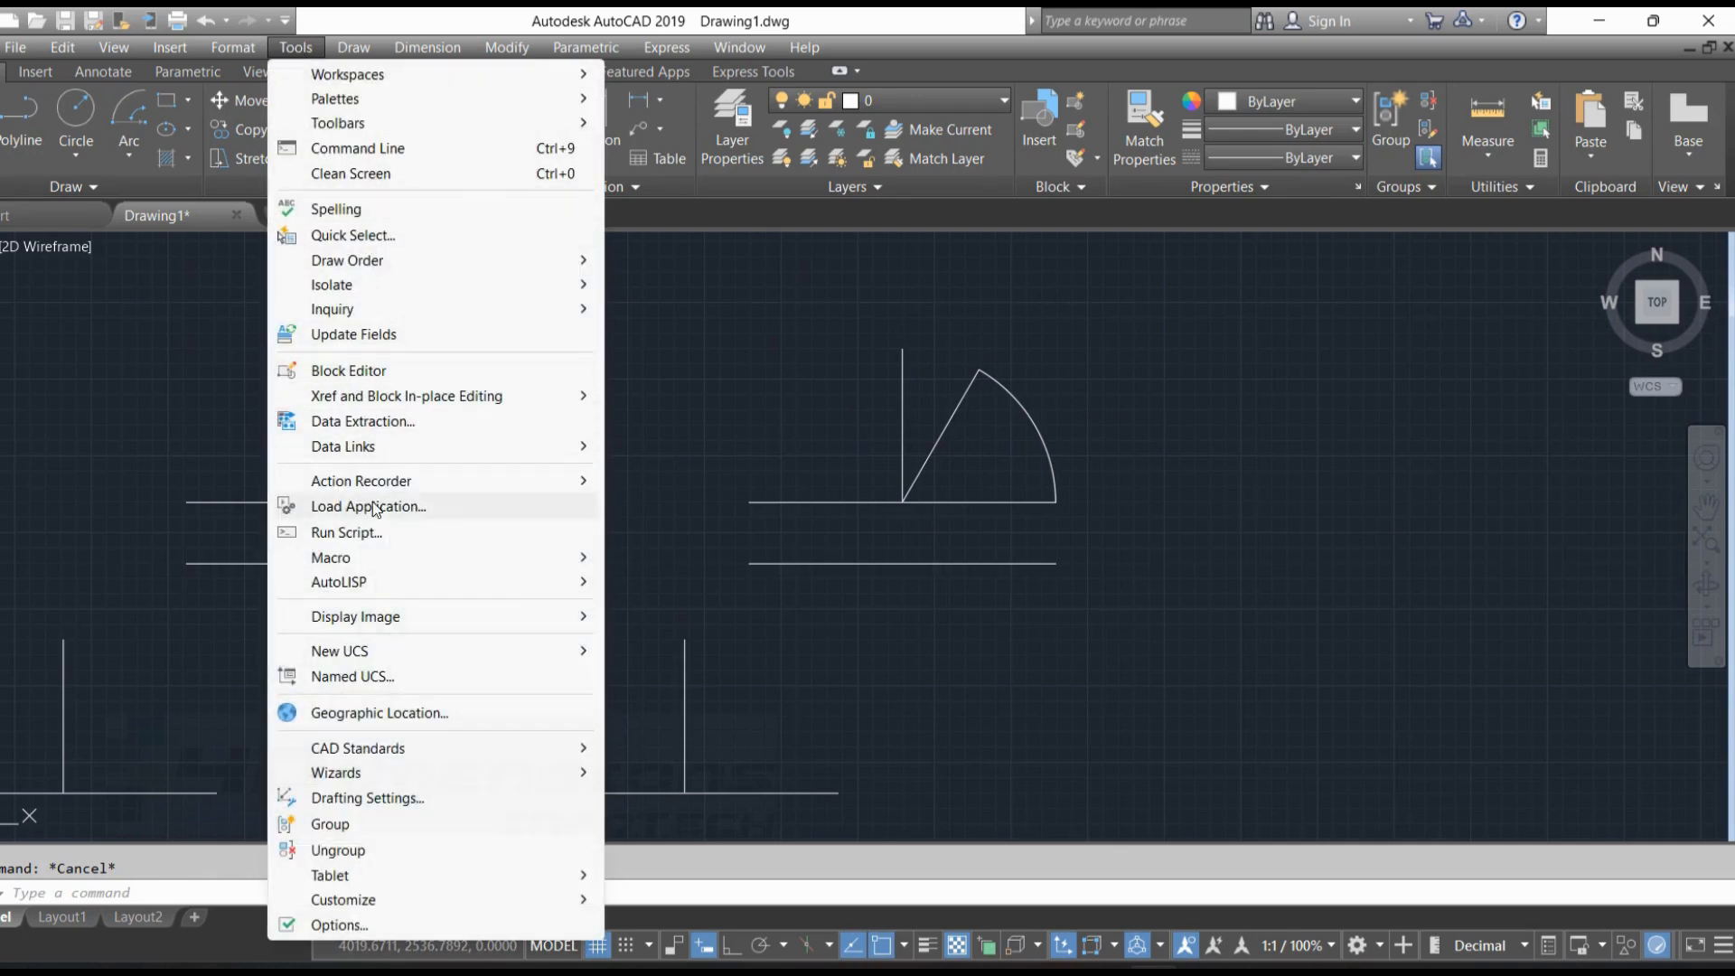
pyautogui.moveTo(430, 309)
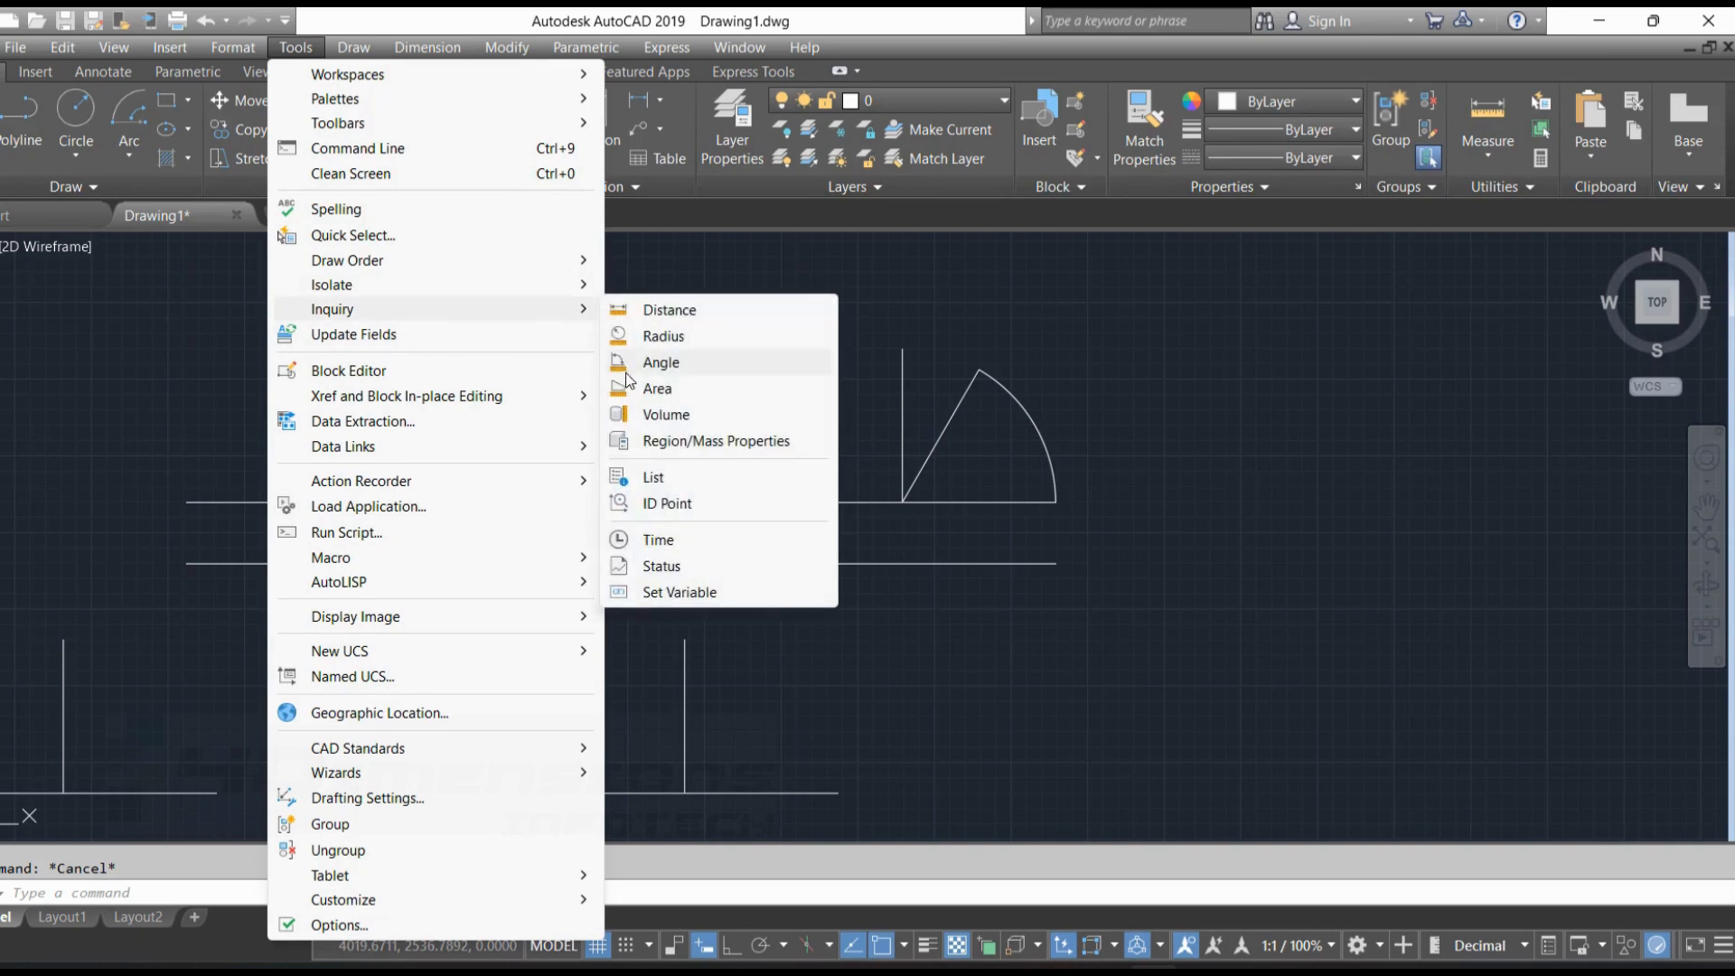
pyautogui.click(674, 362)
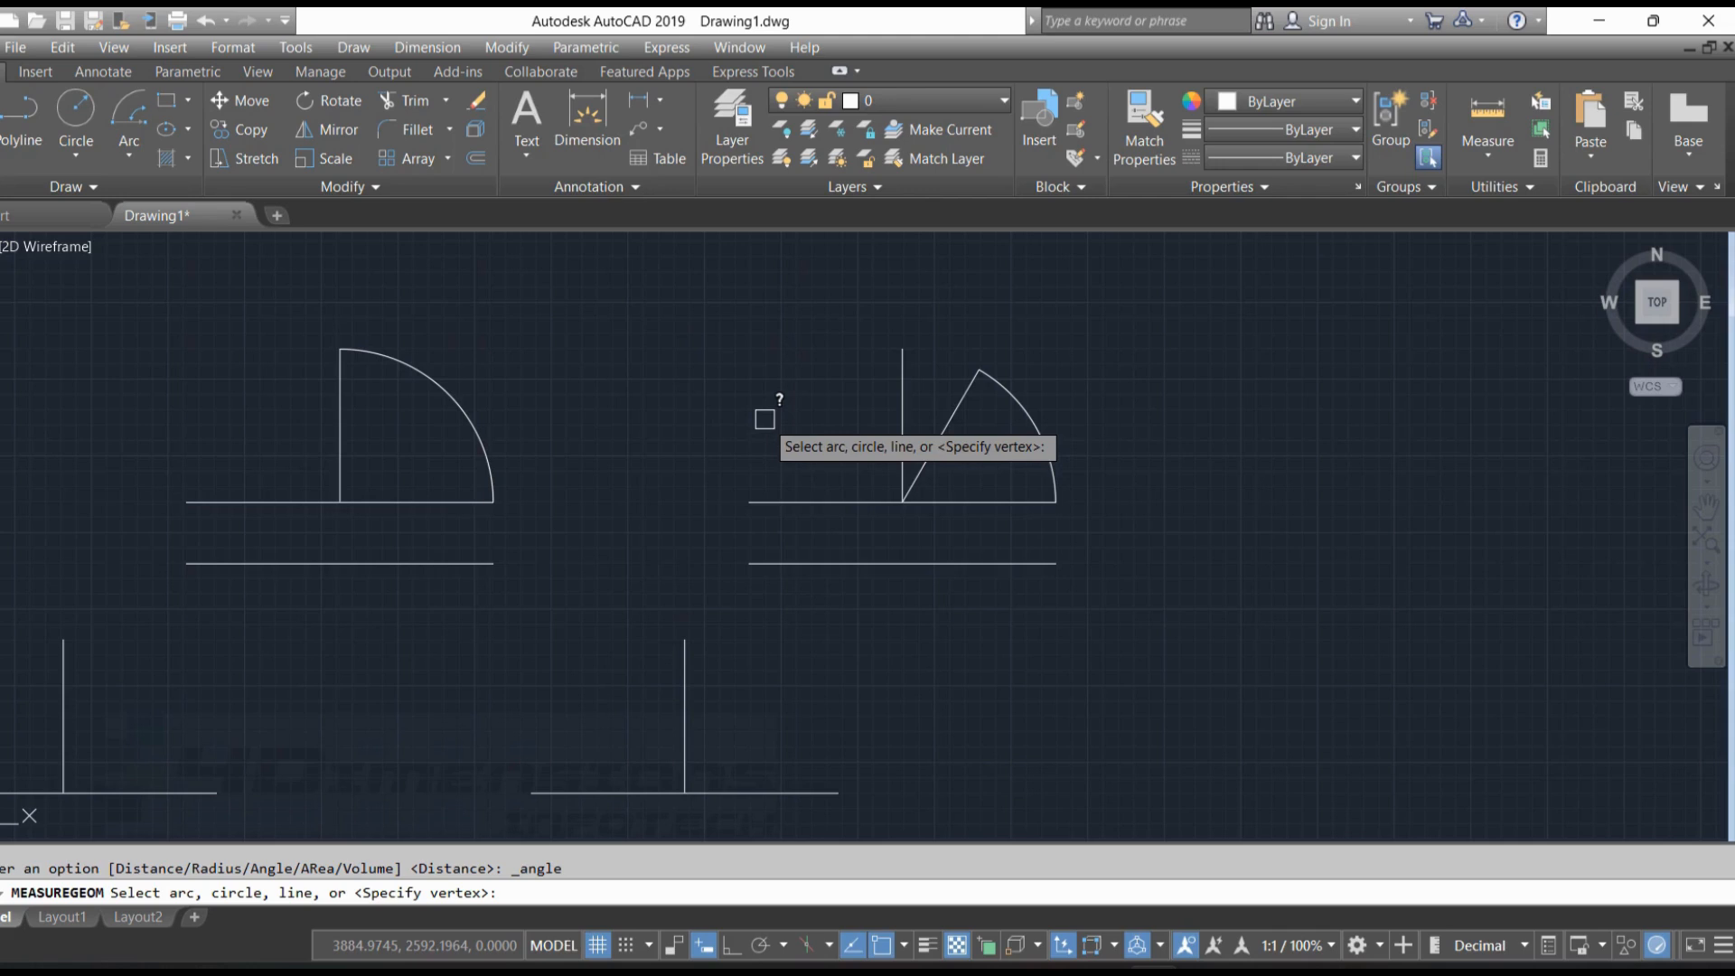
pyautogui.click(957, 404)
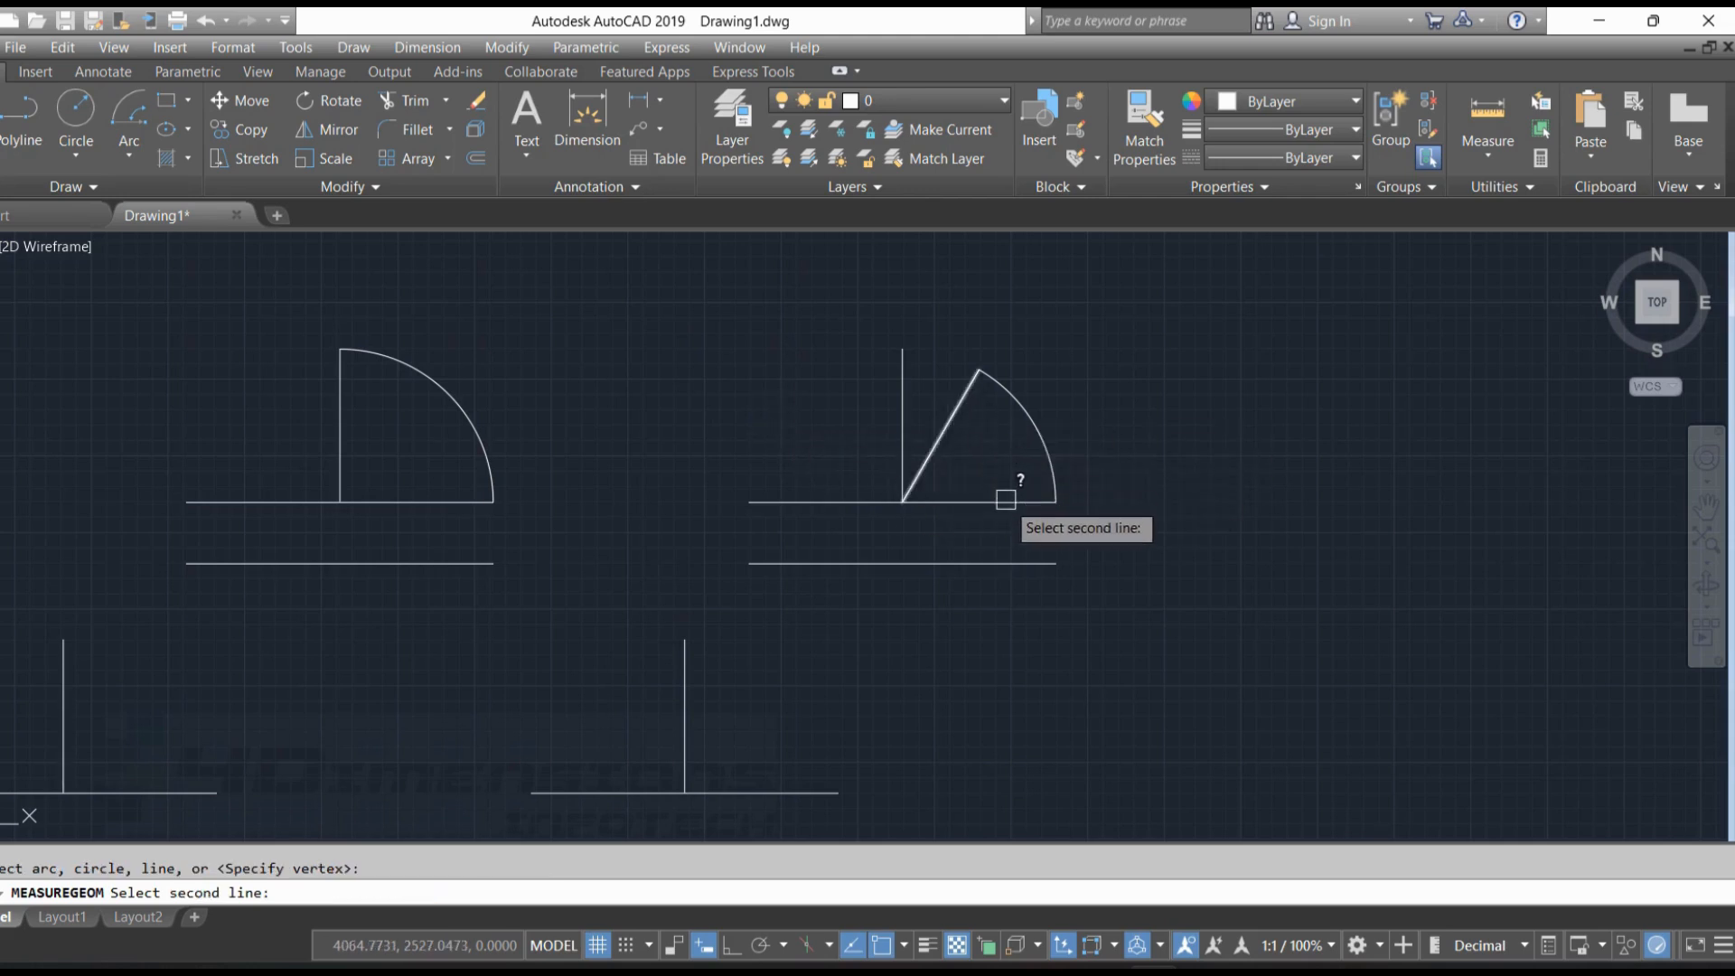
pyautogui.click(1005, 499)
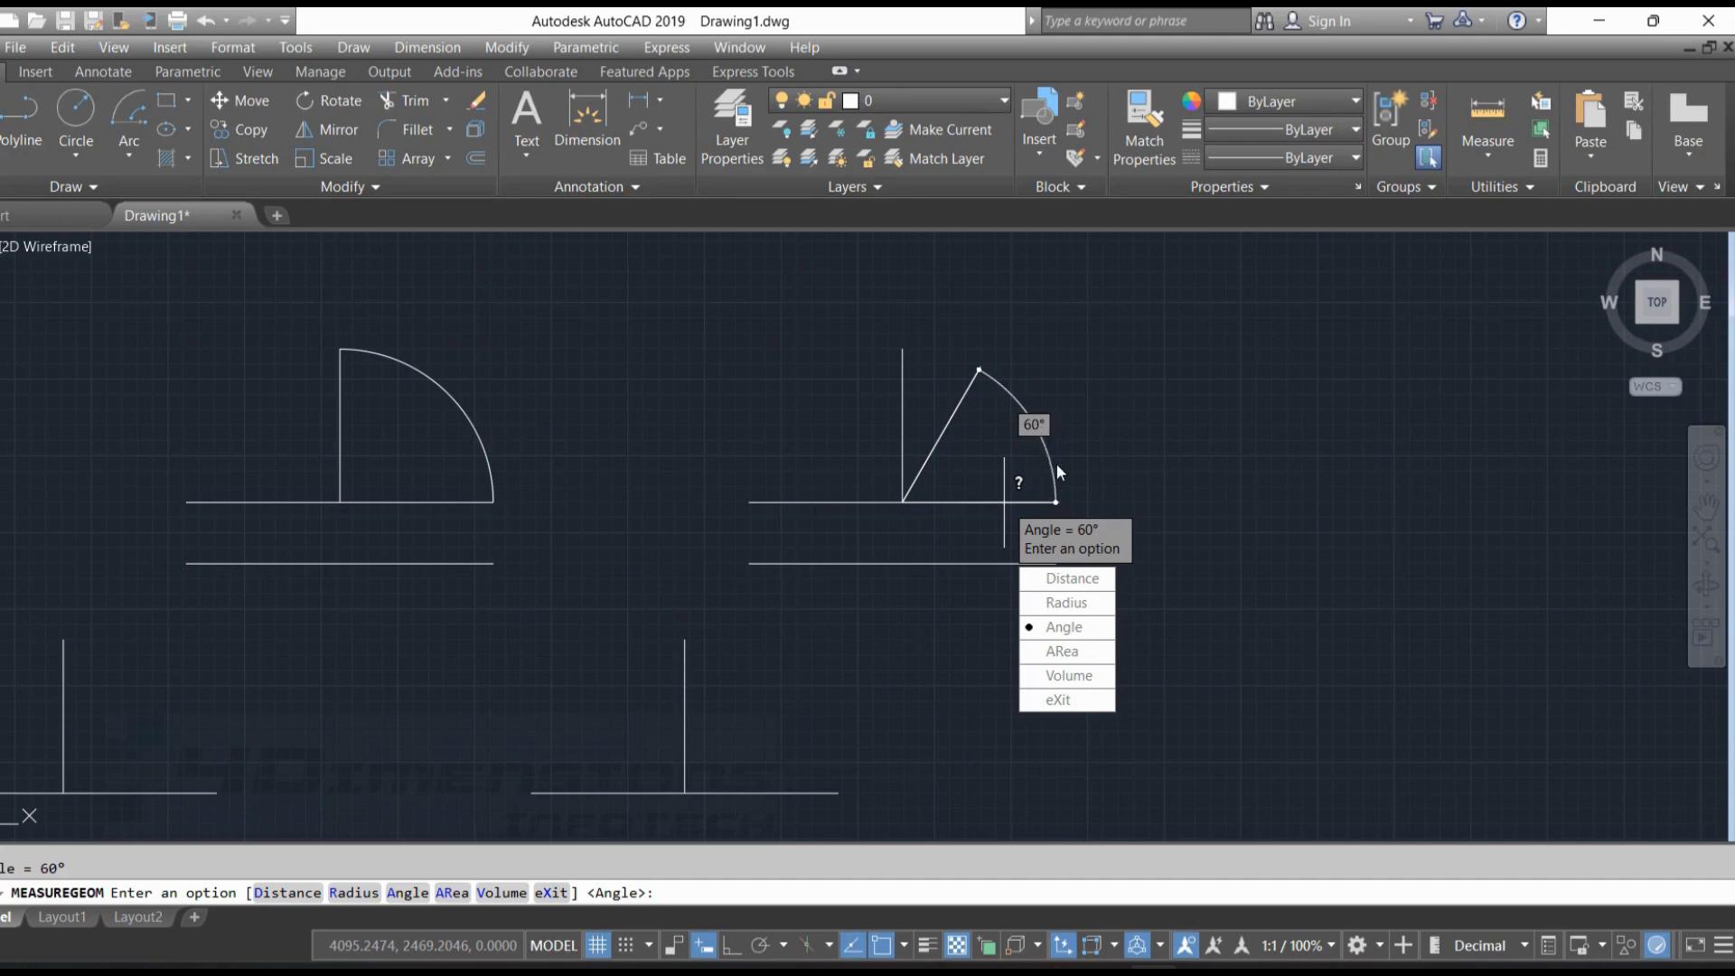
pyautogui.press('Escape')
# Delete the slanted line and the arc from the third figure
pyautogui.click(945, 428)
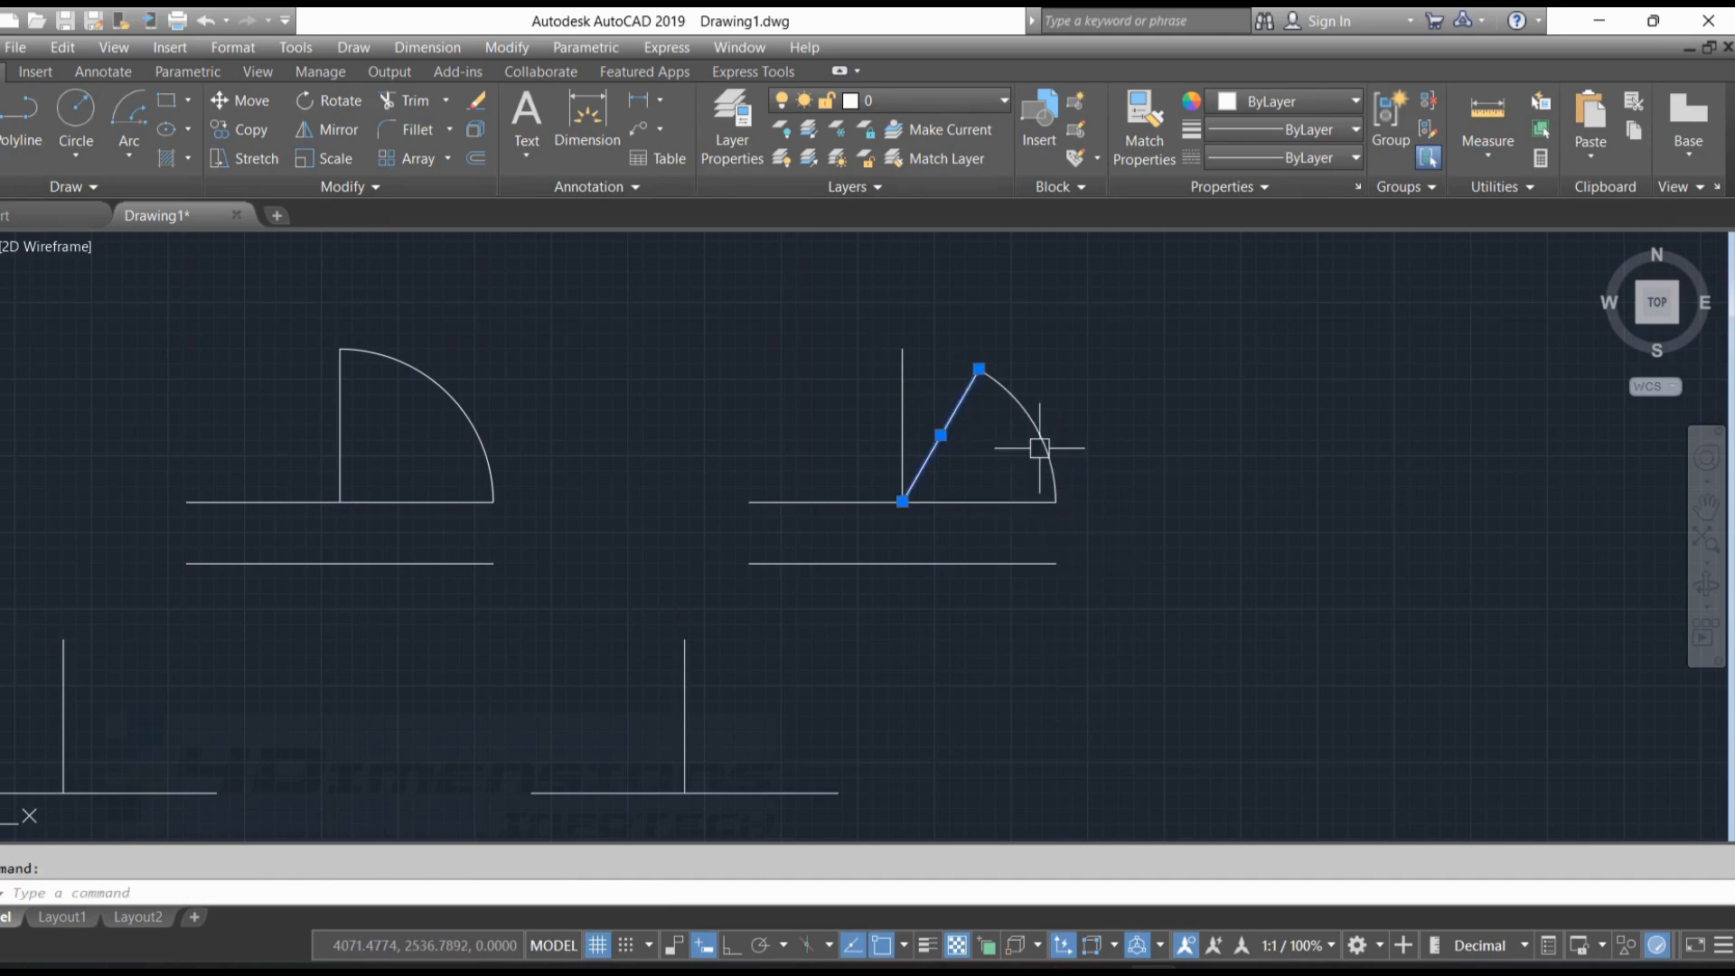
pyautogui.press('Delete')
pyautogui.click(1040, 399)
pyautogui.press('Delete')
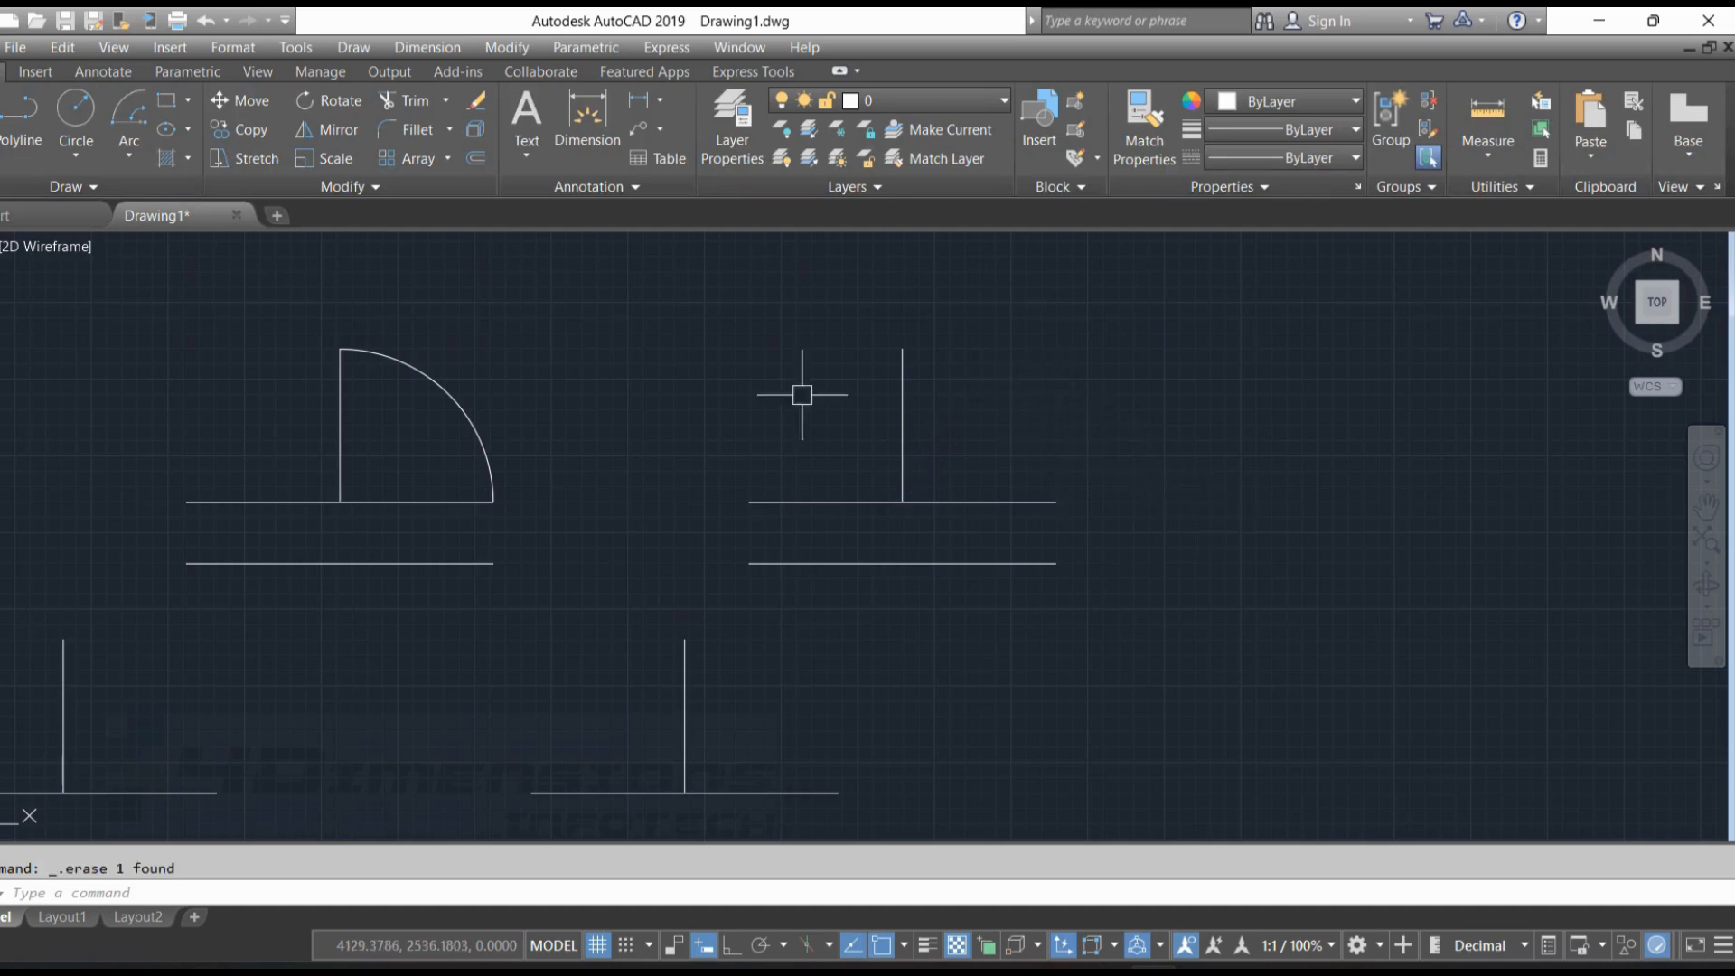
# Draw a Start, Center, Length arc on the third figure from the upper baseline's right end, centred at the vertical's foot, with chord length 120
pyautogui.click(129, 158)
pyautogui.click(128, 160)
pyautogui.click(128, 160)
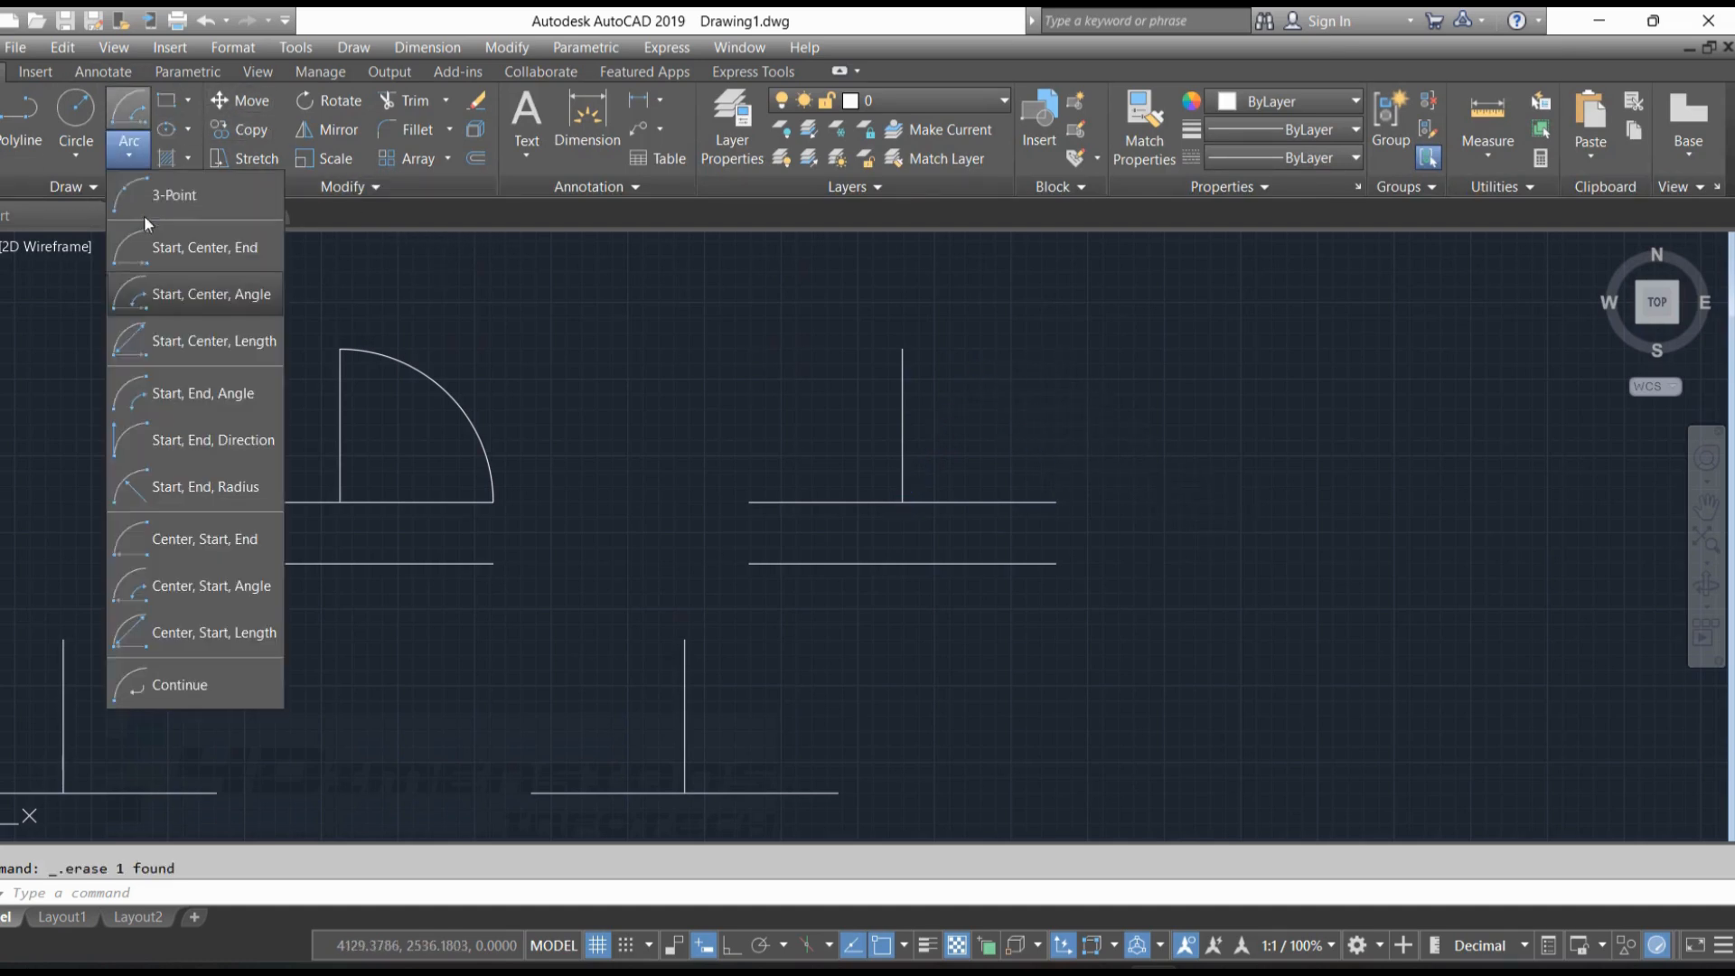
pyautogui.click(211, 340)
pyautogui.click(1056, 502)
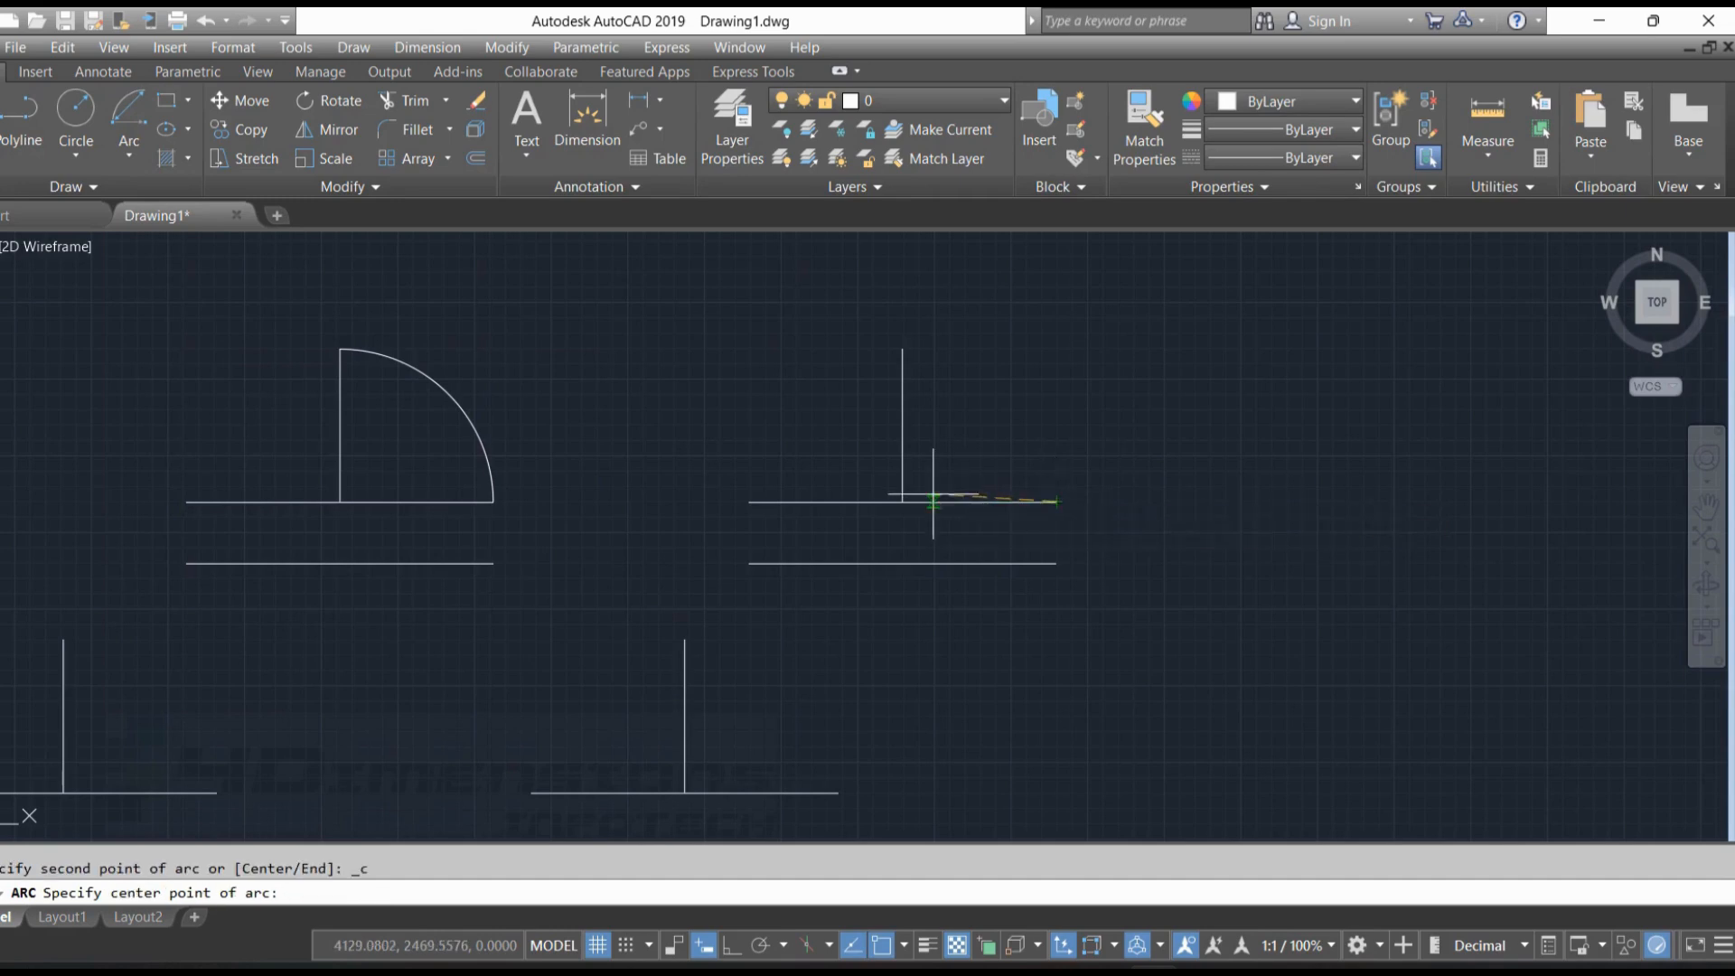
pyautogui.click(902, 502)
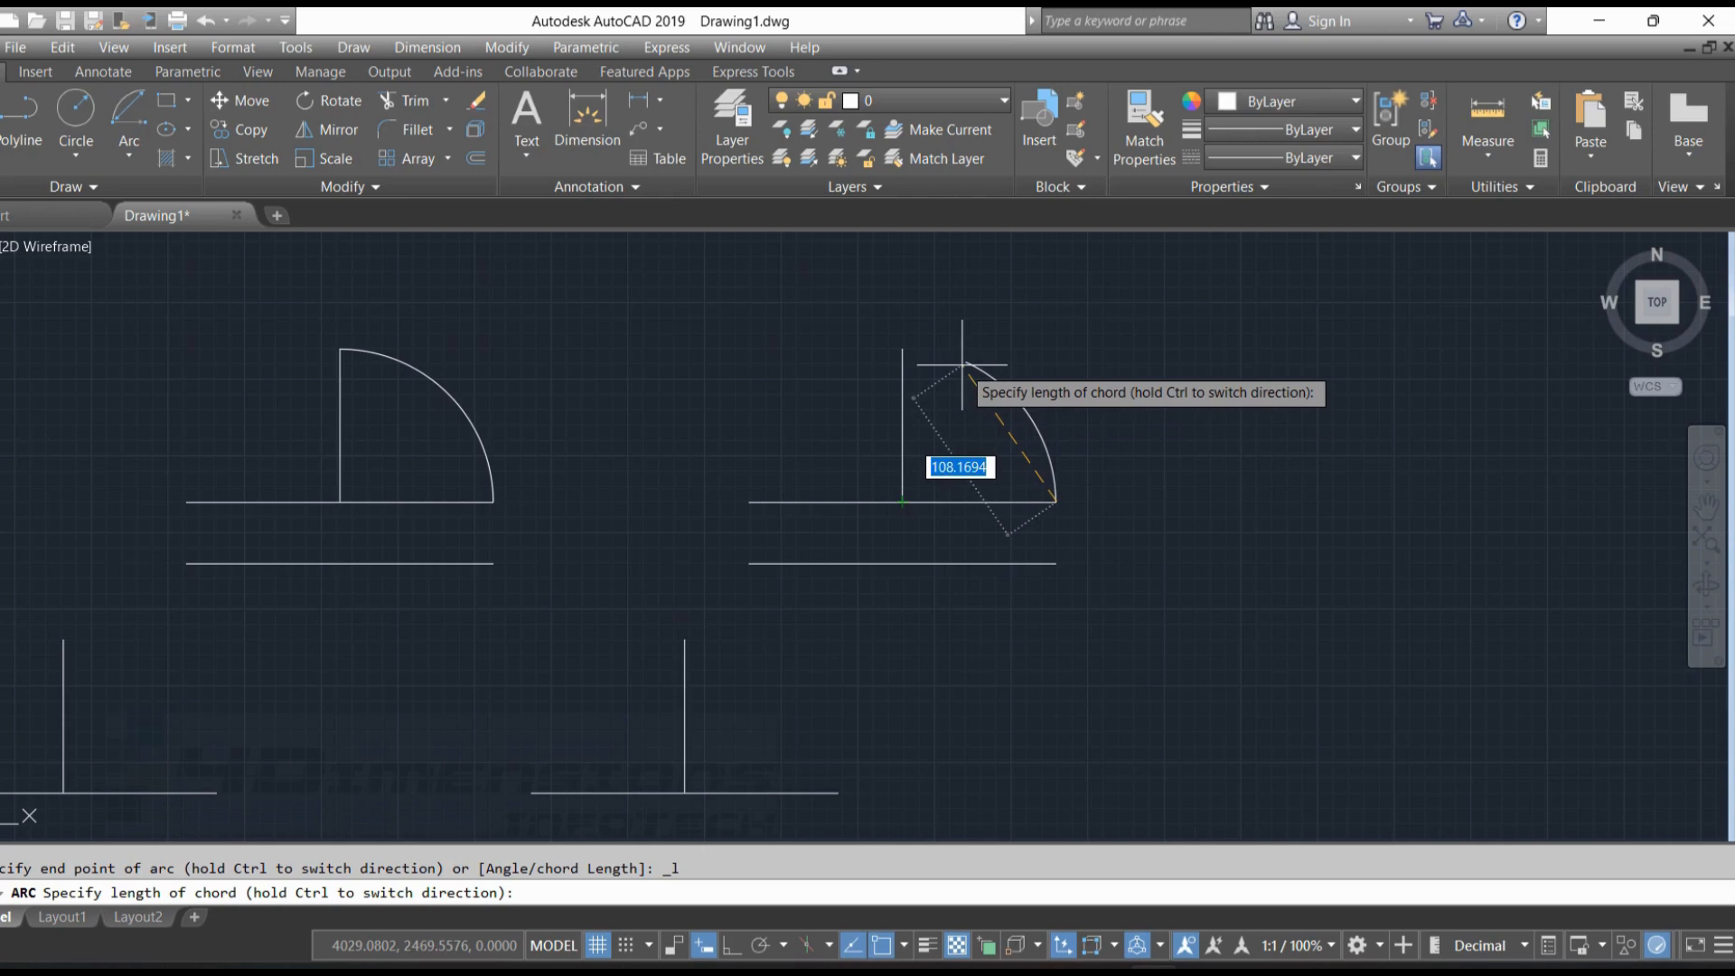
pyautogui.write('120')
pyautogui.press('Return')
pyautogui.press('Escape')
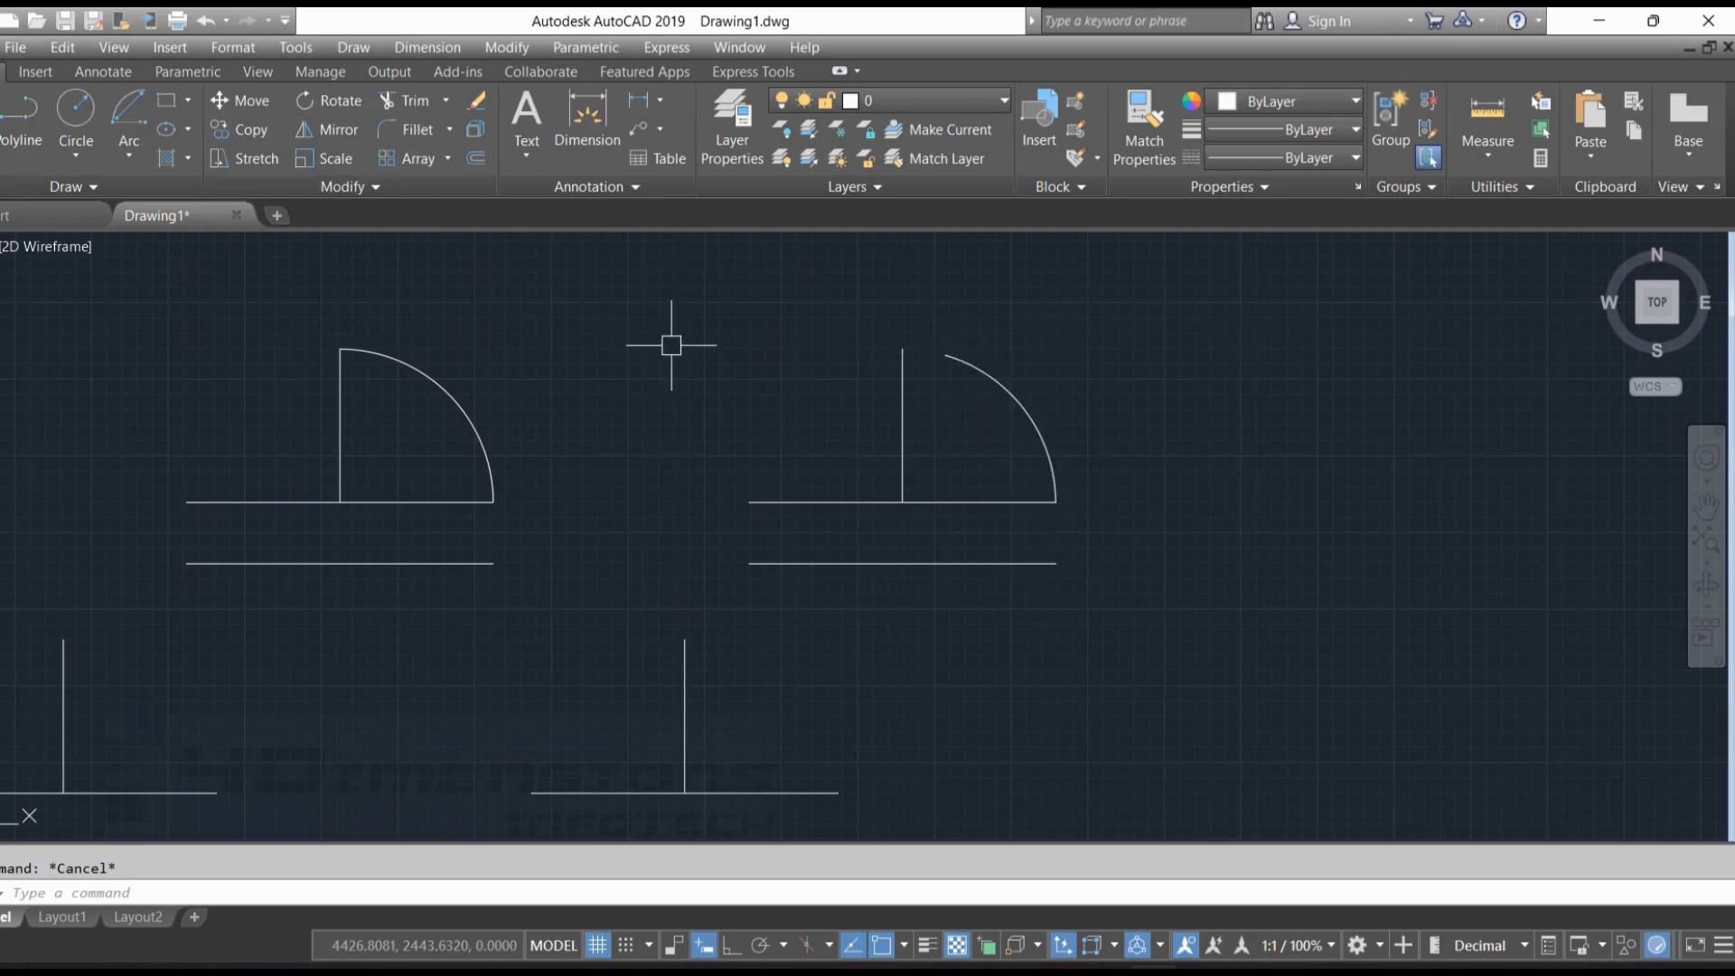
# Measure the chord distance between the lower and upper ends of the third figure's arc
pyautogui.write('i')
pyautogui.press('Return')
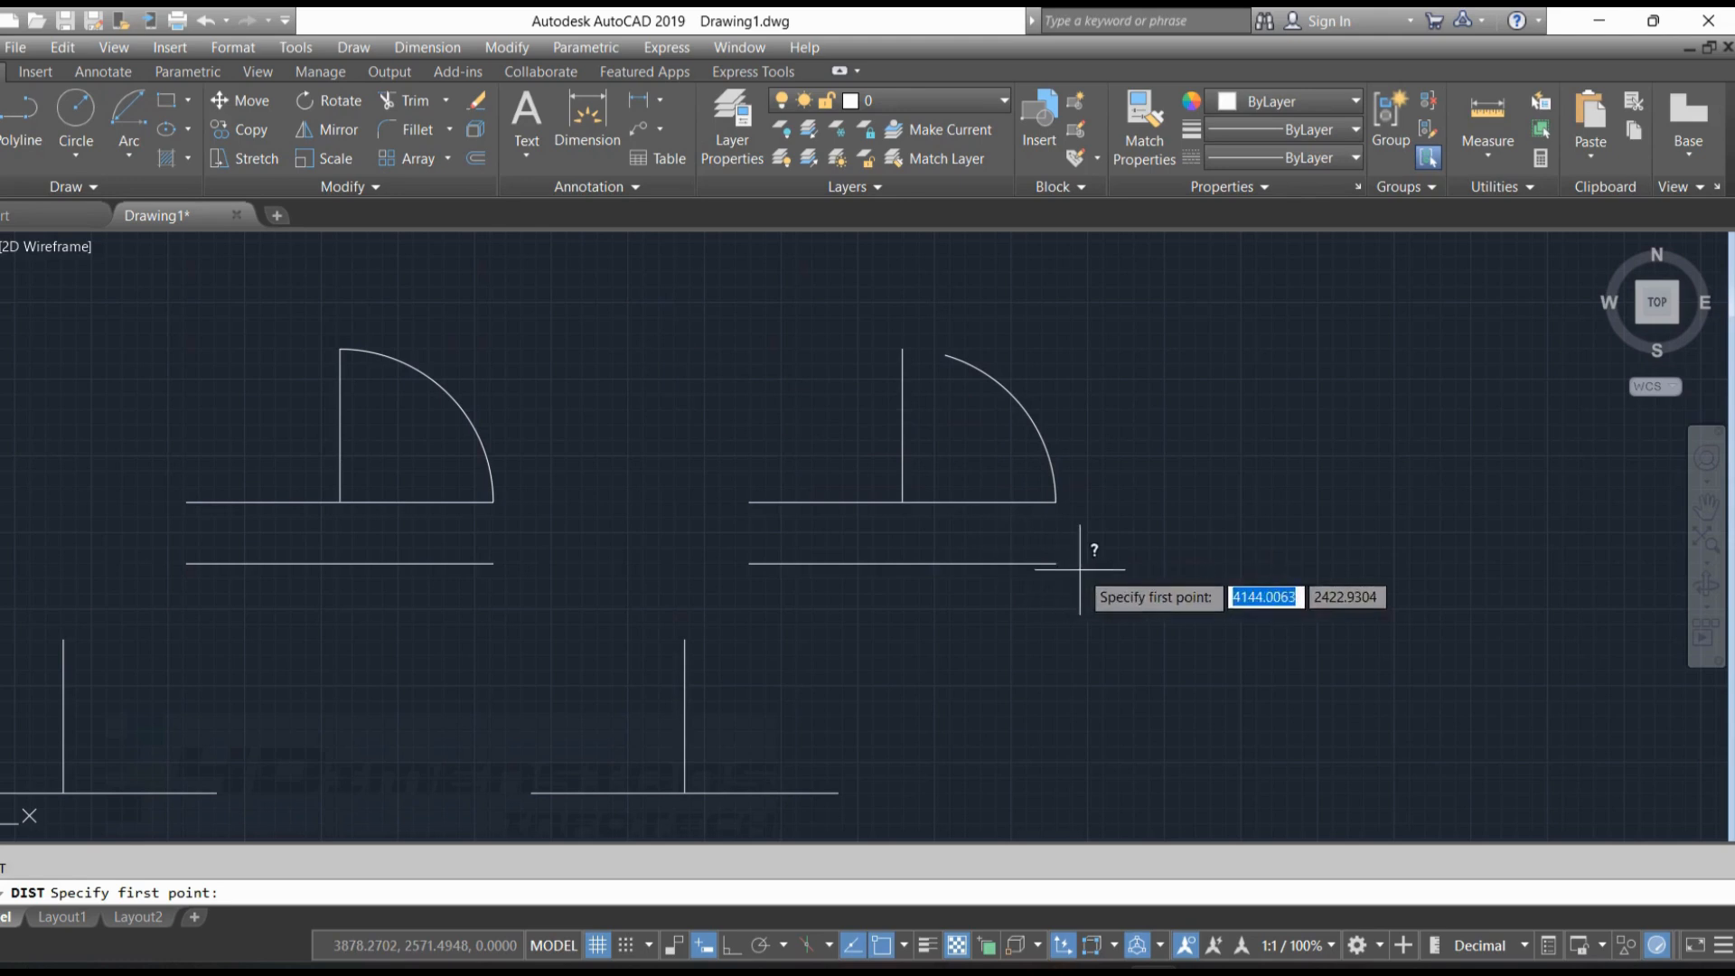
pyautogui.click(1057, 502)
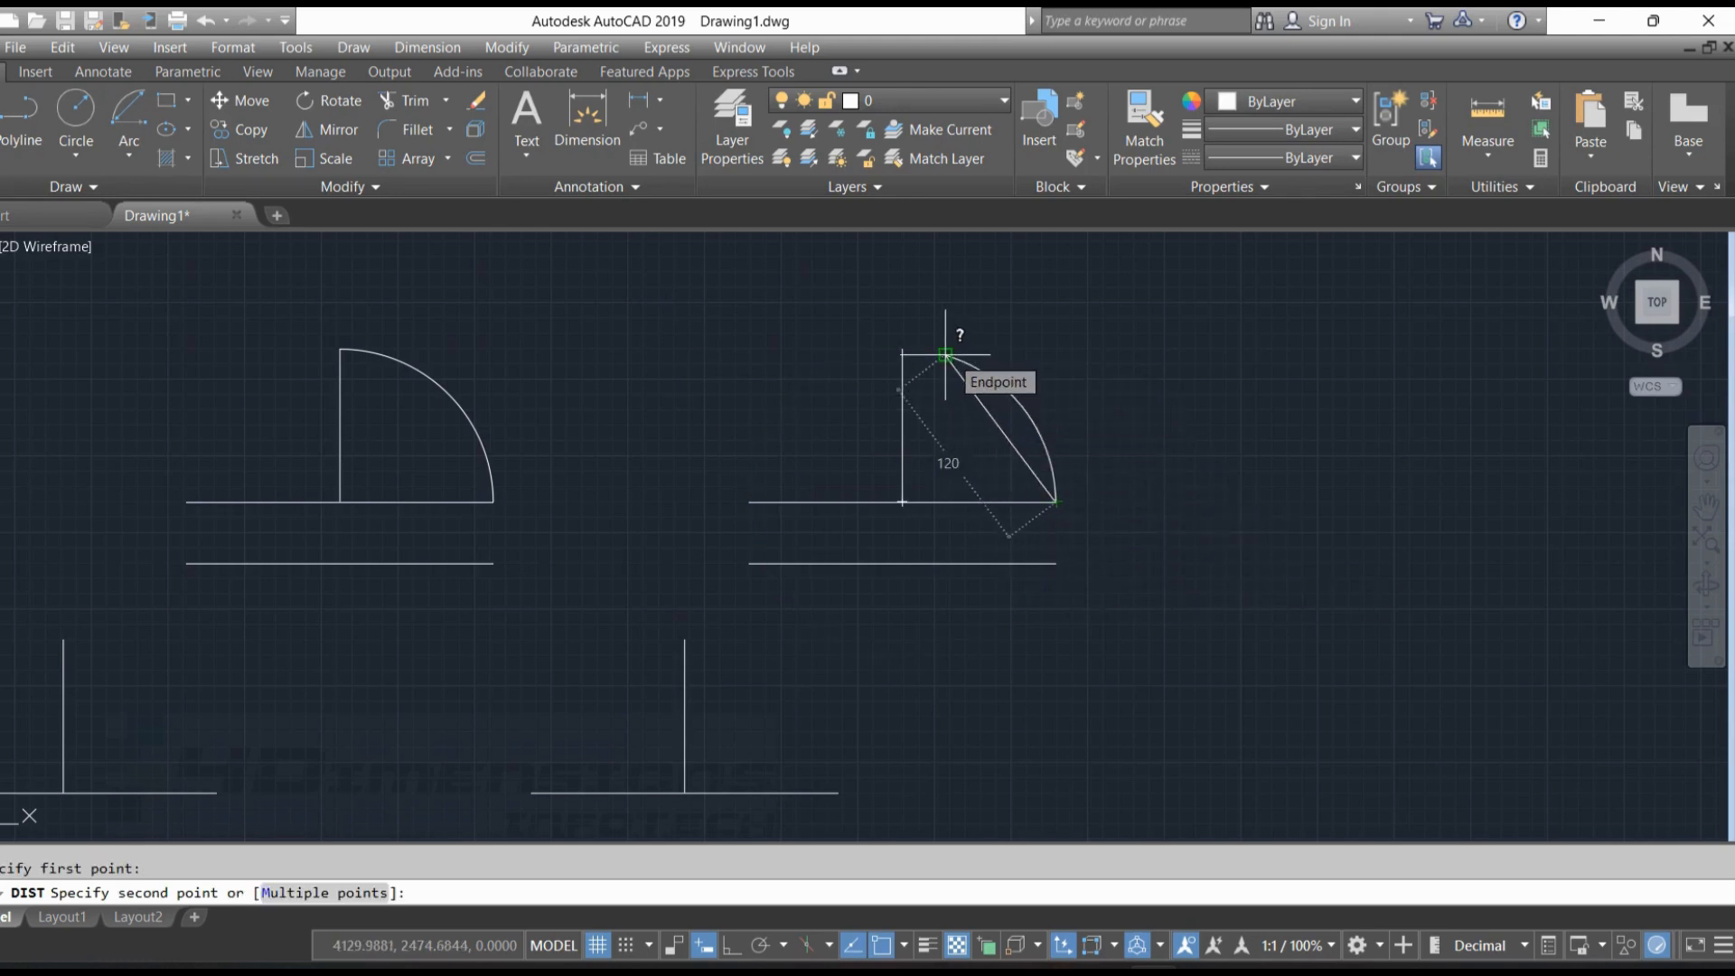
pyautogui.press('Escape')
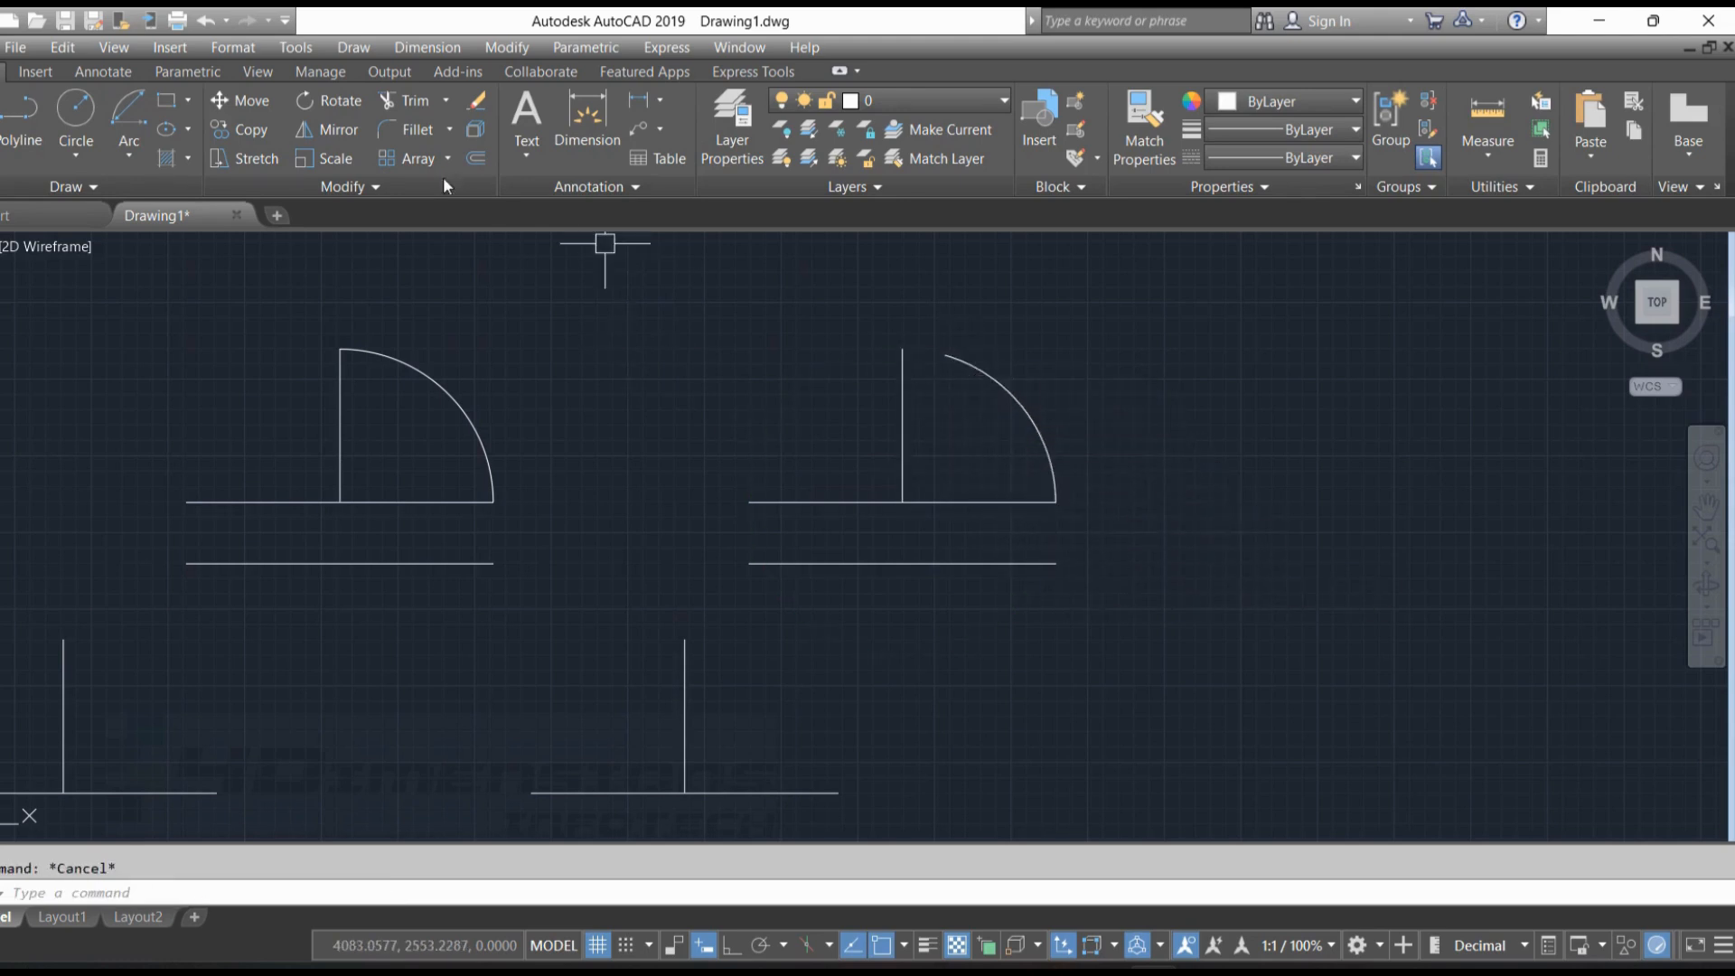
pyautogui.click(296, 47)
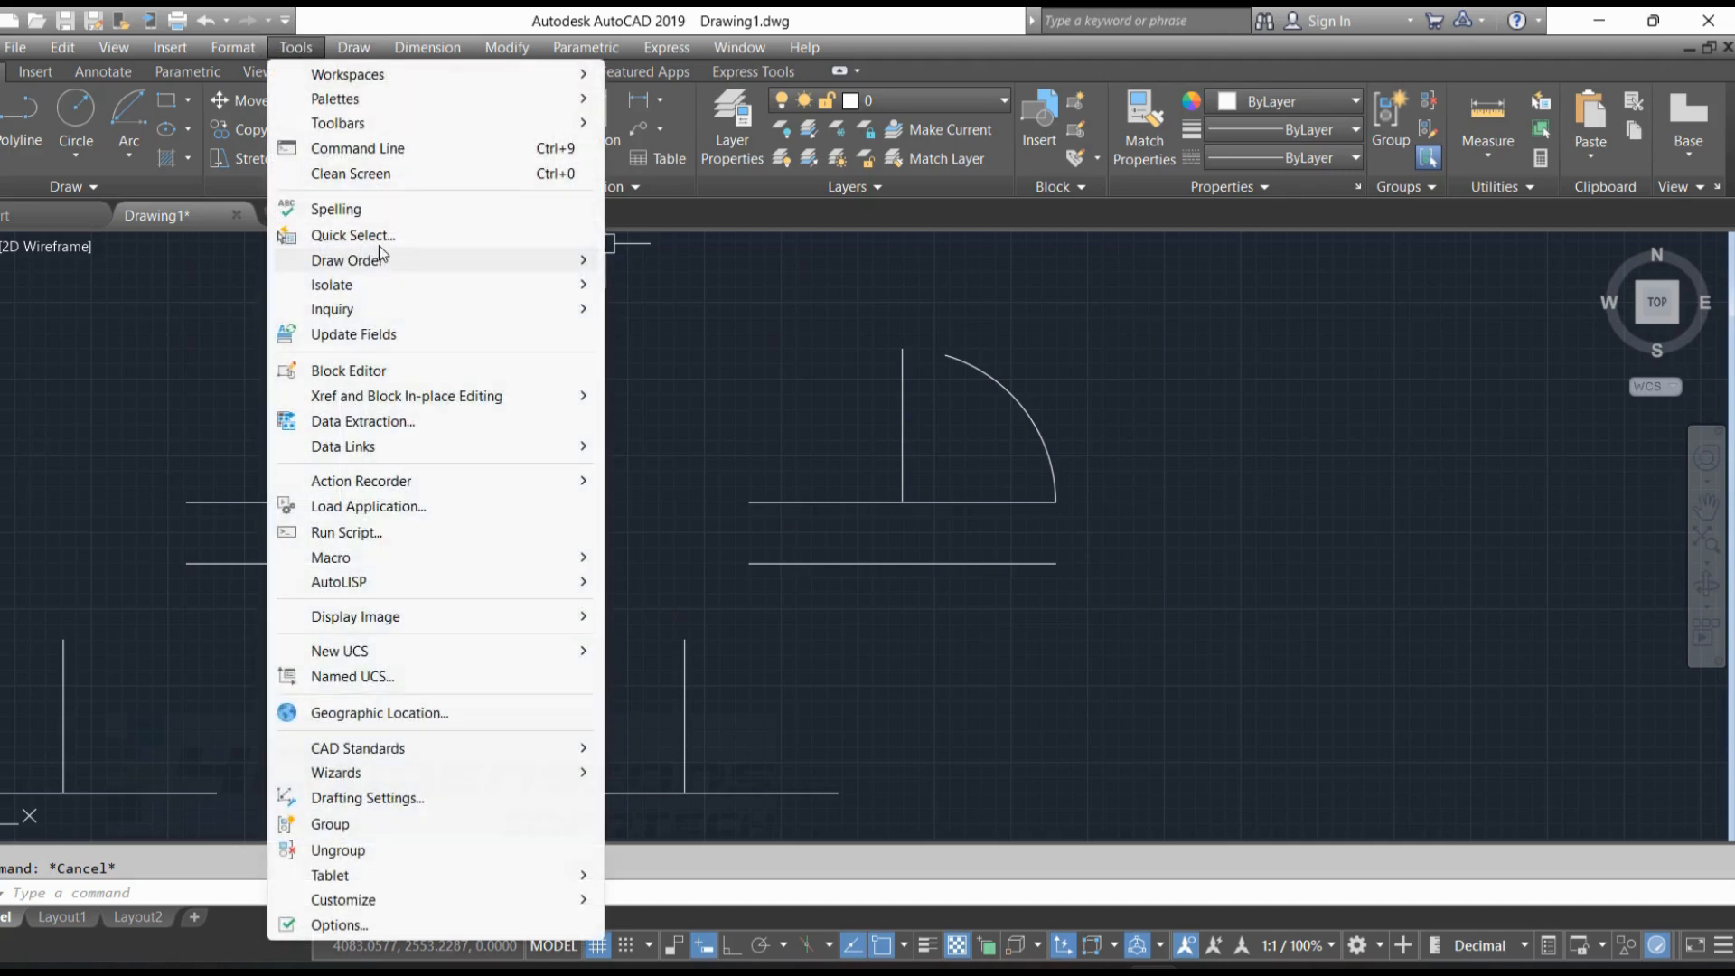
pyautogui.moveTo(364, 316)
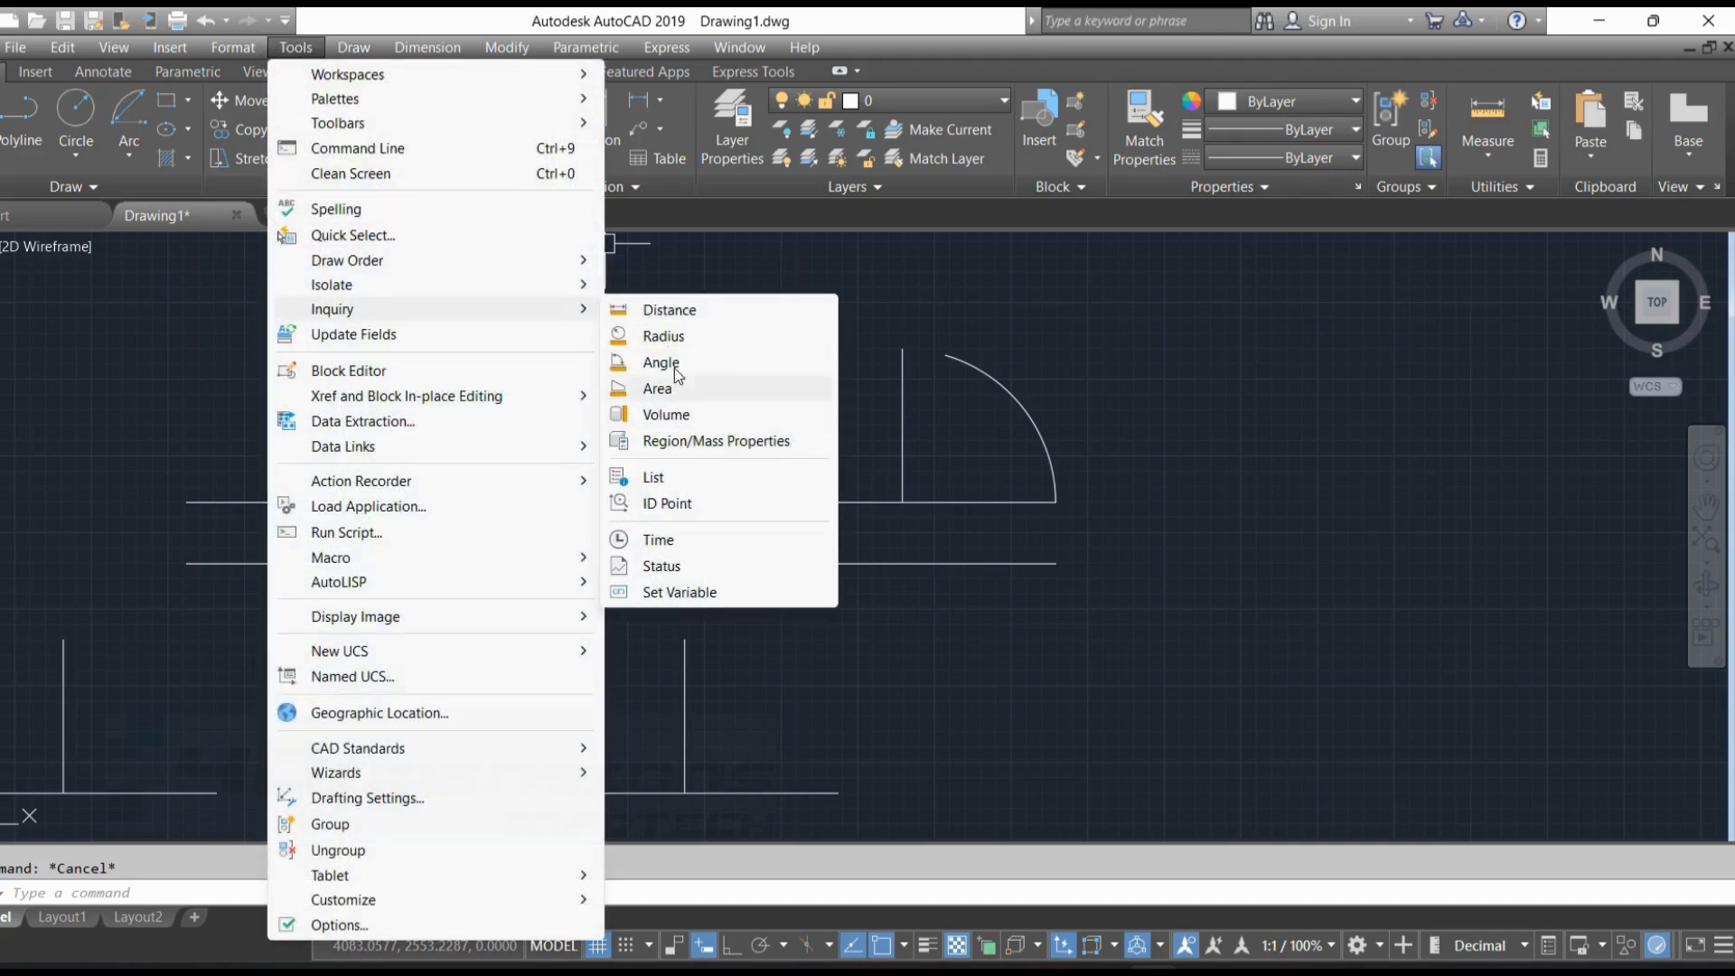
pyautogui.click(669, 310)
pyautogui.click(1055, 502)
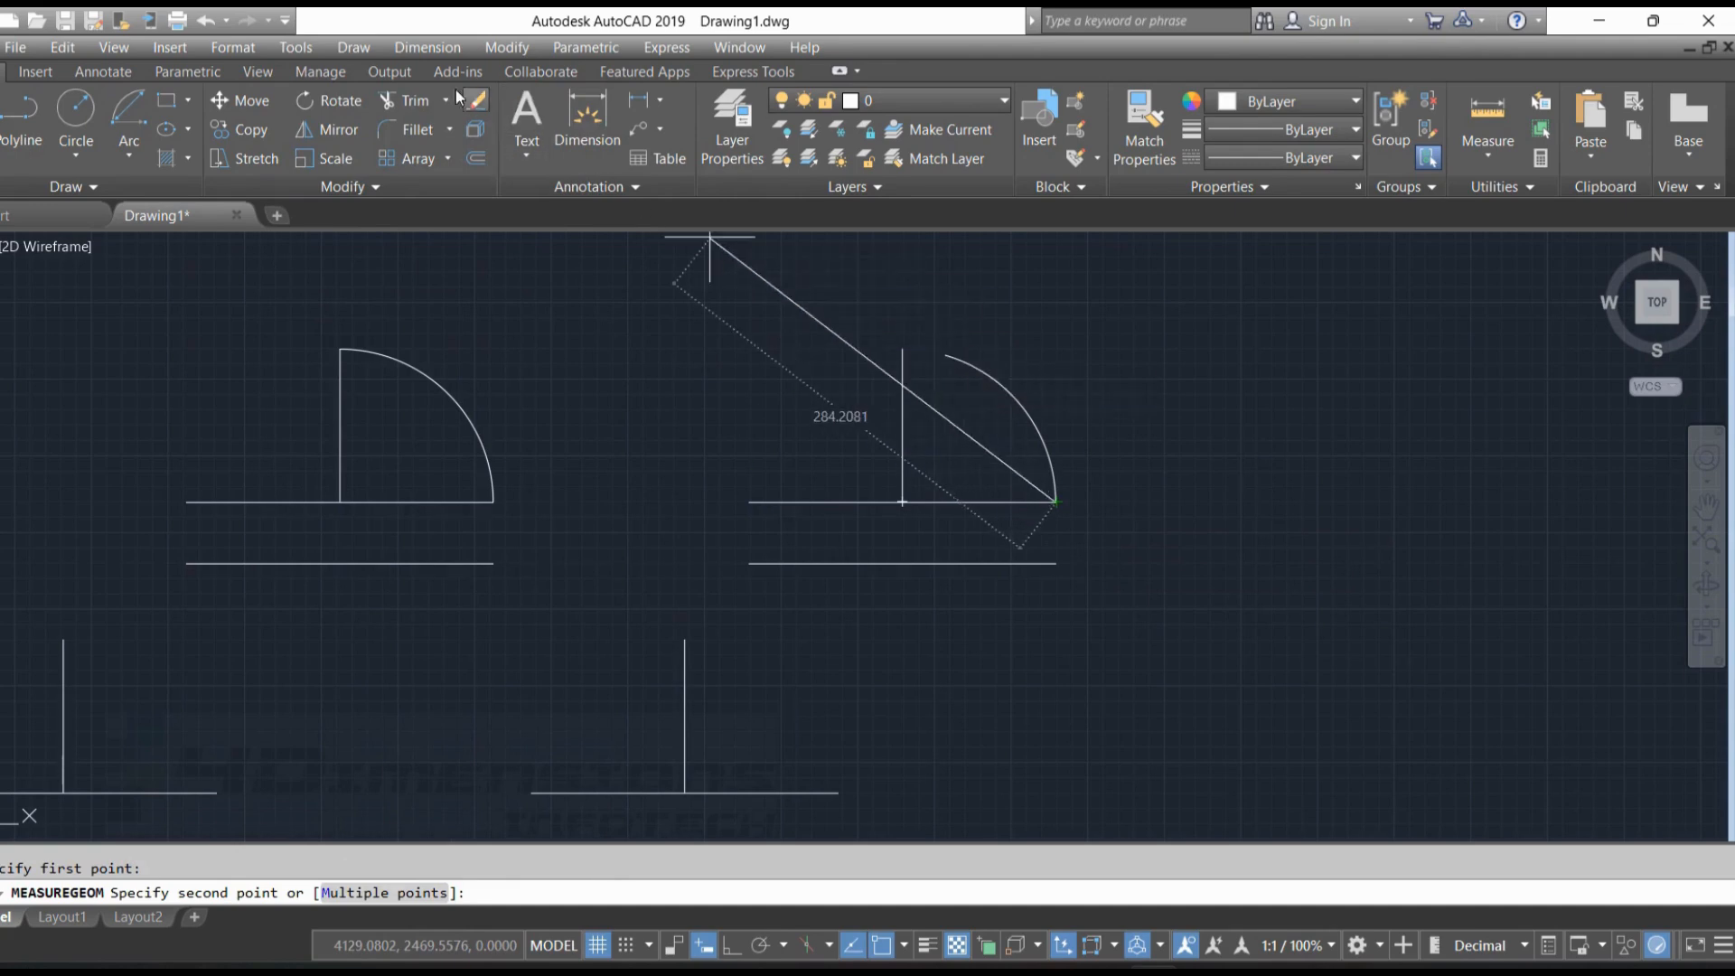
pyautogui.press('Escape')
# Measure the radius of the third figure's arc
pyautogui.click(298, 47)
pyautogui.moveTo(348, 314)
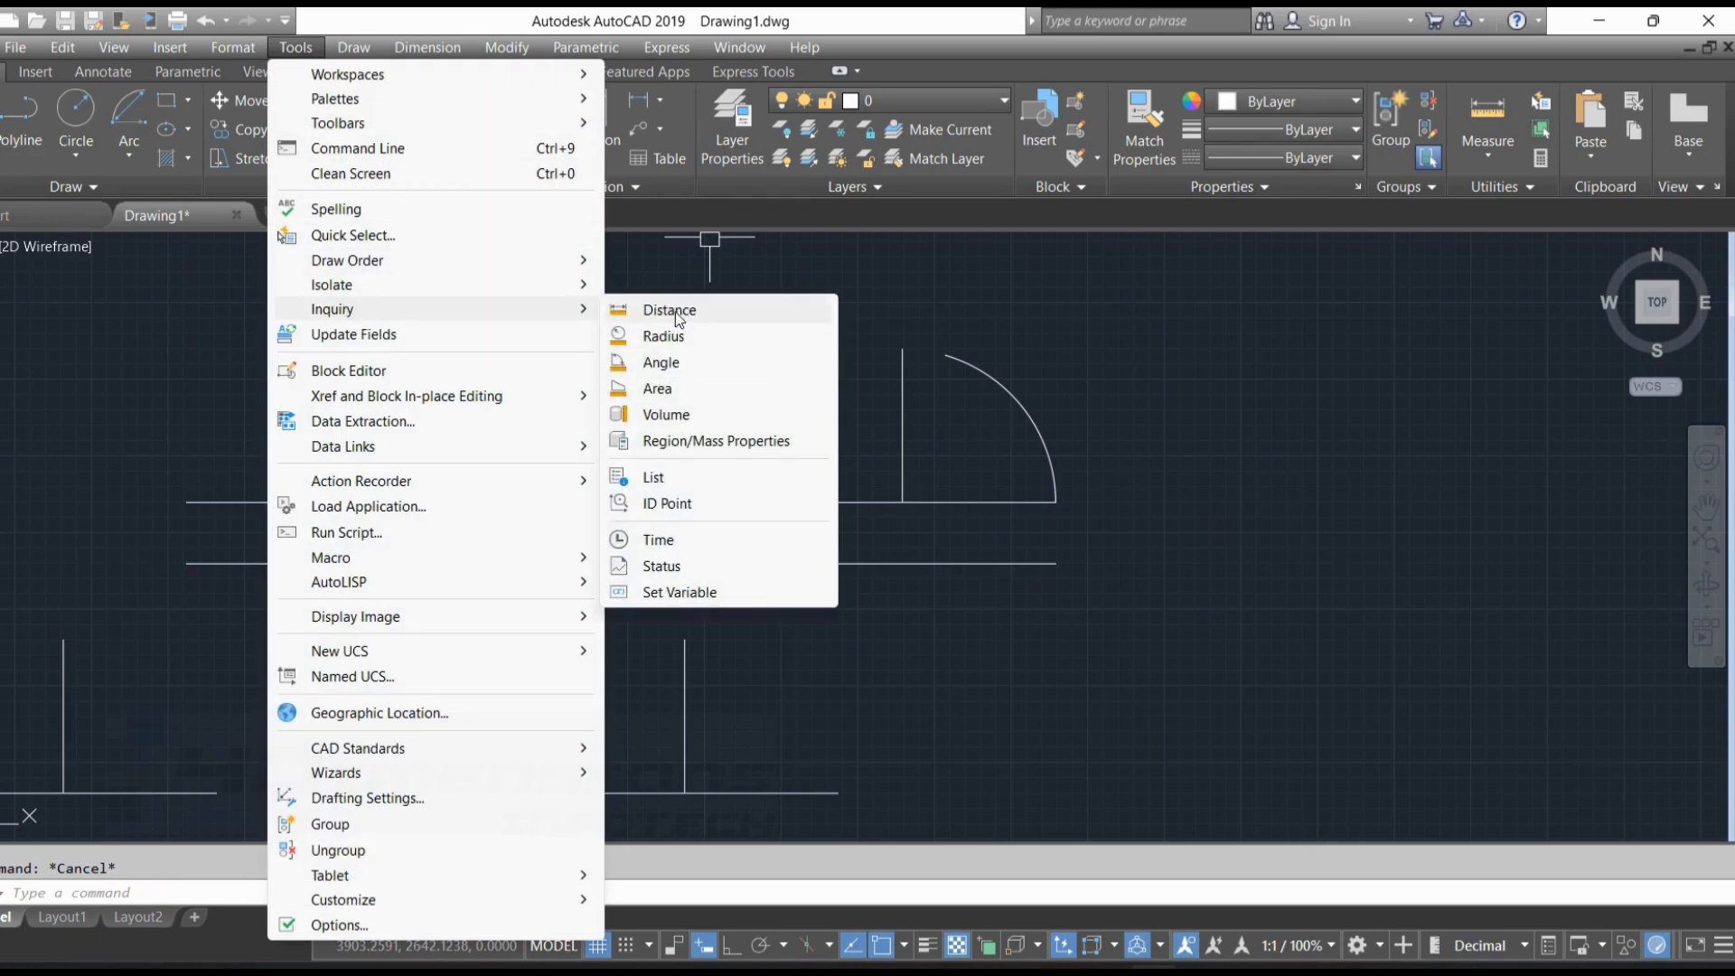
pyautogui.click(691, 334)
pyautogui.click(1013, 397)
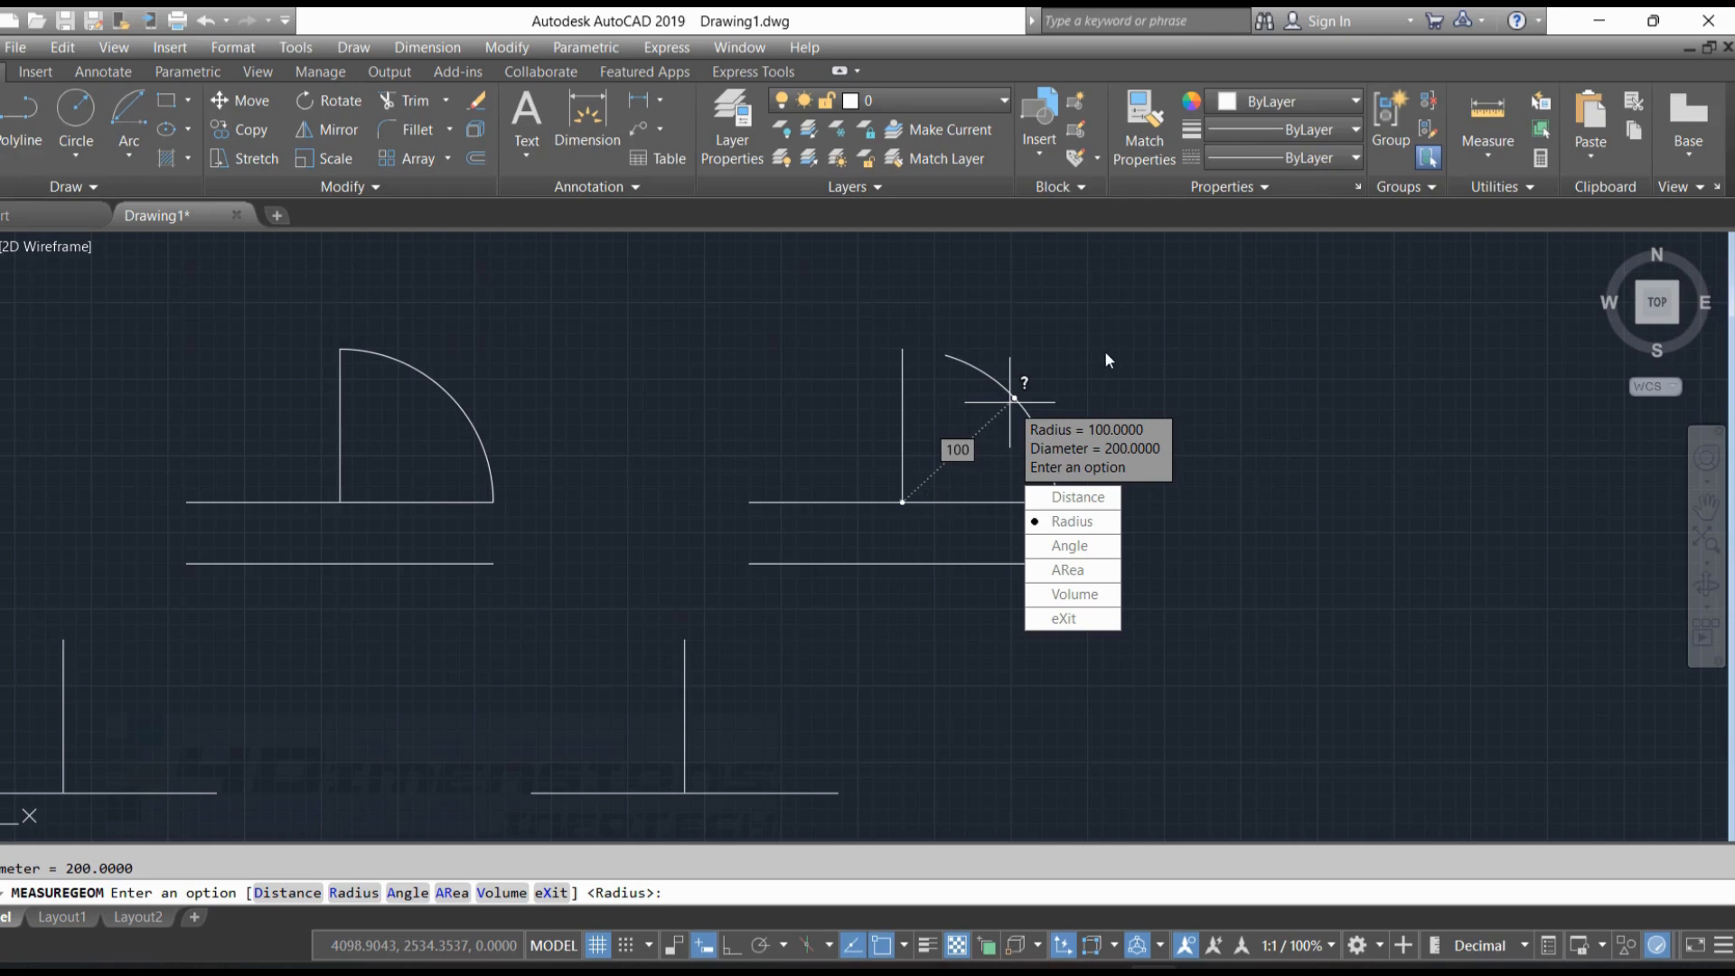
pyautogui.press('Escape')
# Draw a Start, End, Angle arc on the fourth figure from the upper baseline's right end to the vertical's top, with included angle 90
pyautogui.click(129, 144)
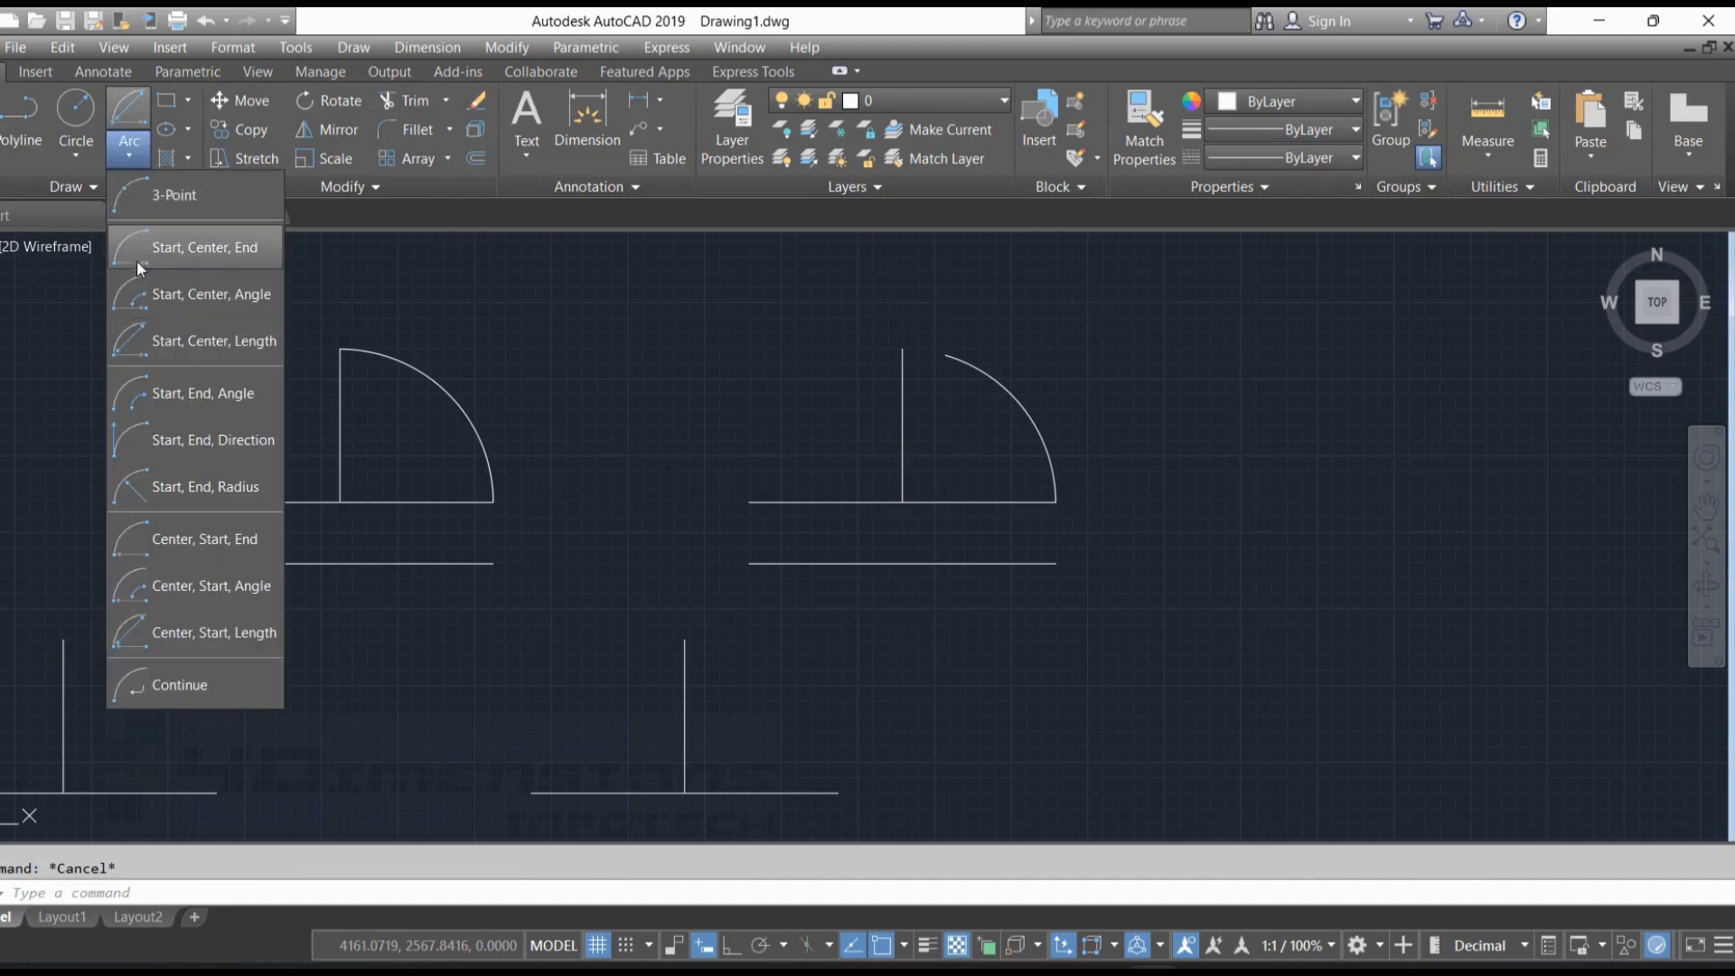
pyautogui.click(202, 390)
pyautogui.moveTo(620, 523)
pyautogui.mouseDown(button='middle')
pyautogui.moveTo(941, 387)
pyautogui.moveTo(1054, 433)
pyautogui.moveTo(1172, 428)
pyautogui.mouseUp(button='middle')
pyautogui.click(932, 675)
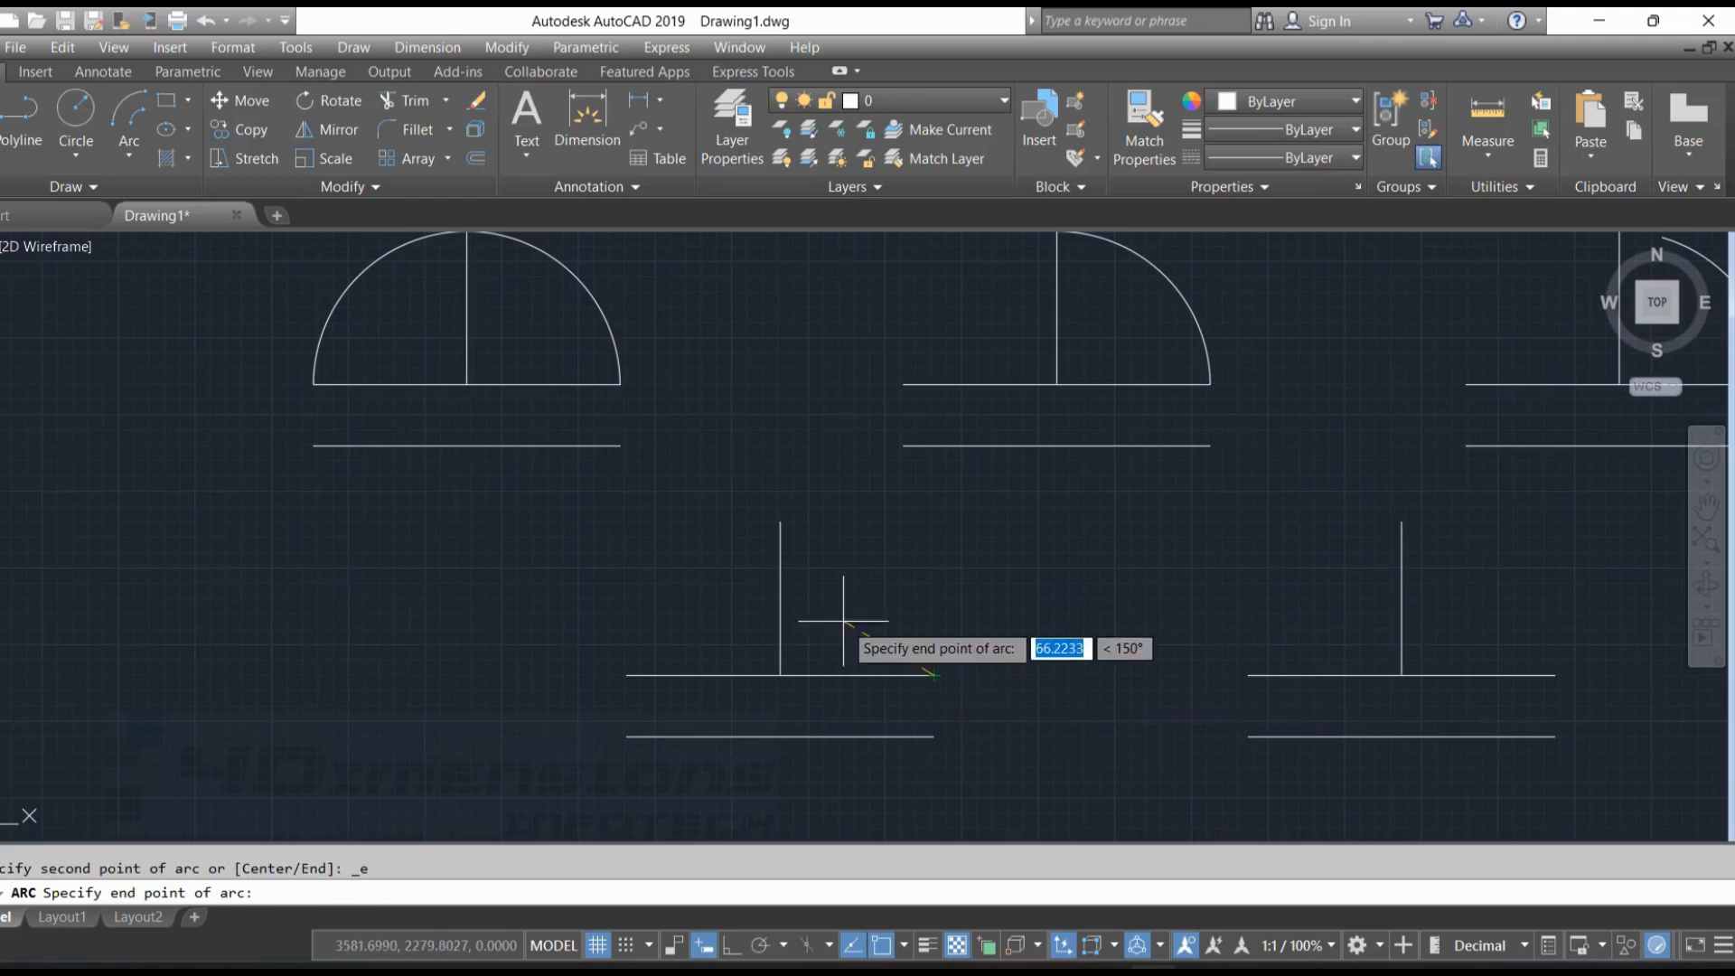
pyautogui.click(781, 522)
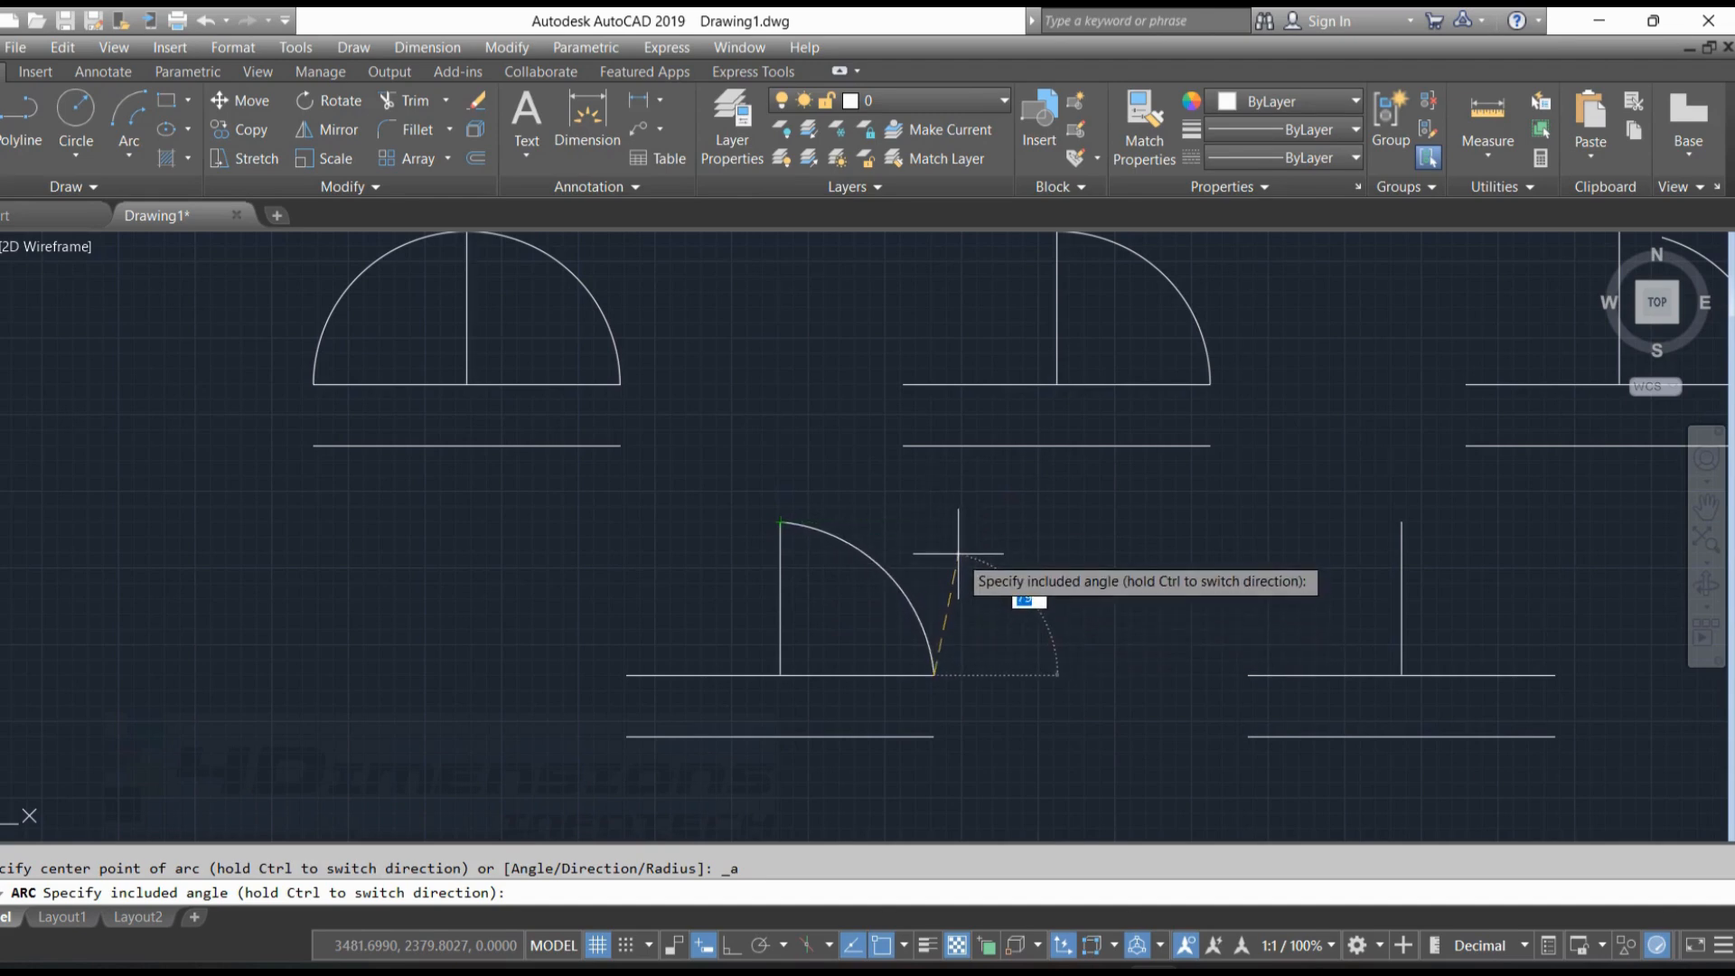
pyautogui.write('90')
pyautogui.press('Return')
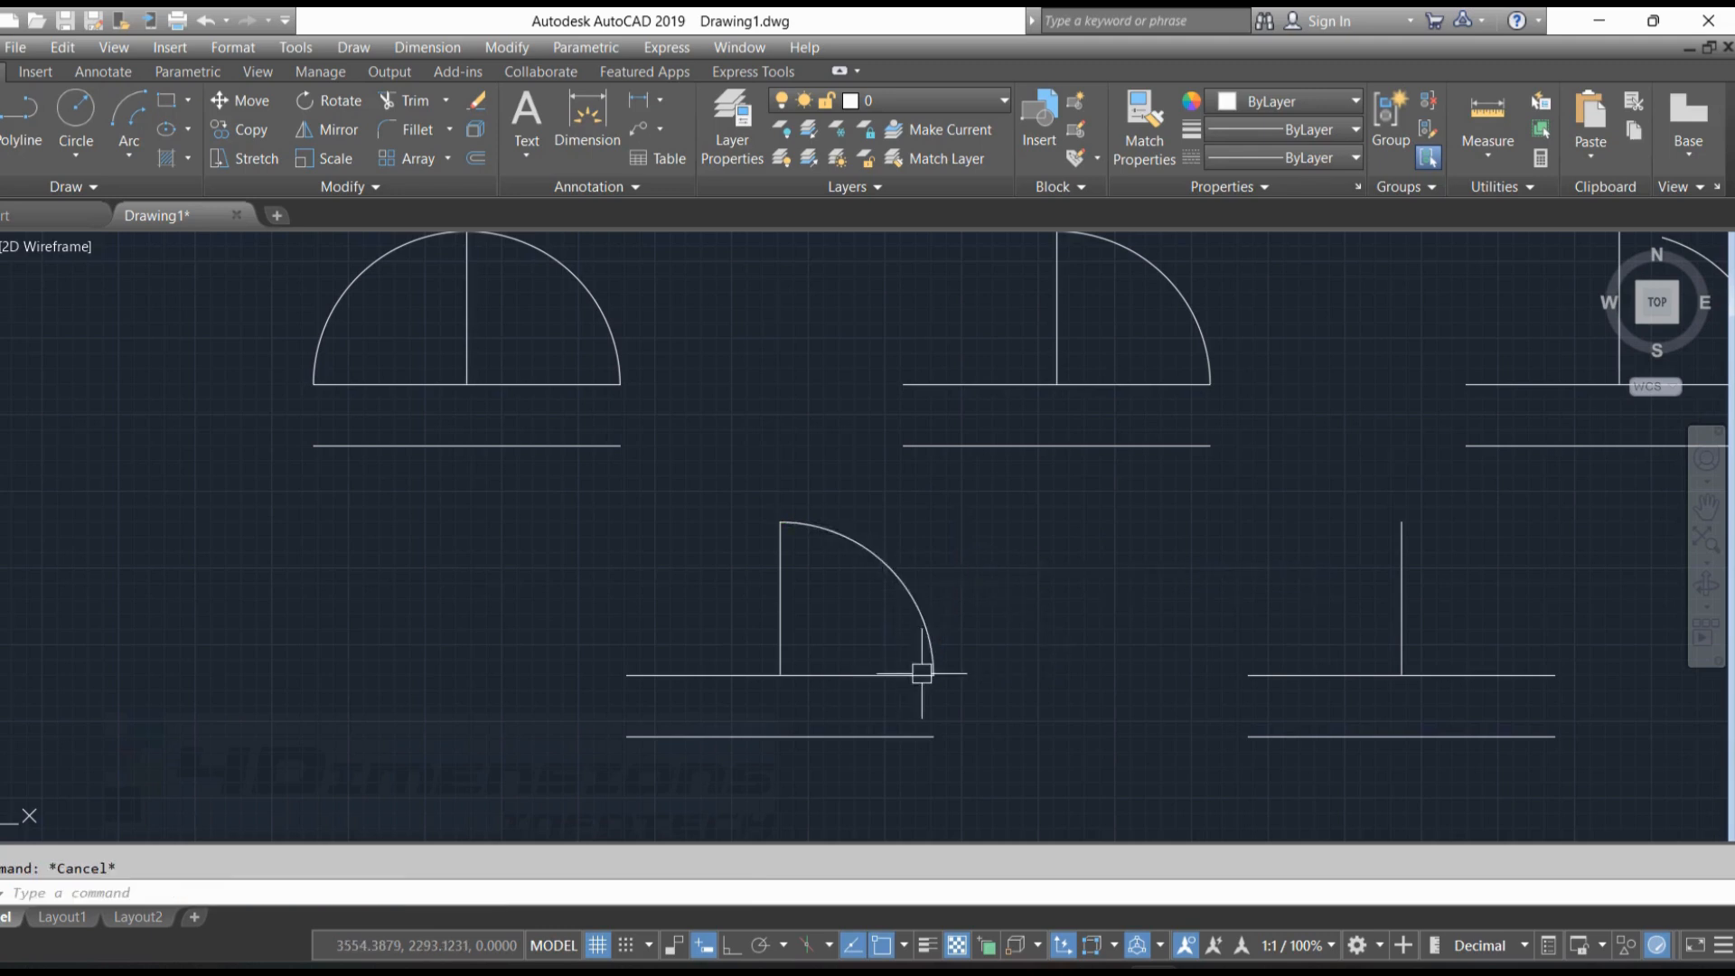
pyautogui.press('Escape')
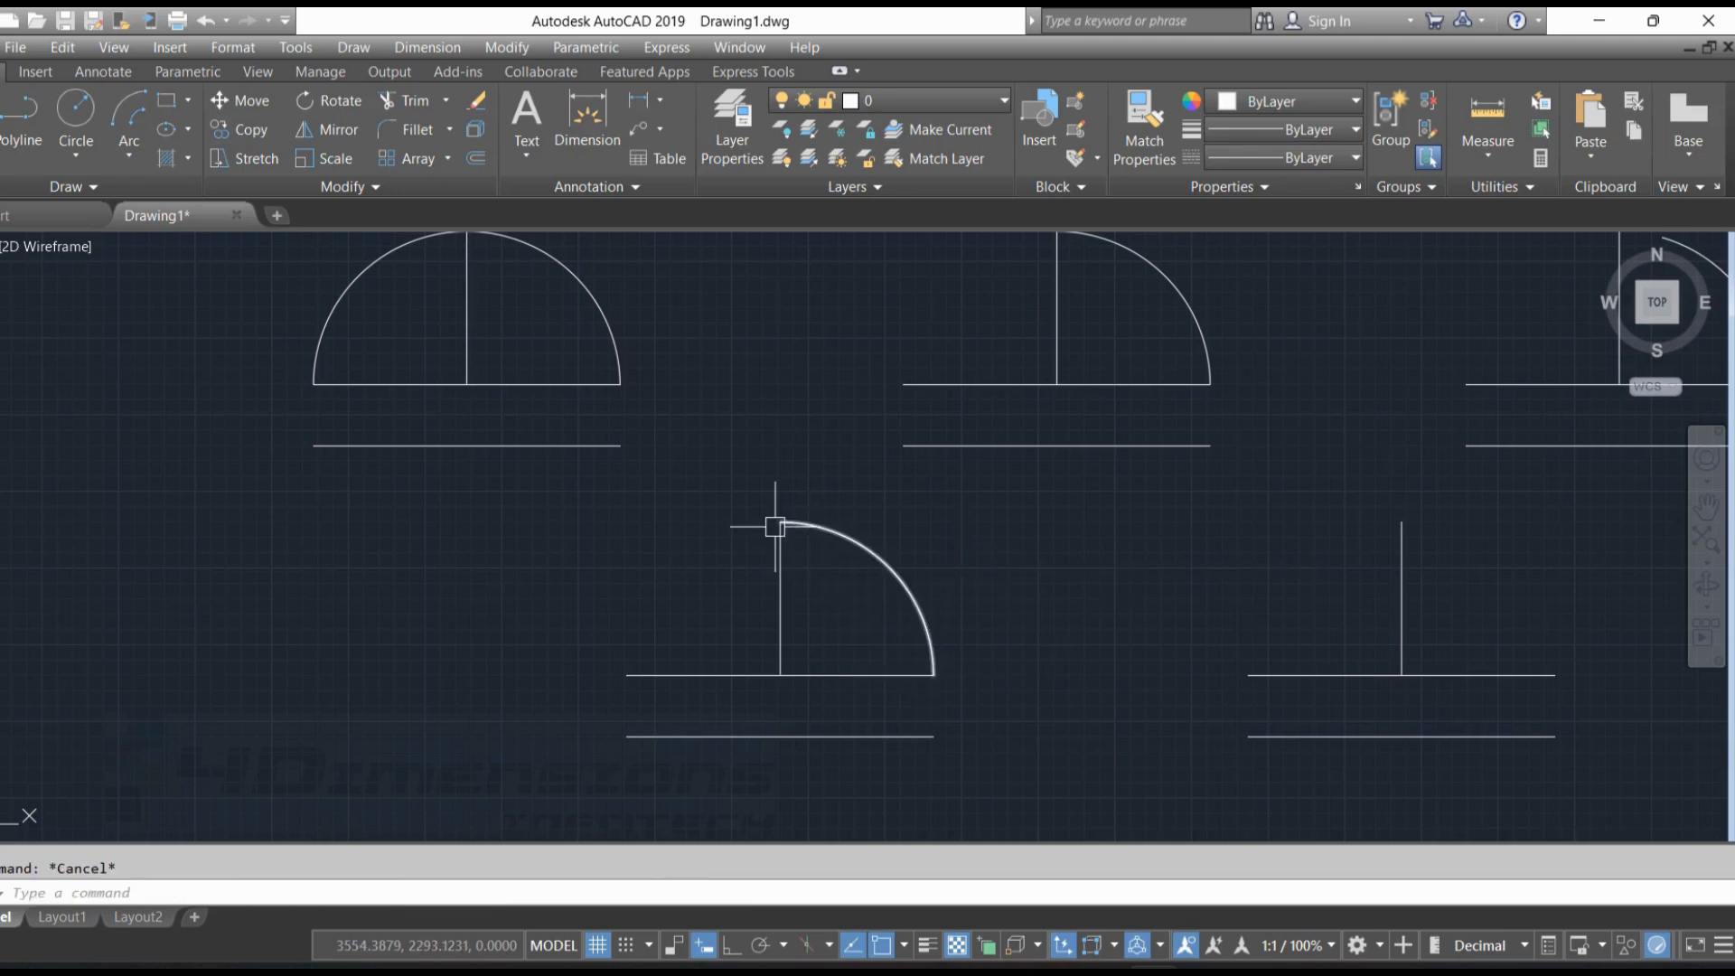
# Draw a Start, End, Direction arc on the fifth figure from the upper baseline's right end to the vertical's top, with tangent direction 1602
pyautogui.click(129, 151)
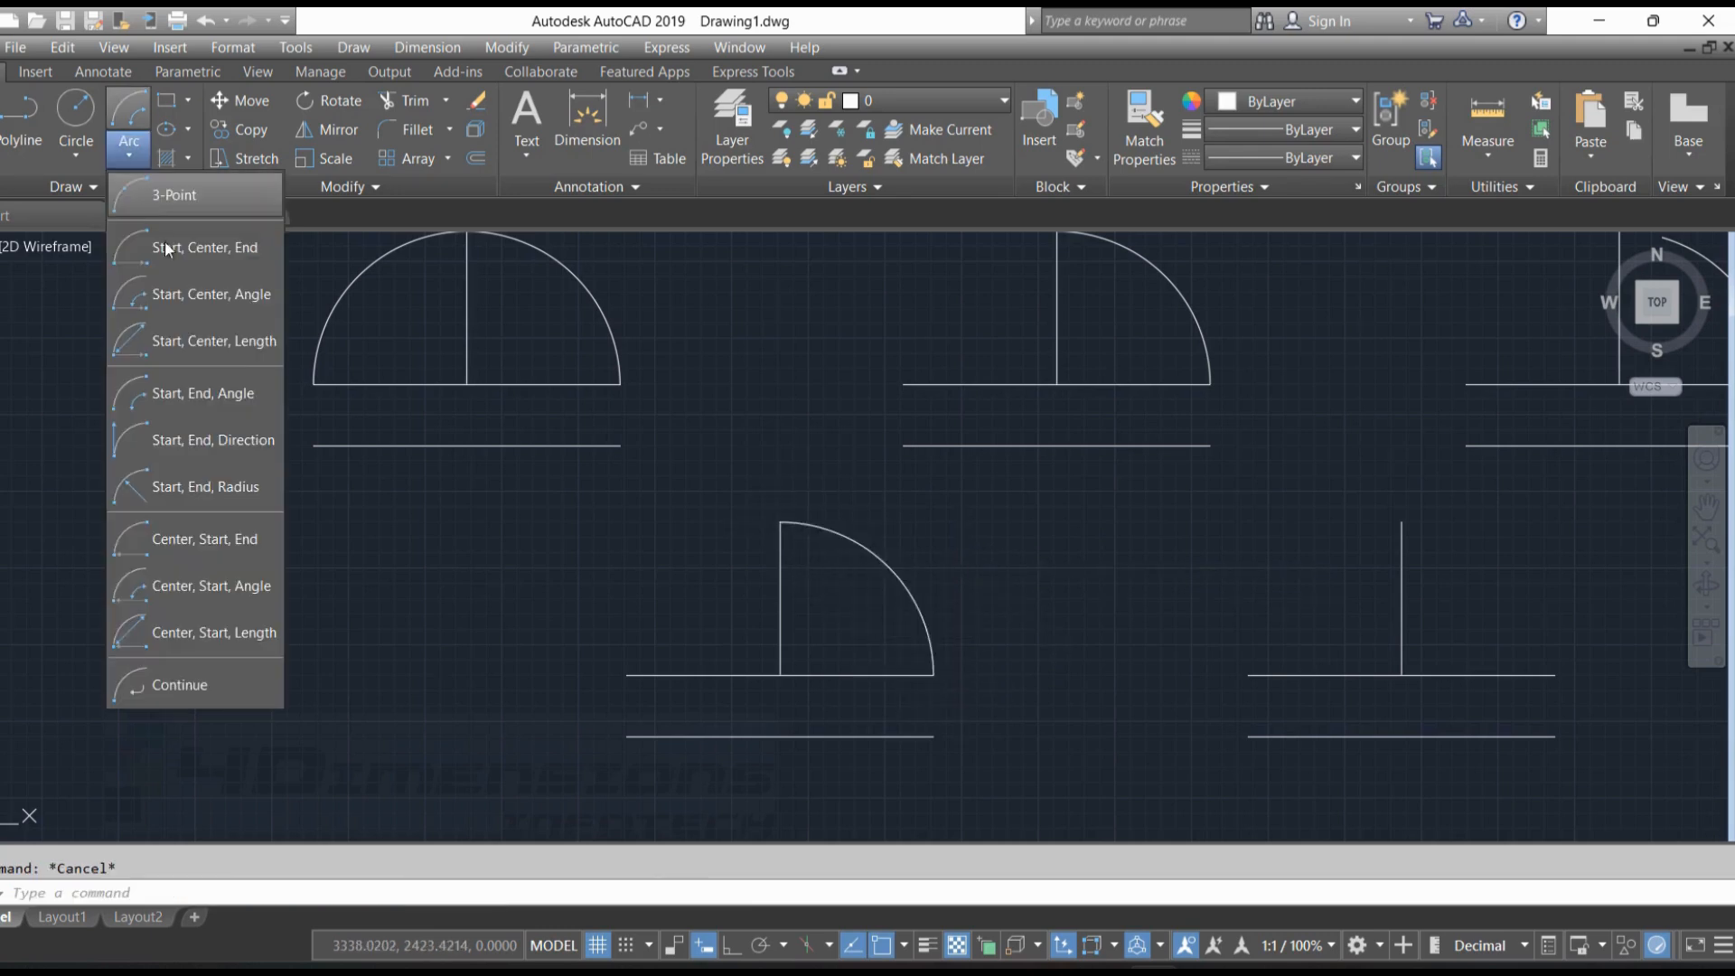
pyautogui.click(193, 444)
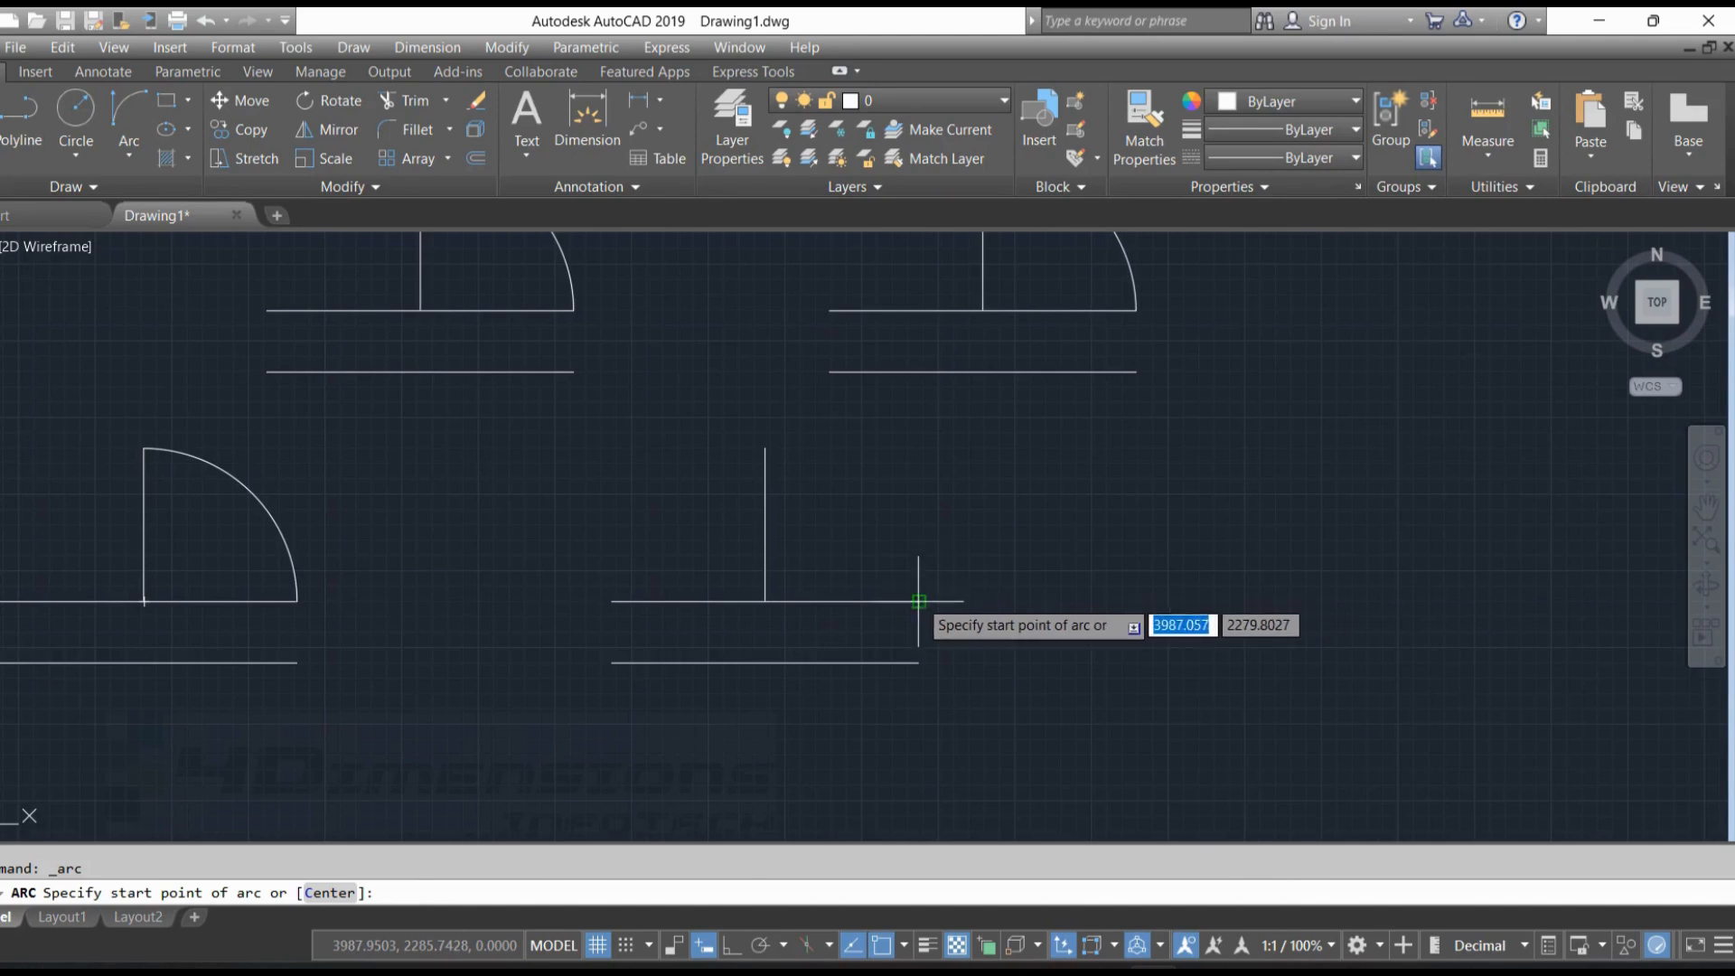
pyautogui.click(917, 601)
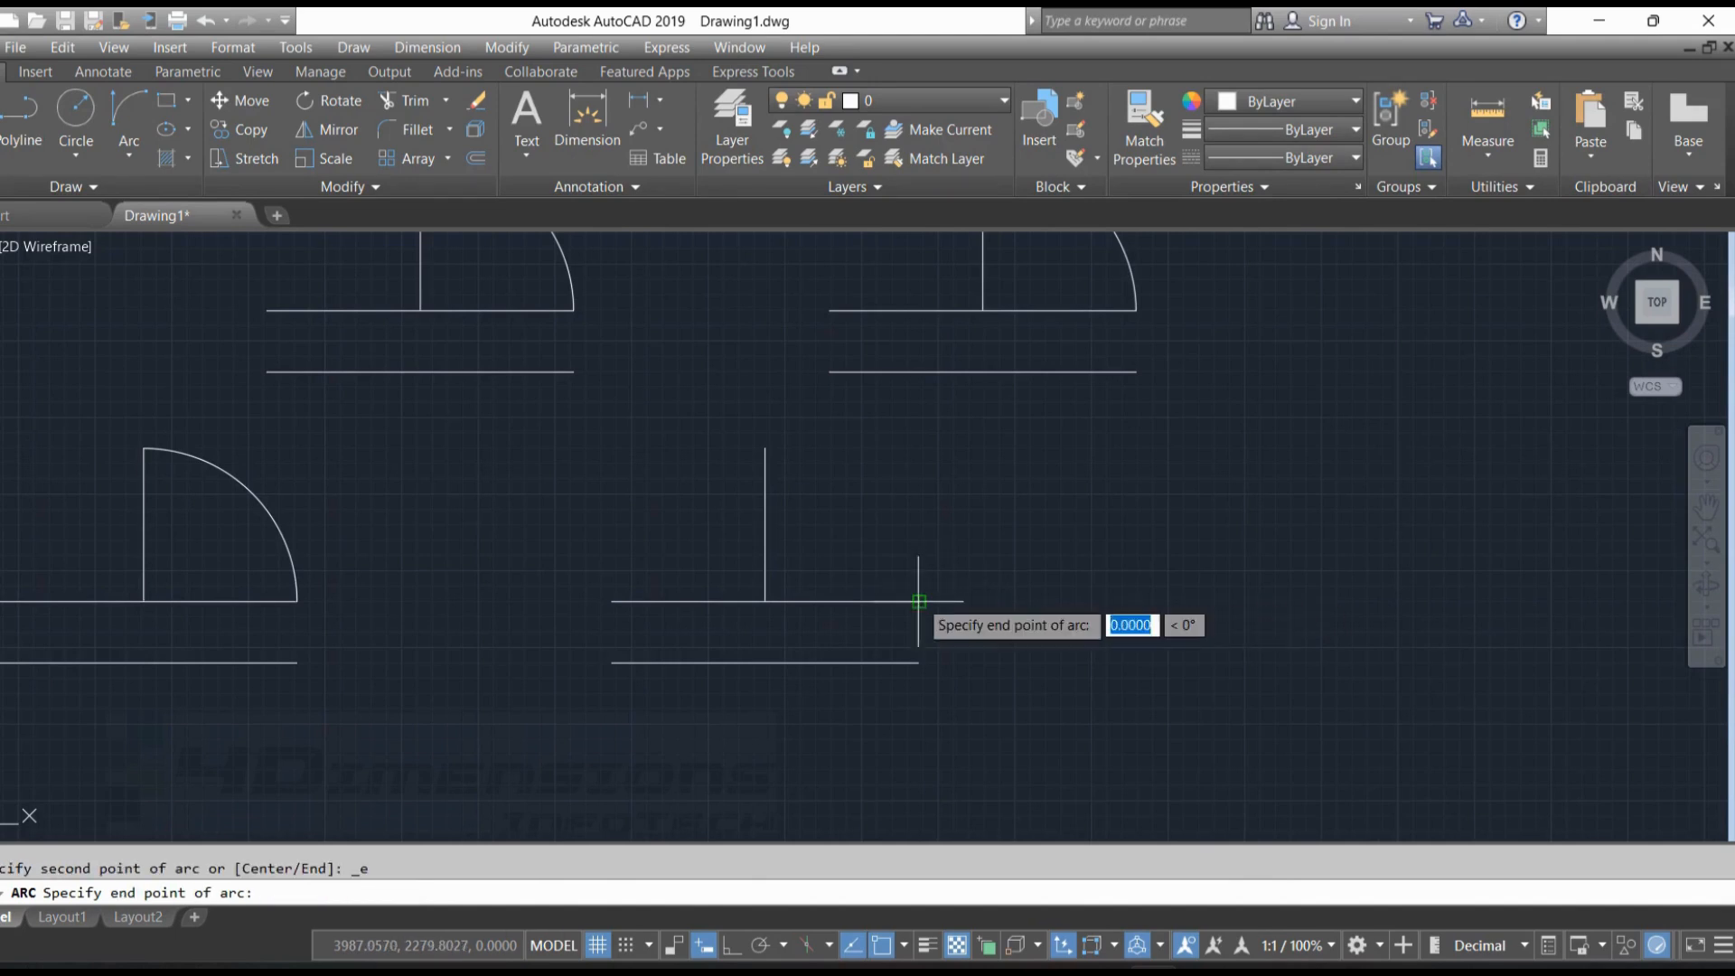
pyautogui.click(765, 448)
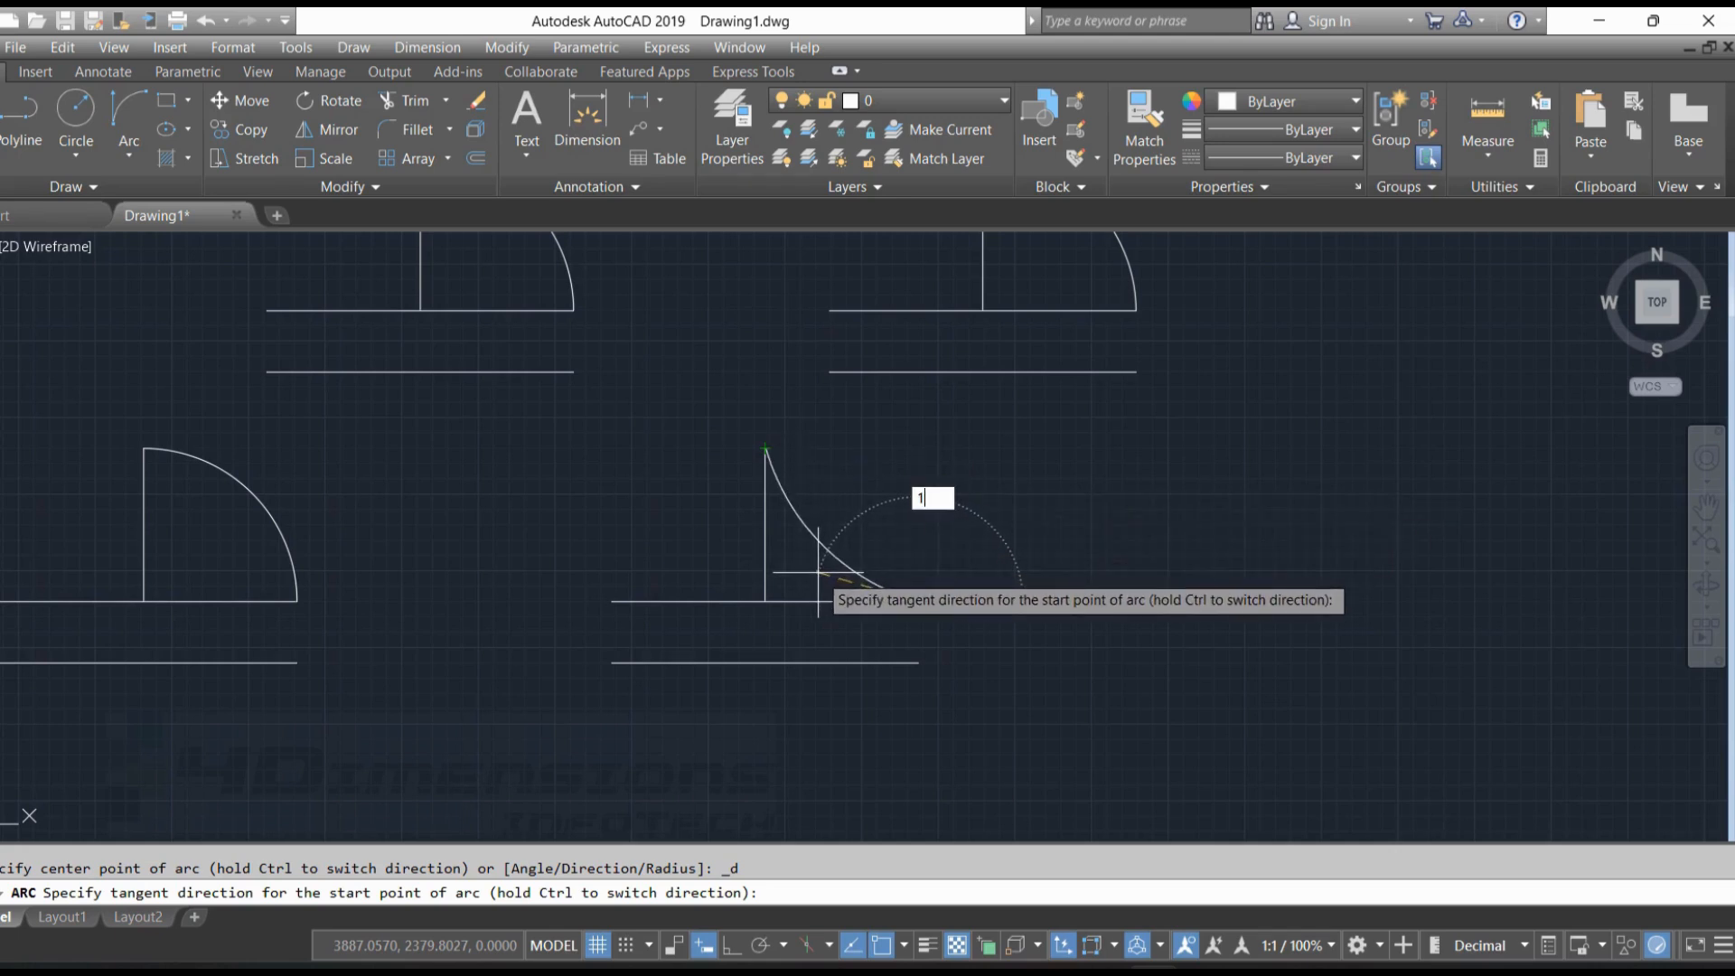
pyautogui.press('Return')
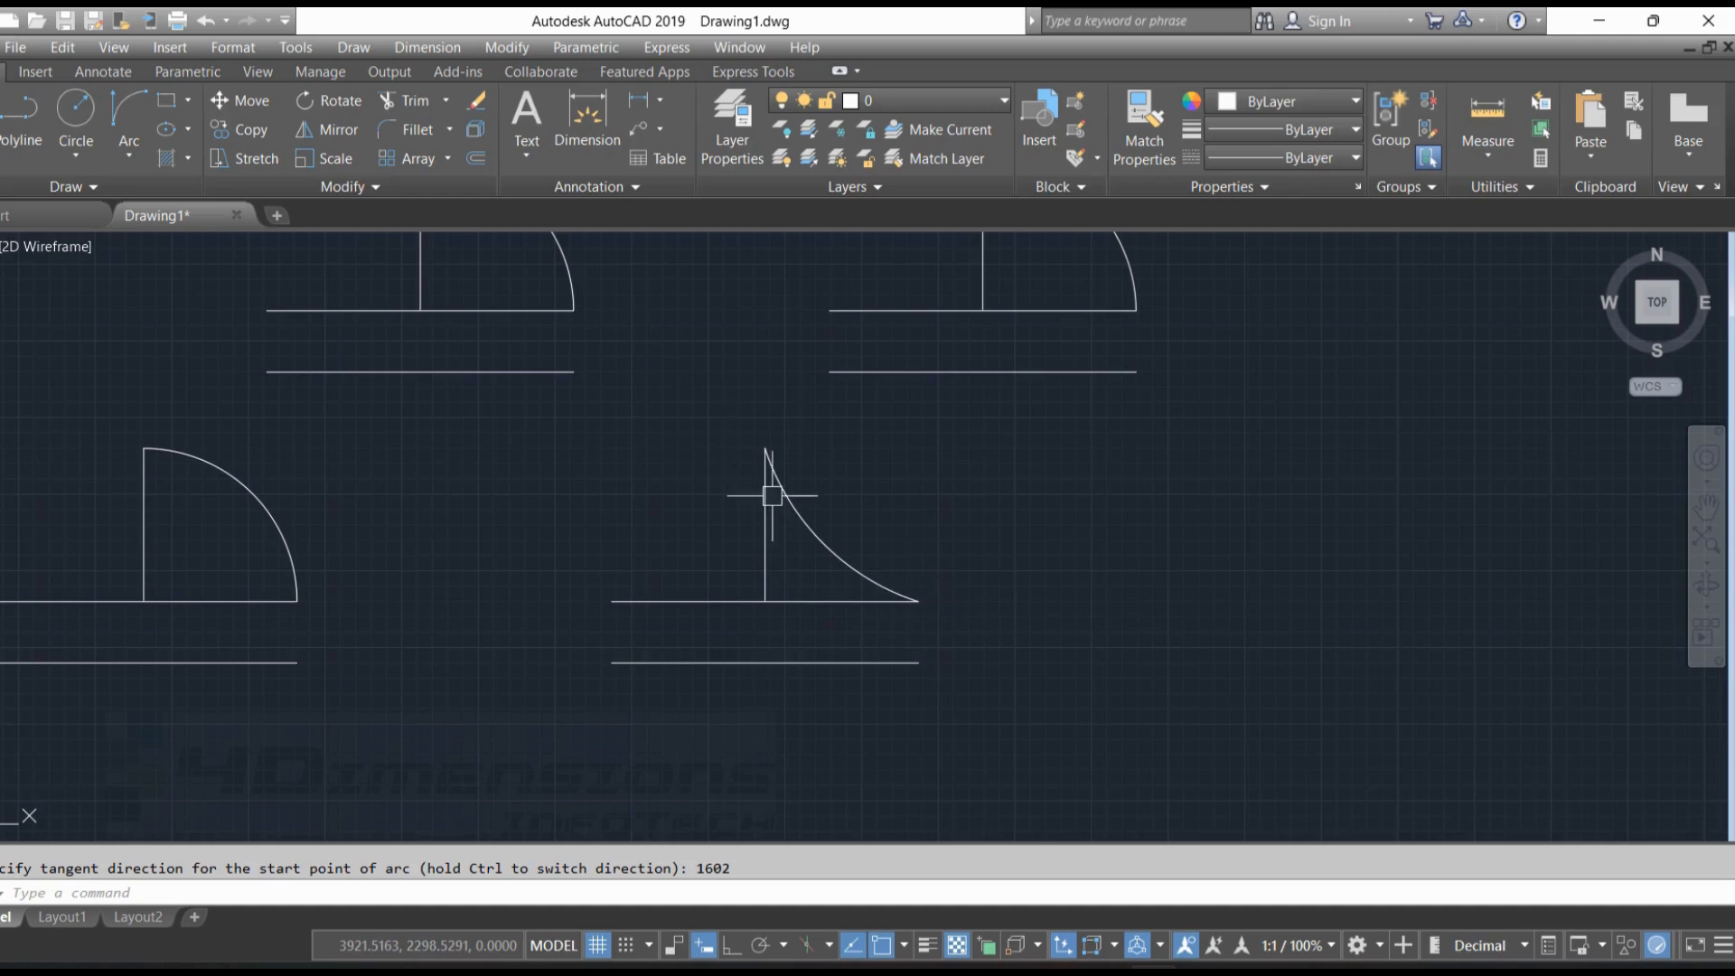
# Draw a Start, End, Direction arc on the fifth figure from the upper baseline's left end to the vertical's top, with tangent direction 30
pyautogui.click(132, 153)
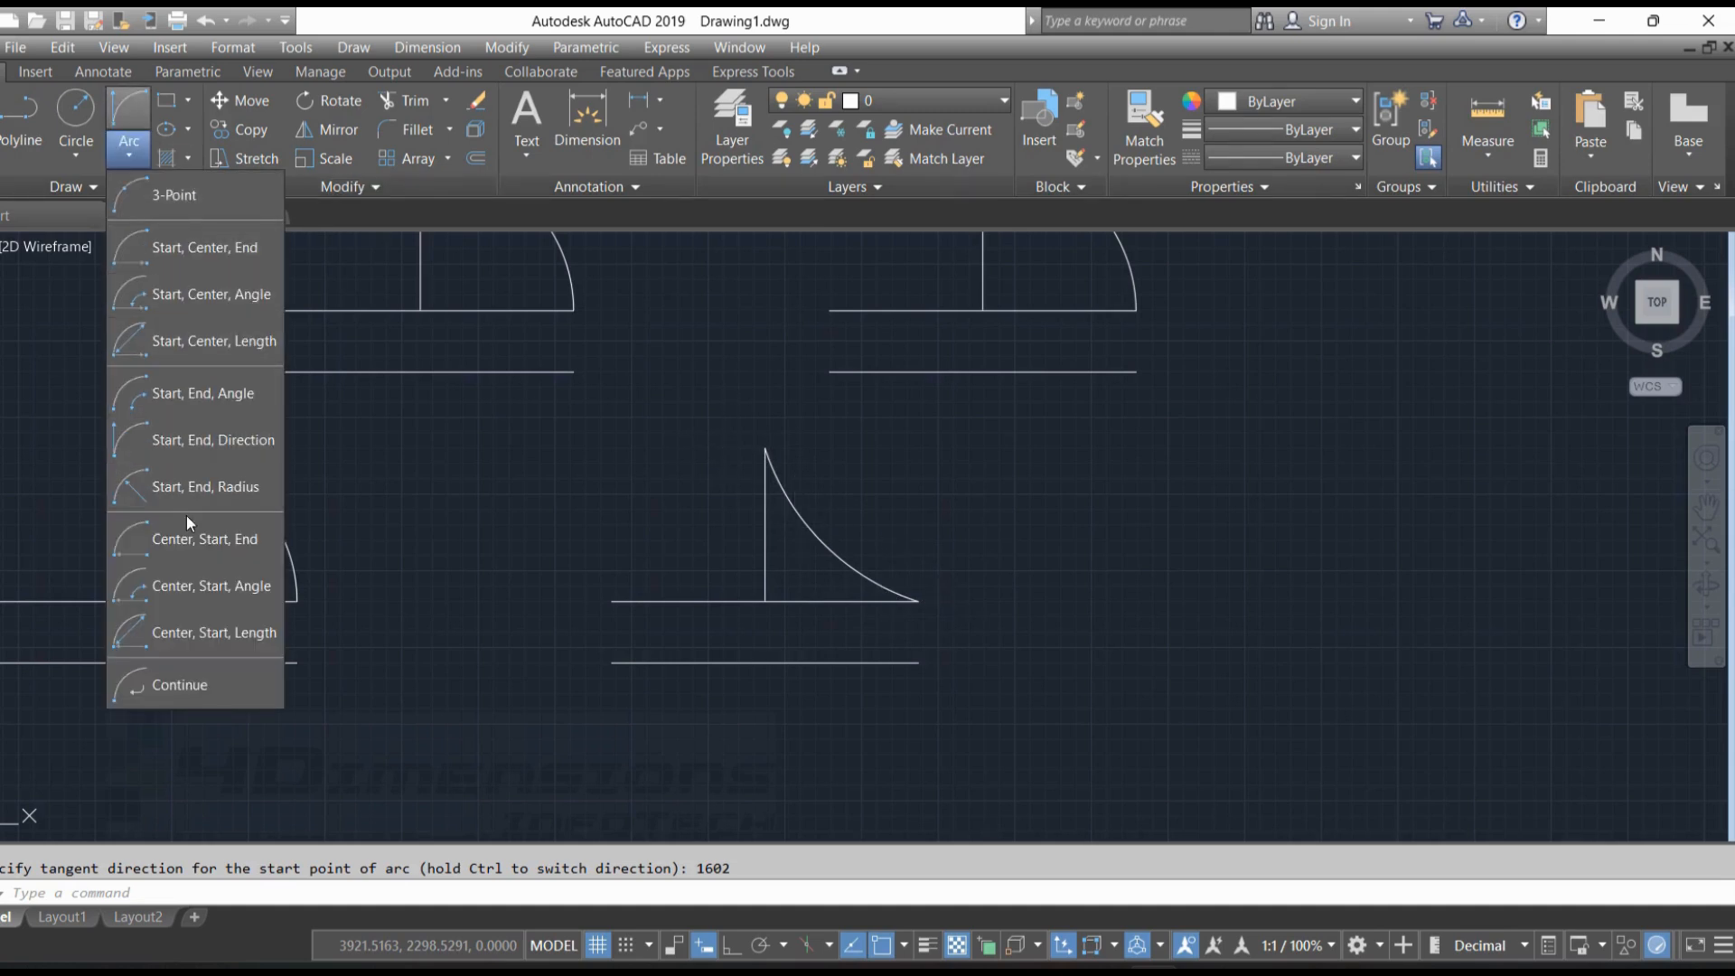
pyautogui.click(217, 440)
pyautogui.click(612, 600)
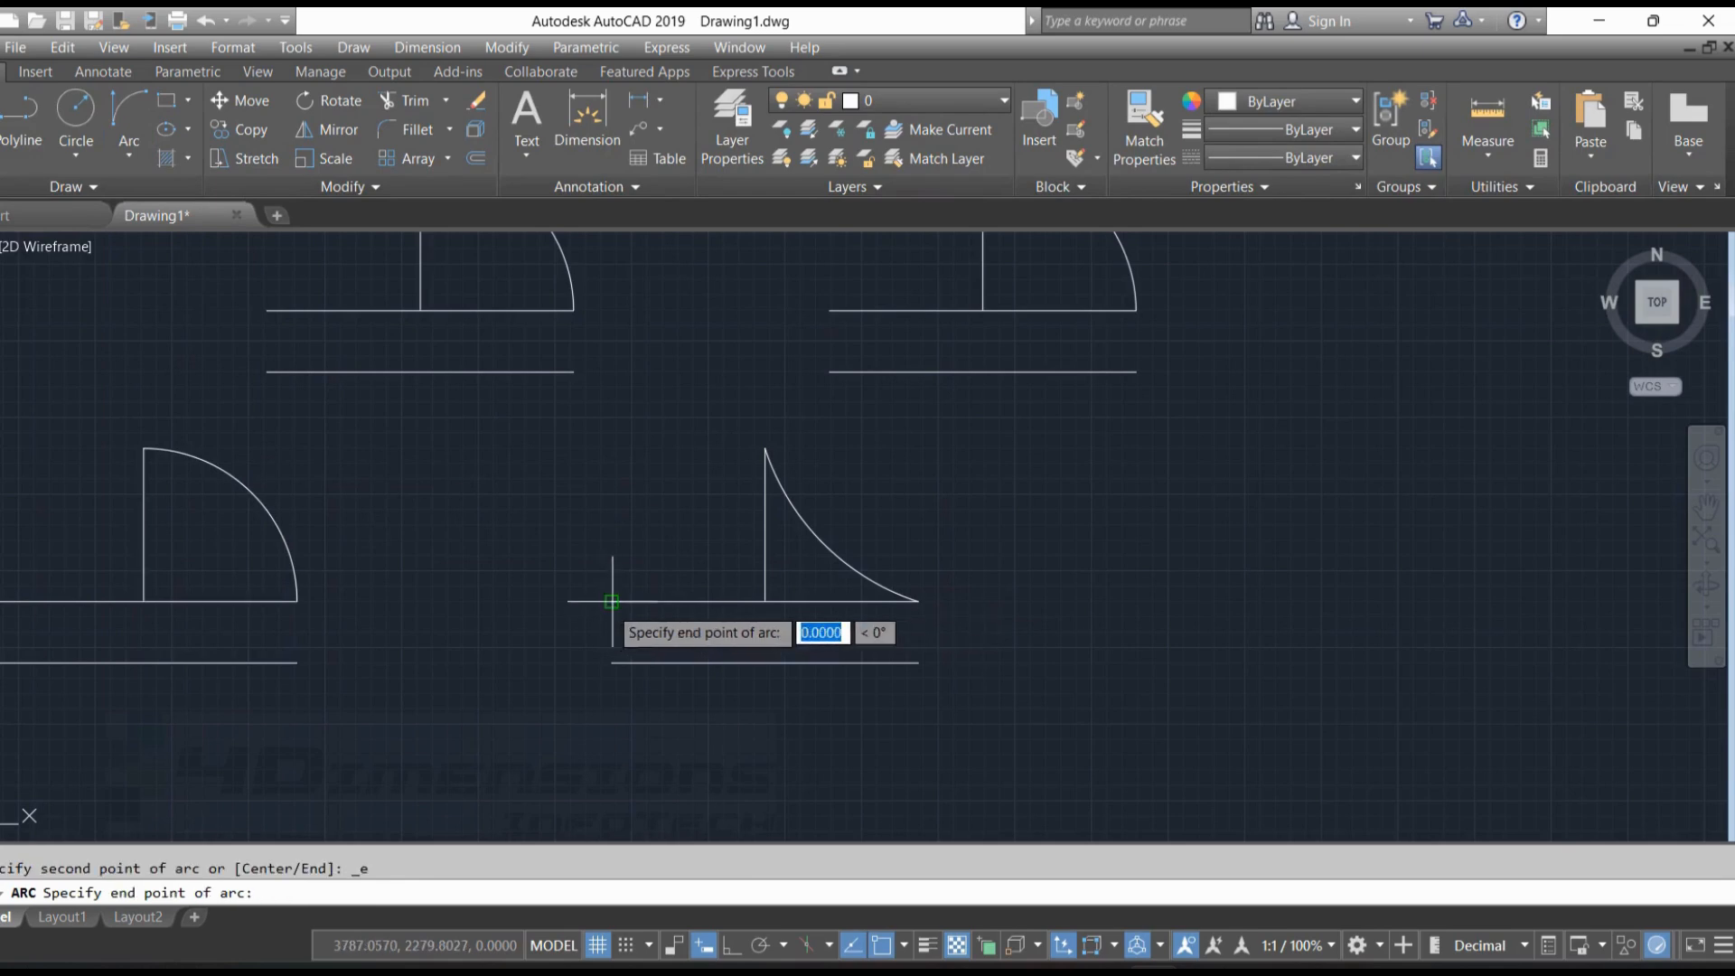
pyautogui.click(756, 456)
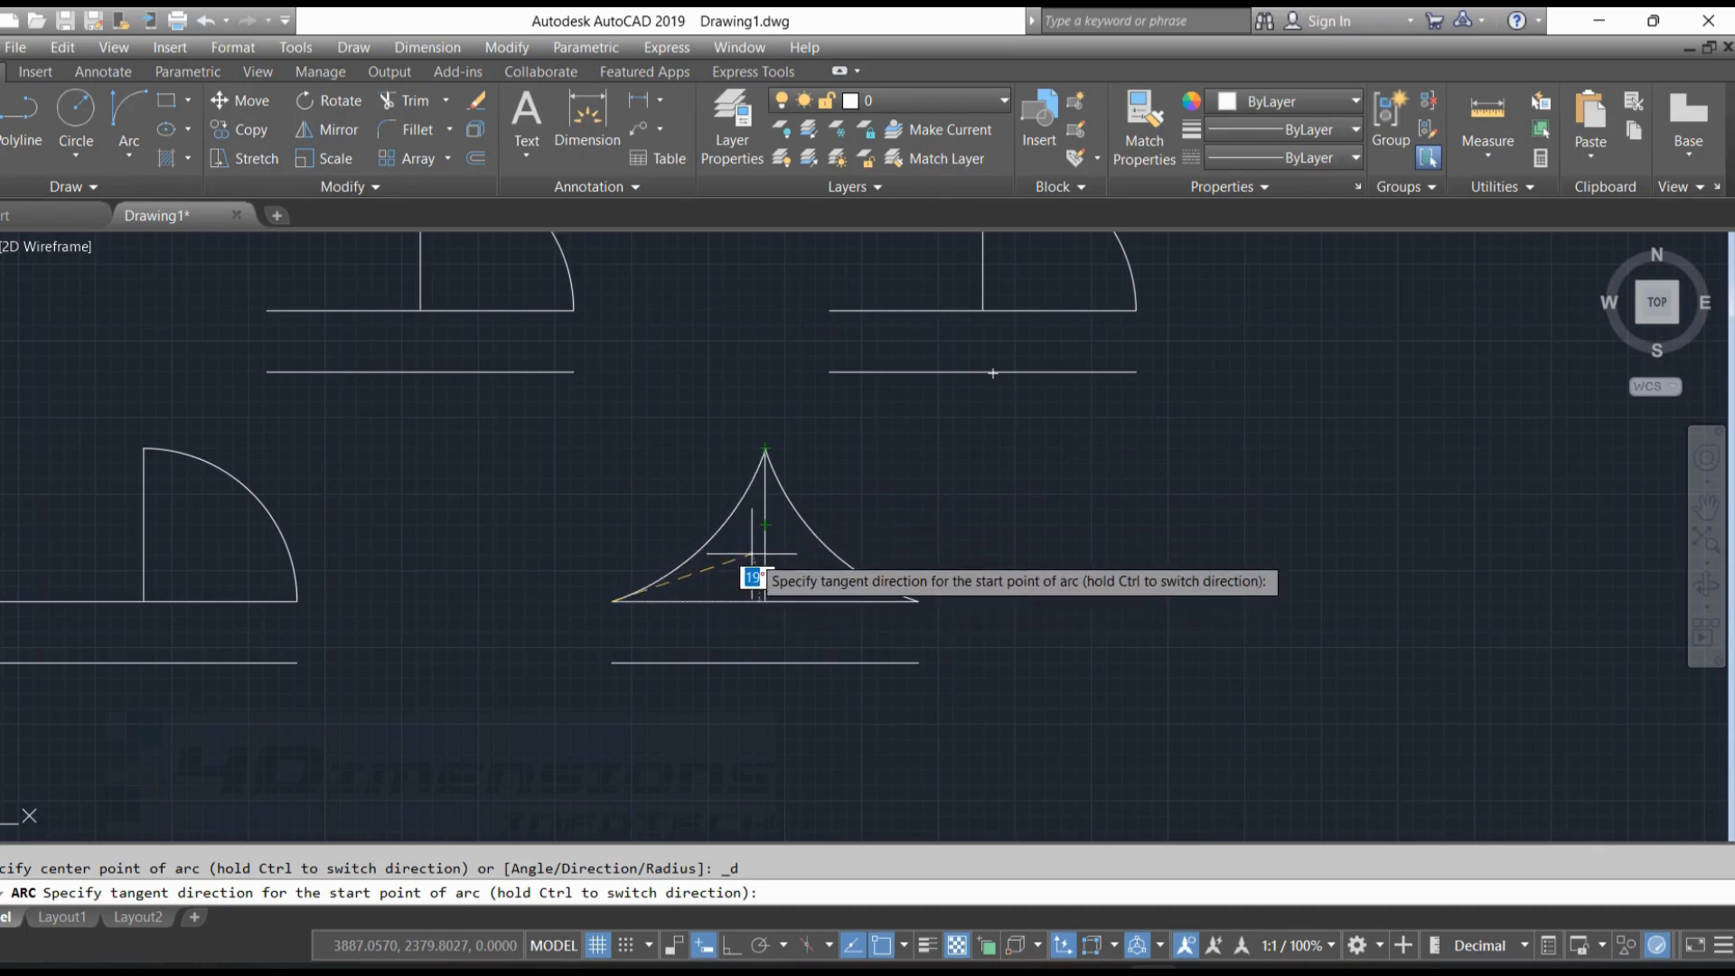
pyautogui.write('30')
pyautogui.press('Return')
# Delete the left-hand arc from the fifth figure
pyautogui.moveTo(747, 554); pyautogui.dragTo(628, 508, button='middle')
pyautogui.click(623, 434)
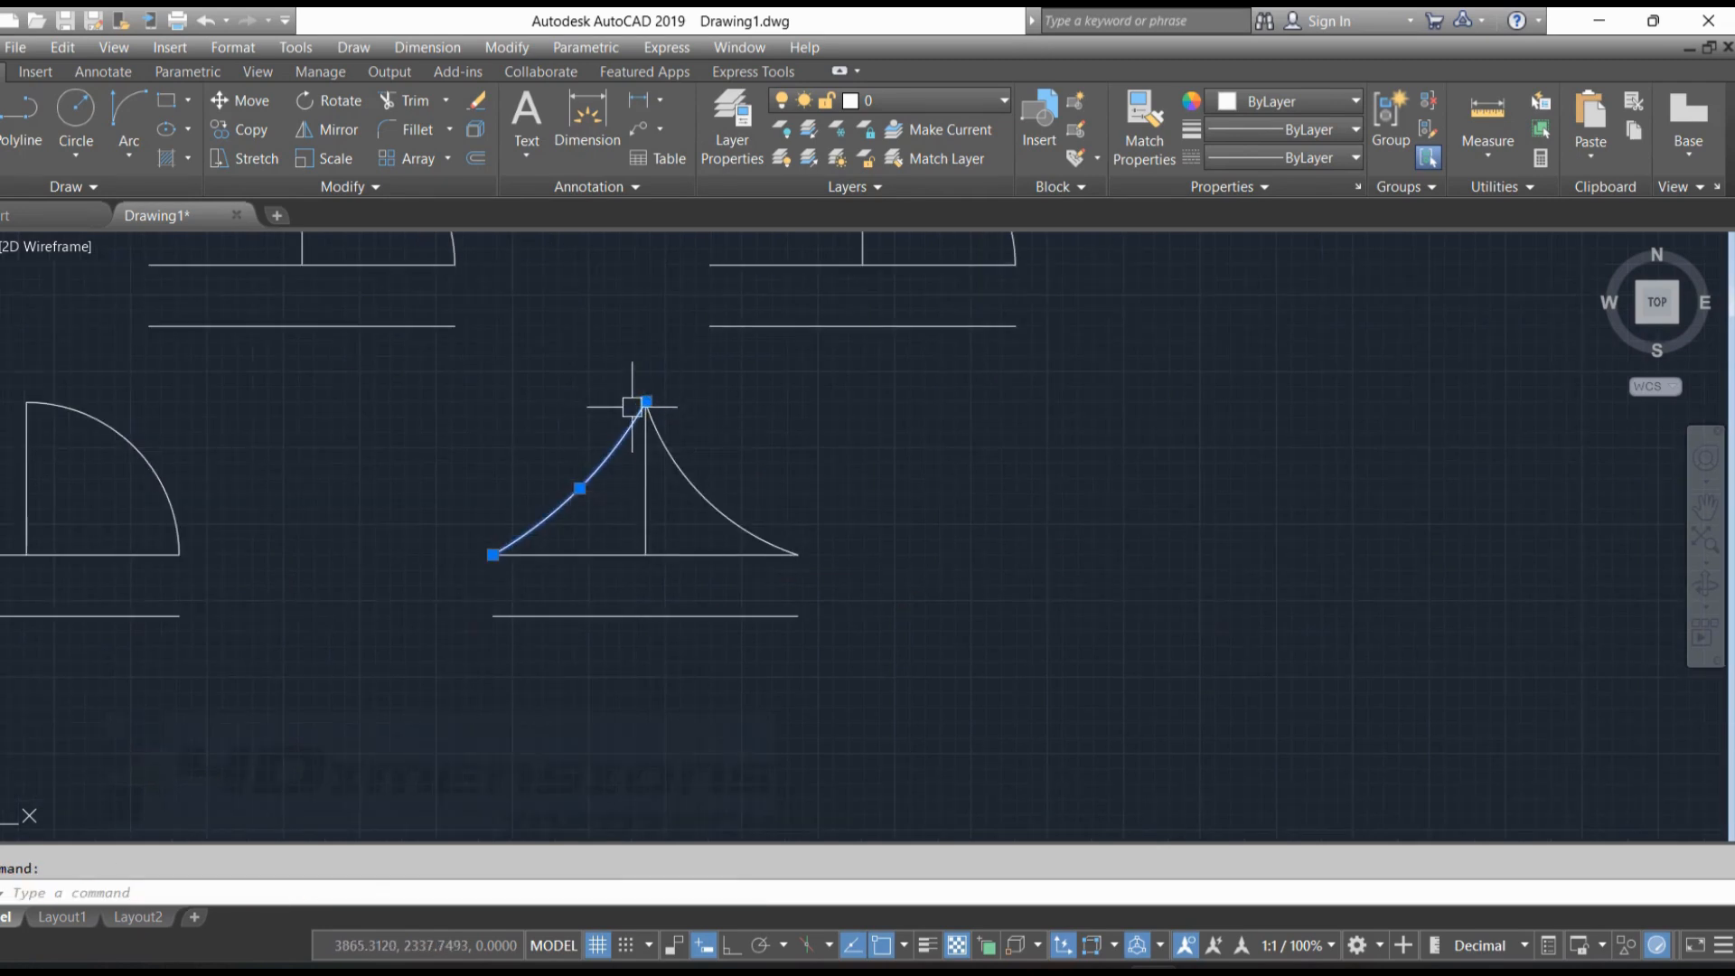
pyautogui.press('Delete')
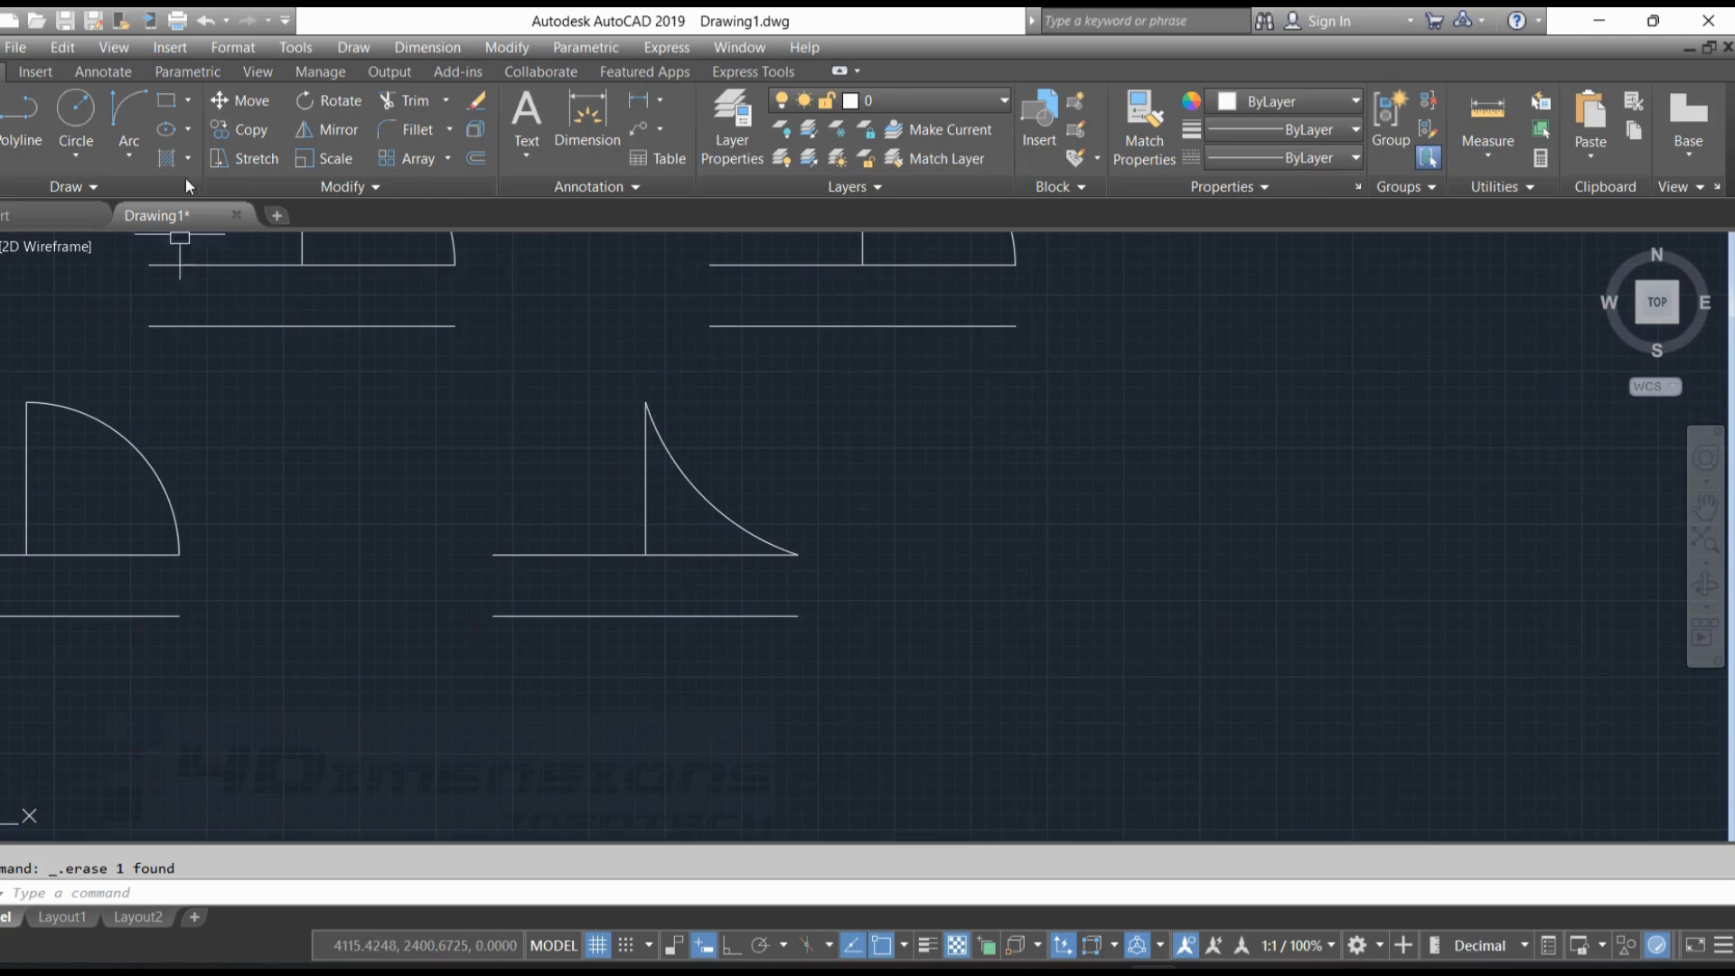
# Draw a Start, End, Radius arc from the left end of the fifth figure's lower horizontal line to the upper one's, with radius 20
pyautogui.scroll(-2, 931, 667)
pyautogui.click(128, 155)
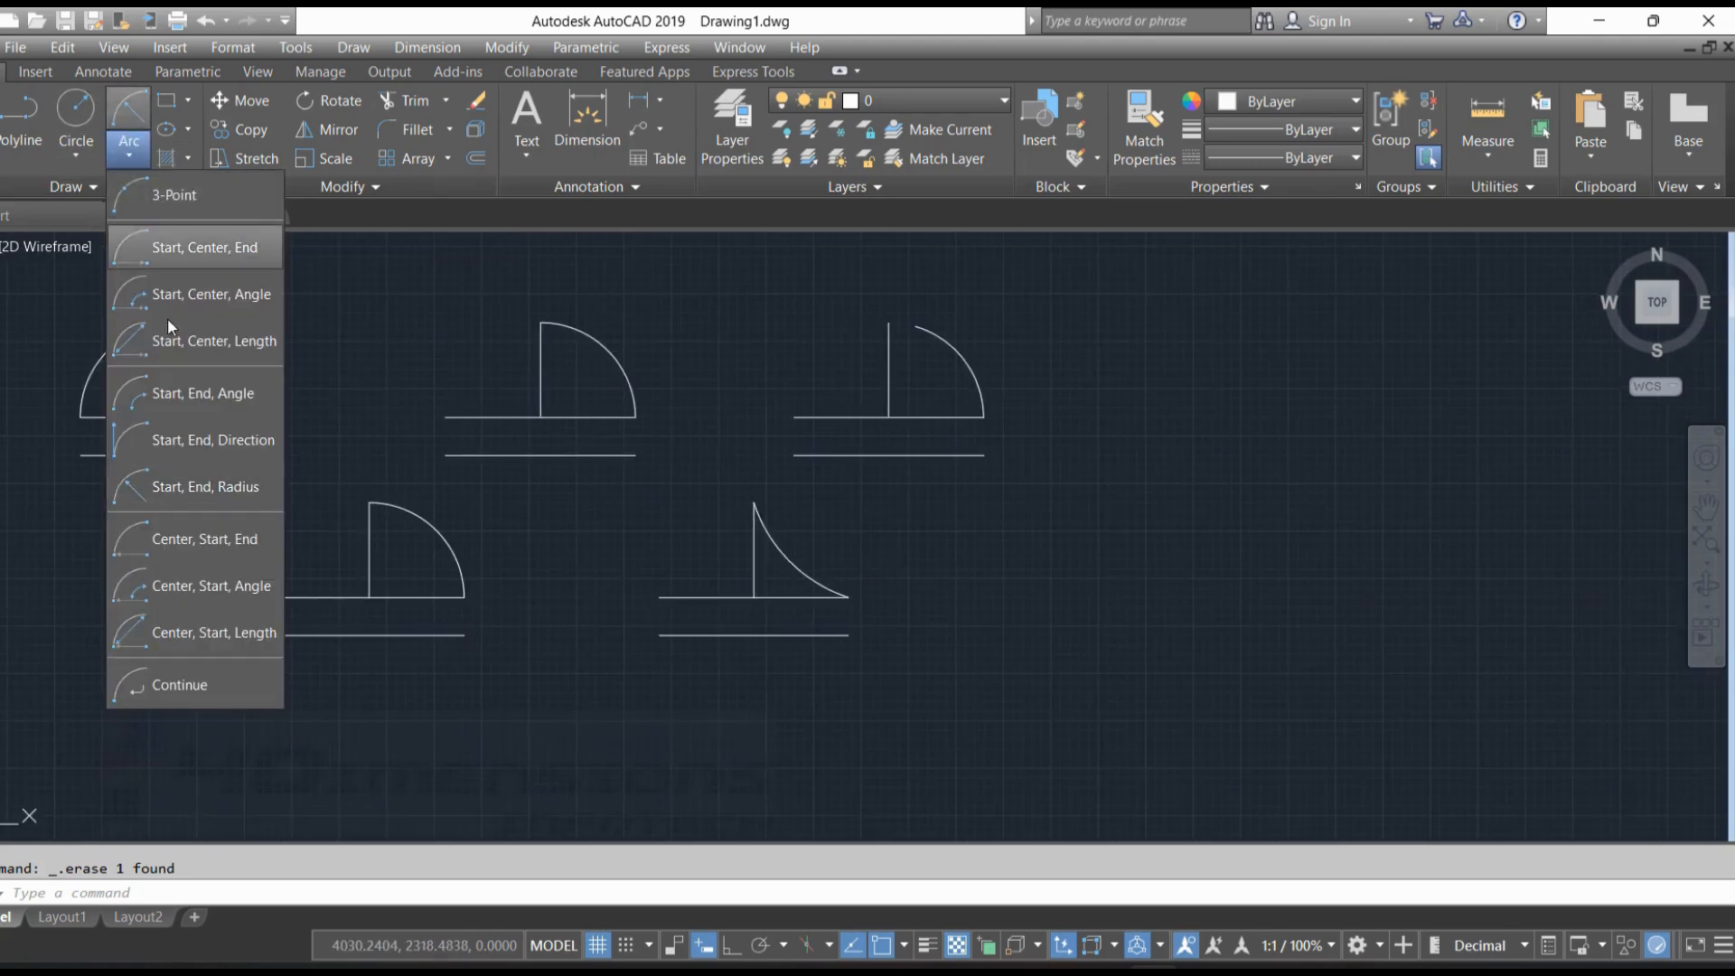
pyautogui.click(213, 488)
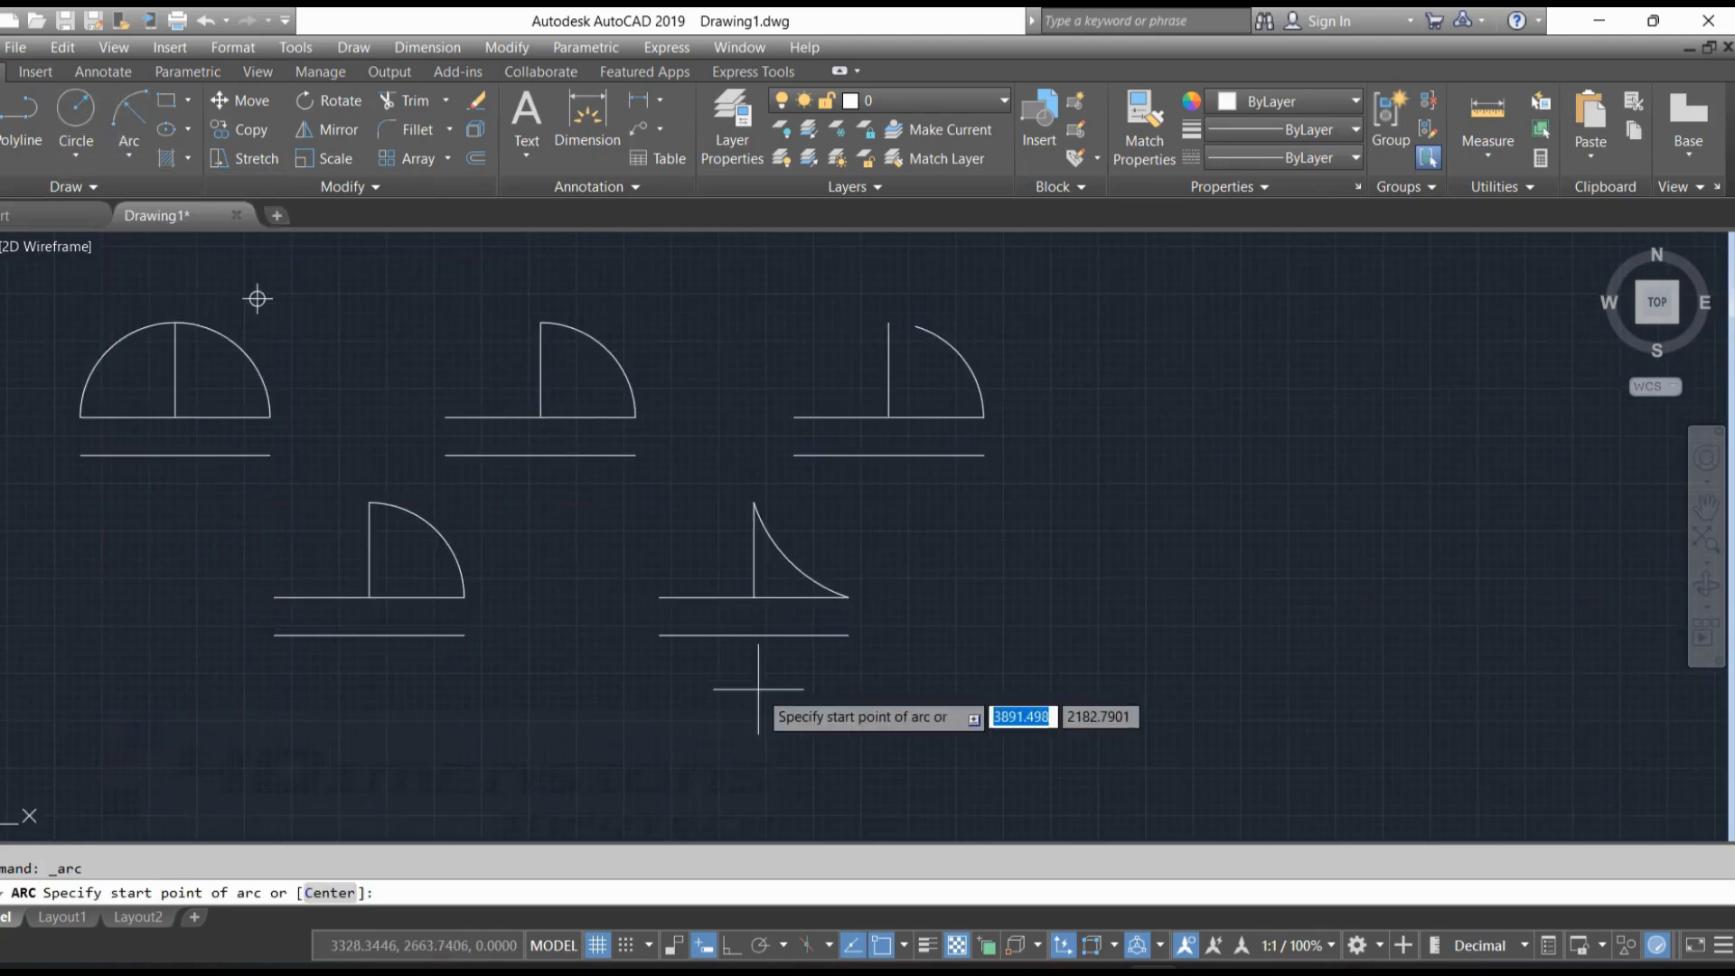
pyautogui.scroll(4, 750, 691)
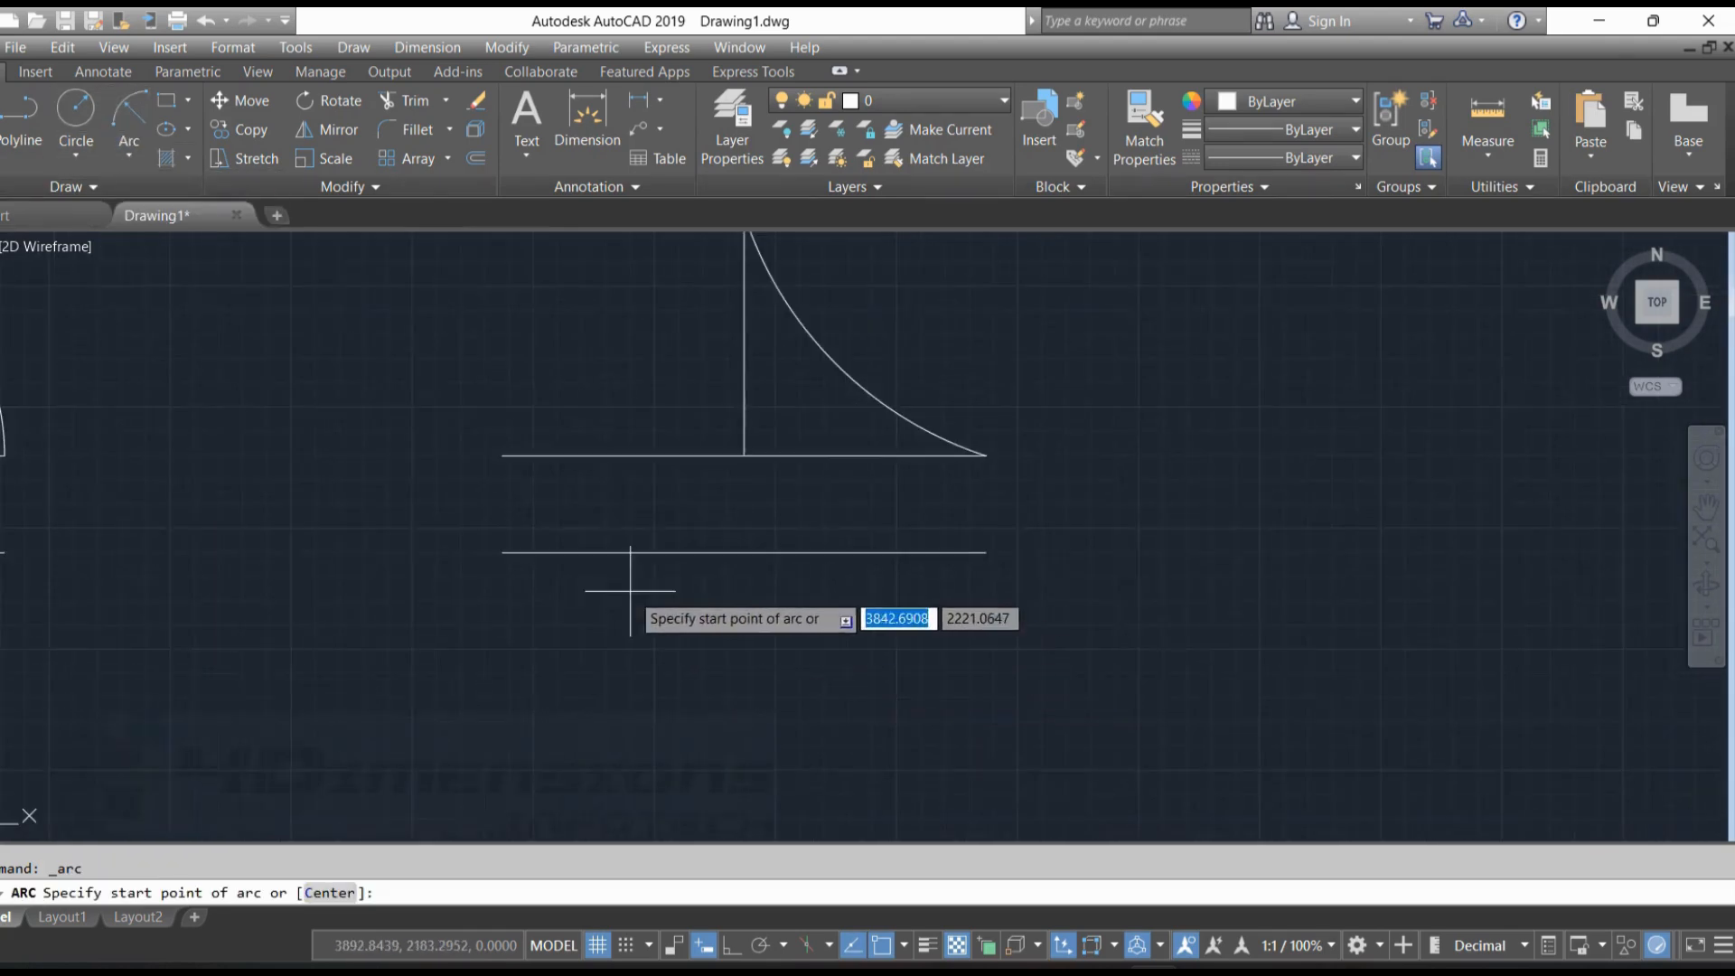
pyautogui.click(503, 552)
pyautogui.click(502, 455)
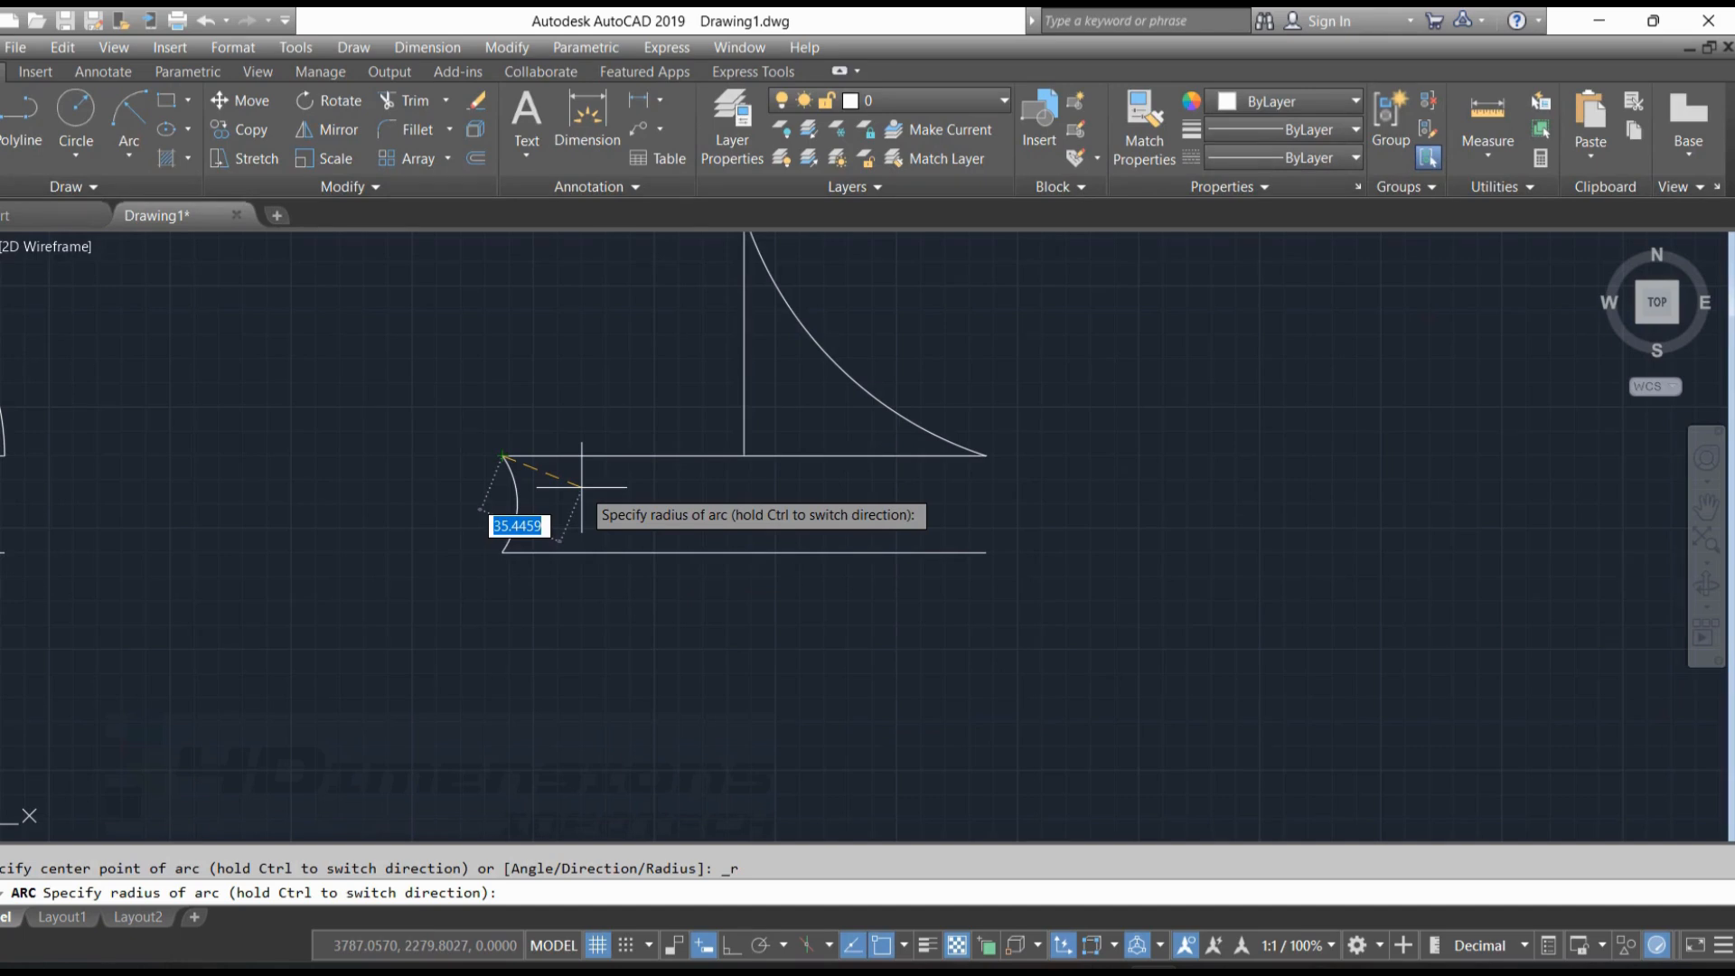
pyautogui.press('Return')
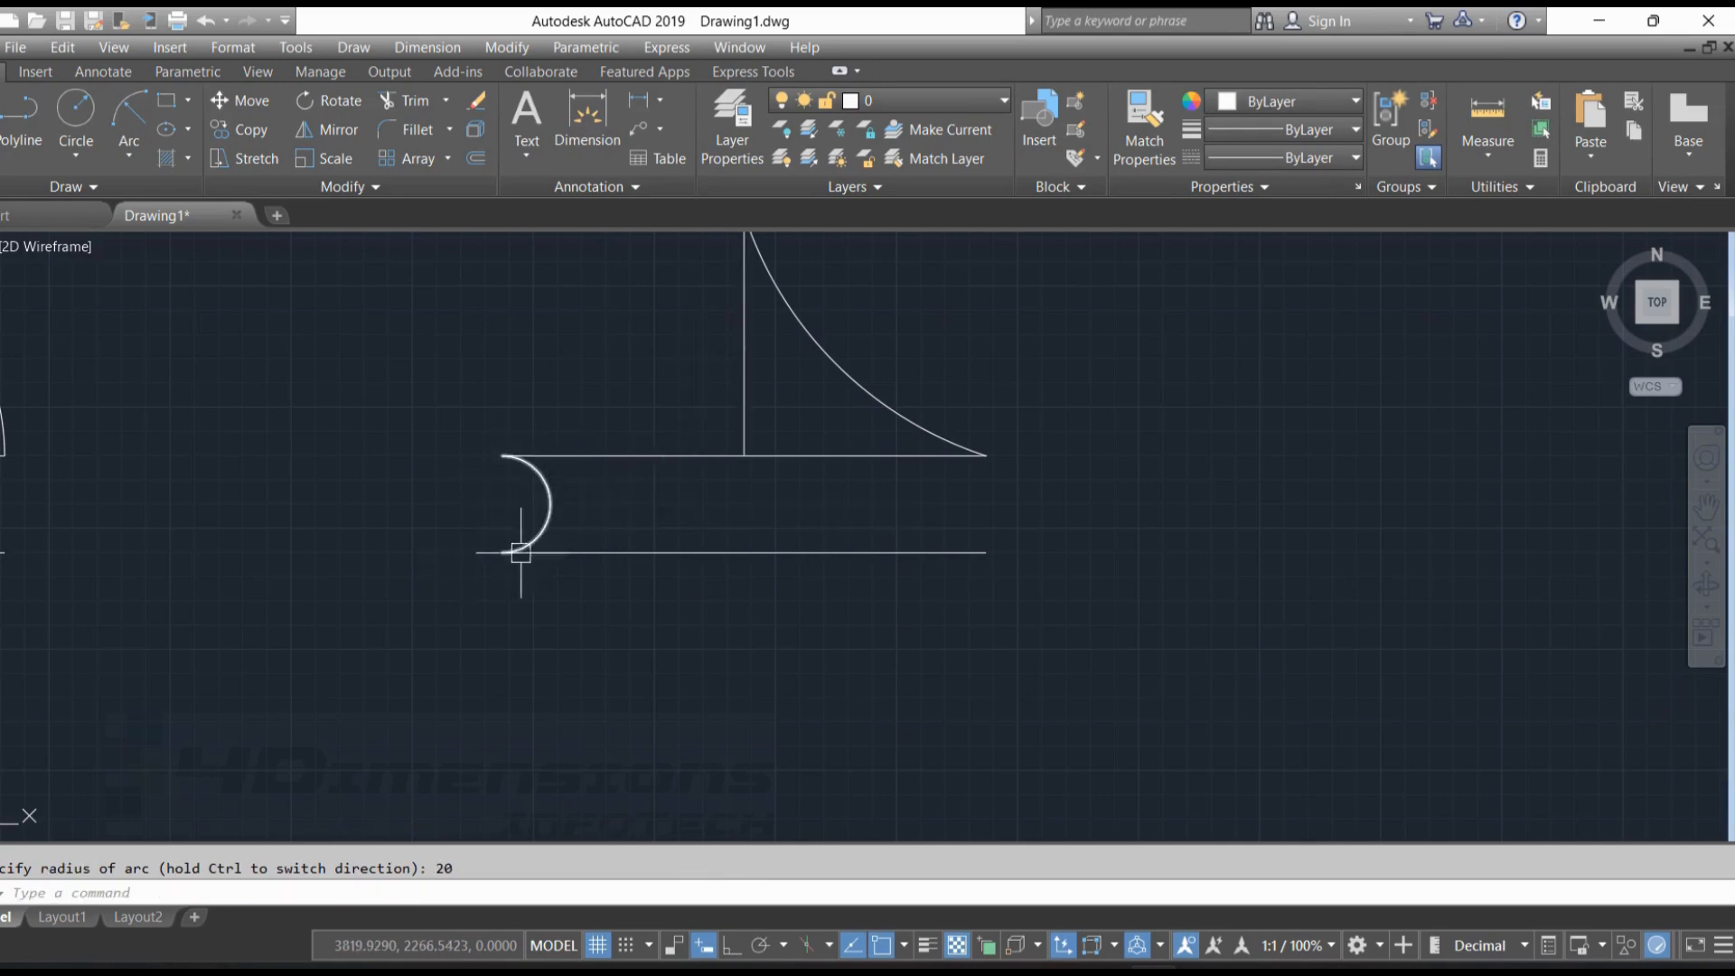
# Draw a second radius 20 Start, End, Radius arc, from the left end of the fifth figure's upper horizontal line to the lower one's
pyautogui.click(129, 154)
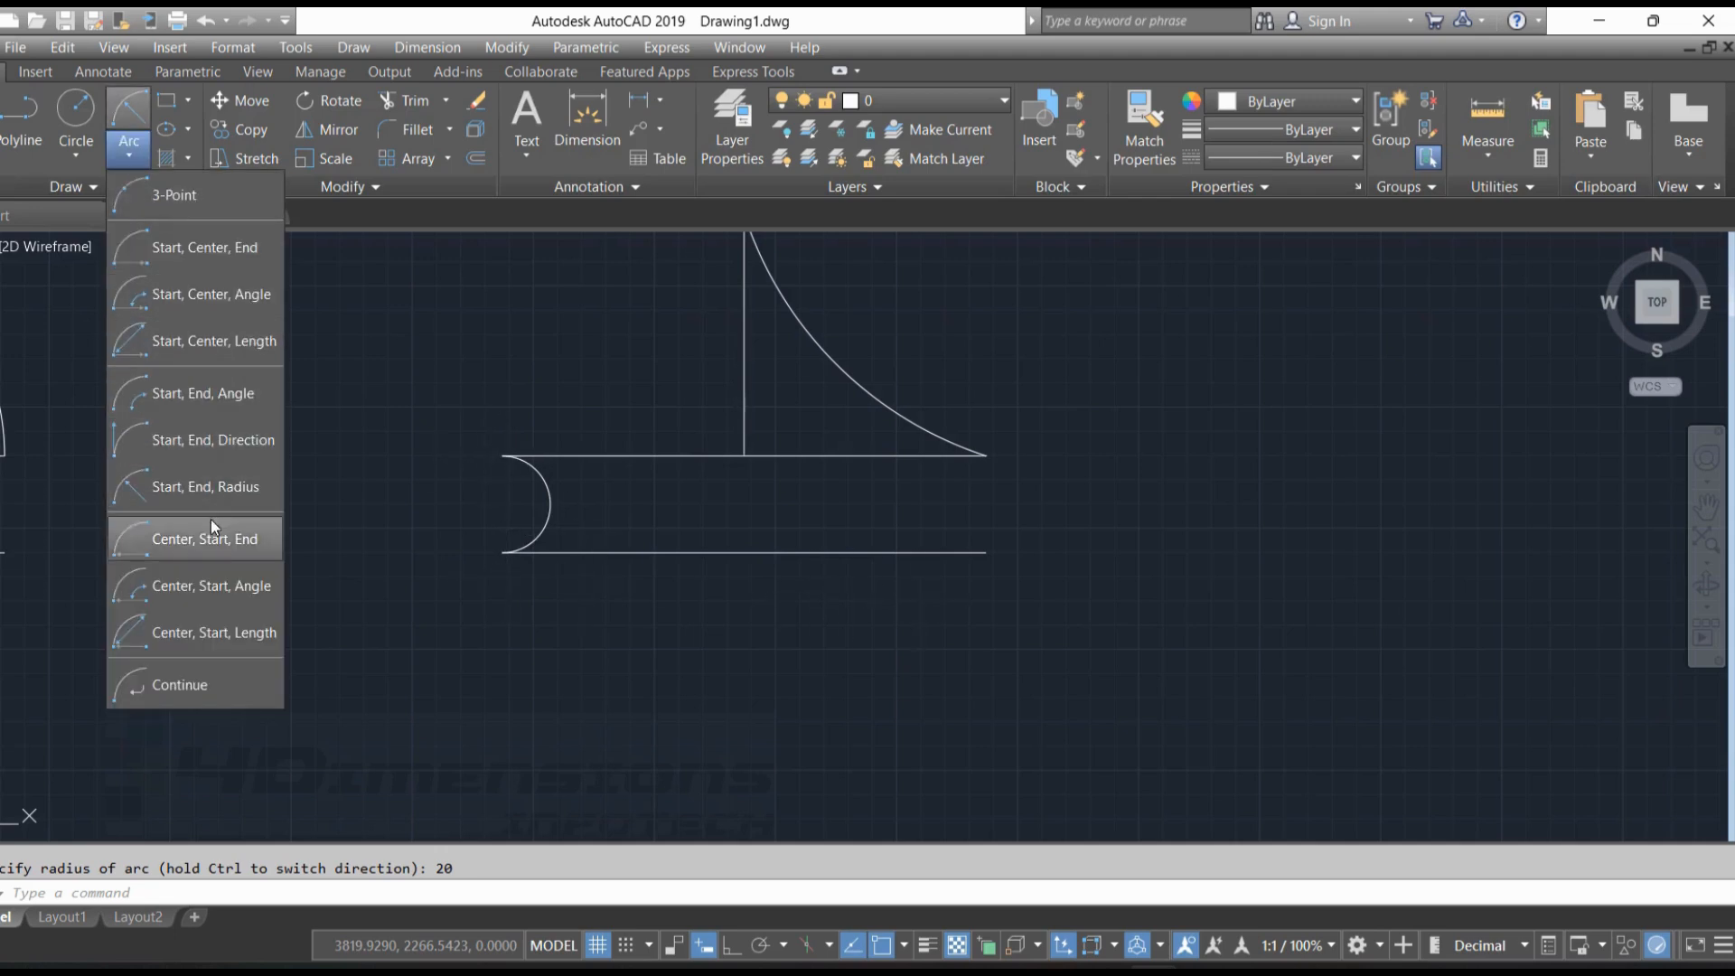
pyautogui.click(213, 496)
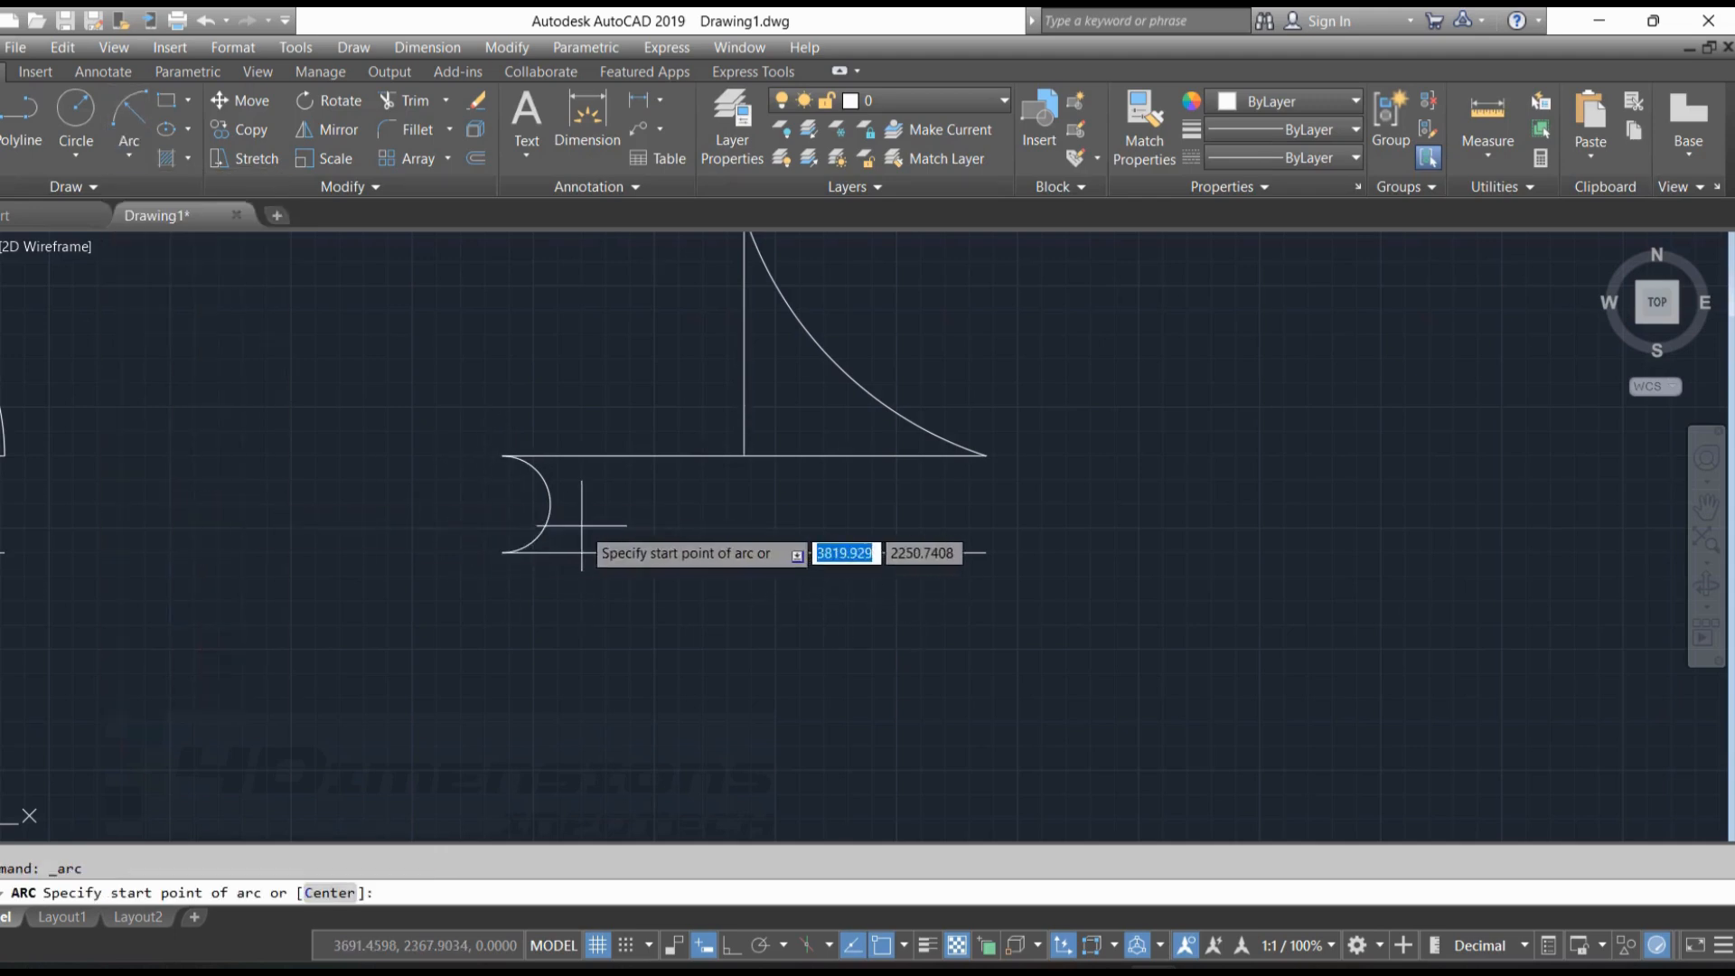
pyautogui.click(504, 456)
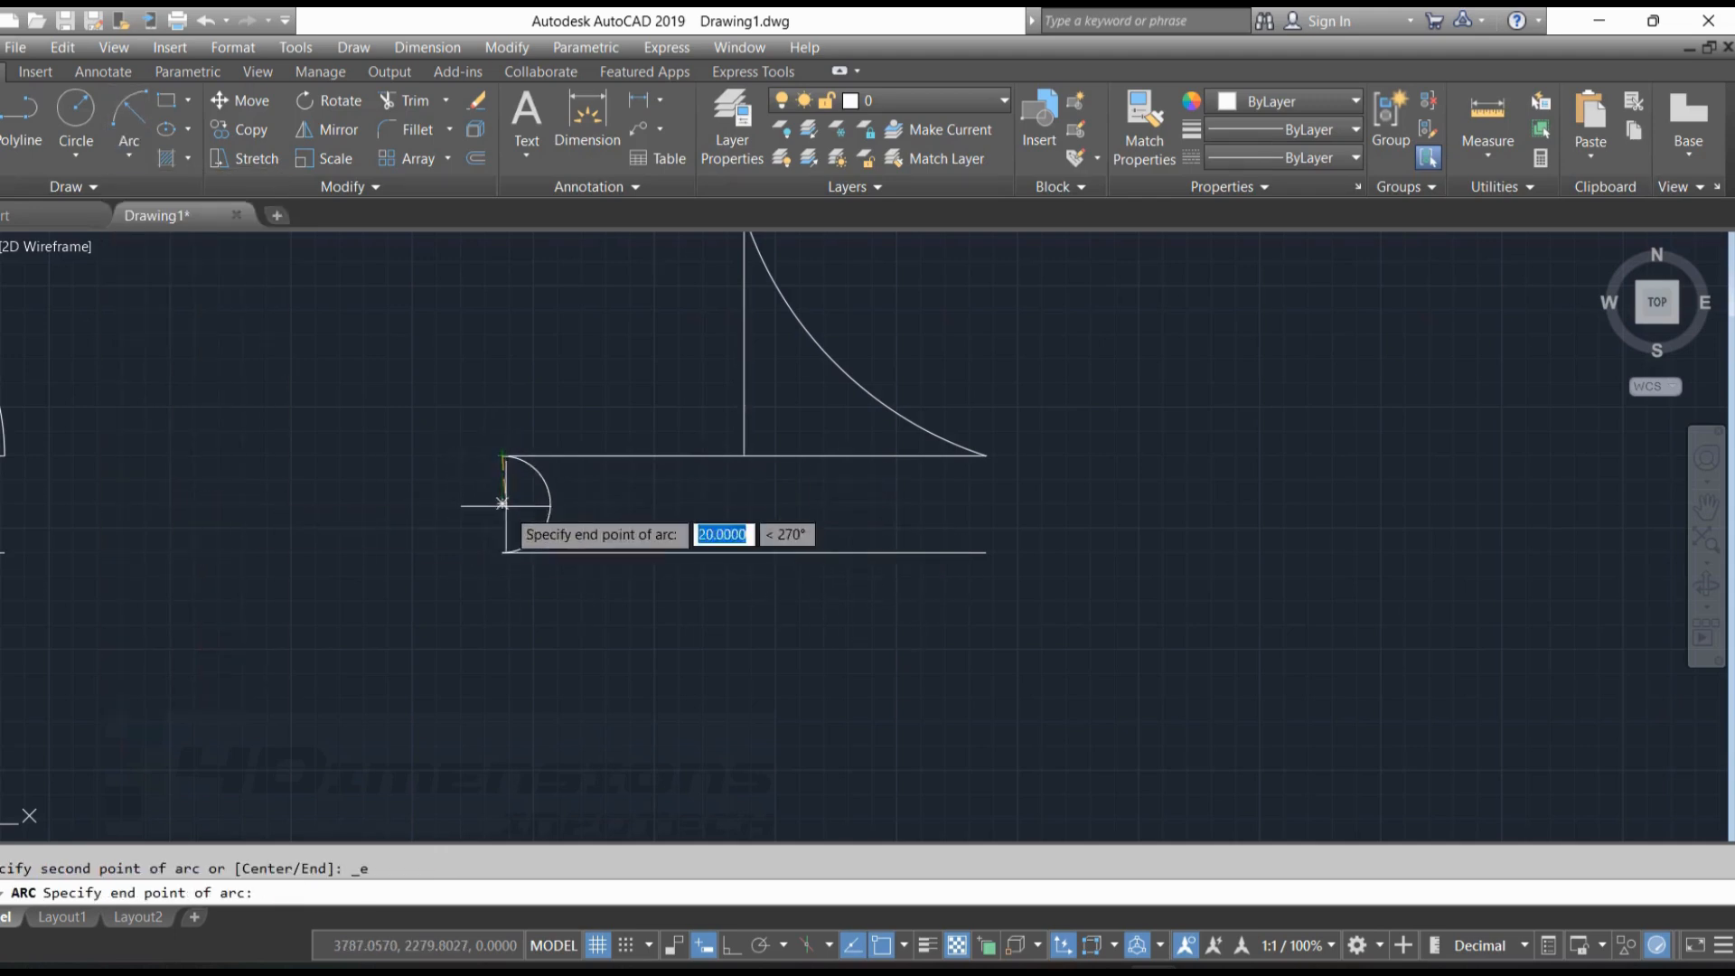
pyautogui.click(502, 551)
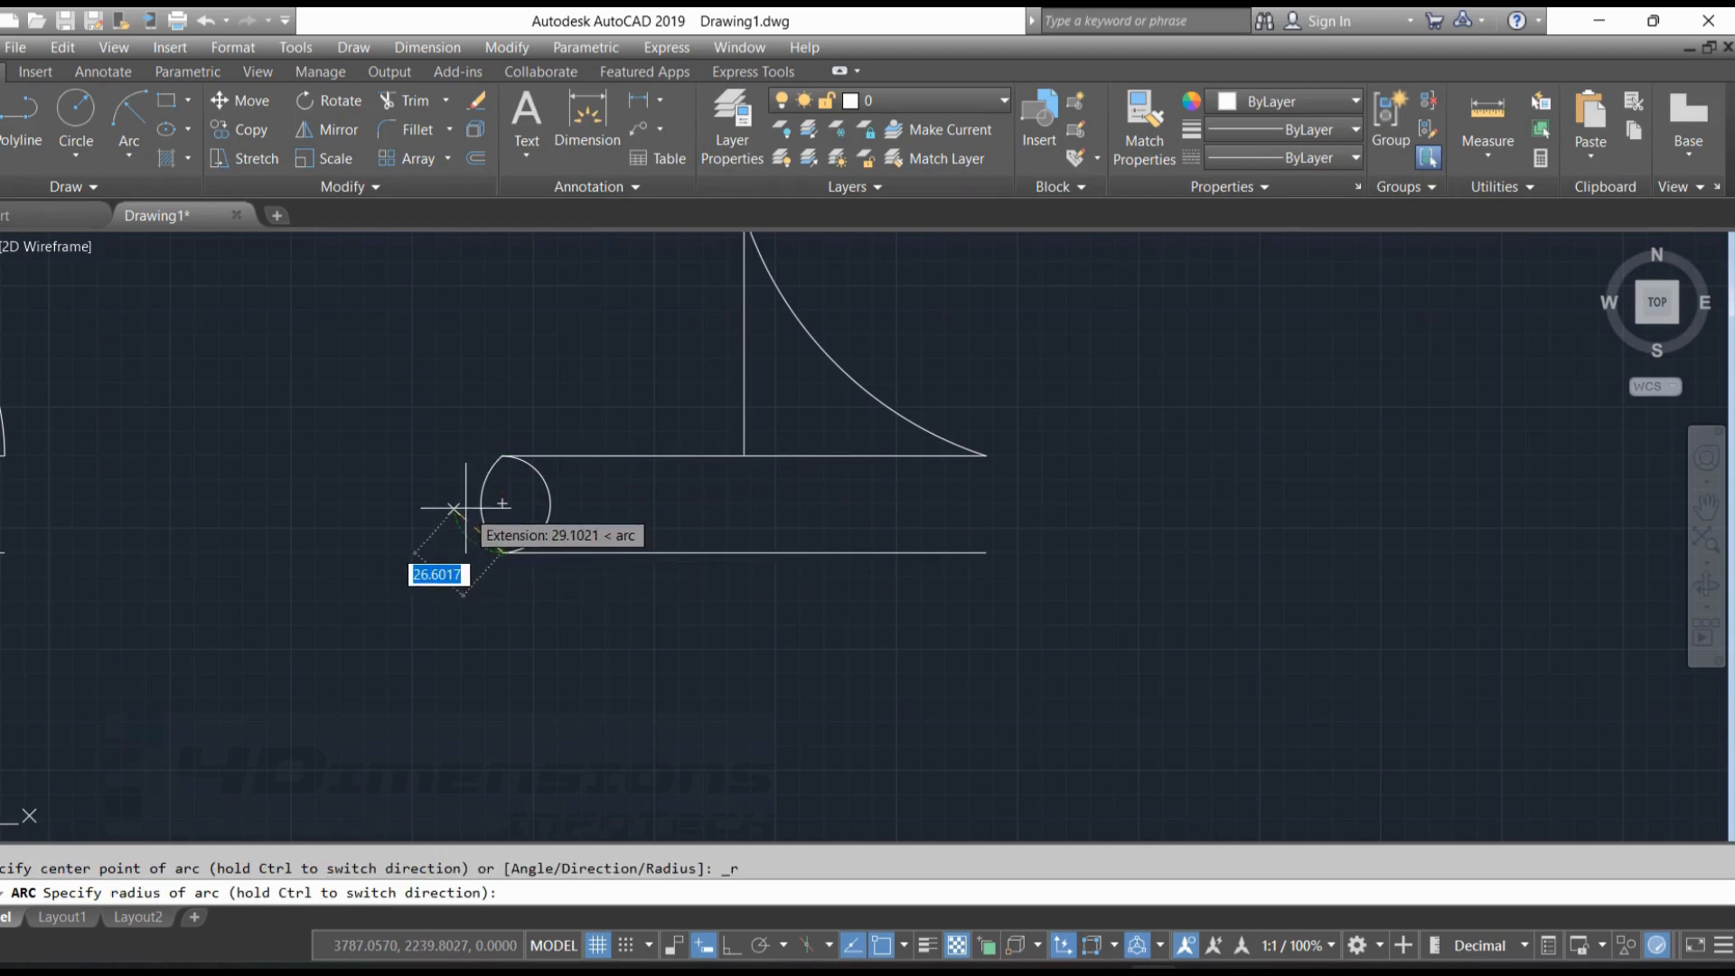
pyautogui.write('20')
pyautogui.press('Return')
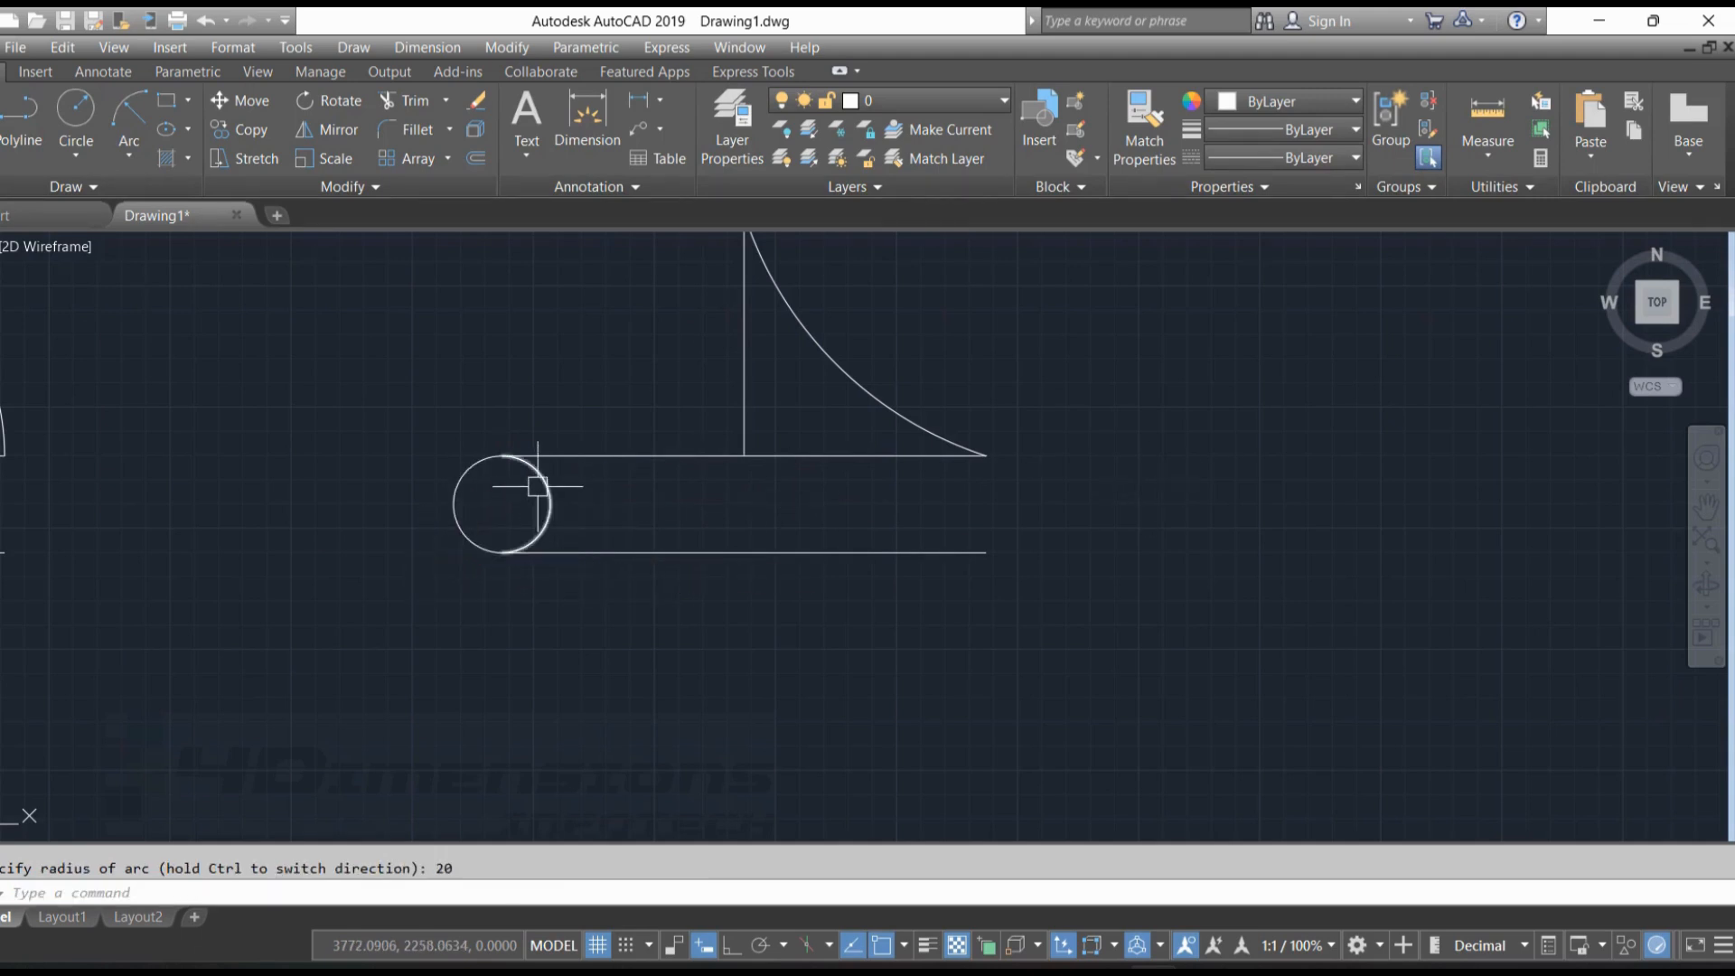
pyautogui.click(503, 455)
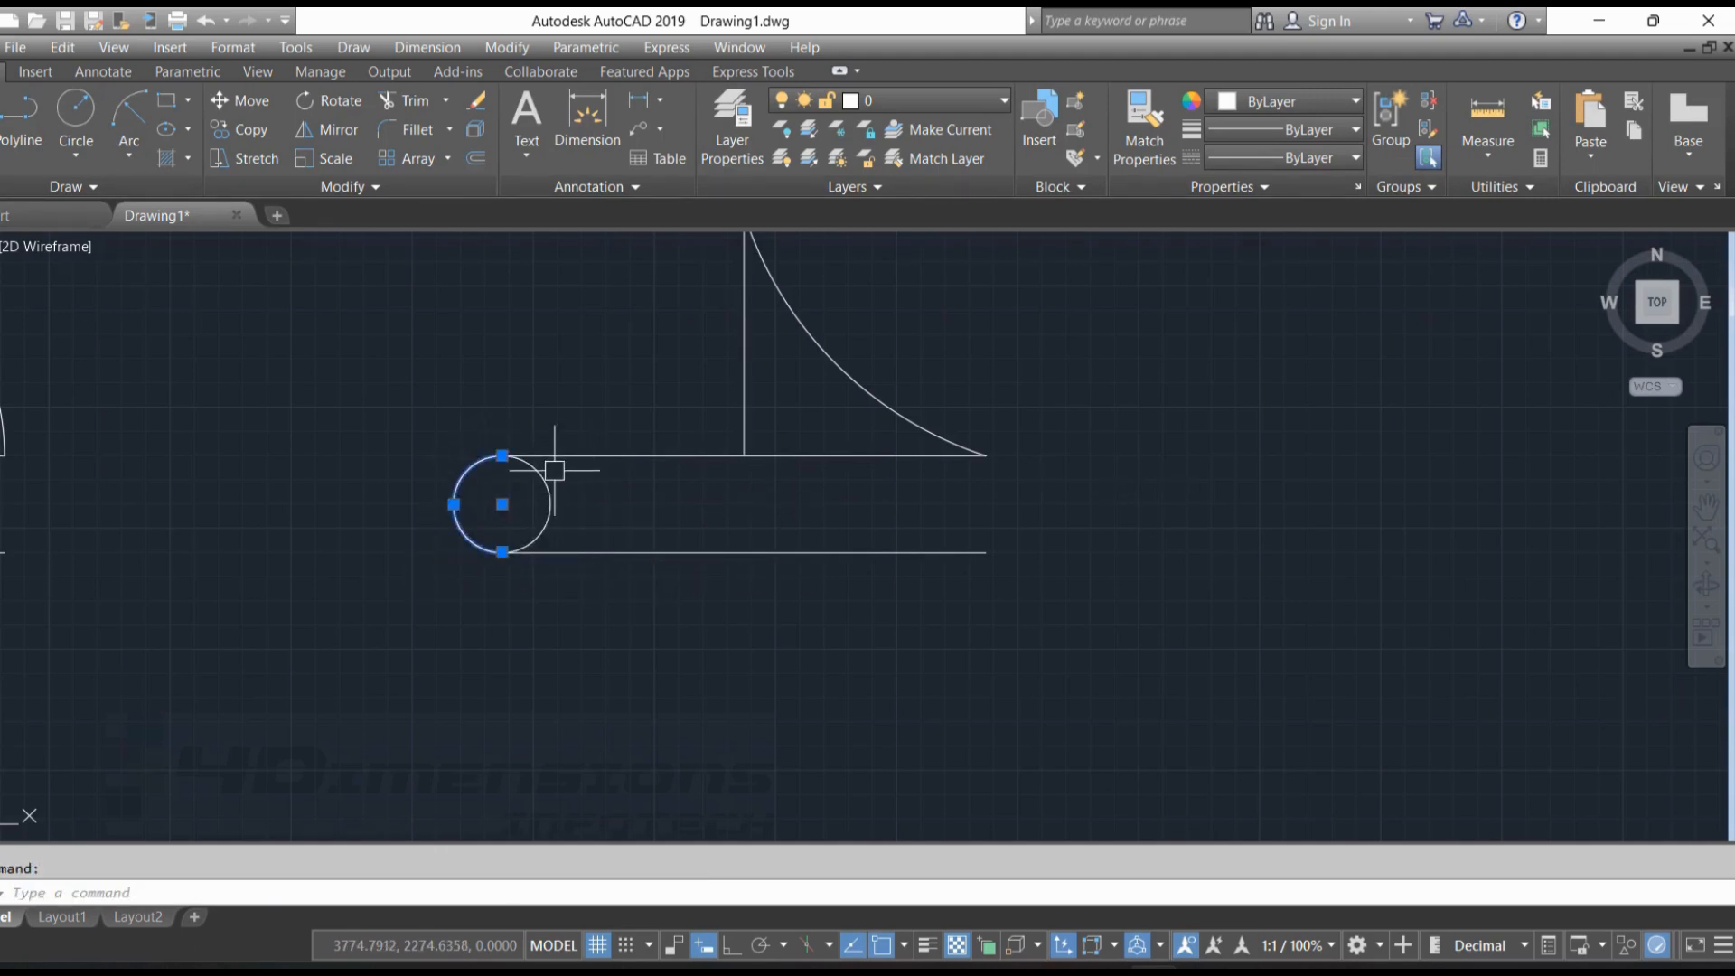
# Draw a 40 by 40 square in the empty area above the existing figures
pyautogui.click(165, 100)
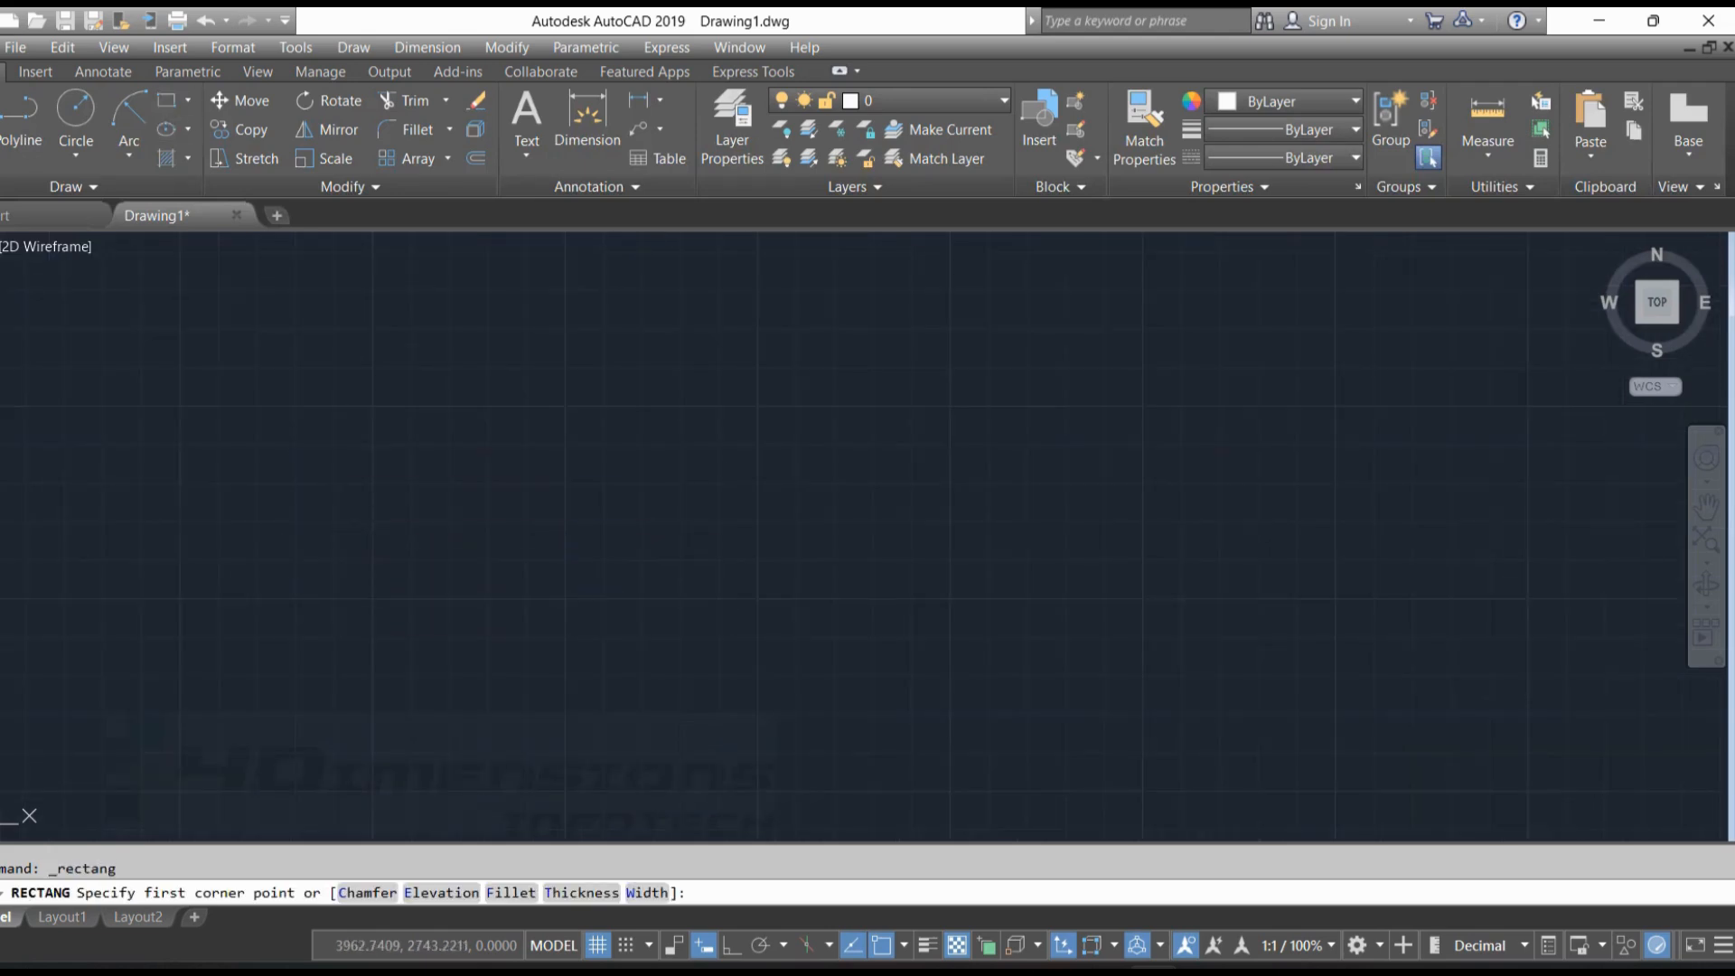
pyautogui.click(340, 590)
pyautogui.write('40')
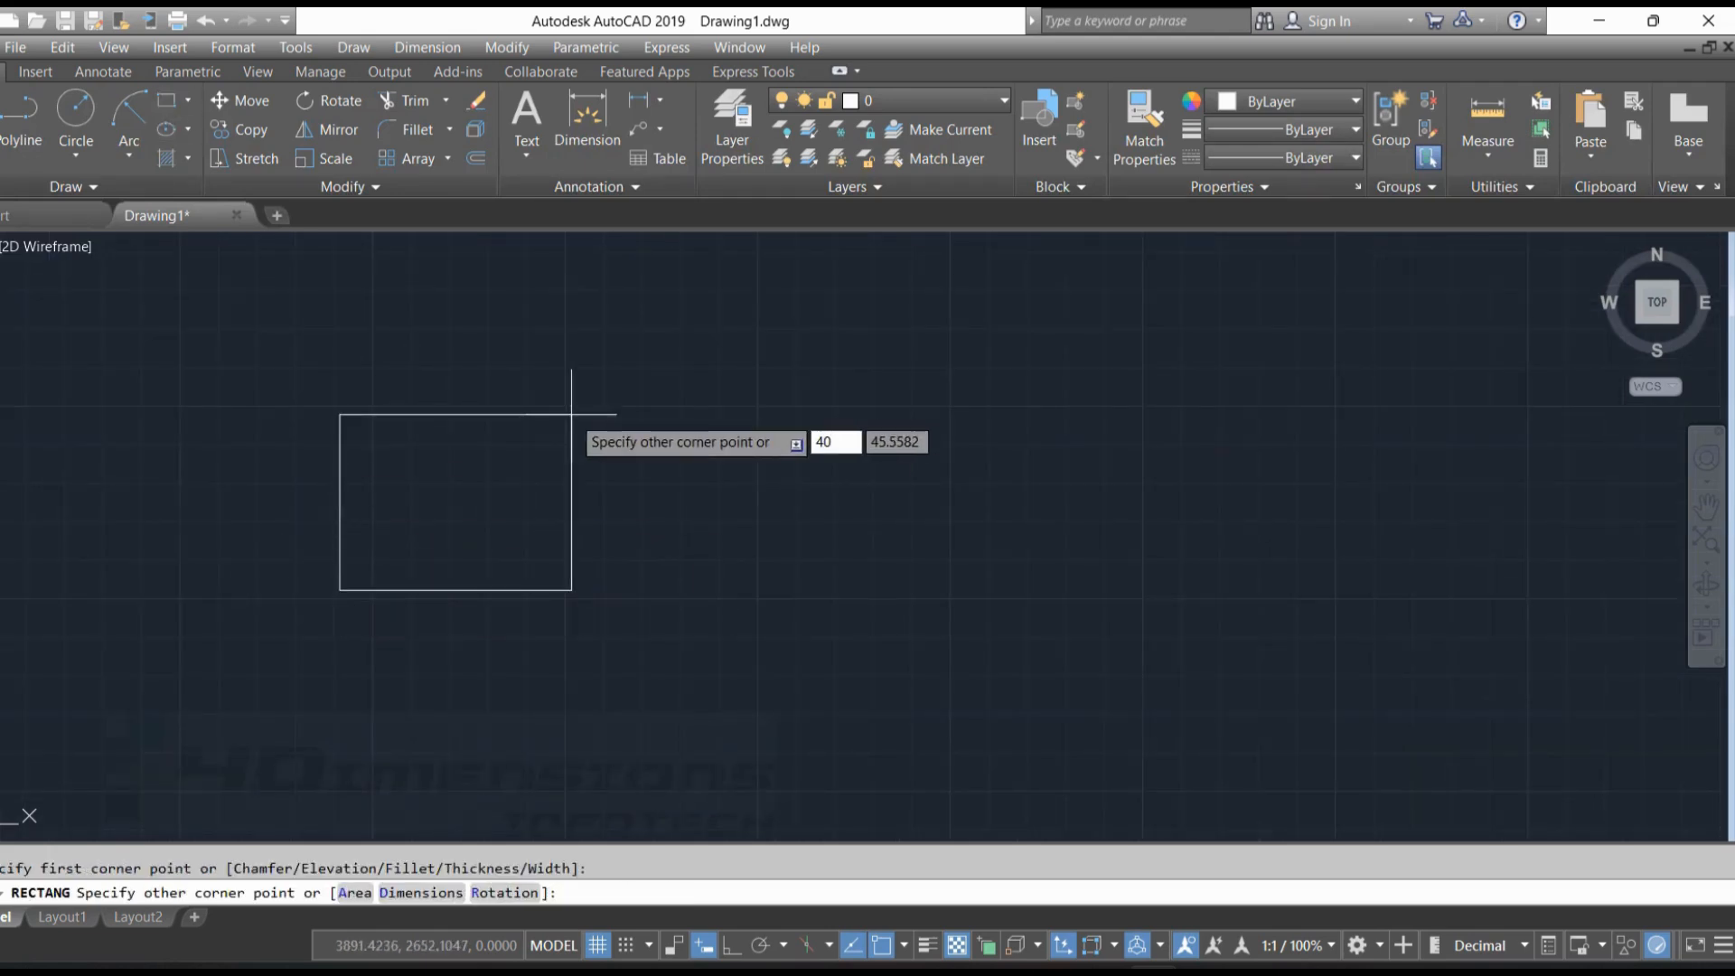
pyautogui.press('Tab')
pyautogui.write('40')
pyautogui.press('Return')
# Draw a Start, End, Radius arc from the square's lower-left corner to its upper-right corner, with radius 40
pyautogui.click(129, 155)
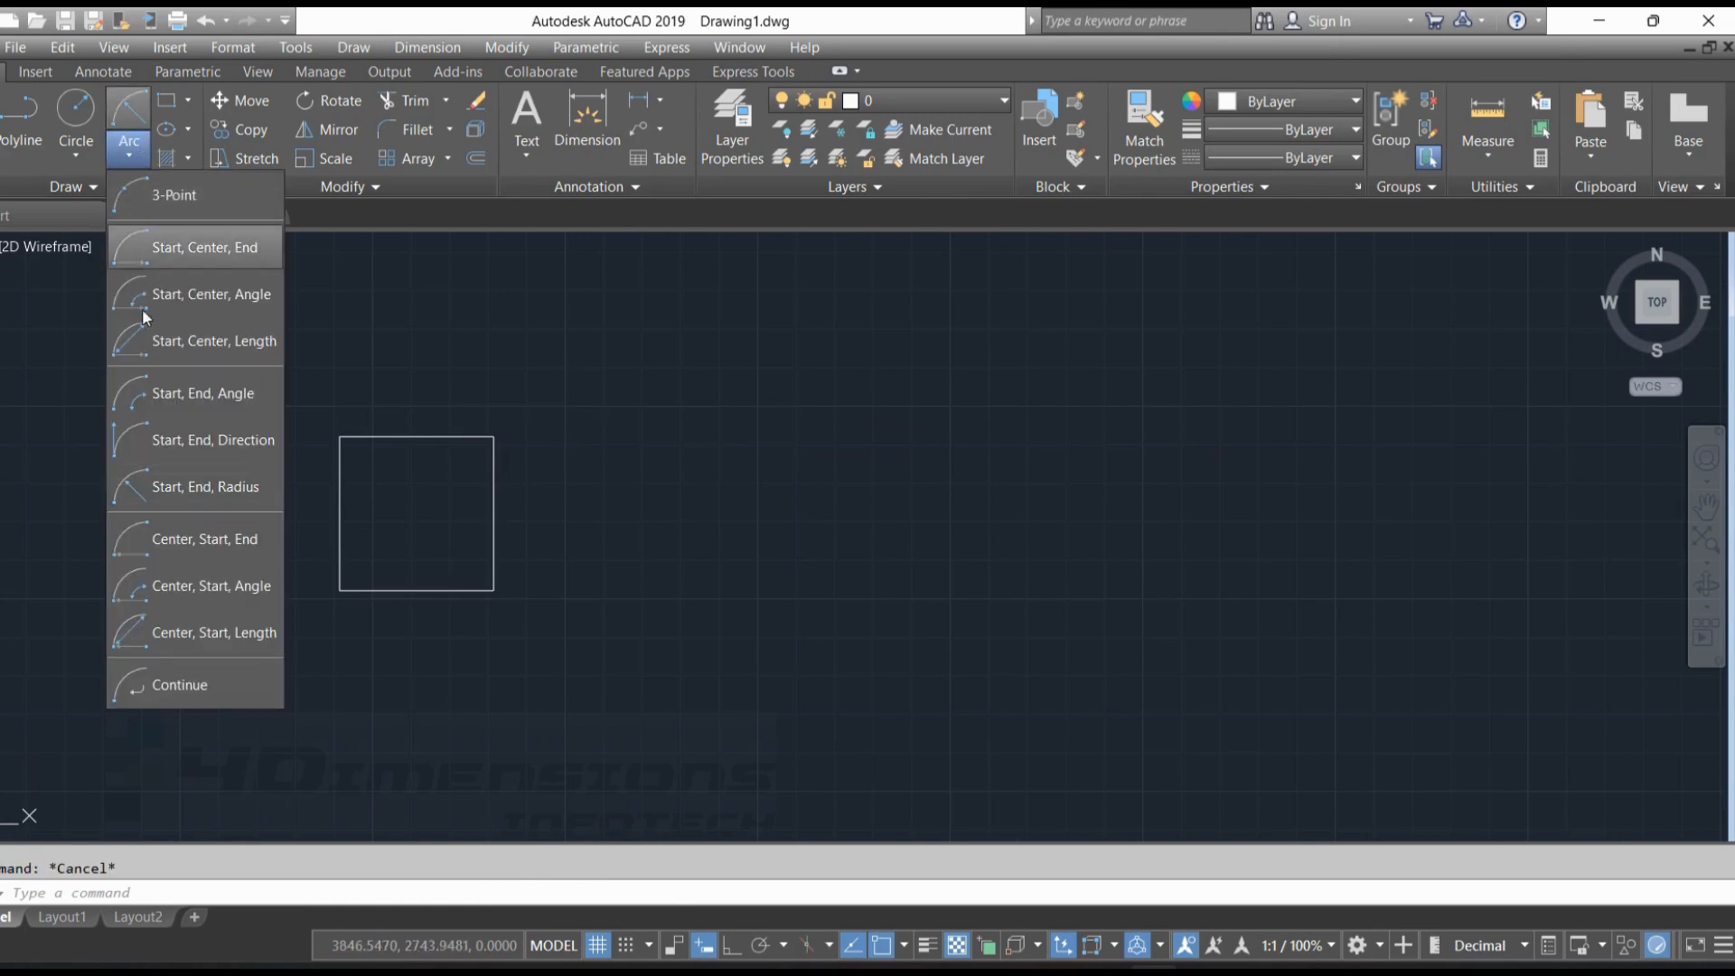
pyautogui.click(210, 486)
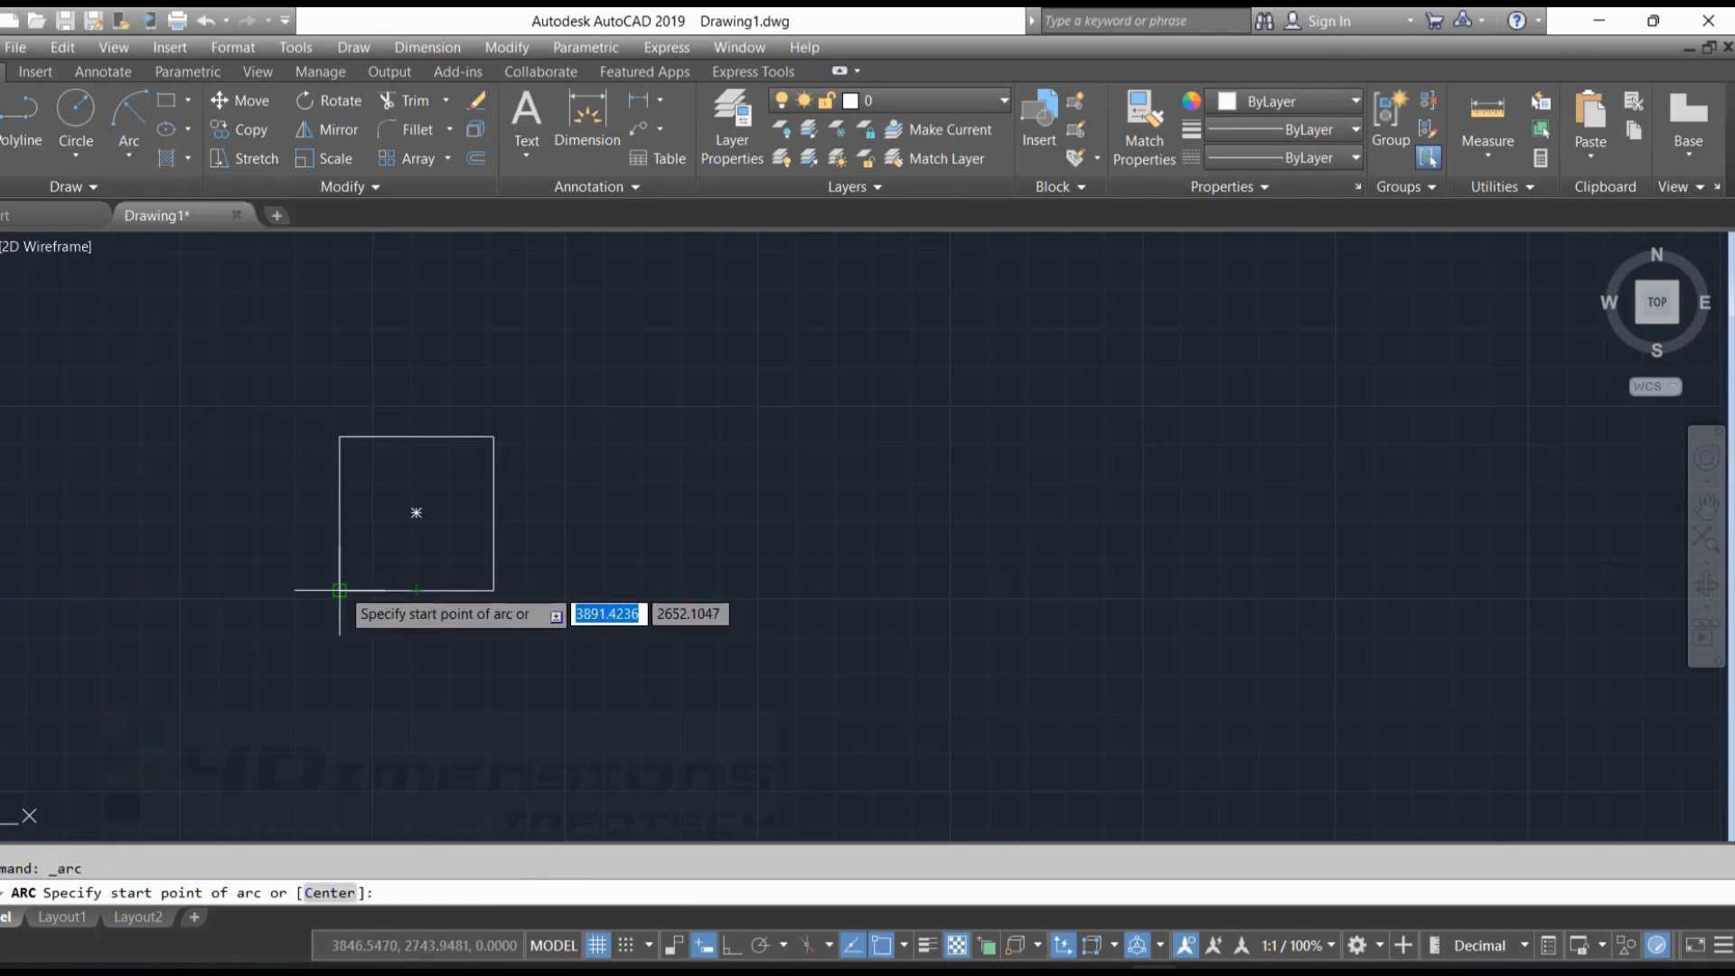
pyautogui.click(340, 590)
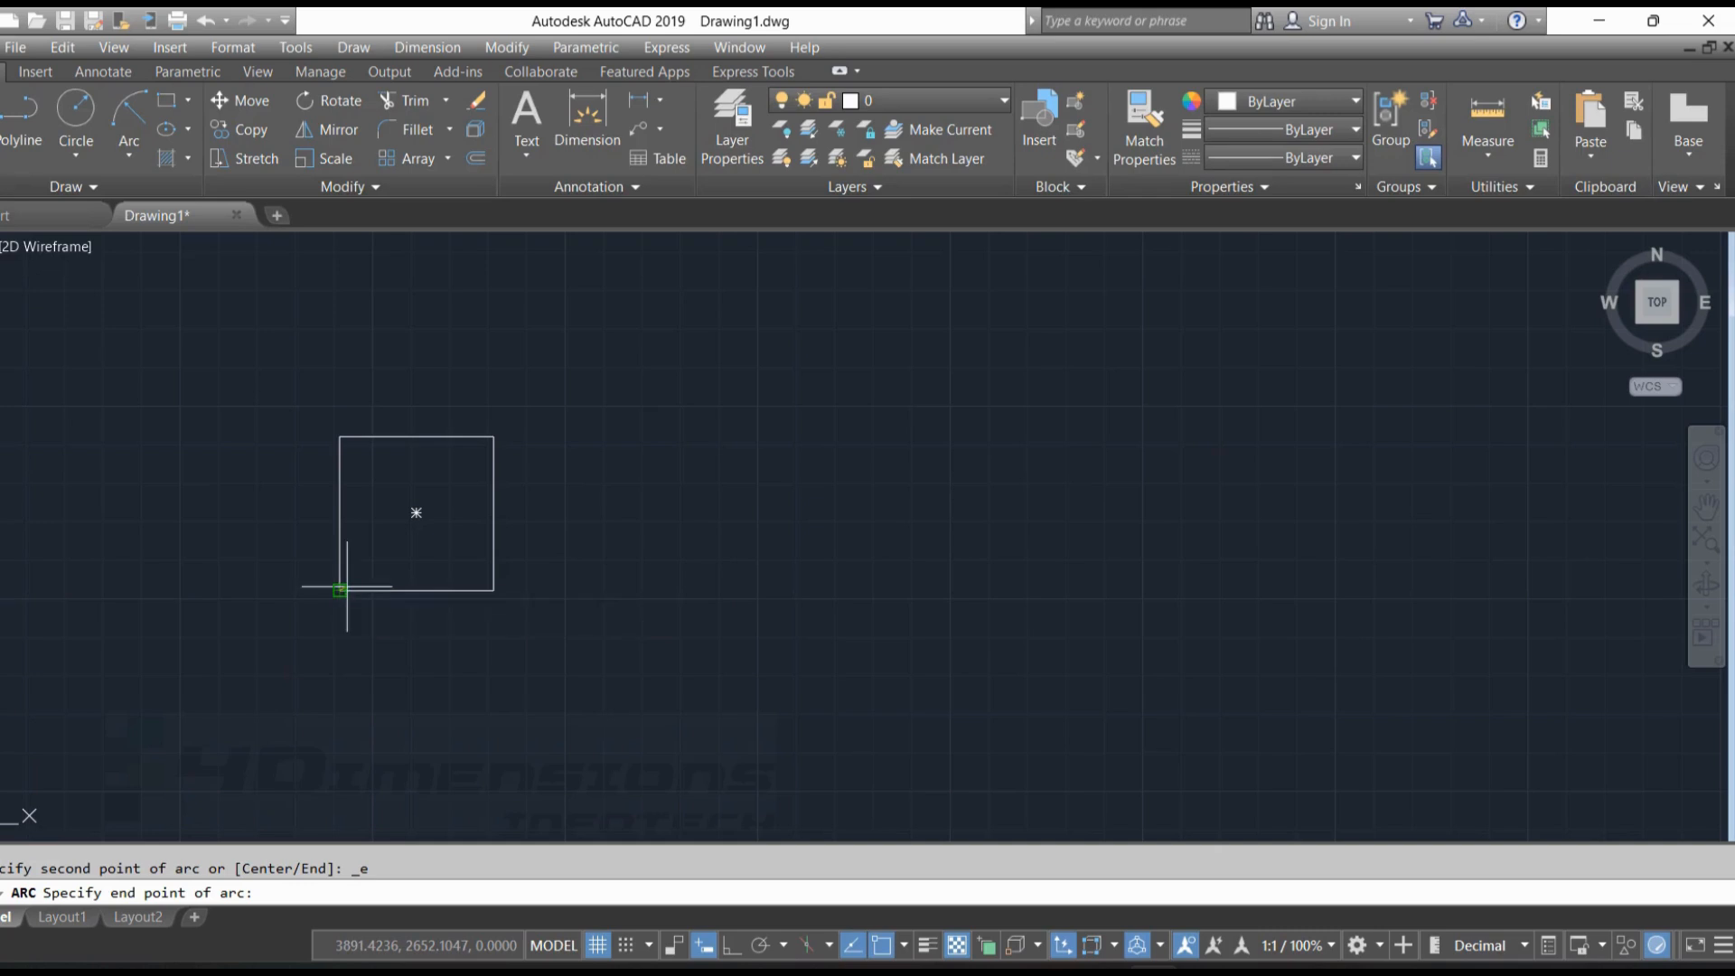
pyautogui.click(493, 437)
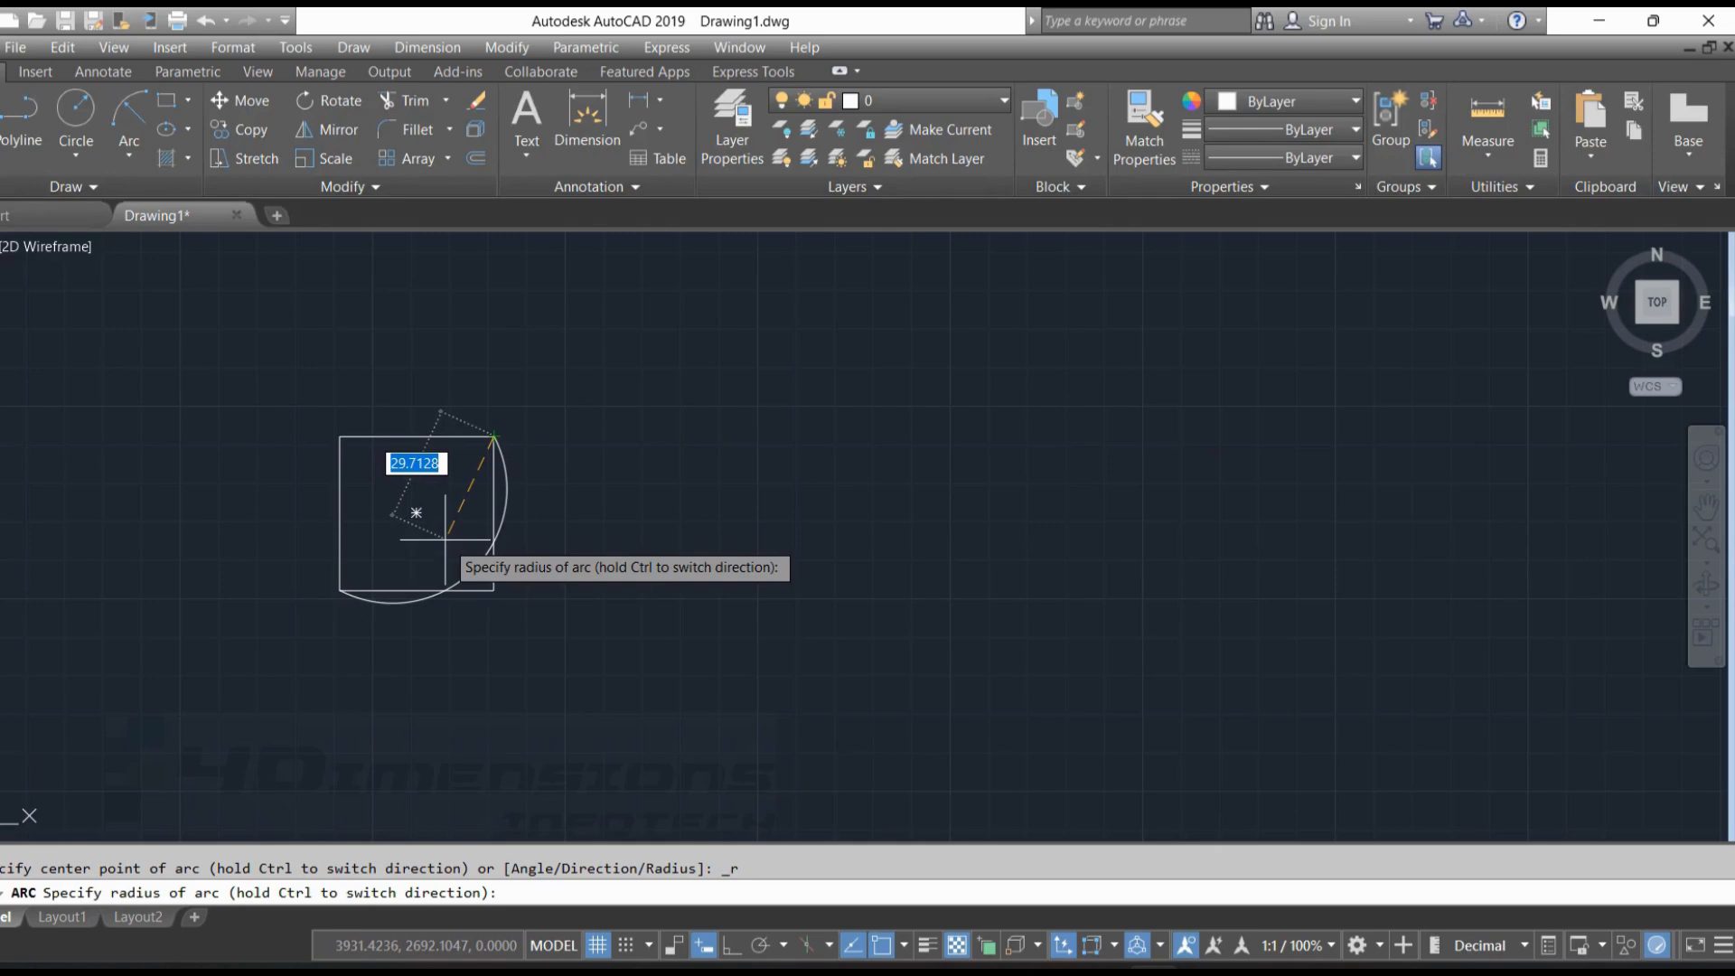
pyautogui.press('Return')
pyautogui.press('Escape')
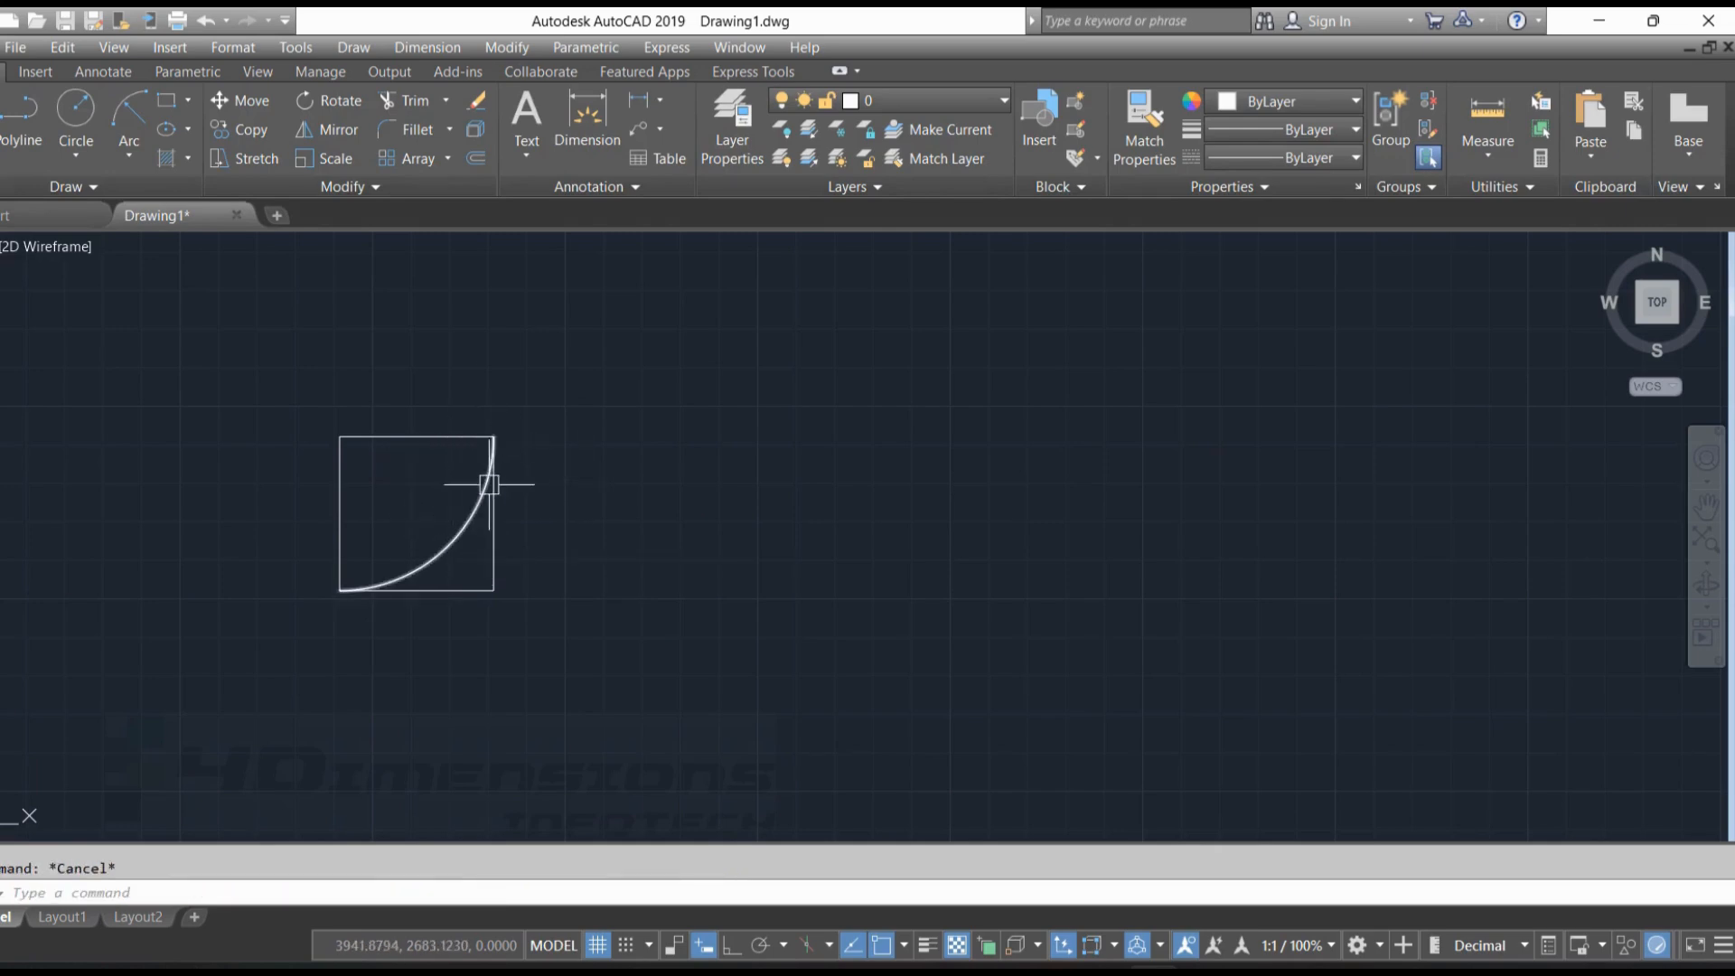
# Draw a second radius 40 Start, End, Radius arc, from the square's upper-right corner back to its lower-left corner
pyautogui.scroll(2, 493, 486)
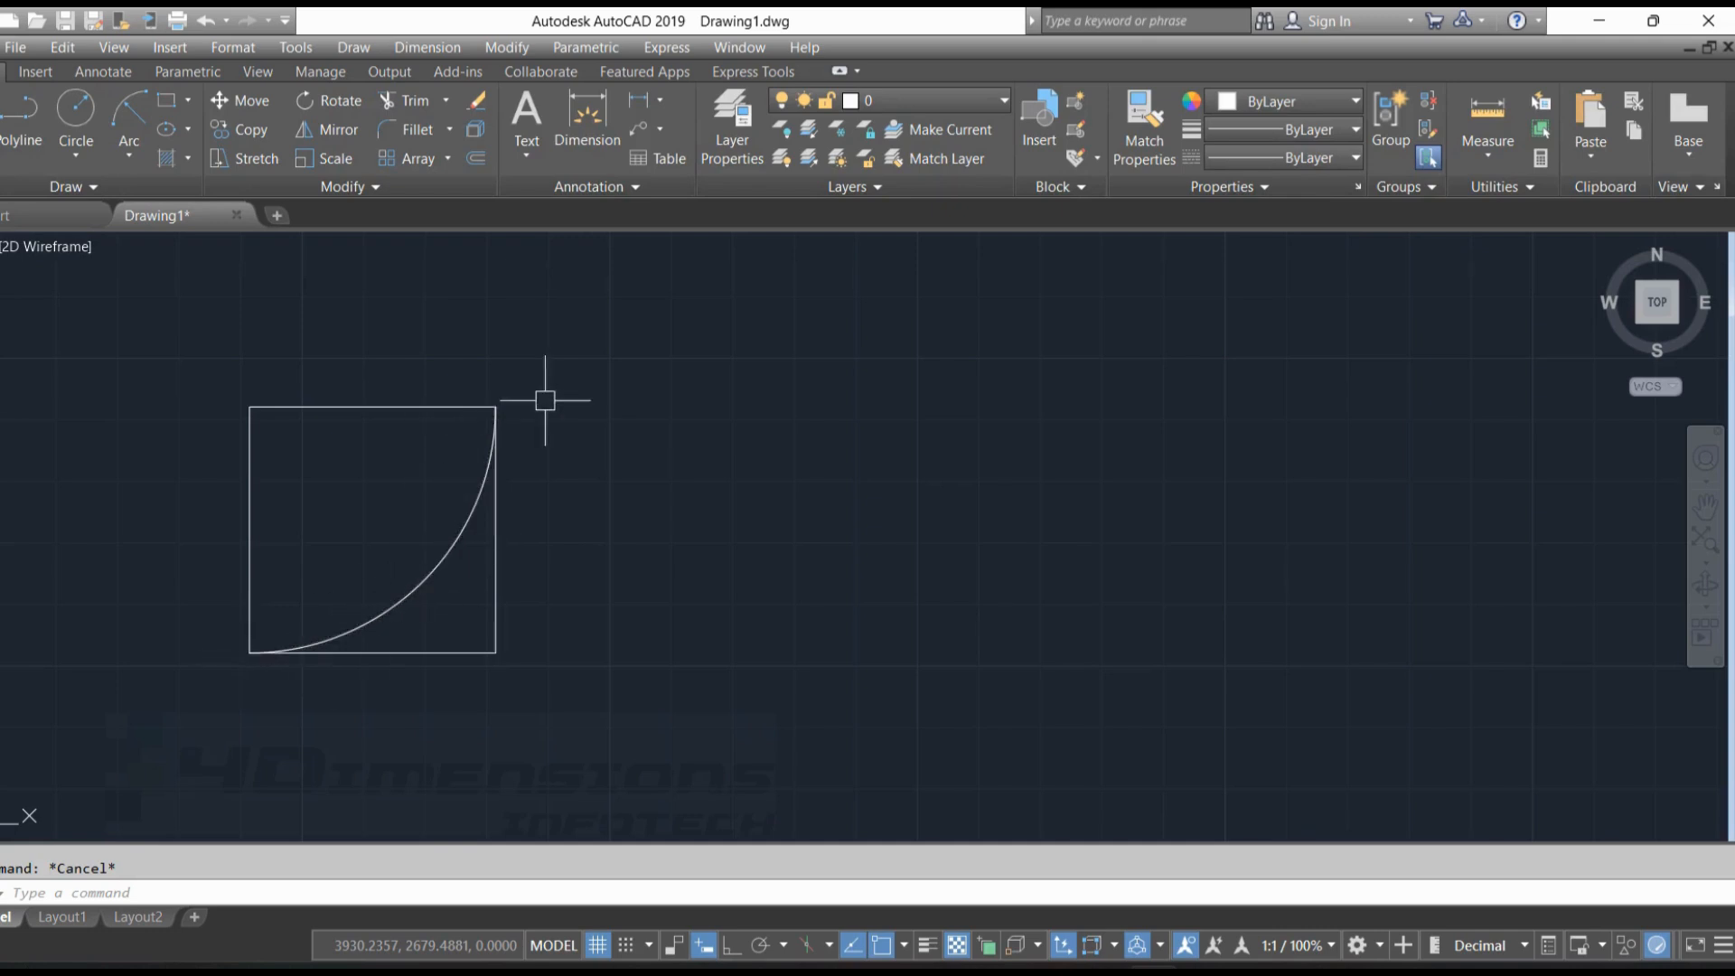
pyautogui.click(129, 151)
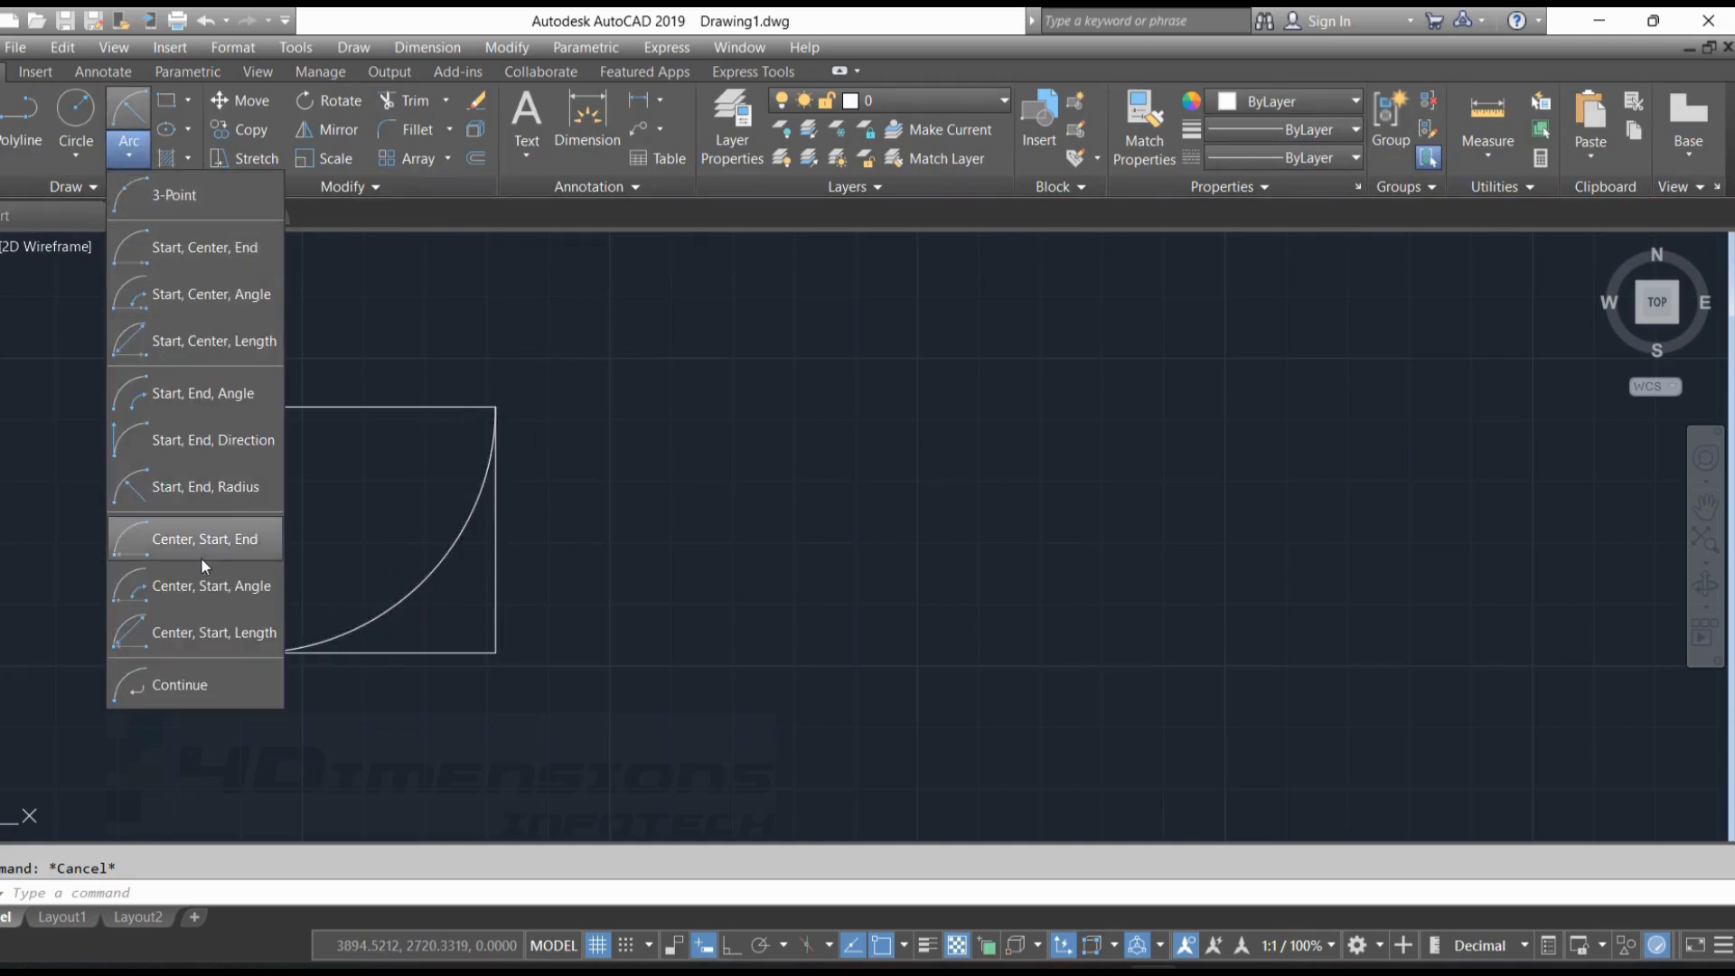
pyautogui.click(224, 486)
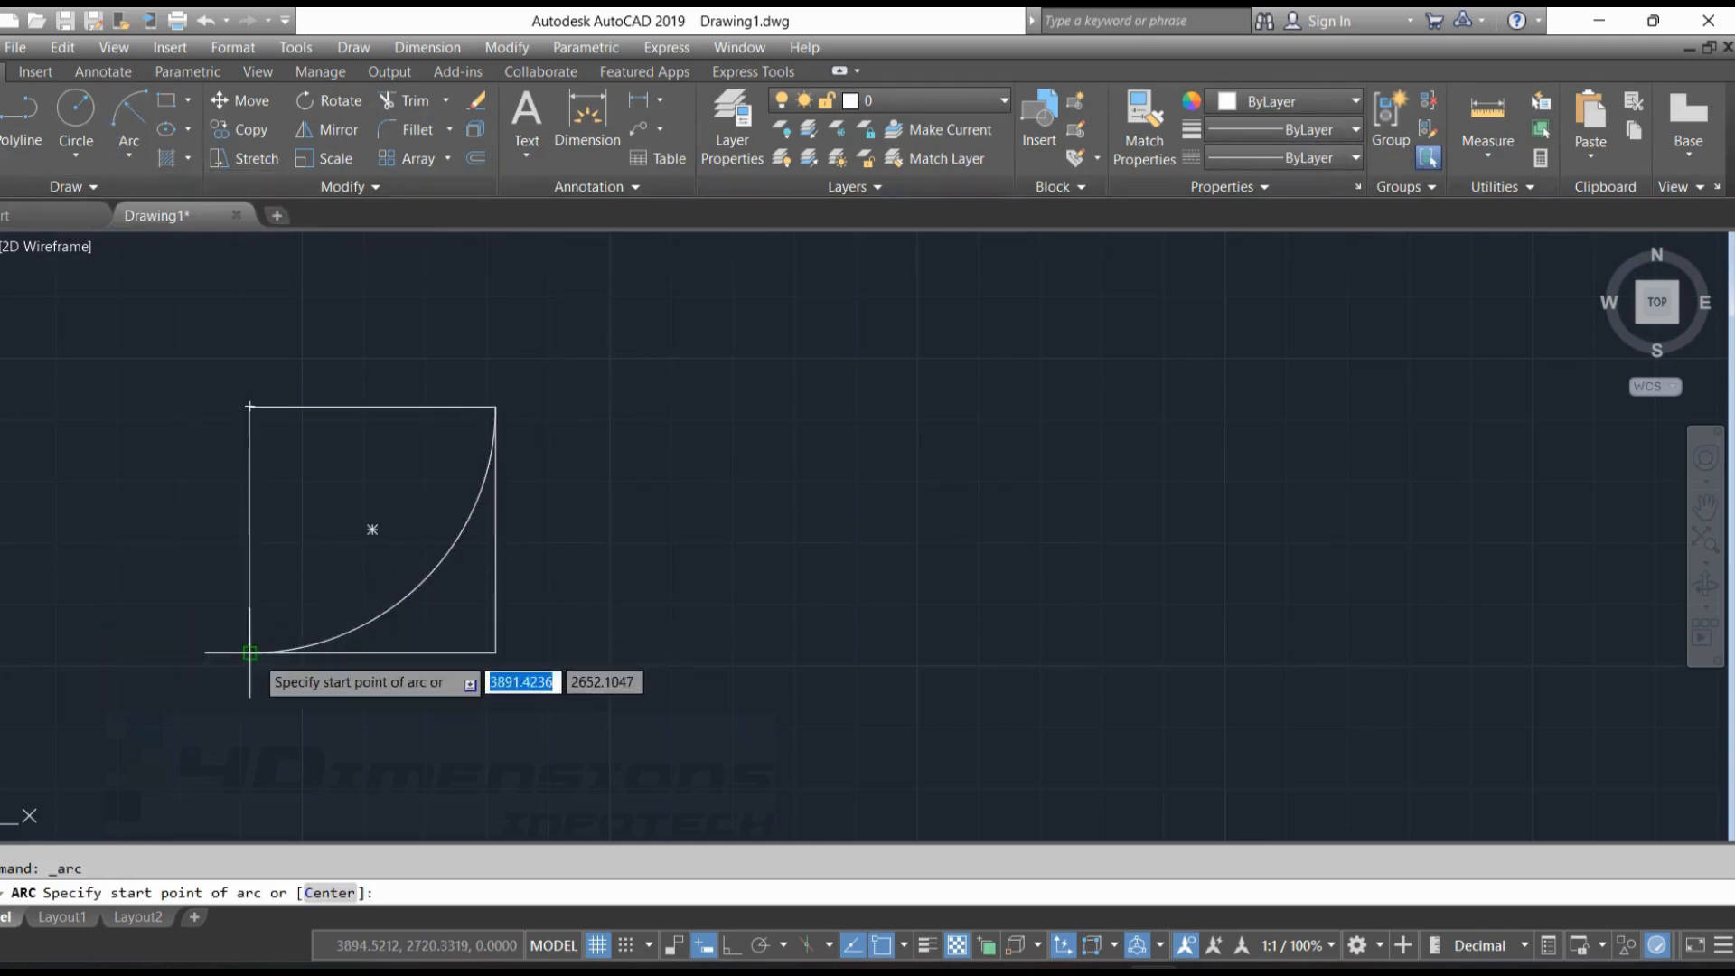
pyautogui.click(495, 406)
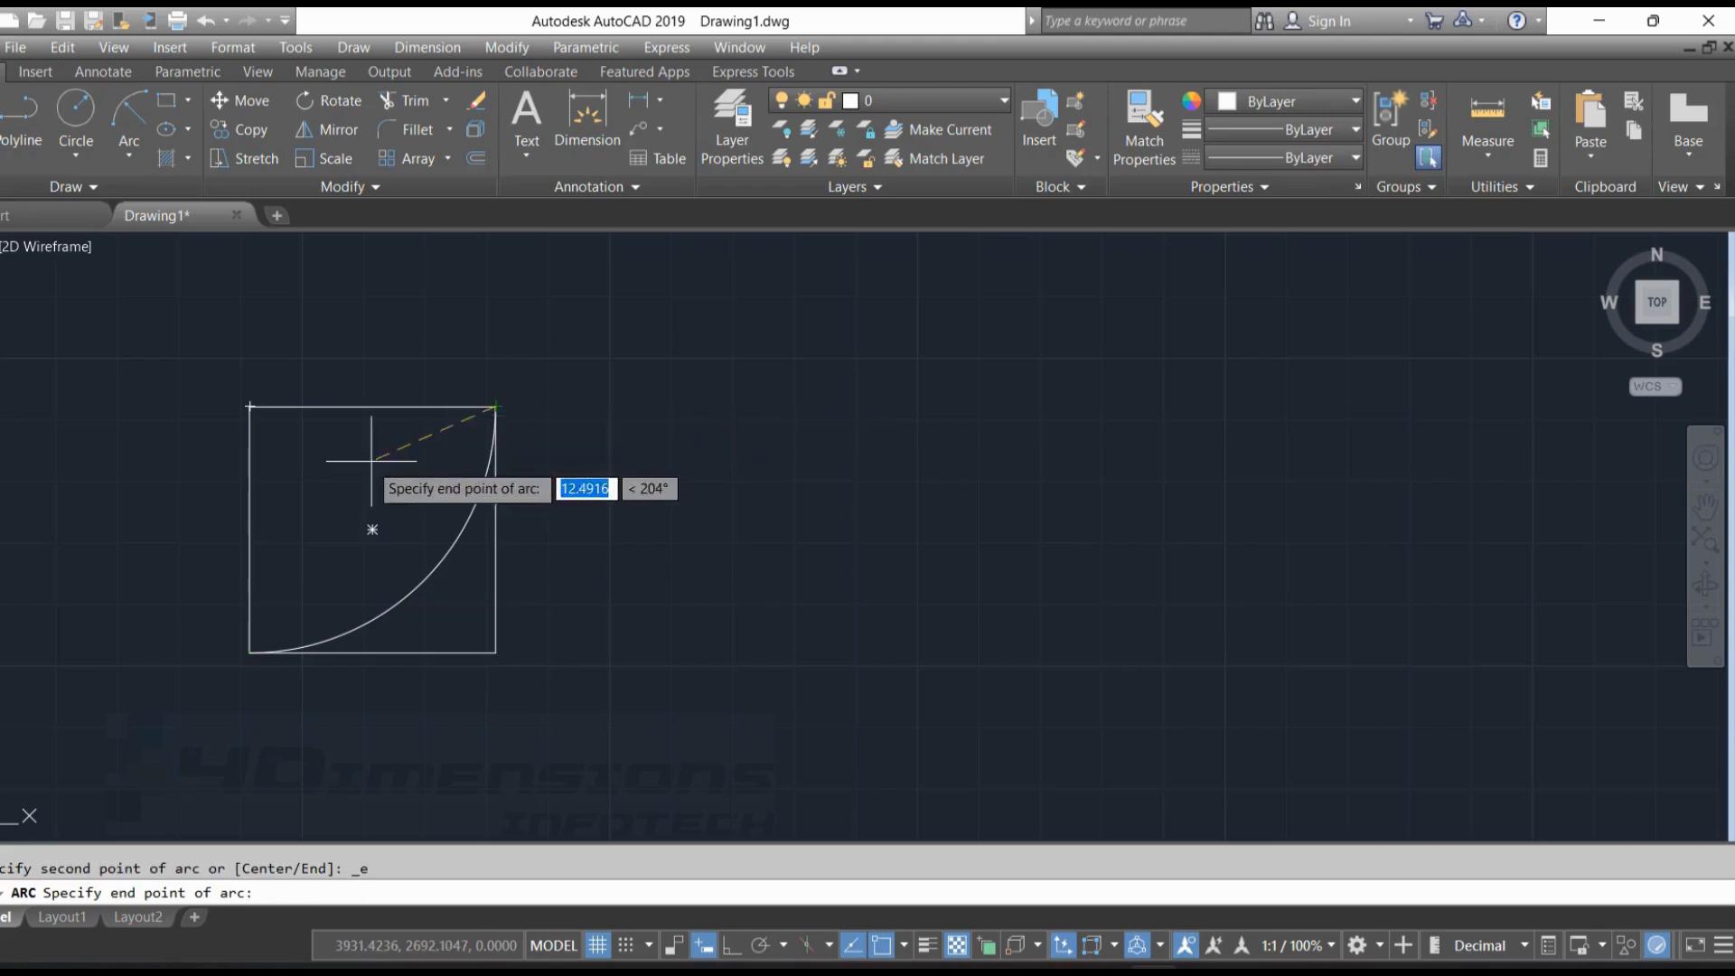
pyautogui.click(252, 650)
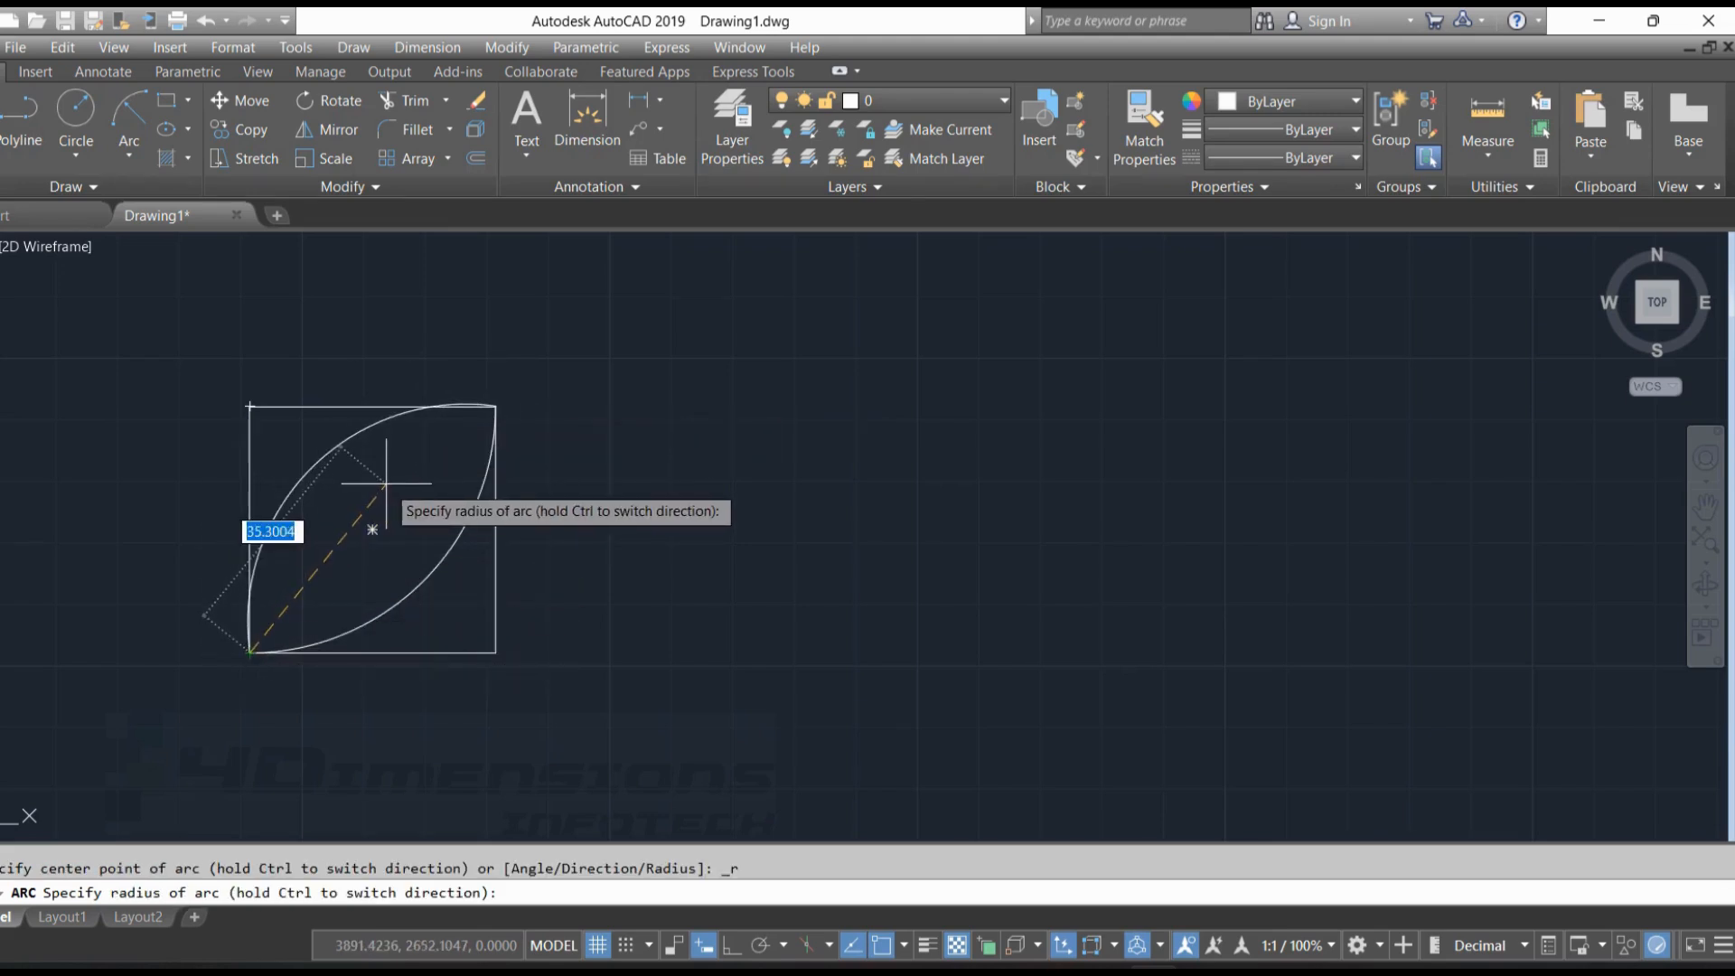
pyautogui.press('Return')
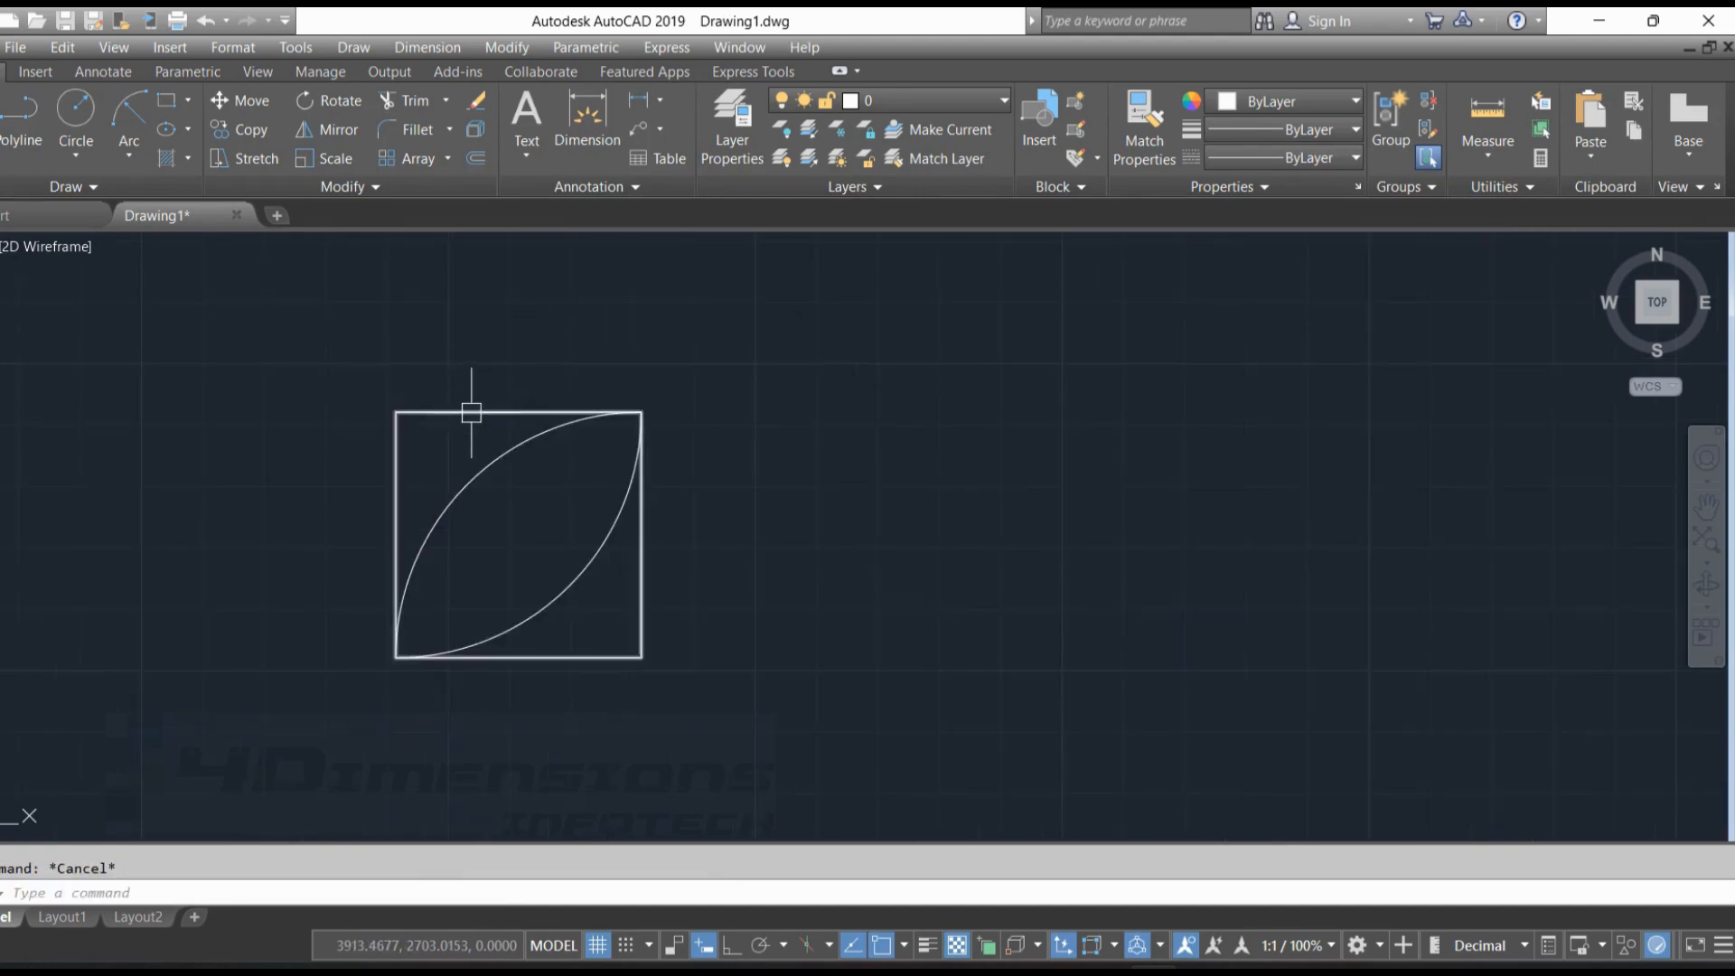
# Delete the square around the two arcs, keeping only the leaf shape
pyautogui.click(471, 412)
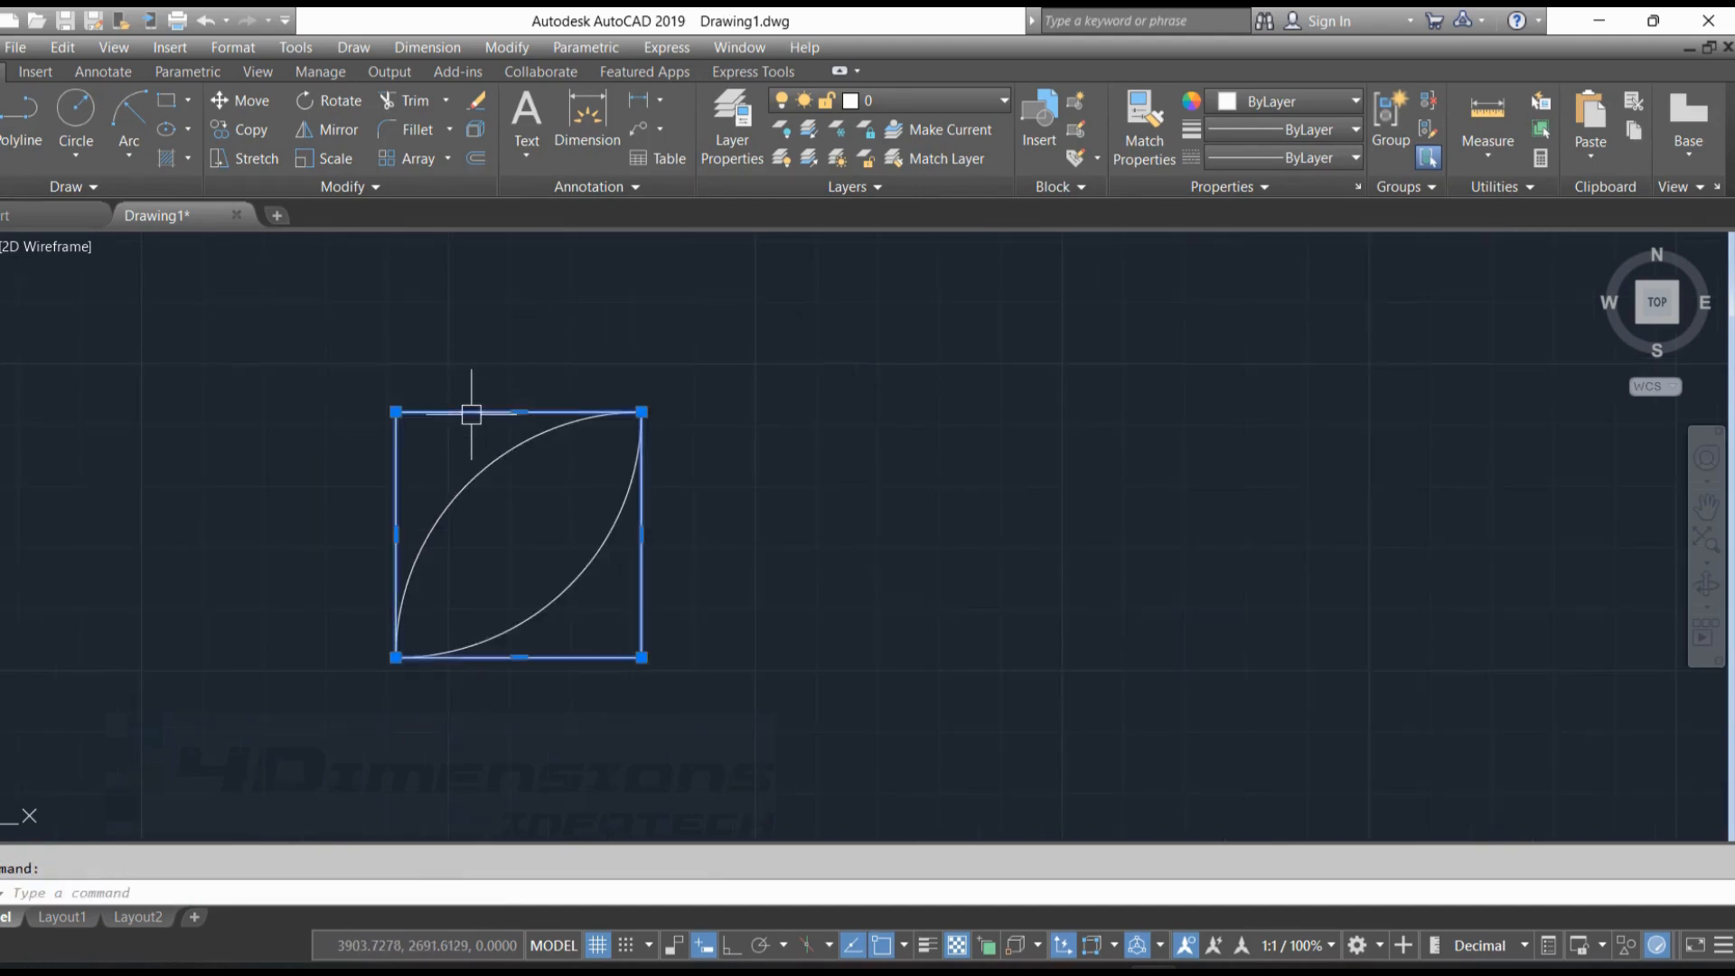
pyautogui.press('Delete')
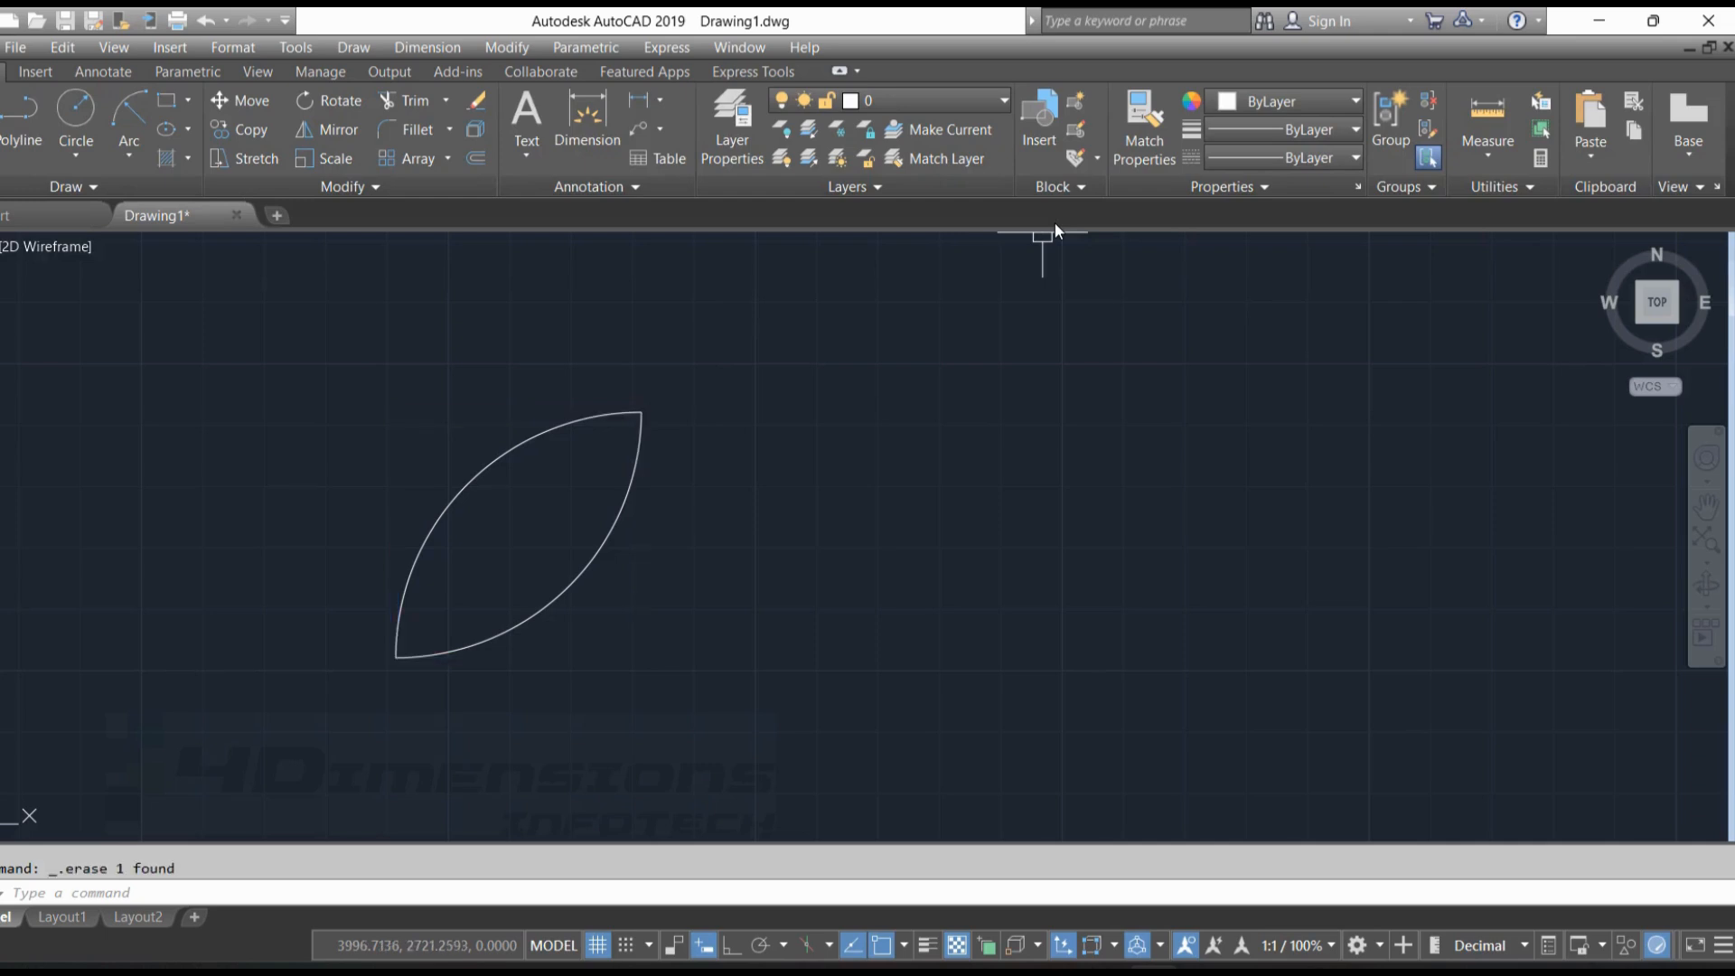
pyautogui.scroll(-4, 825, 457)
pyautogui.scroll(7, 813, 458)
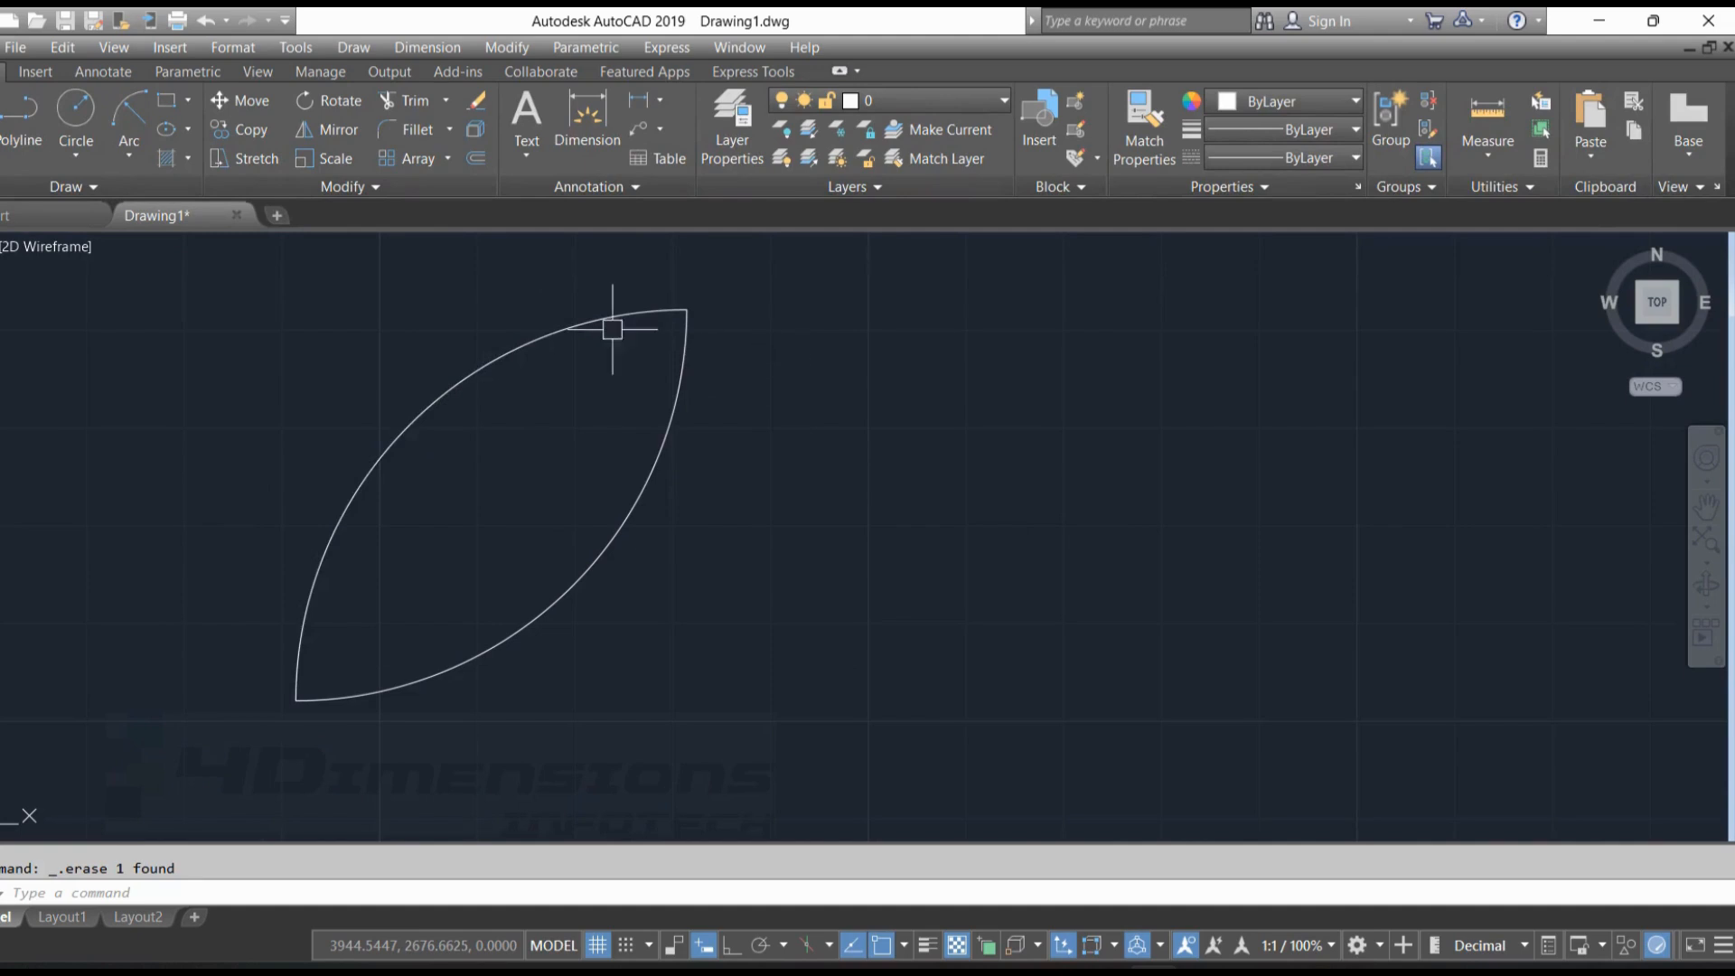
# Draw a Center, Start, End arc on the second upper-row figure, centred at the vertical's base, from its top to the baseline's left end
pyautogui.click(129, 151)
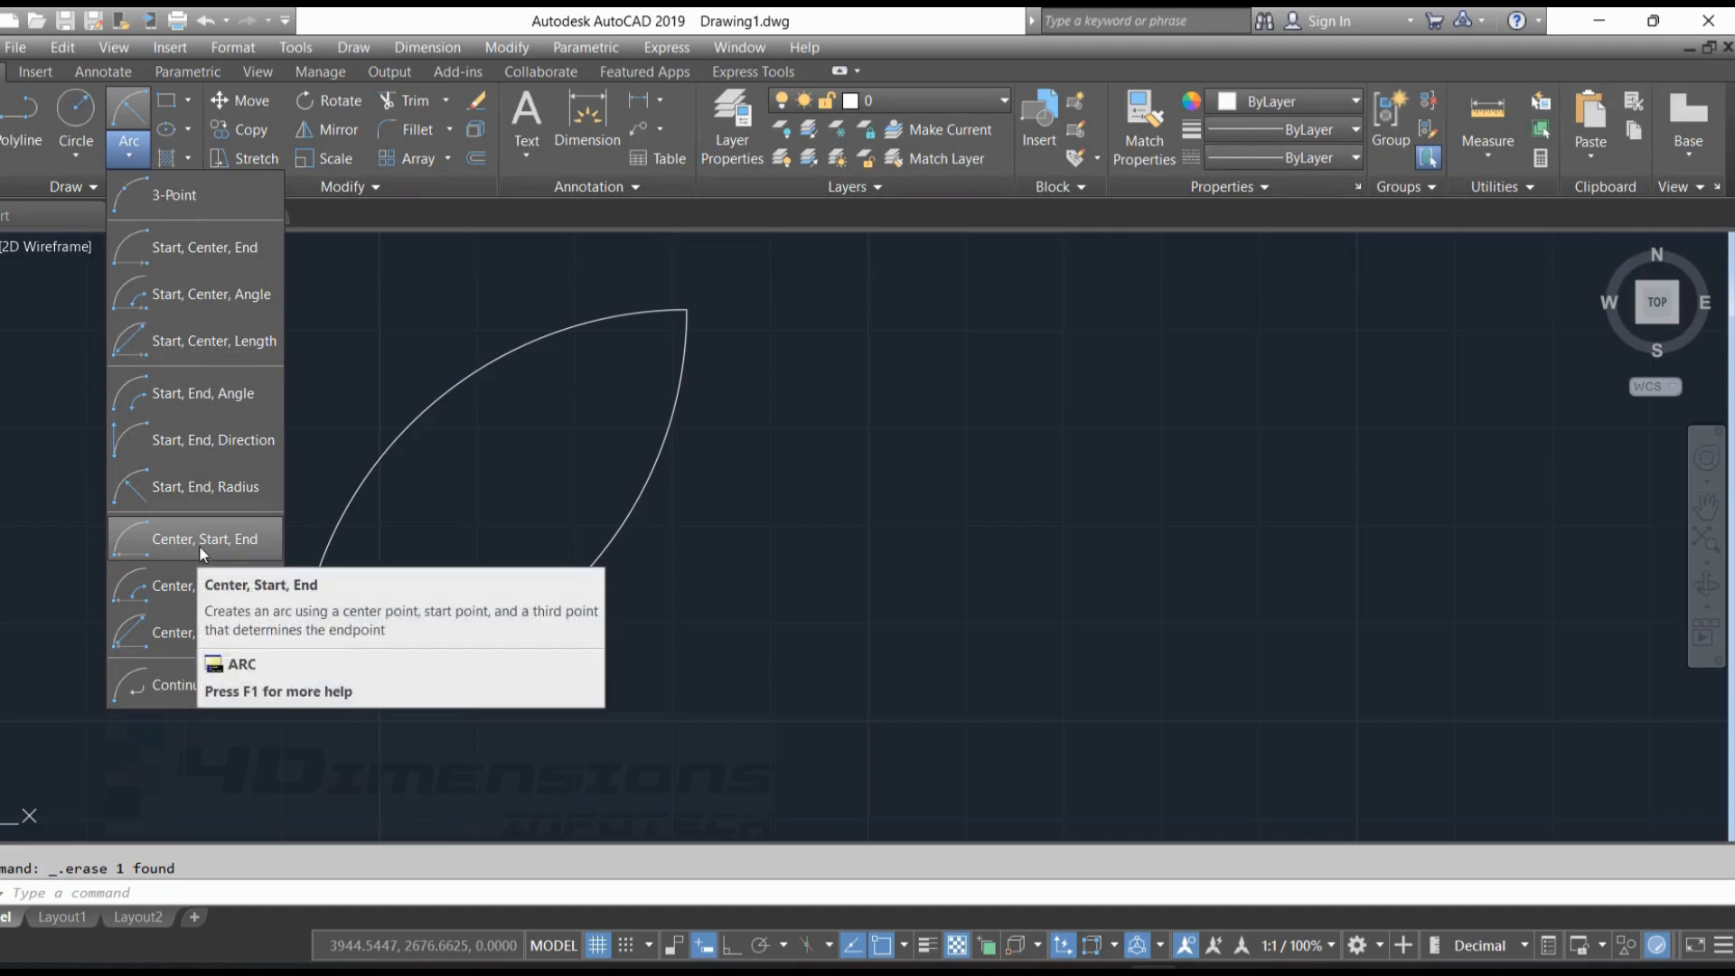
pyautogui.click(220, 542)
pyautogui.scroll(-8, 620, 437)
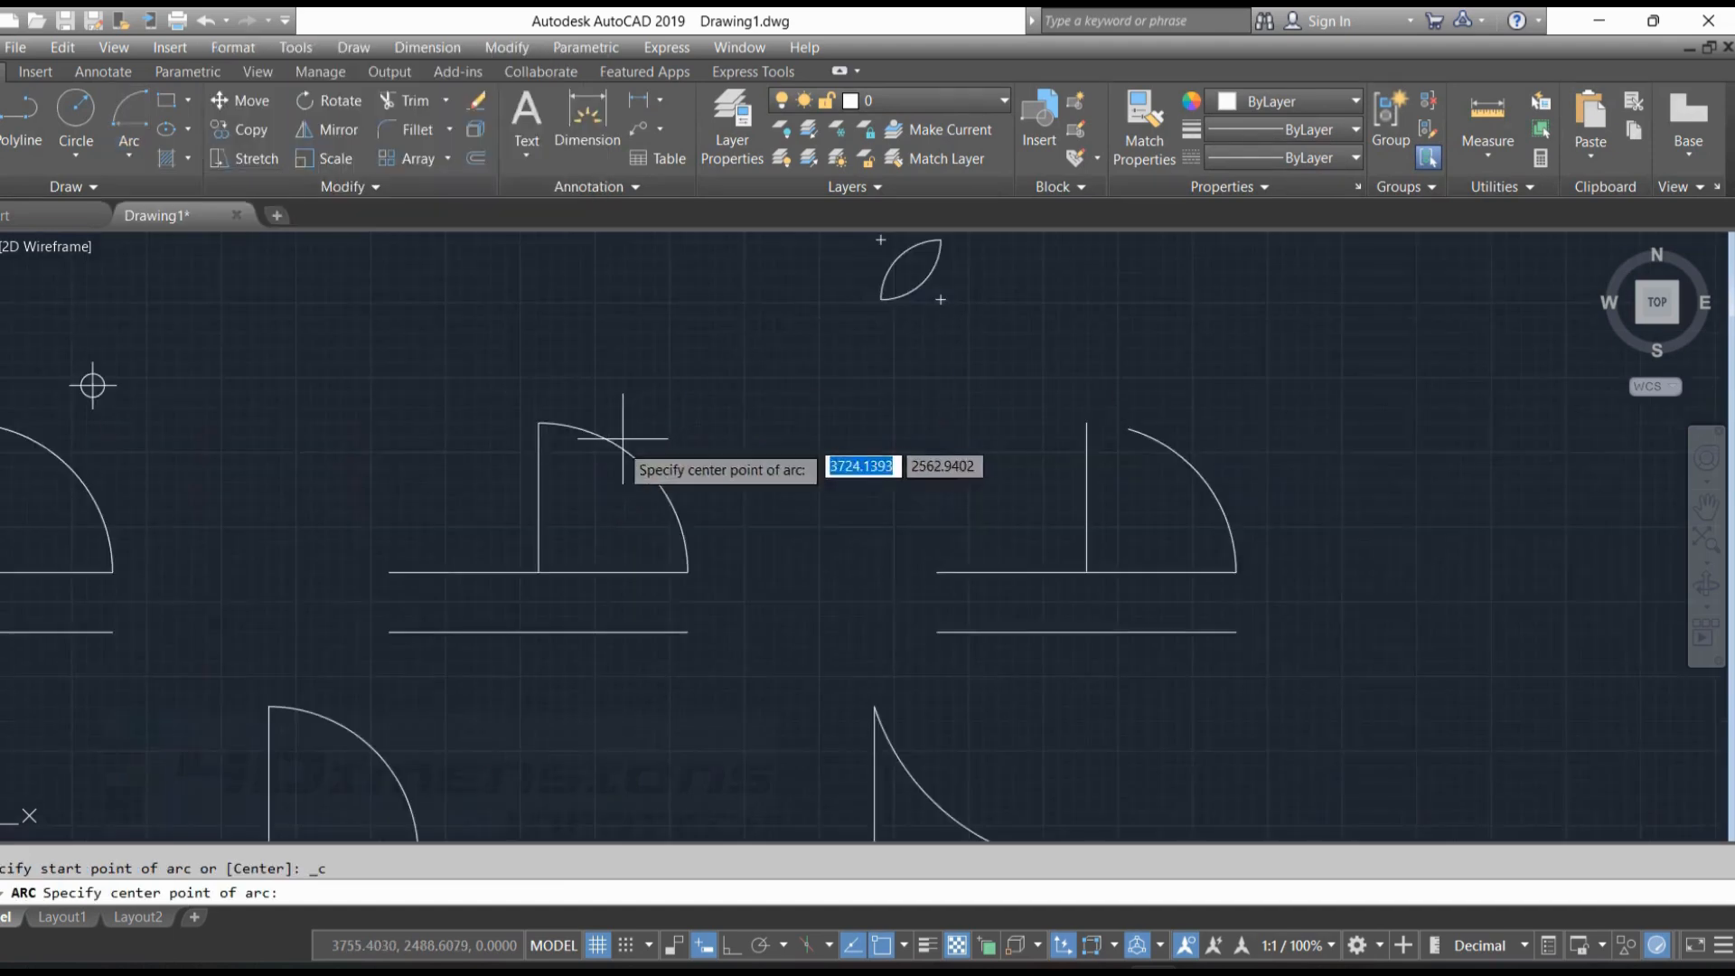
pyautogui.scroll(4, 530, 575)
pyautogui.click(547, 563)
pyautogui.moveTo(577, 517); pyautogui.dragTo(617, 636, button='middle')
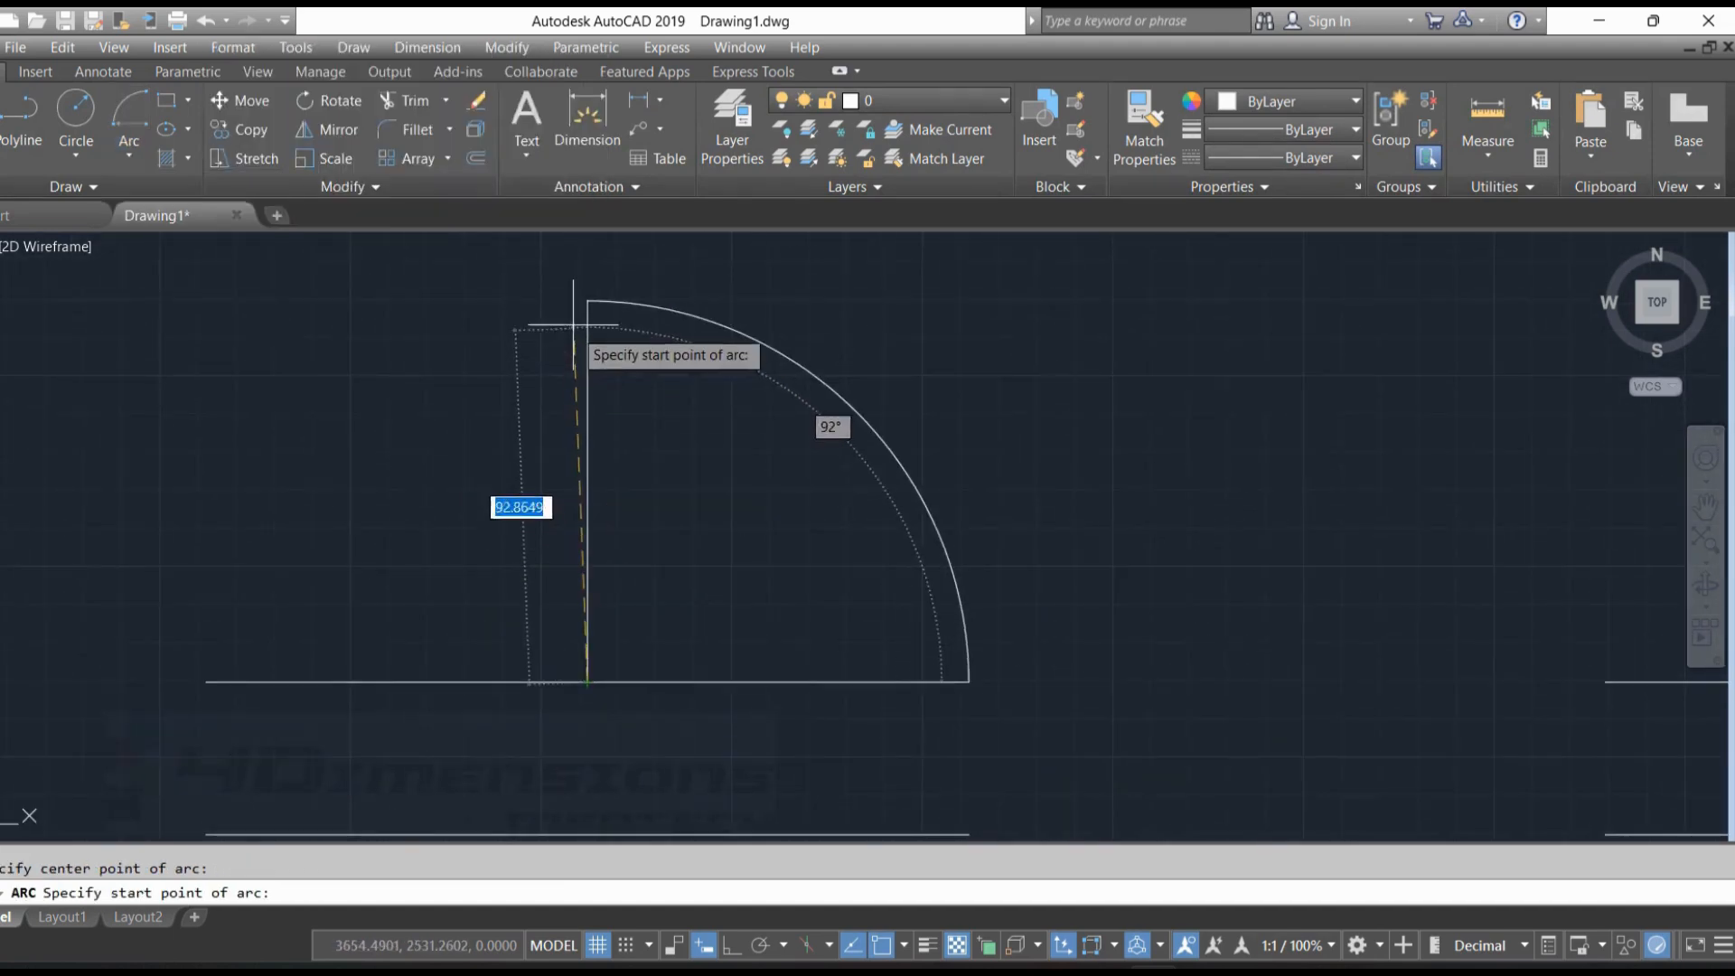
pyautogui.click(587, 300)
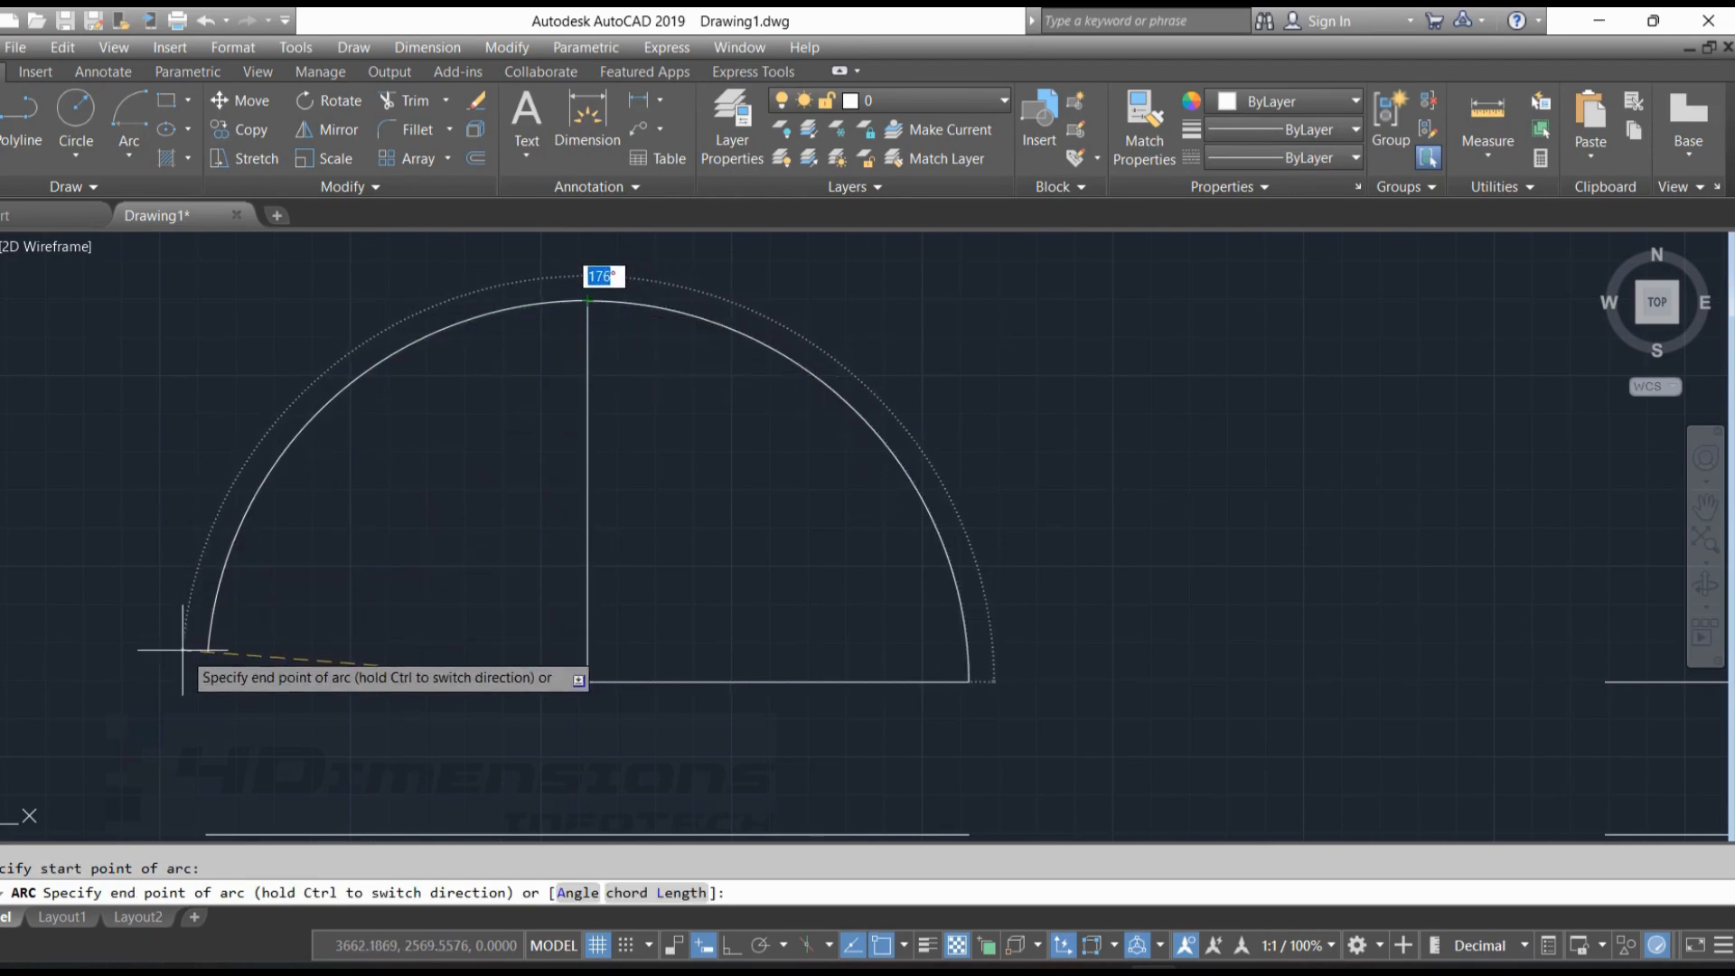
pyautogui.click(210, 680)
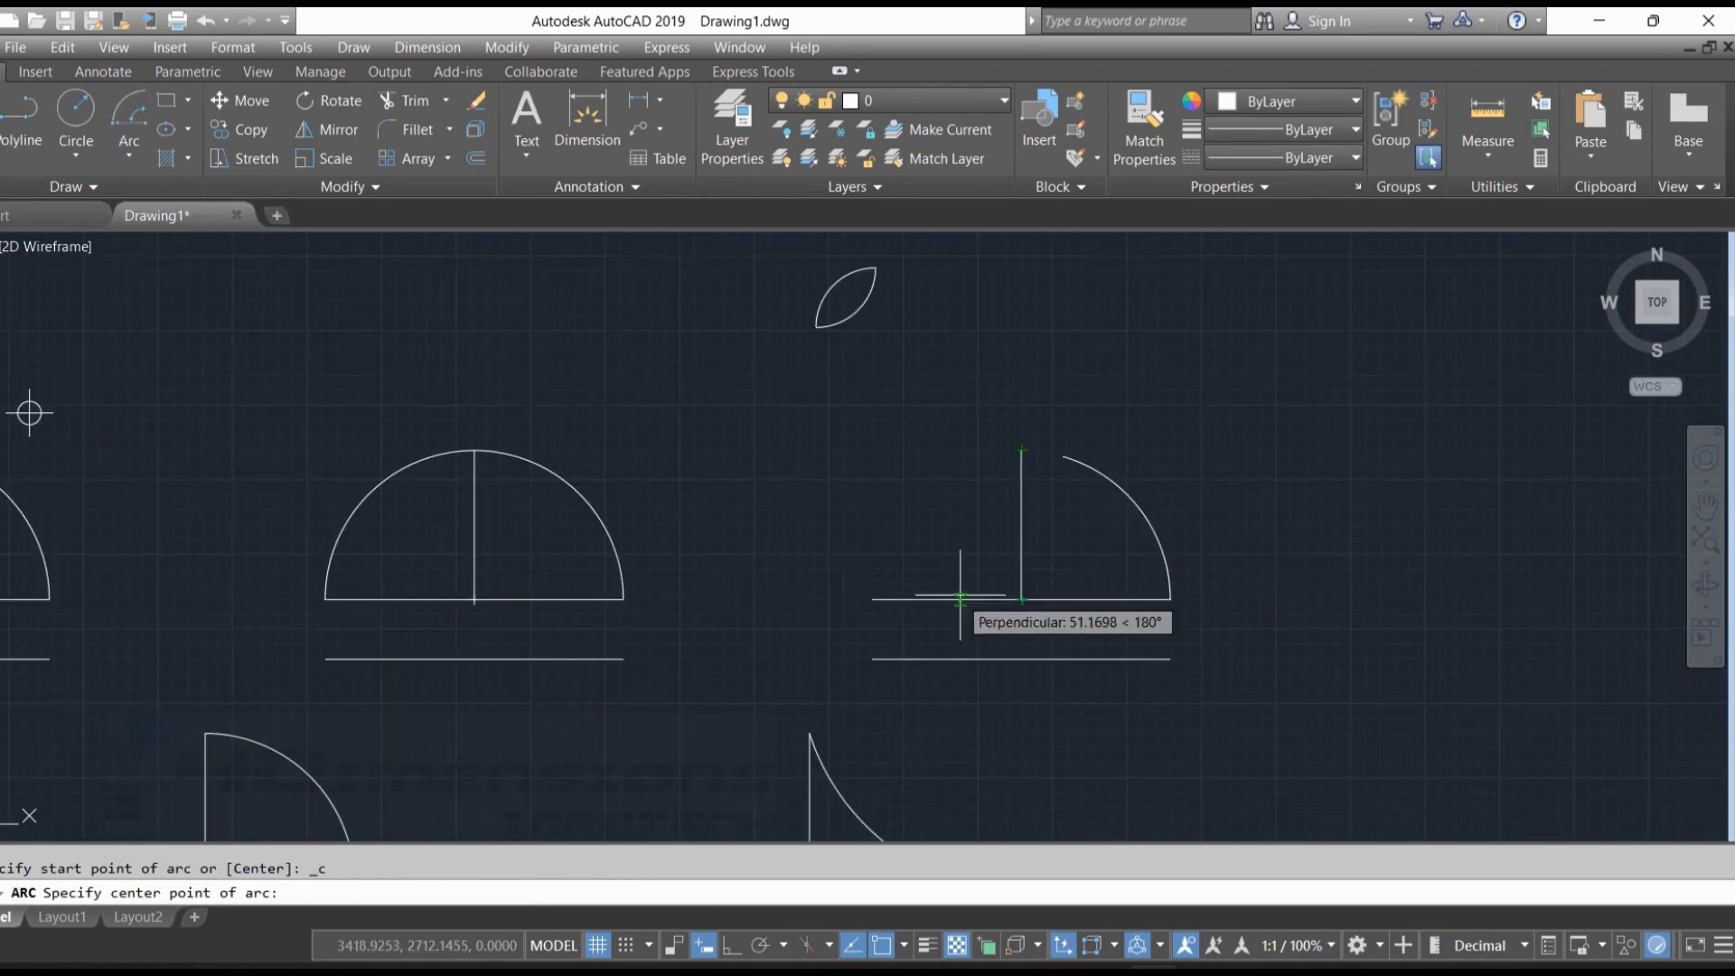
# Draw a Center, Start, Angle arc on the third upper-row figure, centred at the vertical's base and starting at its top, with included angle 45
pyautogui.click(1021, 599)
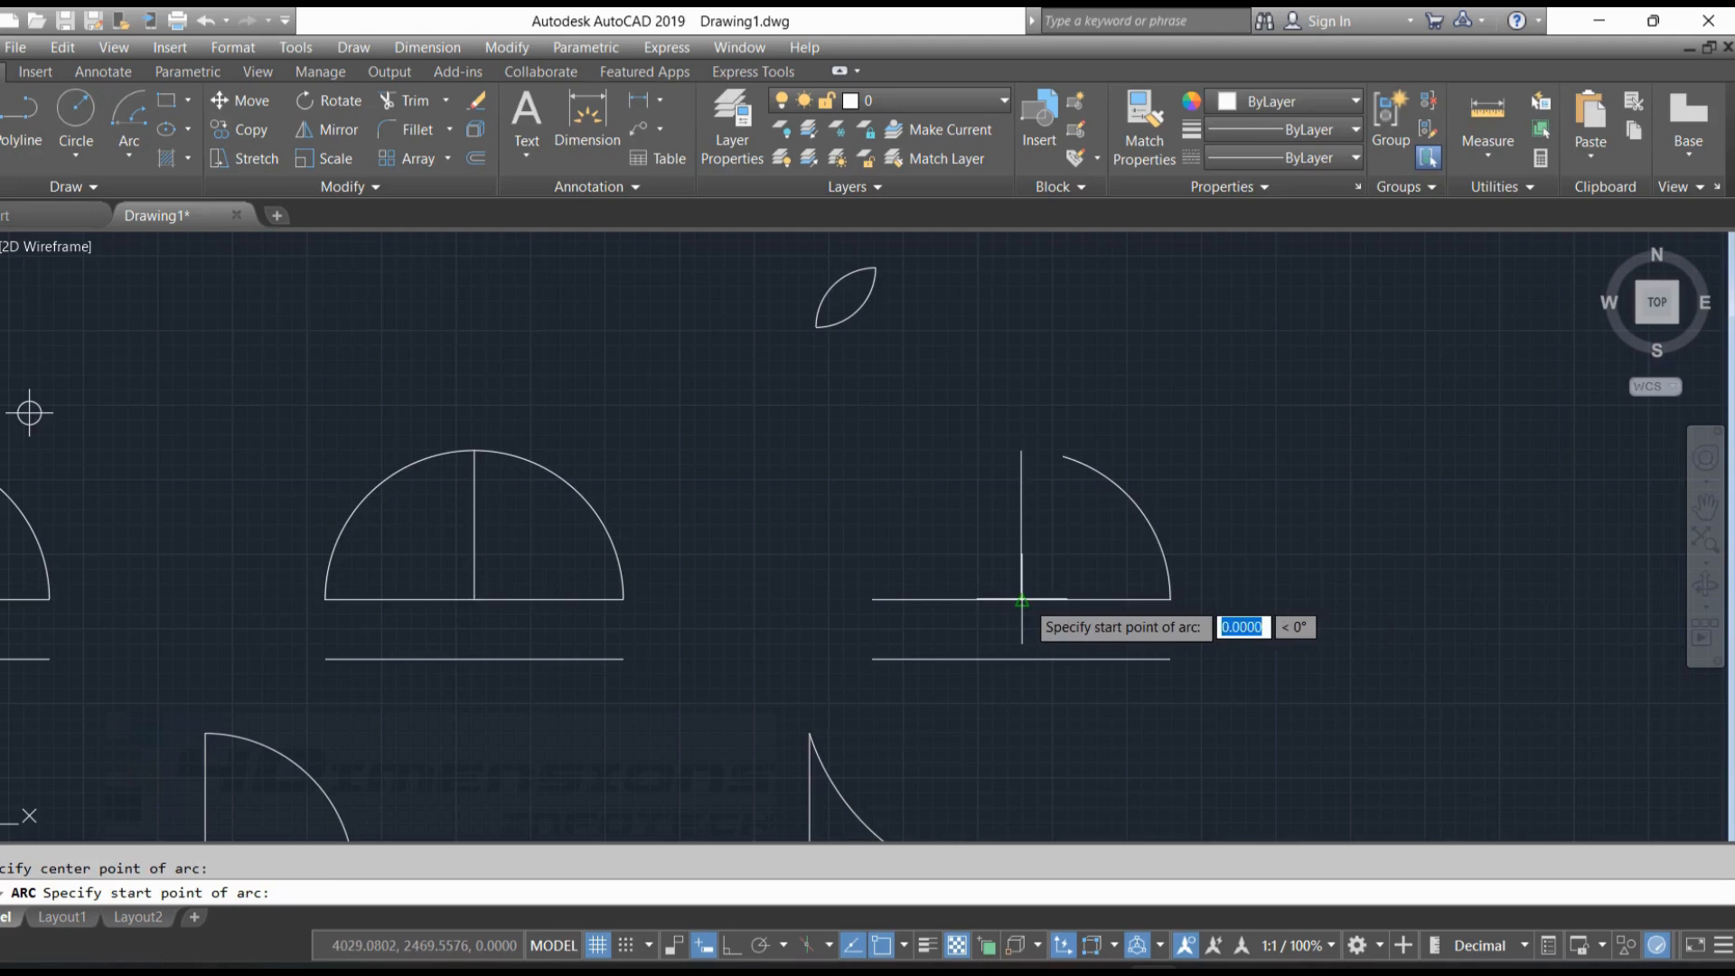
pyautogui.click(1021, 449)
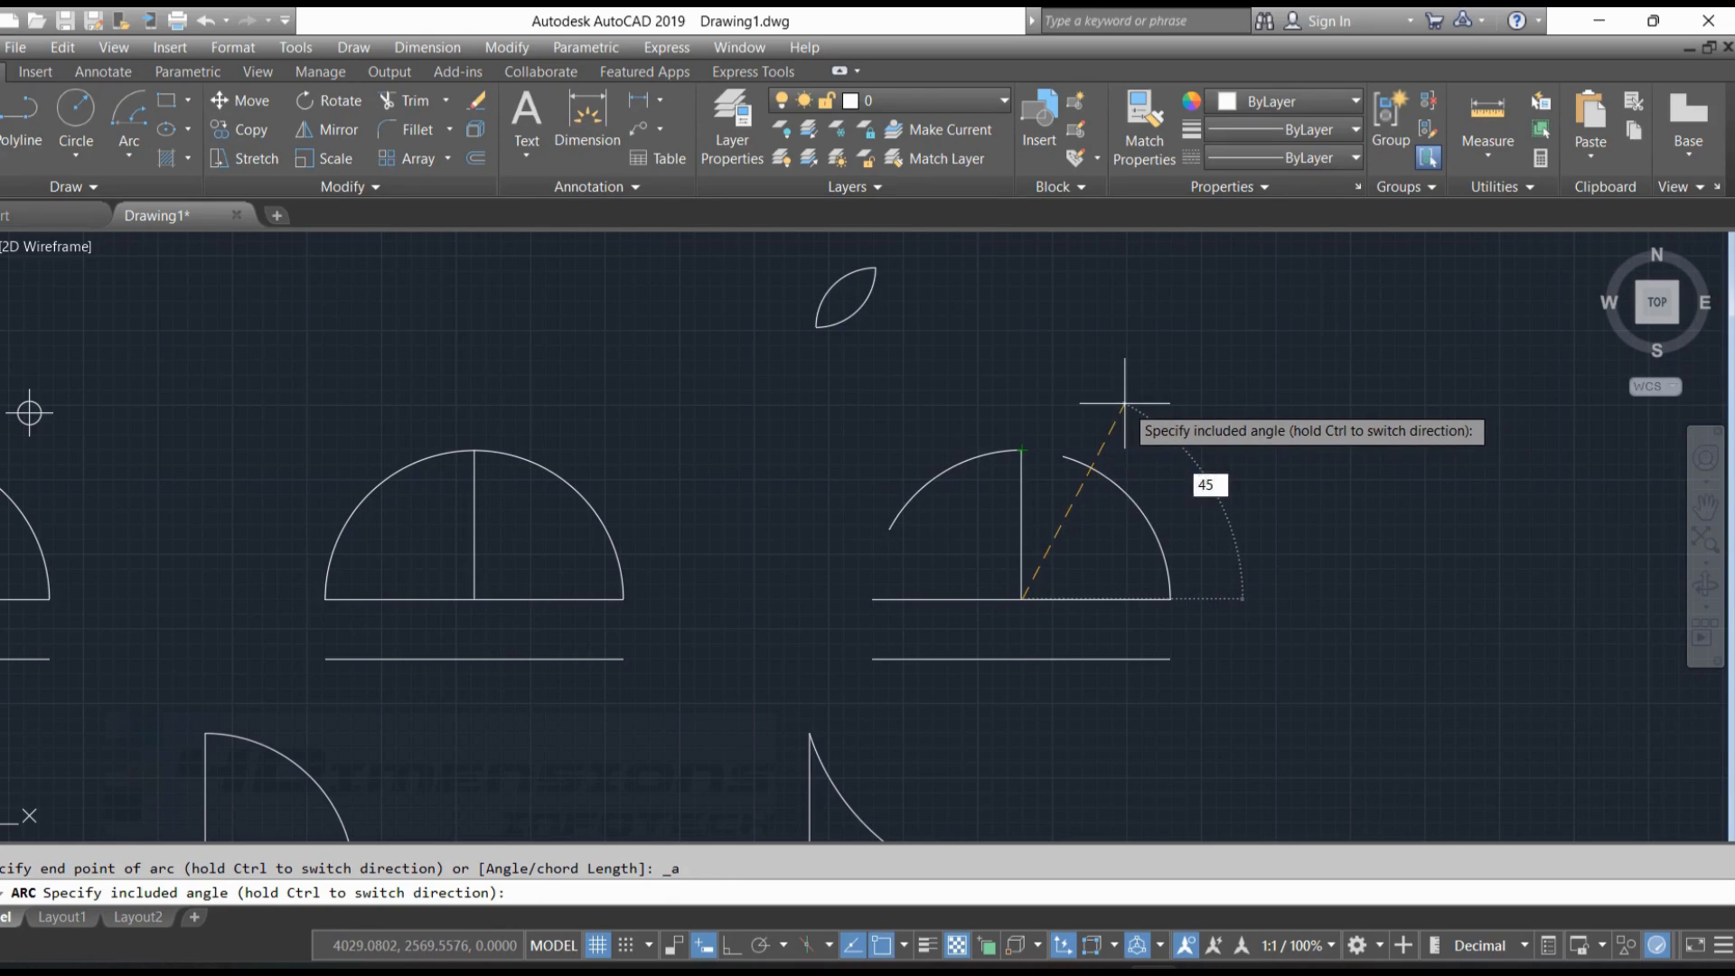
pyautogui.write('45')
pyautogui.press('Return')
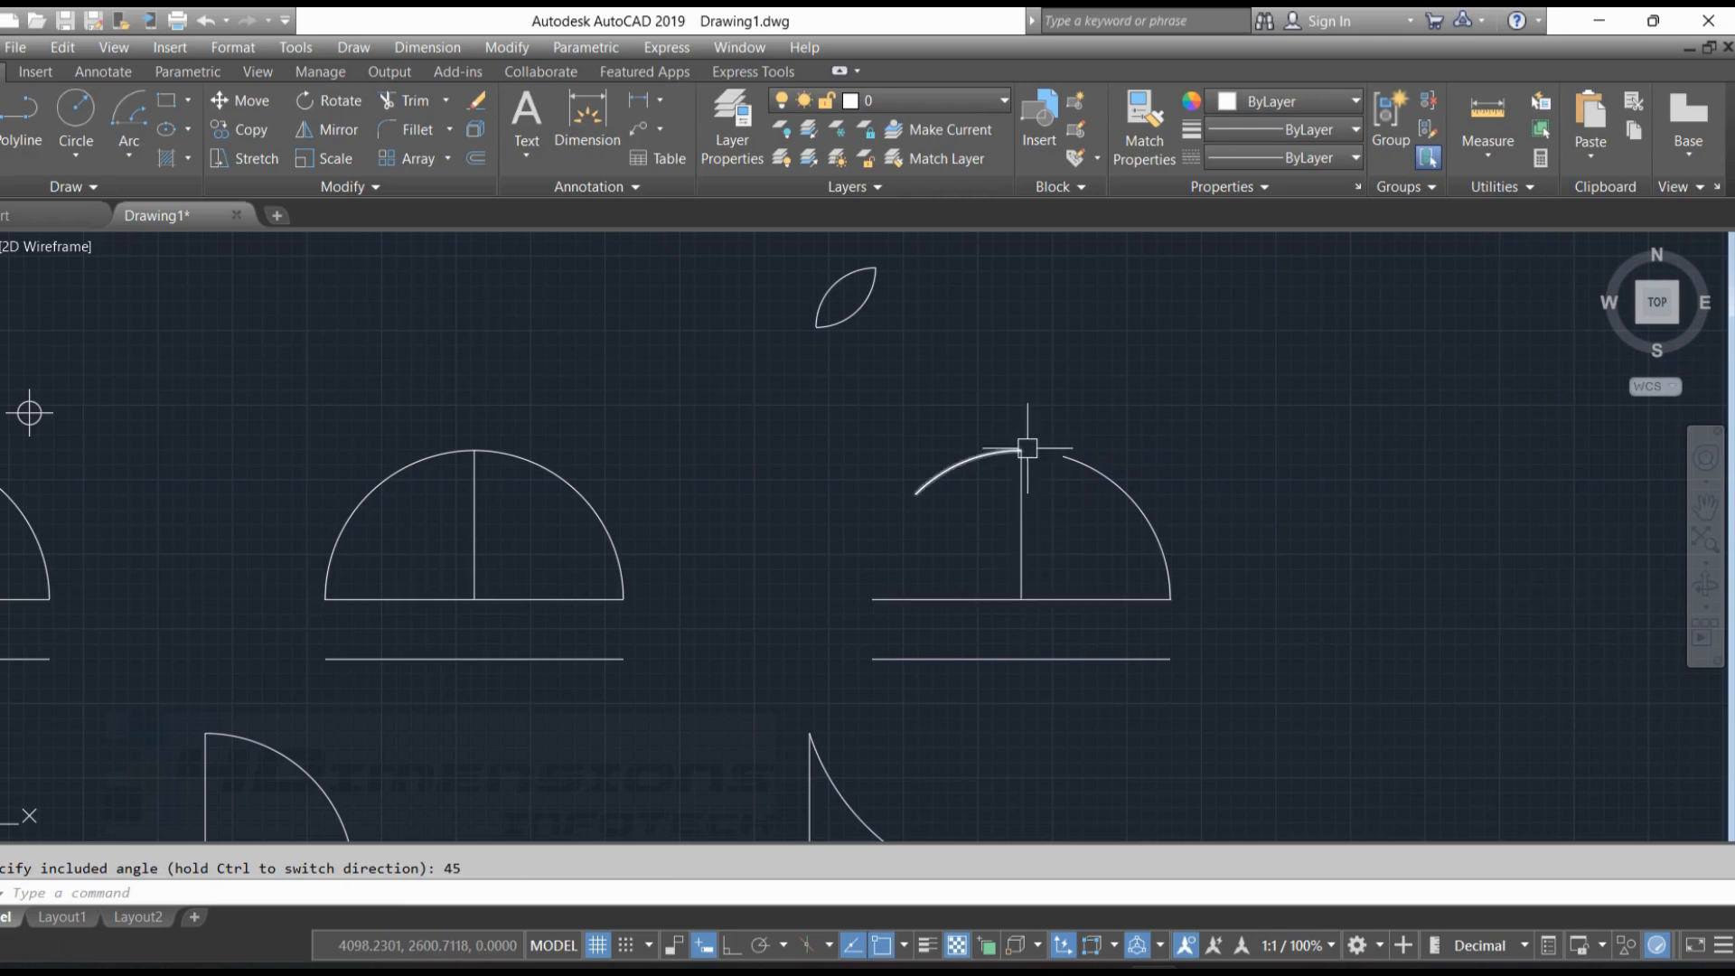
pyautogui.press('Escape')
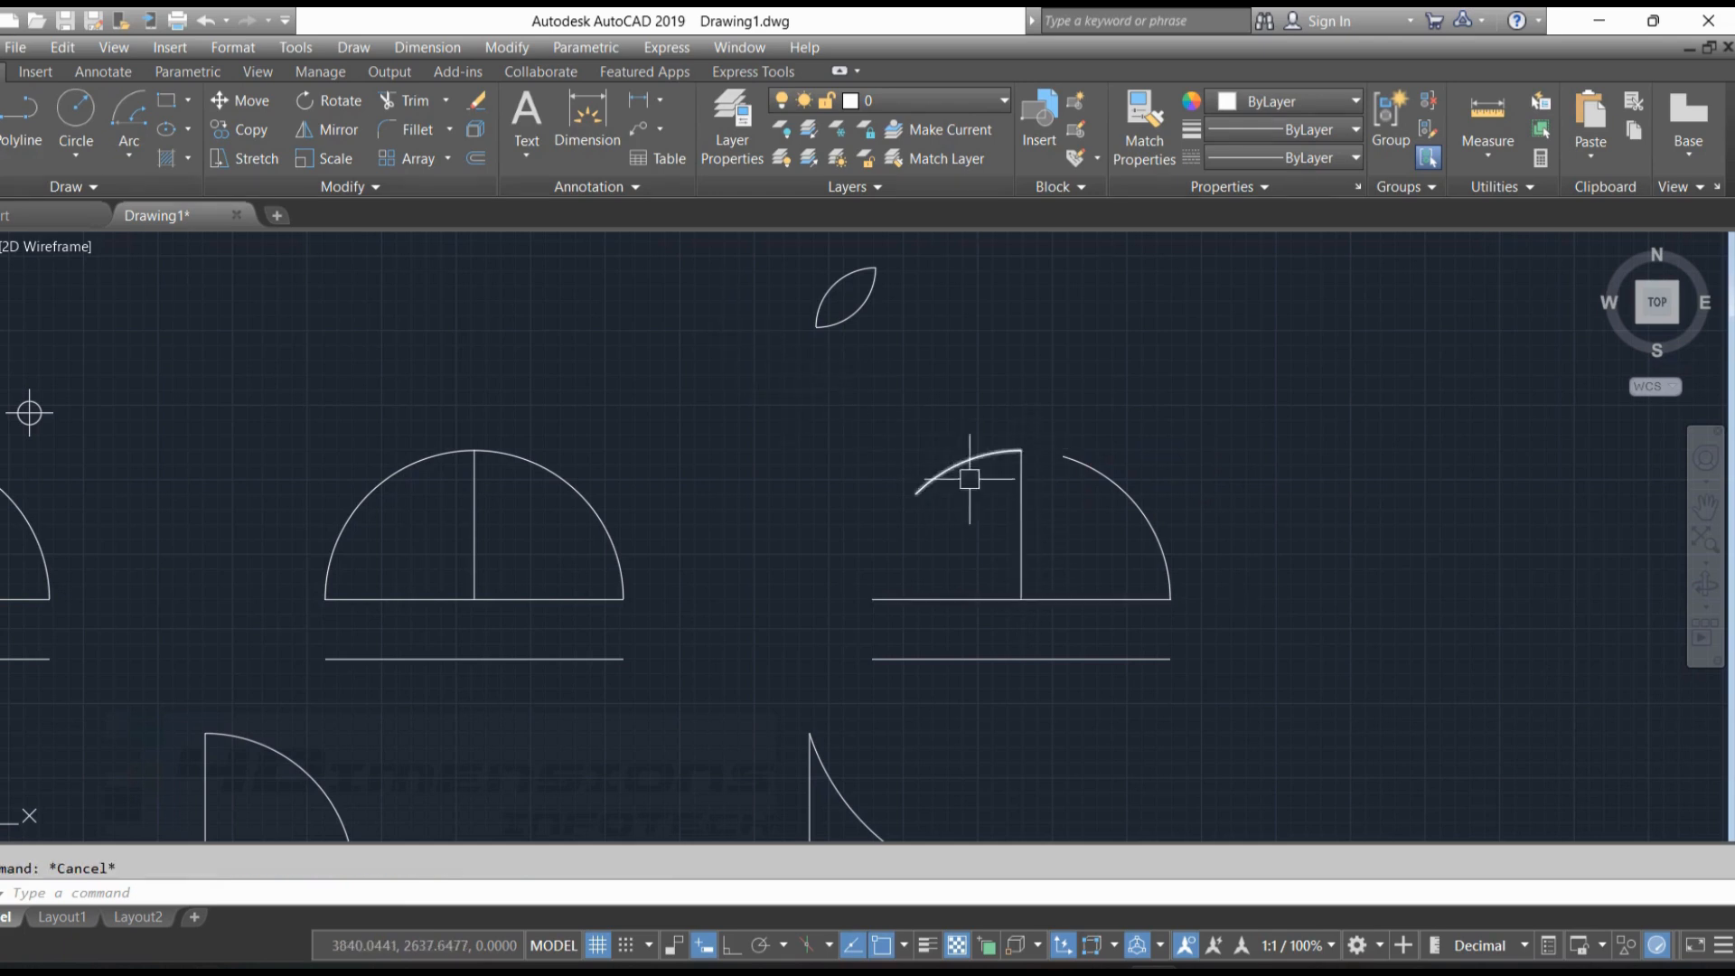
# Draw a line from the free end of the third figure's 45° arc to the base of the vertical line
pyautogui.write('l')
pyautogui.press('Return')
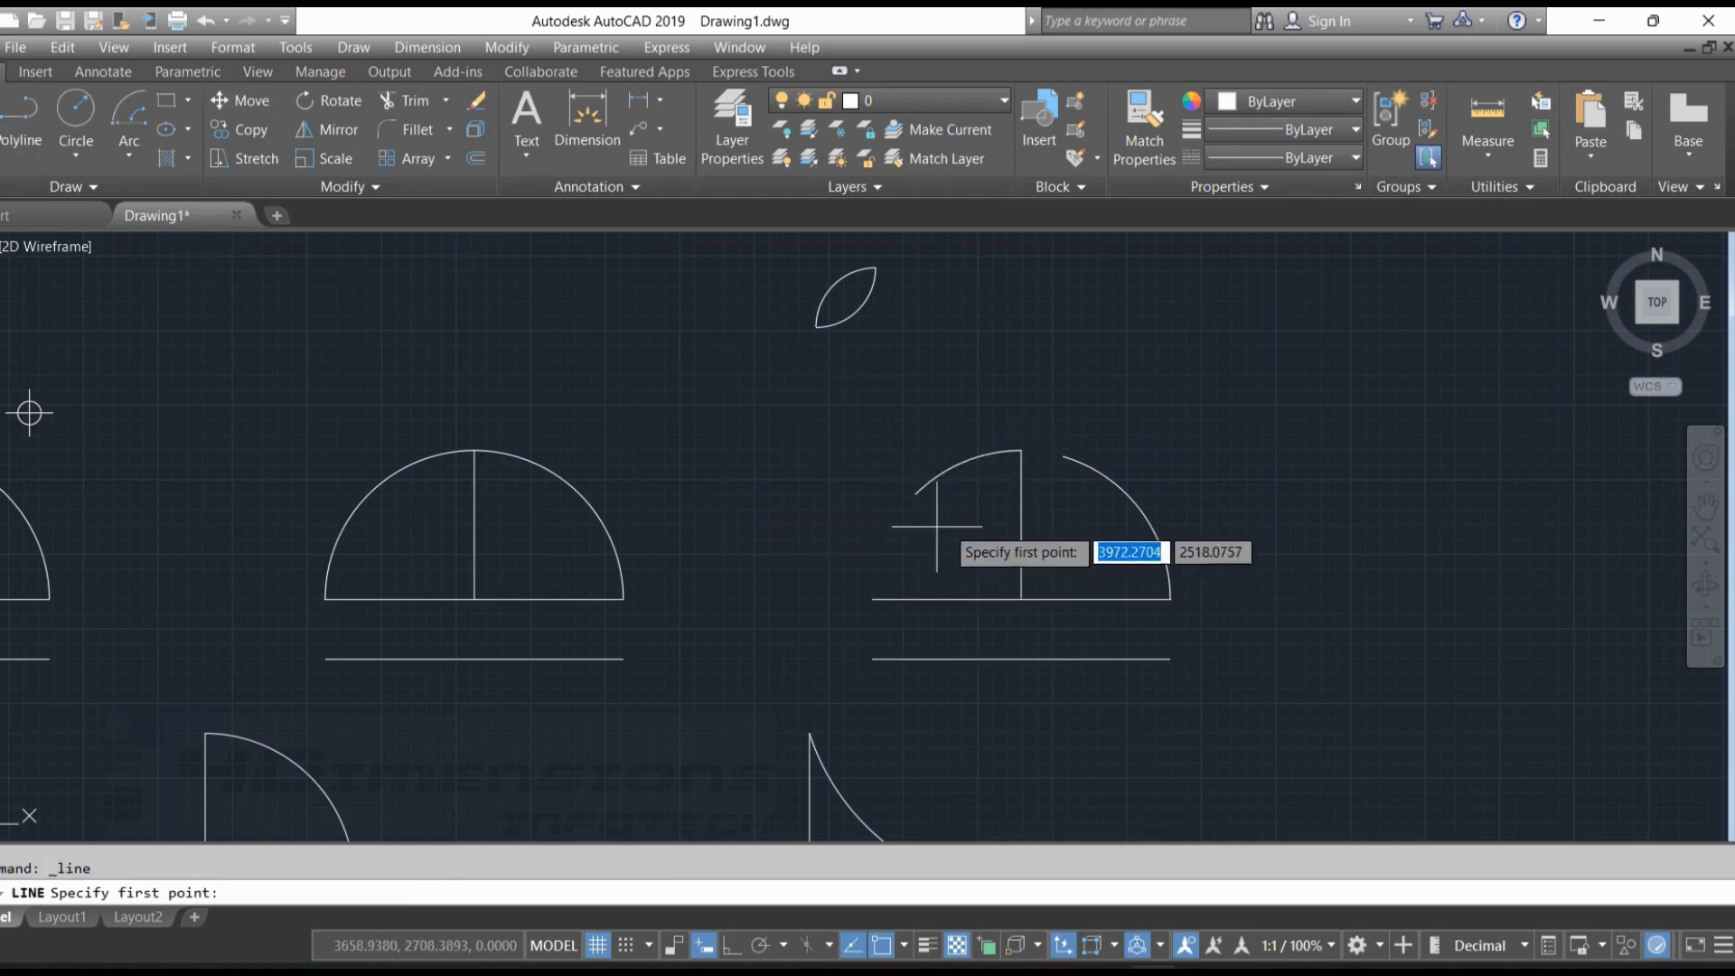
pyautogui.click(1021, 599)
pyautogui.press('Return')
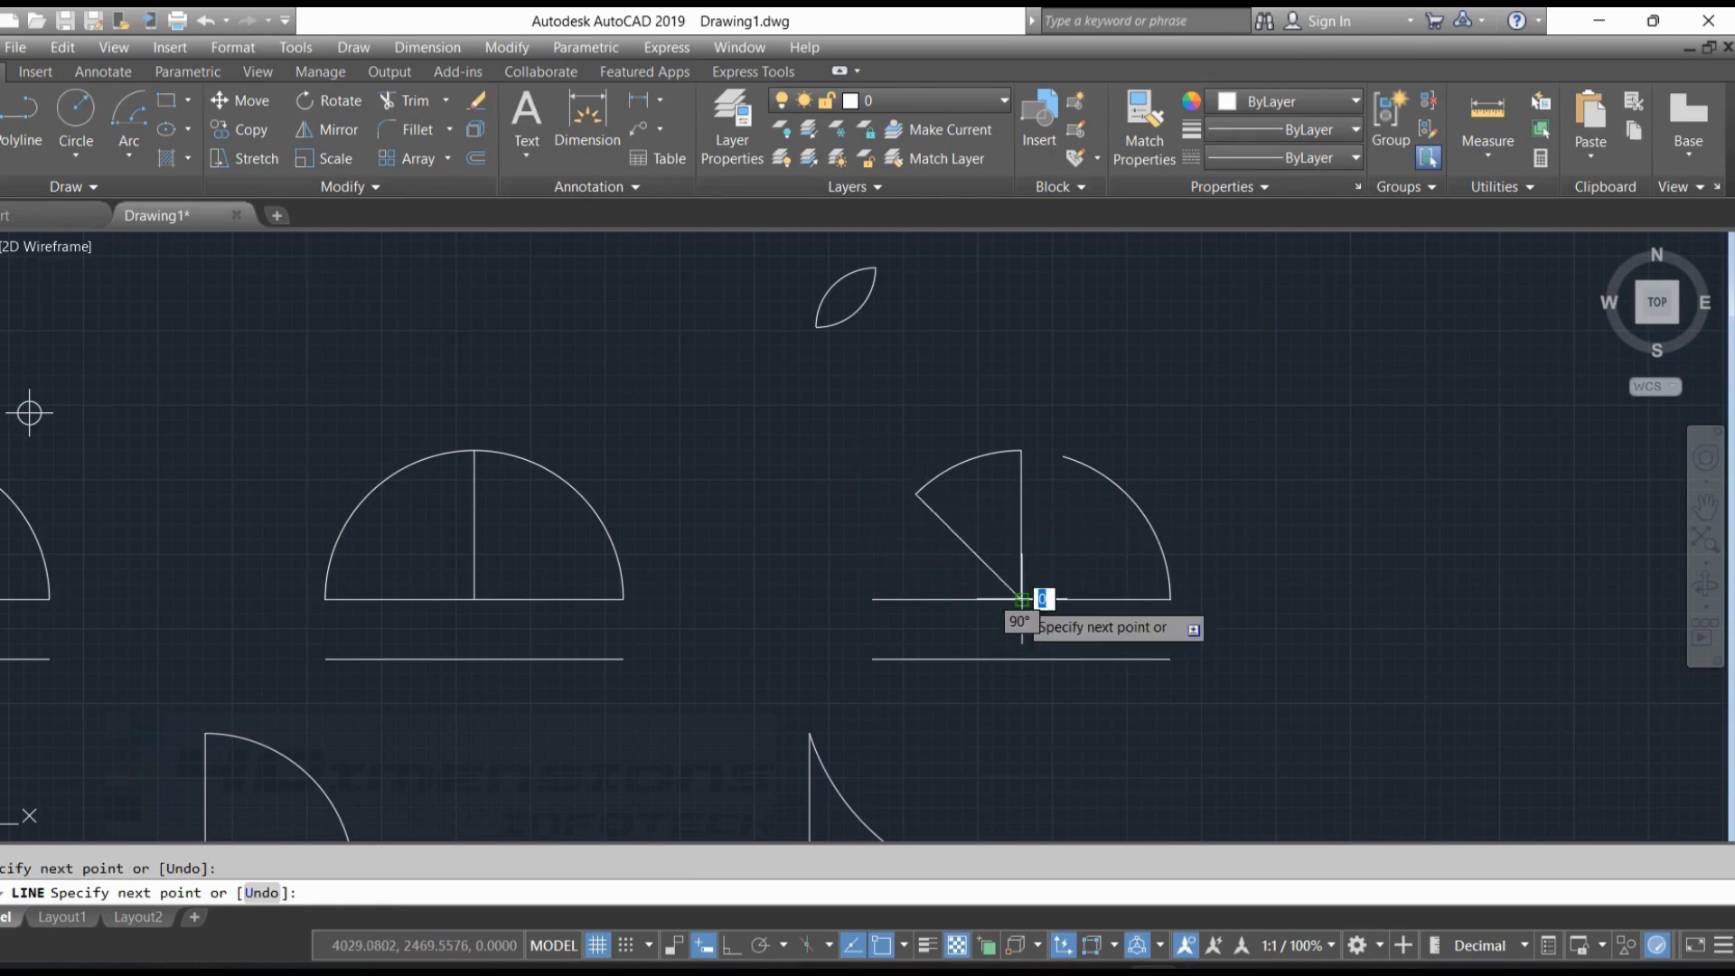
pyautogui.press('Escape')
# Measure the angle between the slanted line and the vertical line on the third figure
pyautogui.click(298, 50)
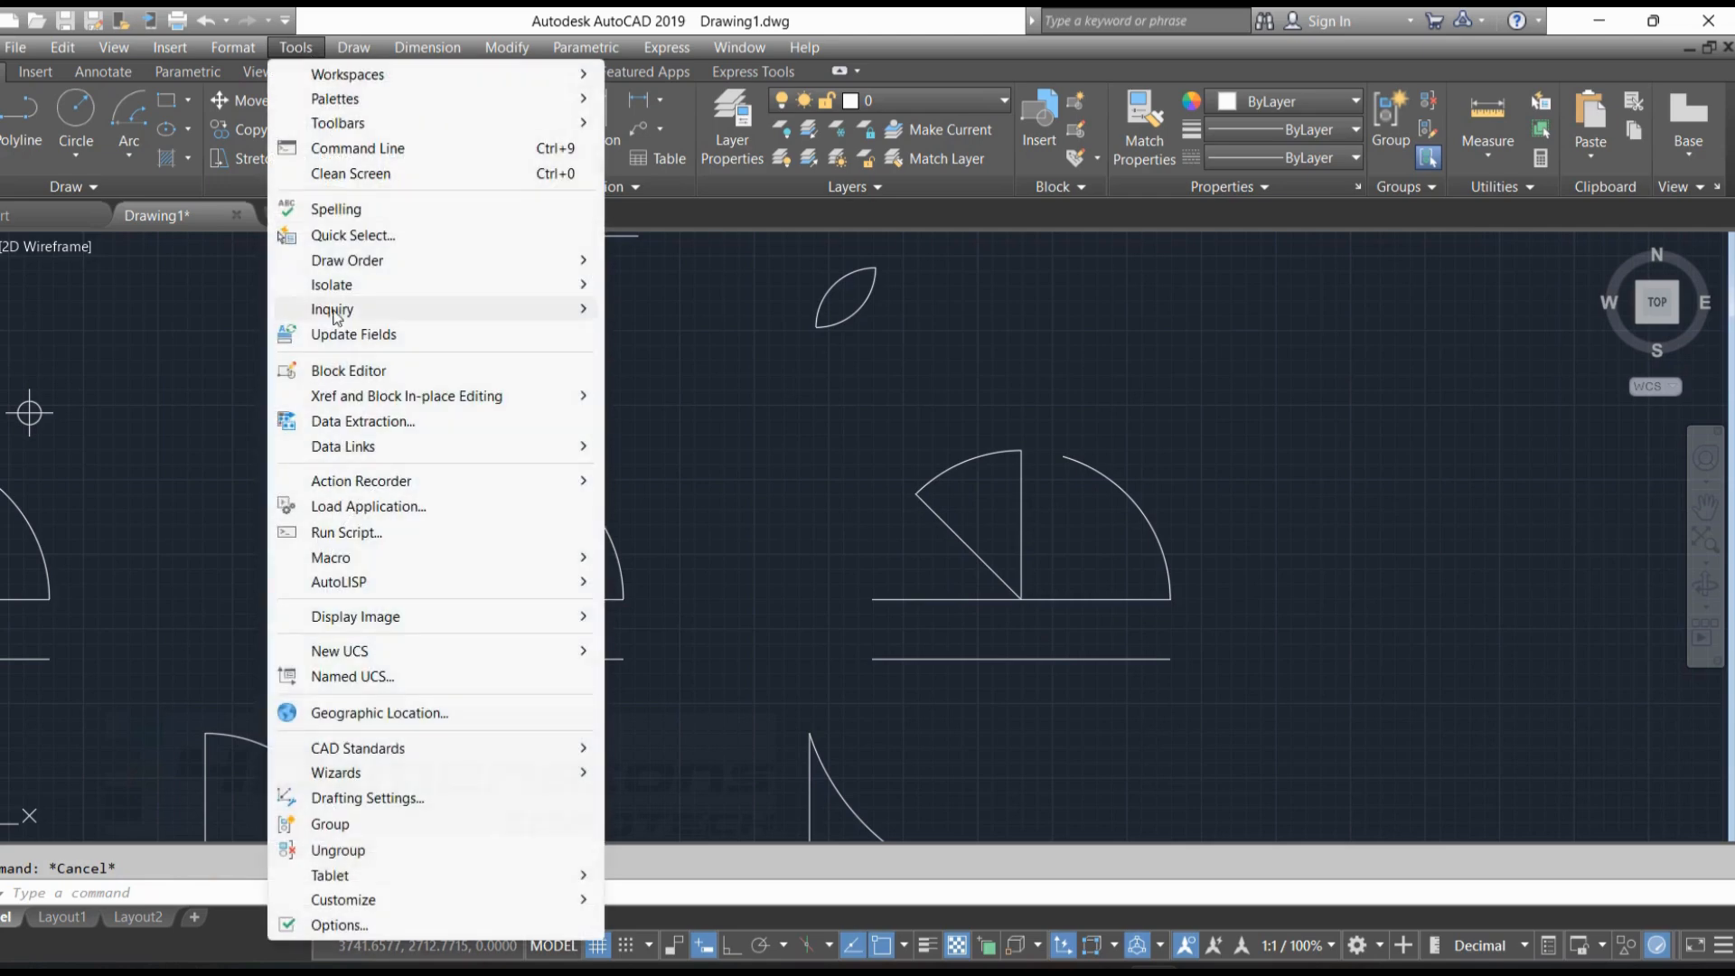
pyautogui.moveTo(371, 309)
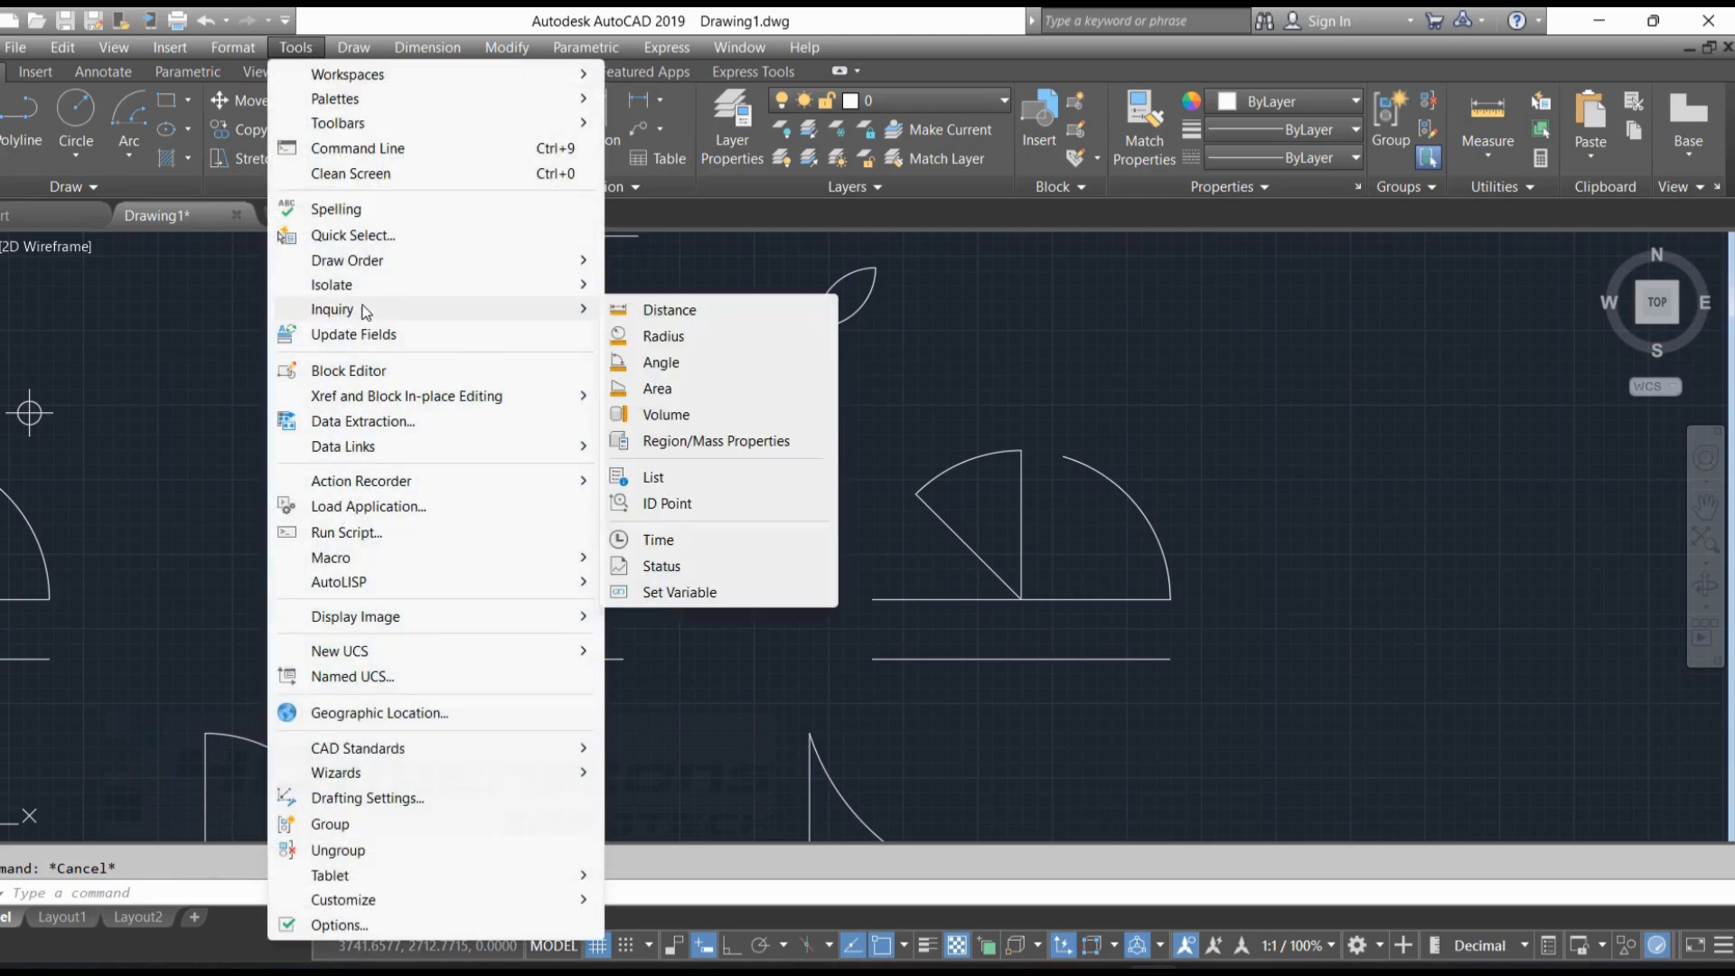
pyautogui.click(668, 364)
pyautogui.click(969, 552)
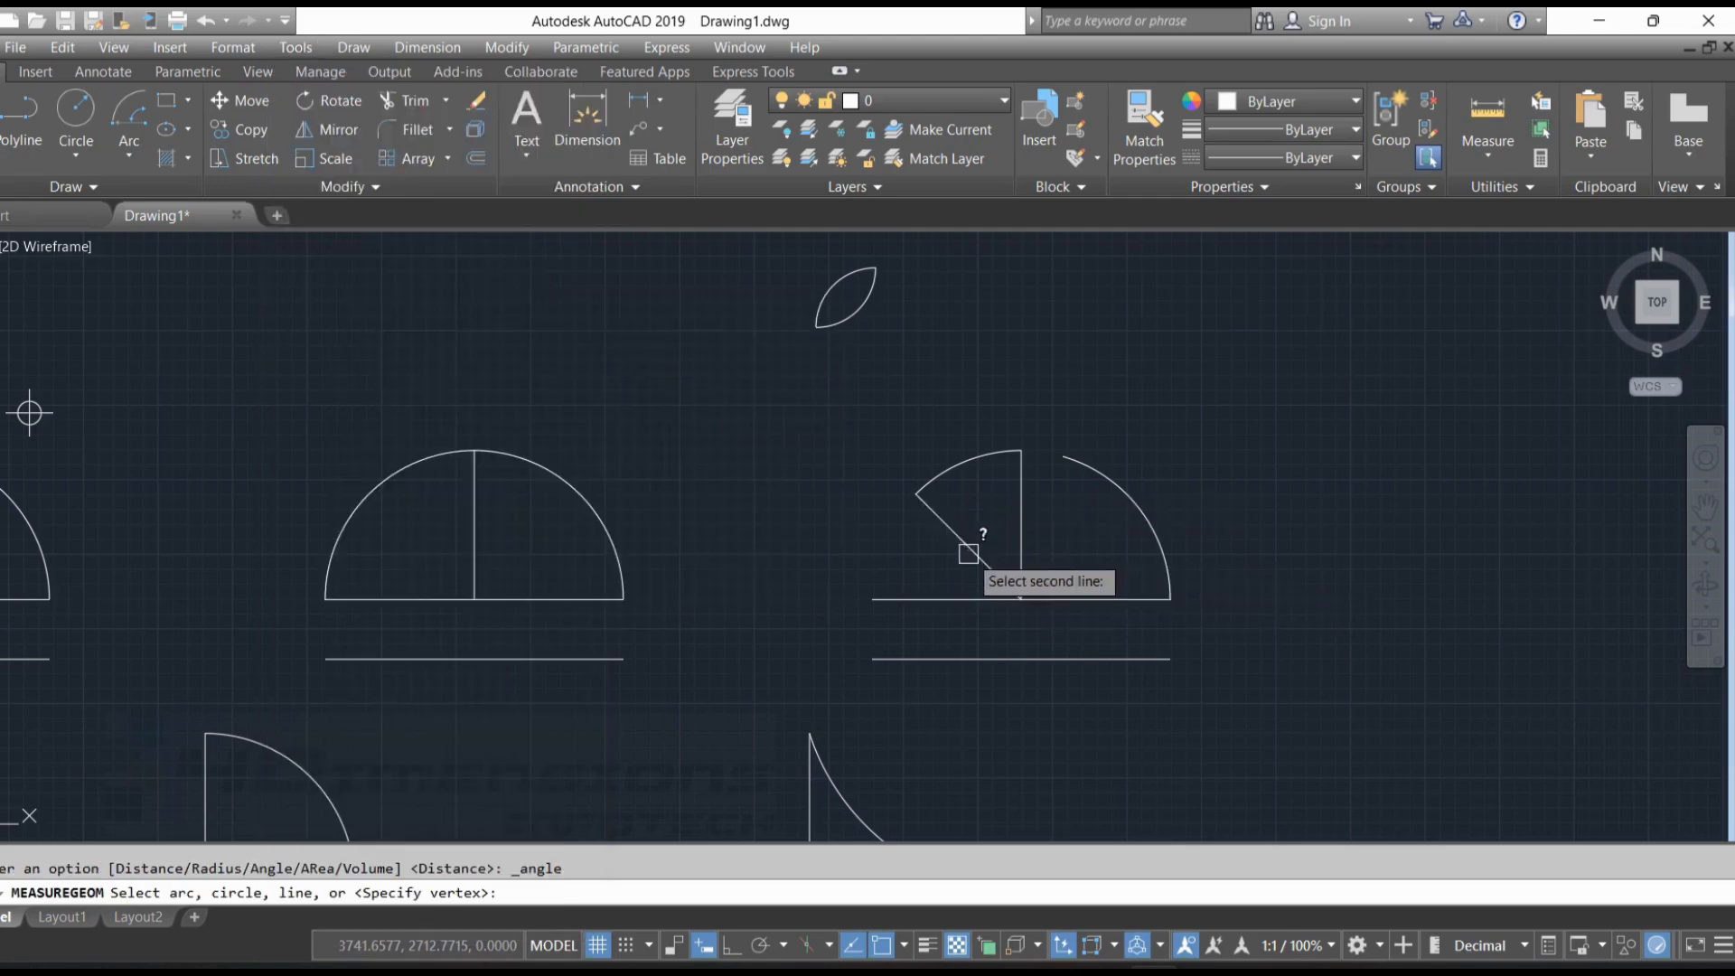
pyautogui.click(1020, 521)
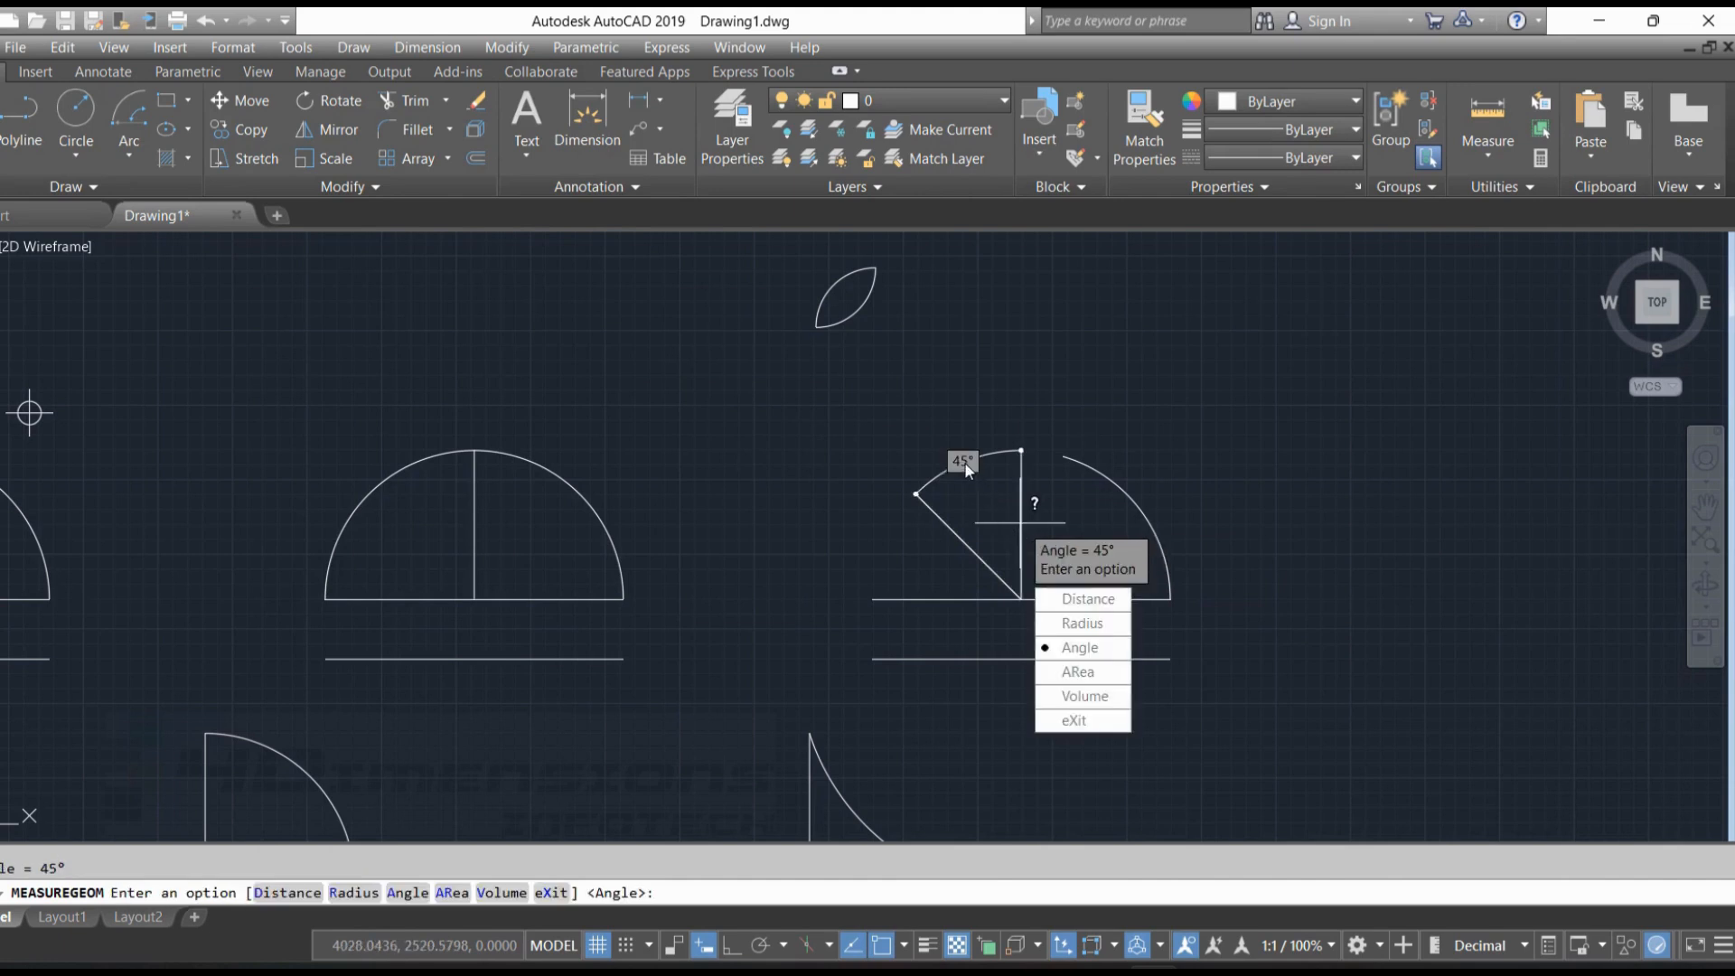
pyautogui.press('Escape')
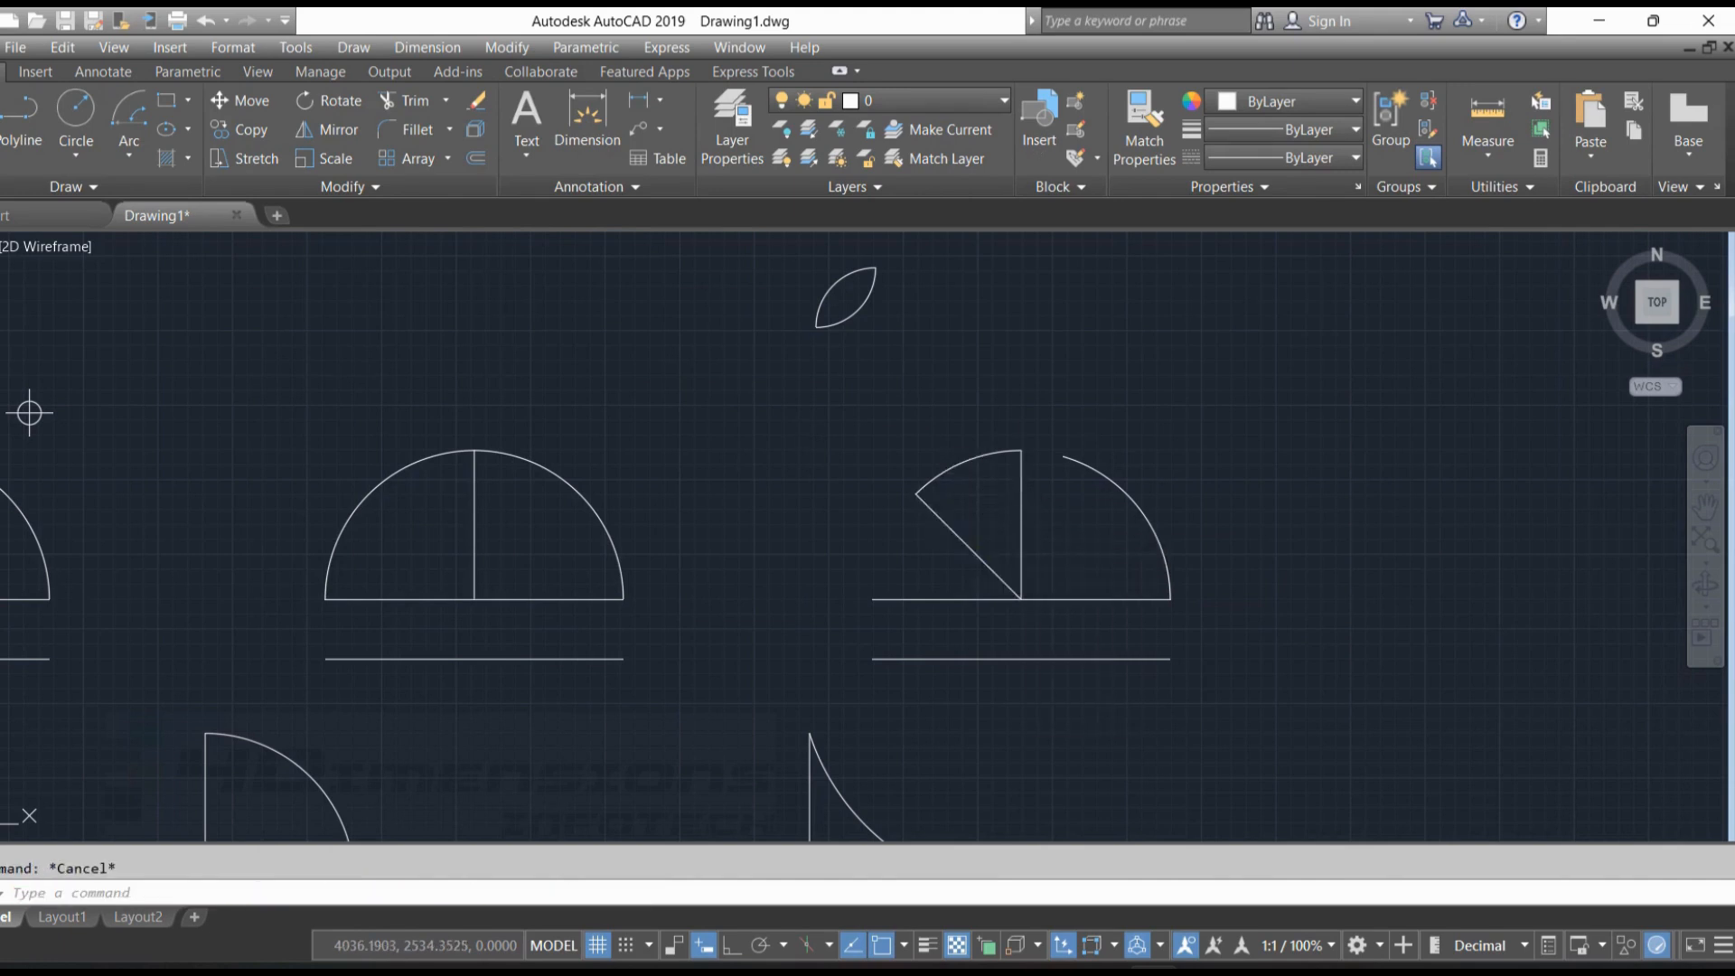
# Delete the slanted helper line from the third figure
pyautogui.click(974, 552)
pyautogui.press('Delete')
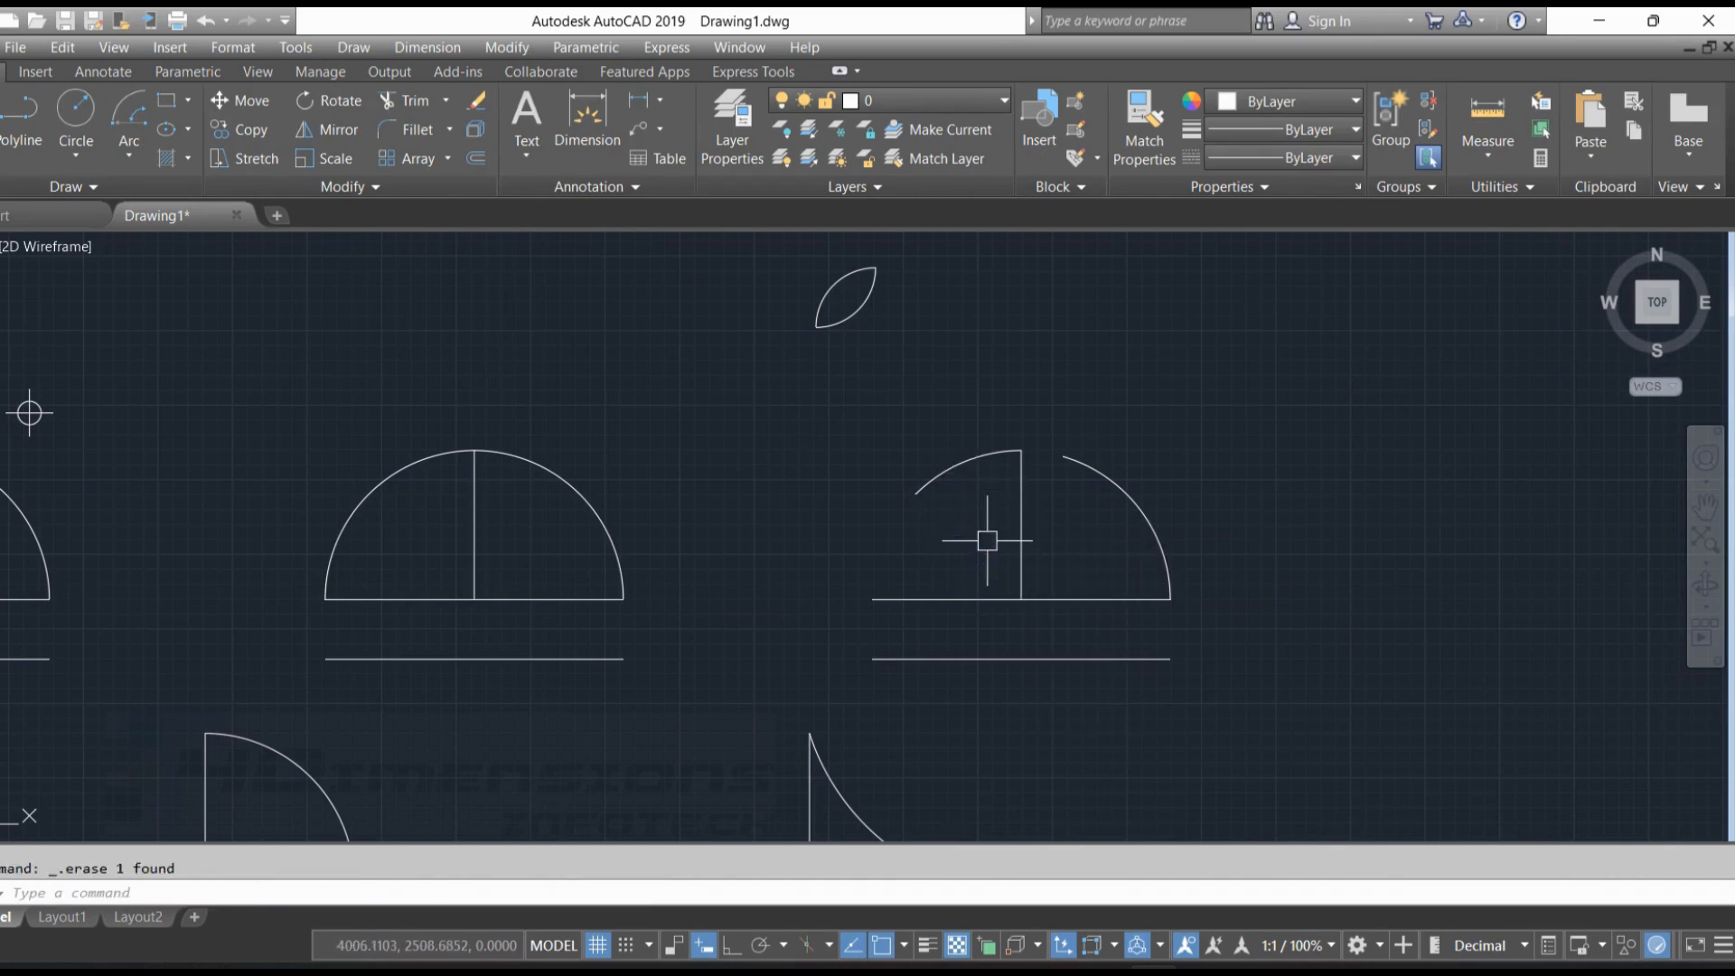
# Draw a Center, Start, Length arc on the first lower-row figure, centred at the vertical's base and starting at its top, with chord length 120
pyautogui.click(130, 156)
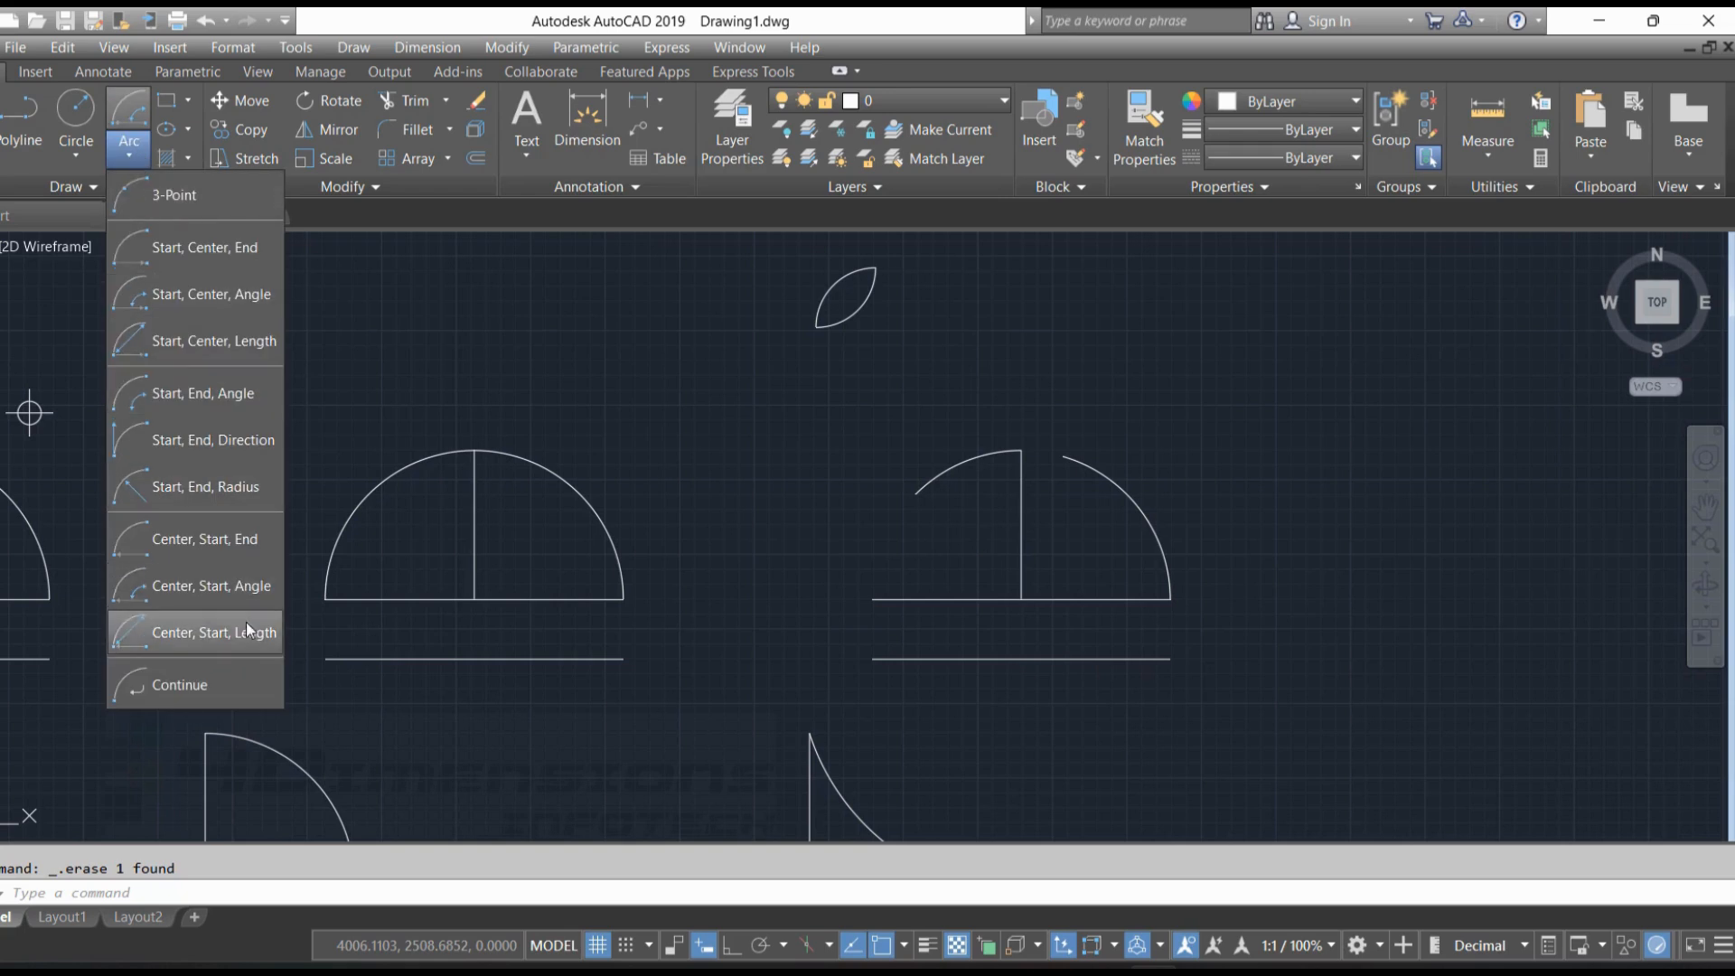
pyautogui.click(211, 636)
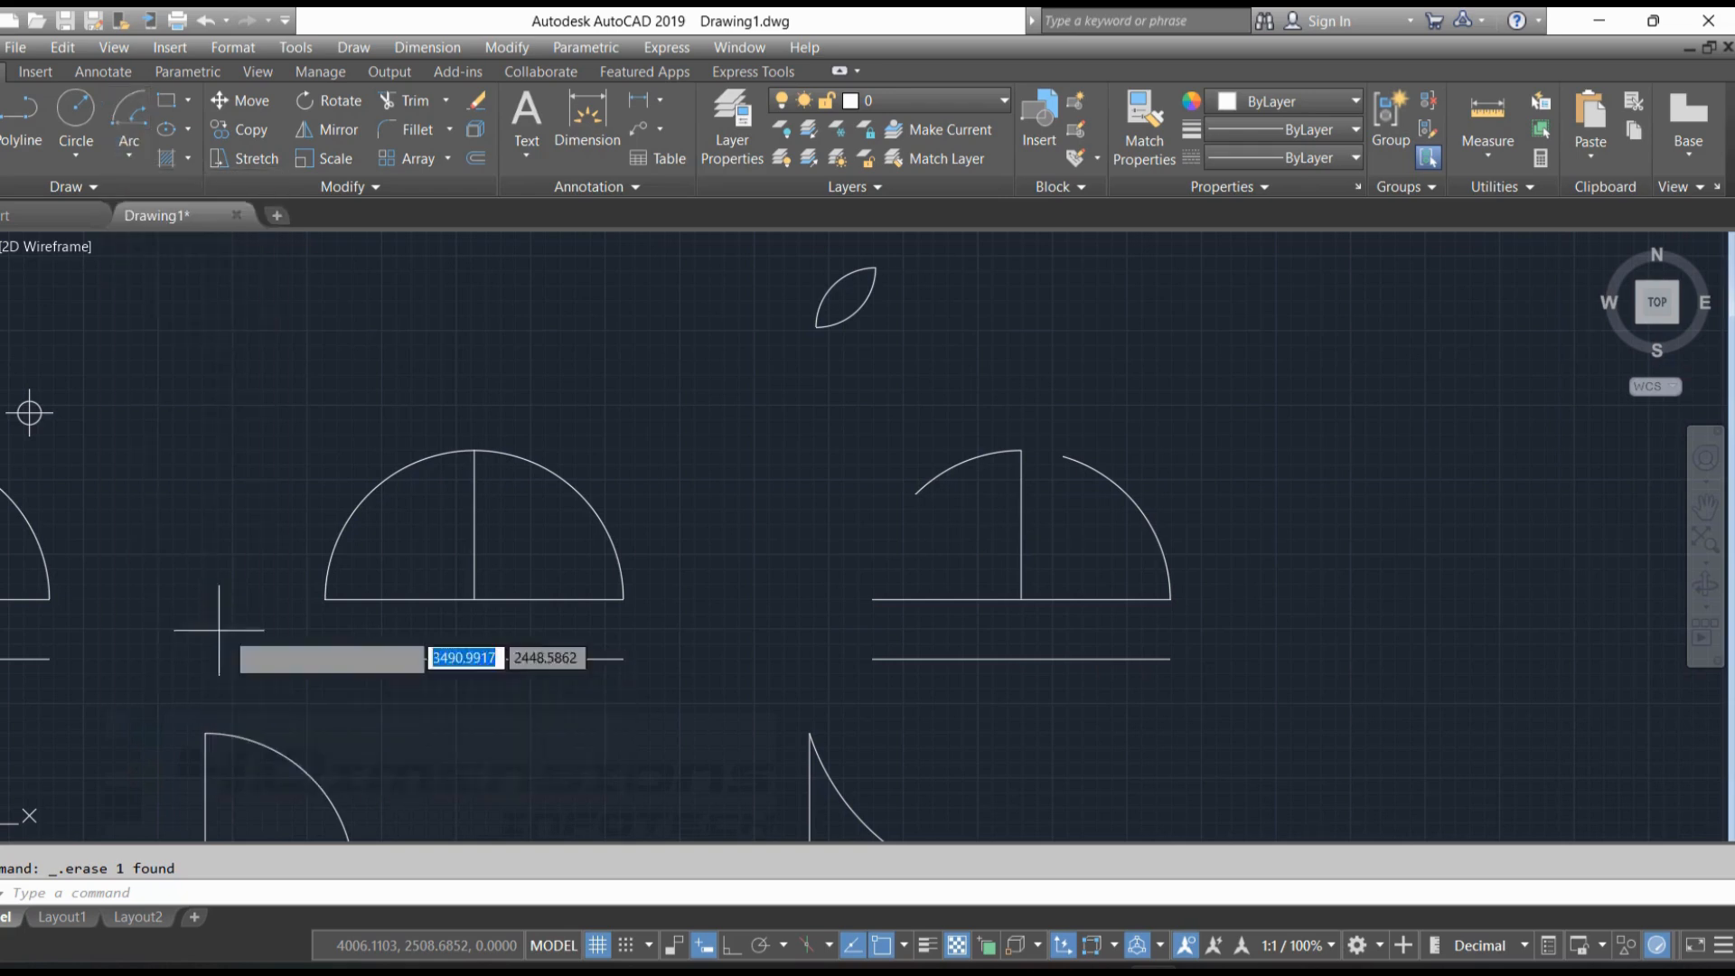
pyautogui.moveTo(221, 620)
pyautogui.mouseDown(button='middle')
pyautogui.moveTo(414, 462)
pyautogui.moveTo(780, 542)
pyautogui.mouseUp(button='middle')
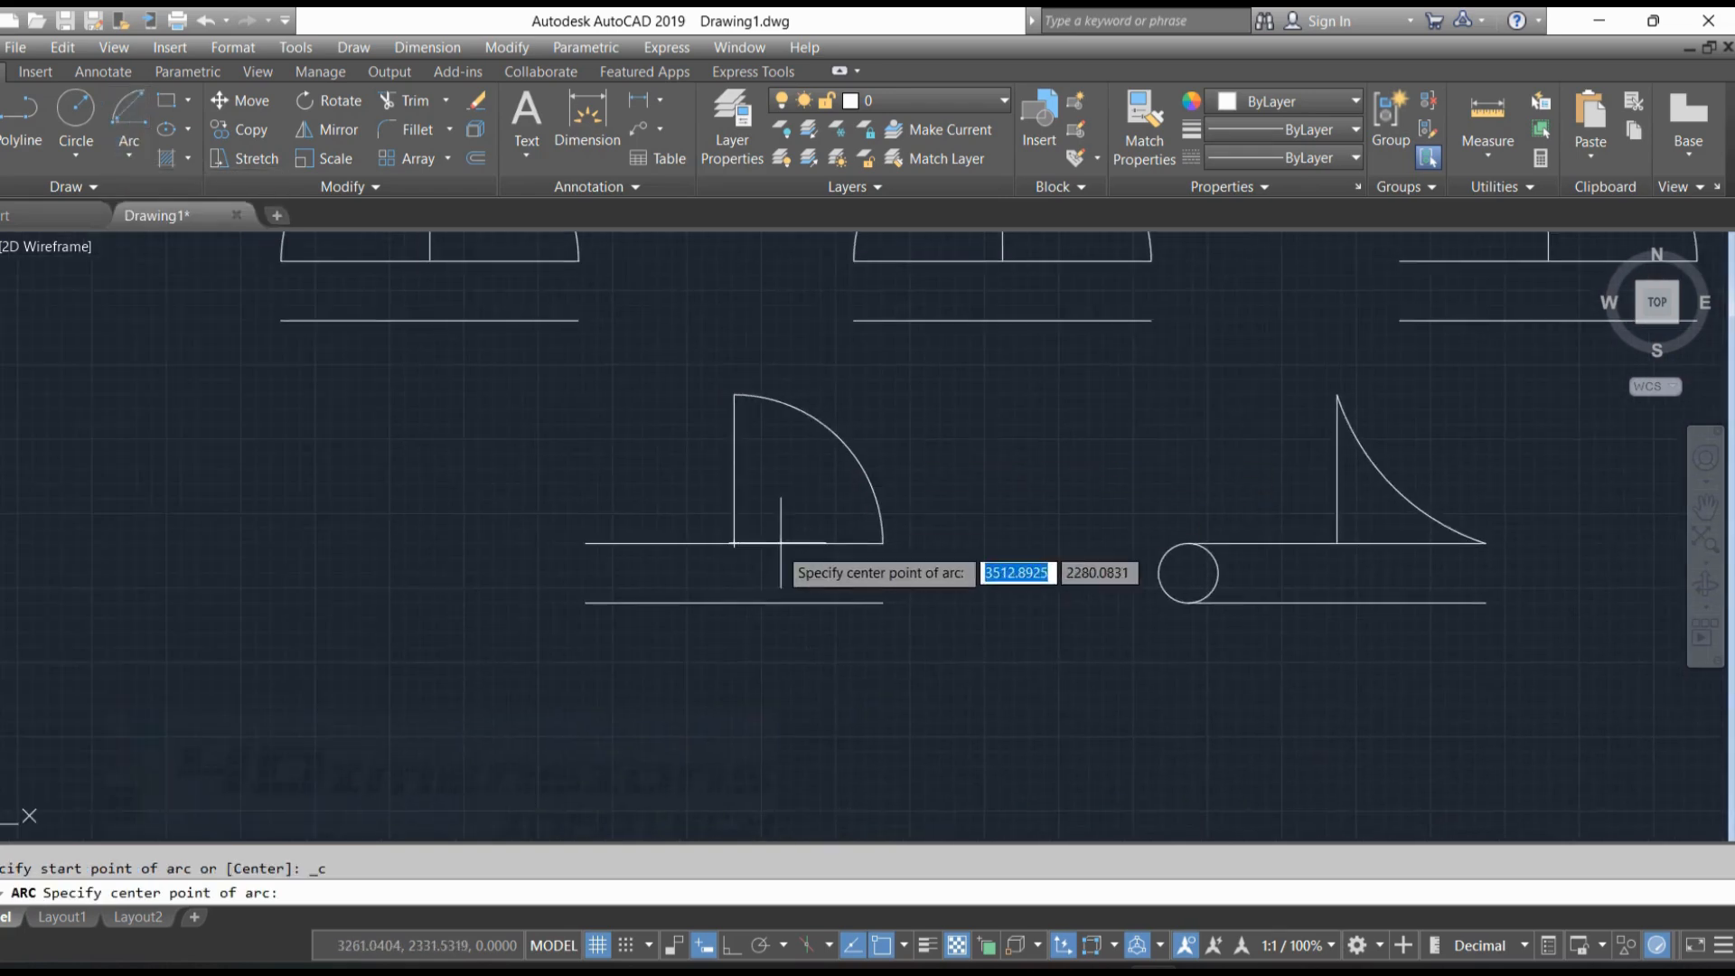
pyautogui.click(734, 543)
pyautogui.click(734, 395)
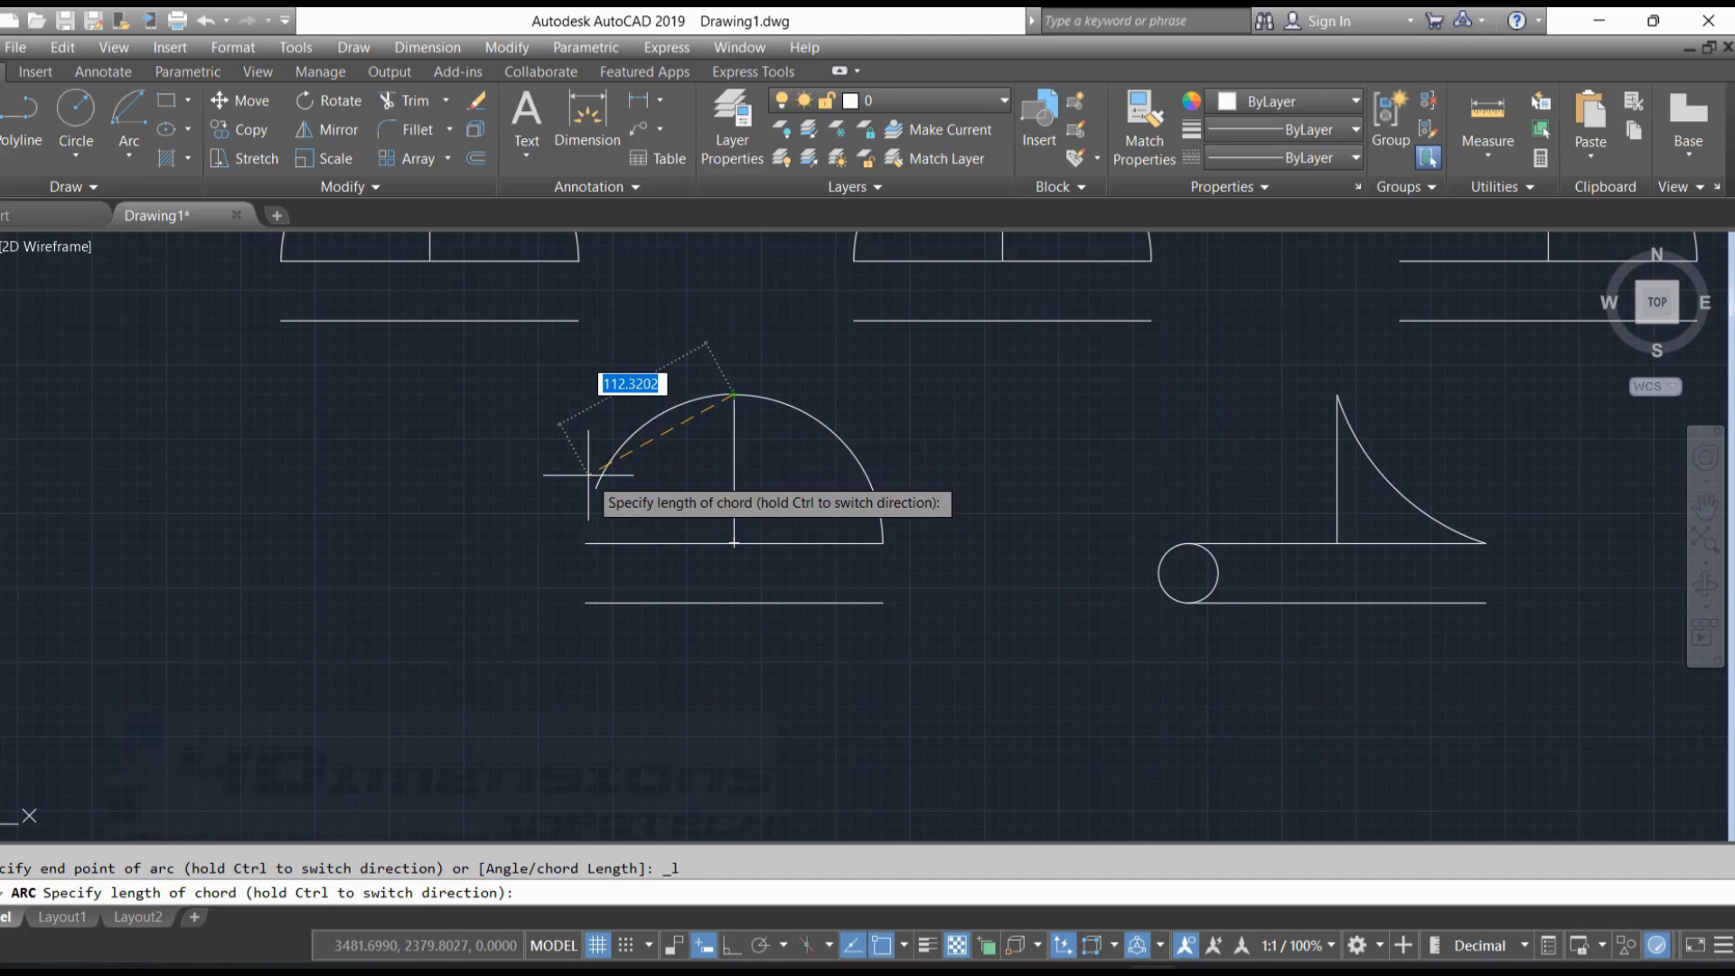
pyautogui.write('120')
pyautogui.press('Return')
pyautogui.press('Escape')
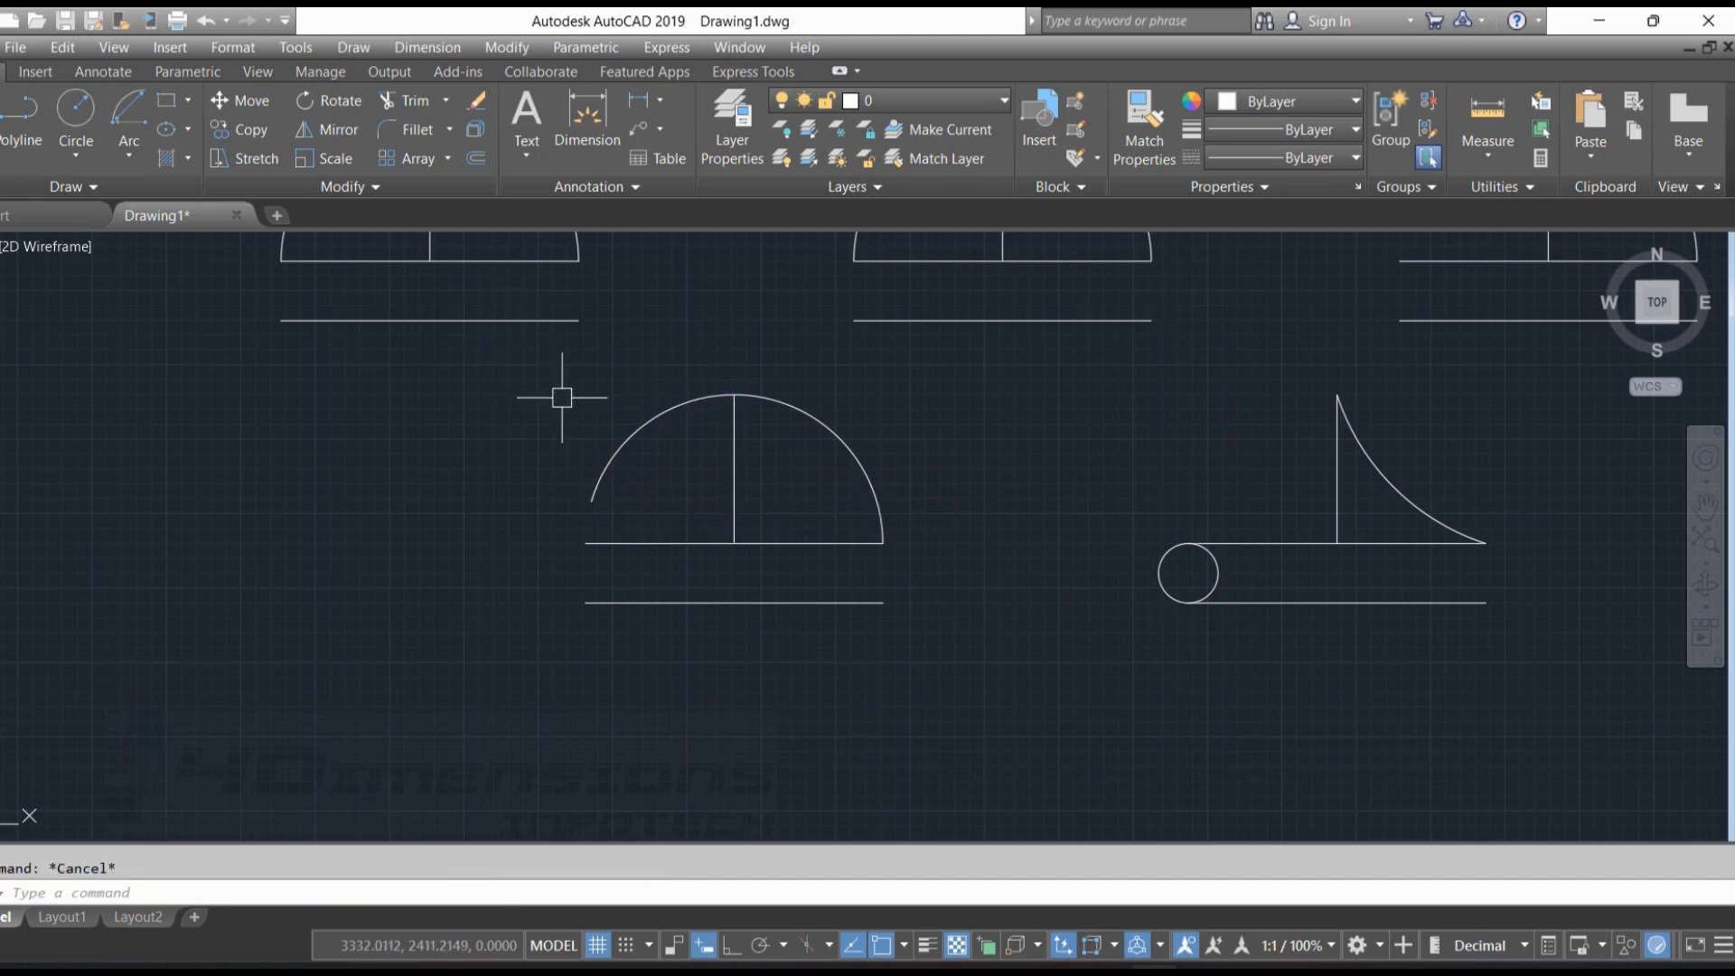
# Measure the new arc's chord from its free end to the top of the vertical line
pyautogui.rightClick(547, 362)
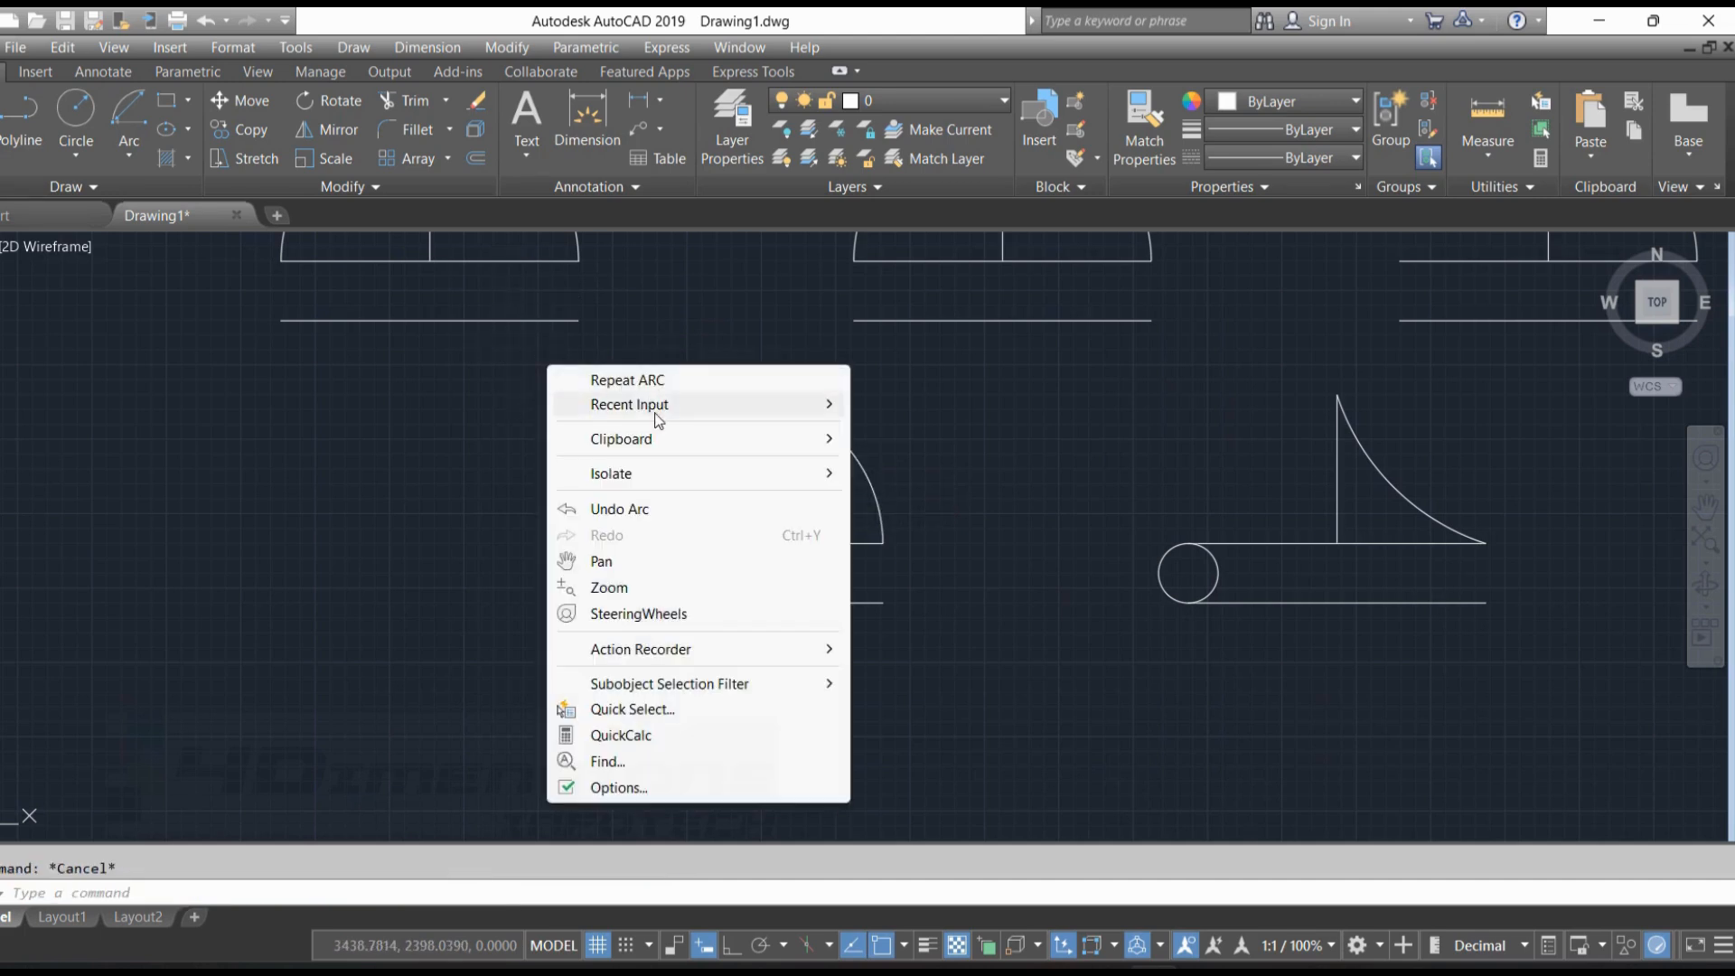
pyautogui.moveTo(696, 404)
pyautogui.click(903, 477)
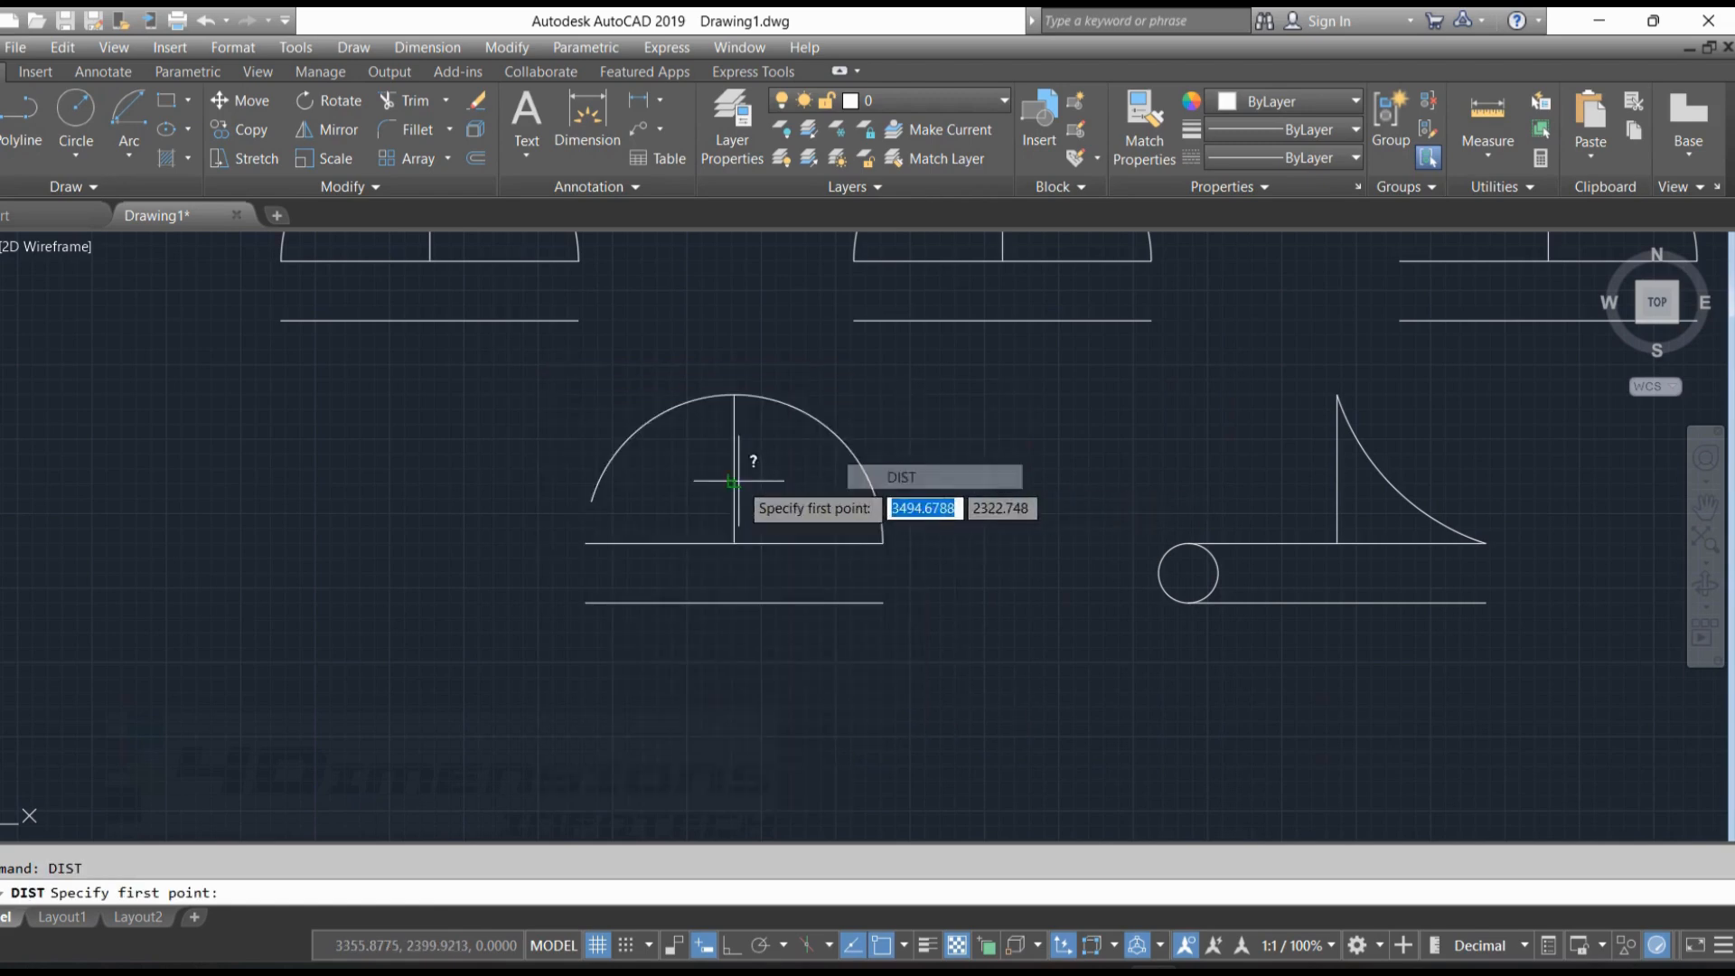
pyautogui.click(591, 498)
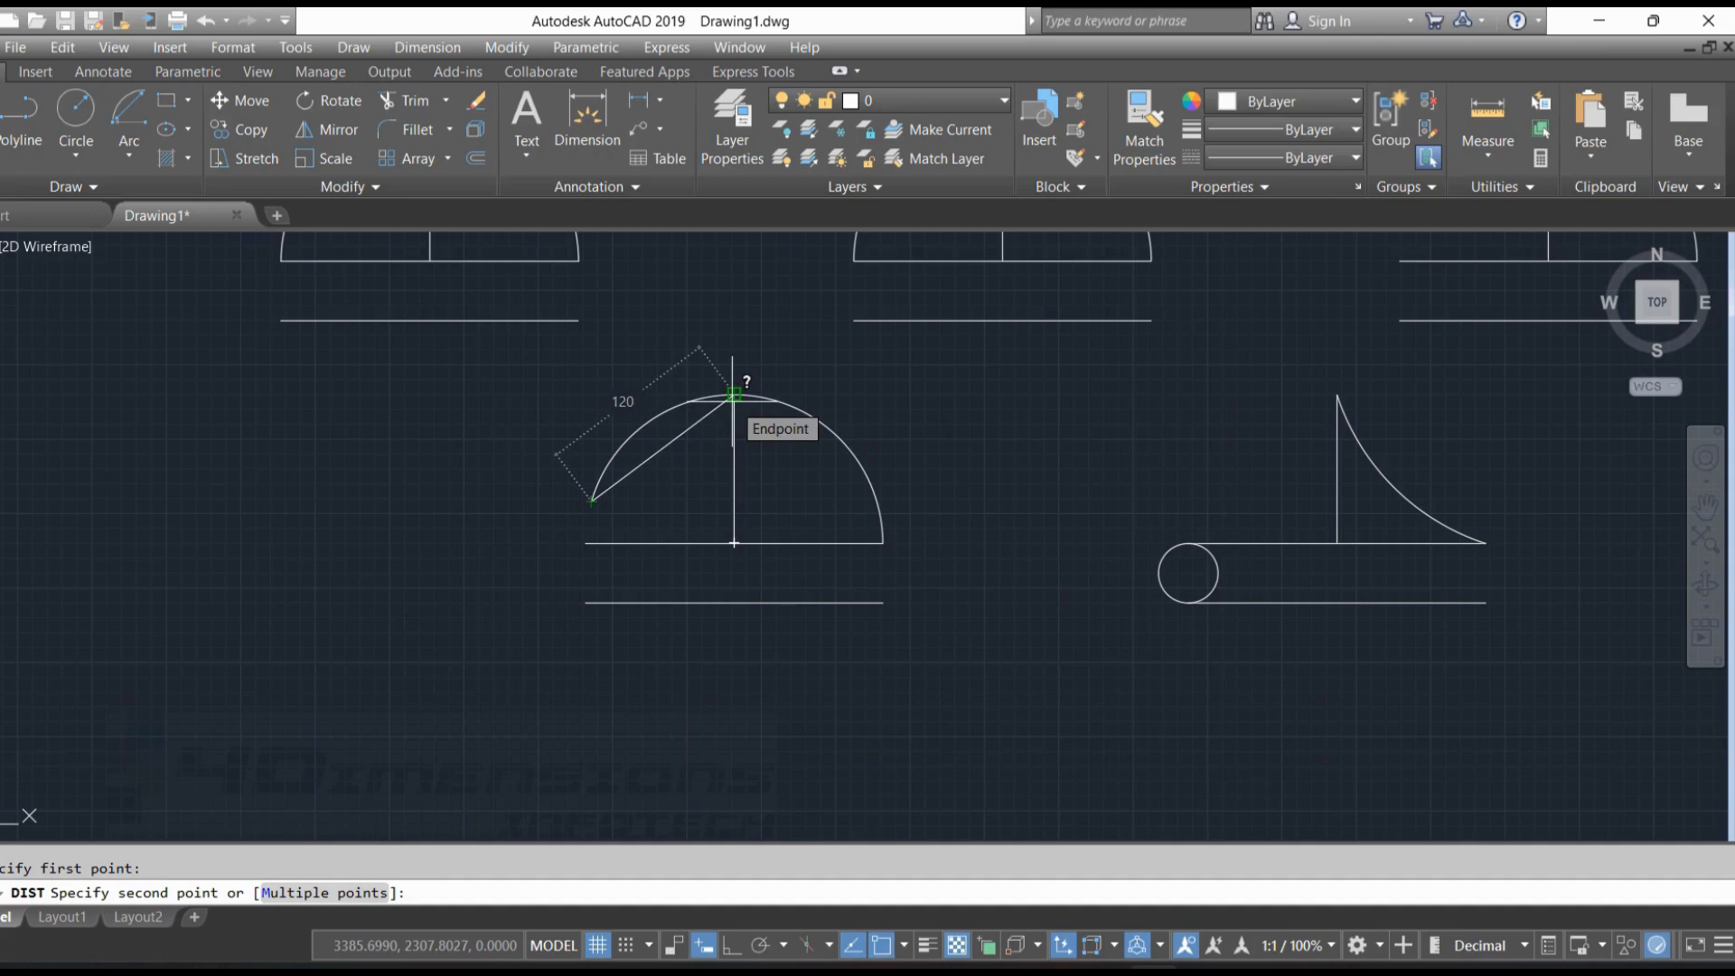
# Draw a chain of three connected Continue arcs from the free end of the 120-chord arc, forming a freehand S-shaped curve
pyautogui.click(129, 152)
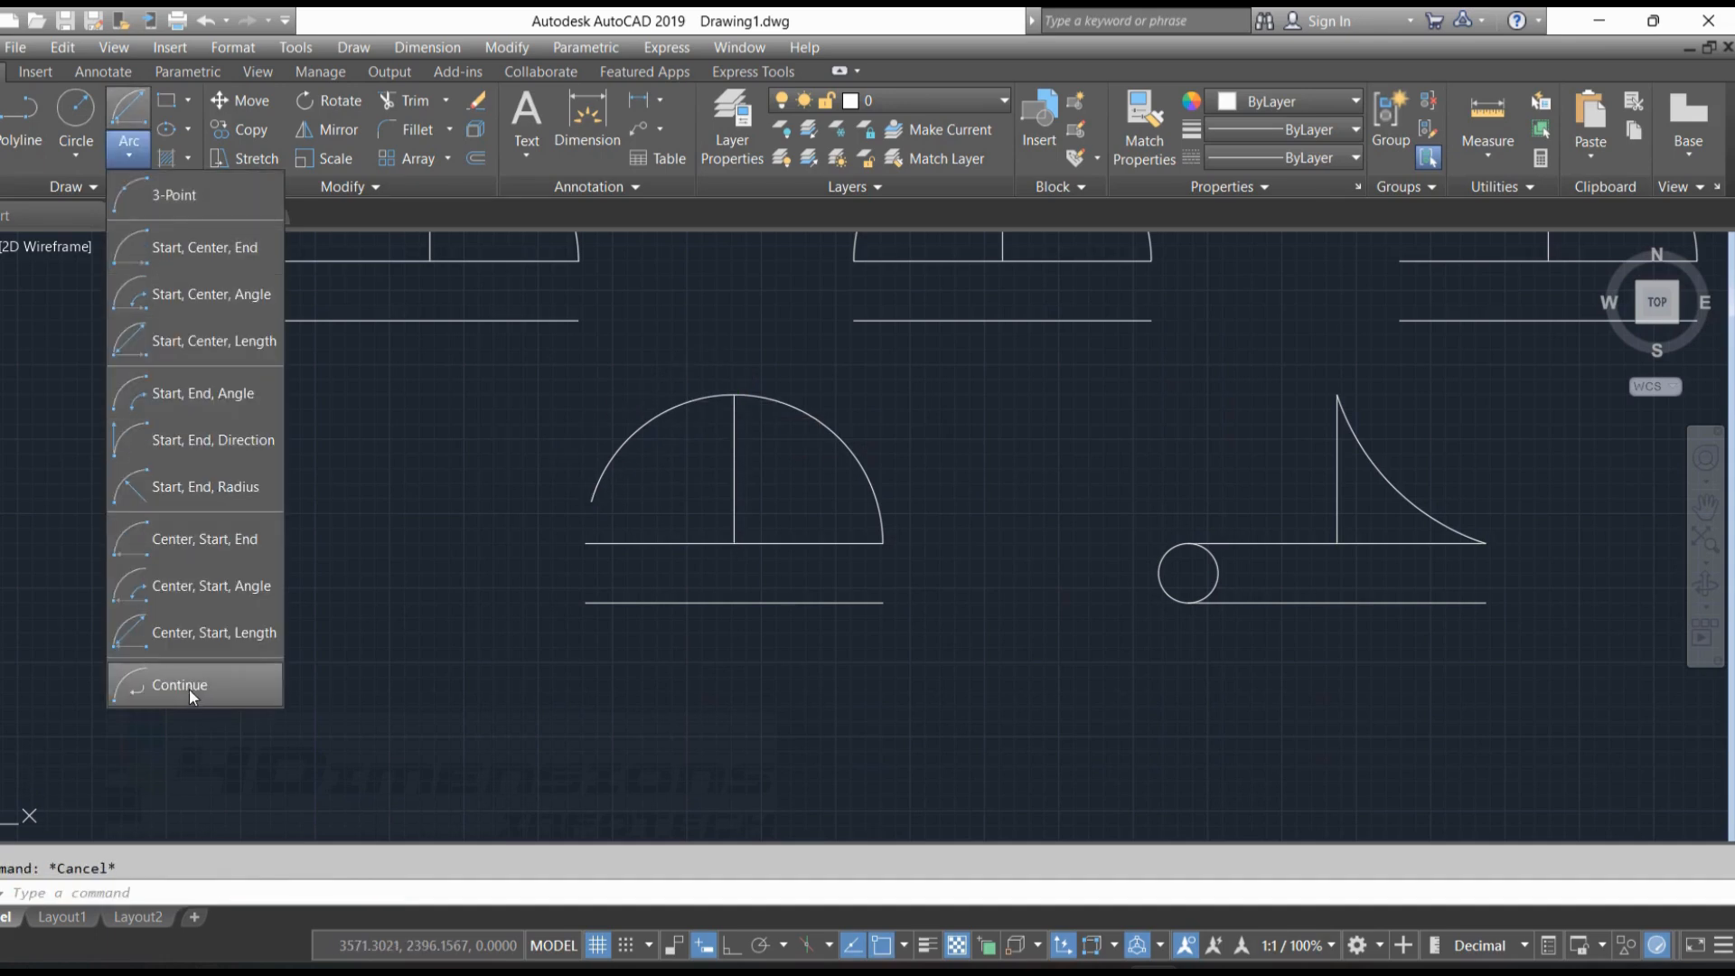
pyautogui.click(186, 686)
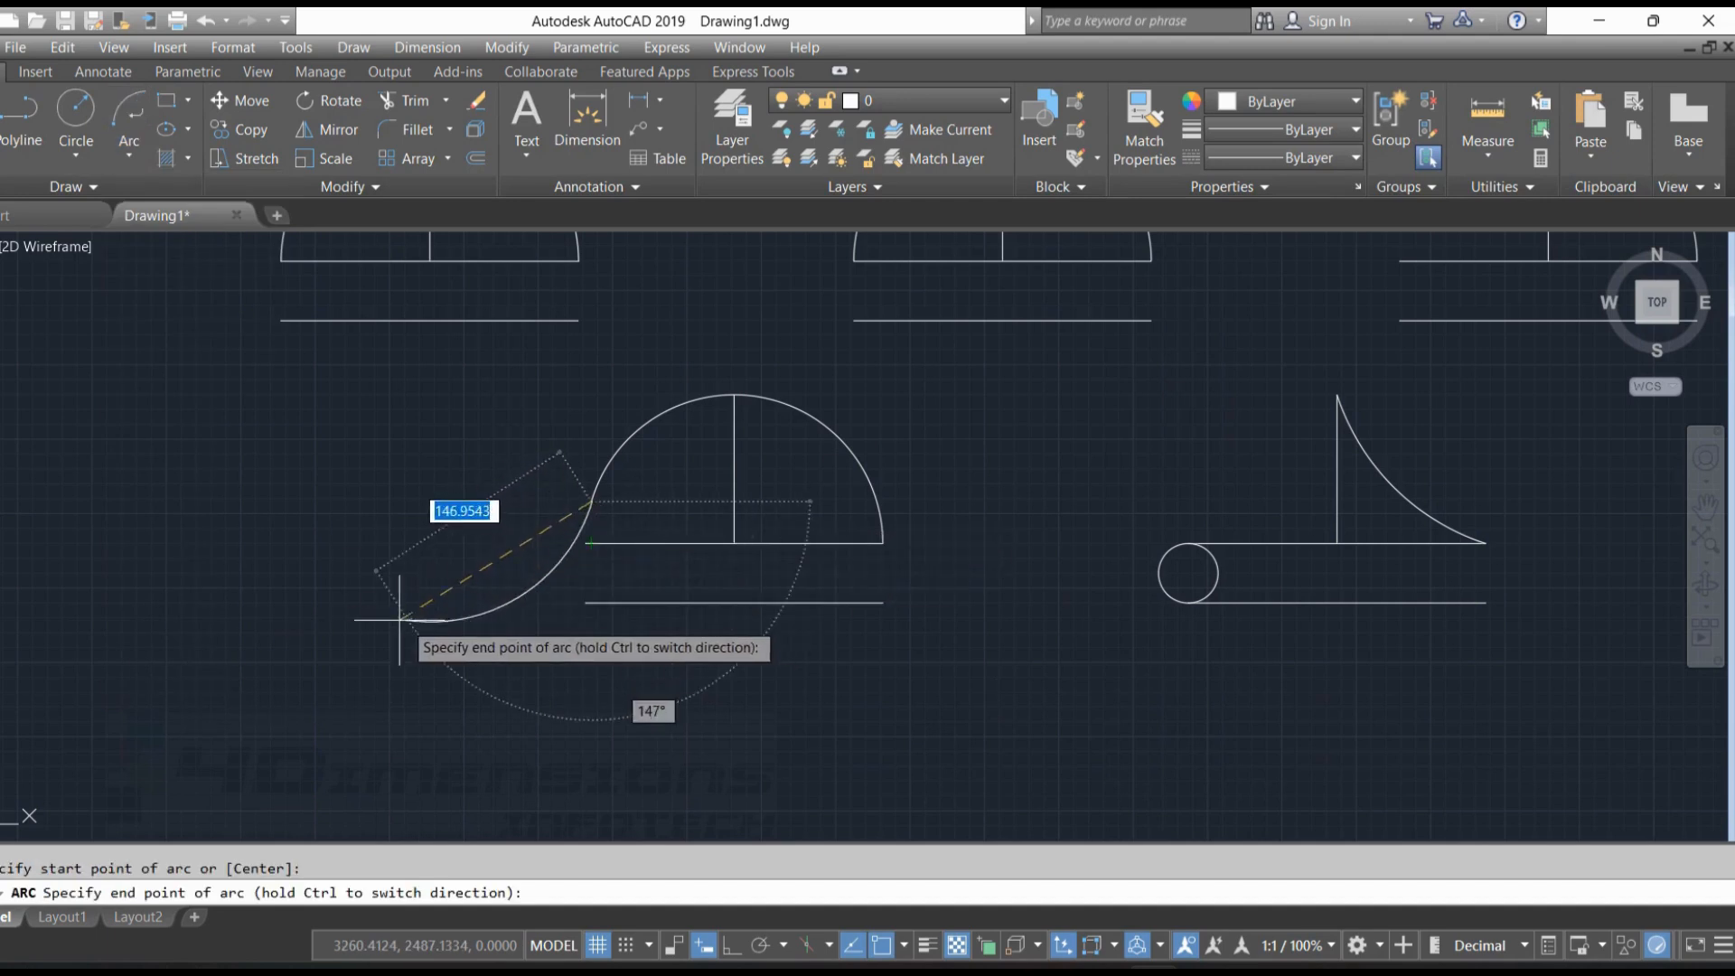
pyautogui.click(361, 453)
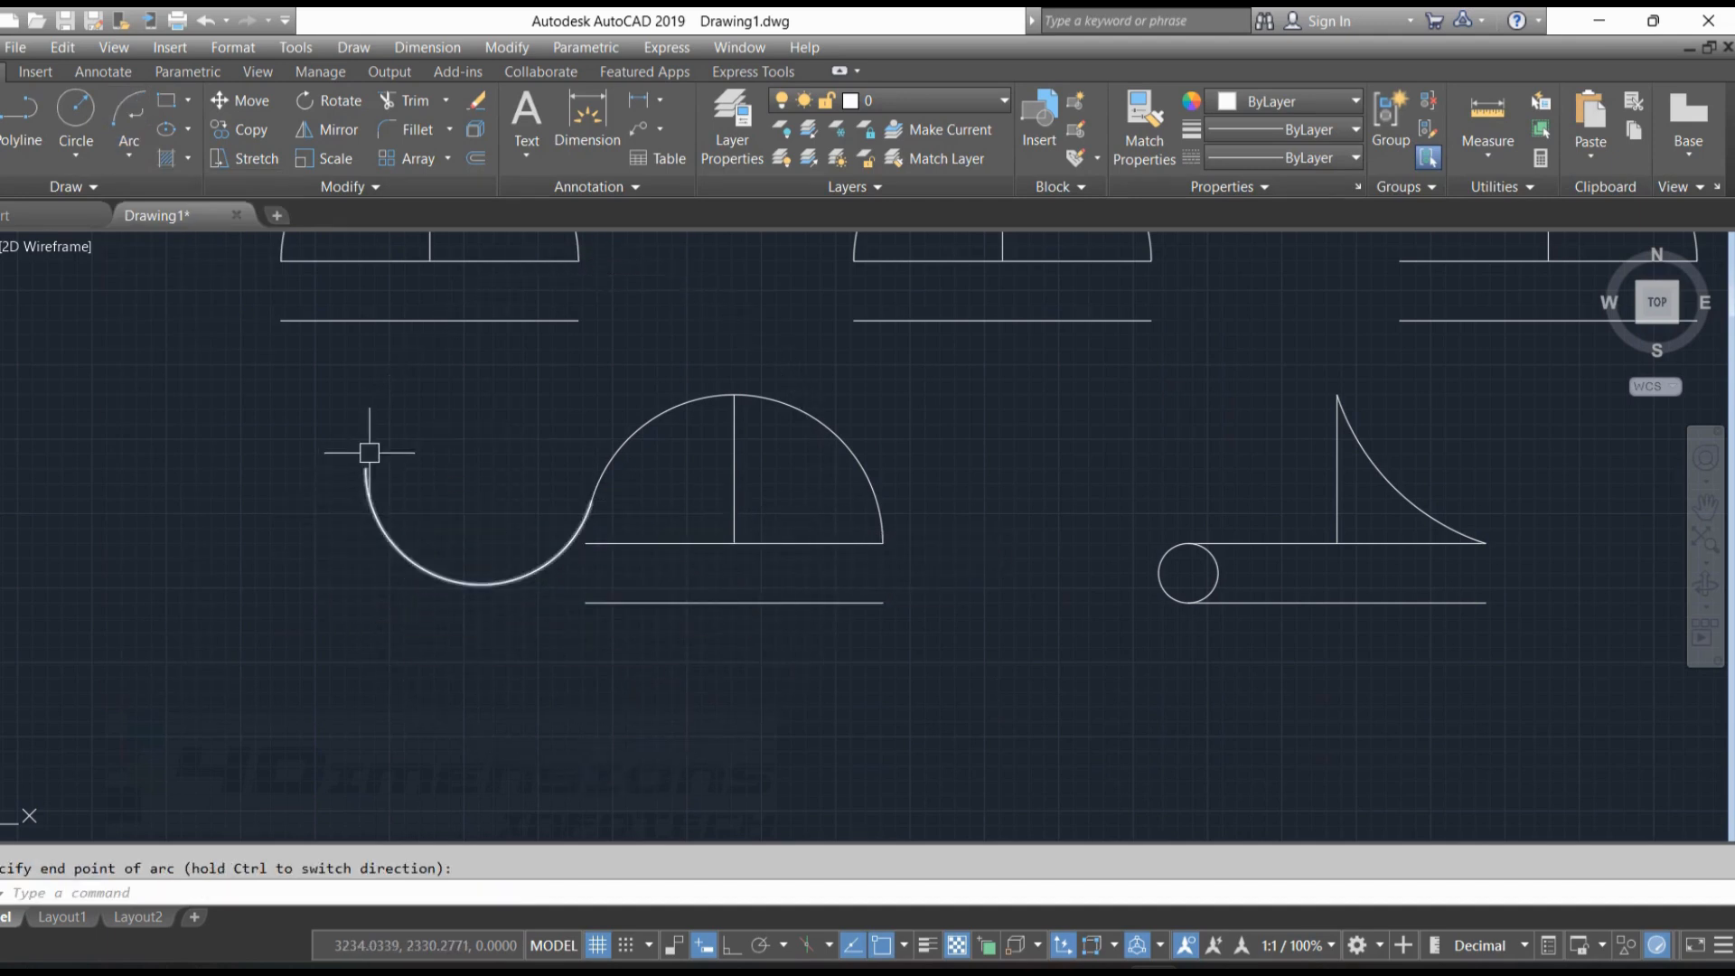
pyautogui.rightClick(315, 367)
pyautogui.moveTo(459, 415)
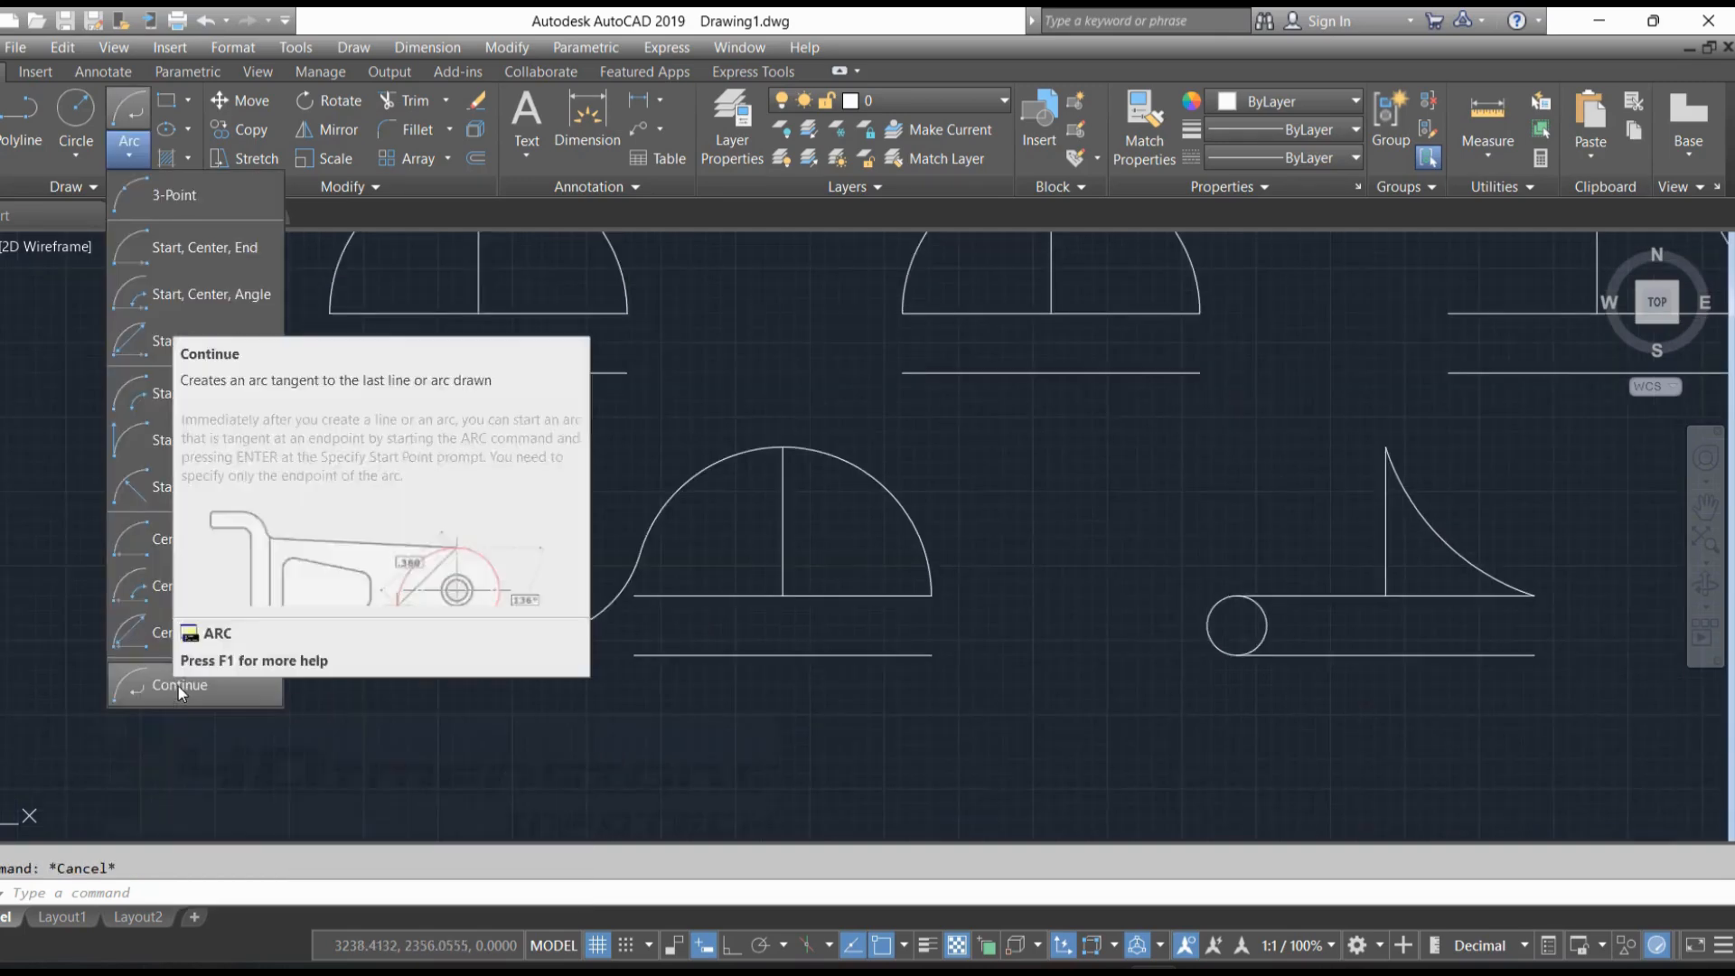
pyautogui.click(177, 686)
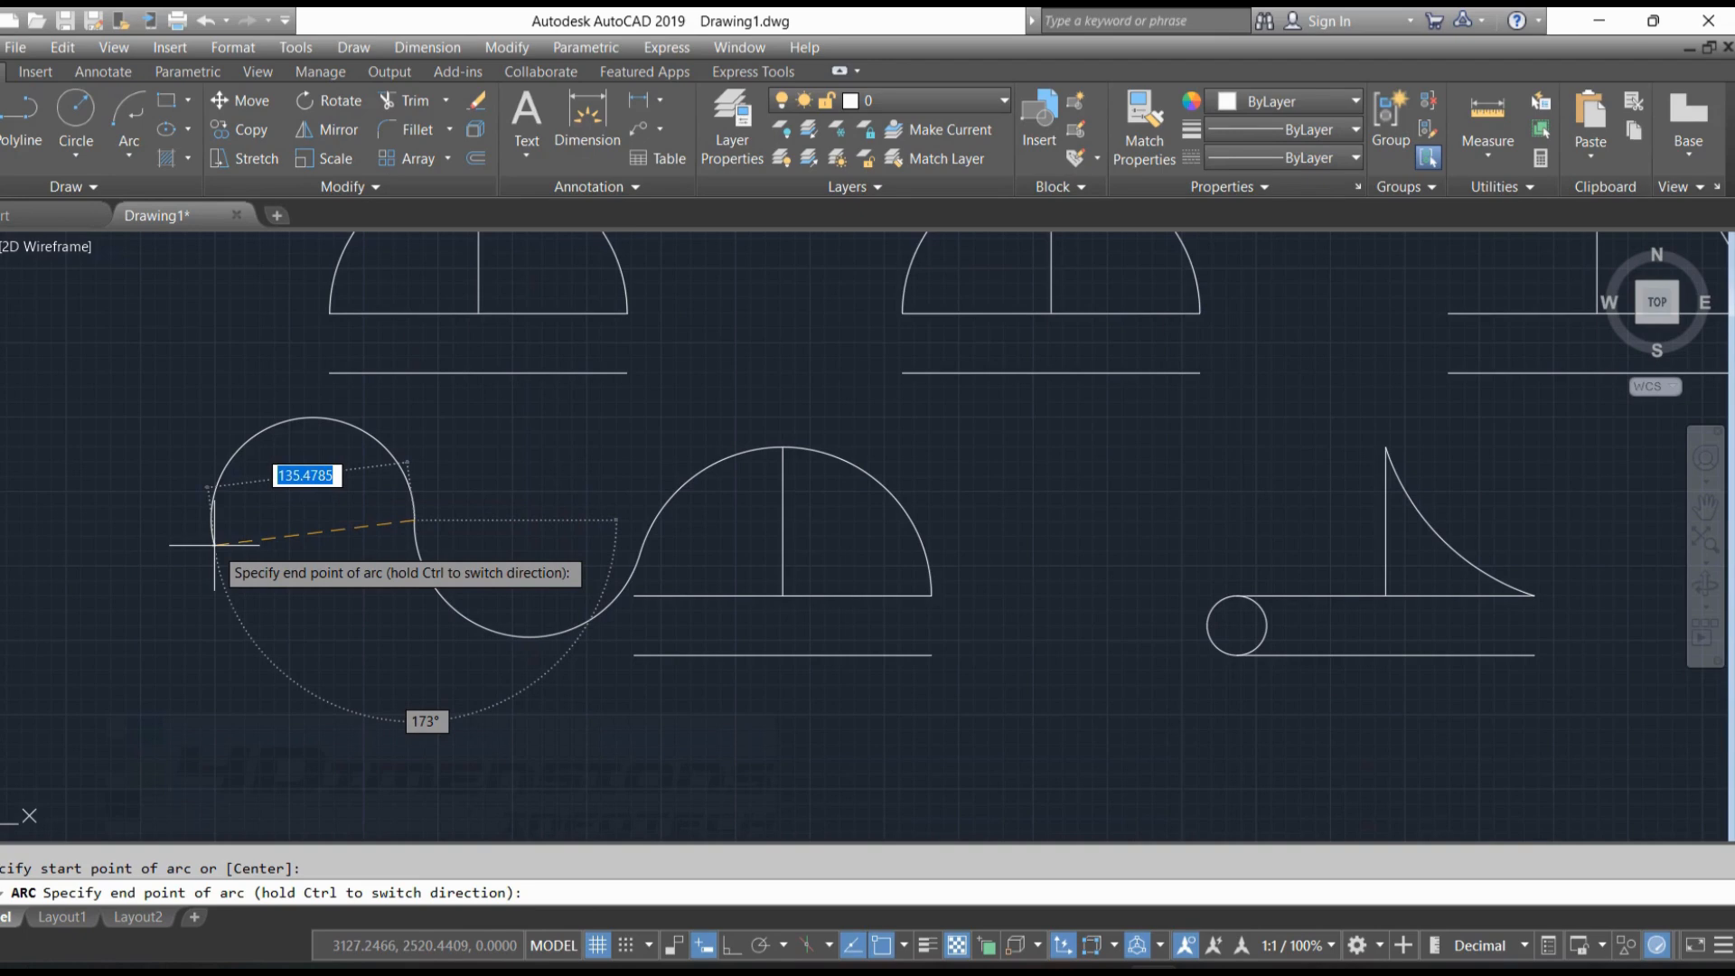
pyautogui.click(291, 479)
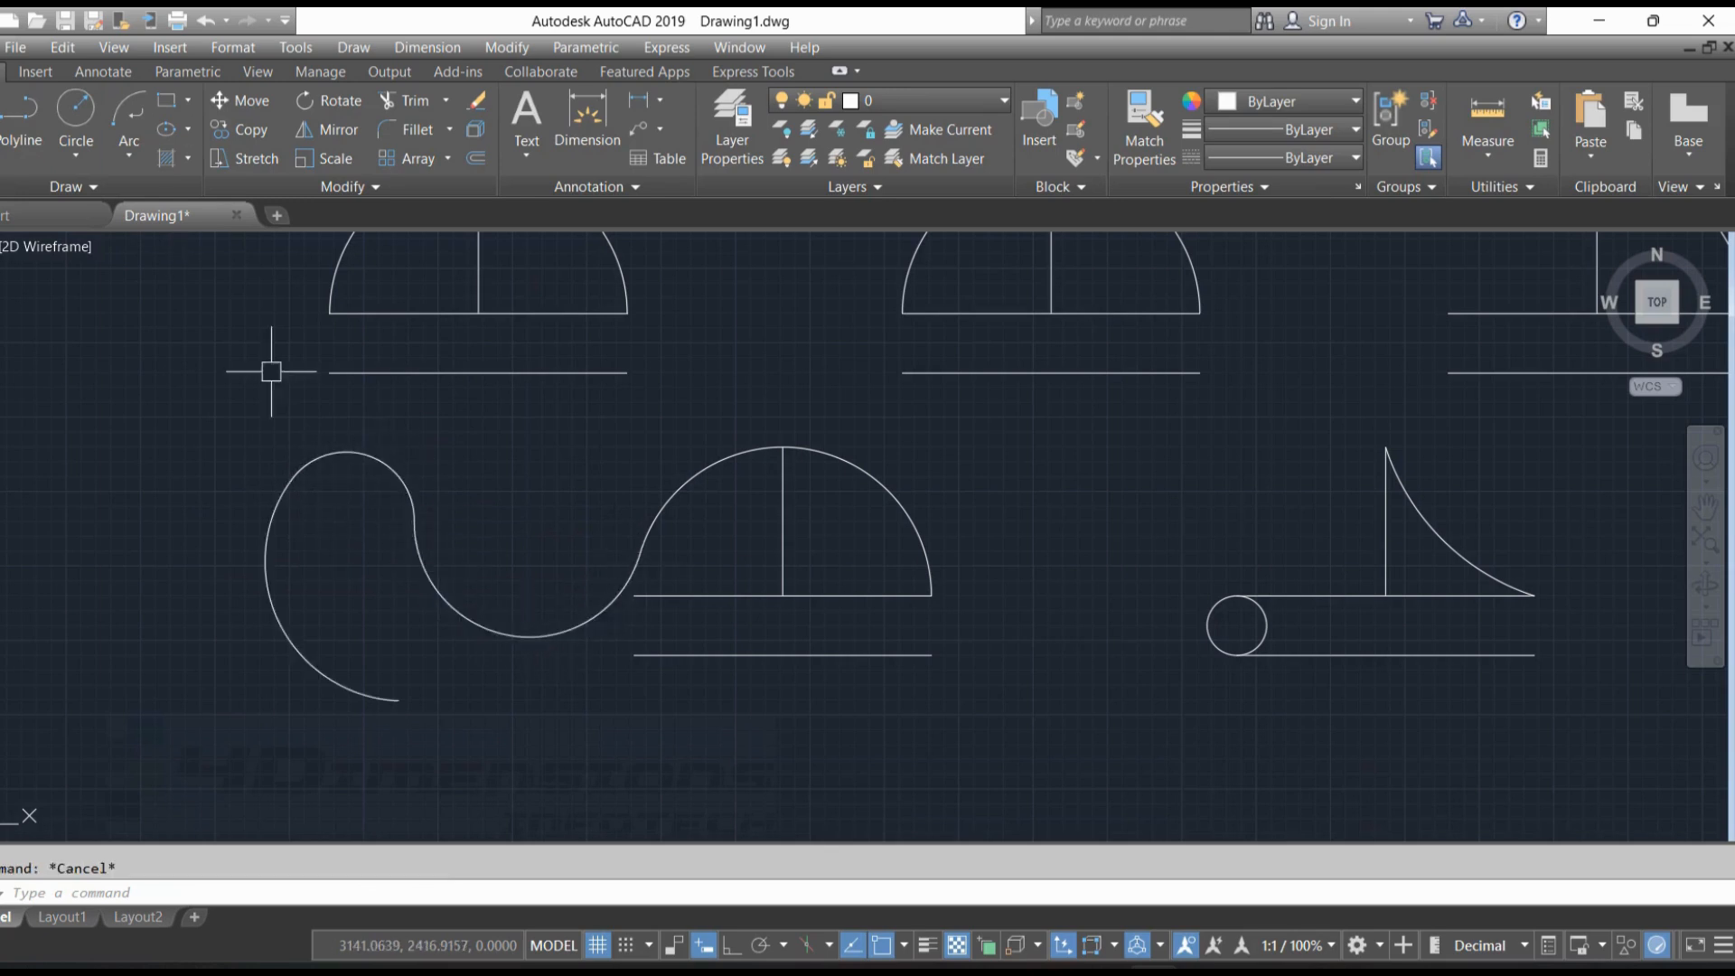
pyautogui.click(129, 154)
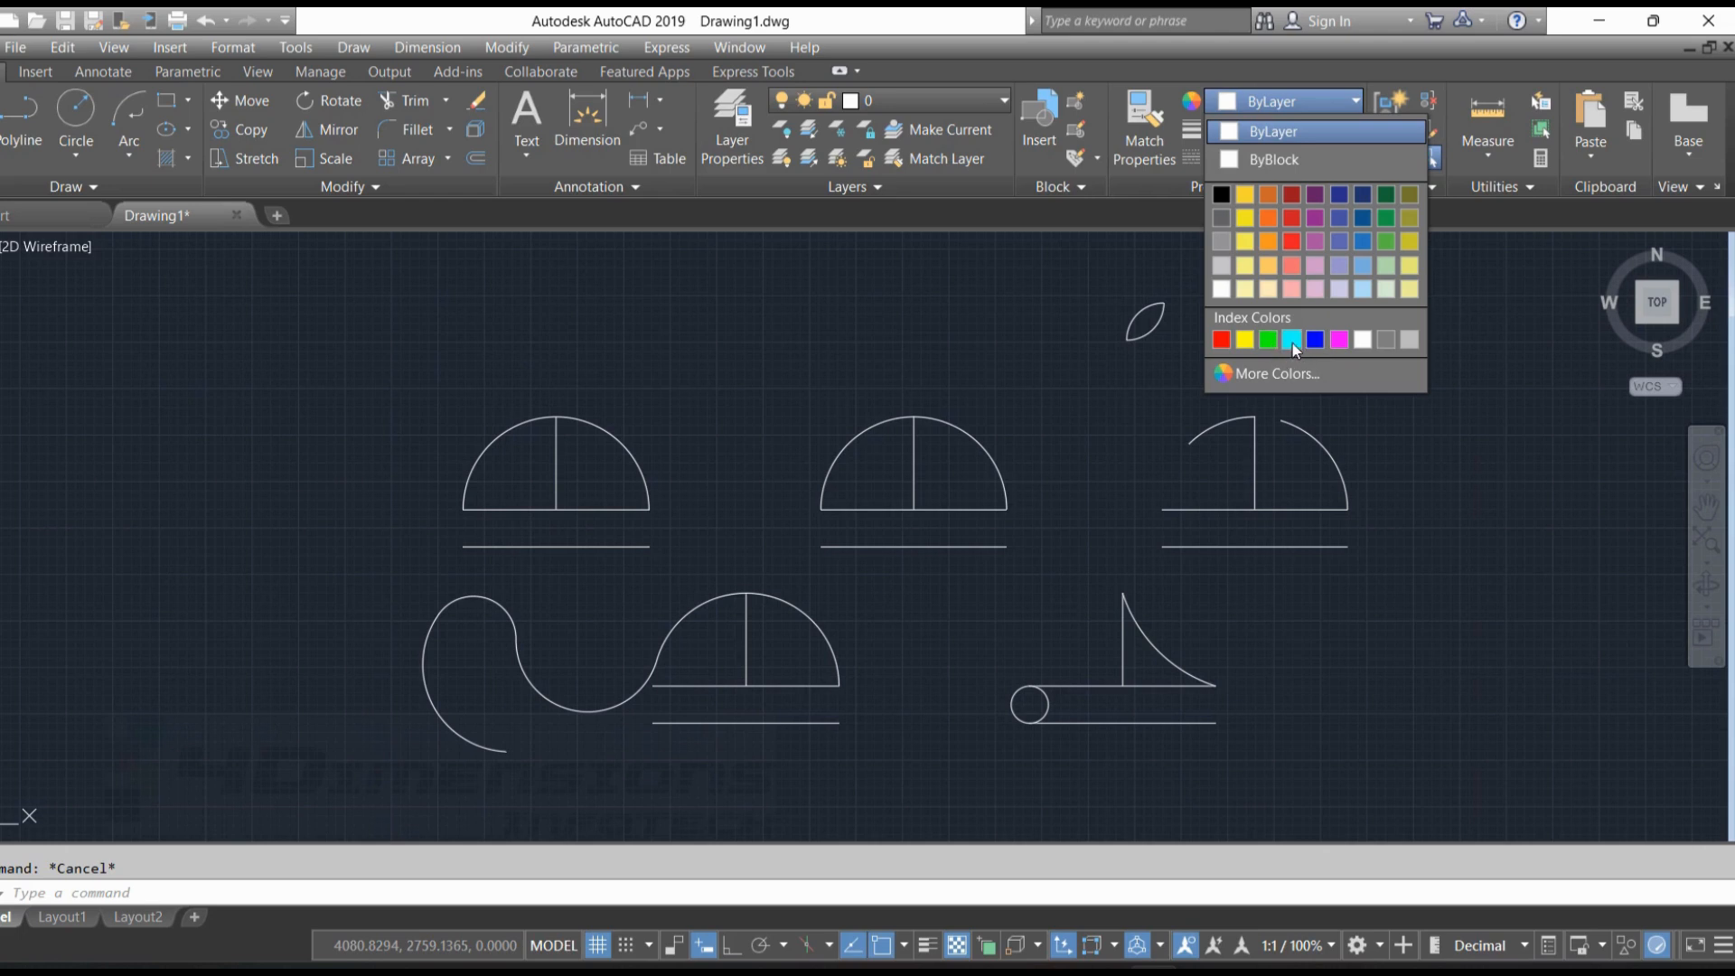
# Set the current object colour to Yellow and place three points in the empty area above and beside the first upper-row figure
pyautogui.click(1243, 341)
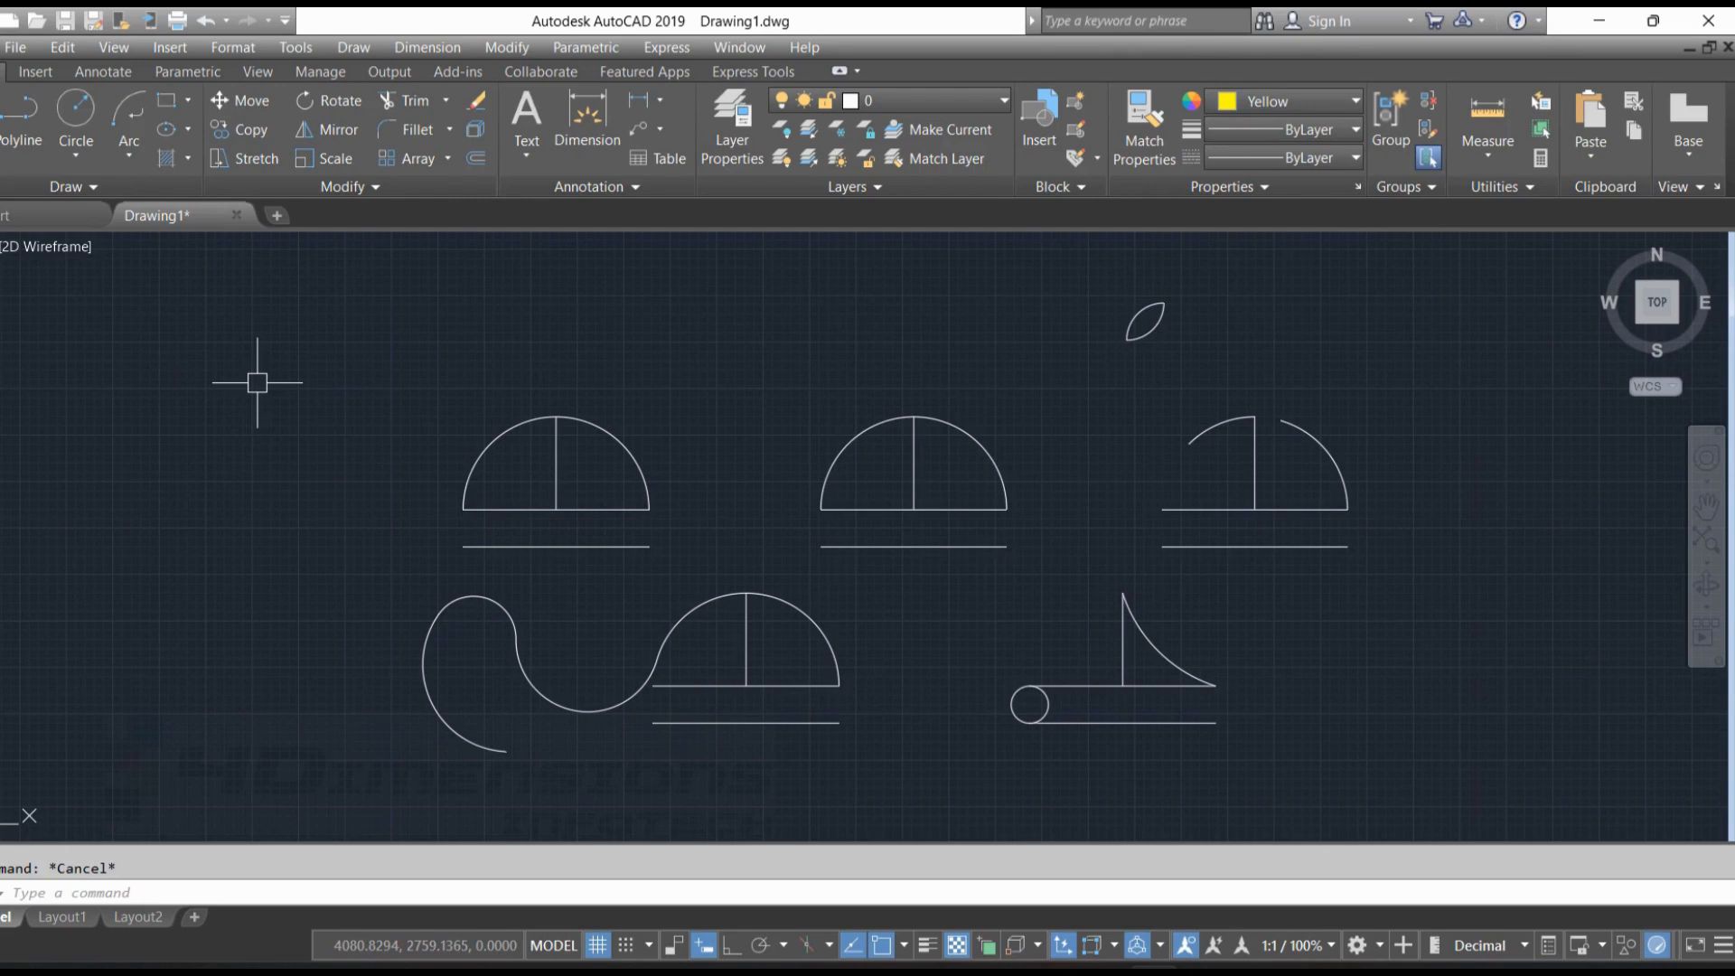
pyautogui.write('po')
pyautogui.press('Return')
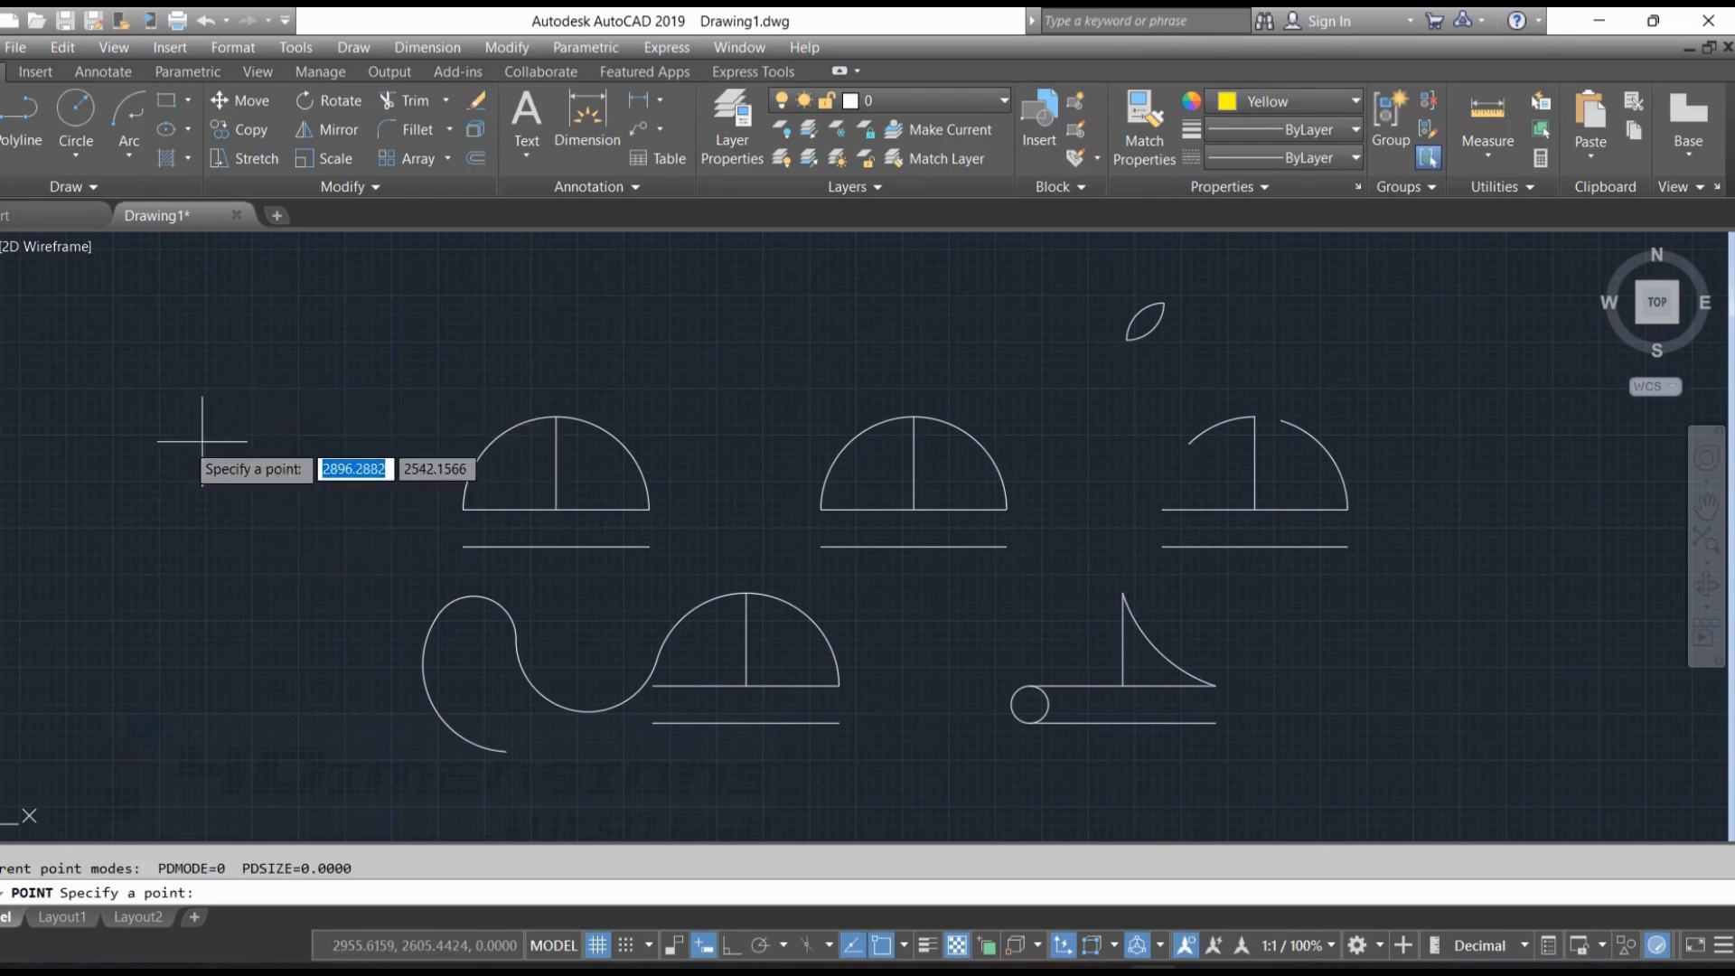
pyautogui.click(230, 395)
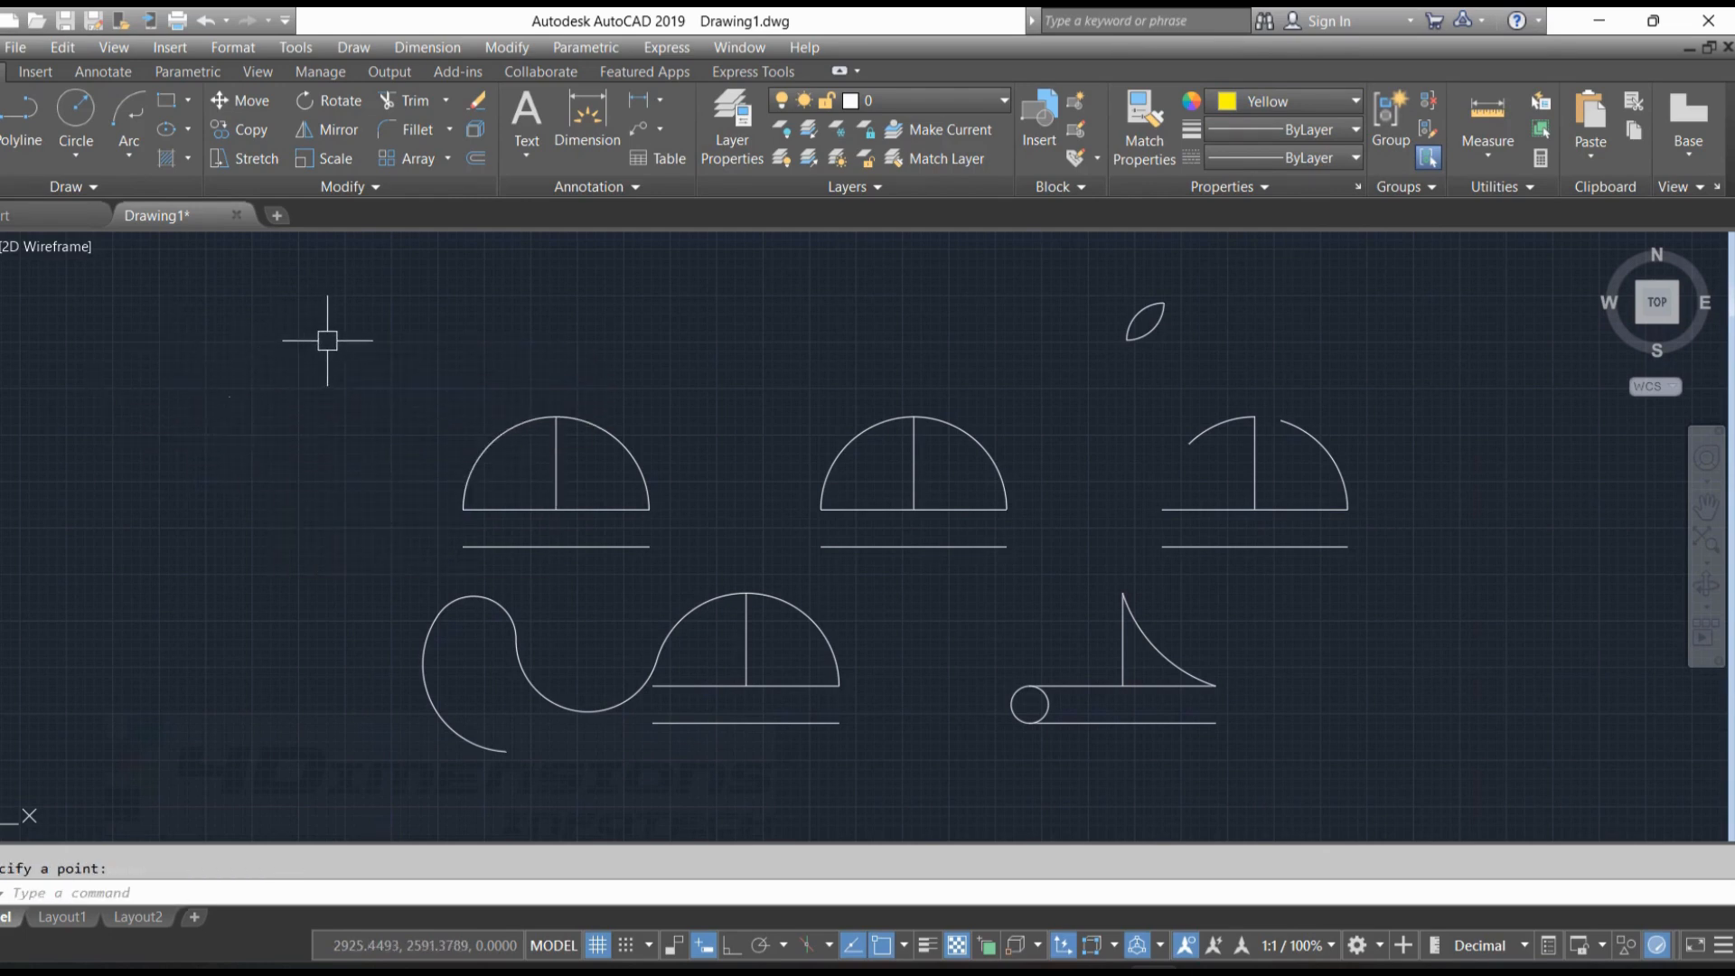
pyautogui.rightClick(326, 326)
pyautogui.click(409, 347)
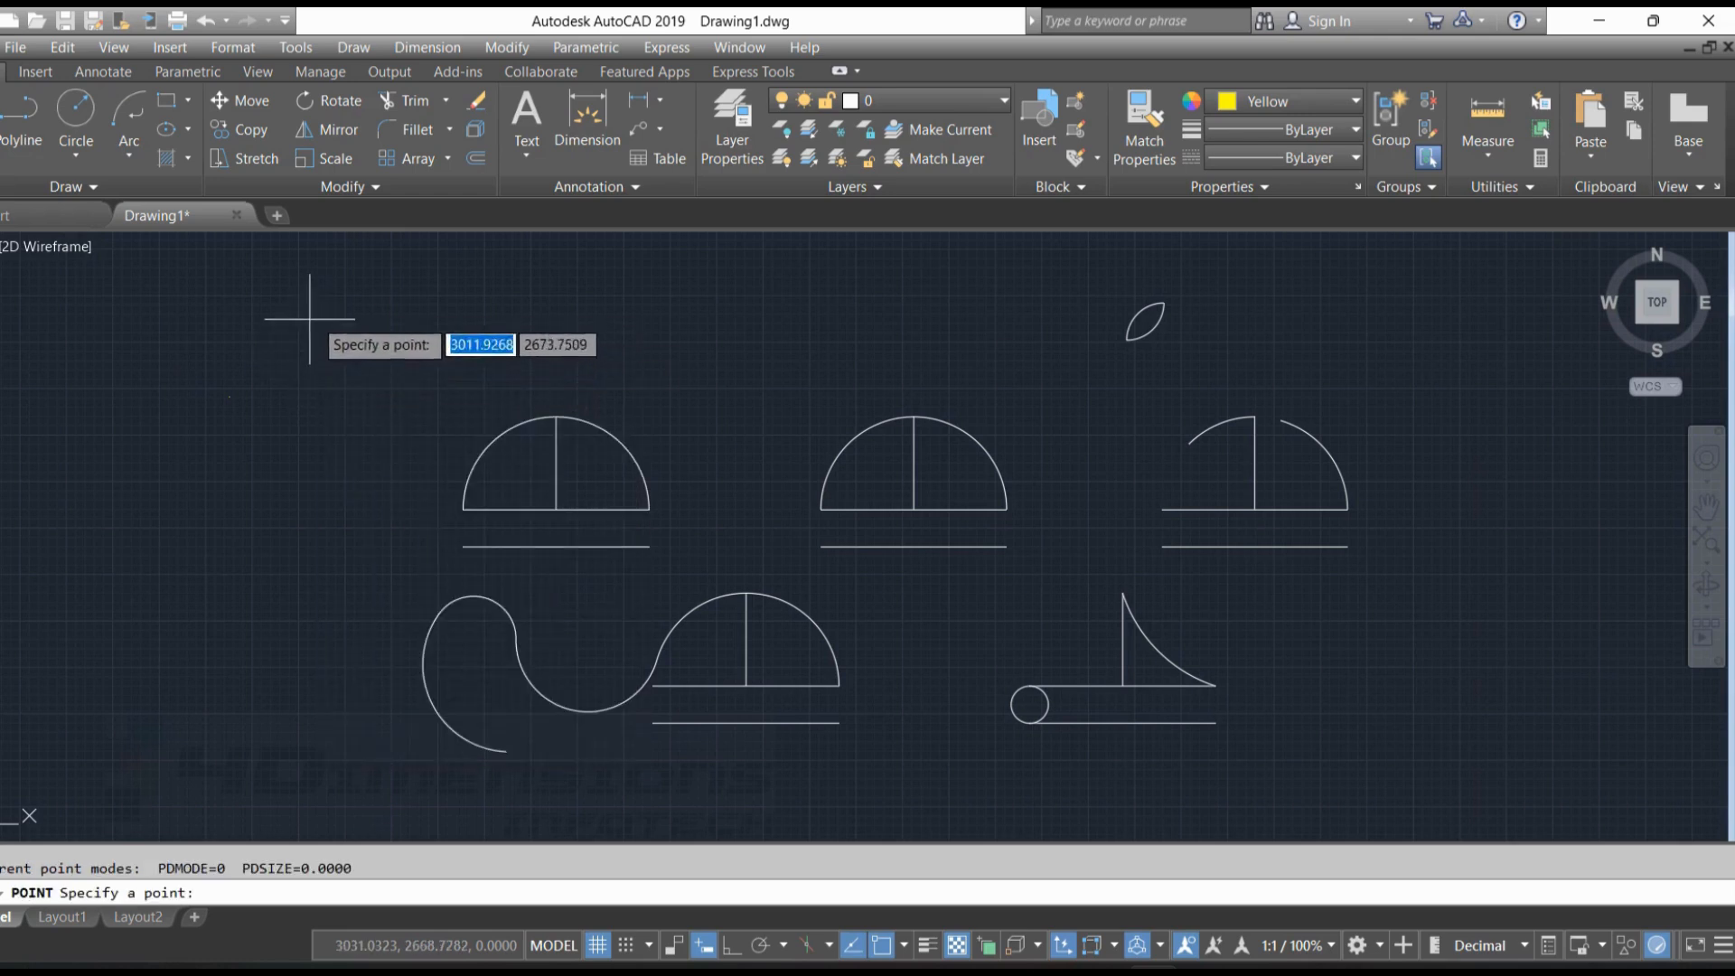
pyautogui.click(350, 312)
pyautogui.rightClick(471, 313)
pyautogui.click(511, 330)
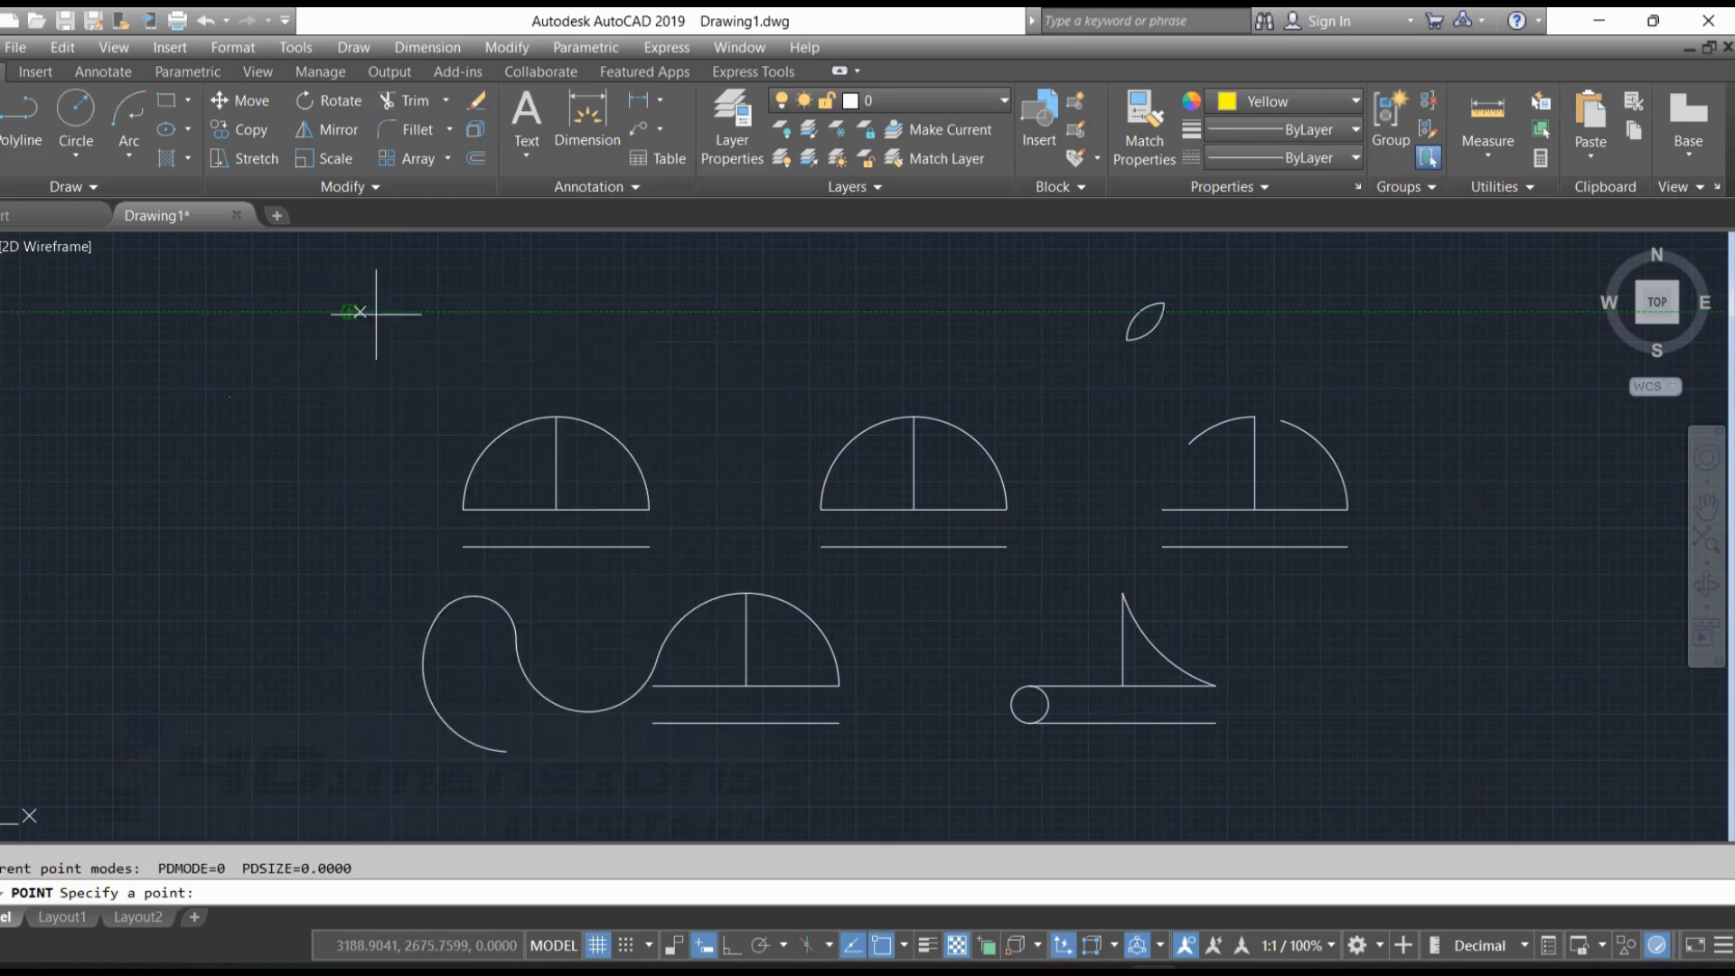
pyautogui.click(520, 312)
pyautogui.click(523, 311)
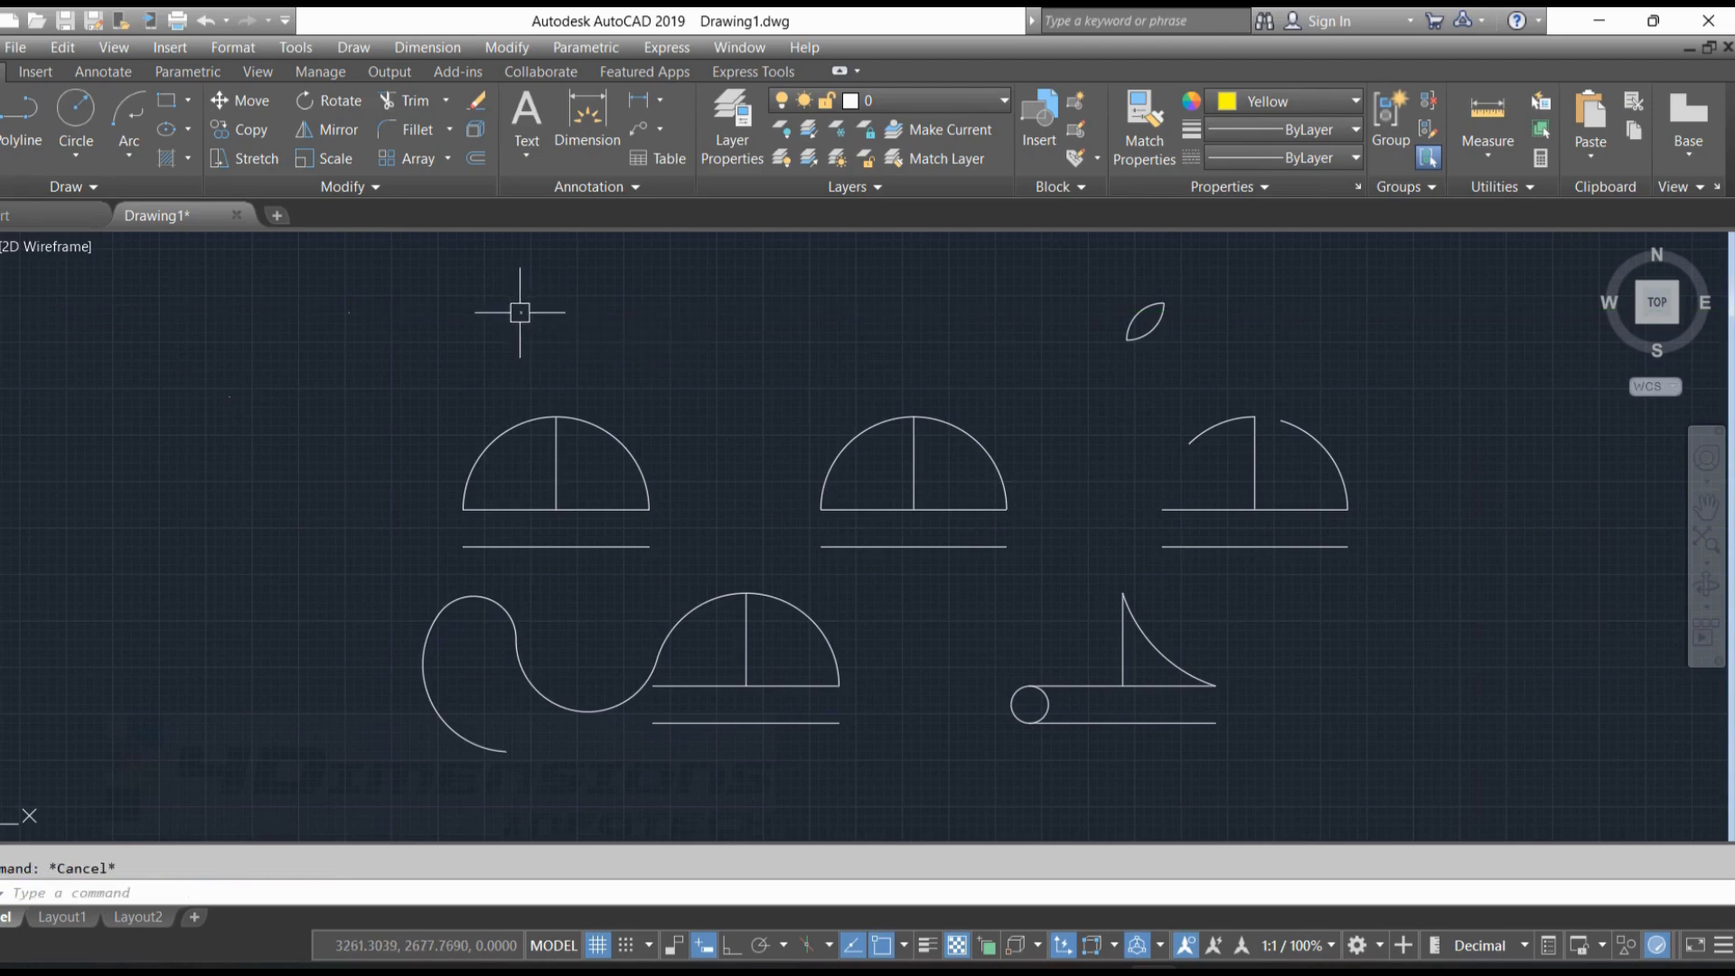
# Select the three placed points to check where they are, and clear the selection
pyautogui.click(349, 312)
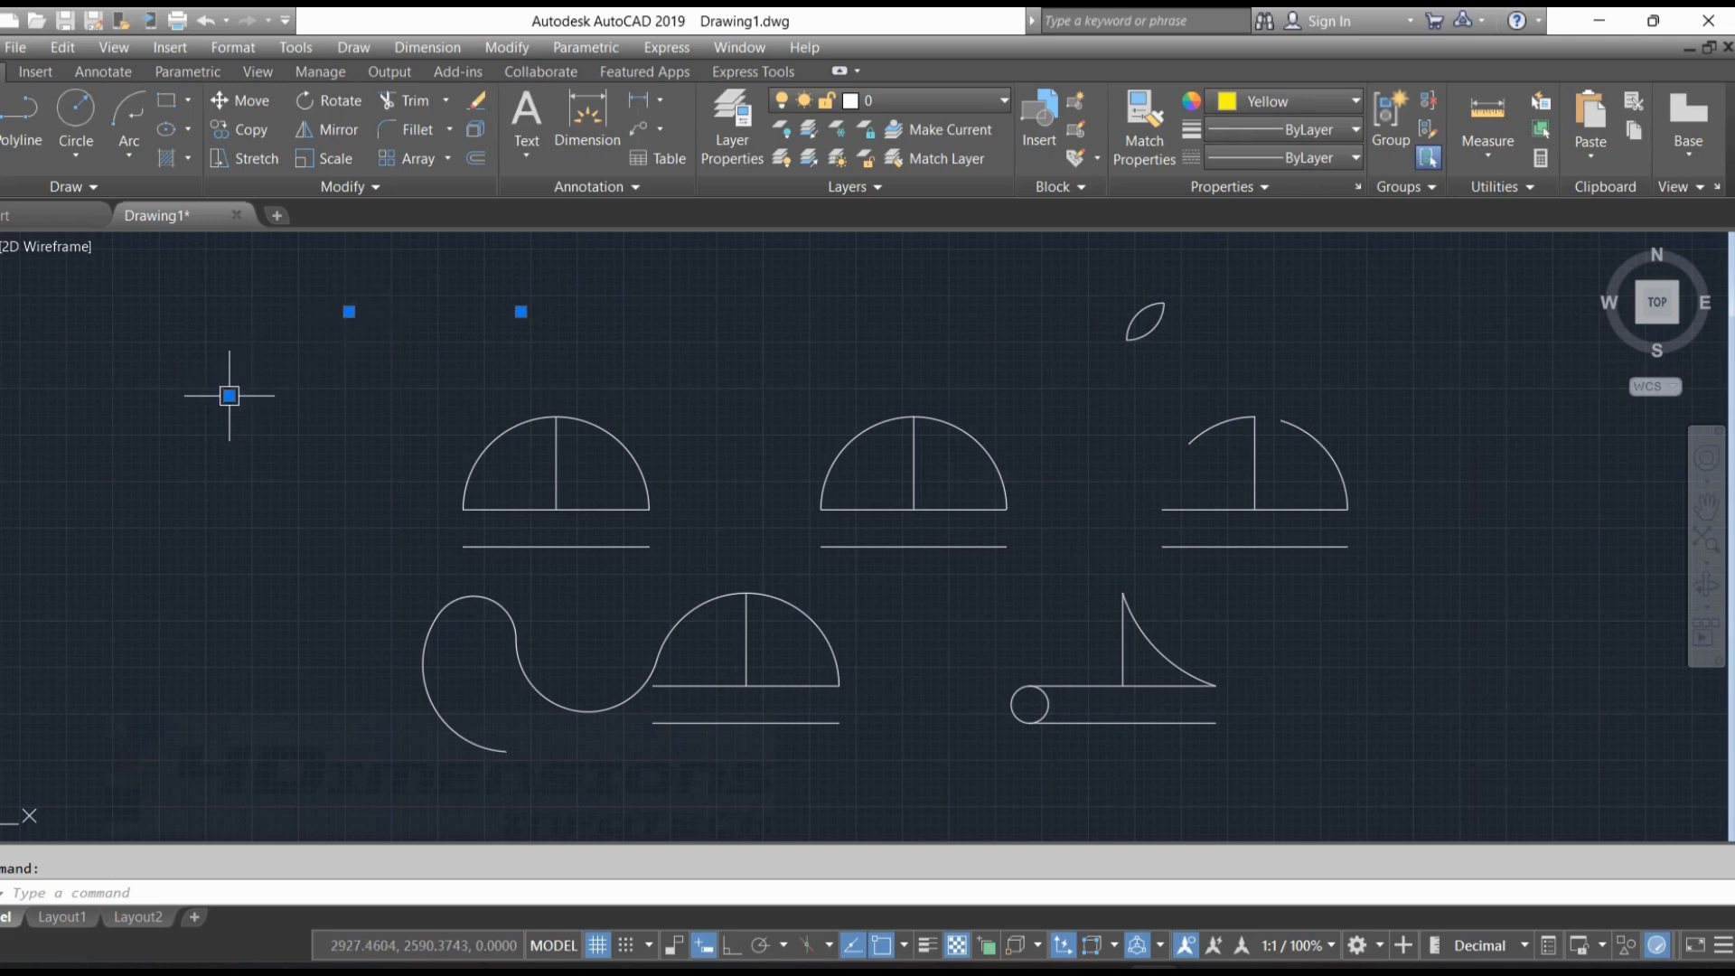
pyautogui.click(230, 395)
pyautogui.press('Escape')
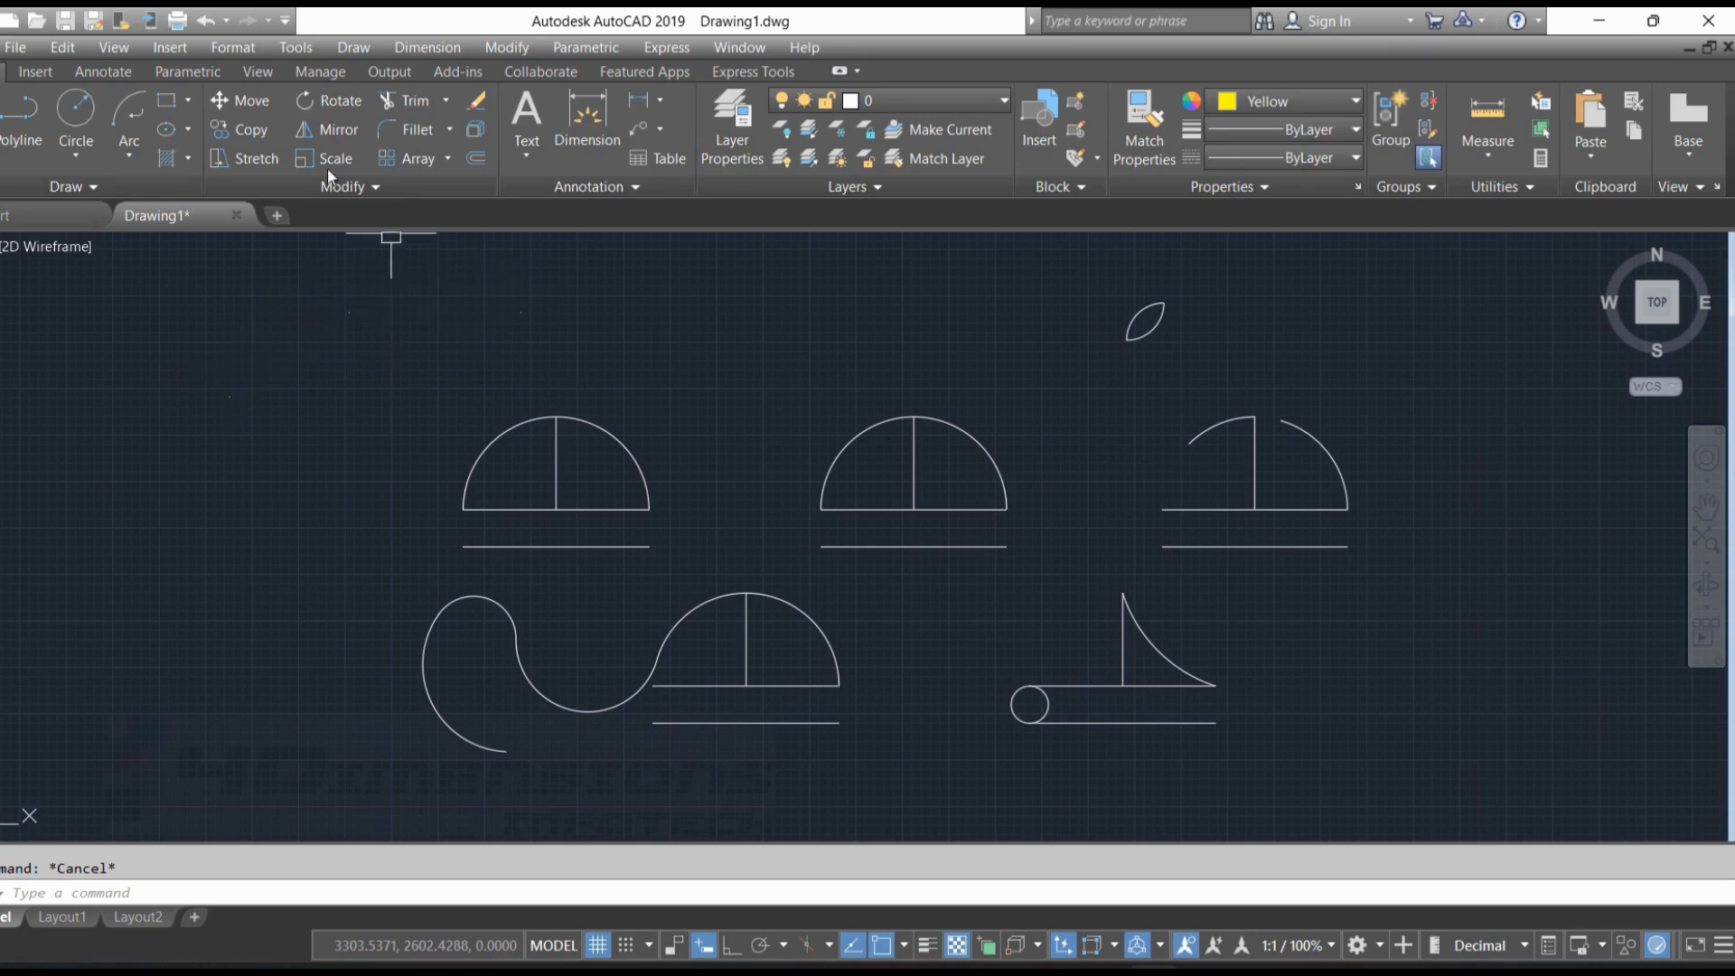
# Change the point style to the circle with an X through it, sized relative to the screen
pyautogui.click(235, 49)
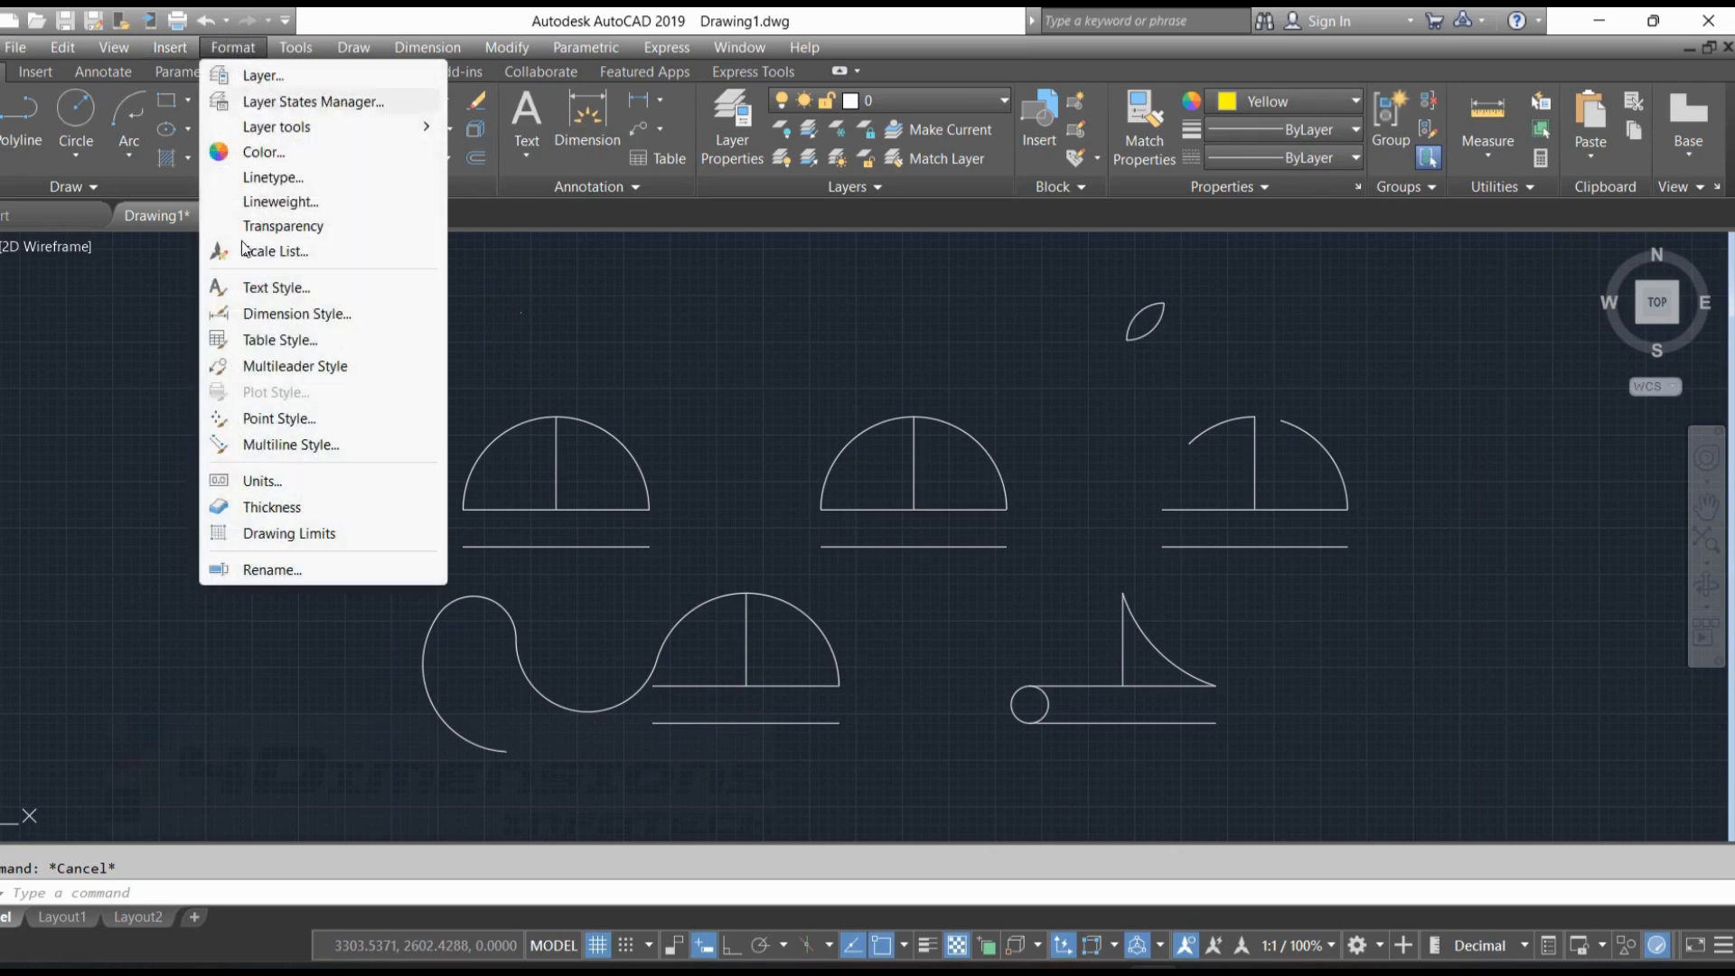
pyautogui.click(291, 418)
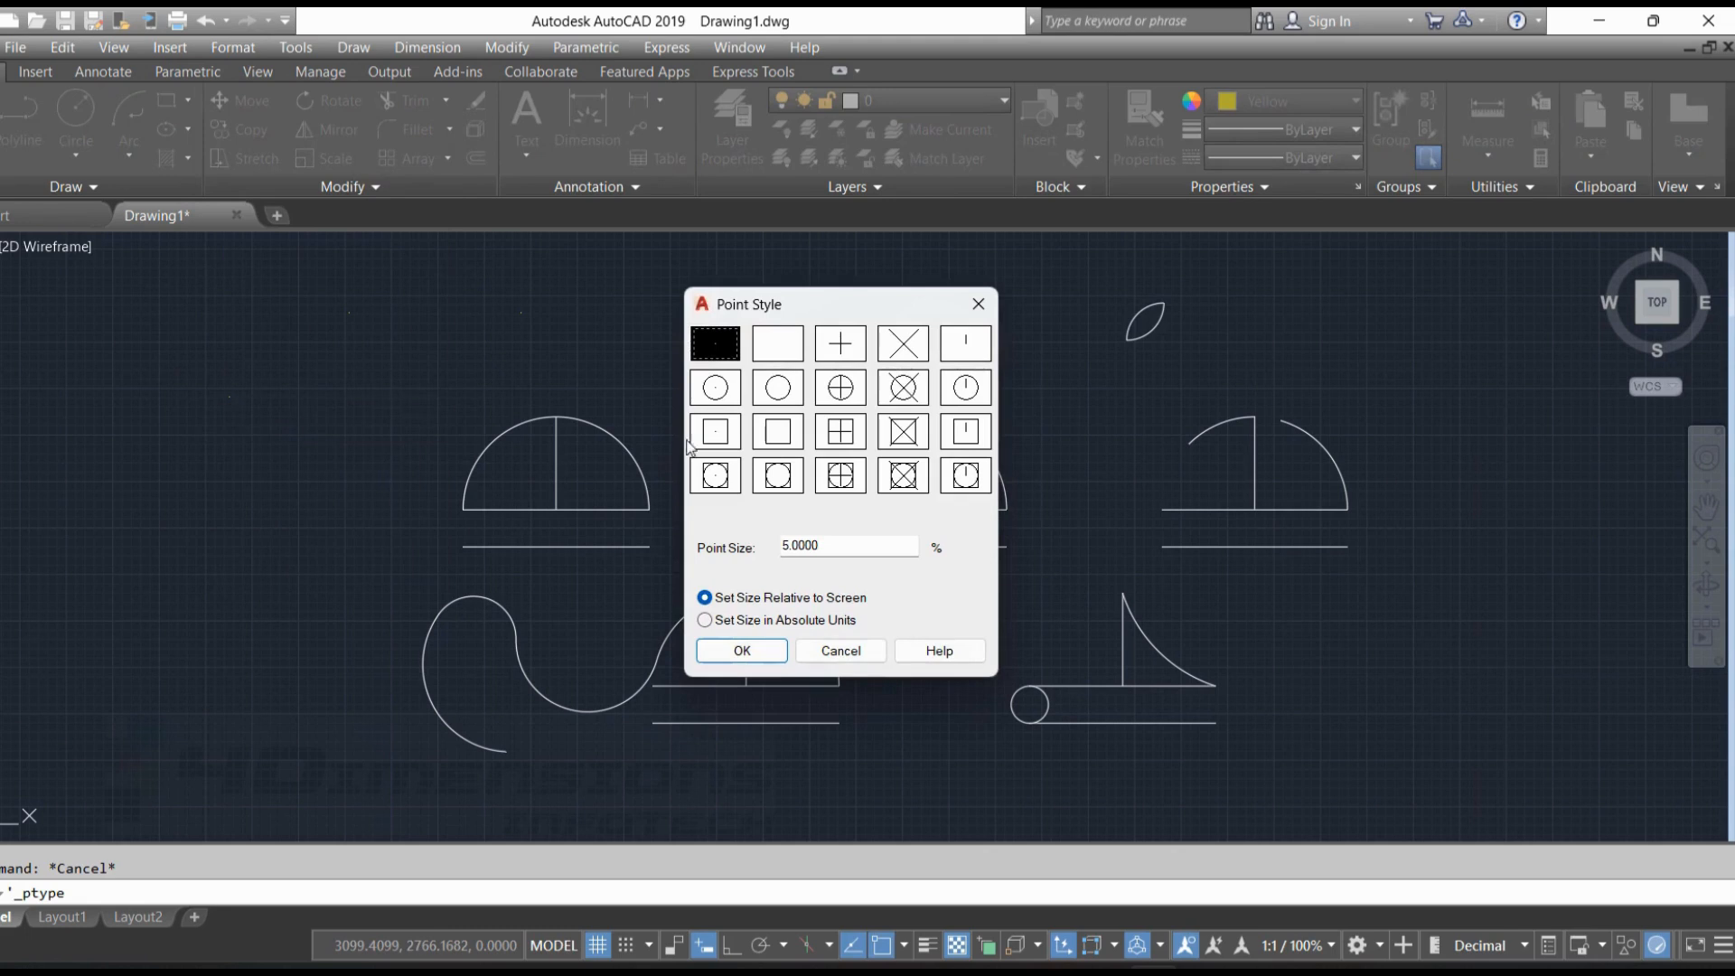
pyautogui.click(904, 389)
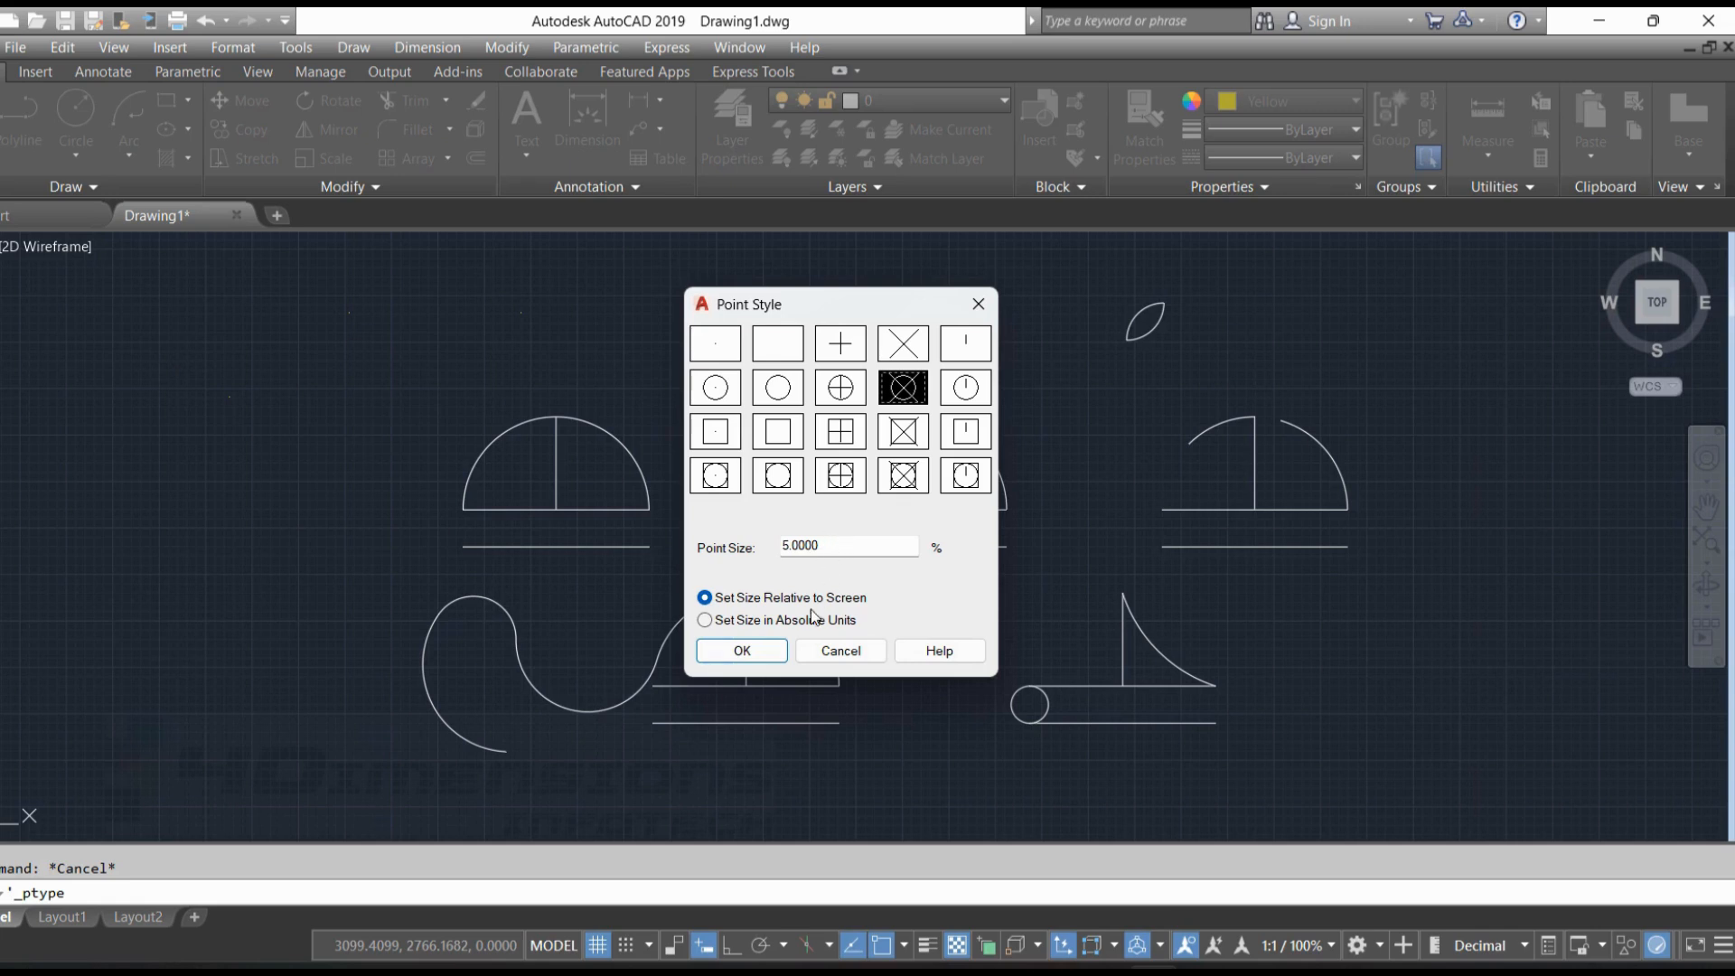
pyautogui.click(768, 651)
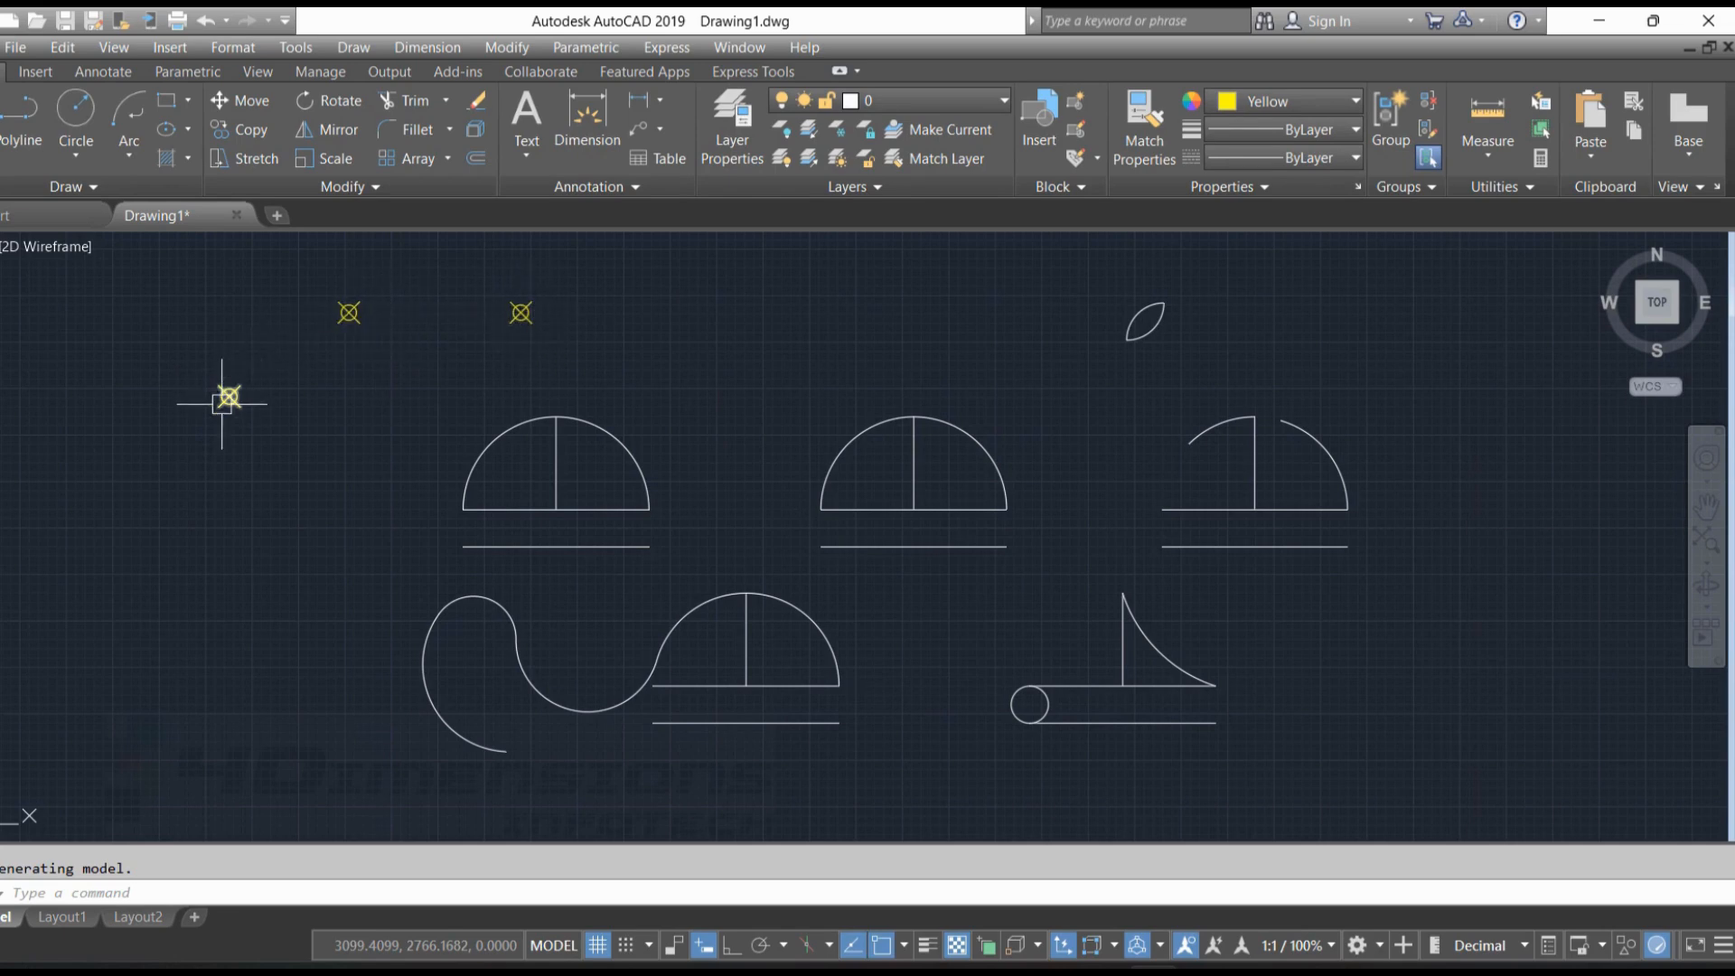
pyautogui.press('Escape')
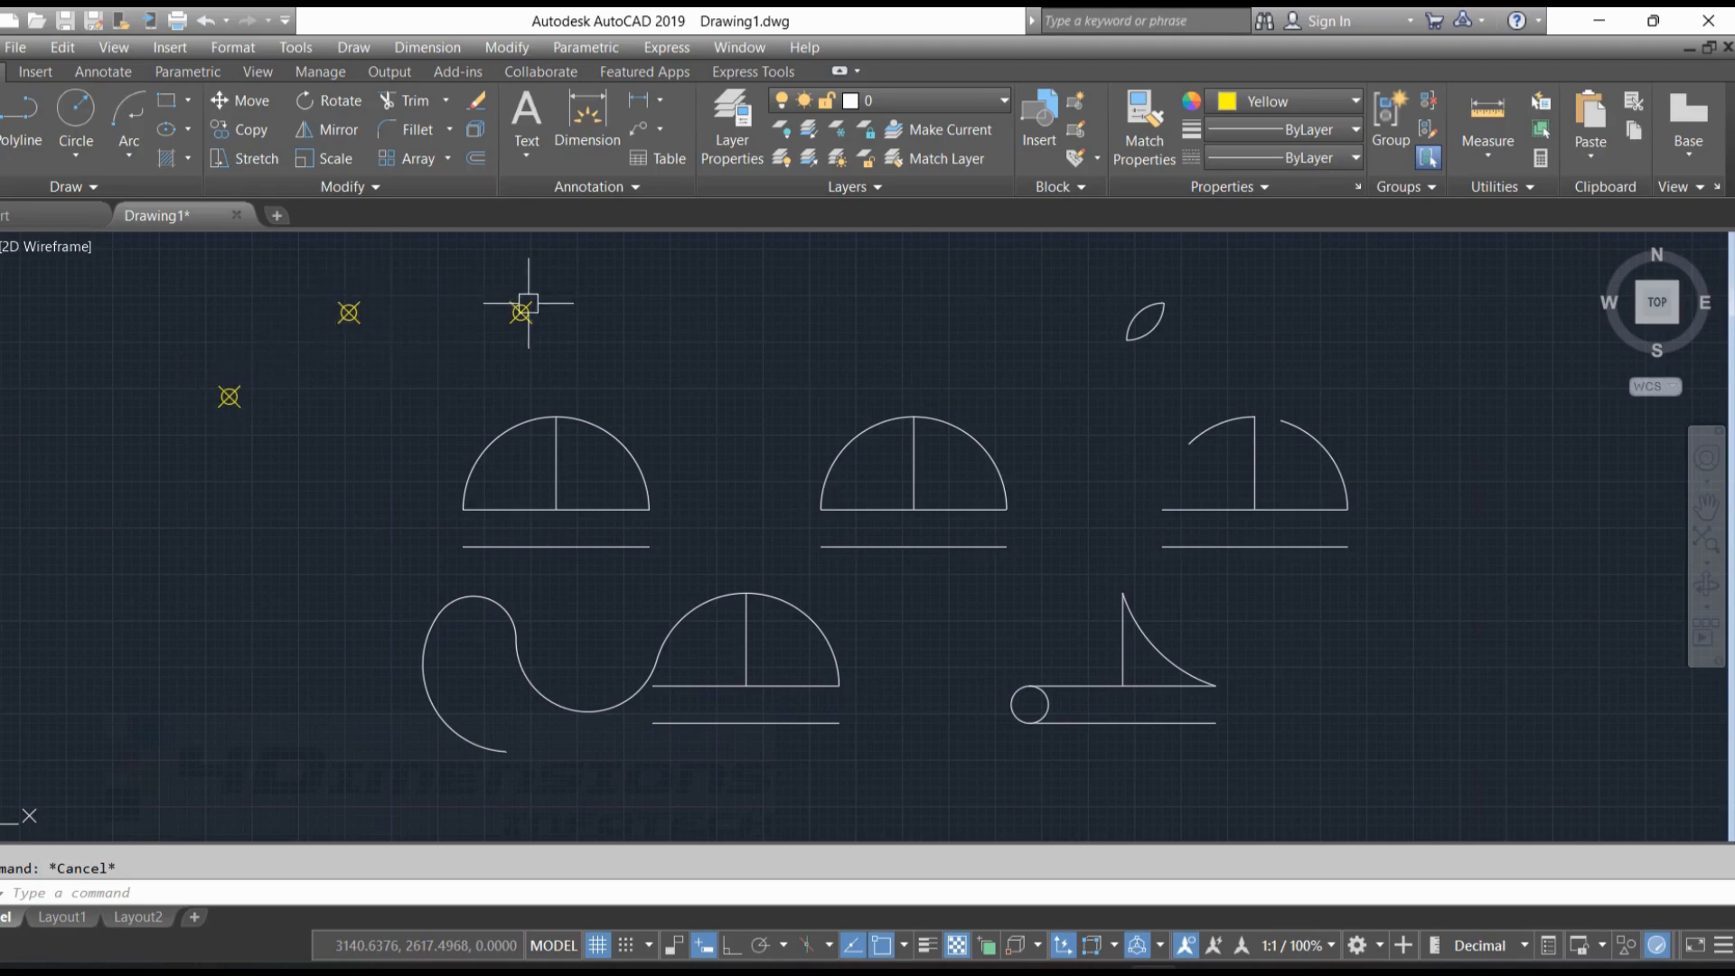
# Reduce the point display size in the Point Style settings
pyautogui.rightClick(392, 264)
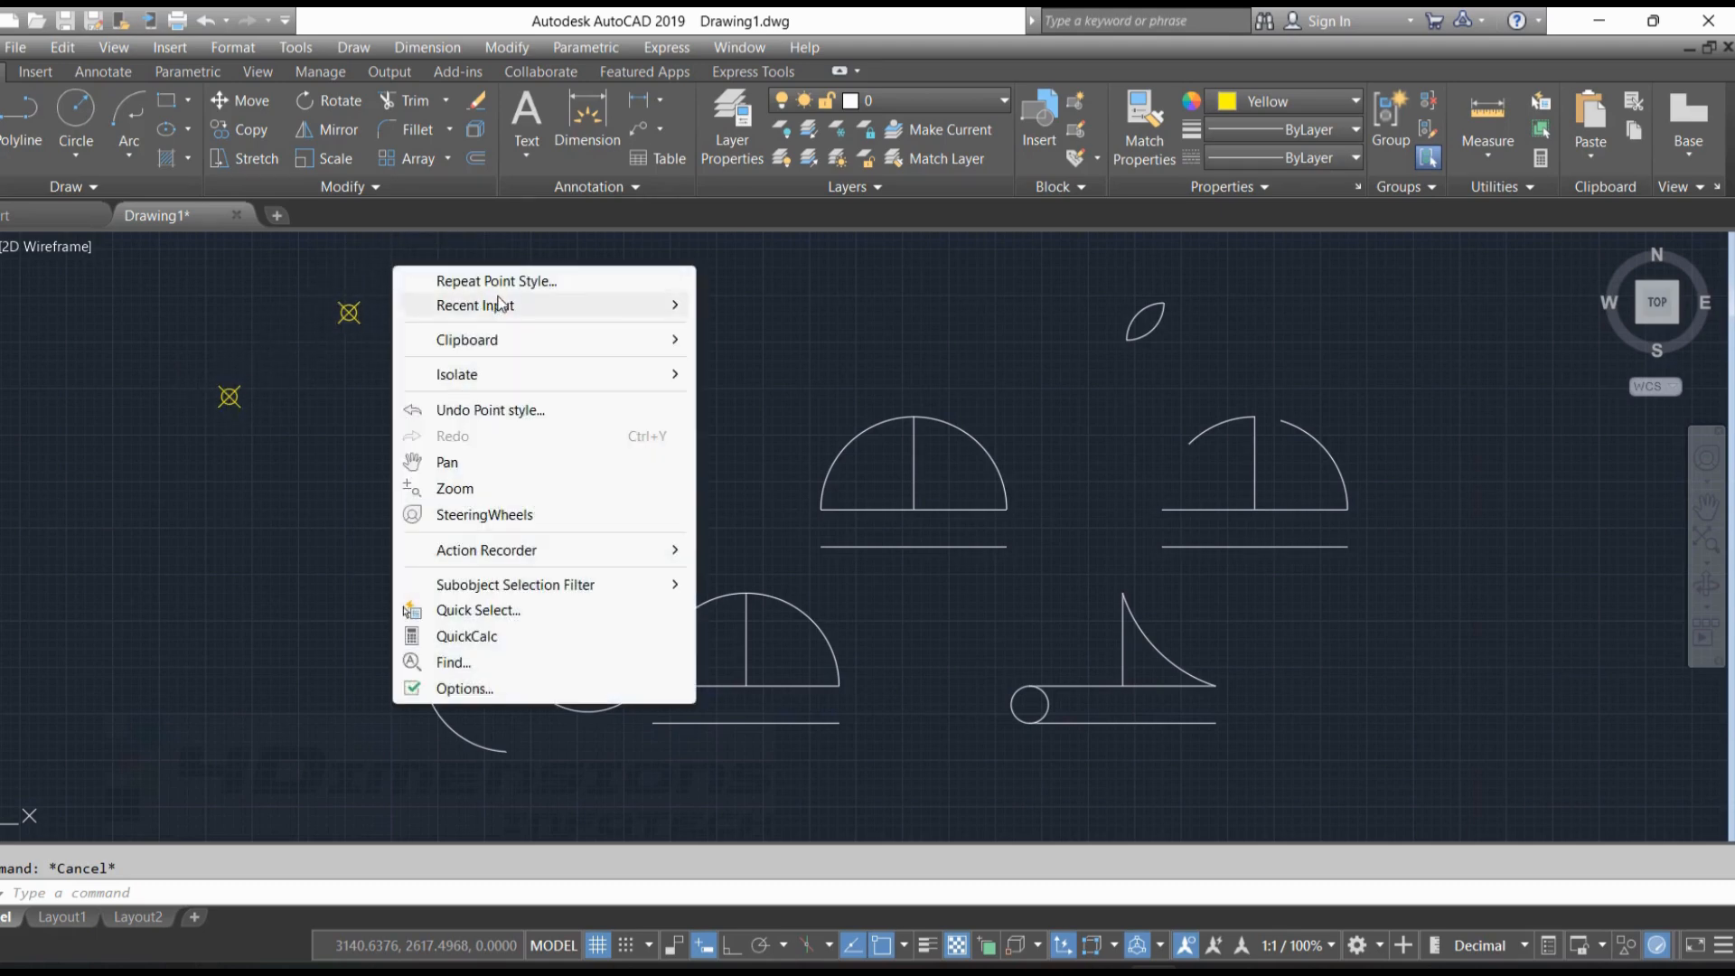
pyautogui.click(622, 281)
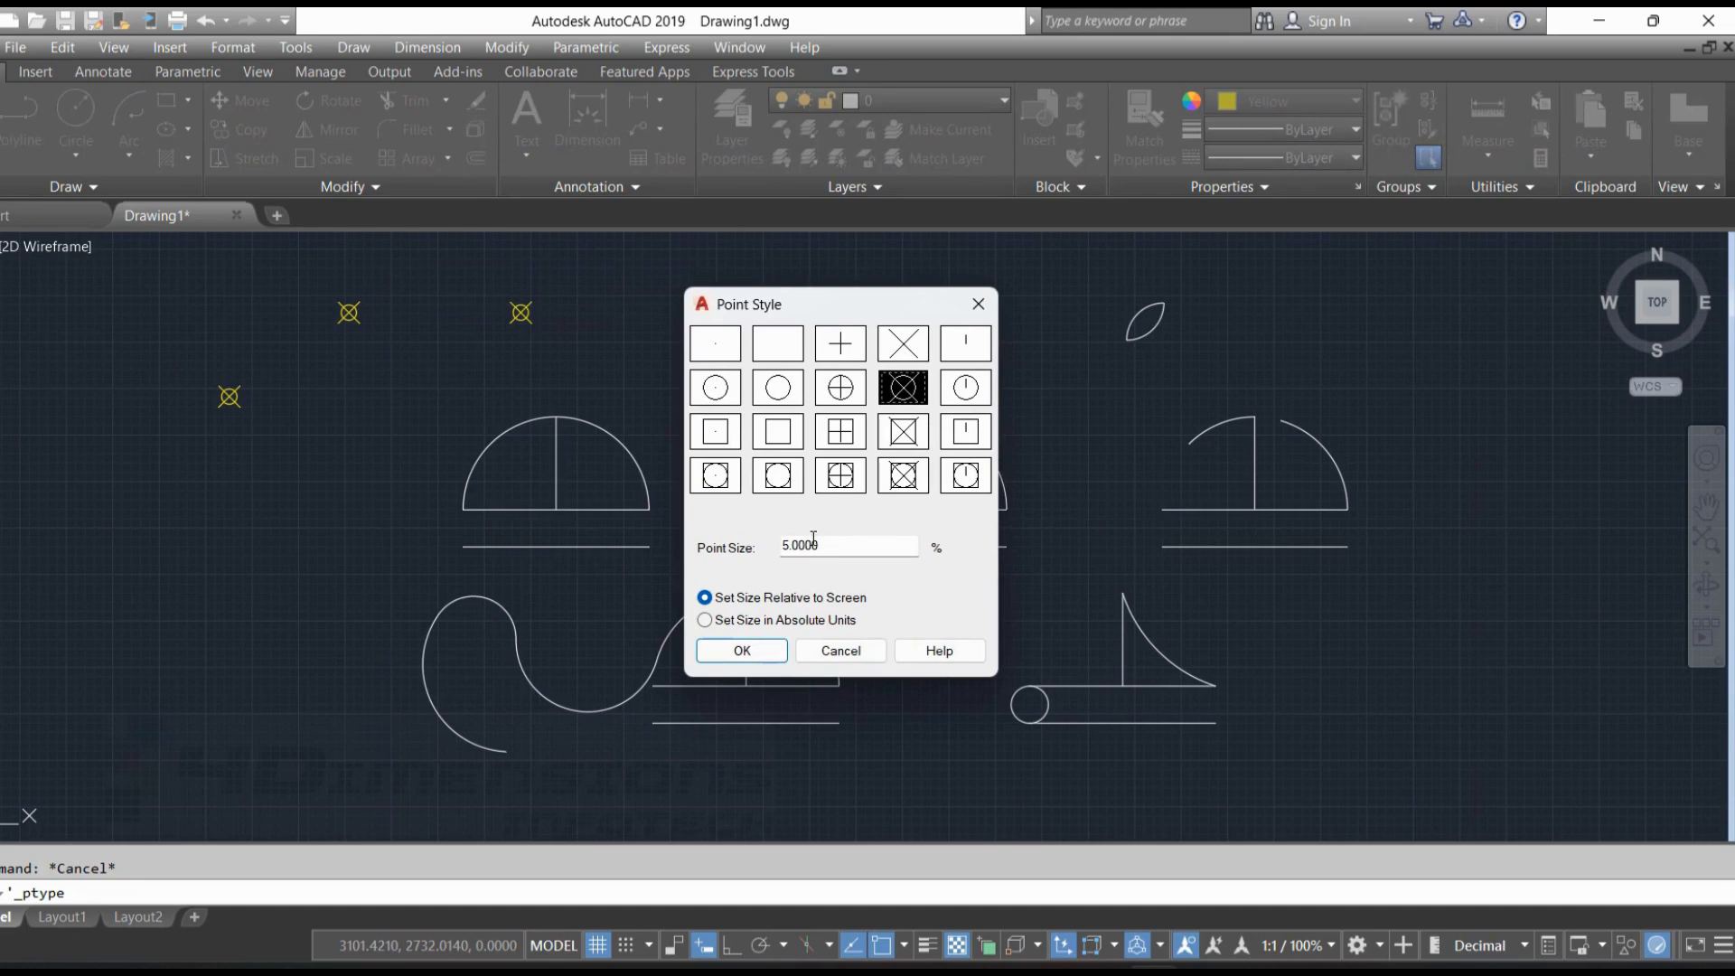
pyautogui.doubleClick(835, 548)
pyautogui.press('Return')
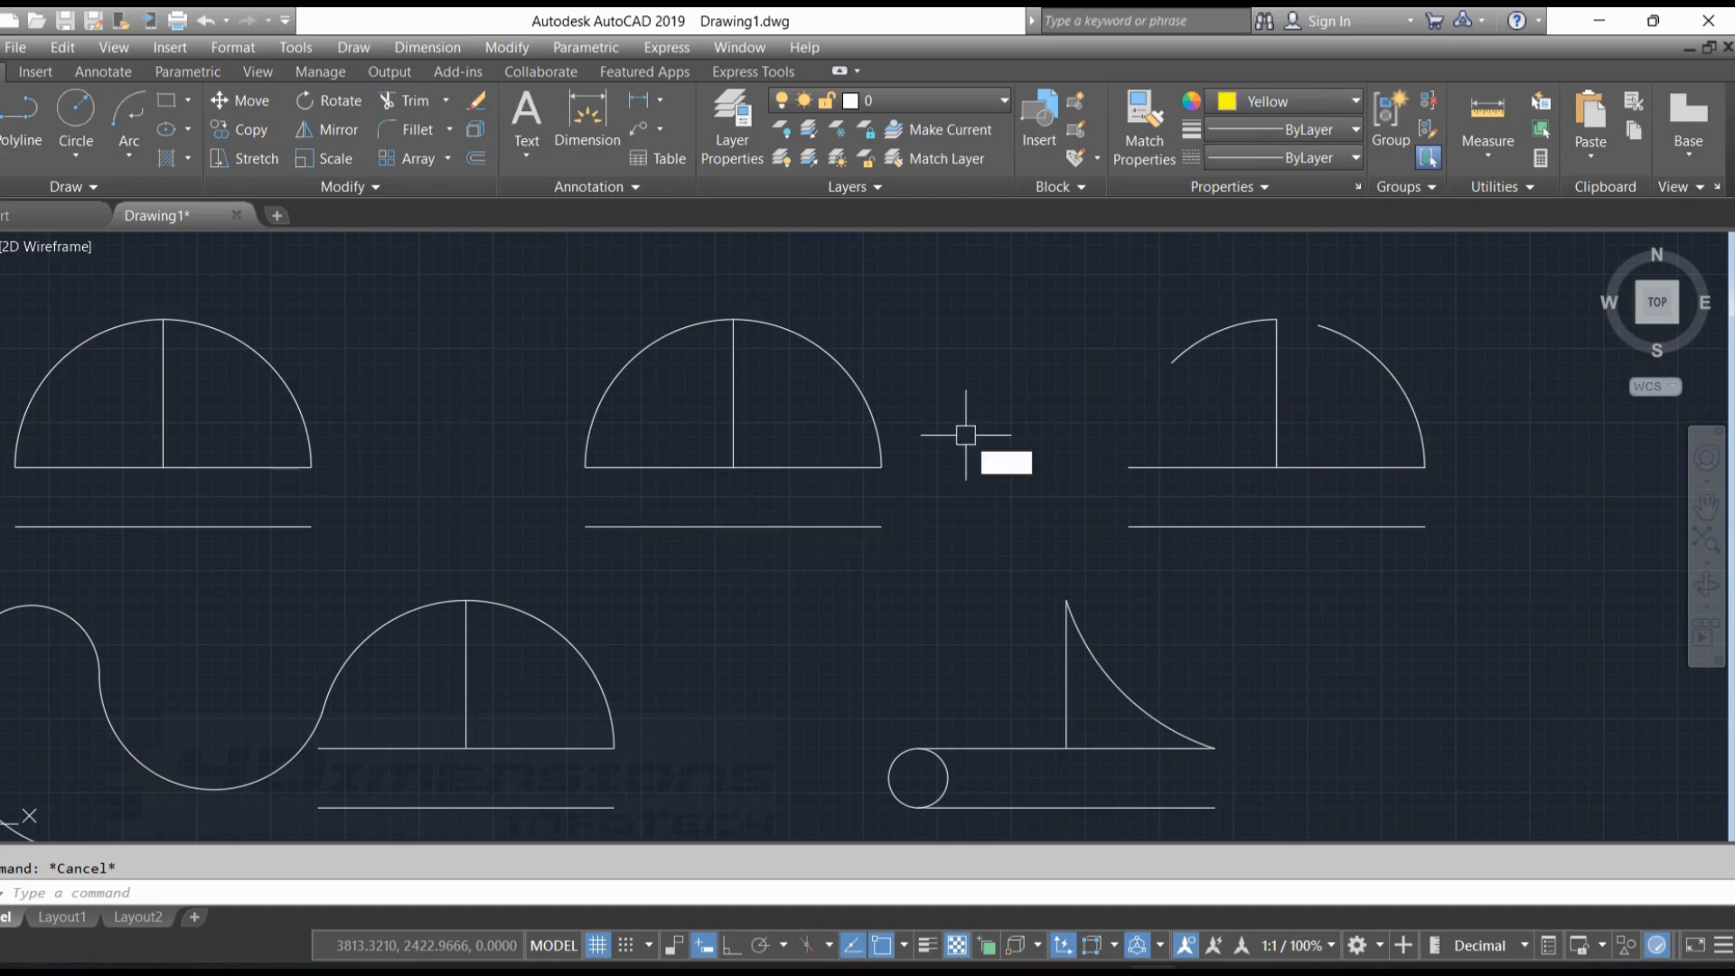
# Divide the lower horizontal line beneath the second upper-row figure into 5 segments
pyautogui.write('vide')
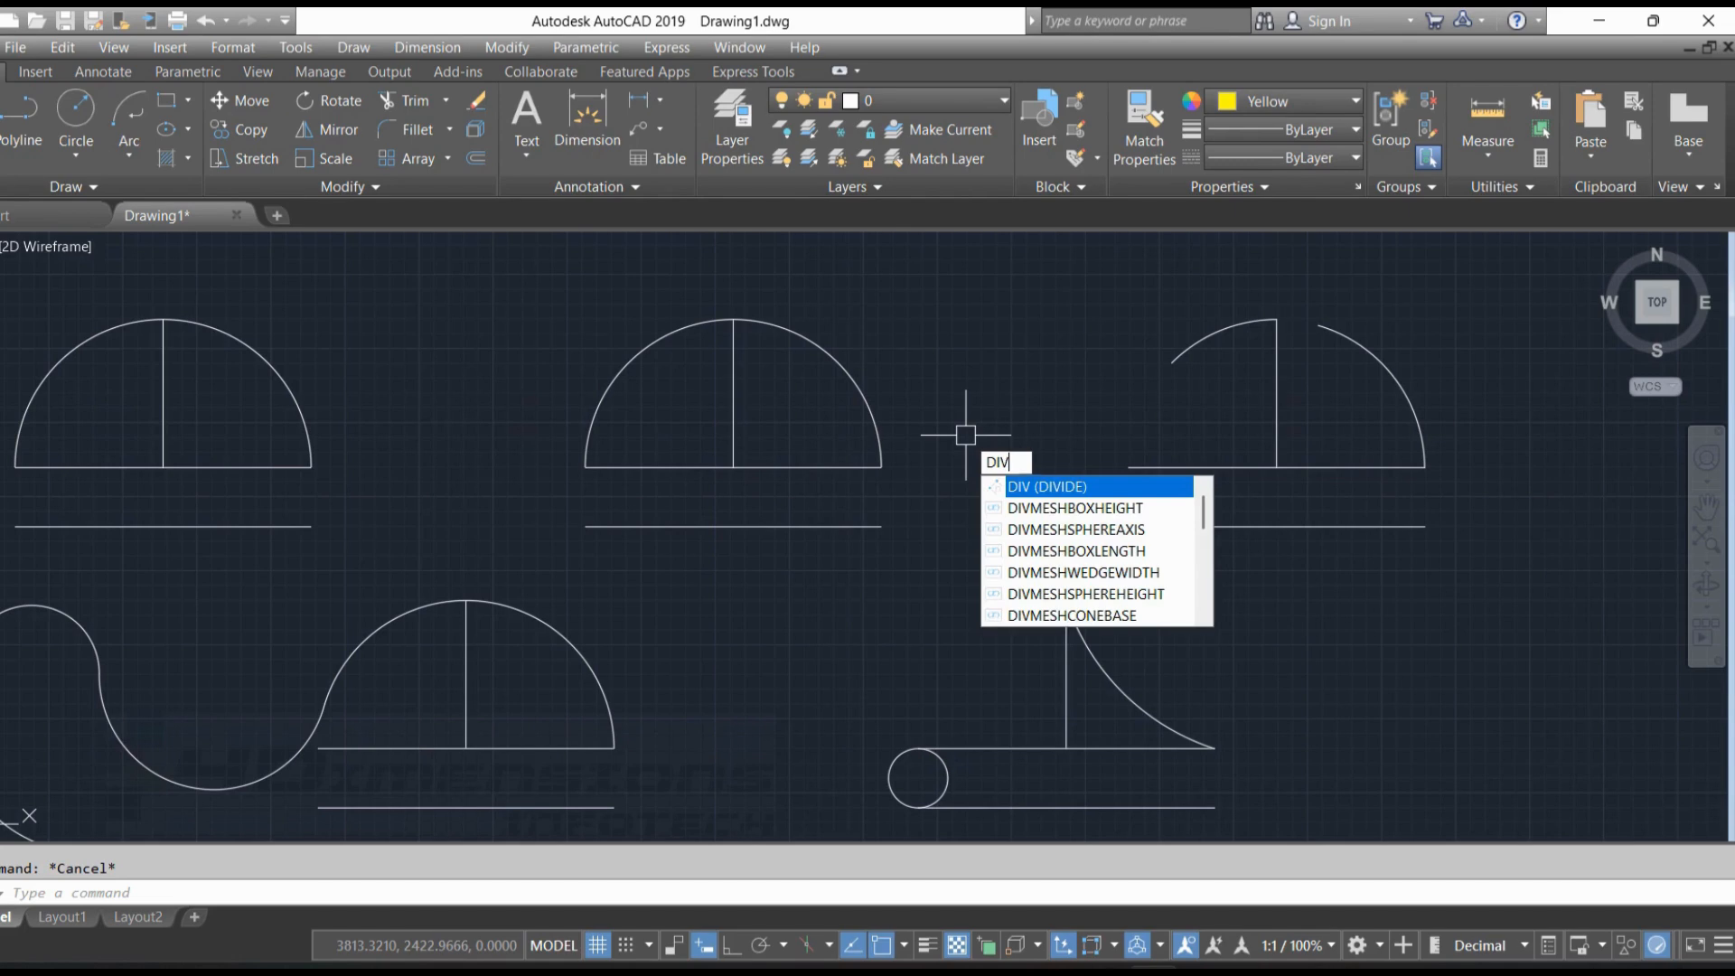
pyautogui.press('Return')
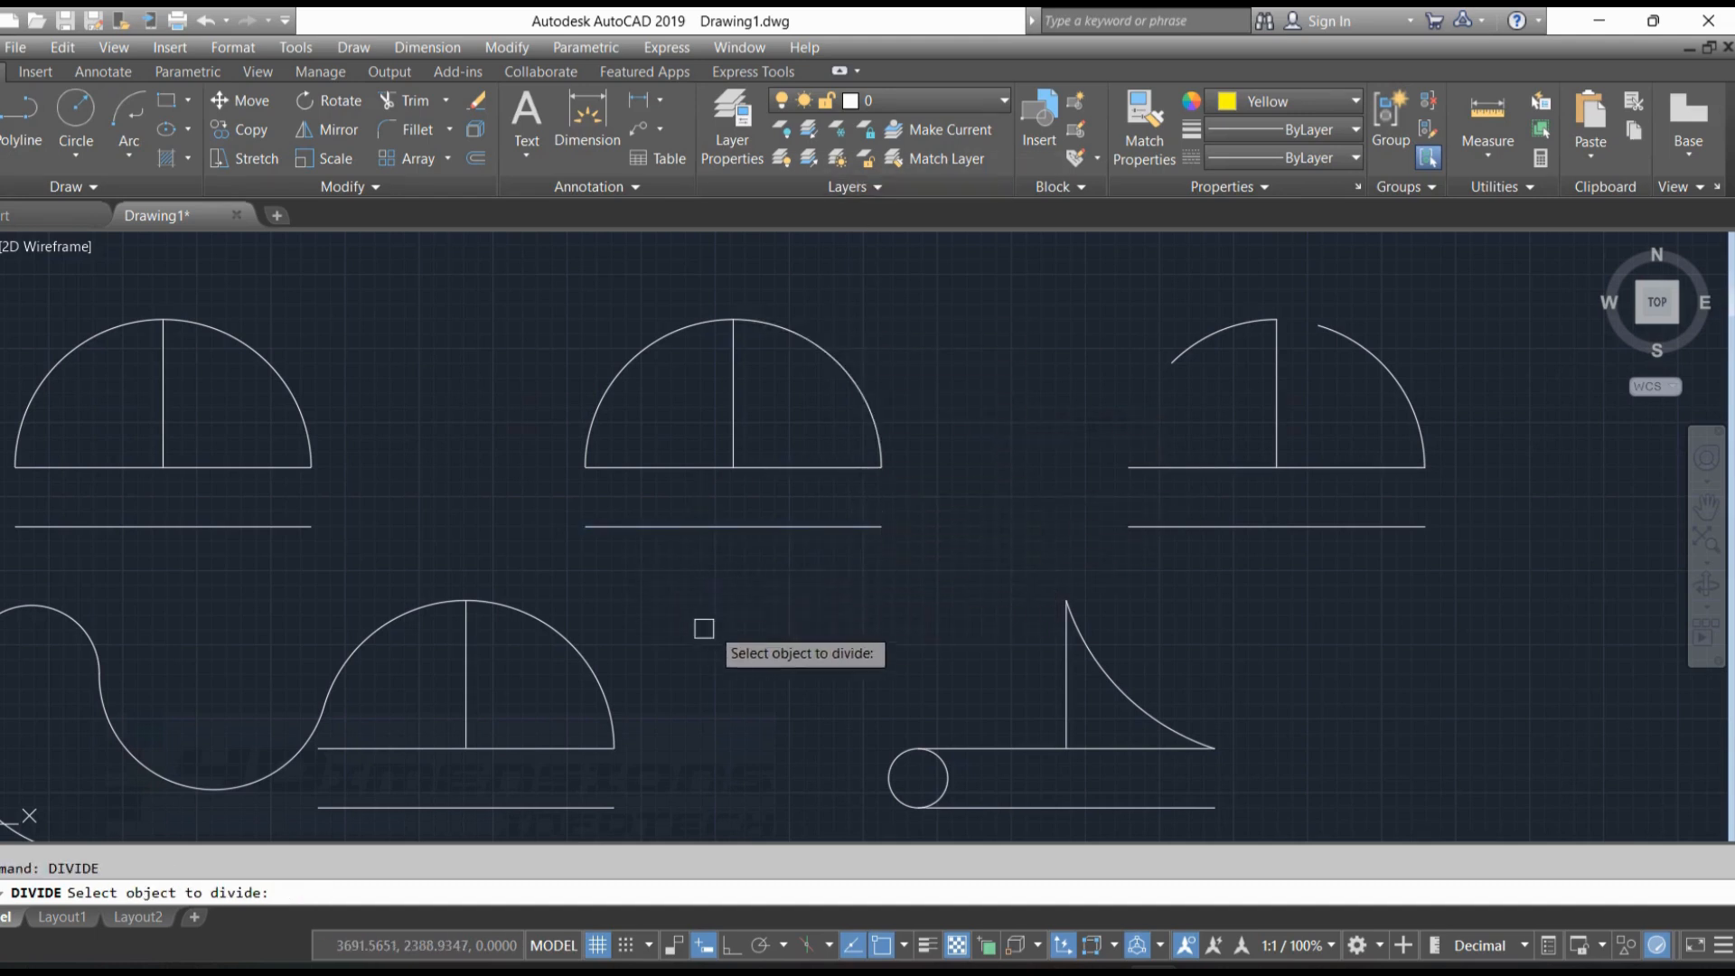
pyautogui.click(701, 525)
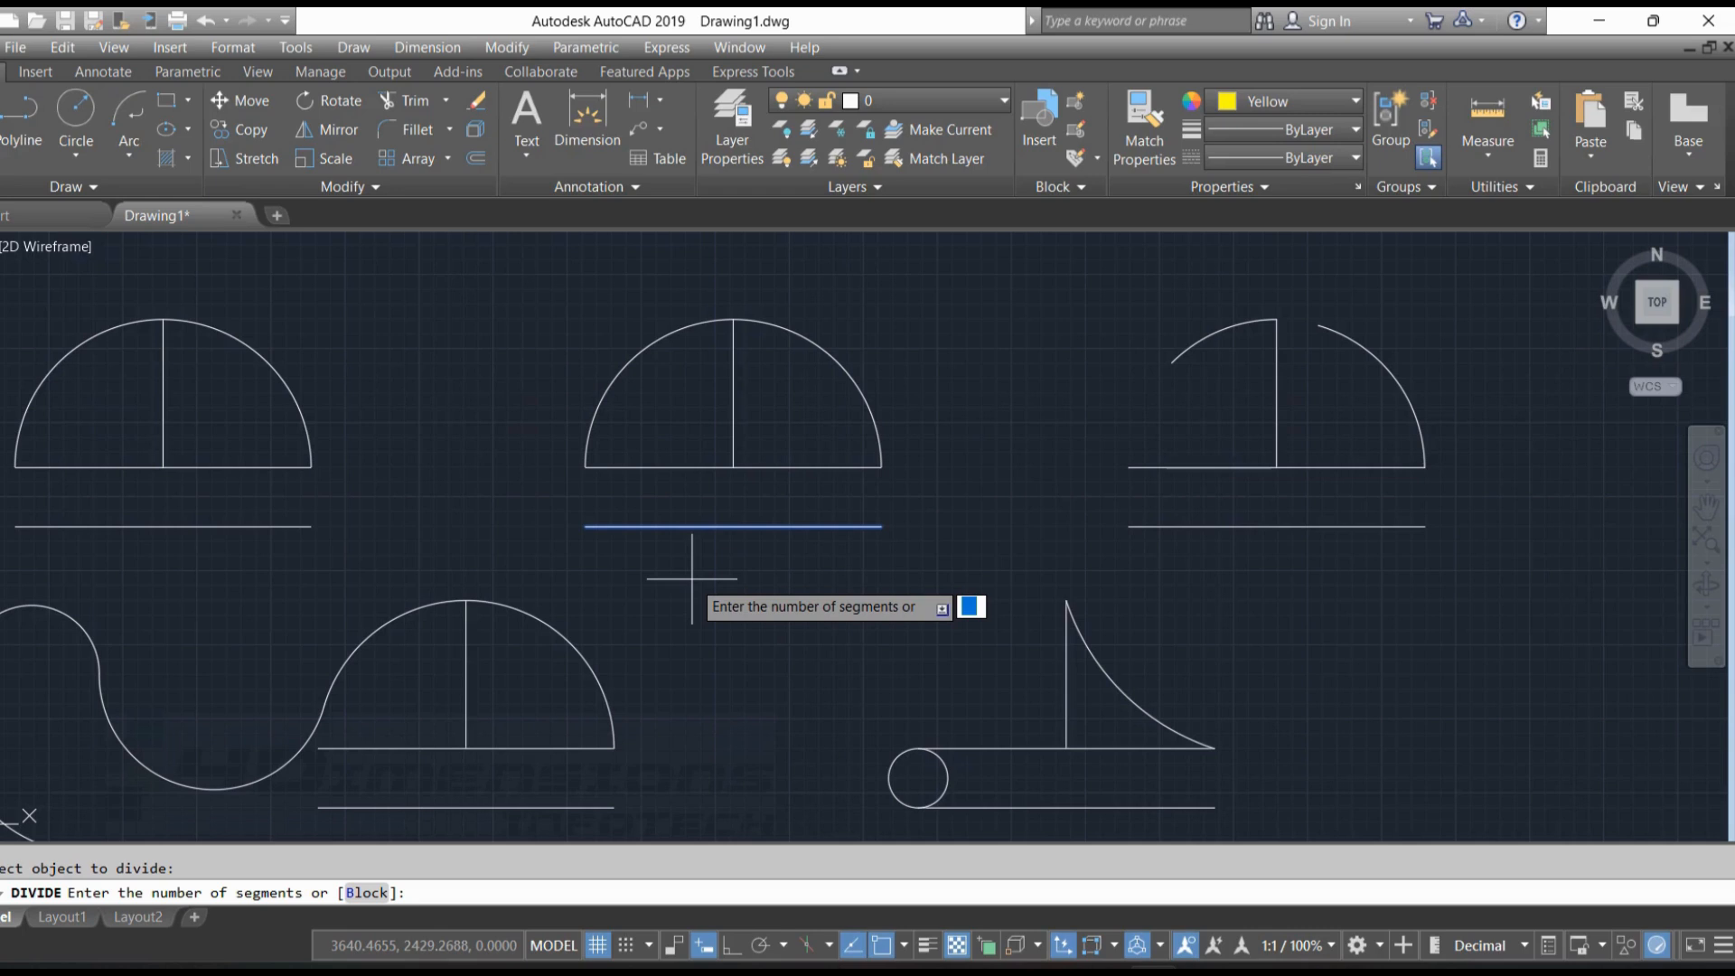
pyautogui.press('Return')
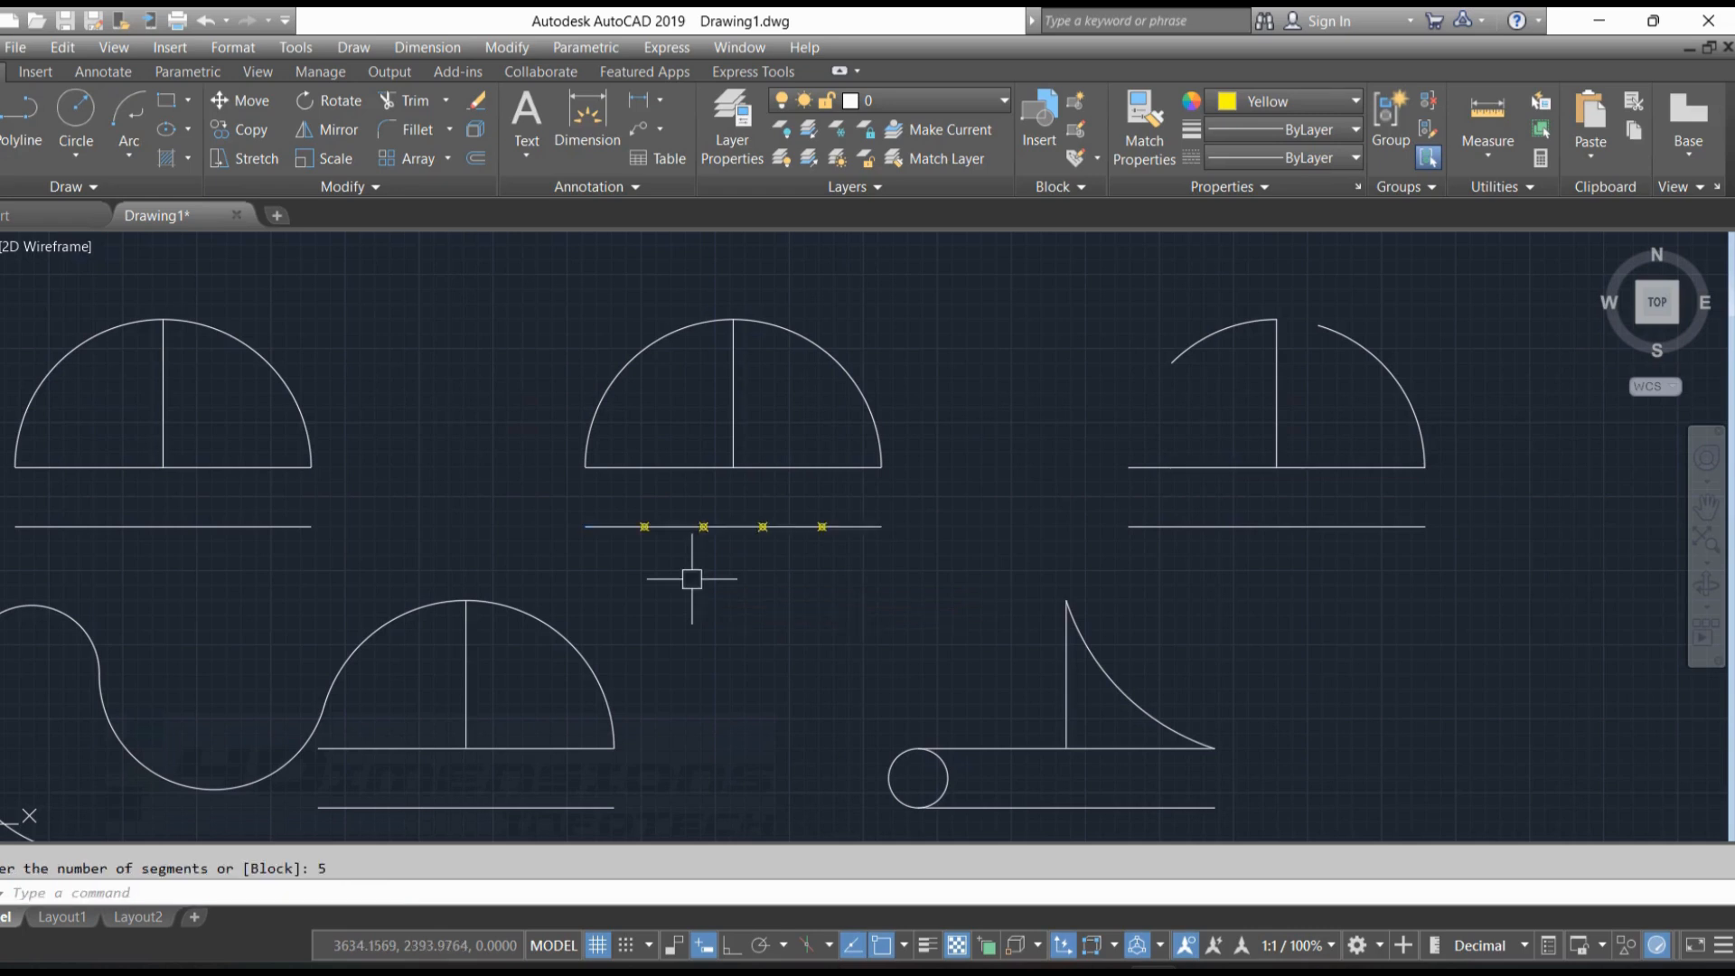
# Divide the left quarter arc of the second upper-row figure into 7 segments
pyautogui.scroll(2, 690, 542)
pyautogui.press('Escape')
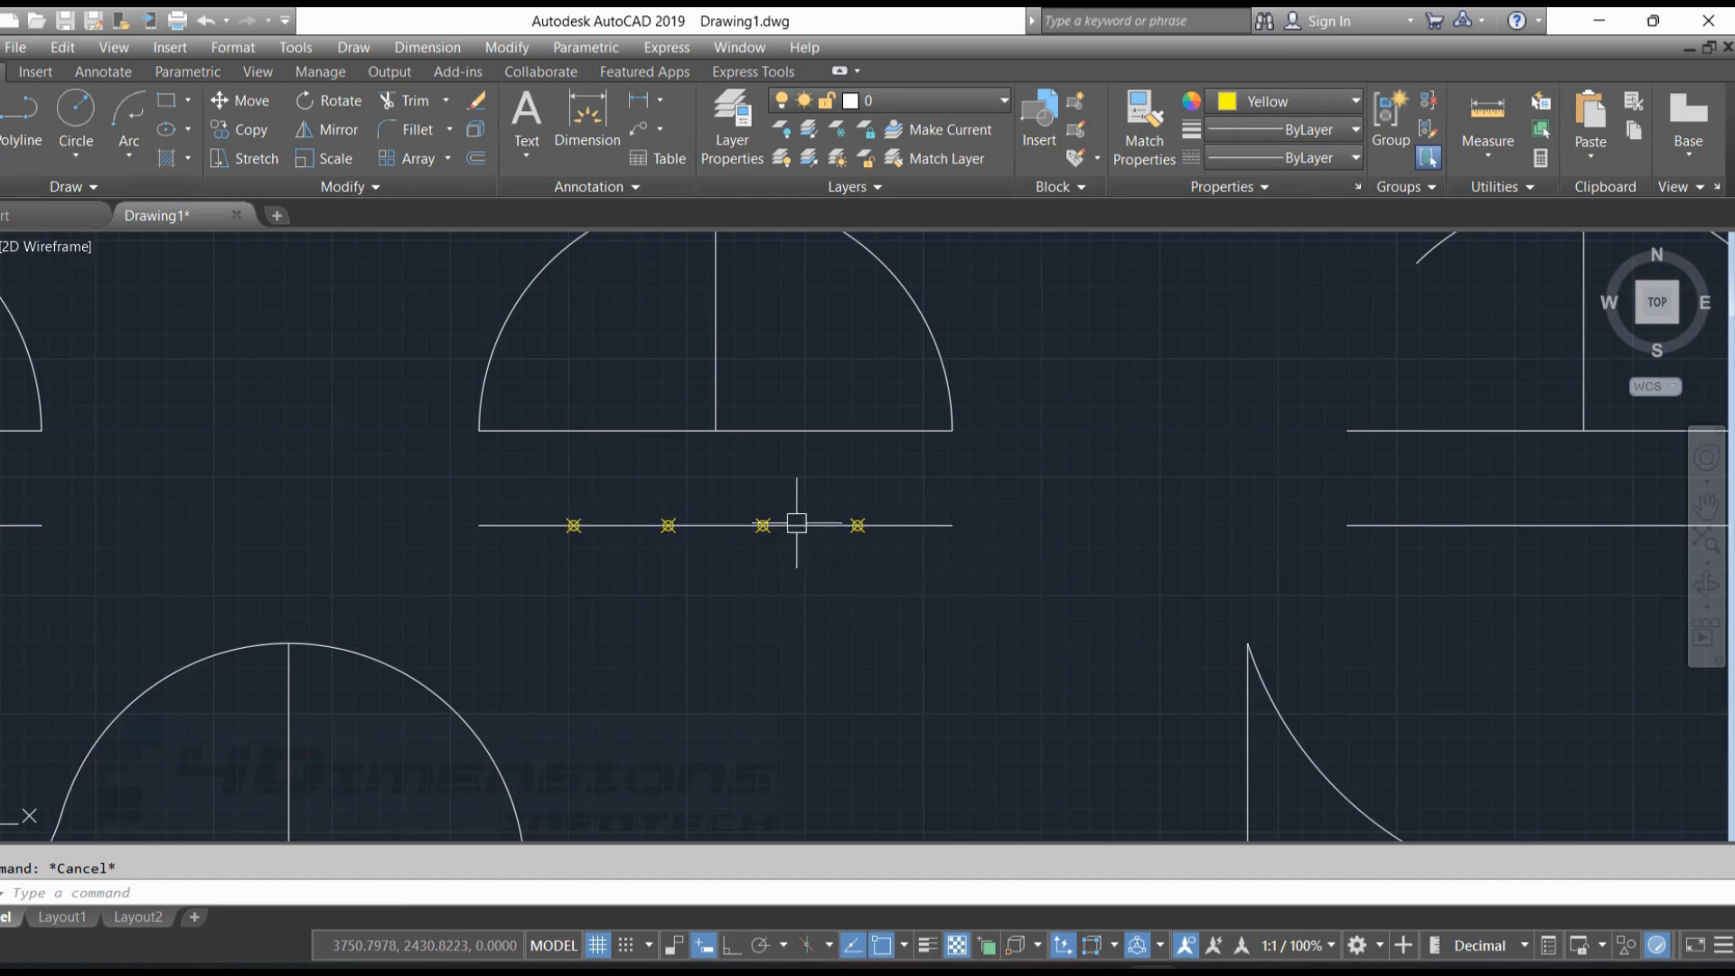
pyautogui.scroll(-5, 904, 570)
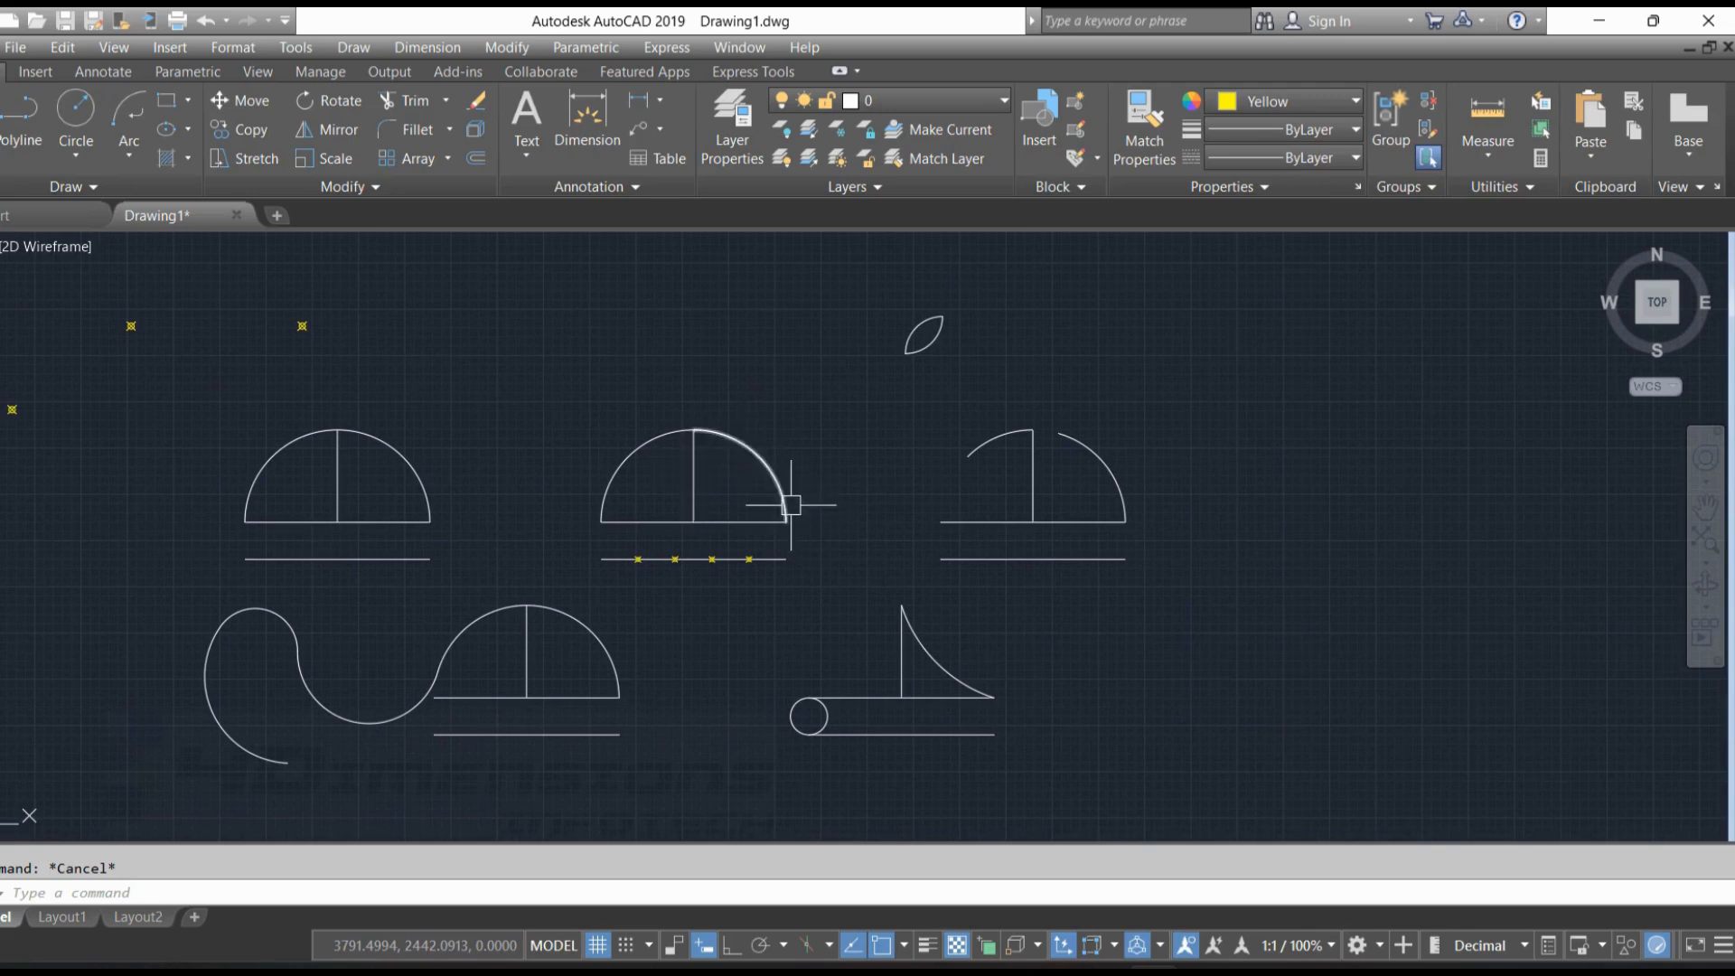
pyautogui.scroll(4, 610, 488)
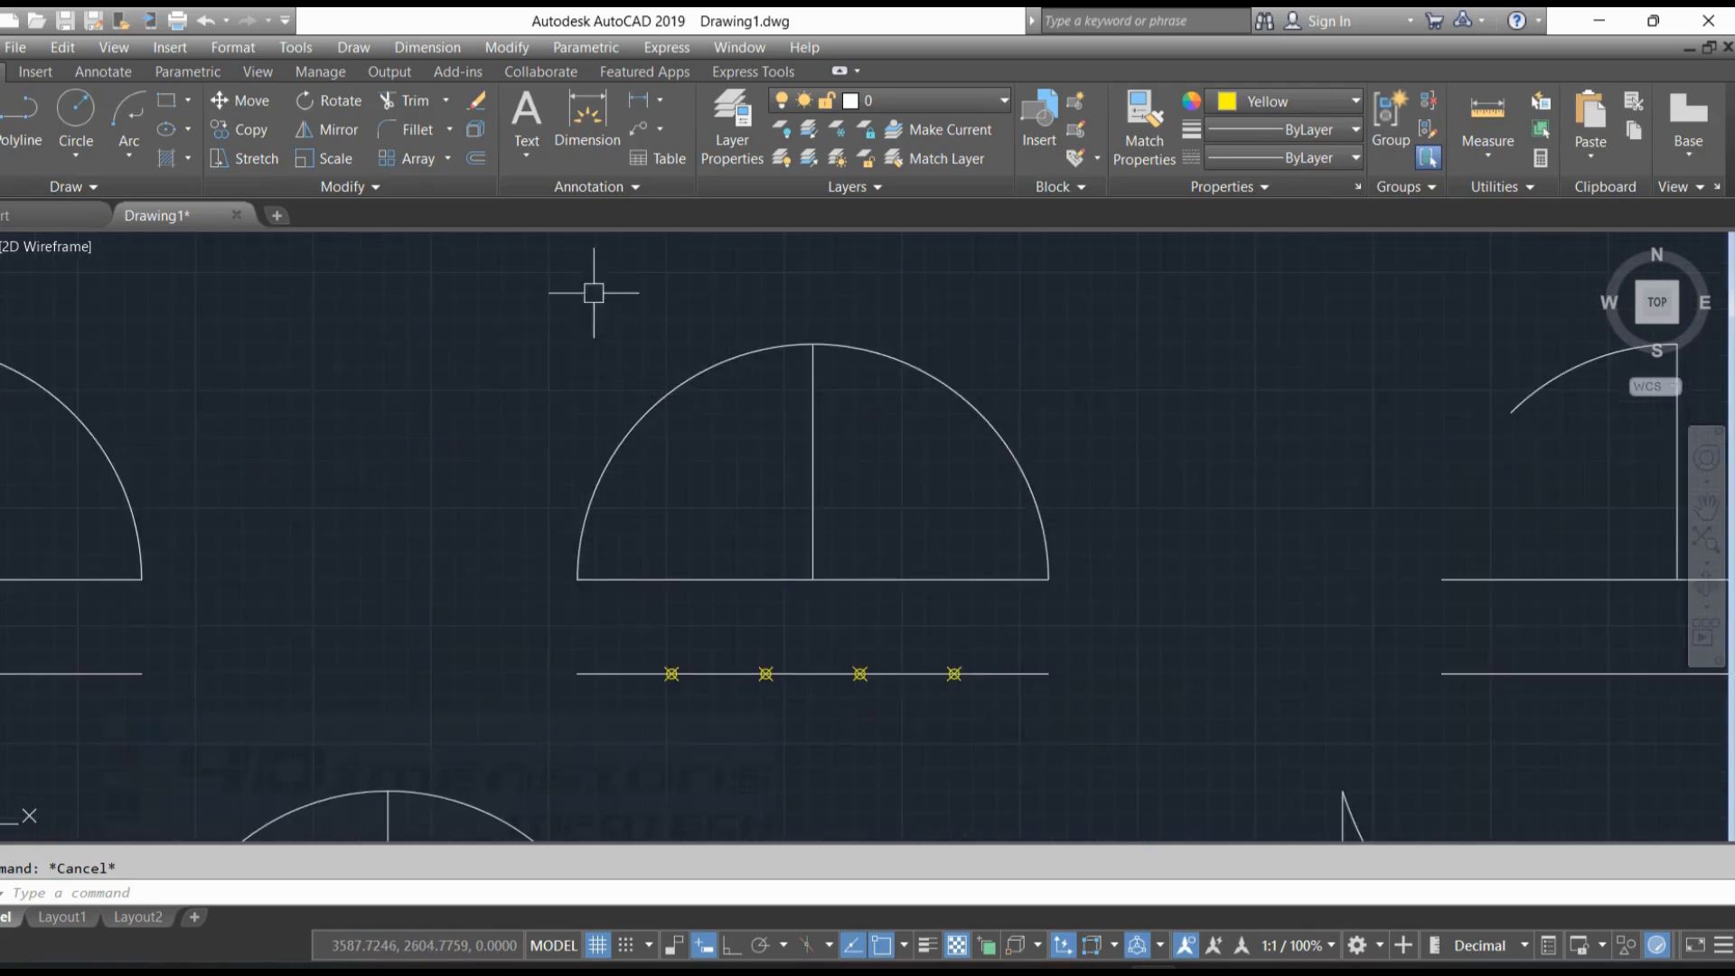
pyautogui.click(722, 362)
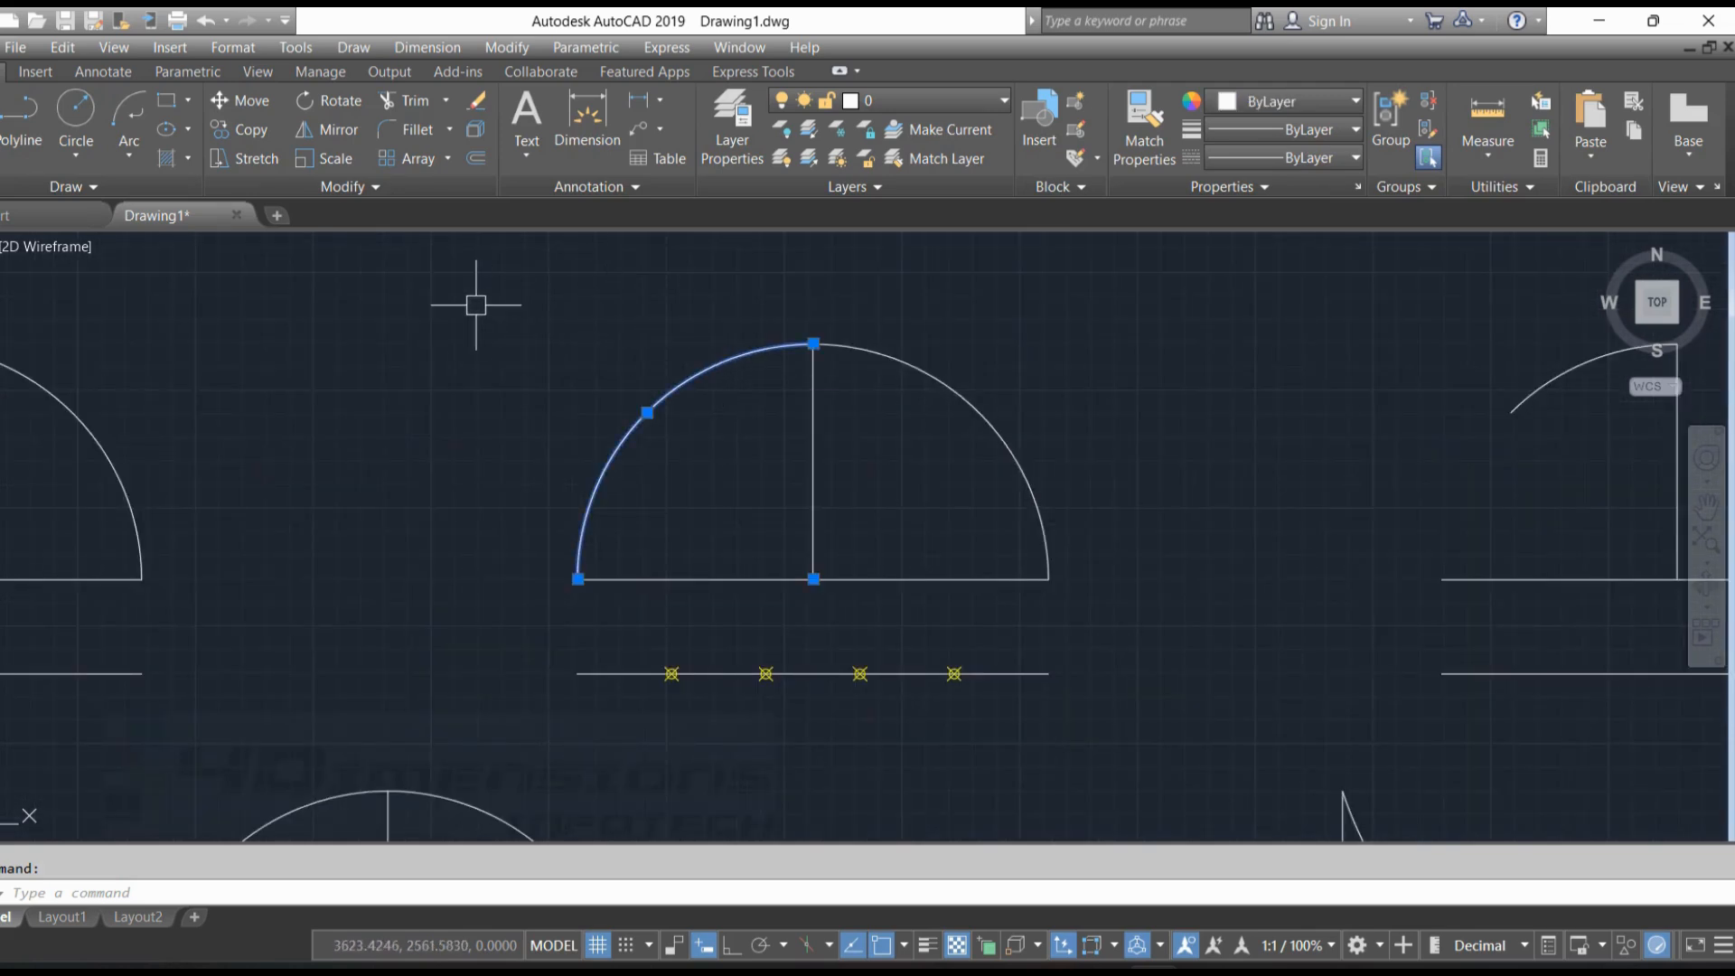
pyautogui.press('Escape')
pyautogui.rightClick(518, 298)
pyautogui.click(598, 311)
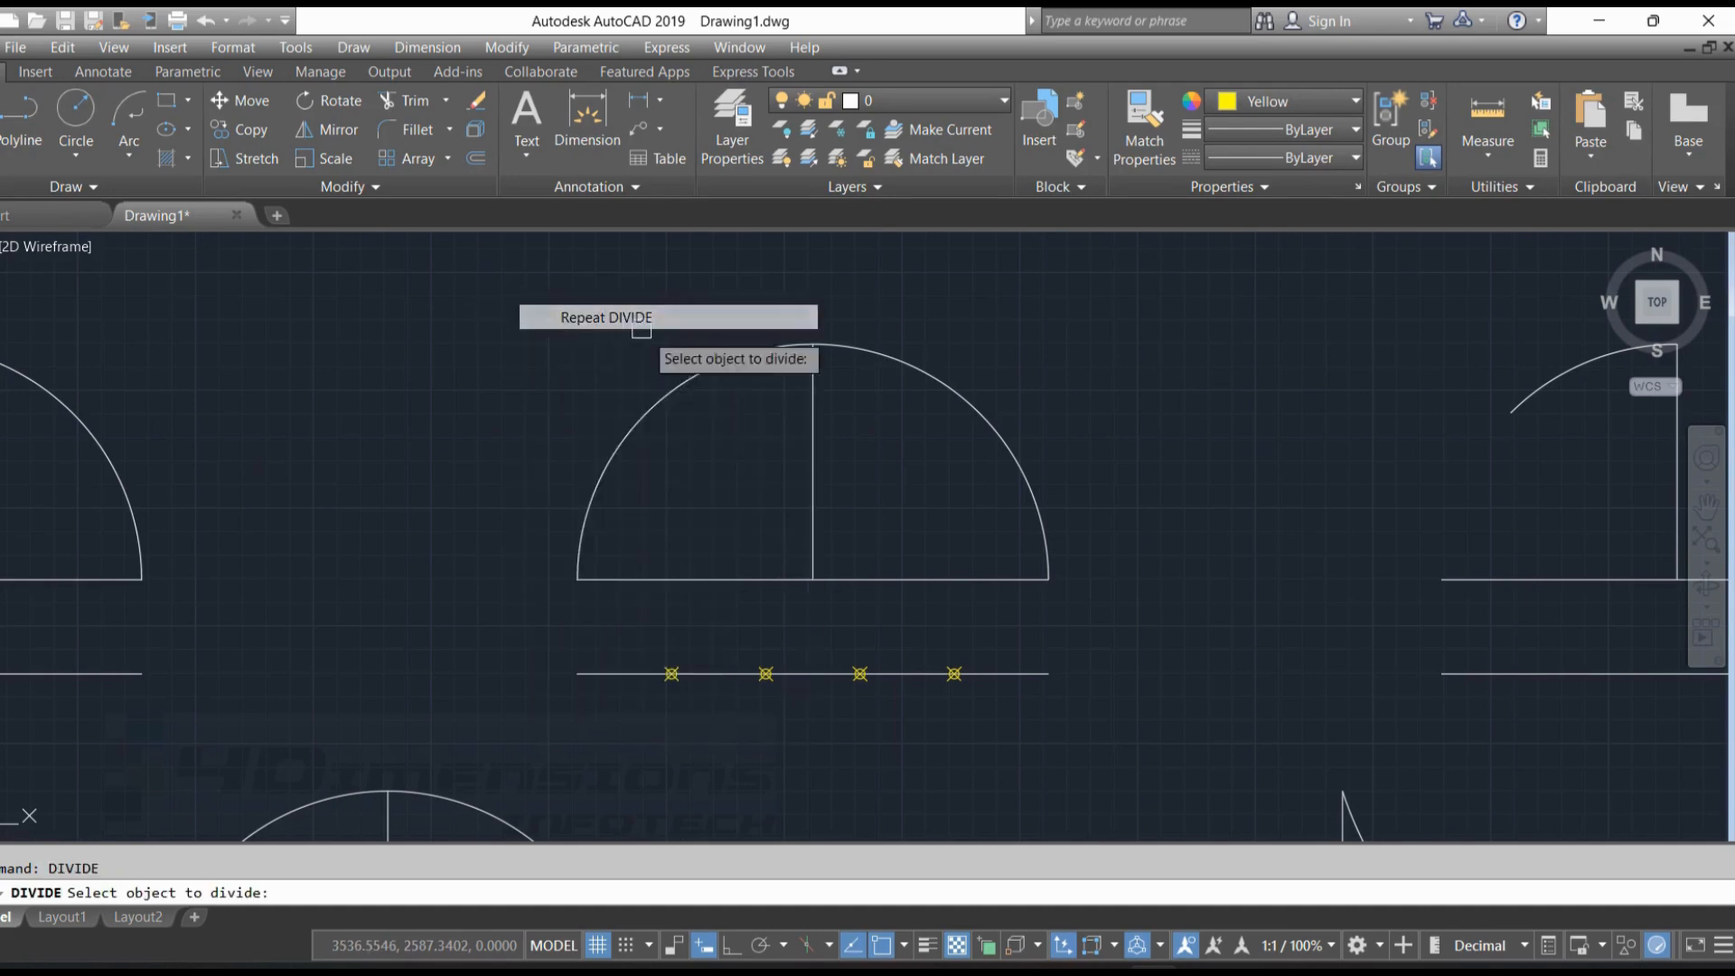
pyautogui.click(708, 379)
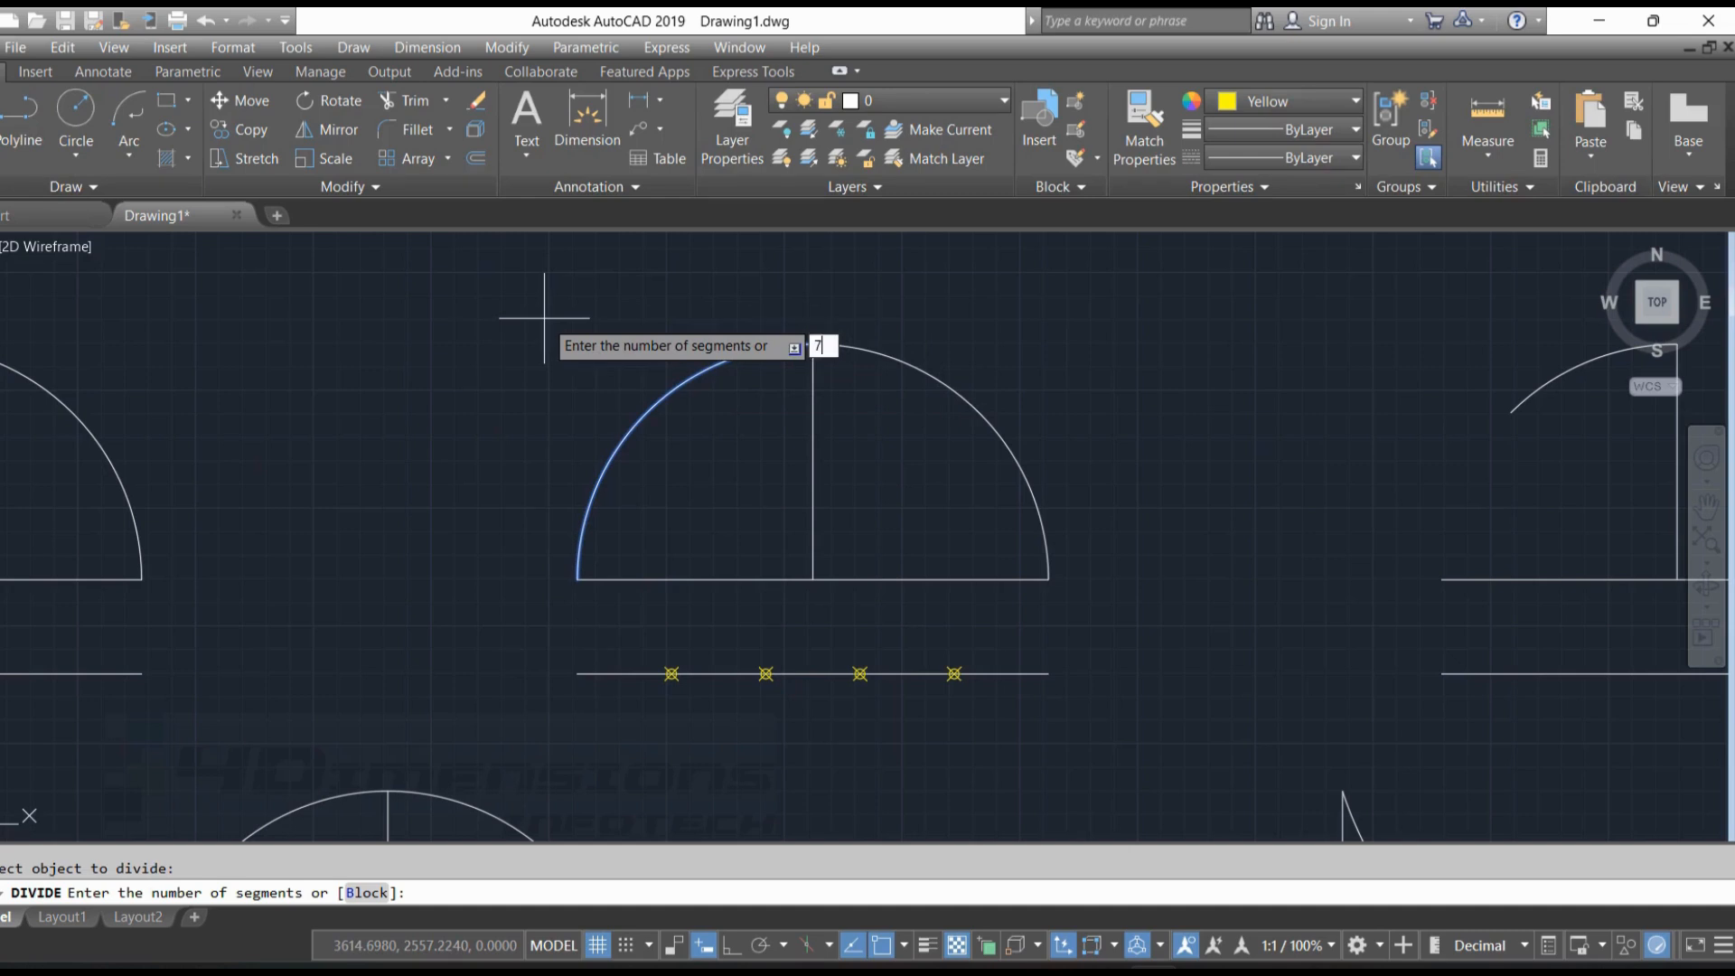
pyautogui.press('Return')
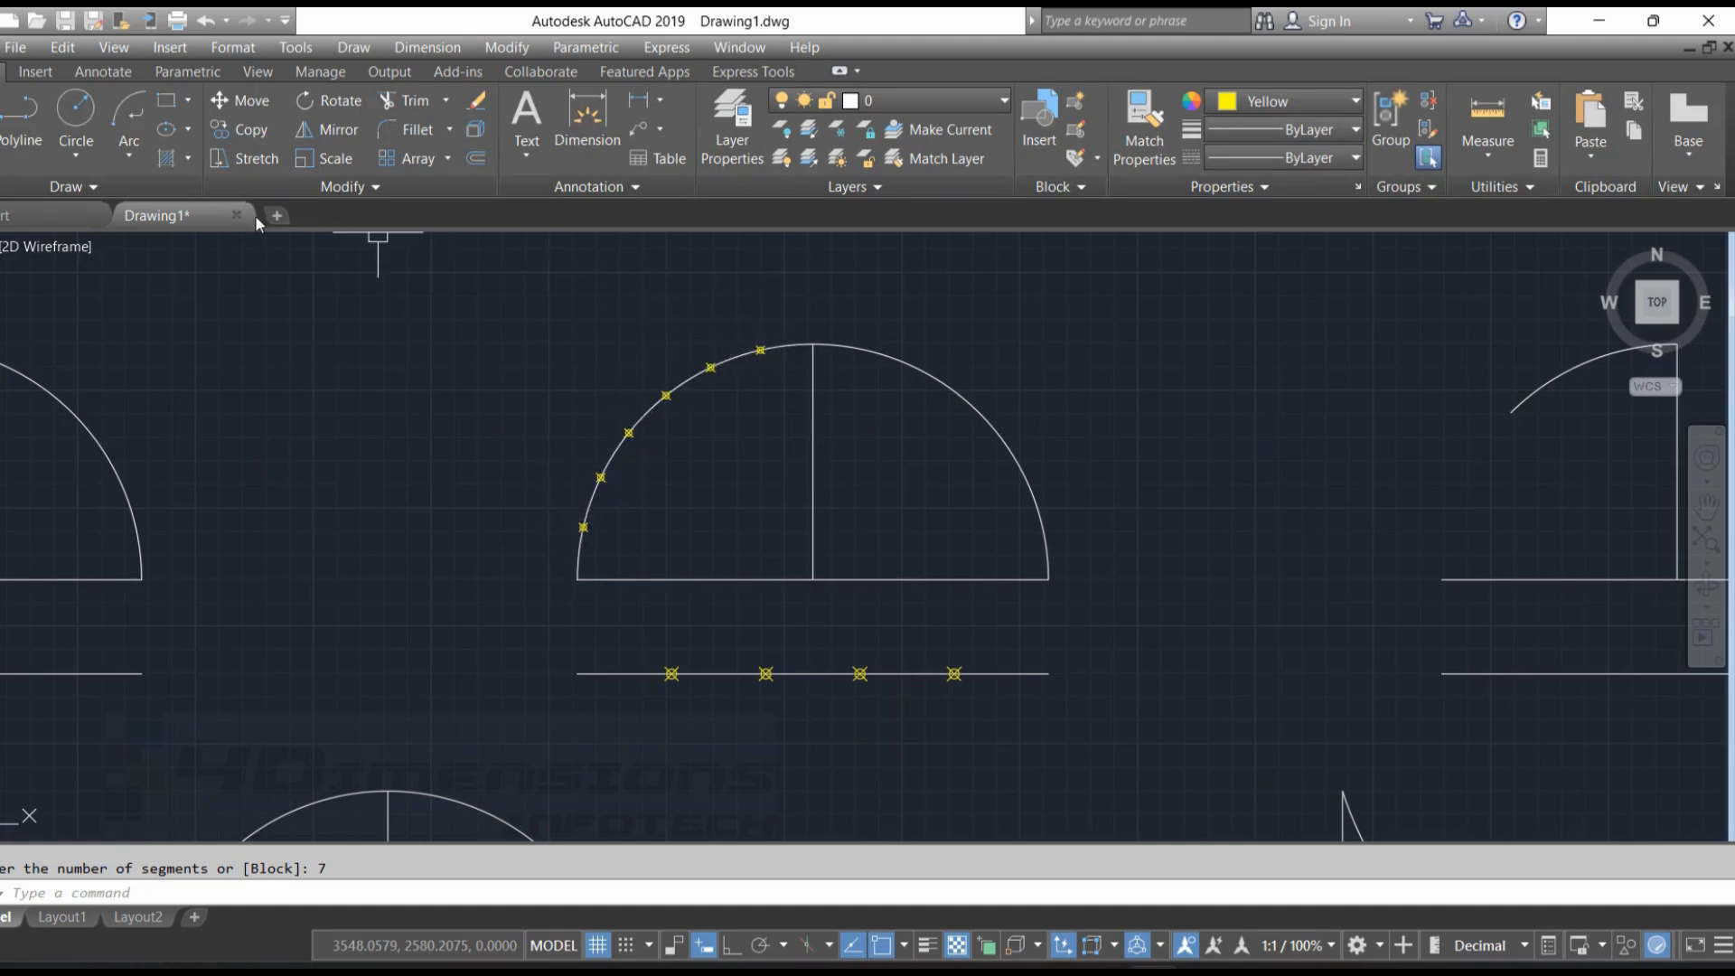
# Change the point style to the single dot, and check the divided arc by selecting it and clearing the selection
pyautogui.click(232, 47)
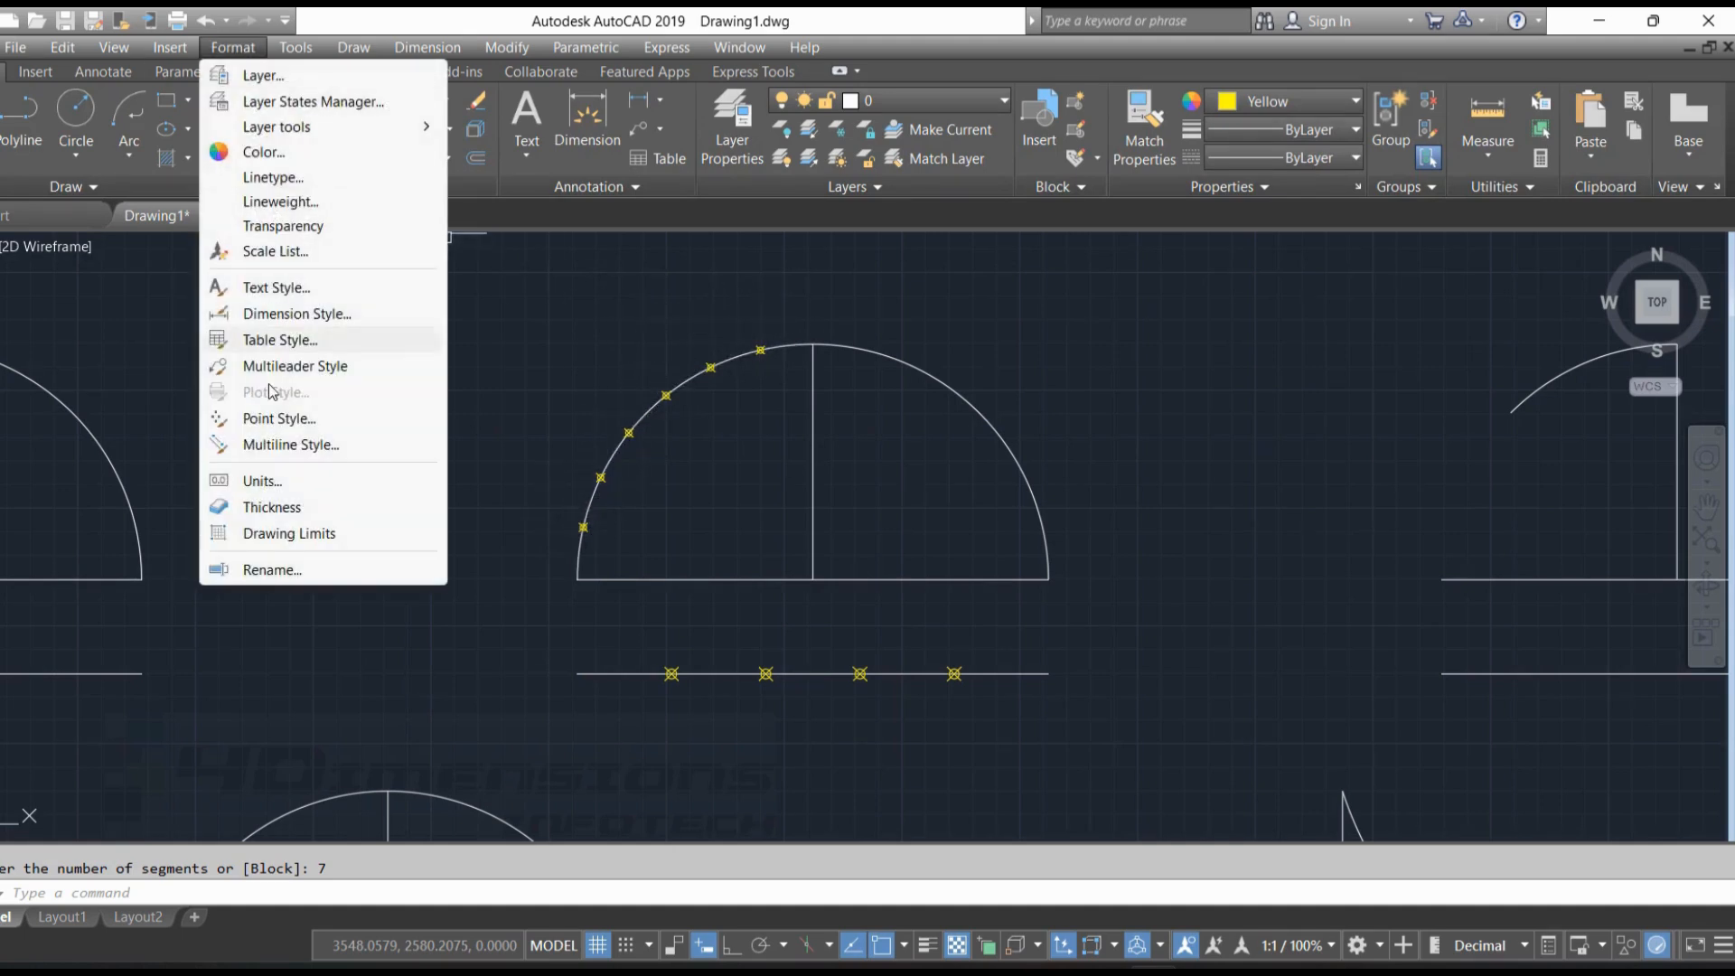
pyautogui.click(271, 419)
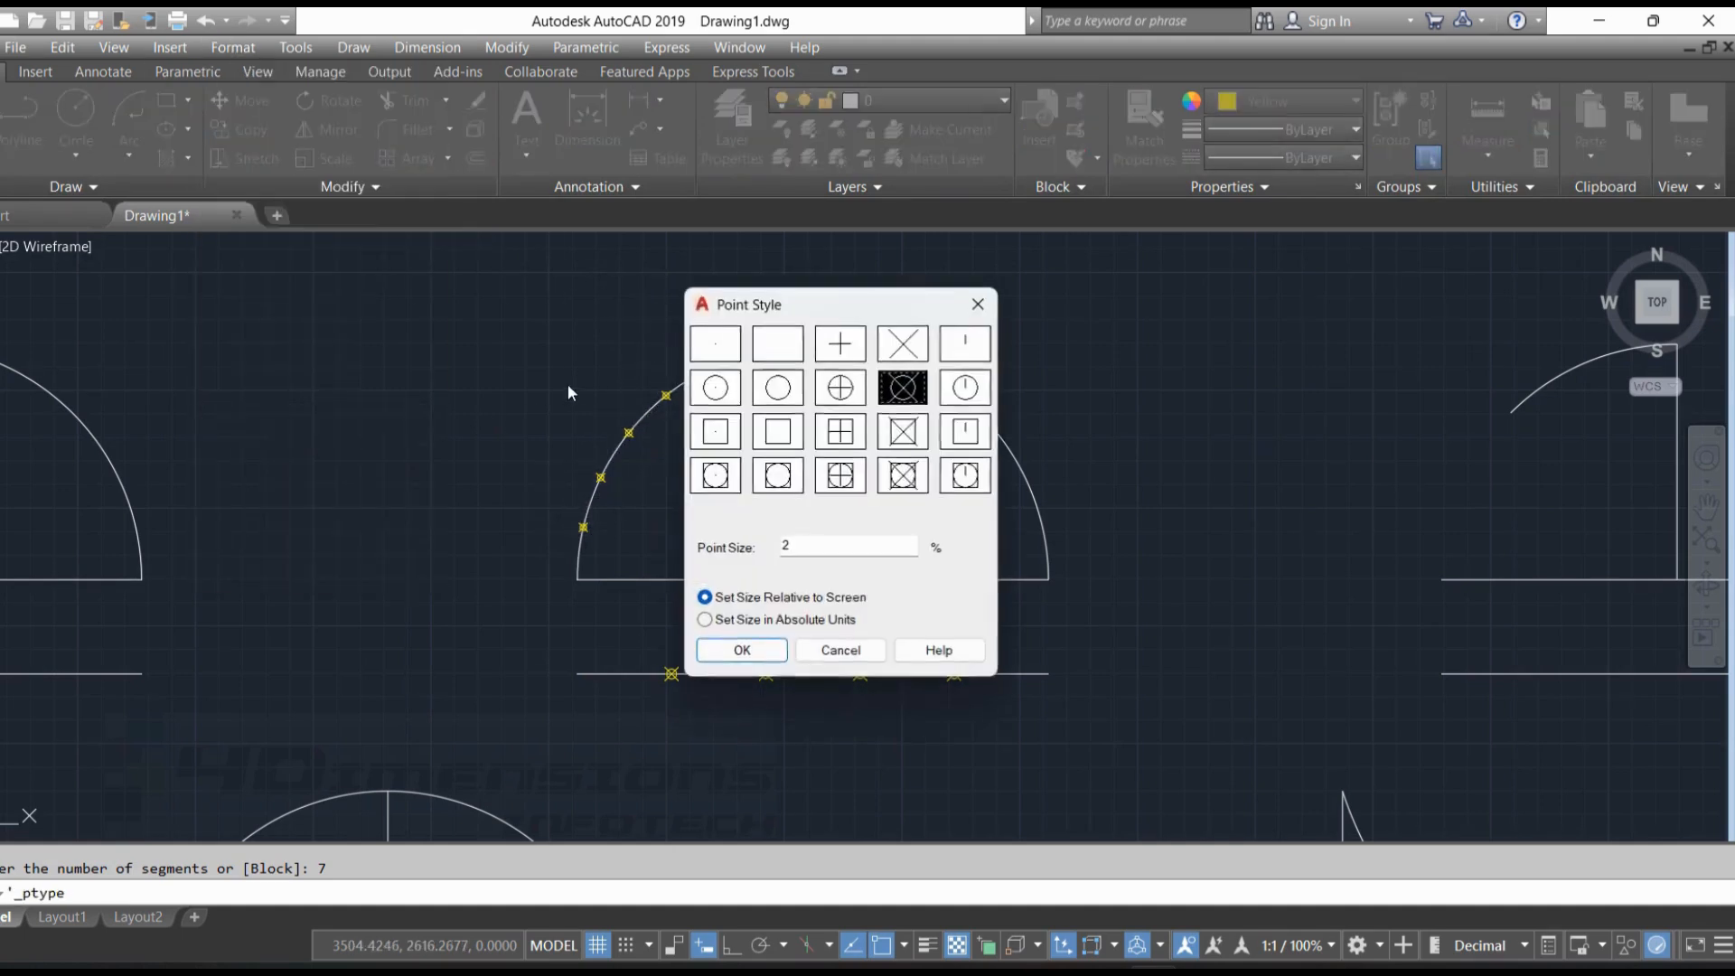
pyautogui.click(716, 354)
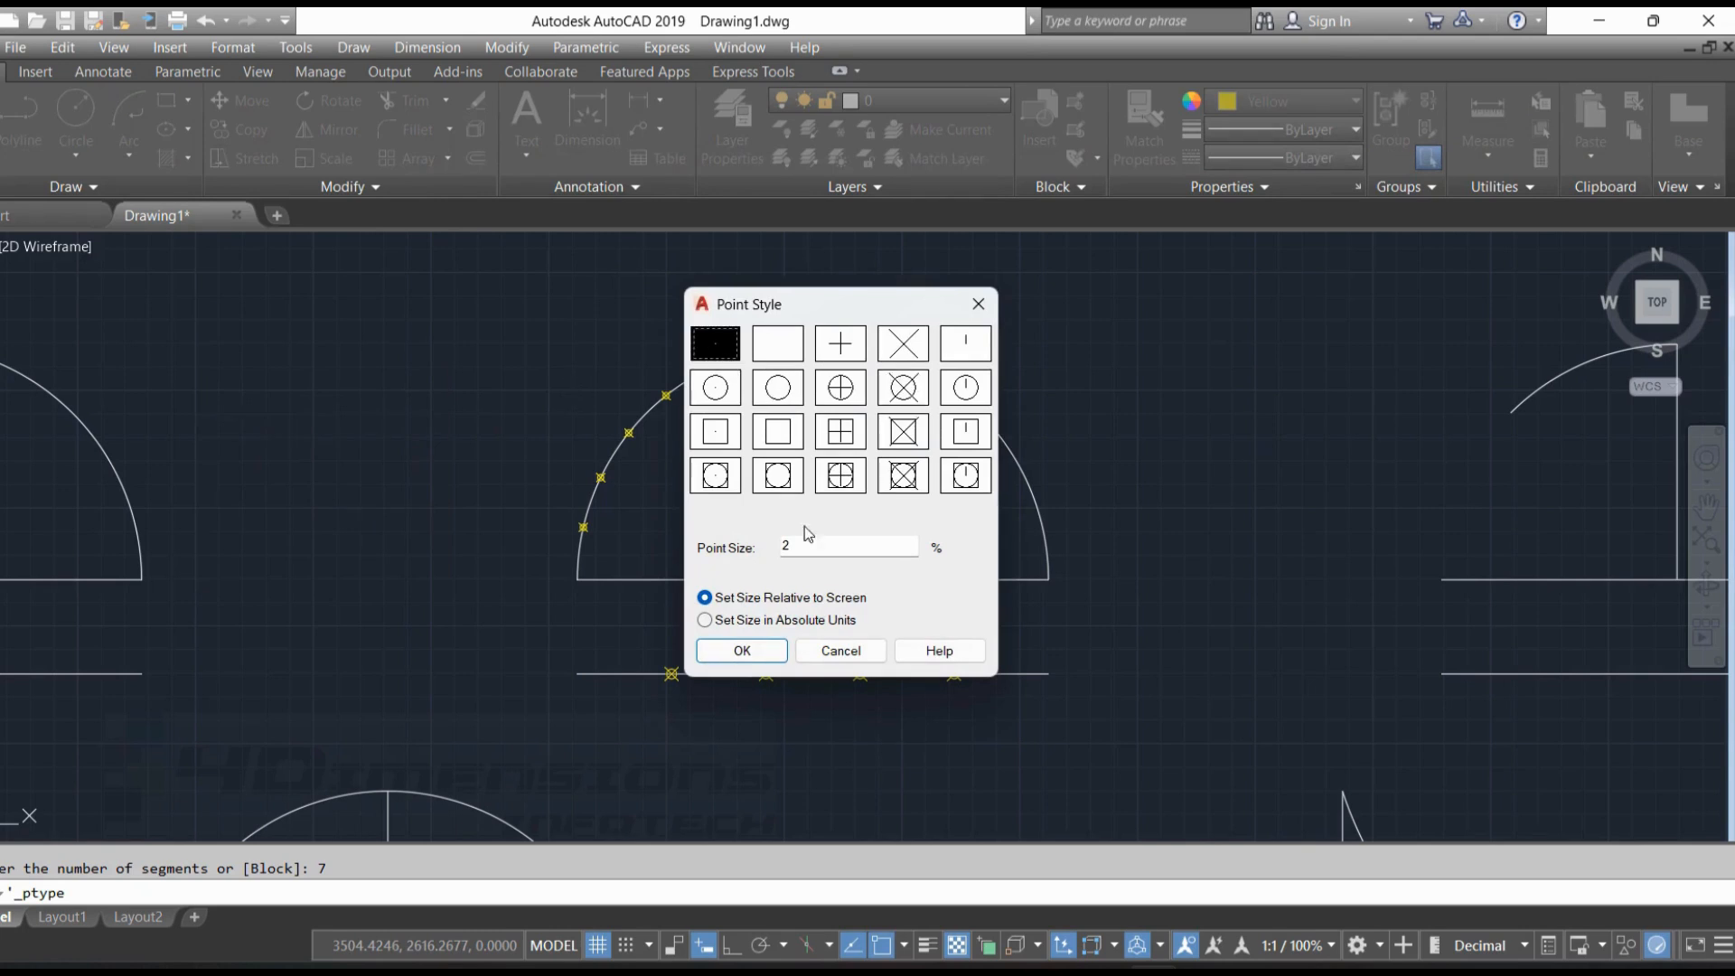
pyautogui.click(746, 650)
pyautogui.click(757, 354)
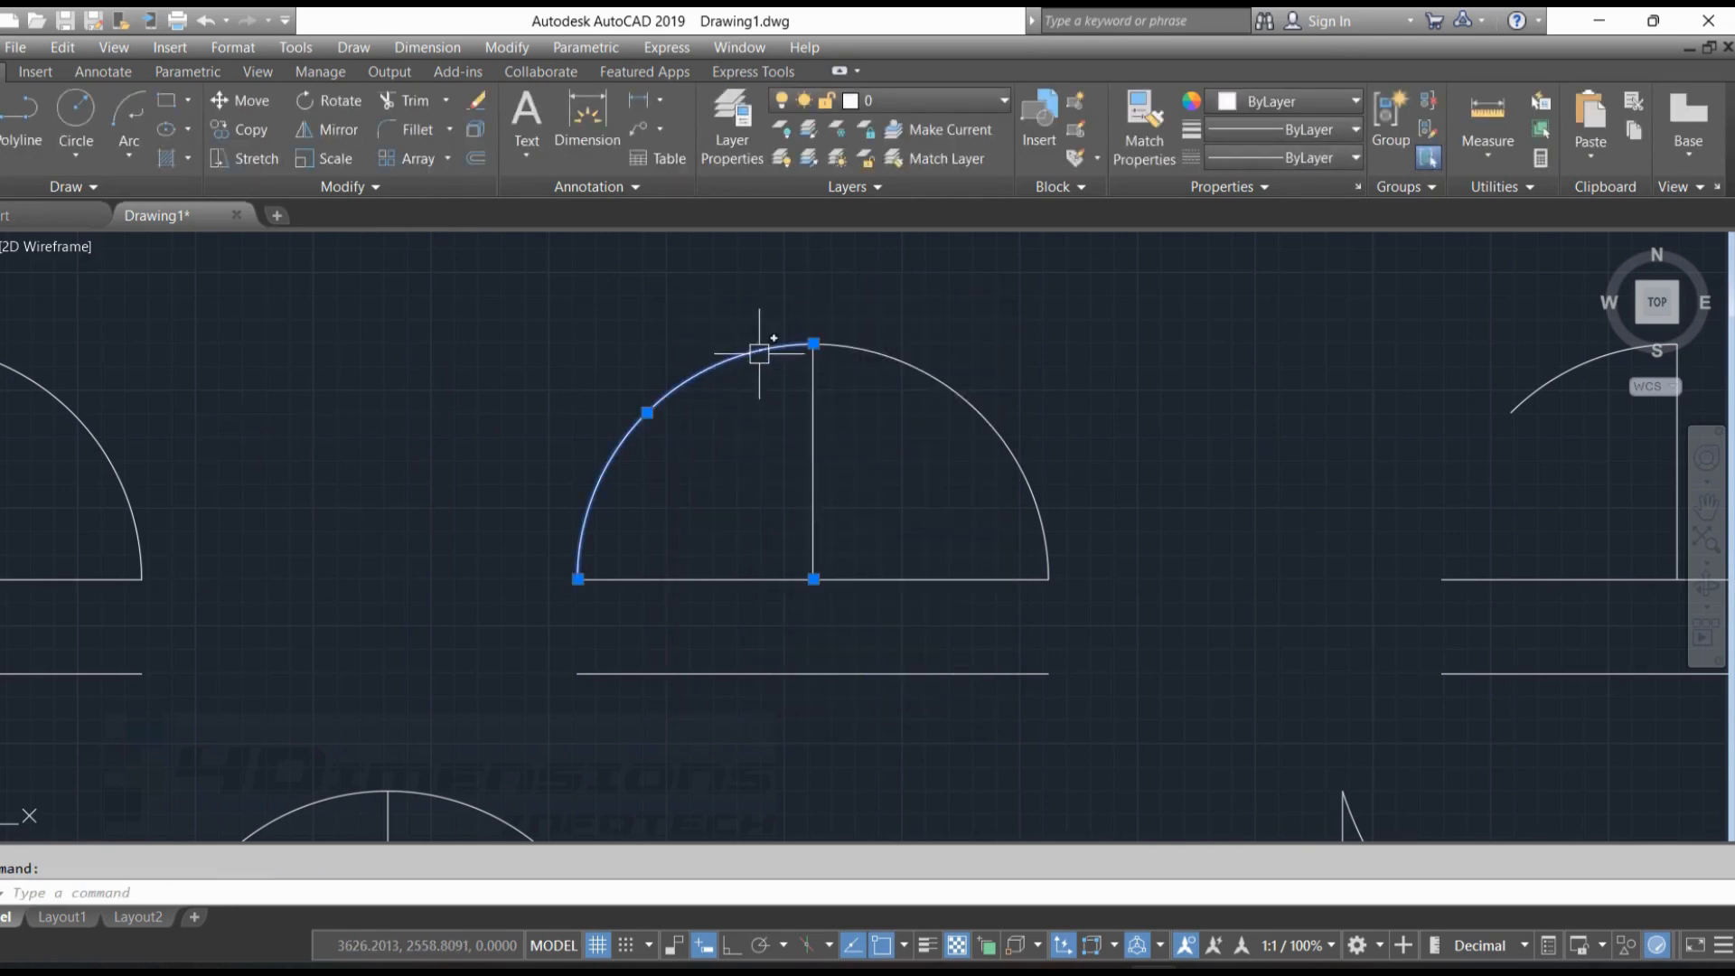
pyautogui.press('Escape')
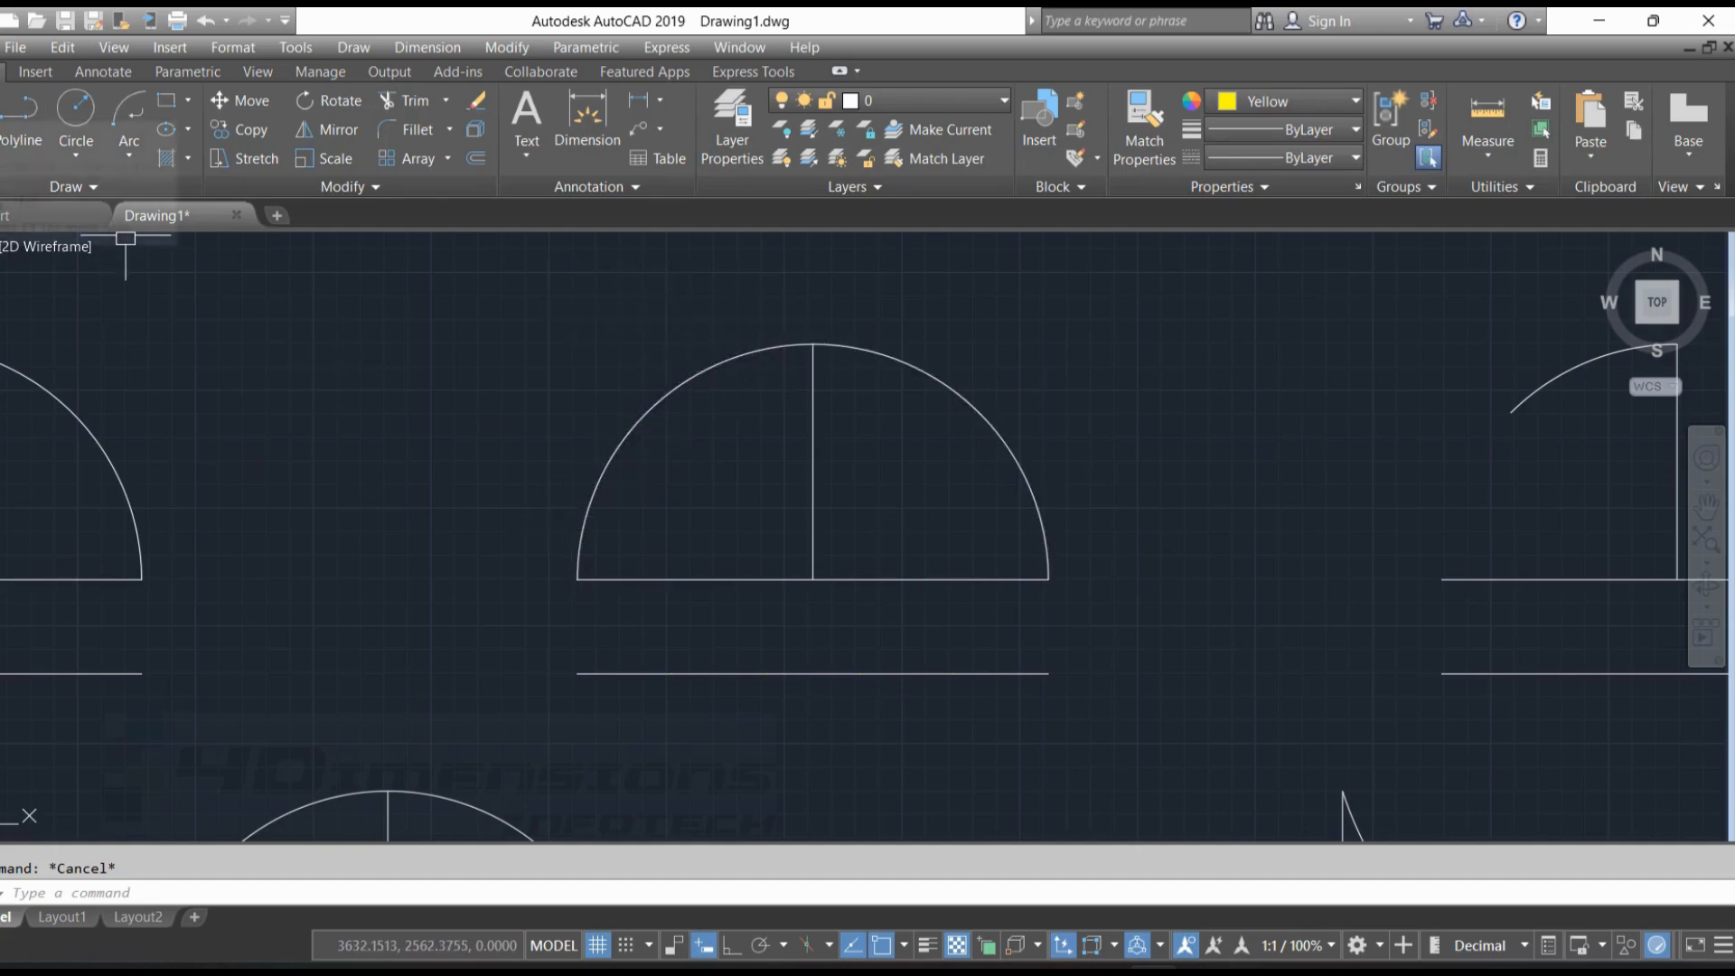
# Draw a line and a polyline from the semicircle's centre to the first two division nodes left of the vertical line
pyautogui.click(2, 109)
pyautogui.click(814, 579)
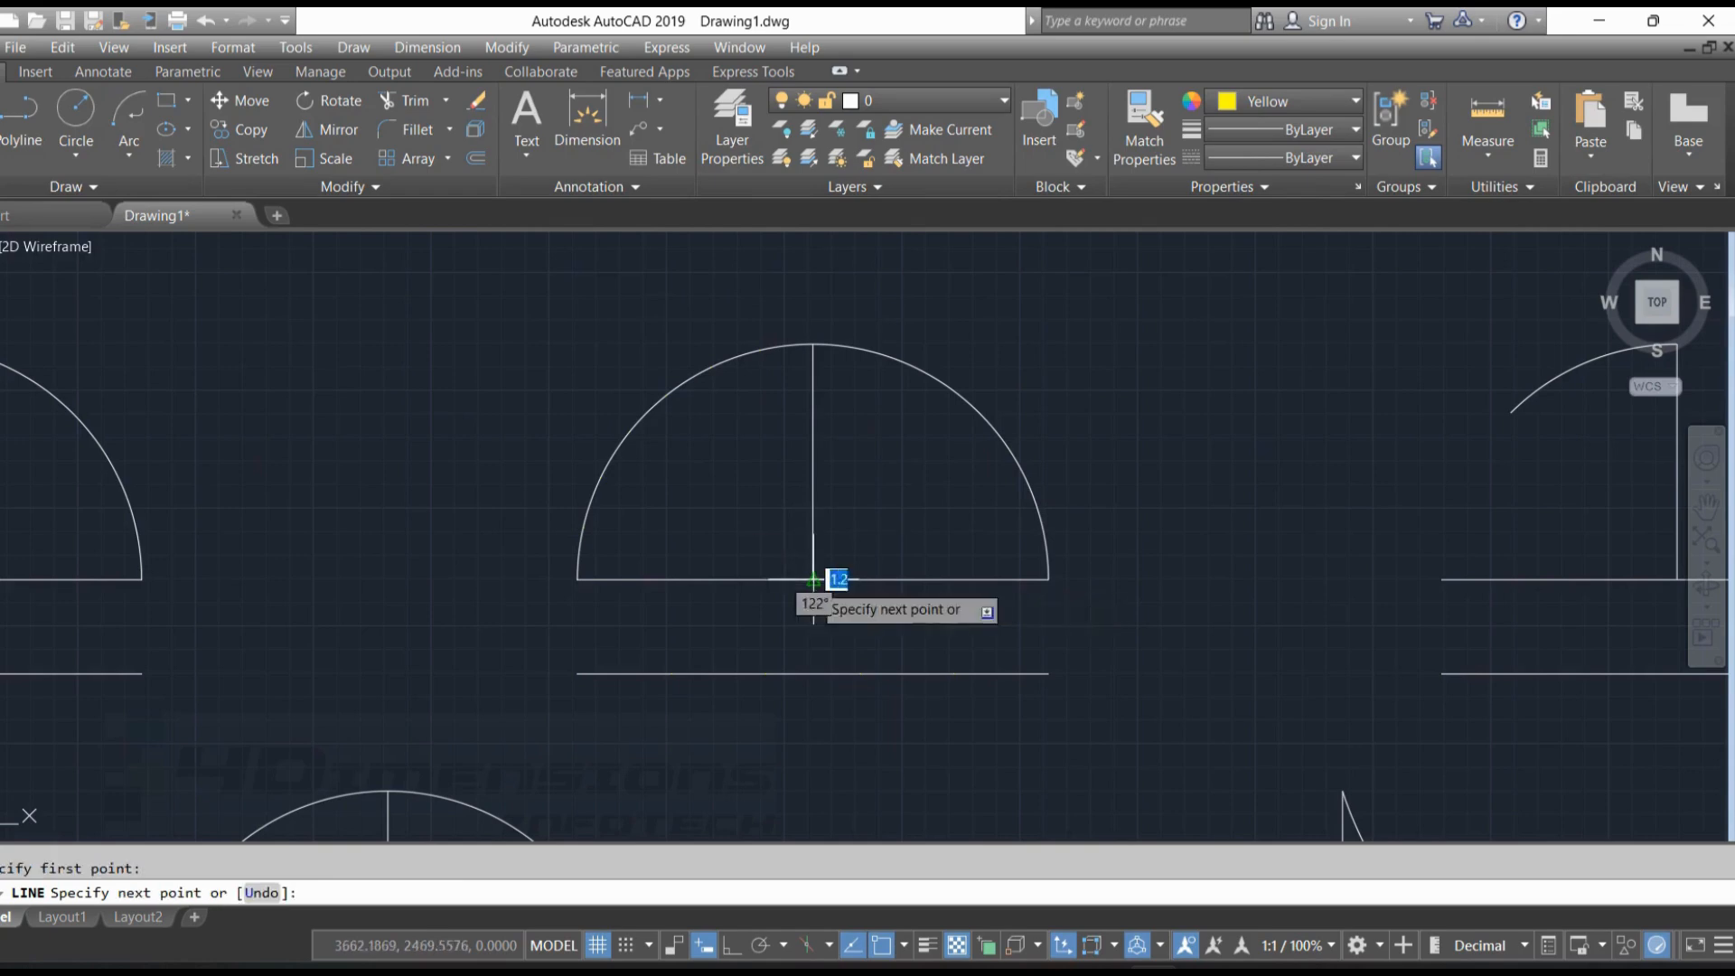
pyautogui.click(760, 349)
pyautogui.press('Return')
pyautogui.write('pl')
pyautogui.press('Return')
pyautogui.click(814, 579)
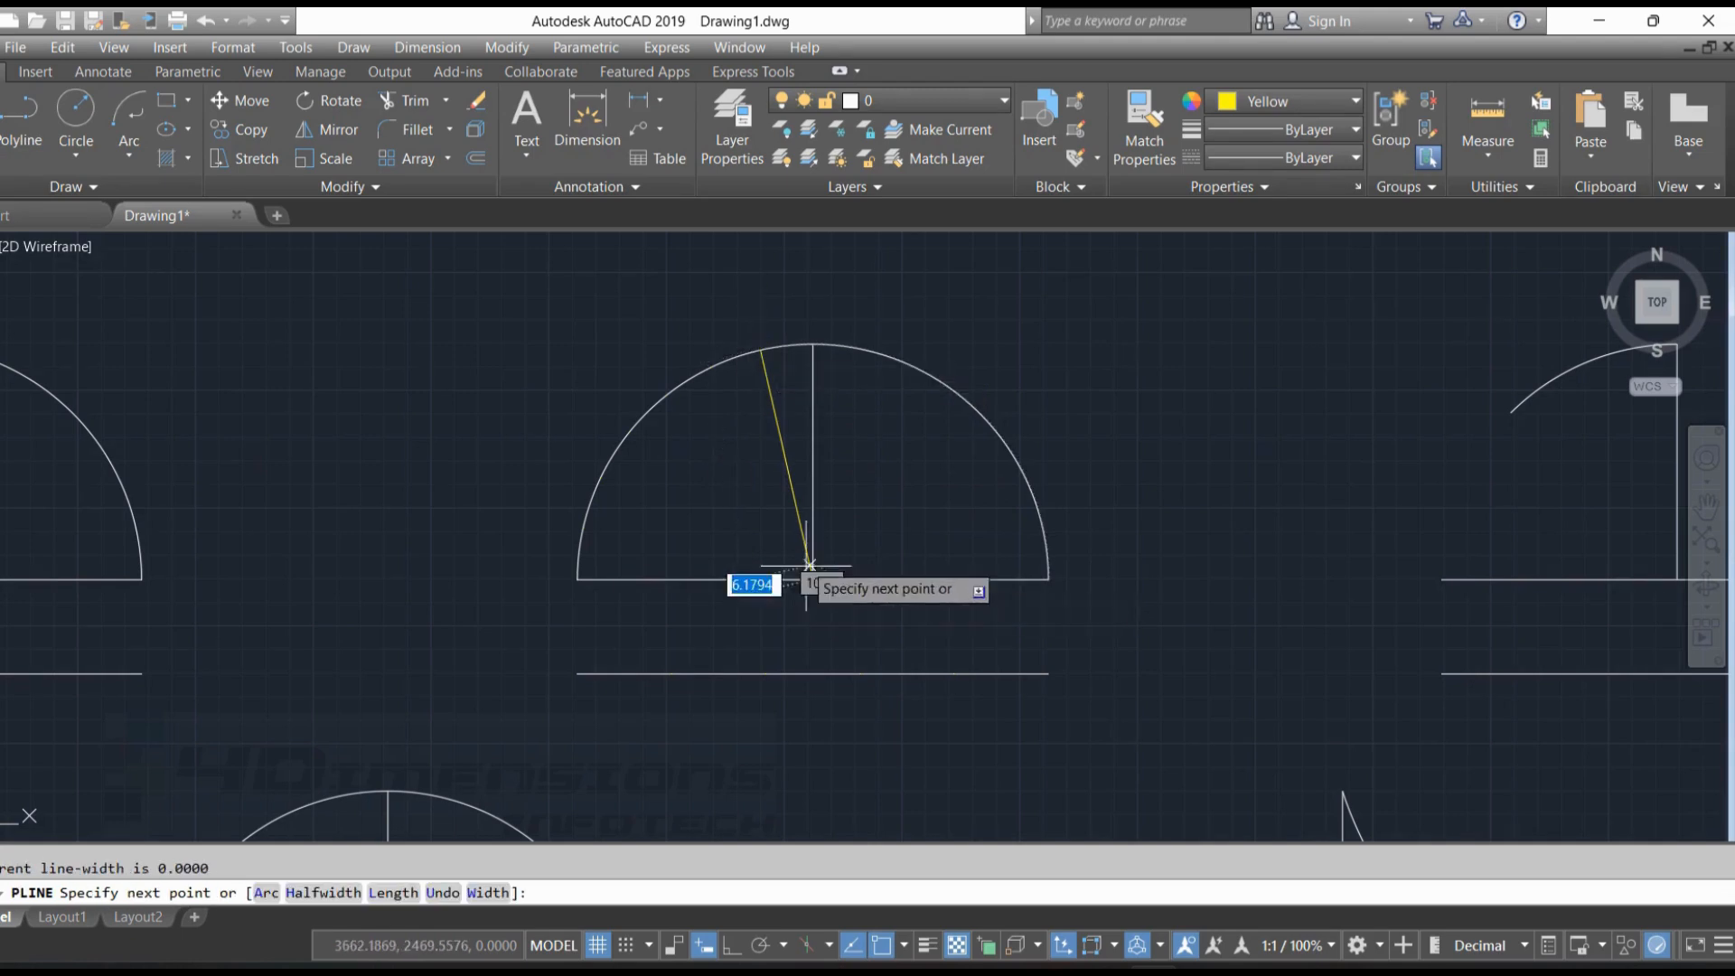
pyautogui.click(711, 367)
pyautogui.press('Escape')
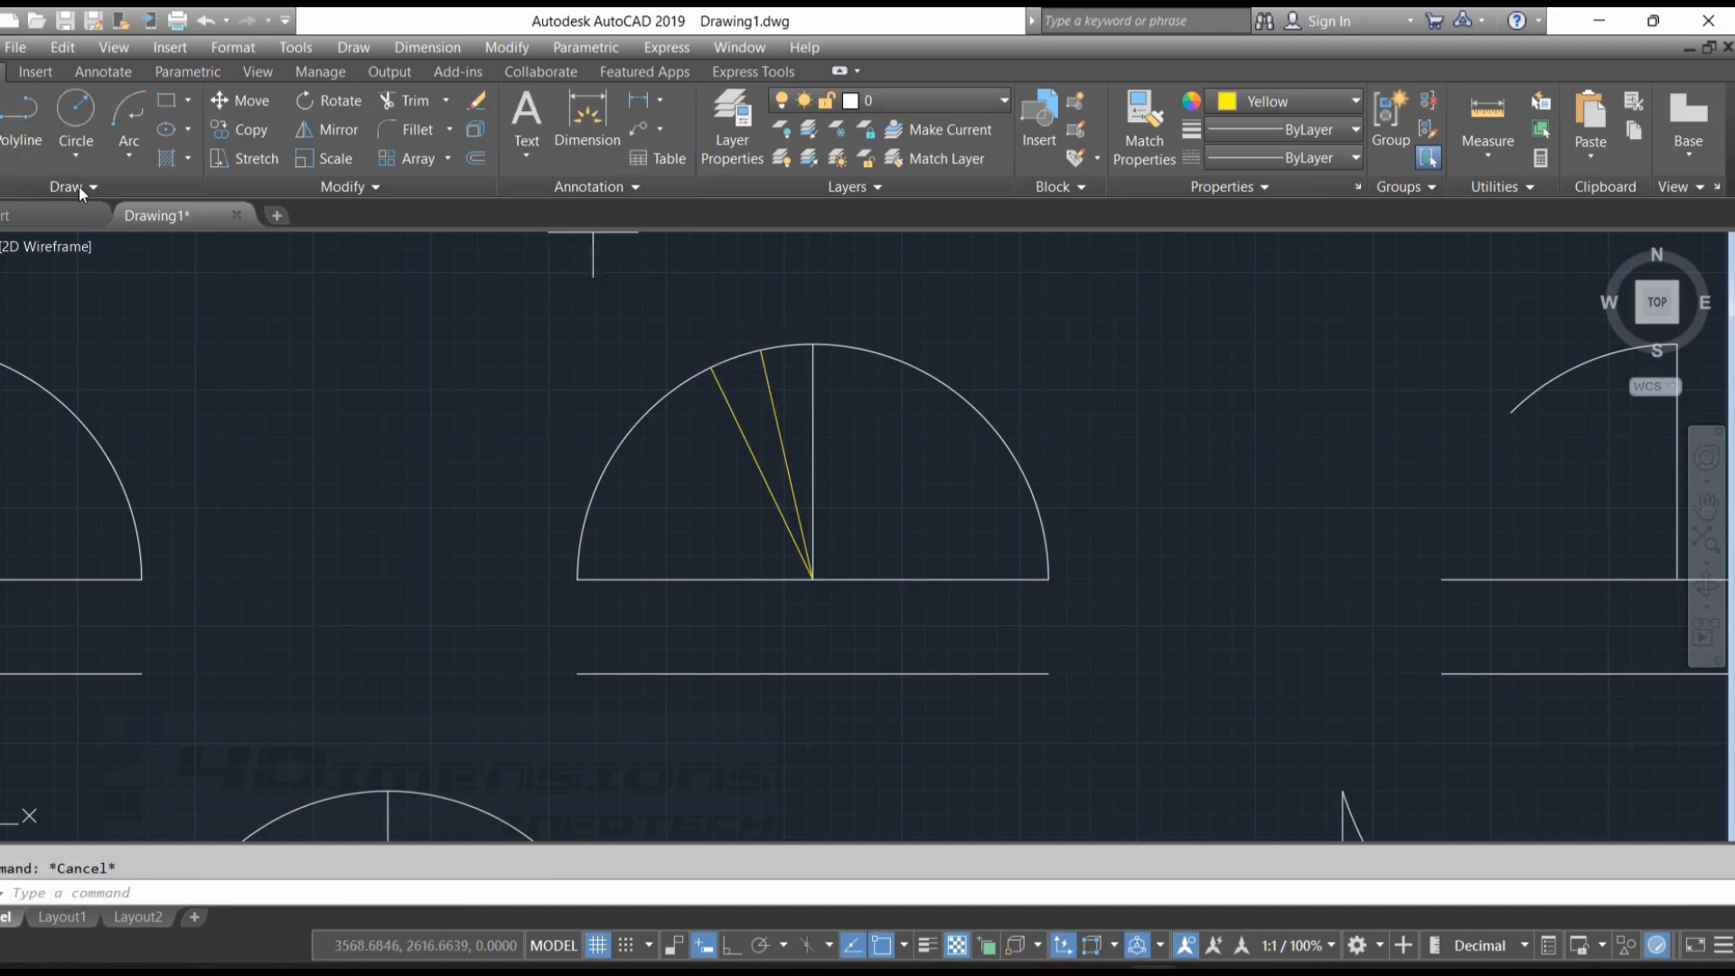
# Draw lines from the semicircle's centre to the third and fourth division nodes on the left arc
pyautogui.write('l')
pyautogui.press('Return')
pyautogui.click(813, 578)
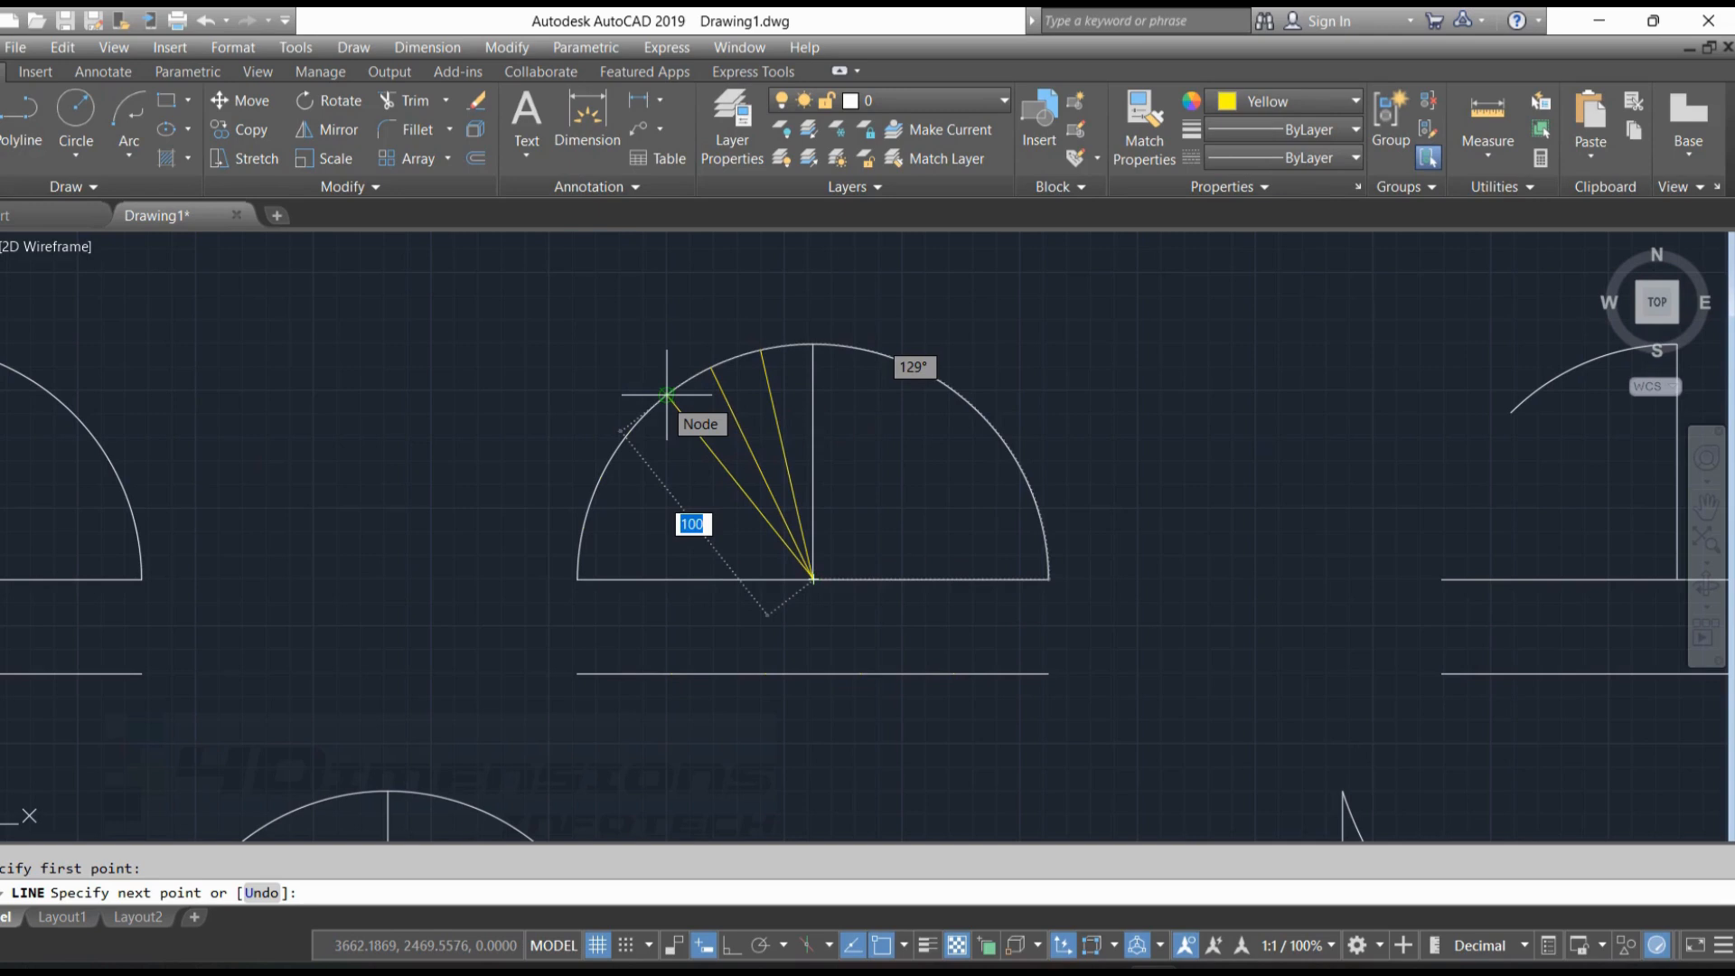
pyautogui.click(667, 395)
pyautogui.press('Escape')
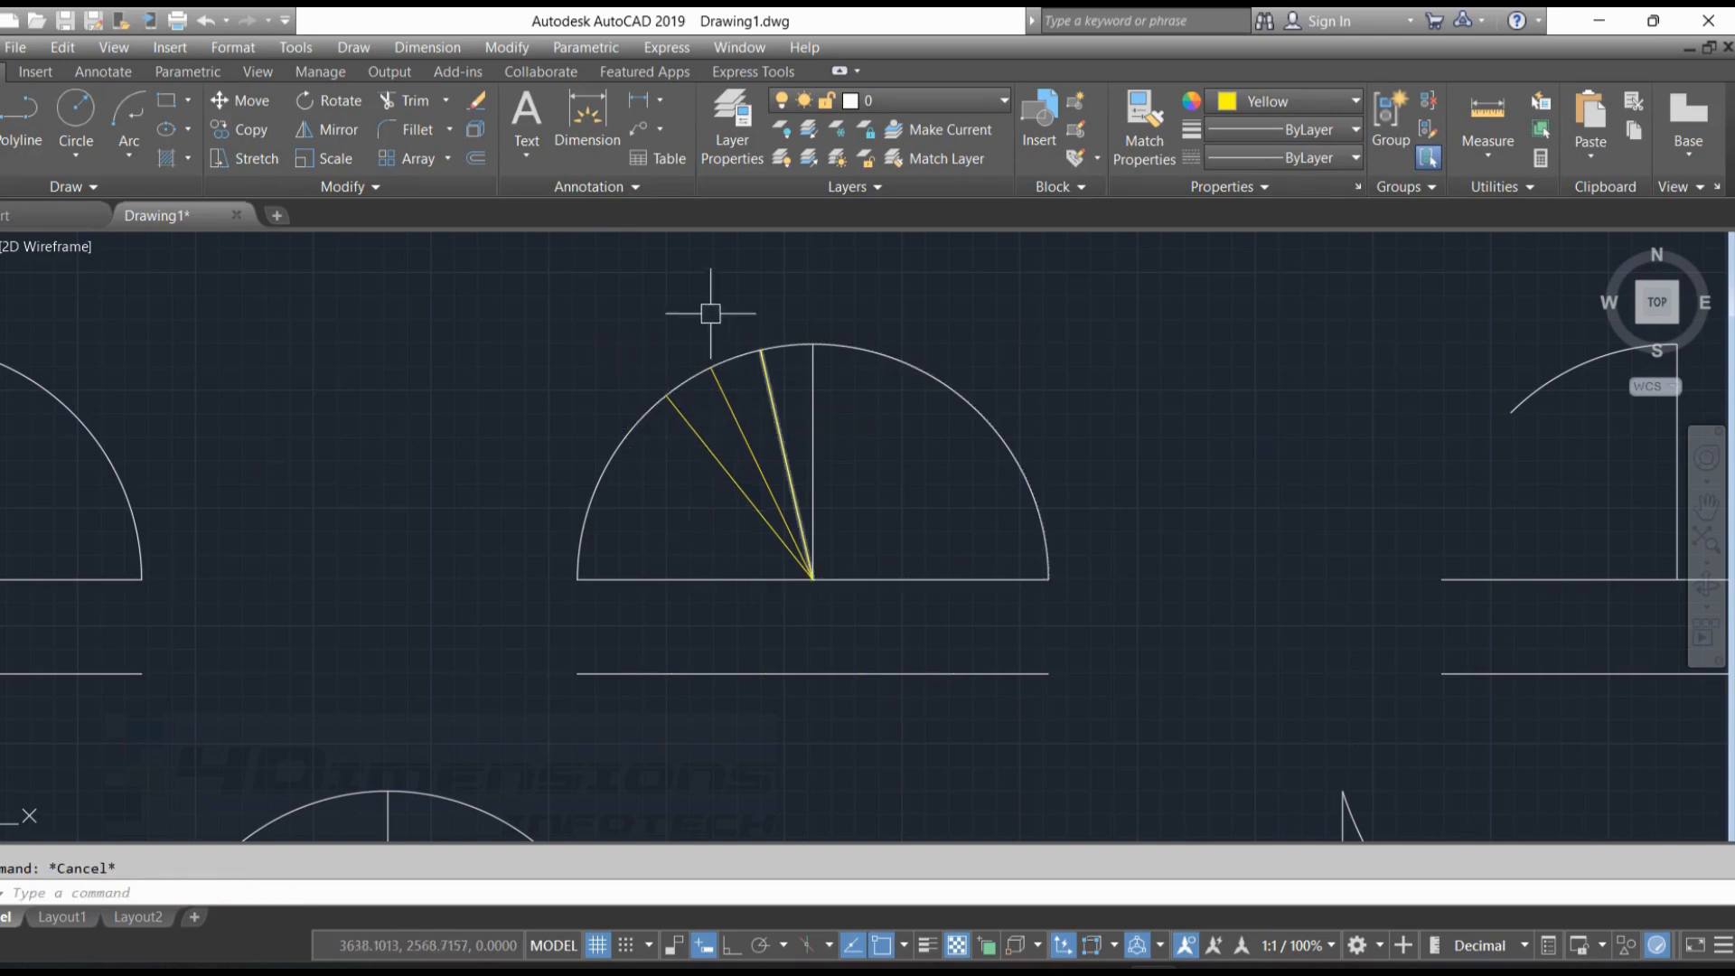
pyautogui.press('Return')
pyautogui.click(812, 578)
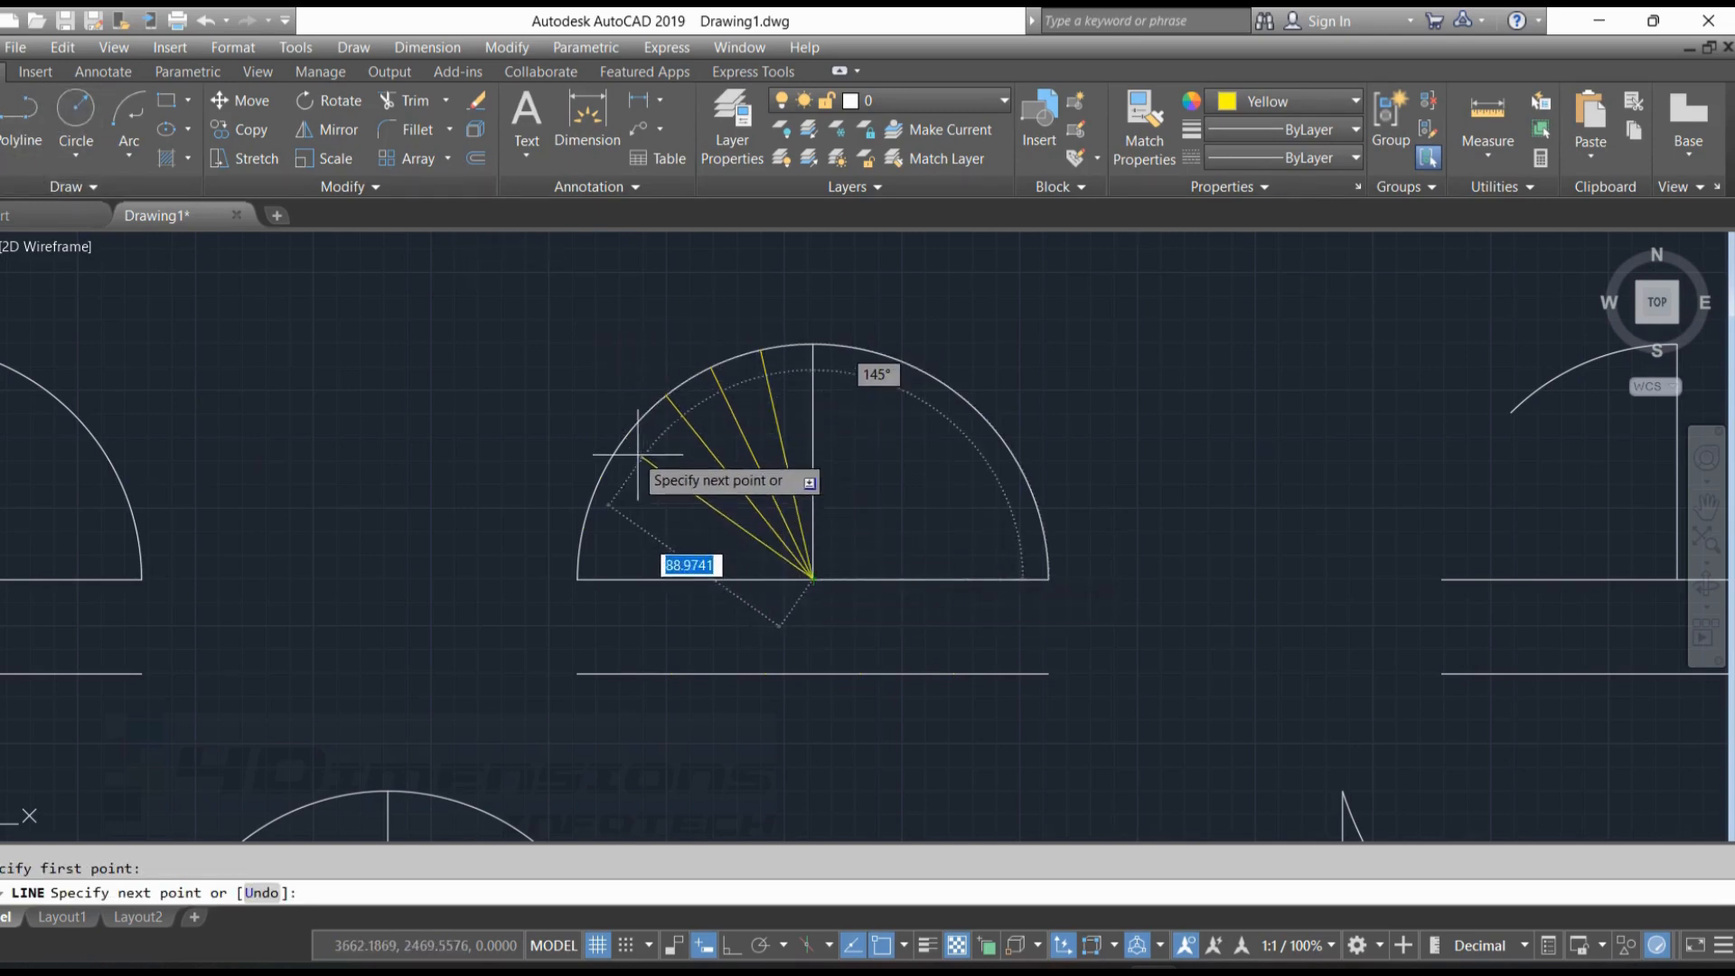
pyautogui.click(627, 435)
pyautogui.press('Escape')
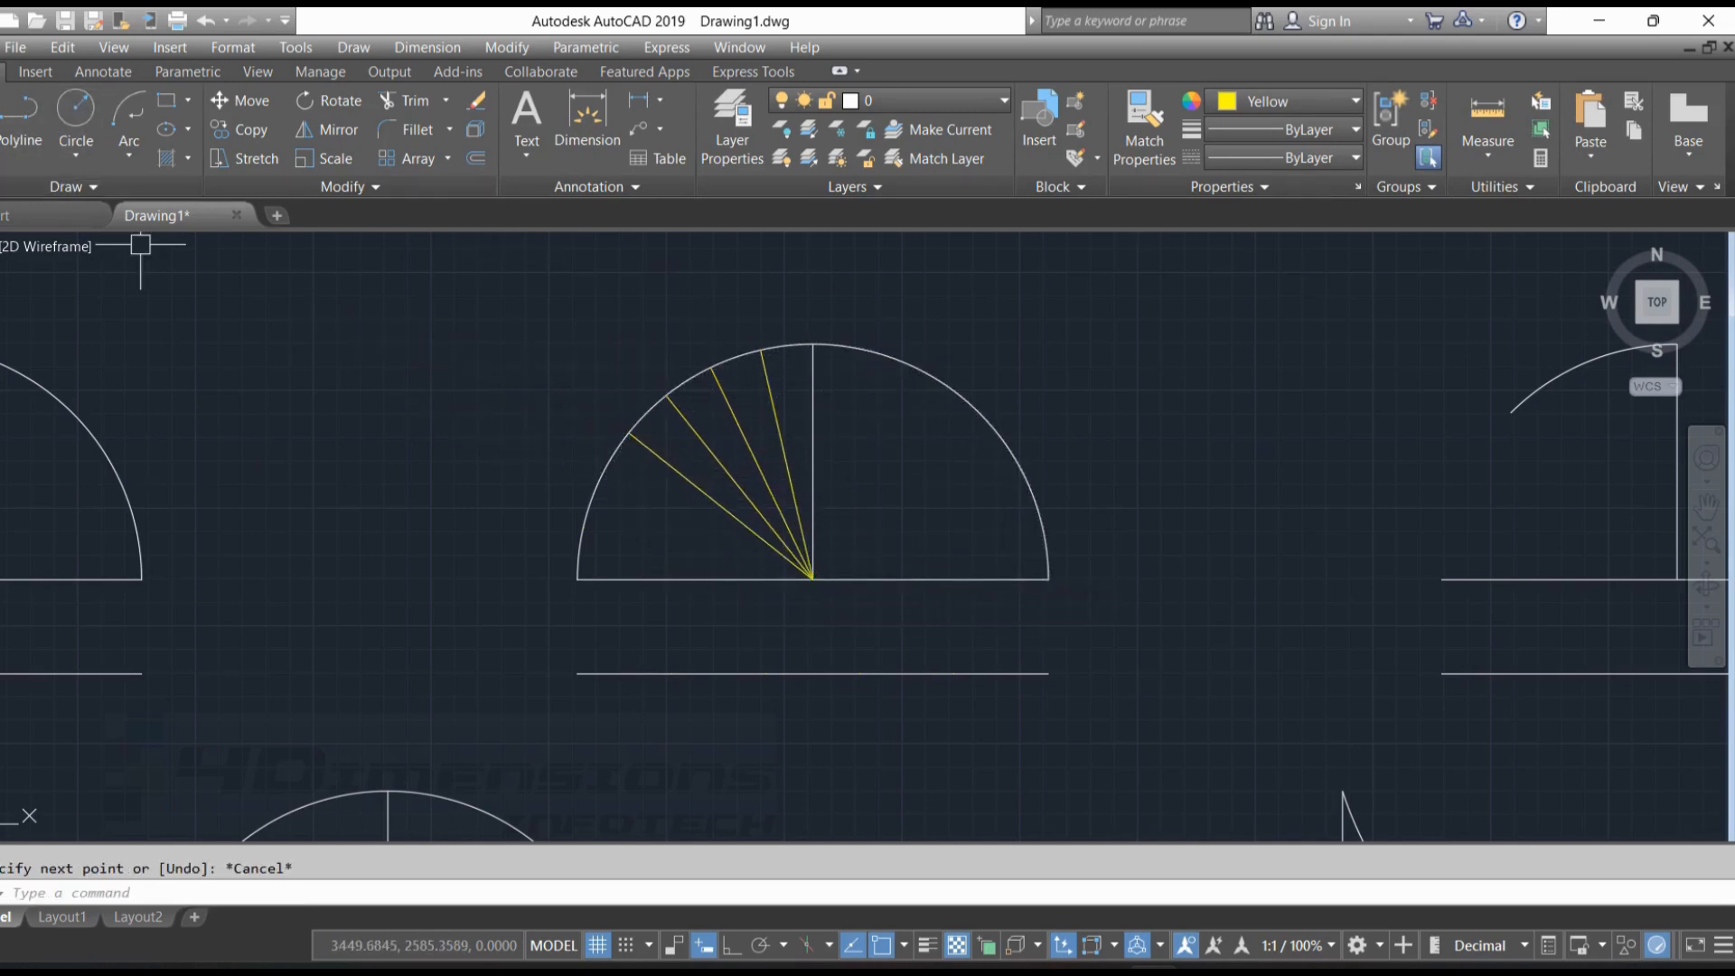
# Draw lines from the semicircle's centre to the last two division nodes near the left arc's lower end
pyautogui.press('Return')
pyautogui.click(812, 579)
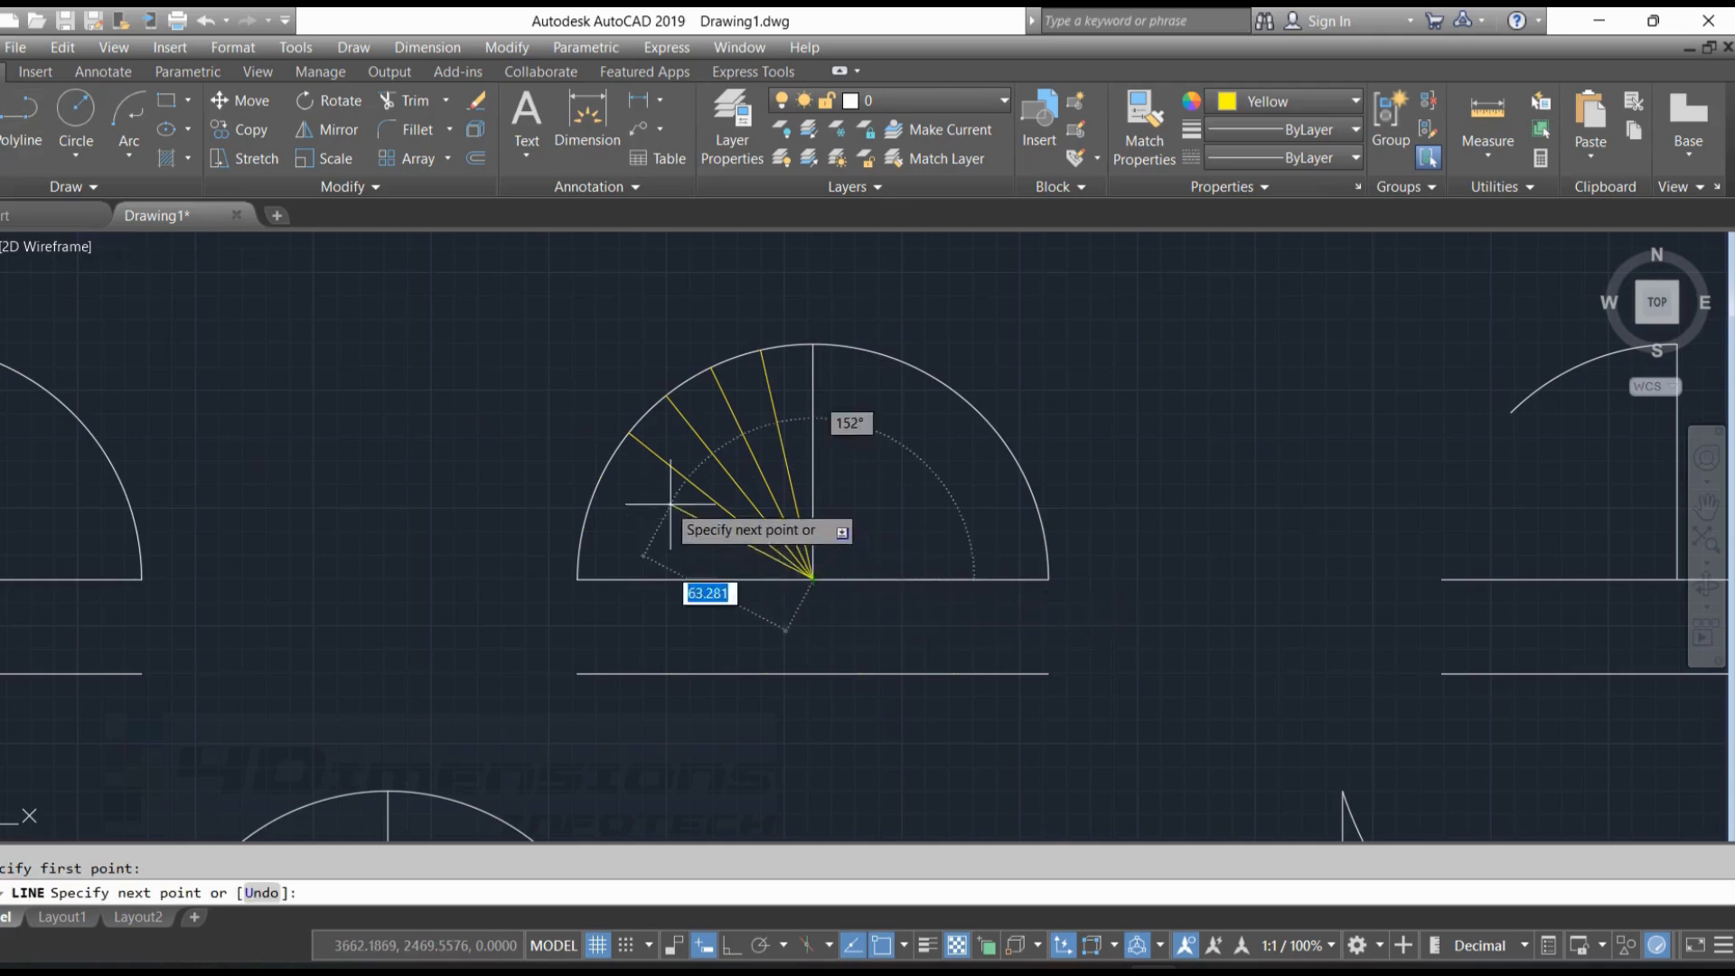
pyautogui.click(602, 476)
pyautogui.press('Escape')
pyautogui.press('Return')
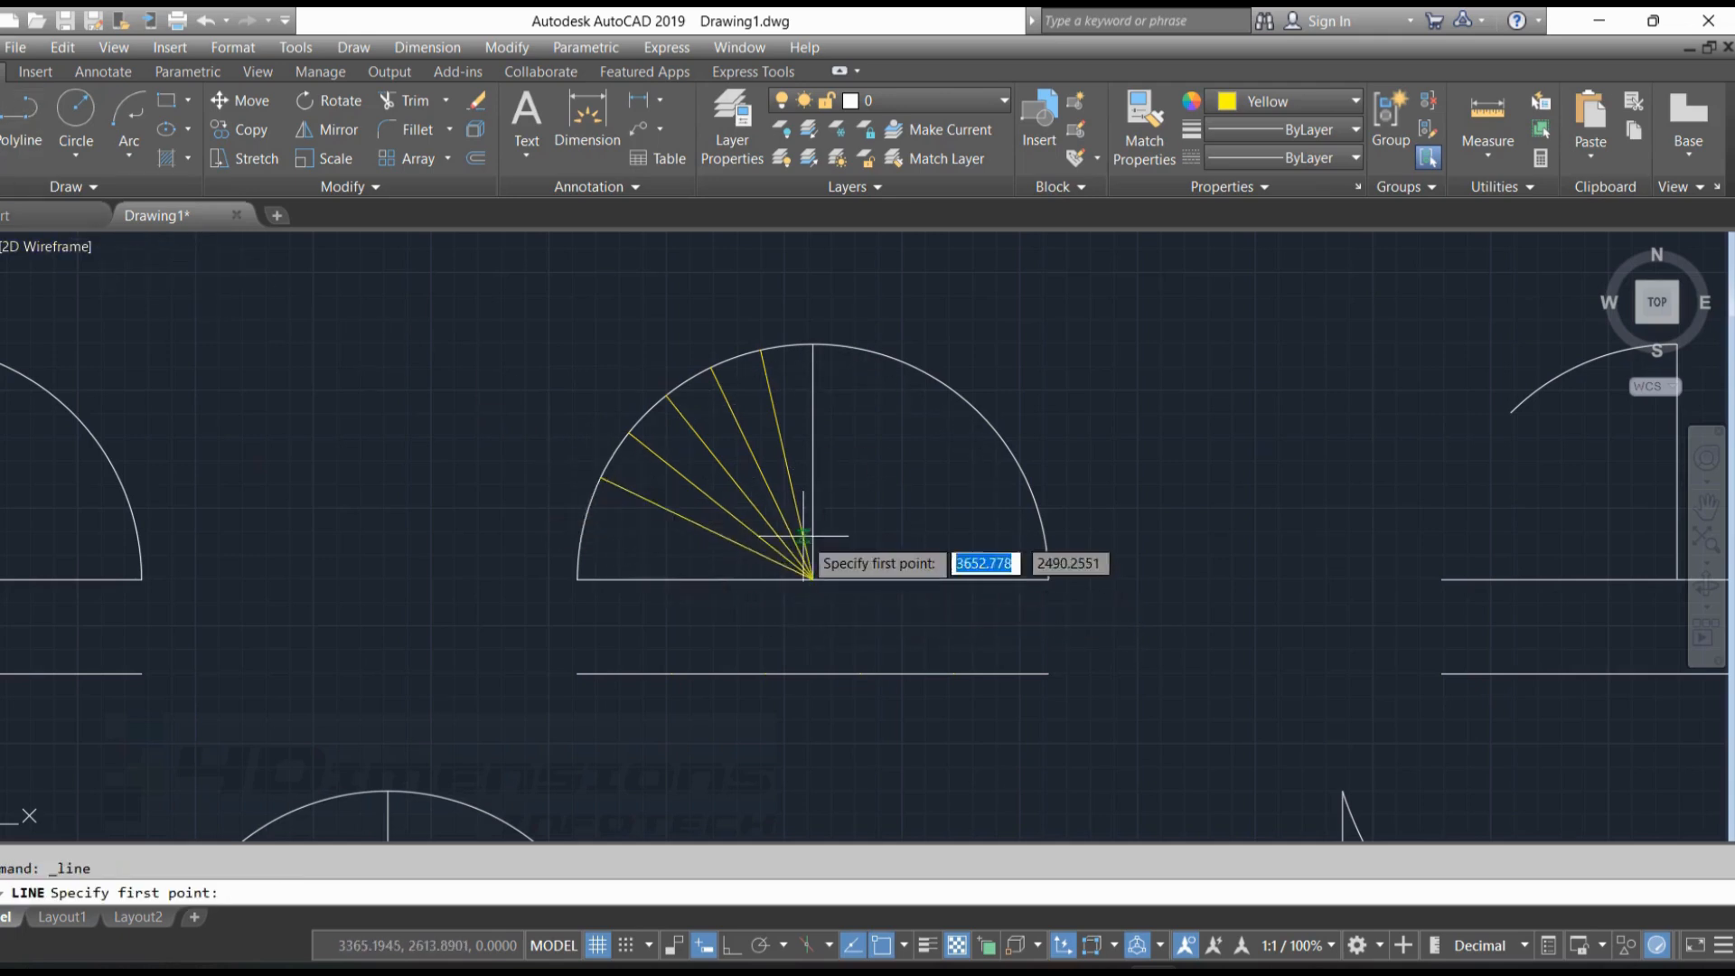
pyautogui.click(812, 579)
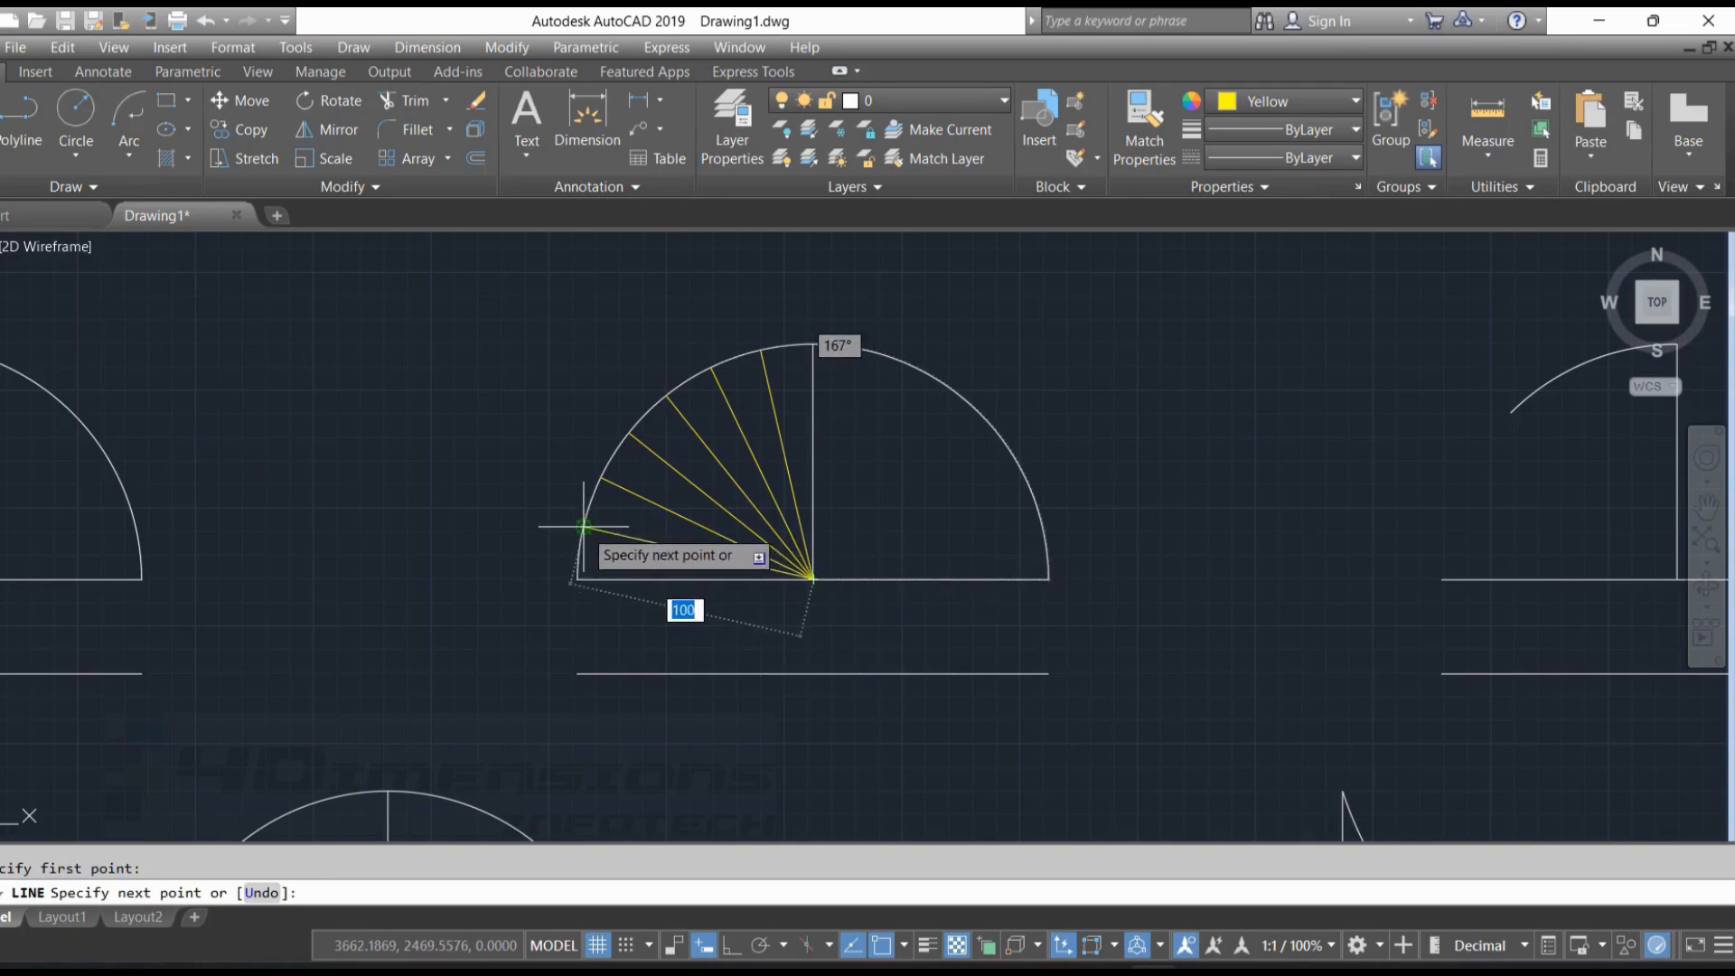
pyautogui.click(584, 527)
pyautogui.press('Escape')
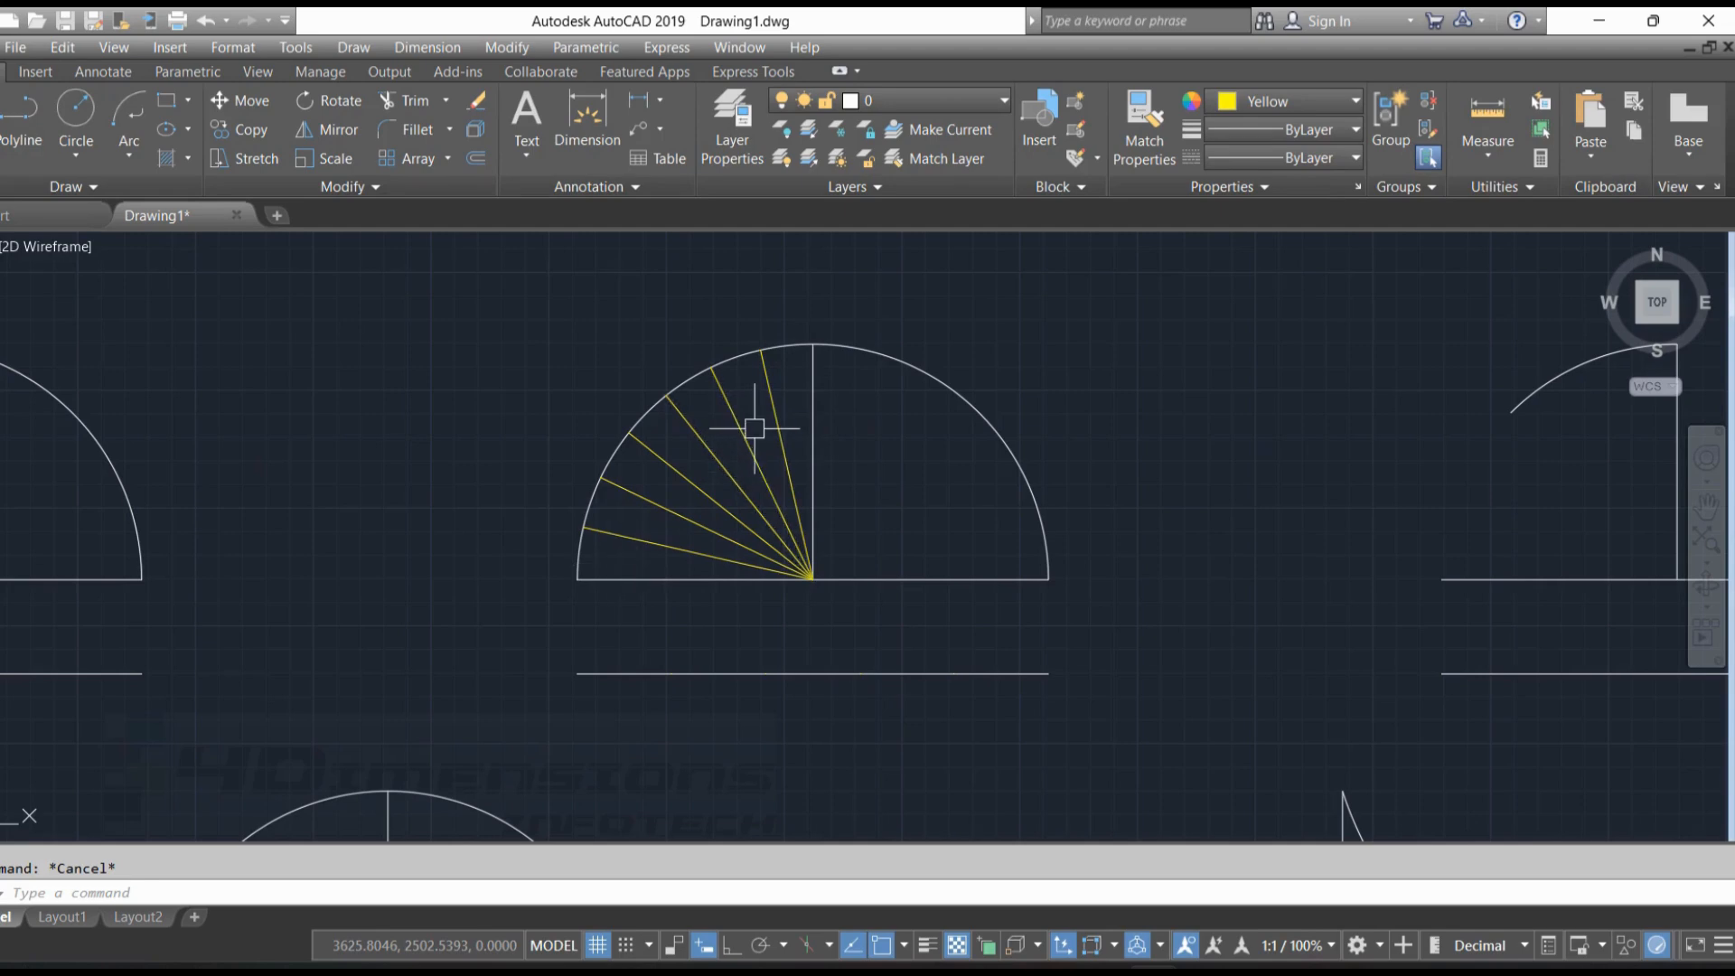
# Start a new table from empty with the TB command, setting the column width to 40 and the data rows to 4
pyautogui.scroll(-2, 957, 391)
pyautogui.scroll(-3, 958, 376)
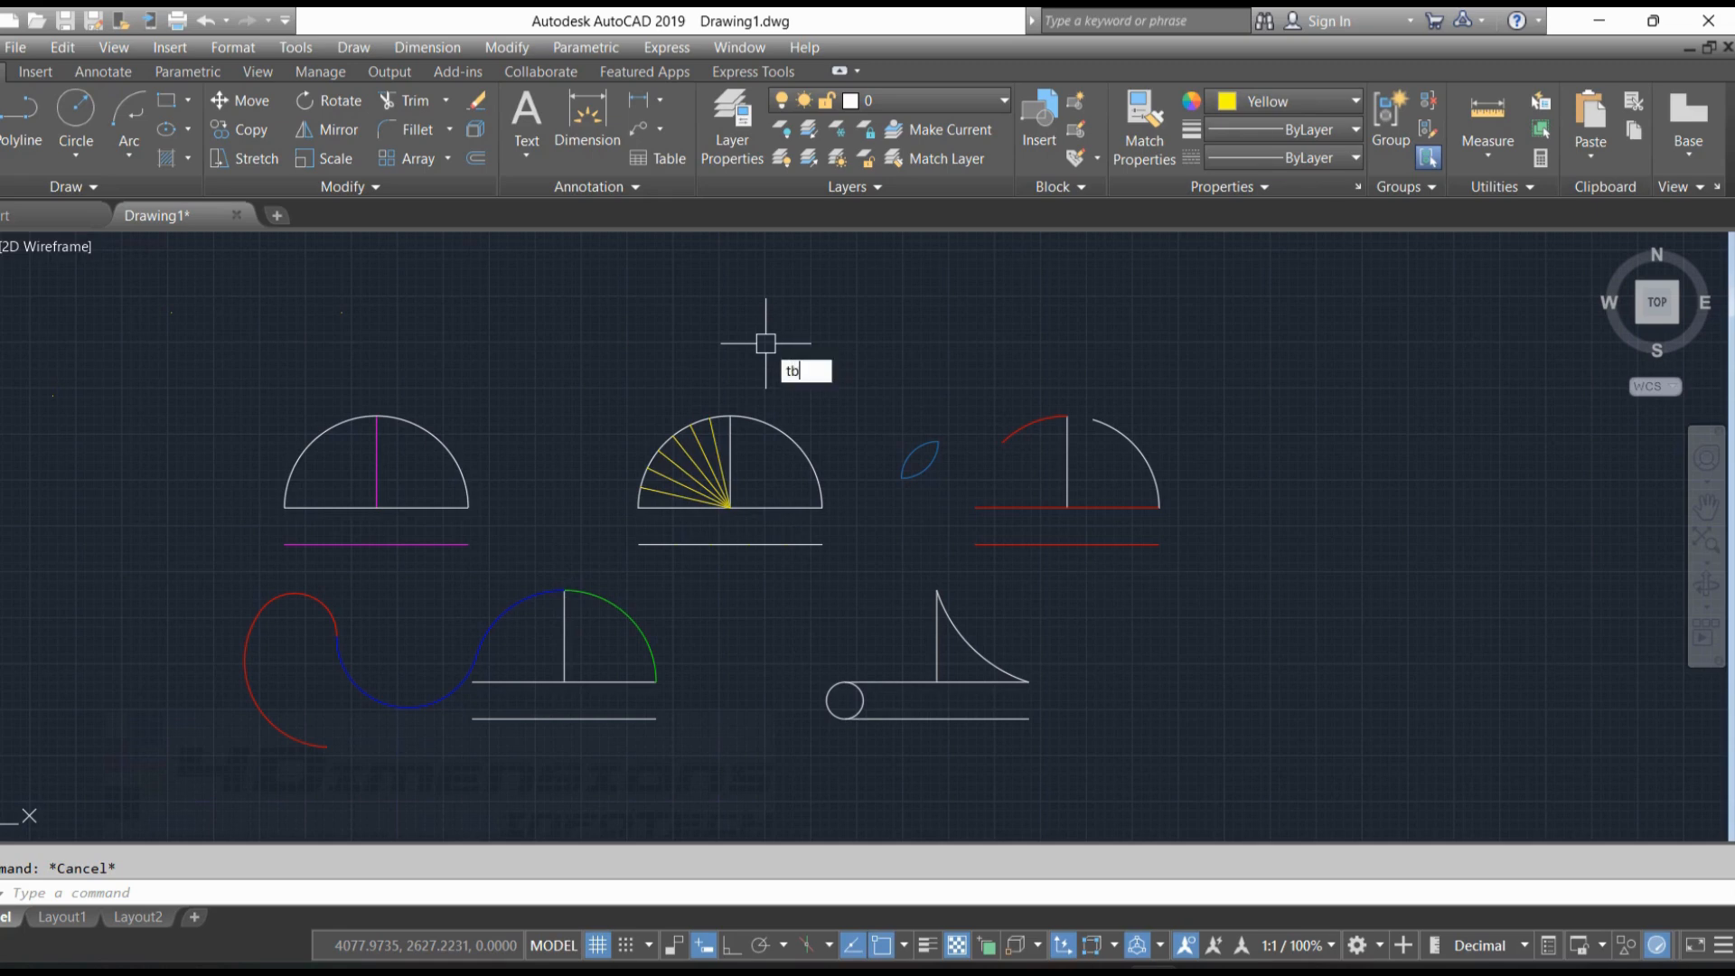
pyautogui.press('Return')
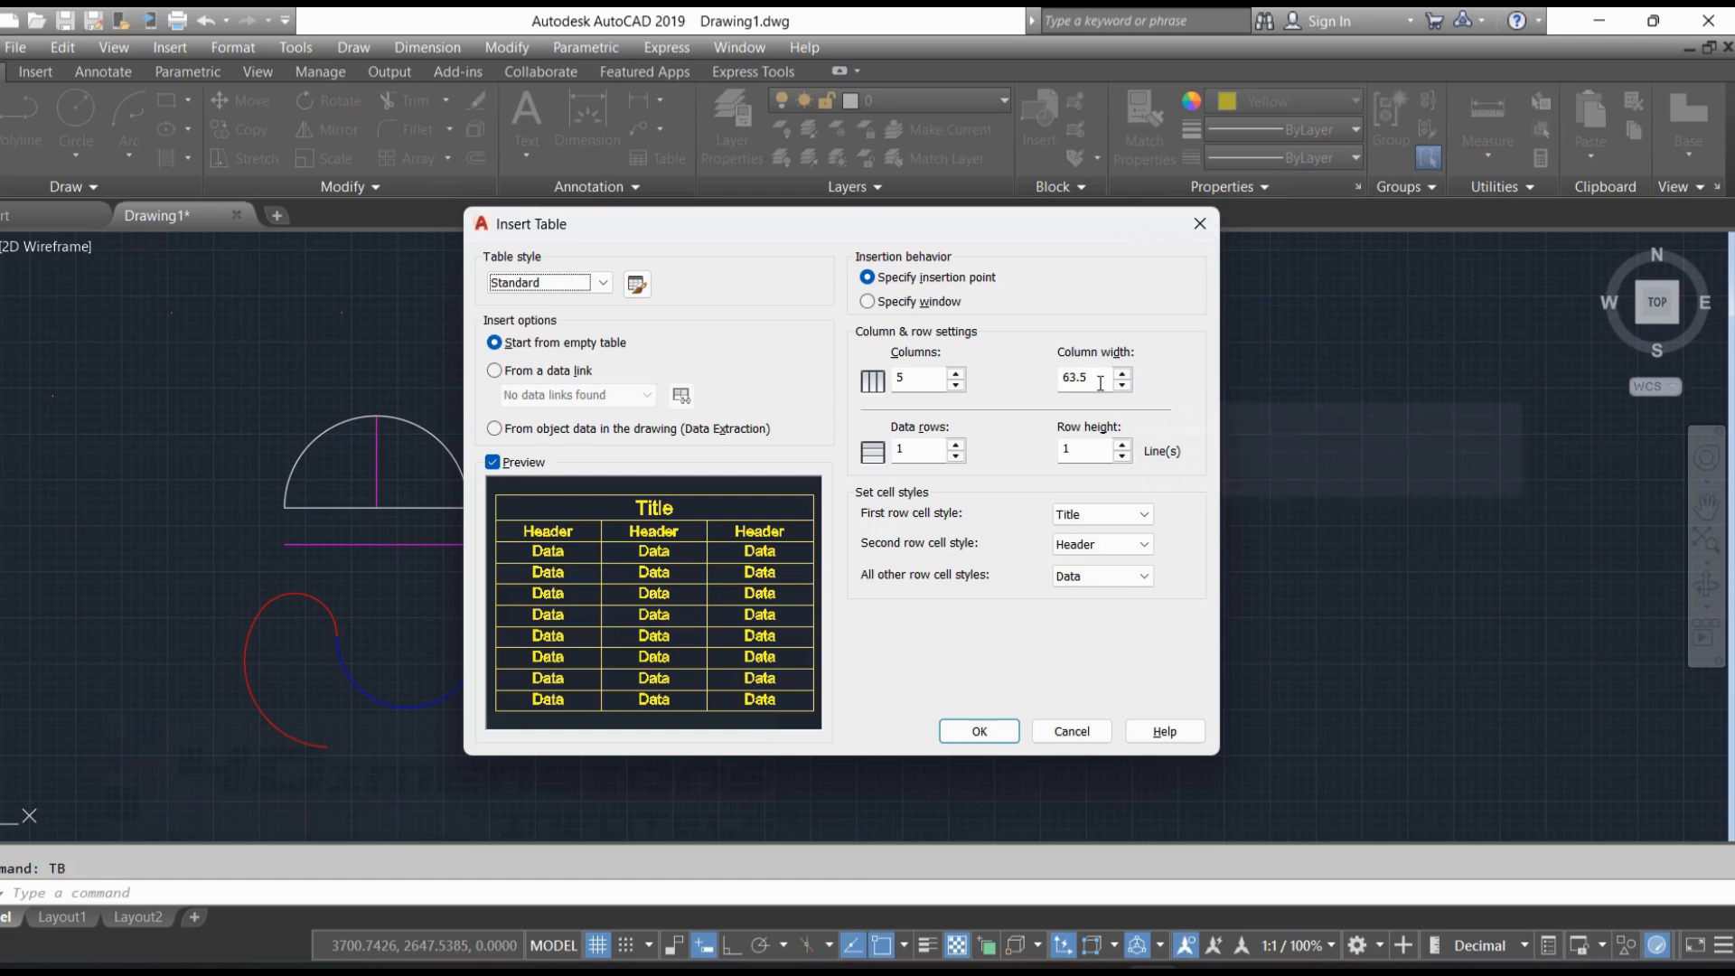
pyautogui.moveTo(1100, 383); pyautogui.dragTo(936, 398)
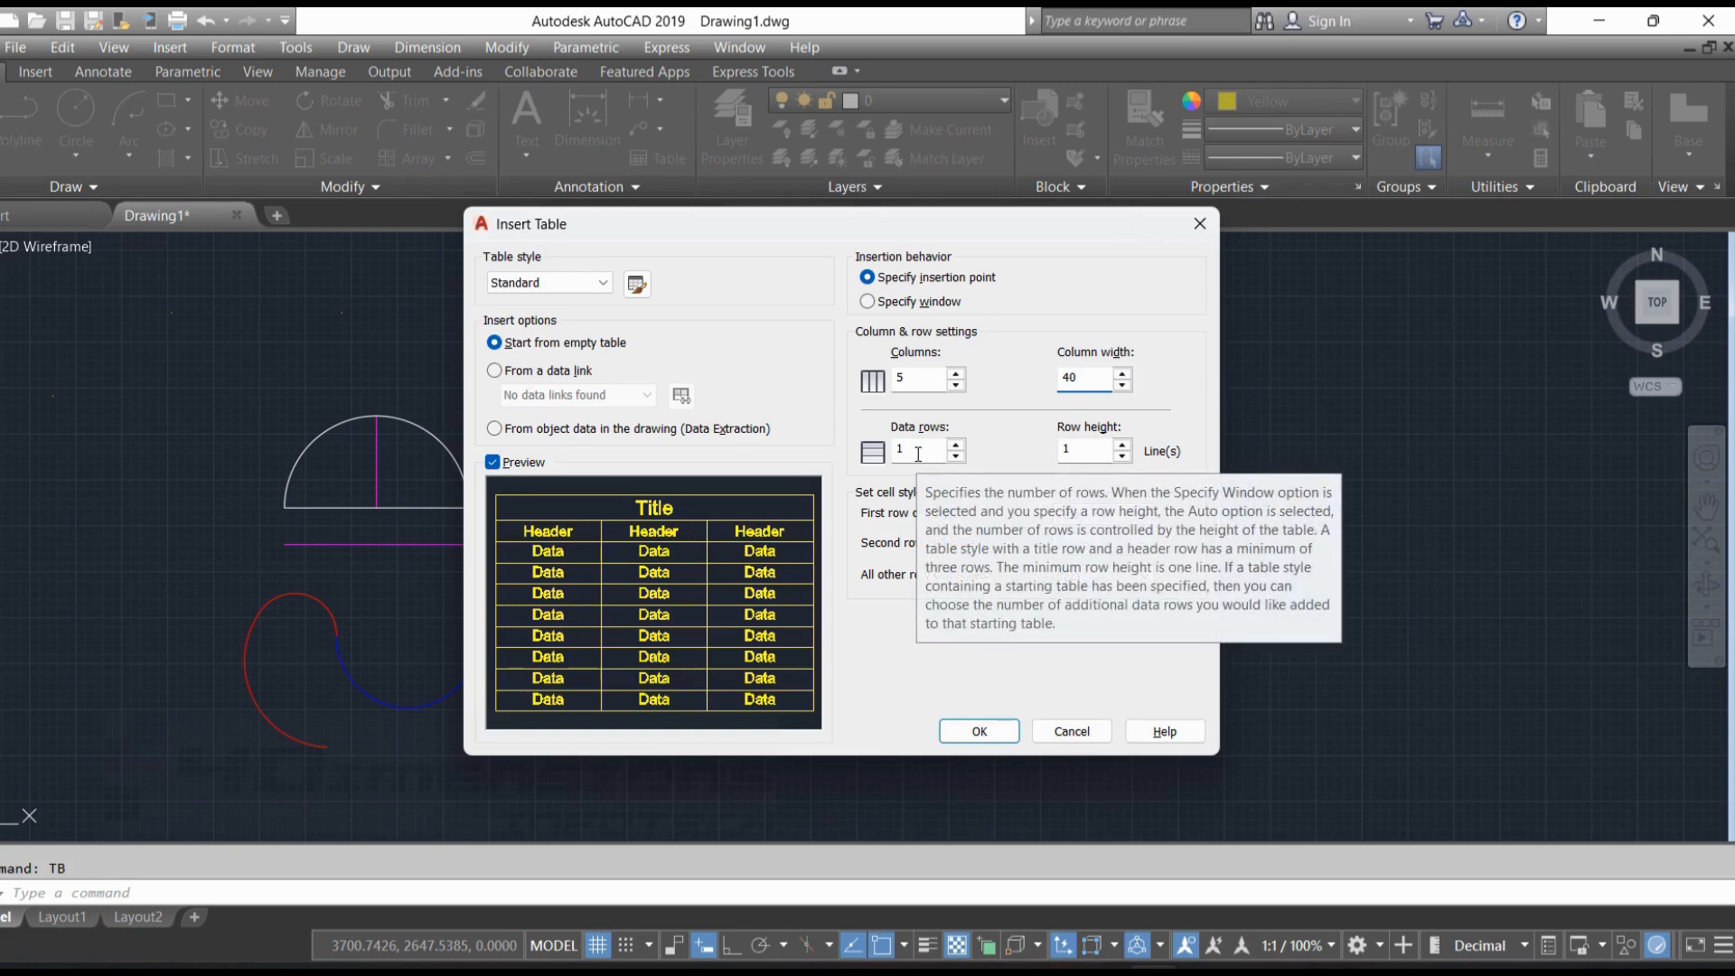
pyautogui.click(918, 452)
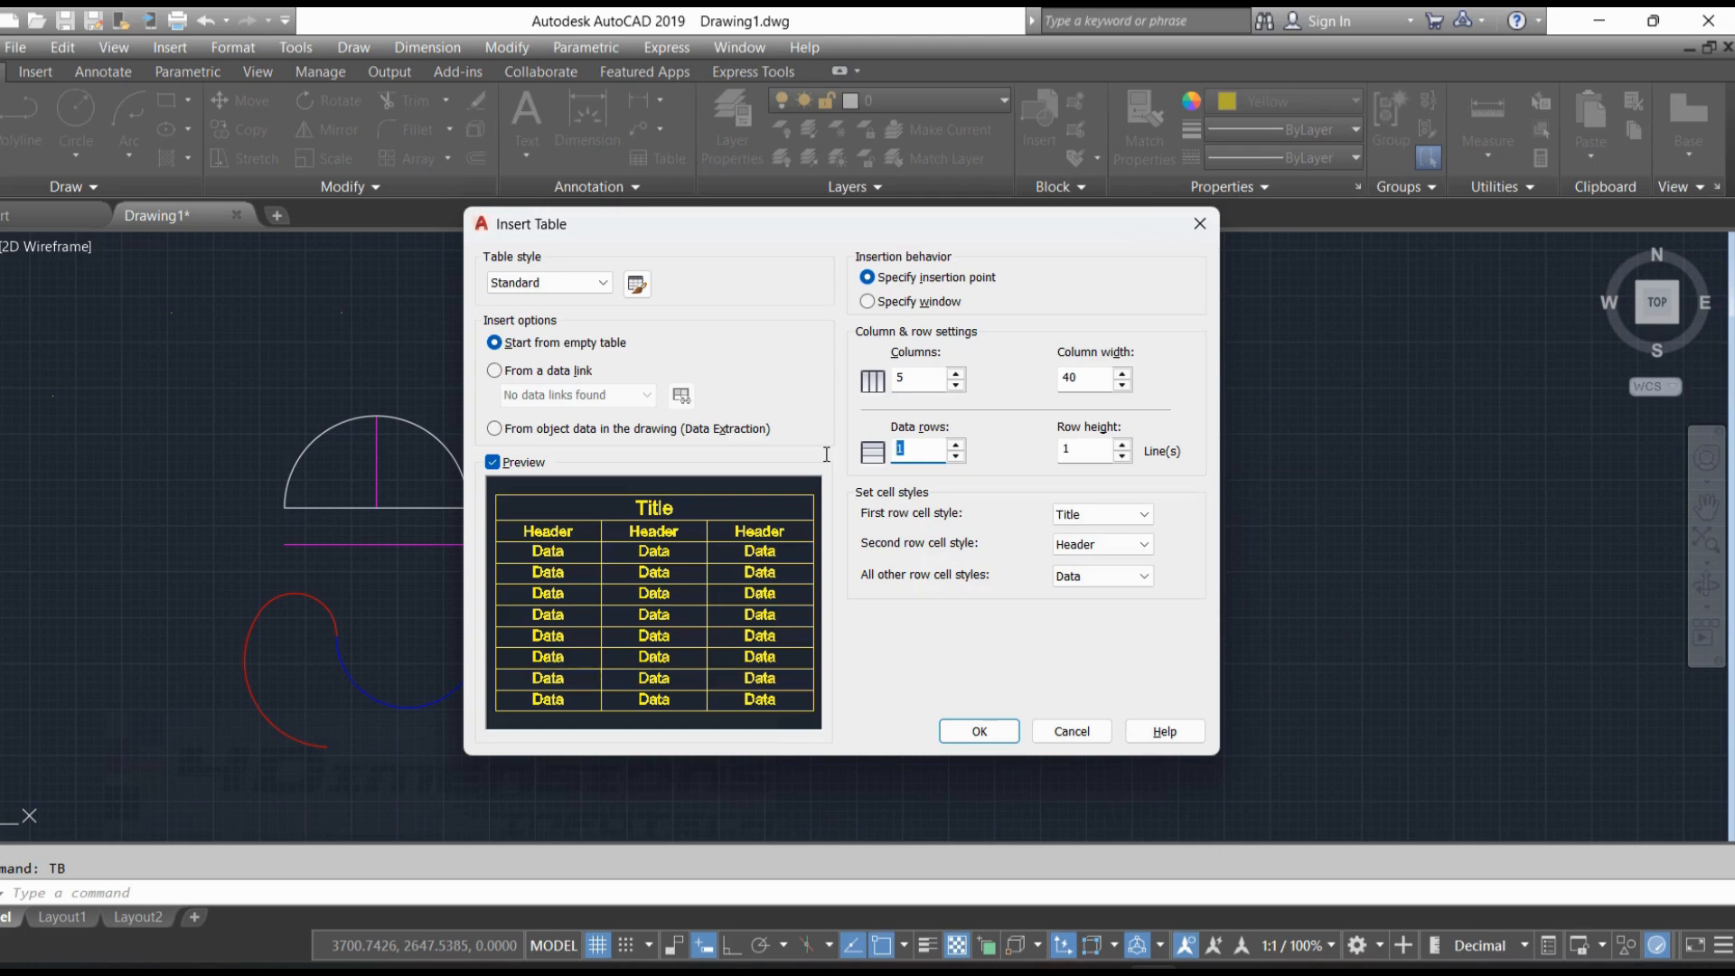
pyautogui.press('Tab')
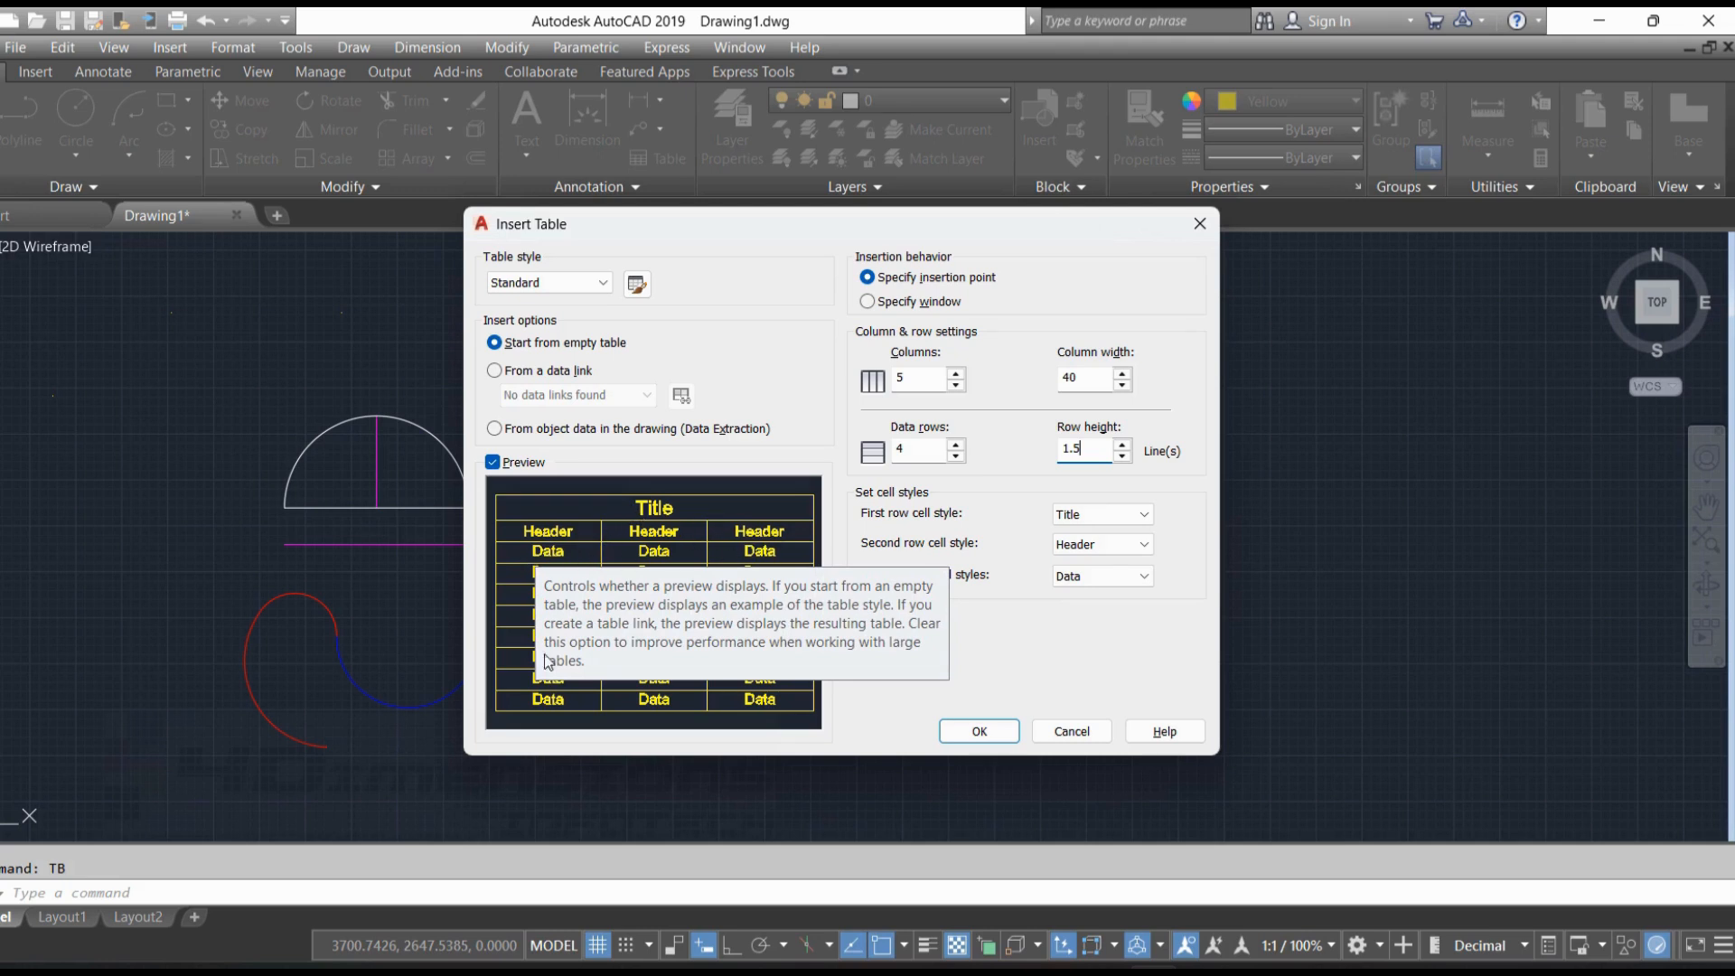
# Set both the first-row and second-row cell styles of the new table to Data
pyautogui.click(1111, 517)
pyautogui.click(1074, 549)
pyautogui.click(1098, 544)
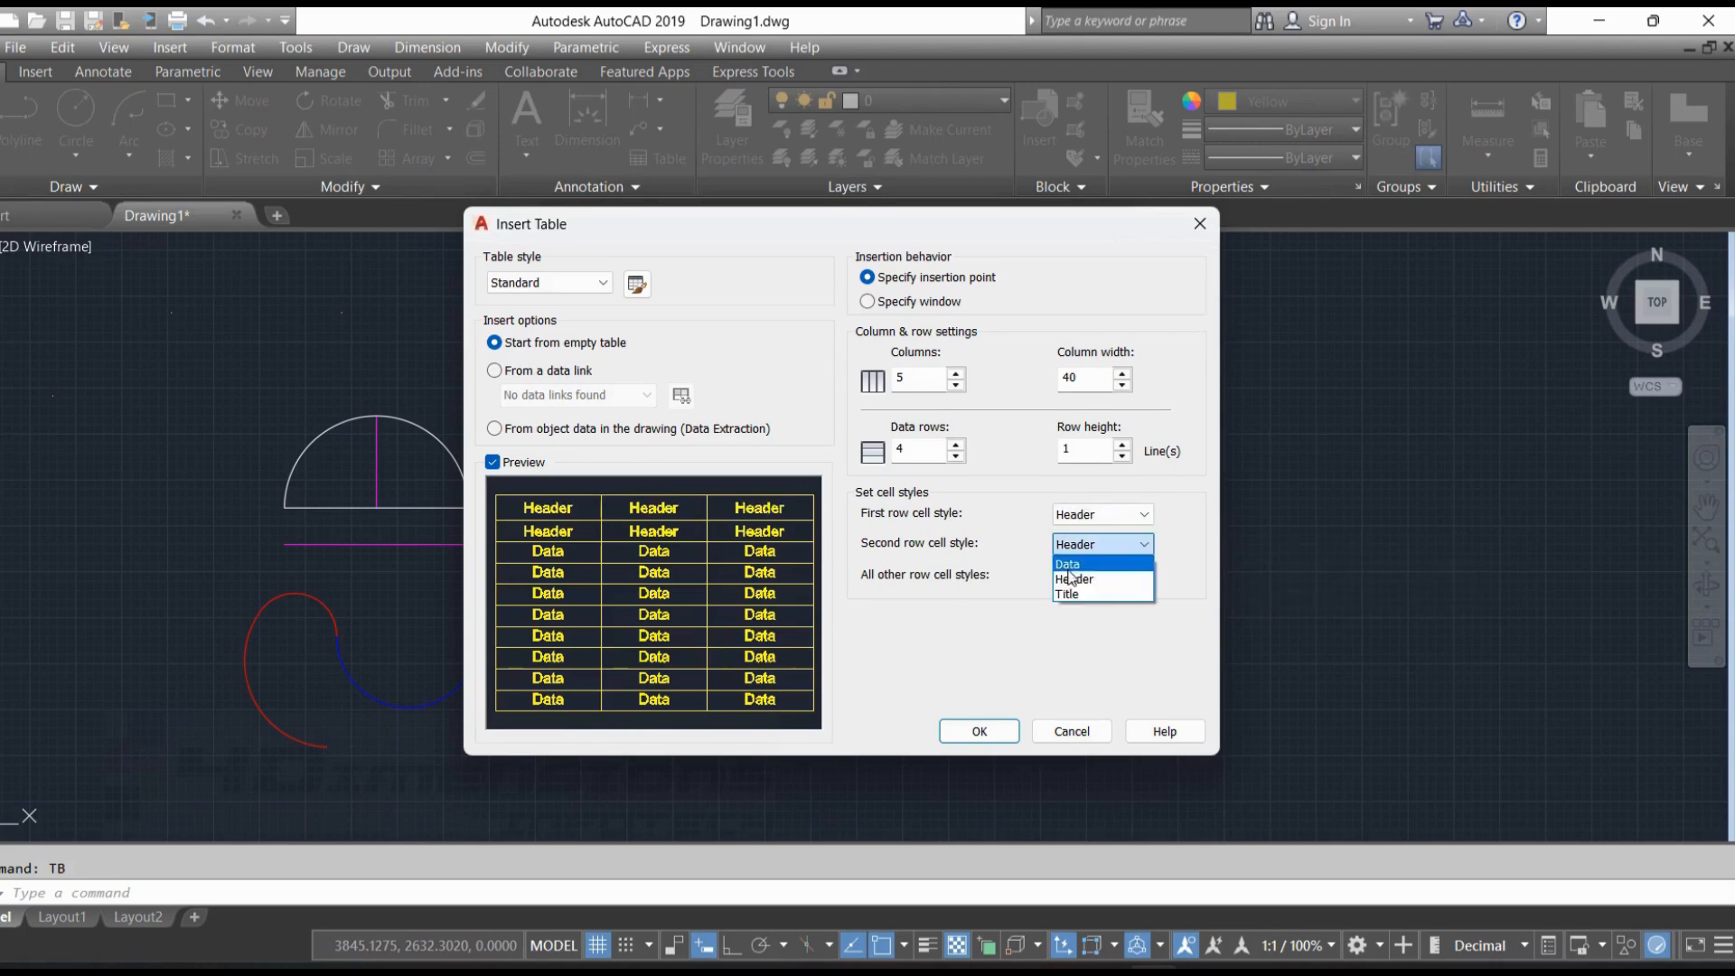
pyautogui.click(1069, 566)
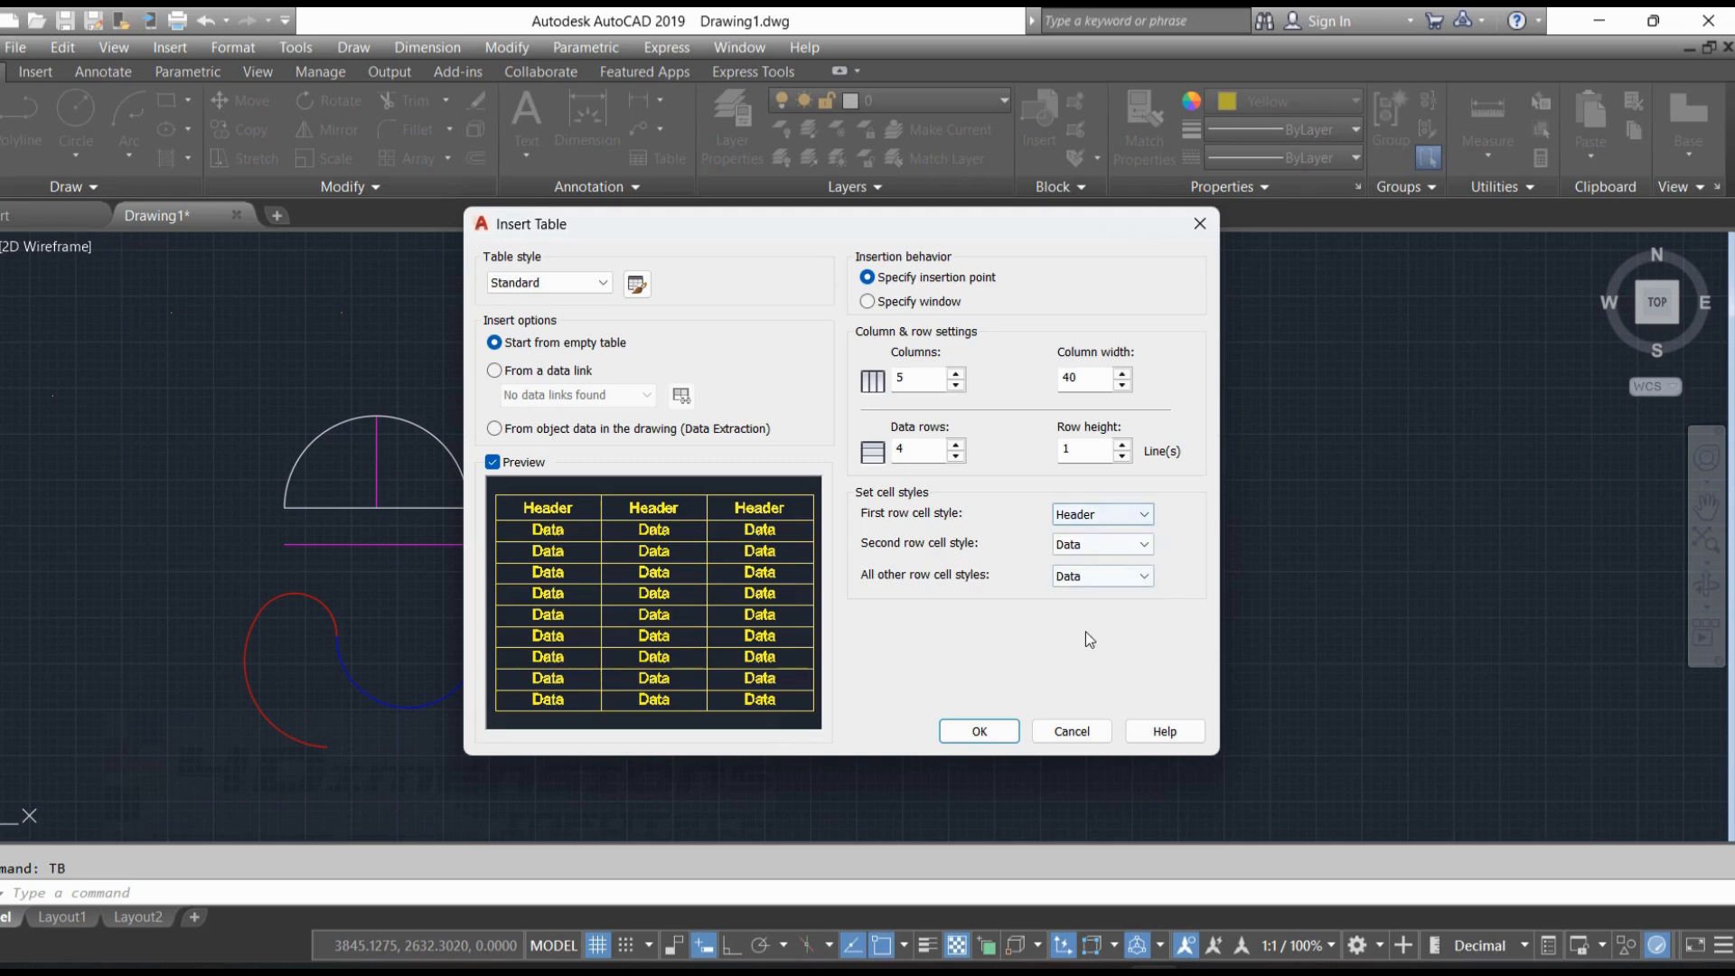
pyautogui.click(1097, 515)
pyautogui.click(1095, 659)
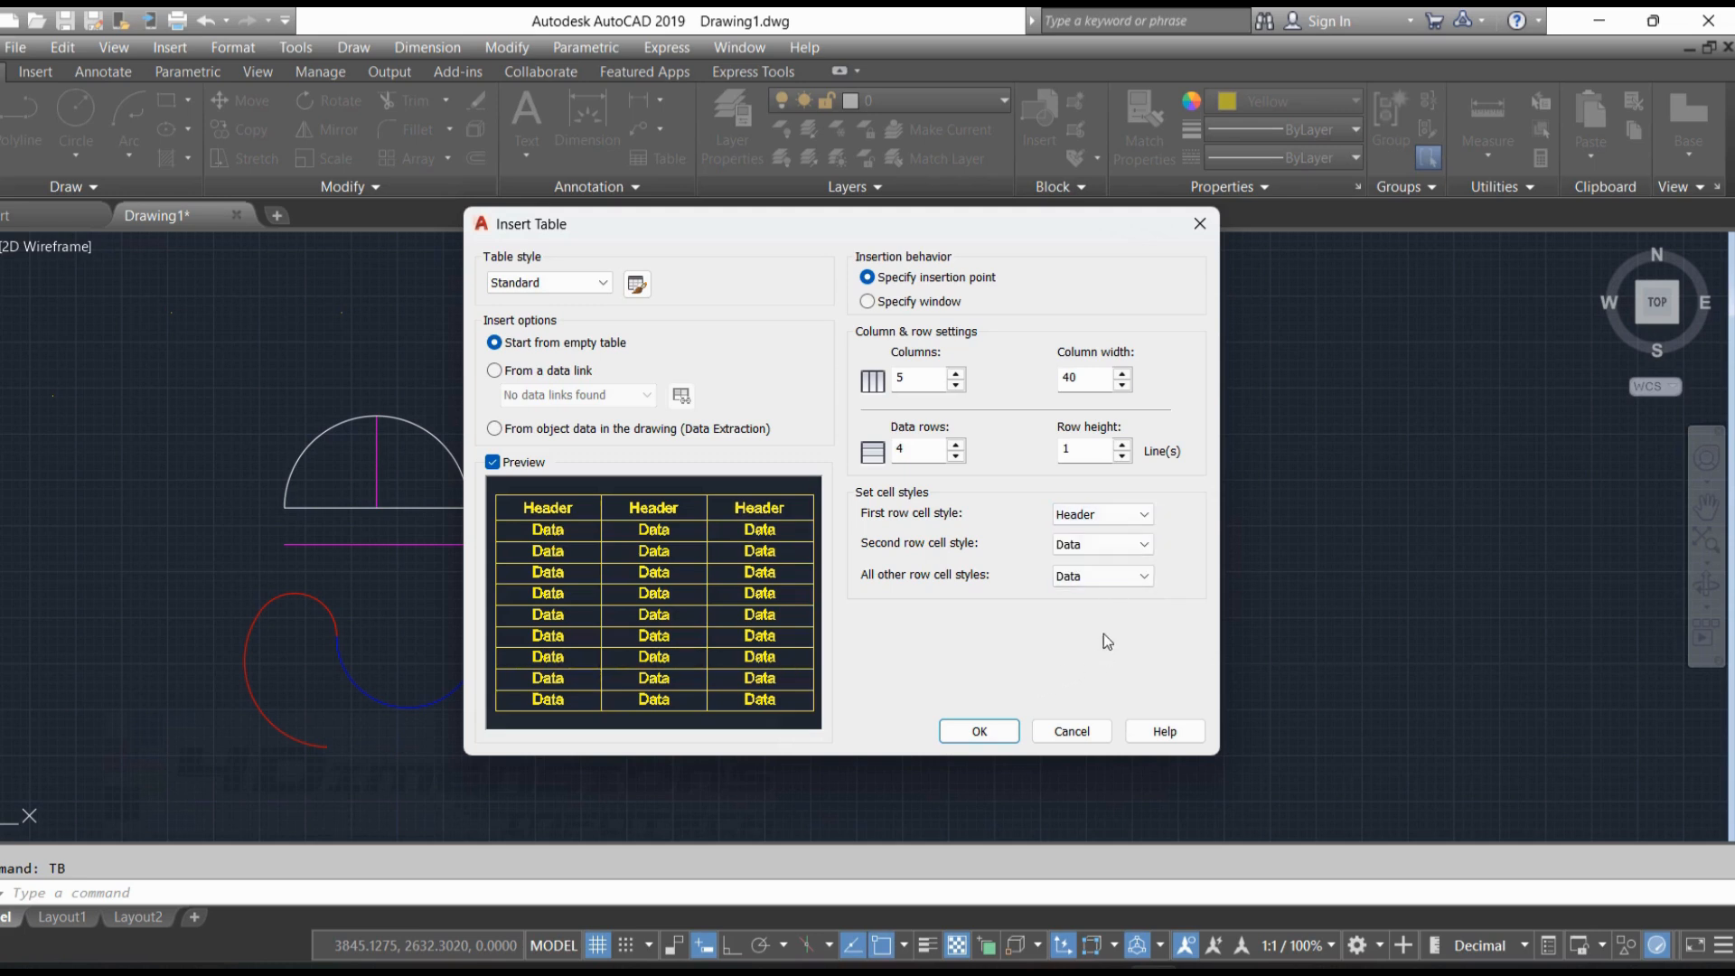
pyautogui.click(1107, 514)
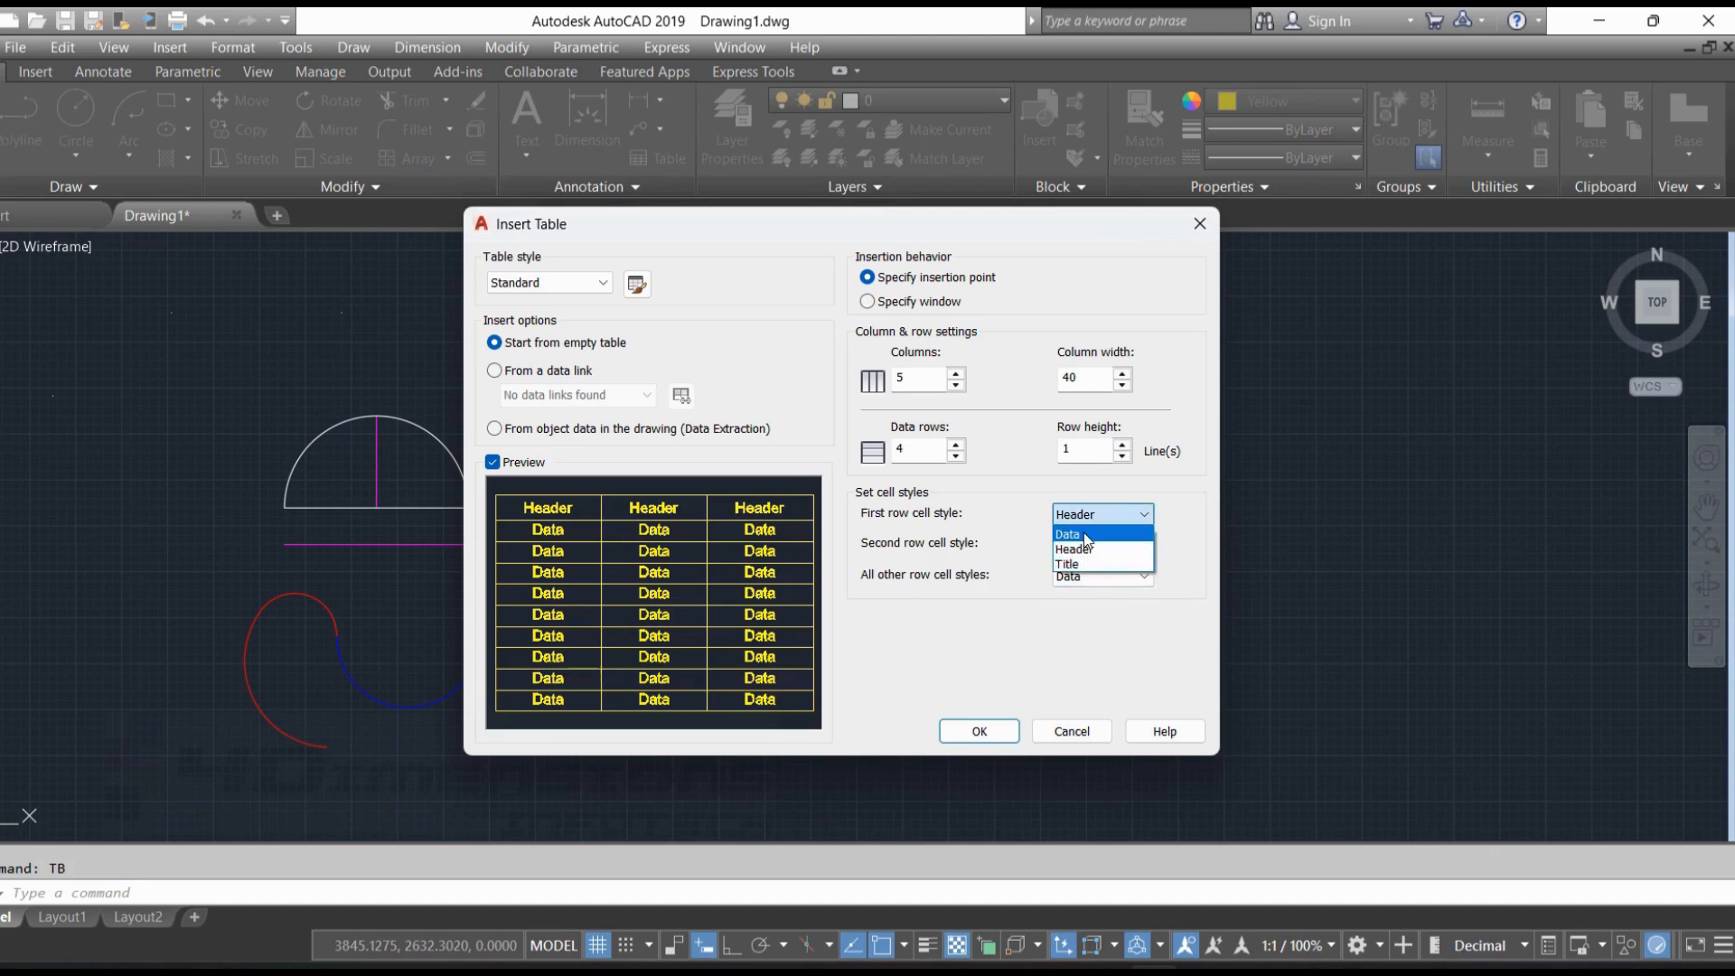
pyautogui.click(1087, 536)
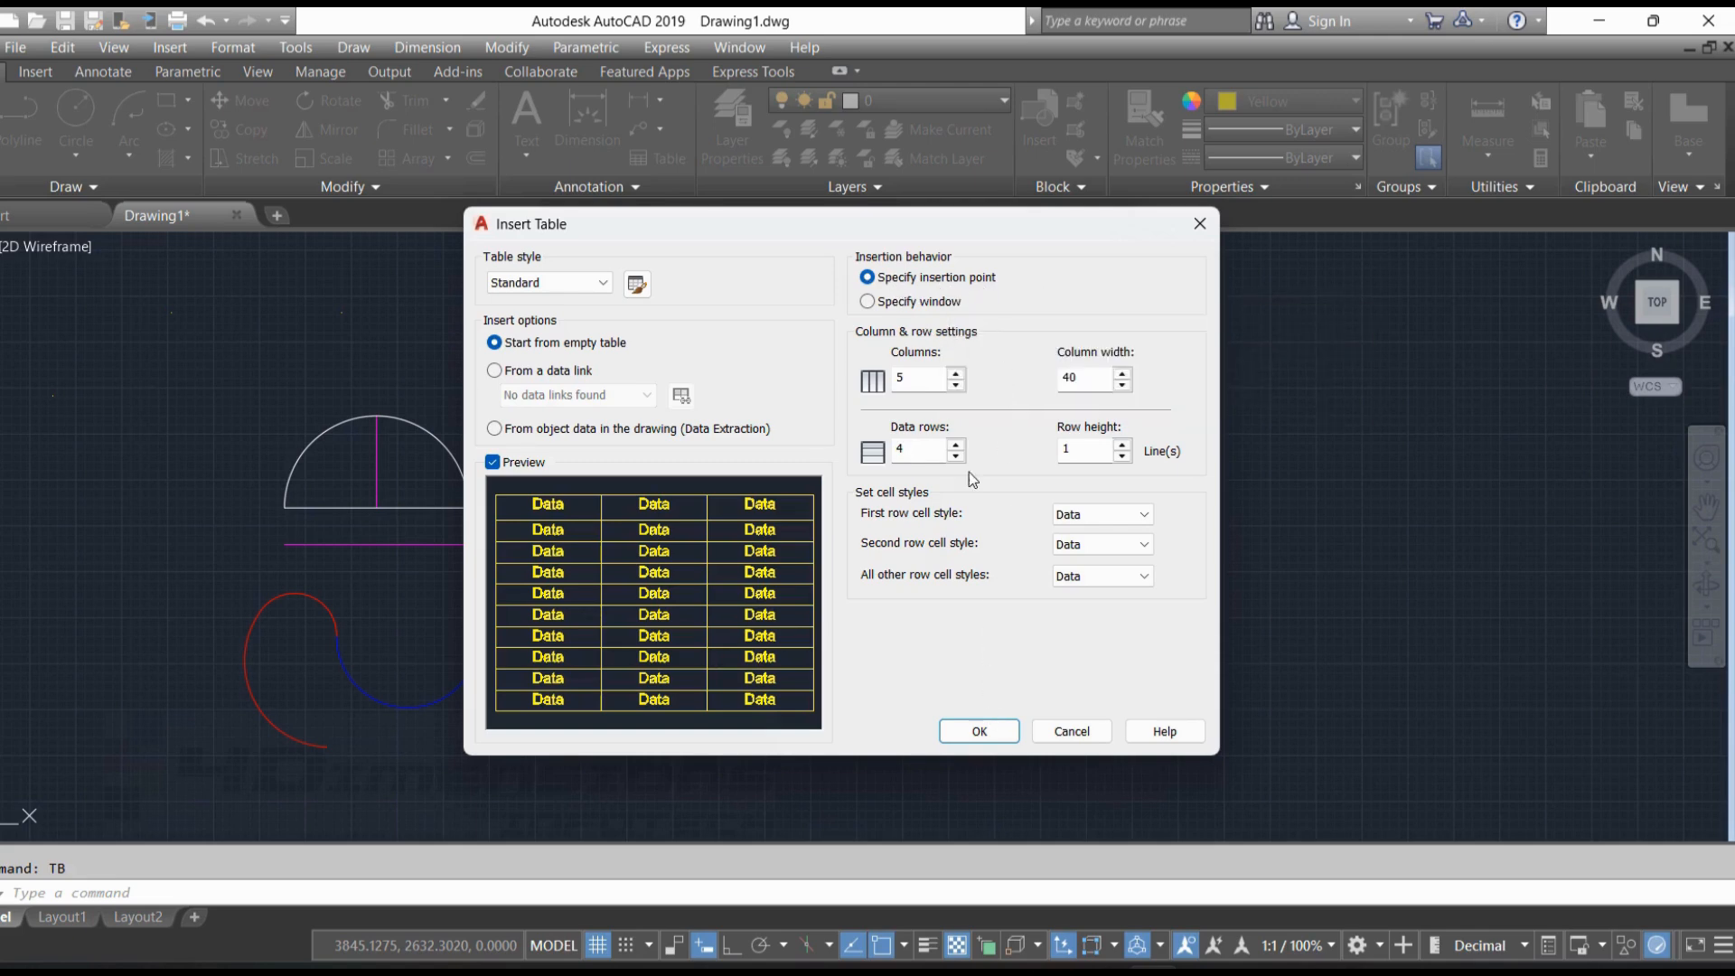
# Place the table in the empty area above and to the right of the upper-row figures, leaving its cells empty
pyautogui.click(979, 731)
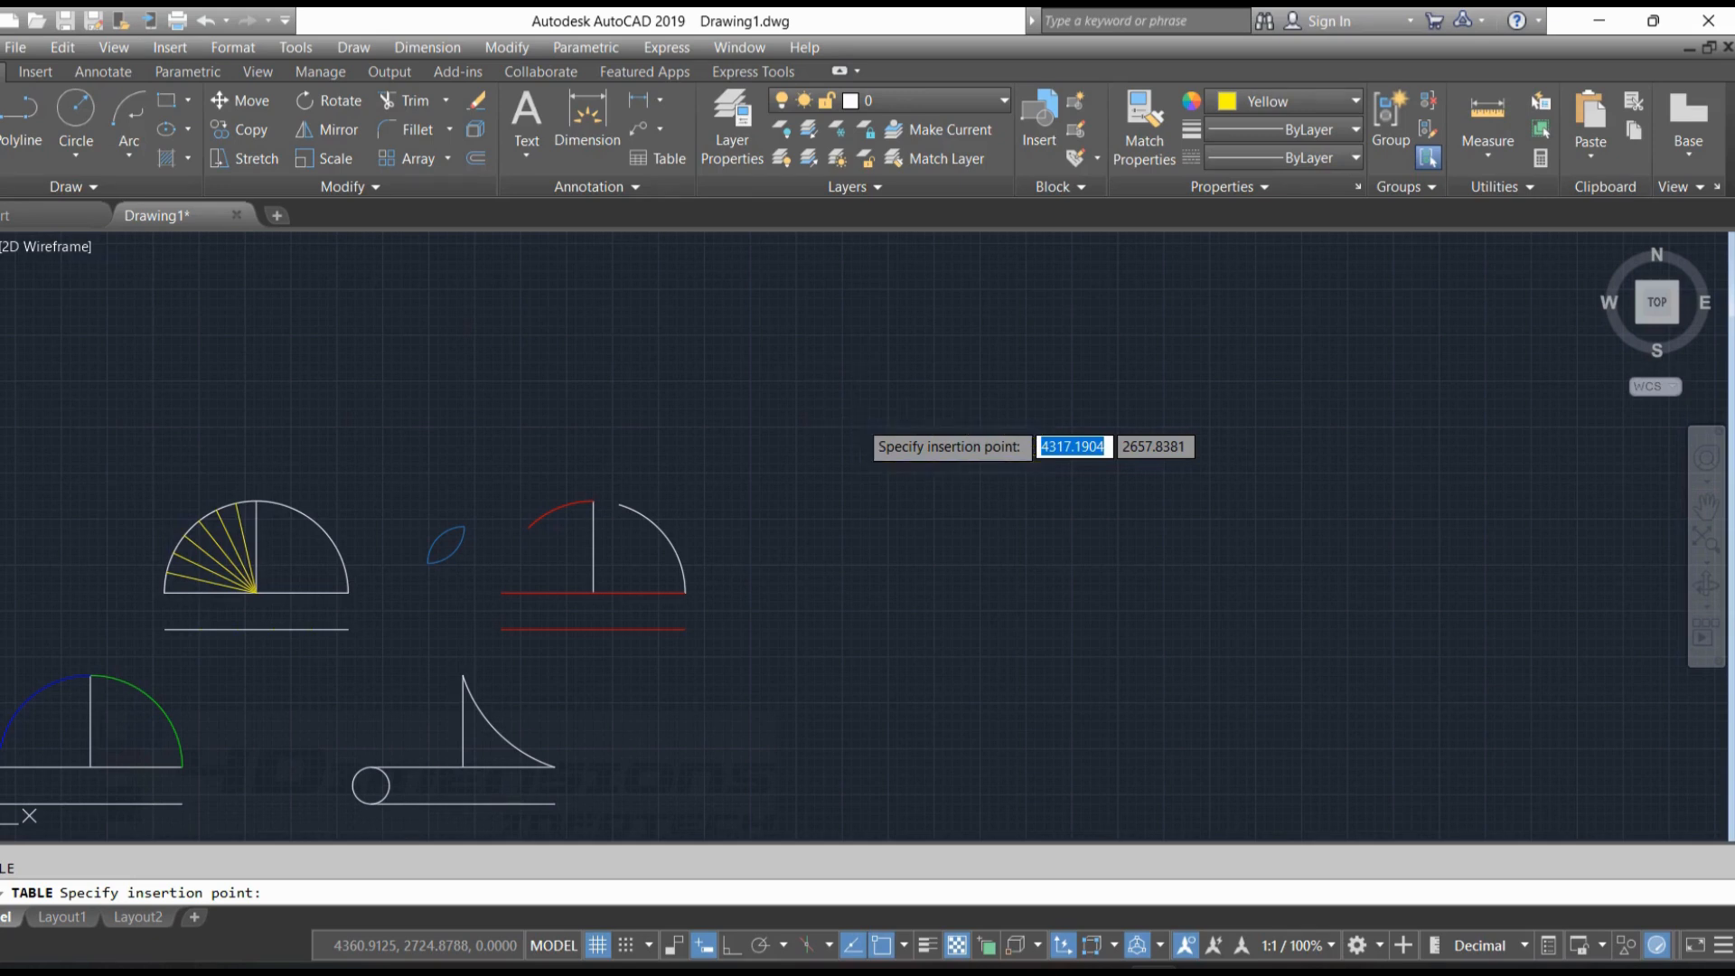
pyautogui.click(859, 418)
pyautogui.press('Escape')
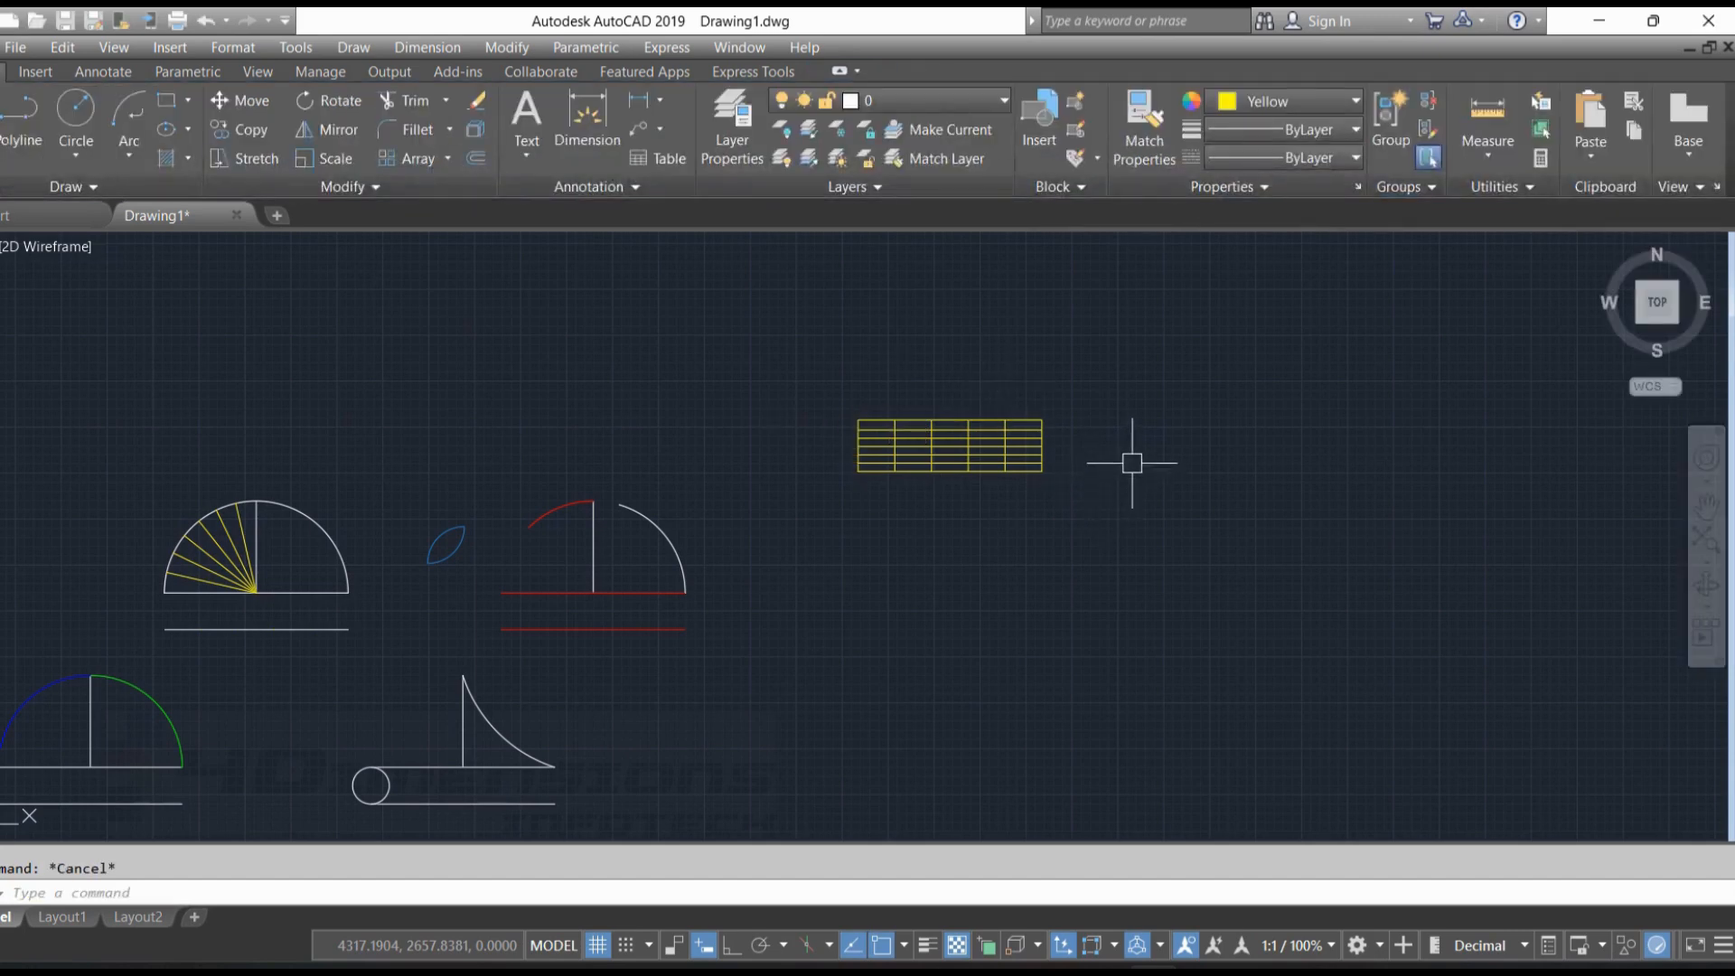
# Insert a second table with the Specify window behaviour and 5 columns, spanning a window above and to the left of the first table
pyautogui.rightClick(887, 309)
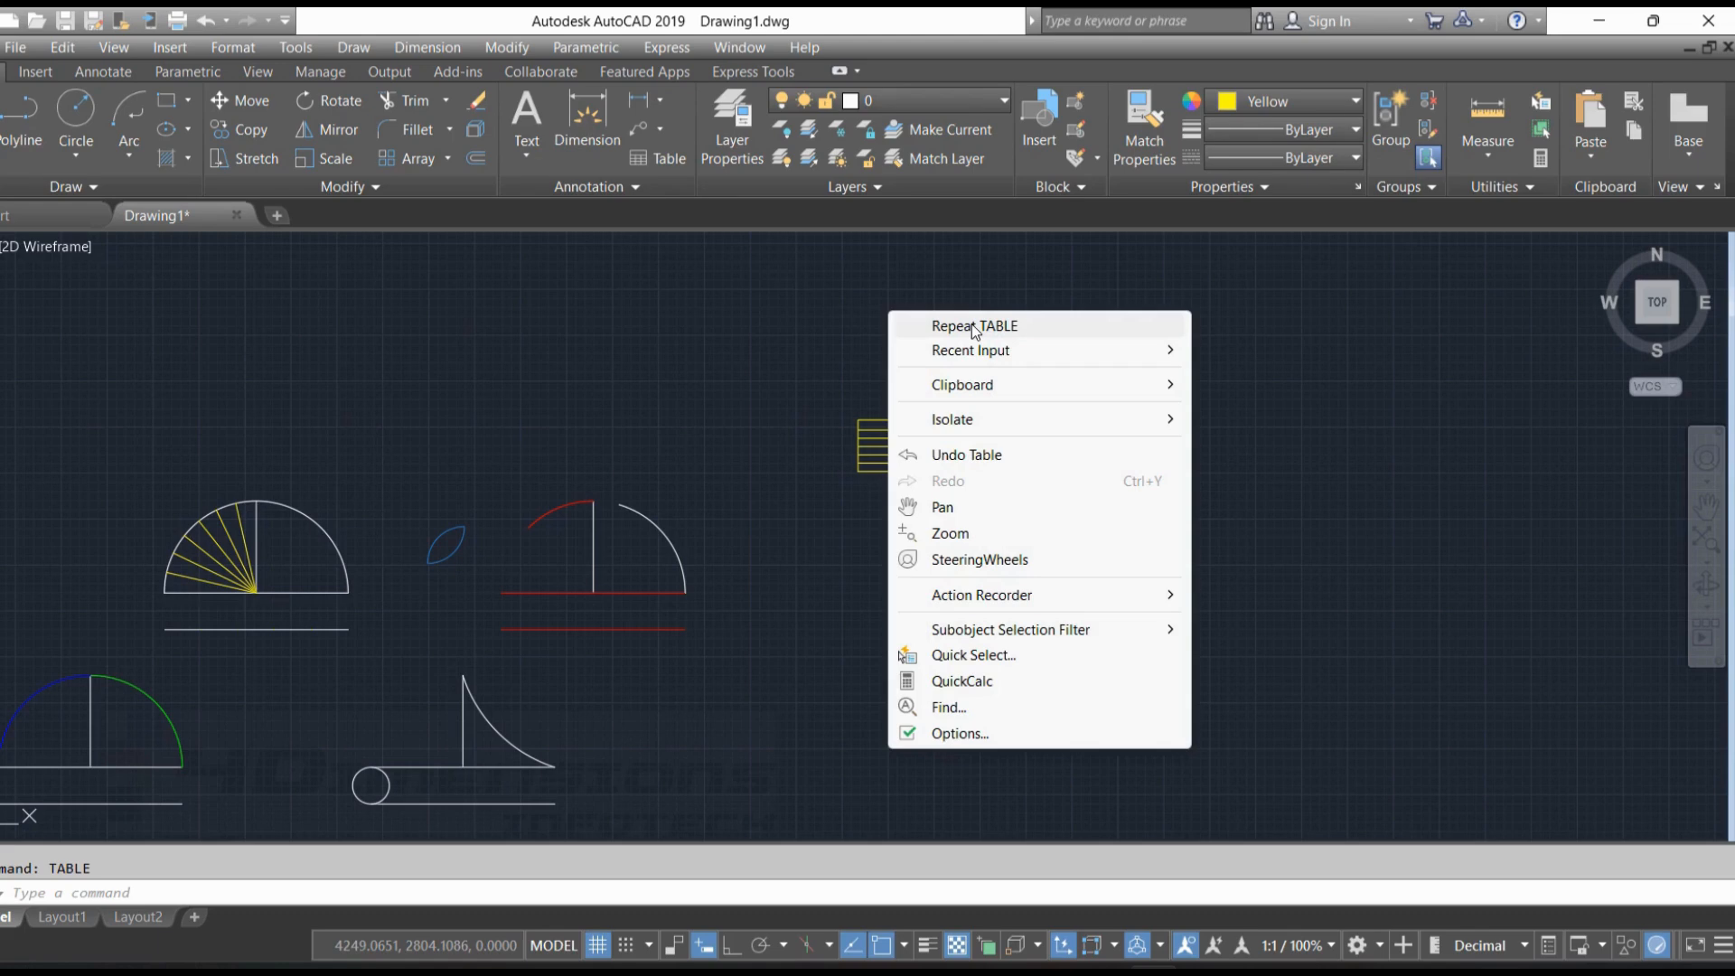
pyautogui.click(972, 324)
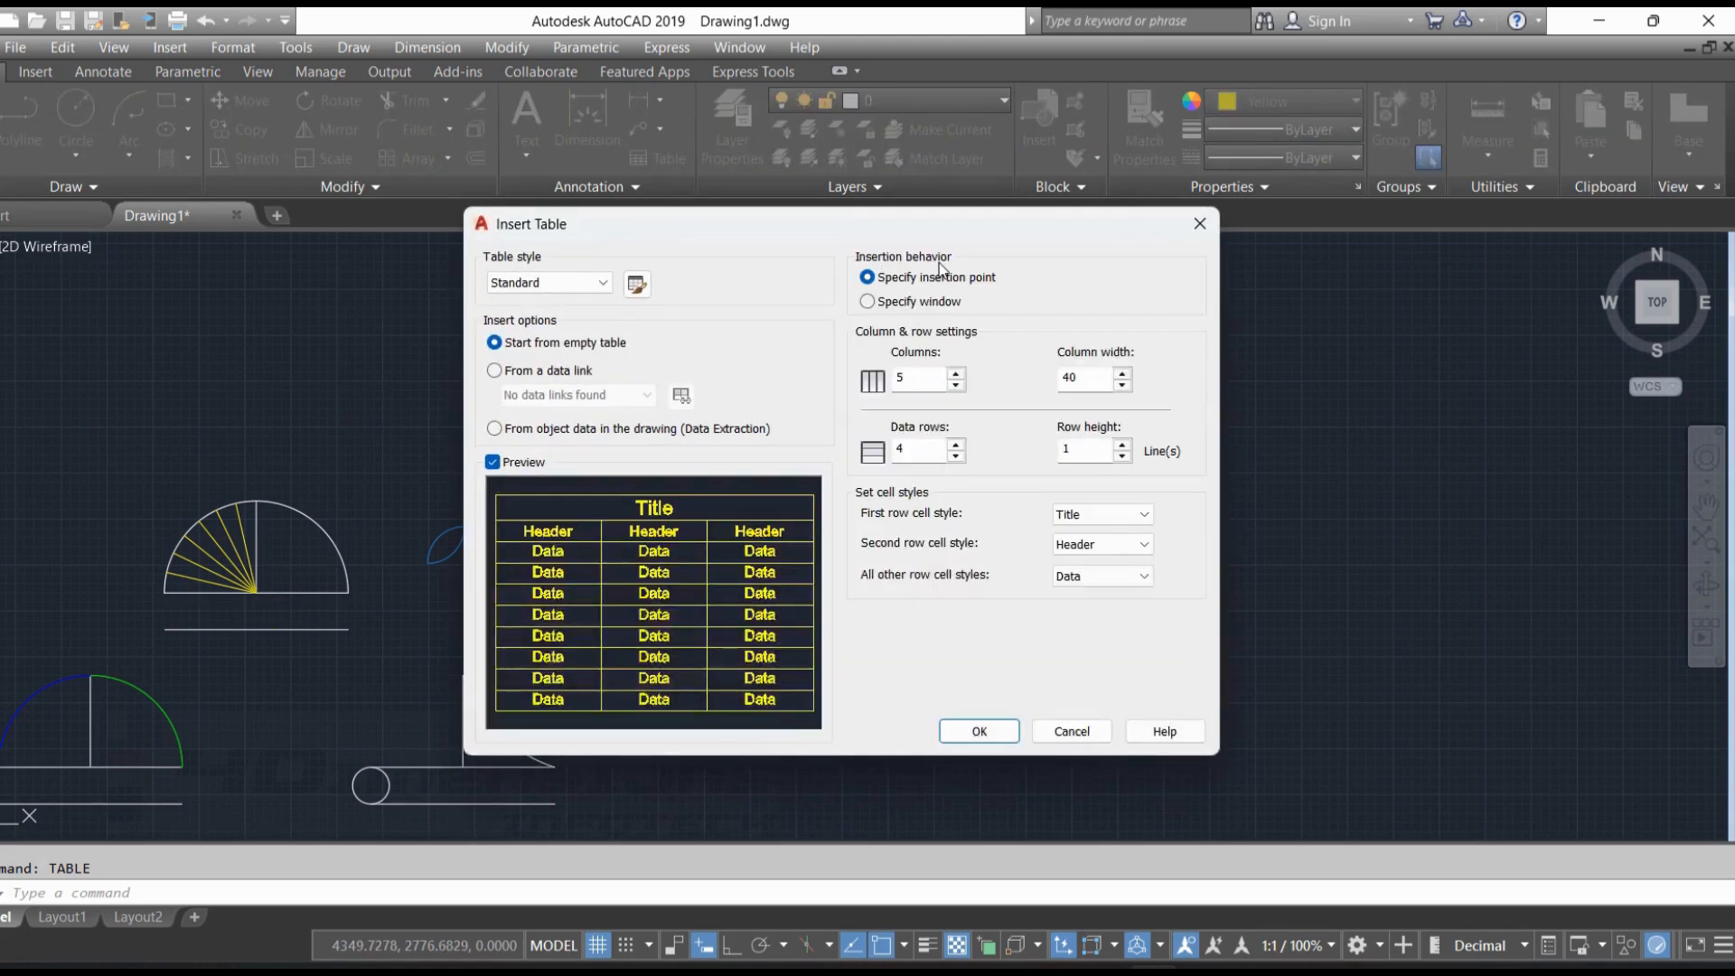
pyautogui.click(886, 307)
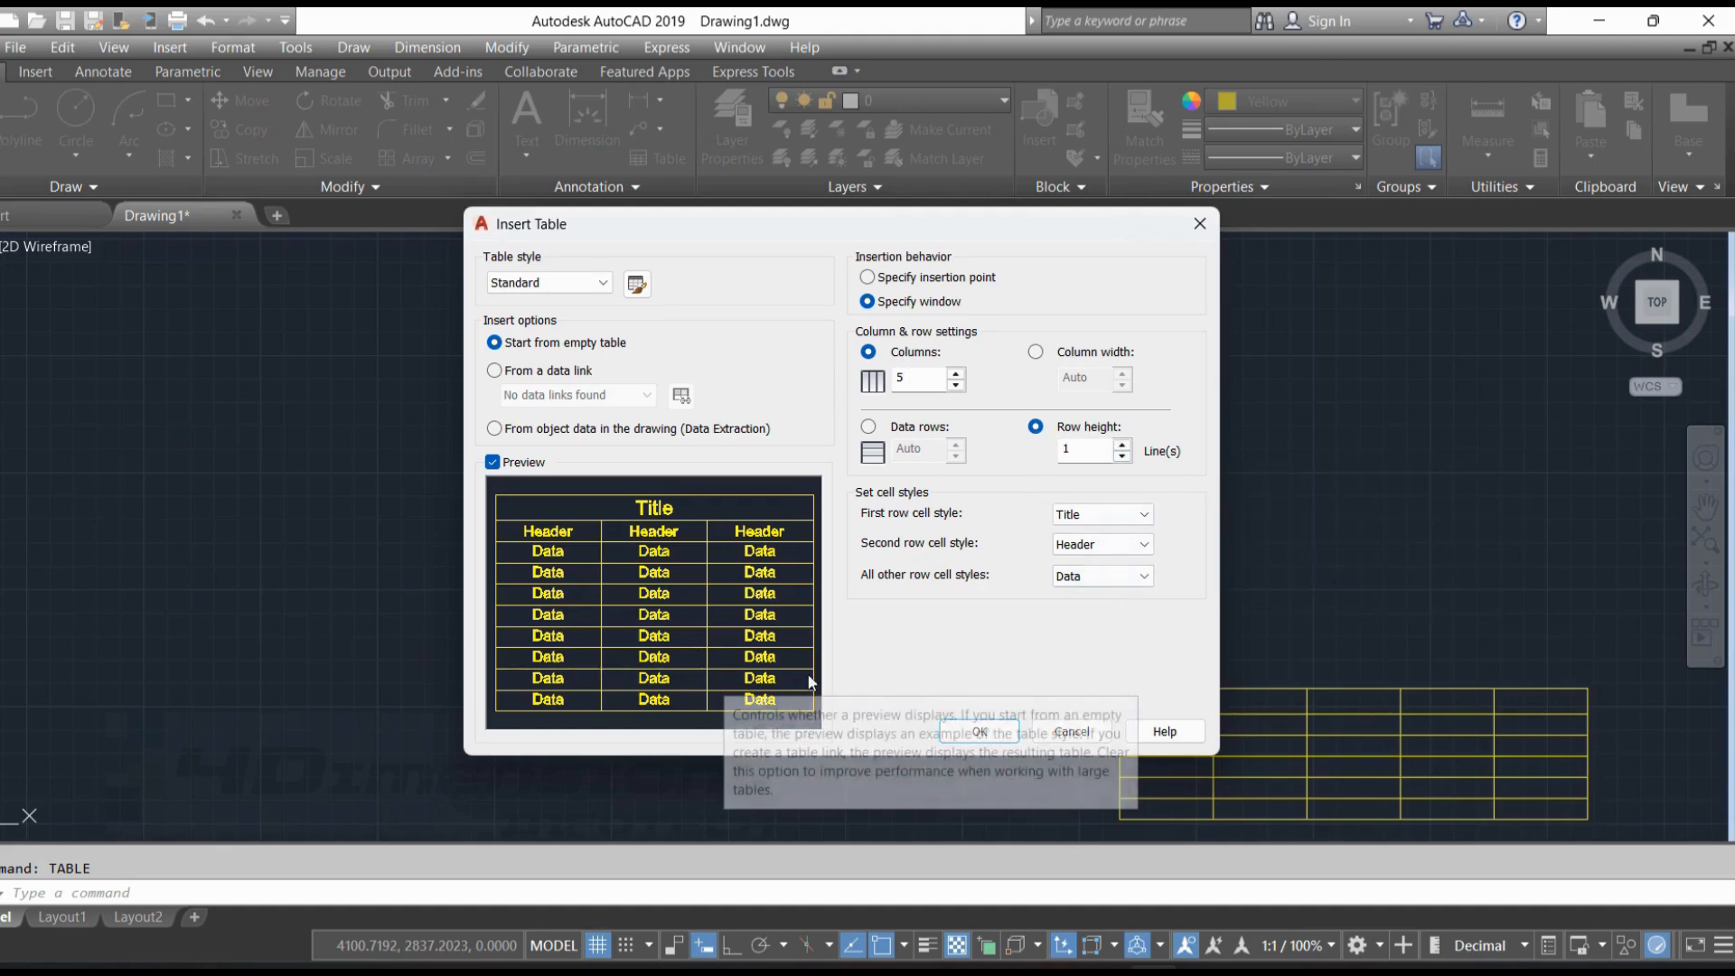
pyautogui.click(980, 732)
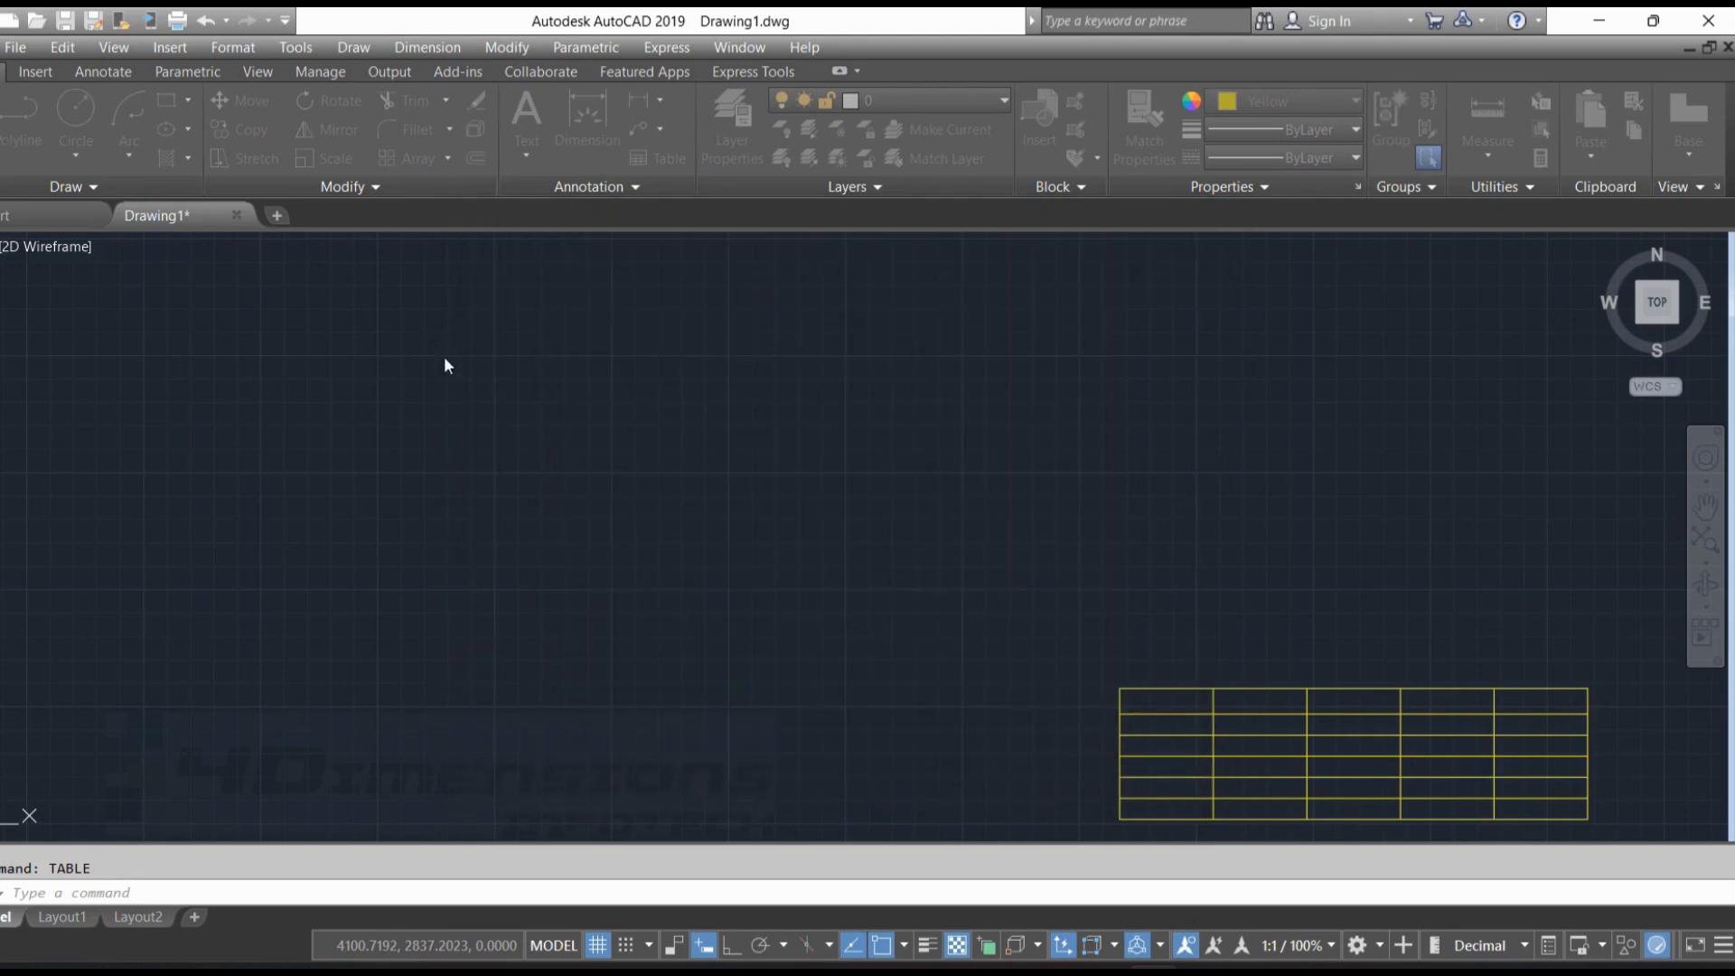
pyautogui.click(468, 327)
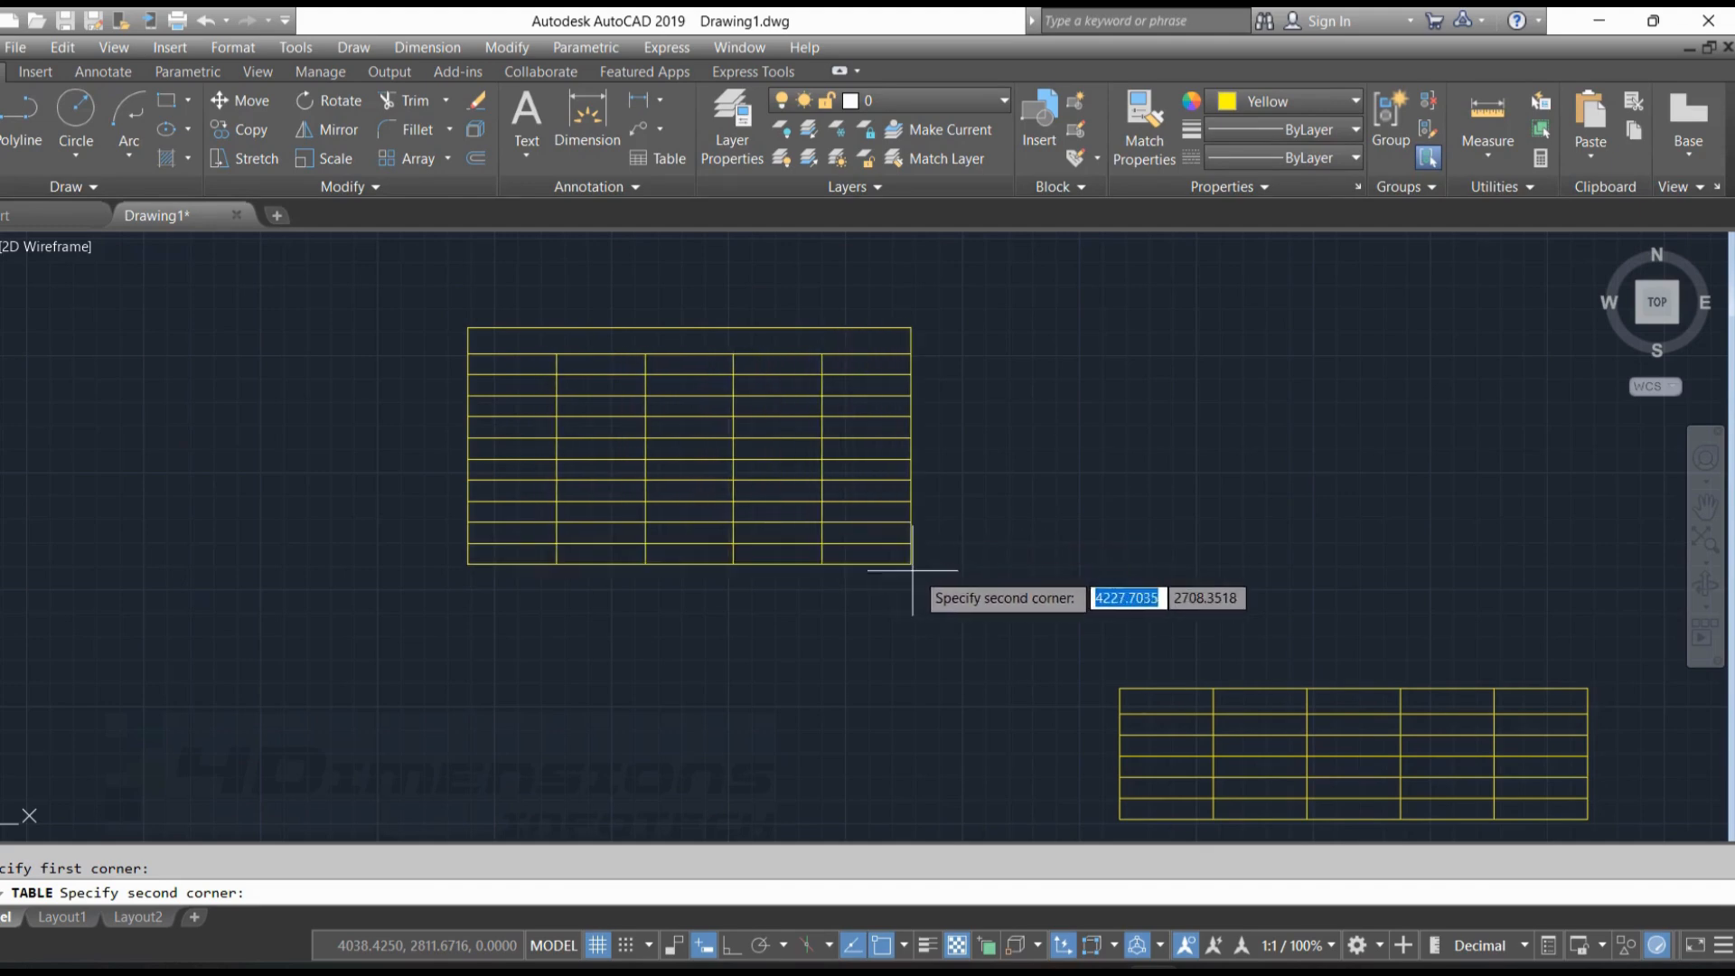
pyautogui.click(971, 582)
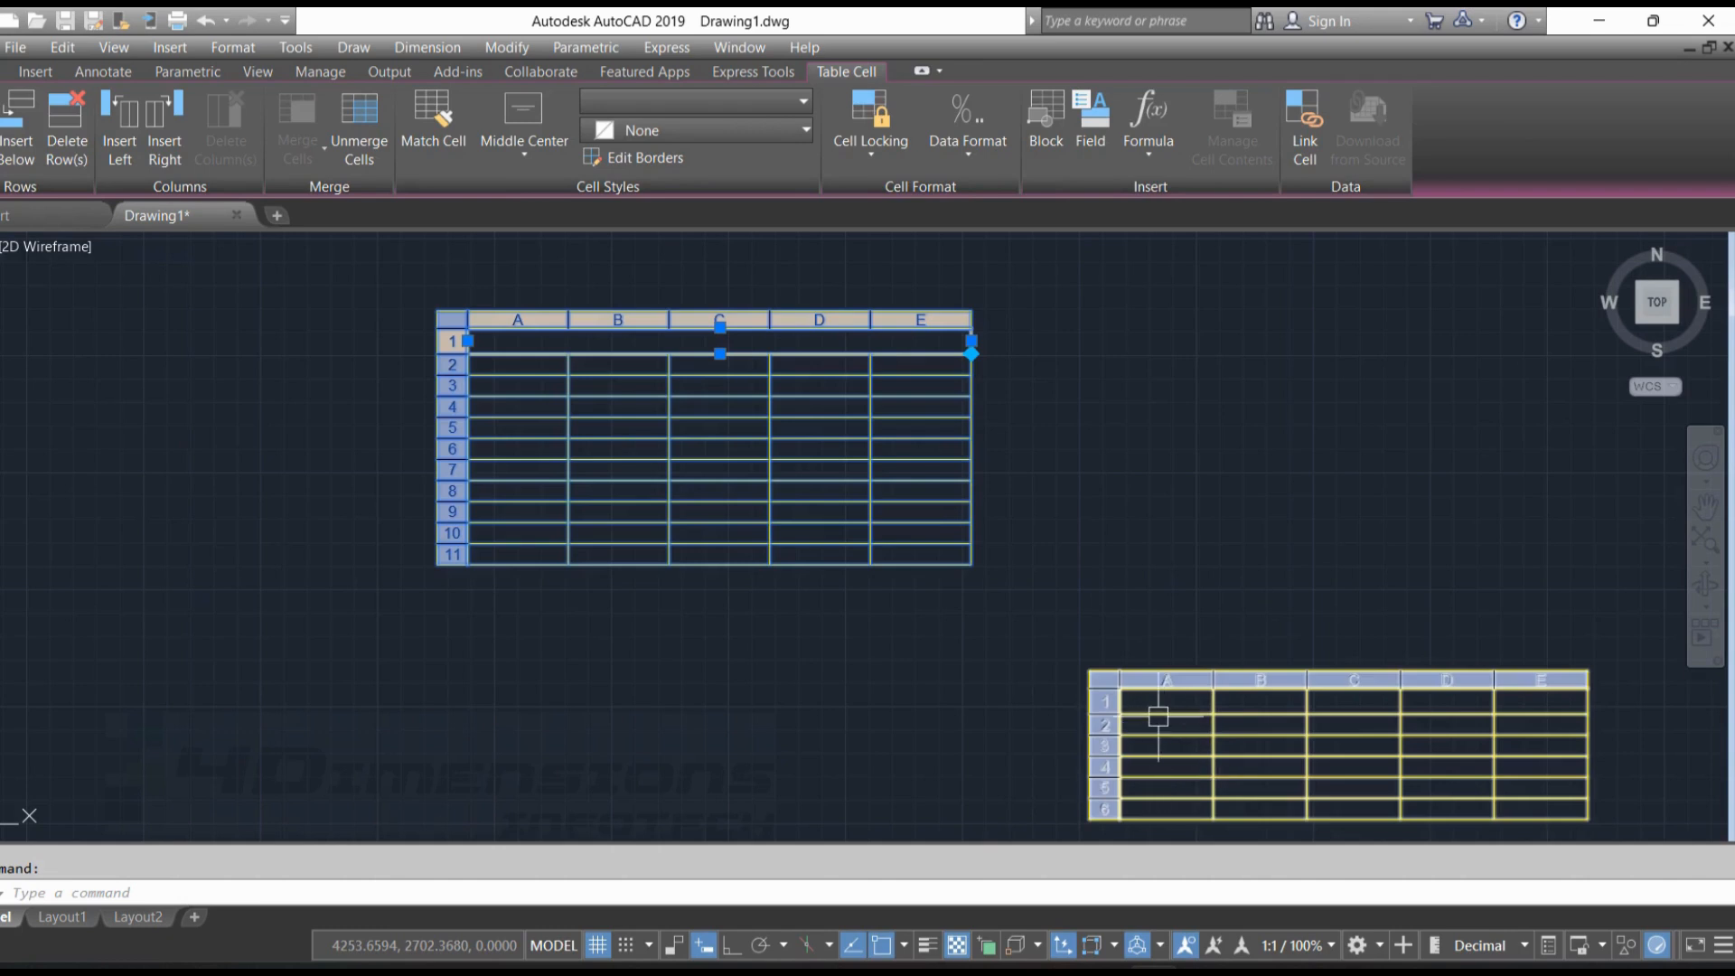
pyautogui.press('Escape')
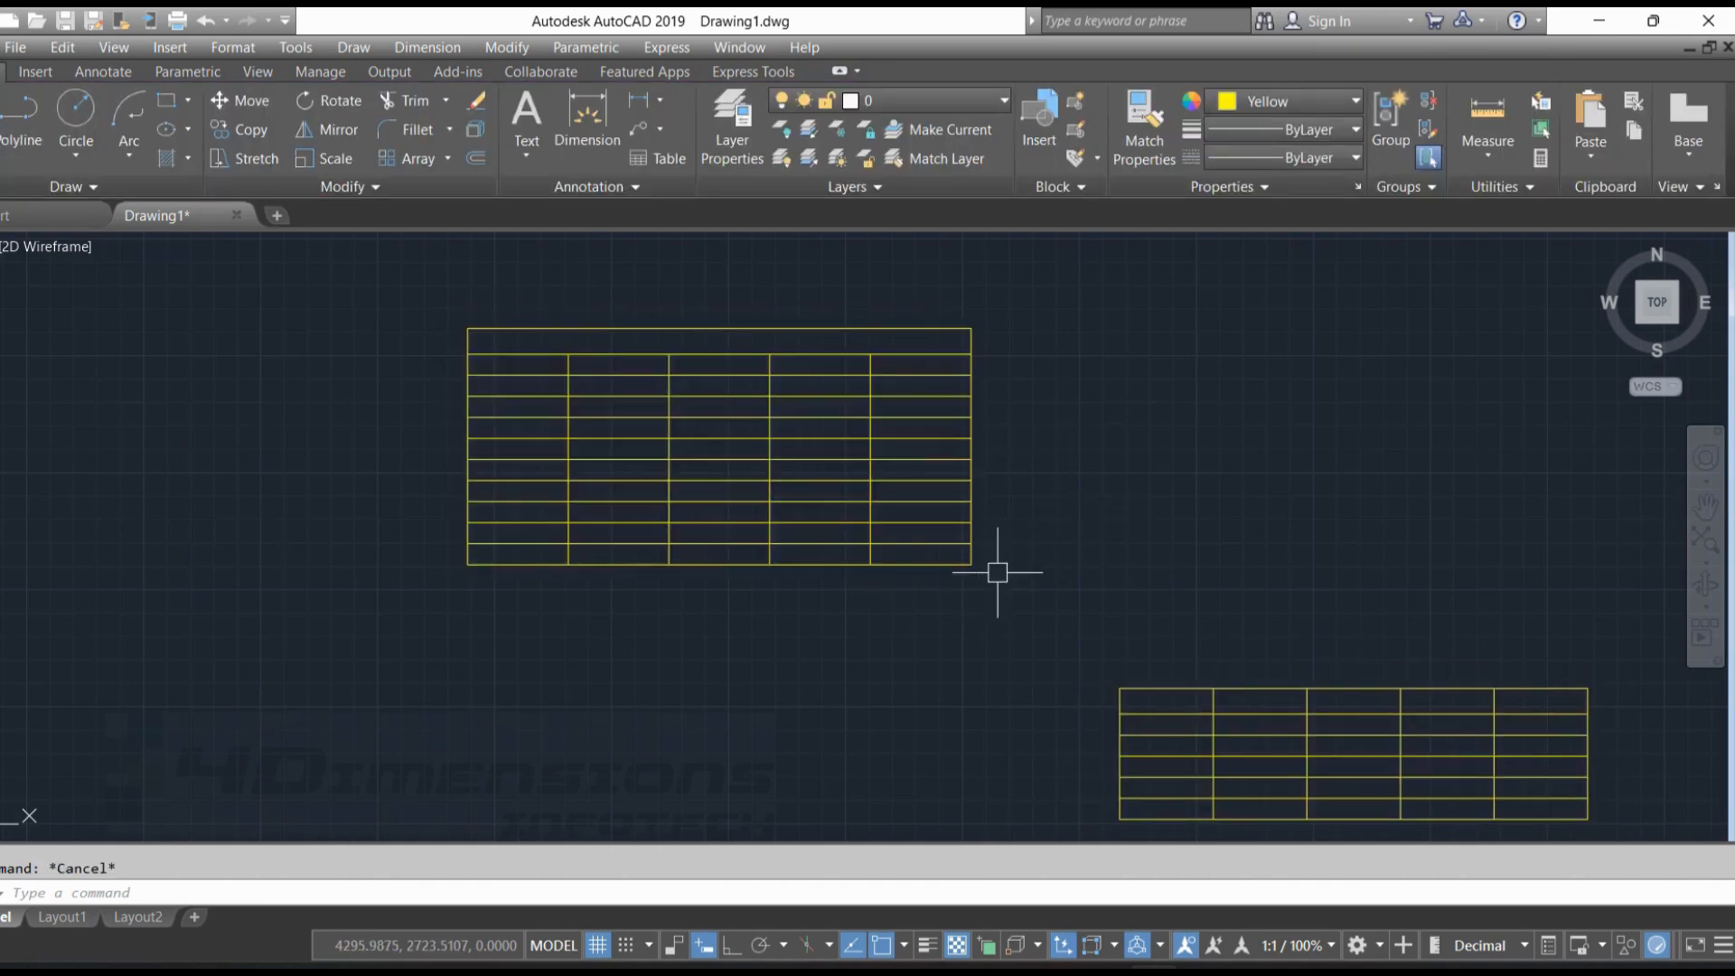
# Enter the title "4dimensions Infotech" in the merged first row of the new table
pyautogui.scroll(-2, 1111, 533)
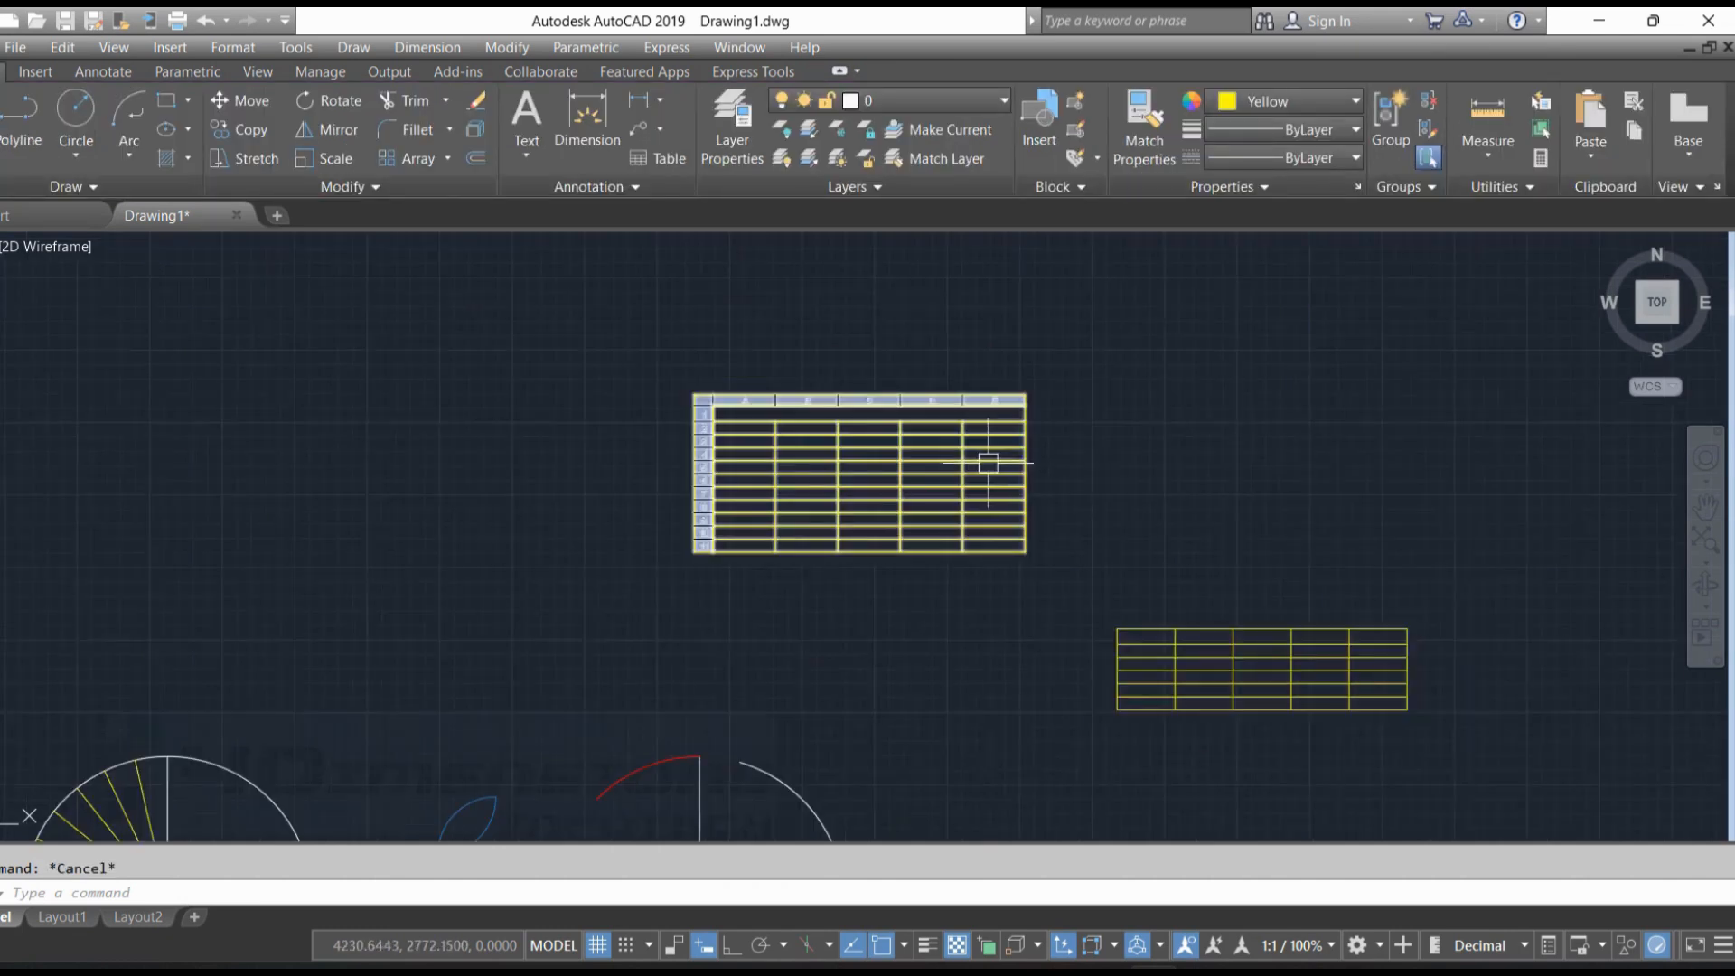
pyautogui.scroll(6, 840, 455)
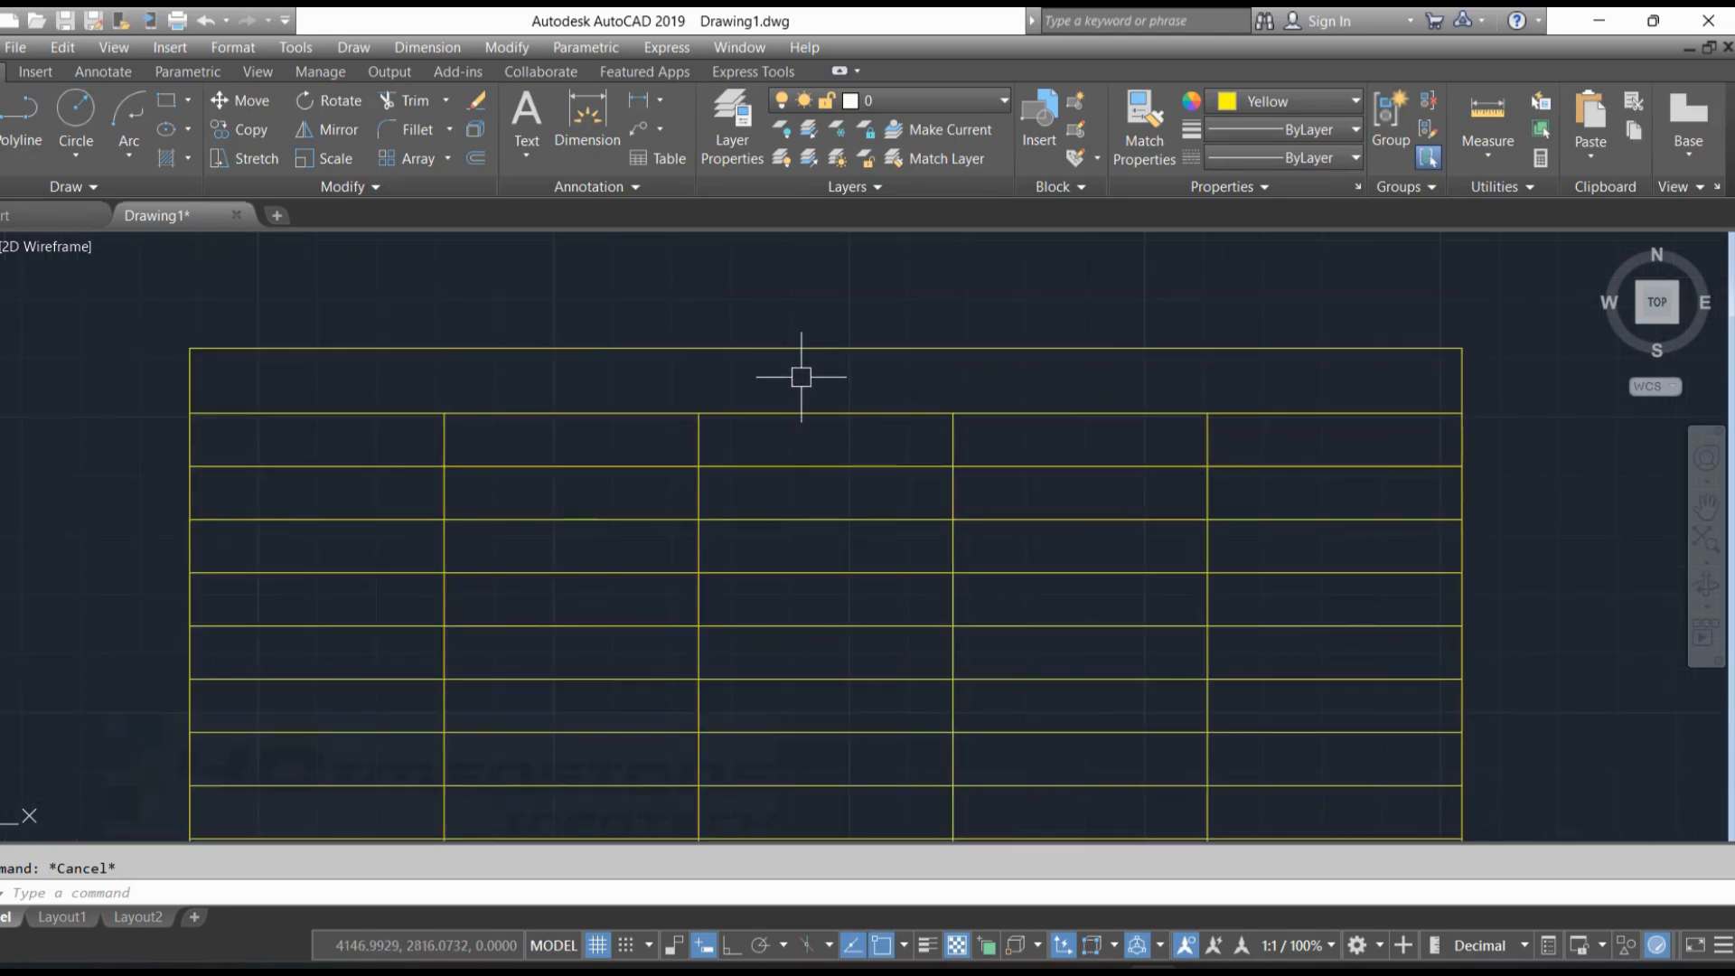
pyautogui.doubleClick(813, 357)
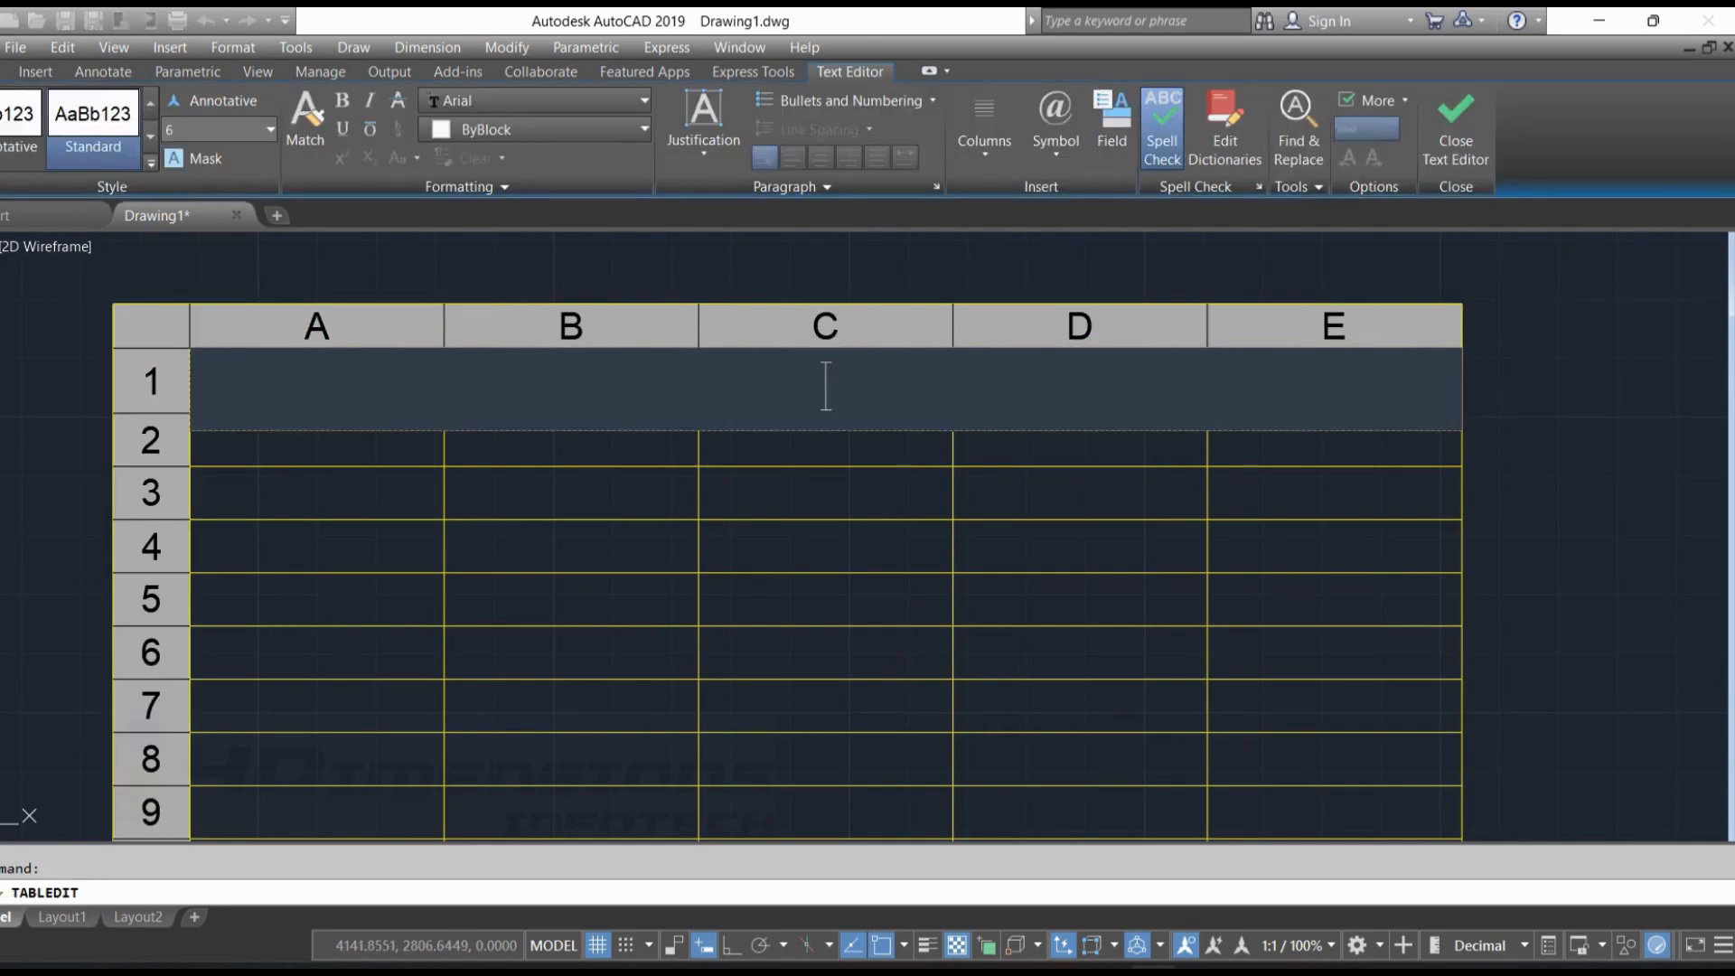
pyautogui.write('4dimensions ')
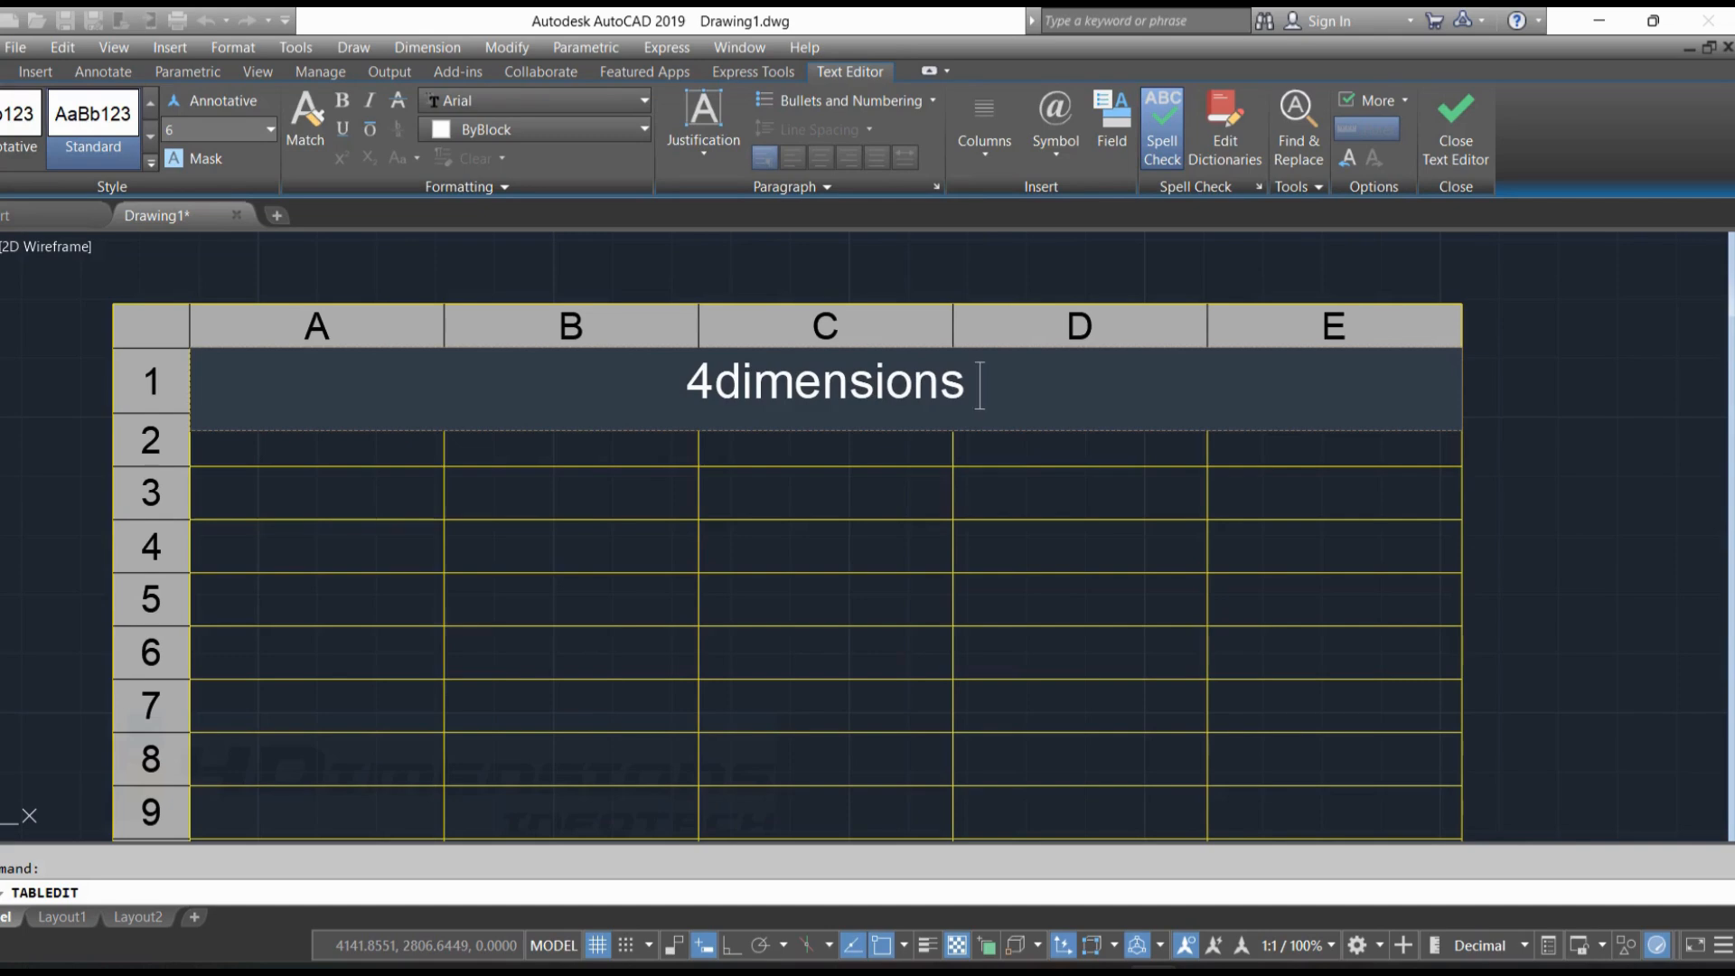
pyautogui.write('Infotech')
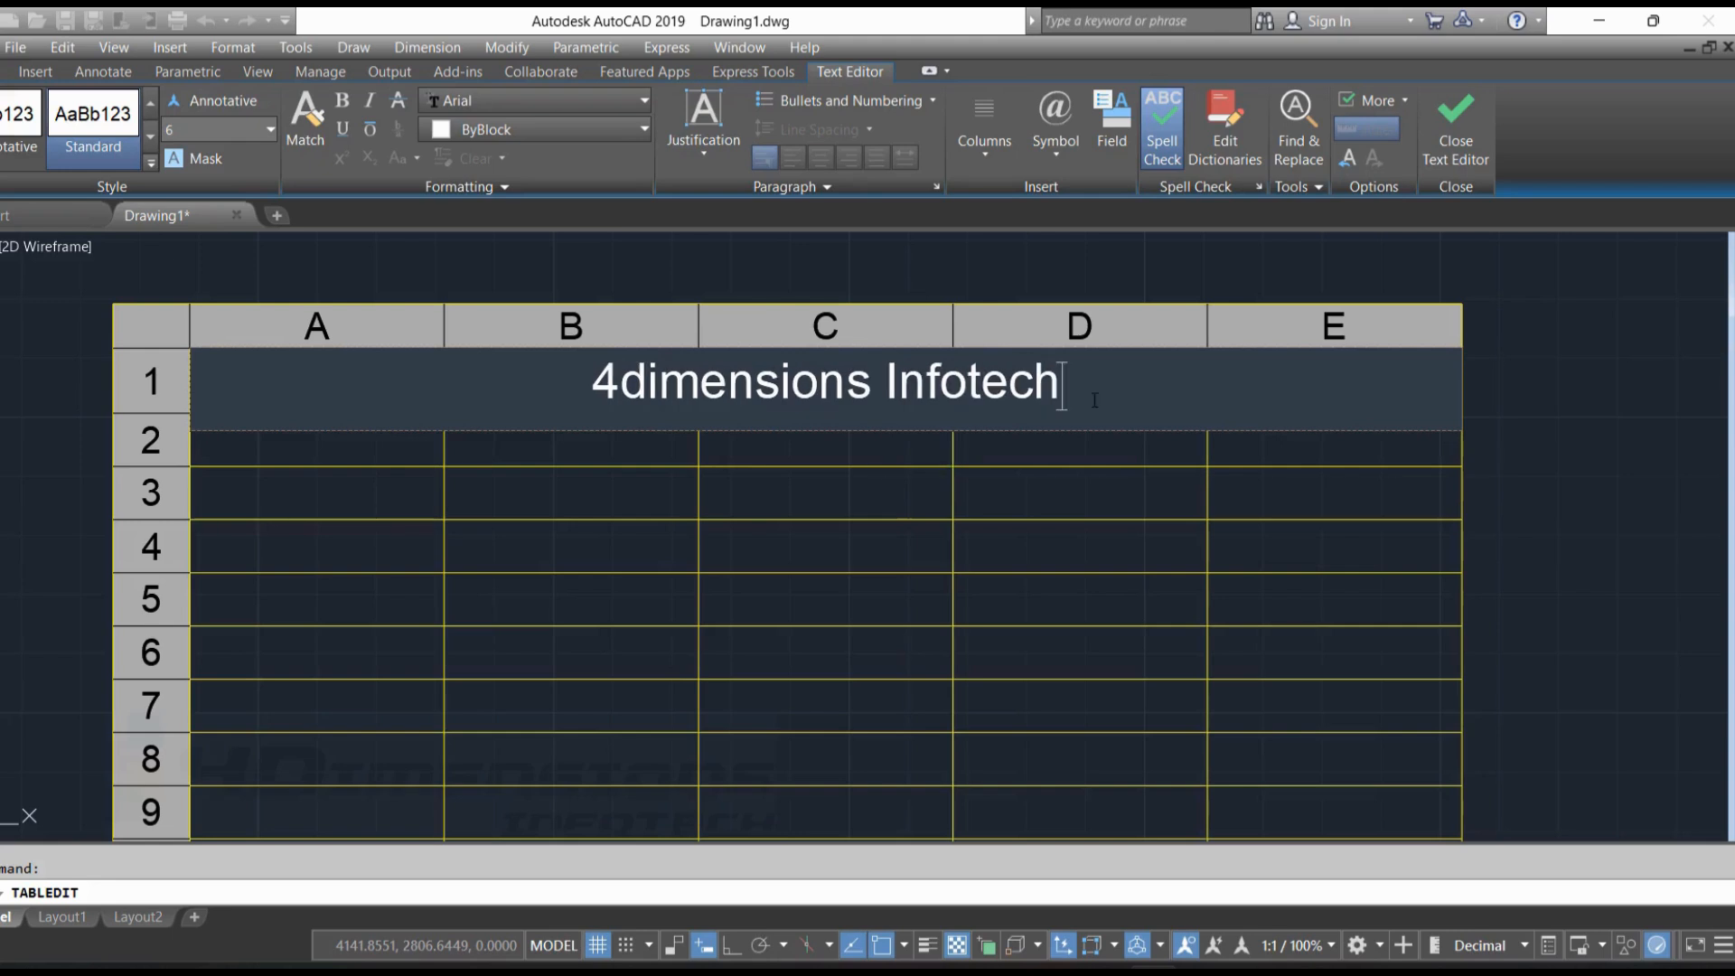
# Change the font of the whole table title to Arial Rounded MT Bold
pyautogui.moveTo(1059, 388); pyautogui.dragTo(601, 402)
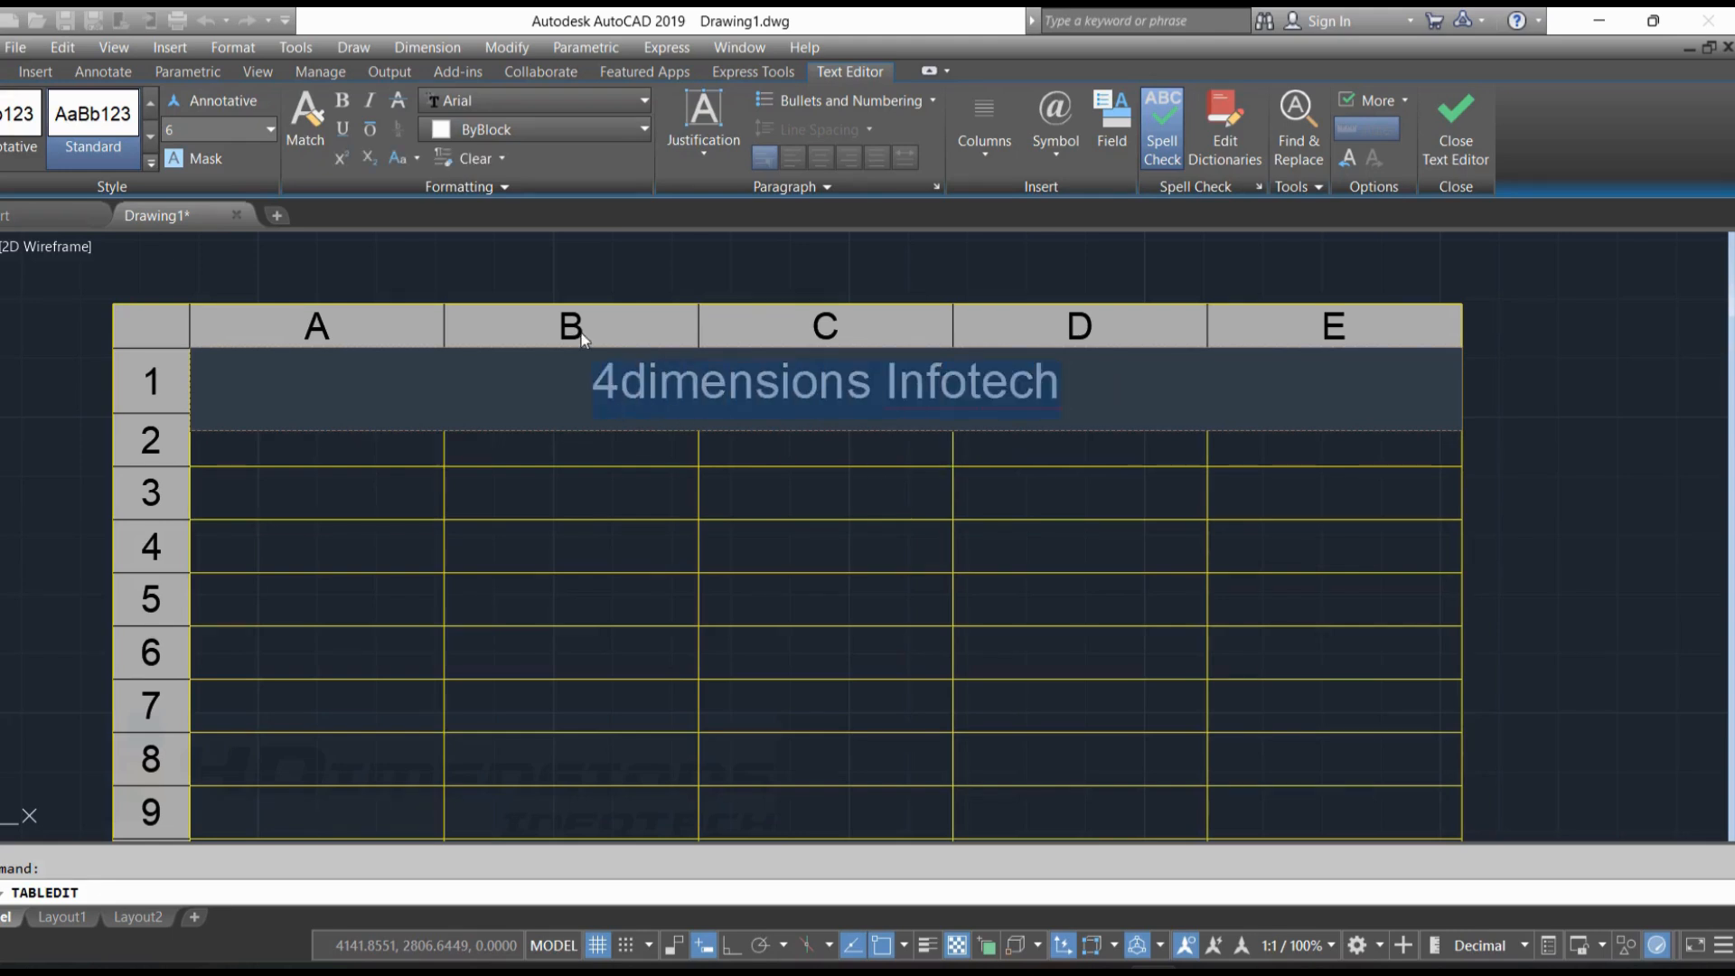
pyautogui.click(555, 105)
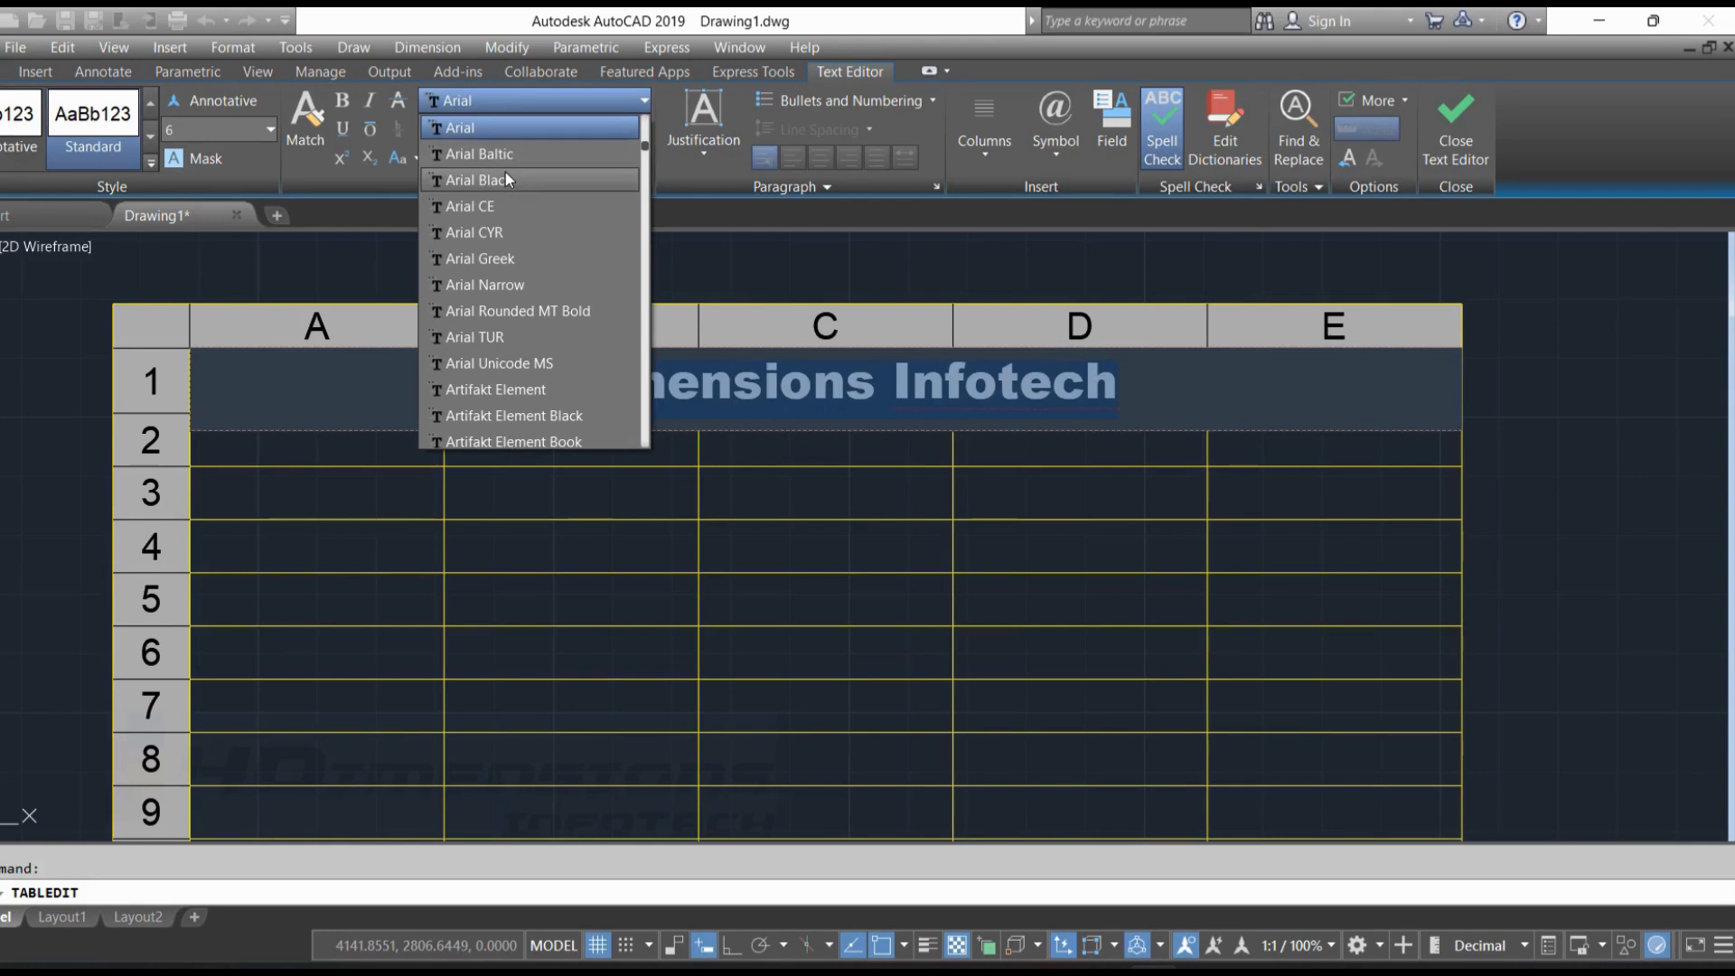
pyautogui.click(504, 154)
pyautogui.click(542, 100)
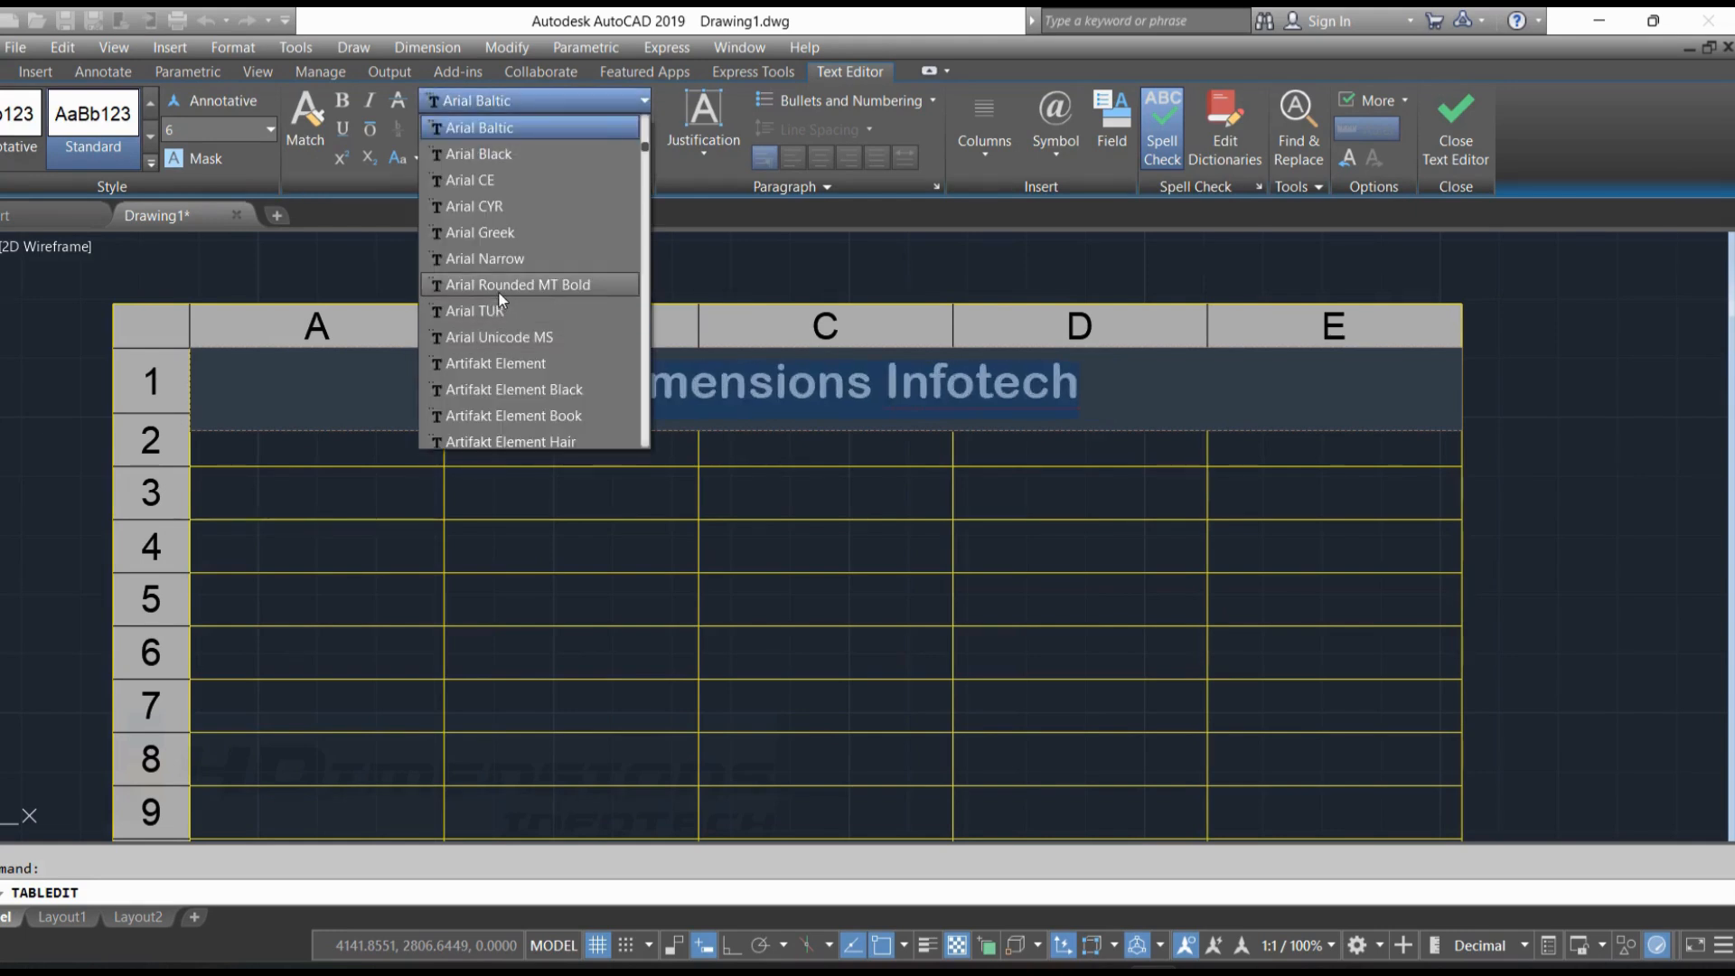
pyautogui.click(499, 289)
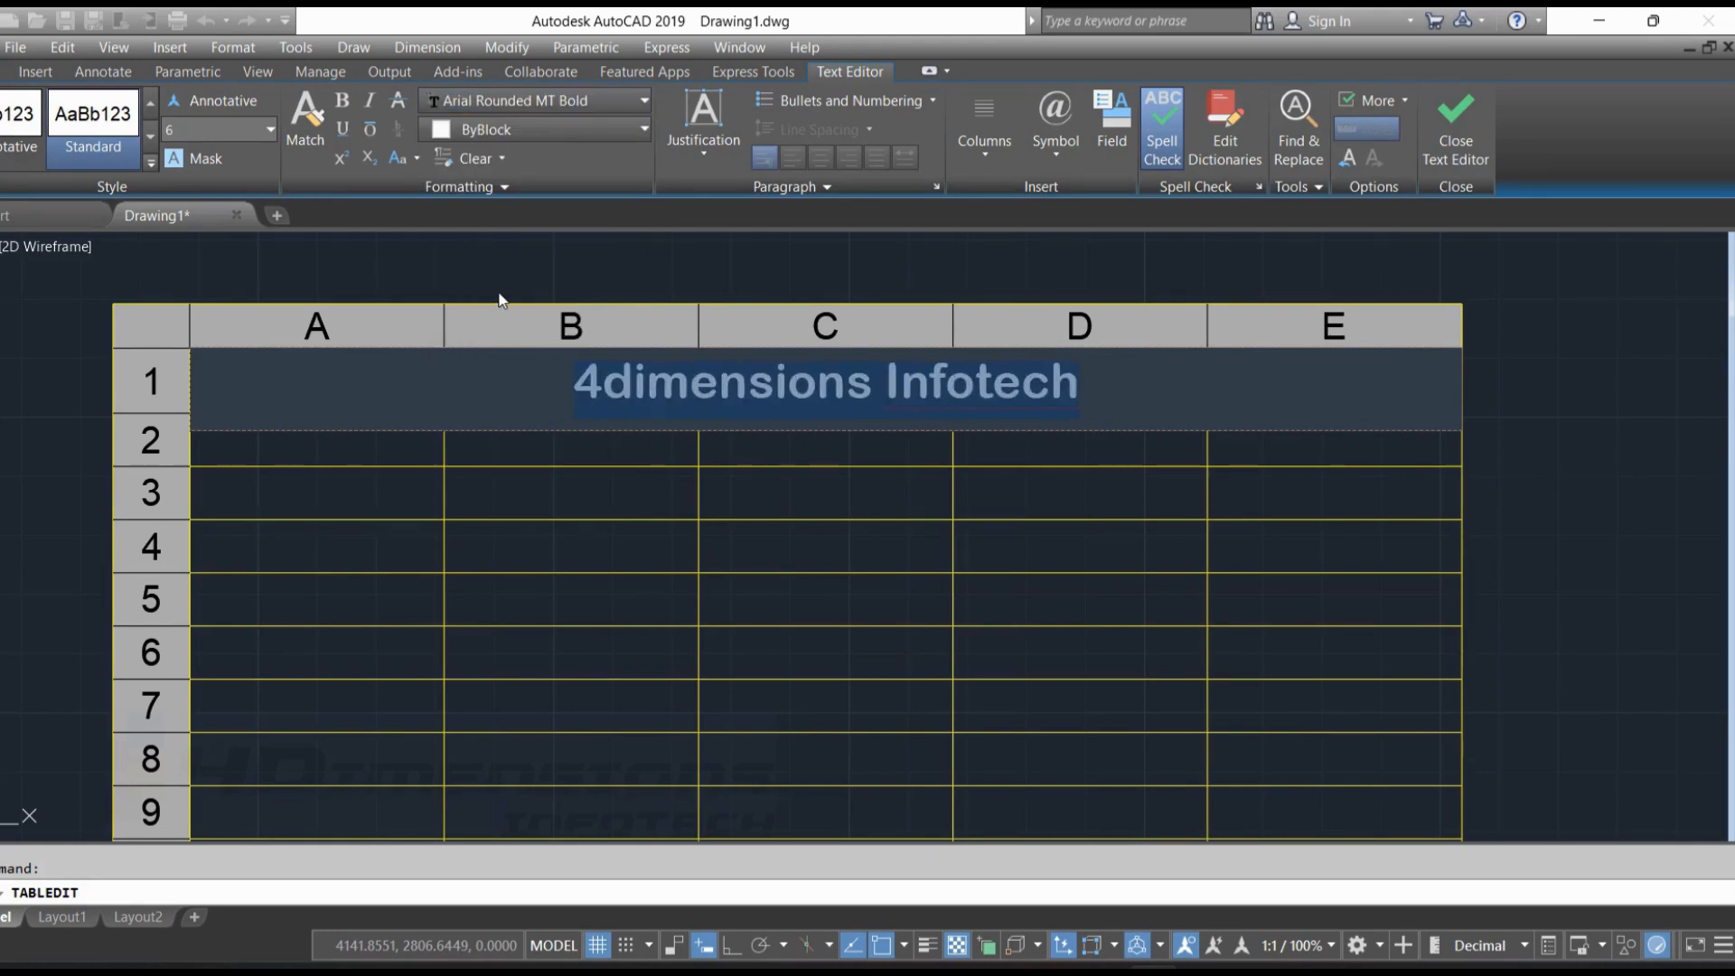
# Colour the title text Cyan, make it bold and italic, and finish editing the cell
pyautogui.click(538, 129)
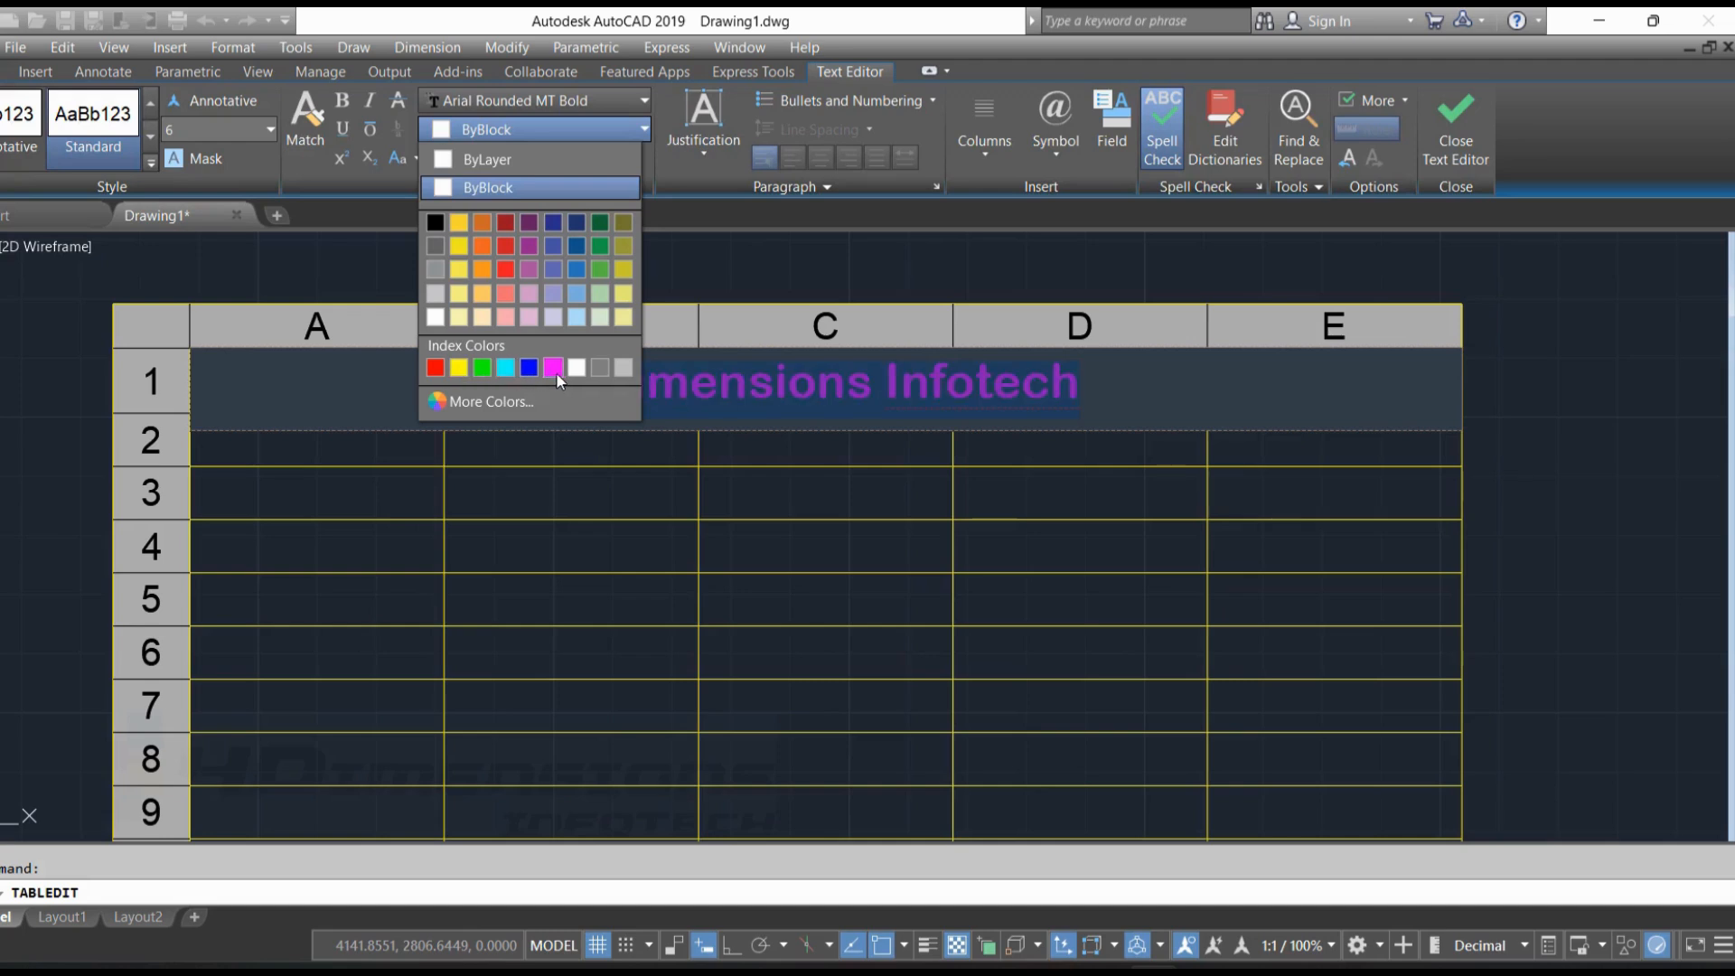
pyautogui.click(505, 367)
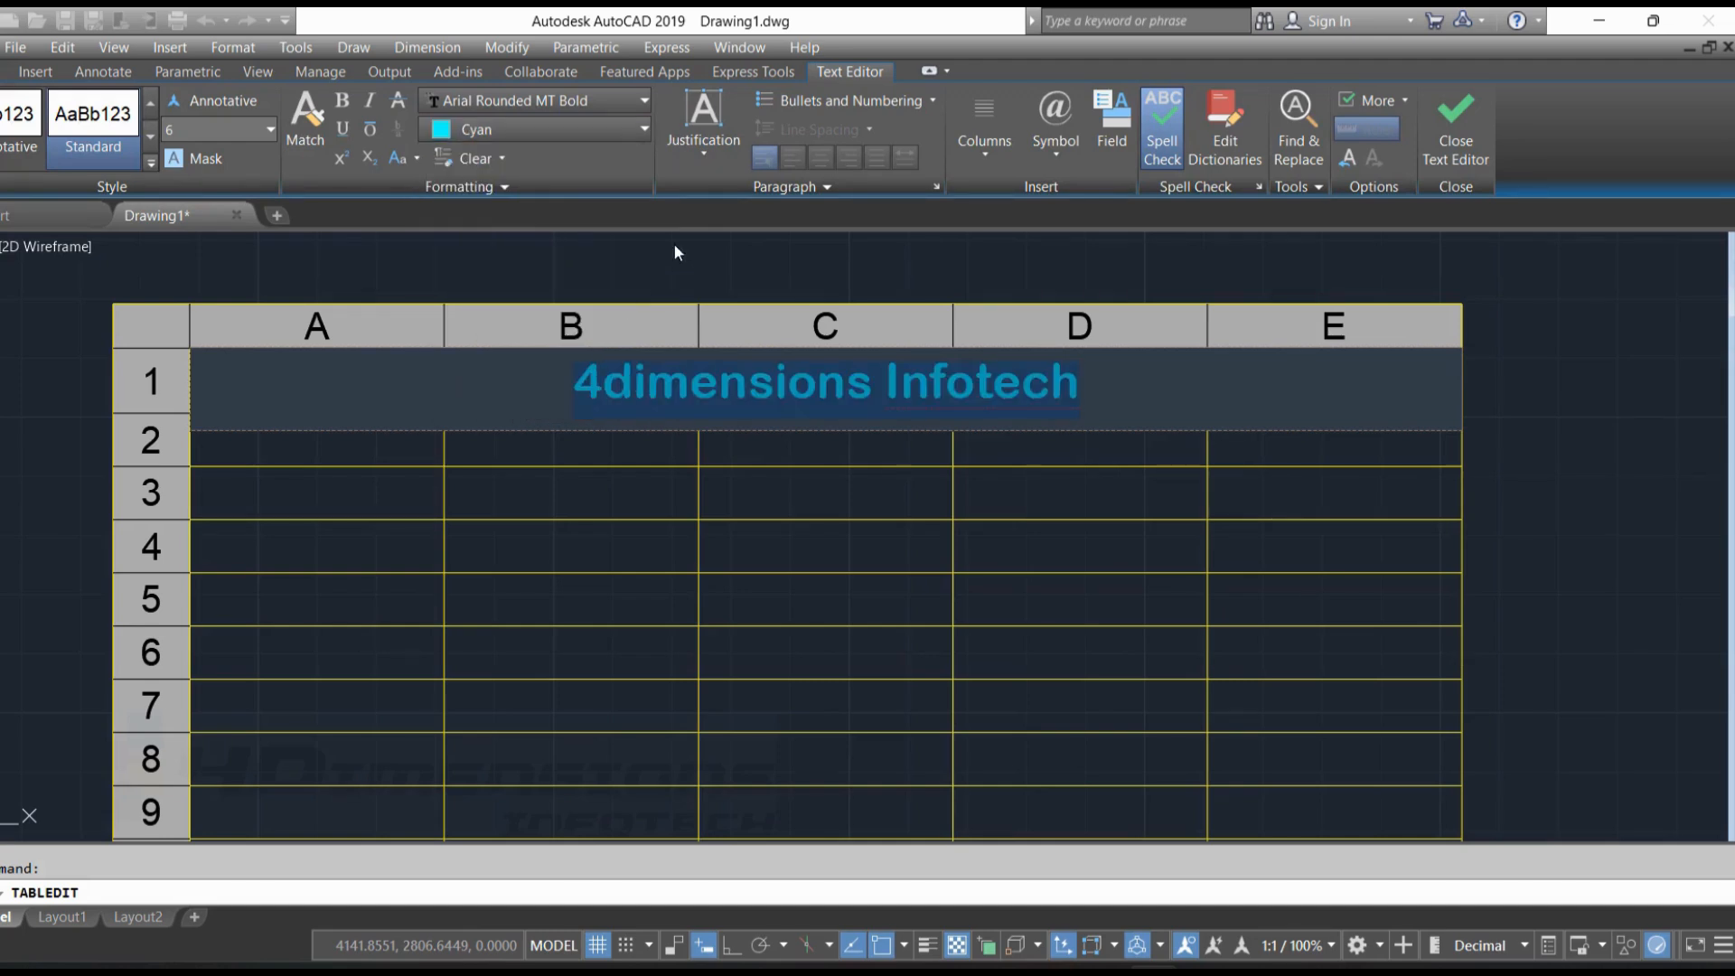
pyautogui.click(343, 101)
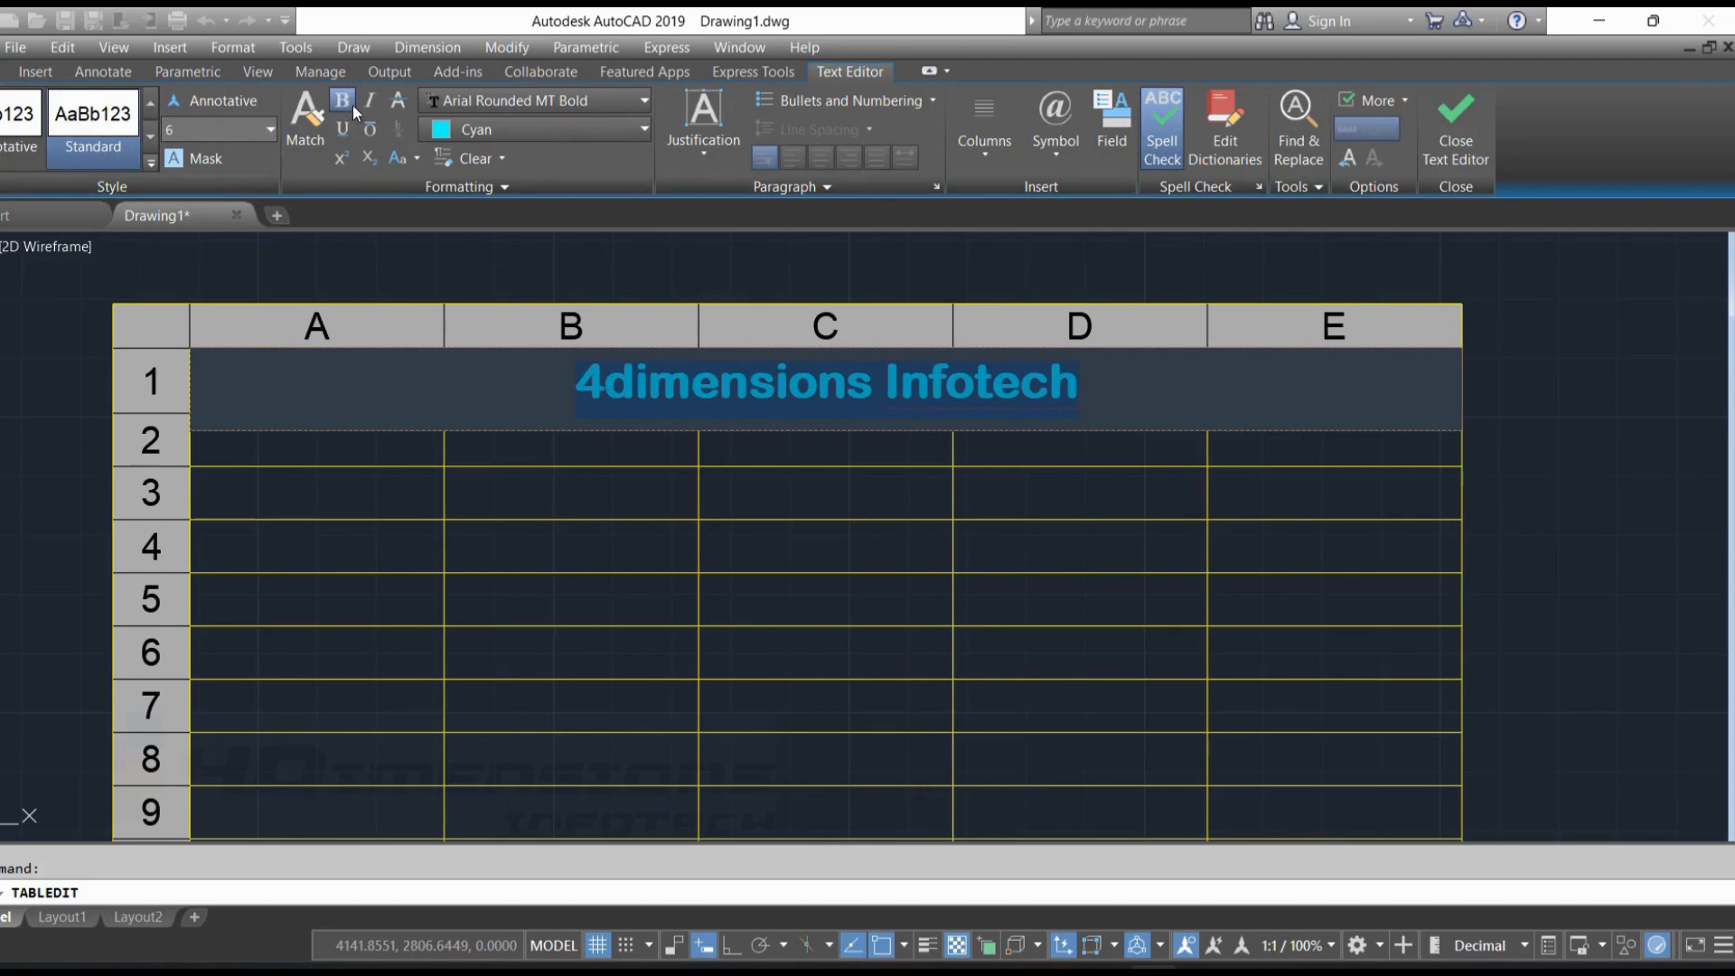
pyautogui.click(371, 103)
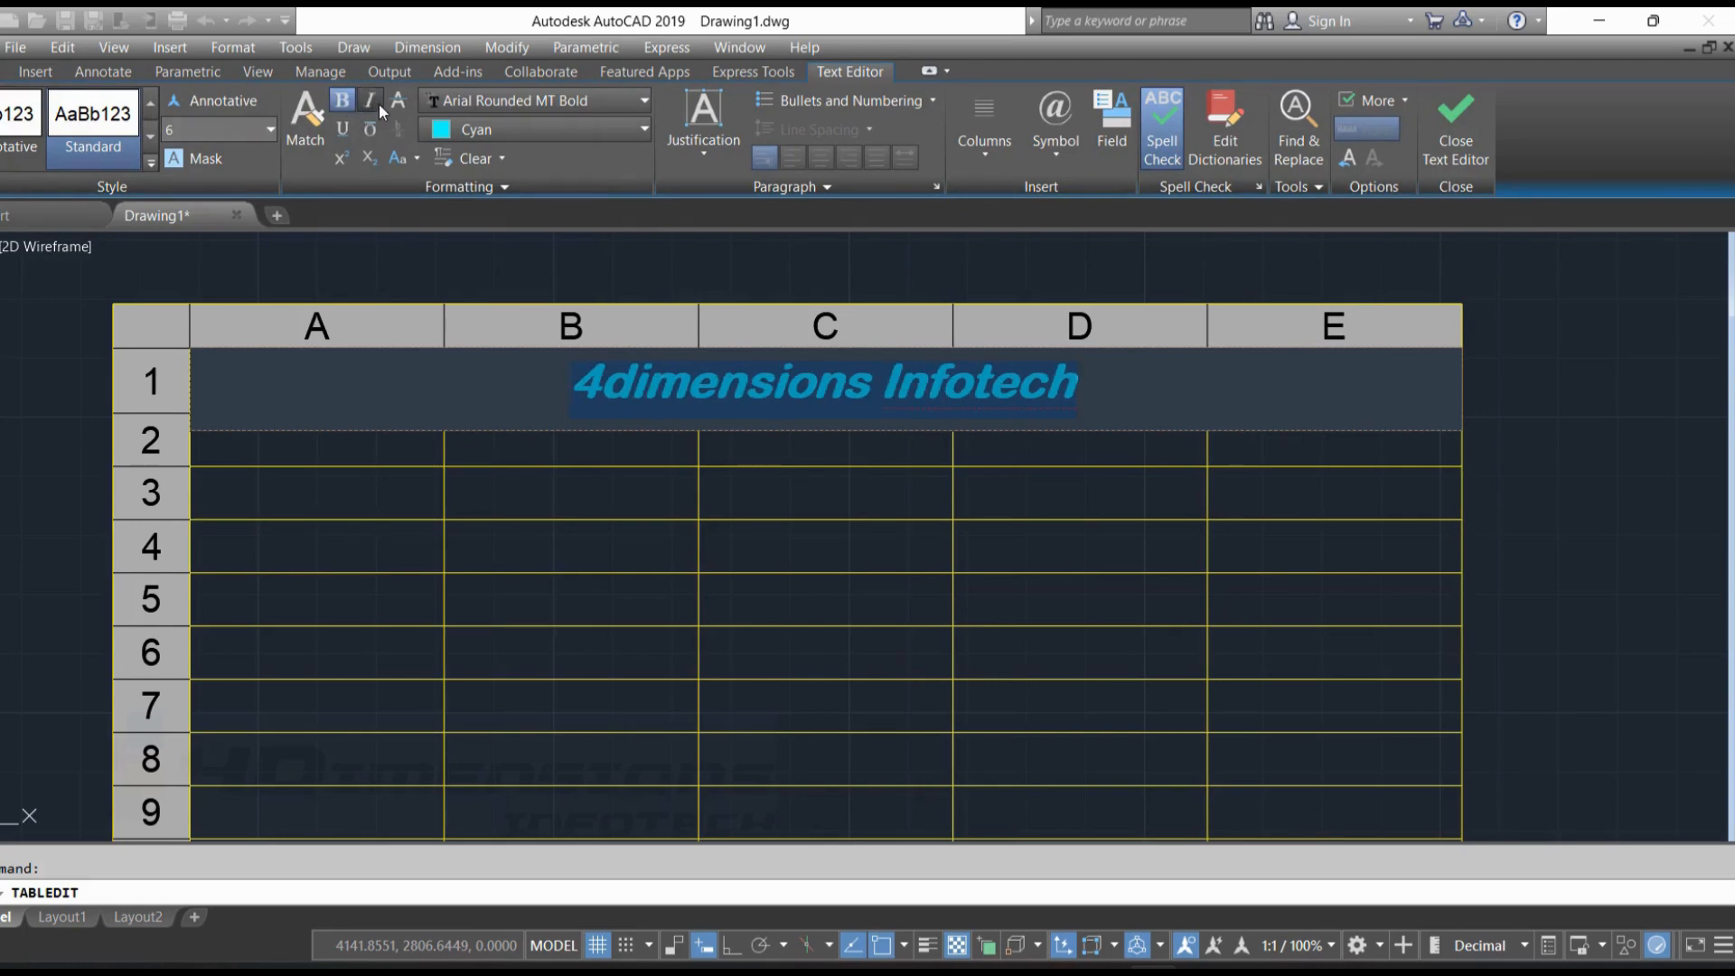
pyautogui.click(1457, 140)
# Enter the column headings "SR.NO." in cell A2 and "NAME" in cell B2
pyautogui.moveTo(389, 446); pyautogui.dragTo(530, 399, button='middle')
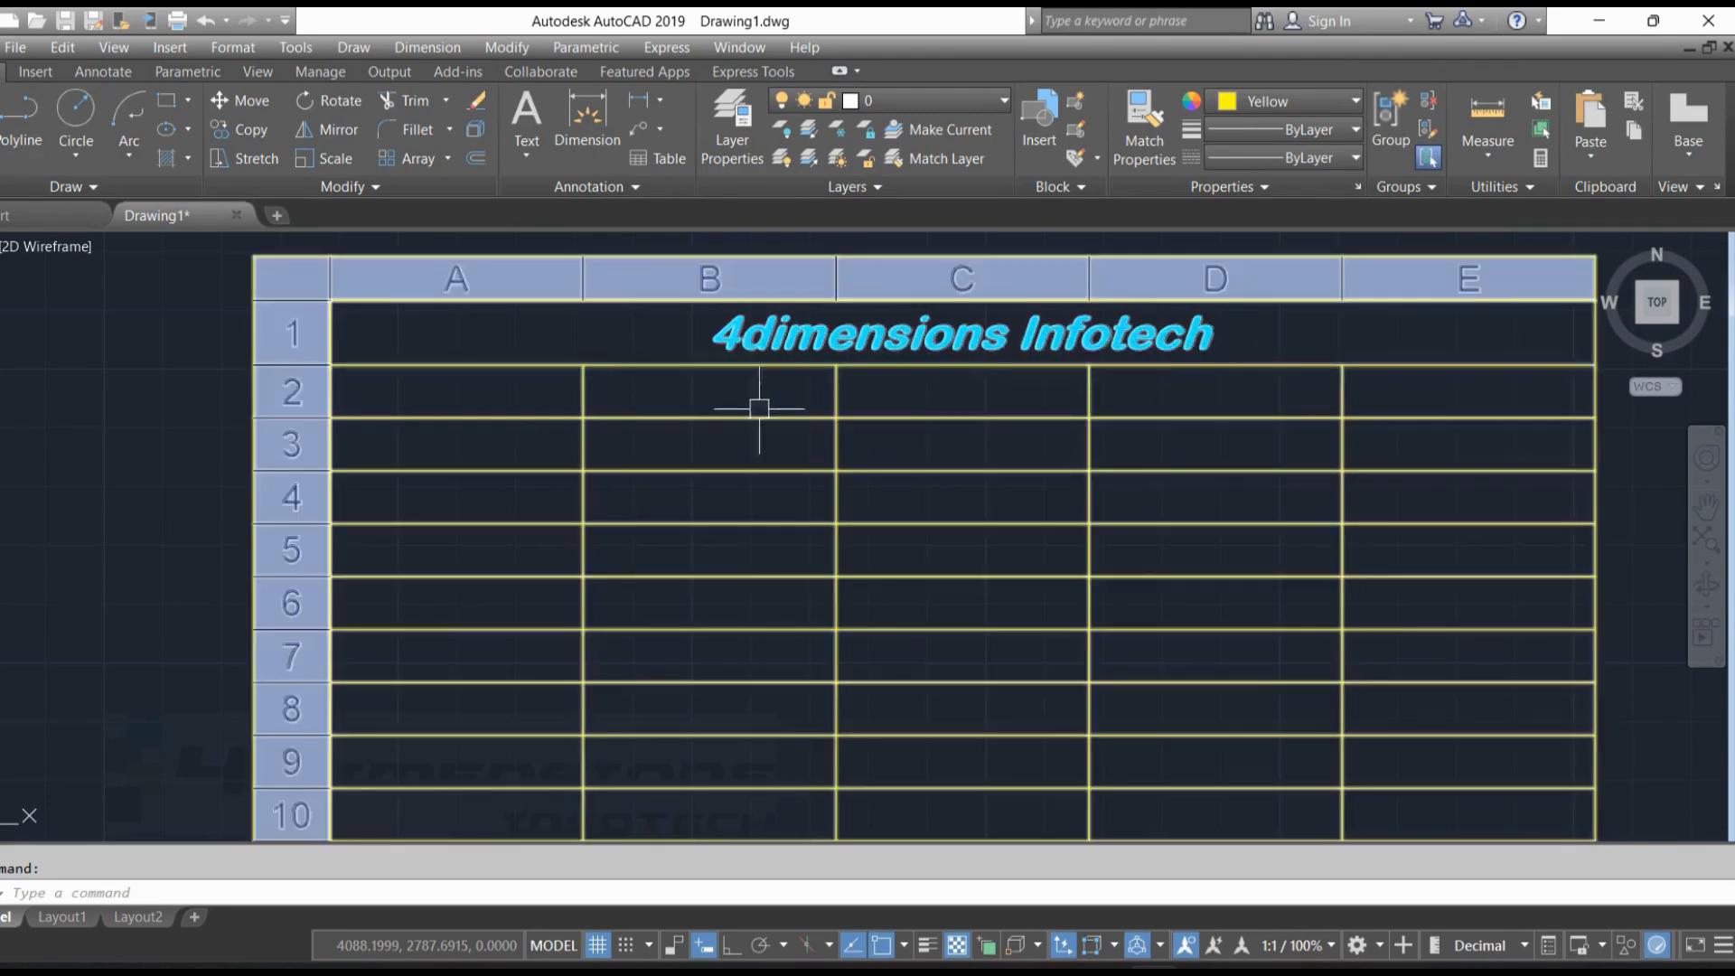
pyautogui.click(462, 390)
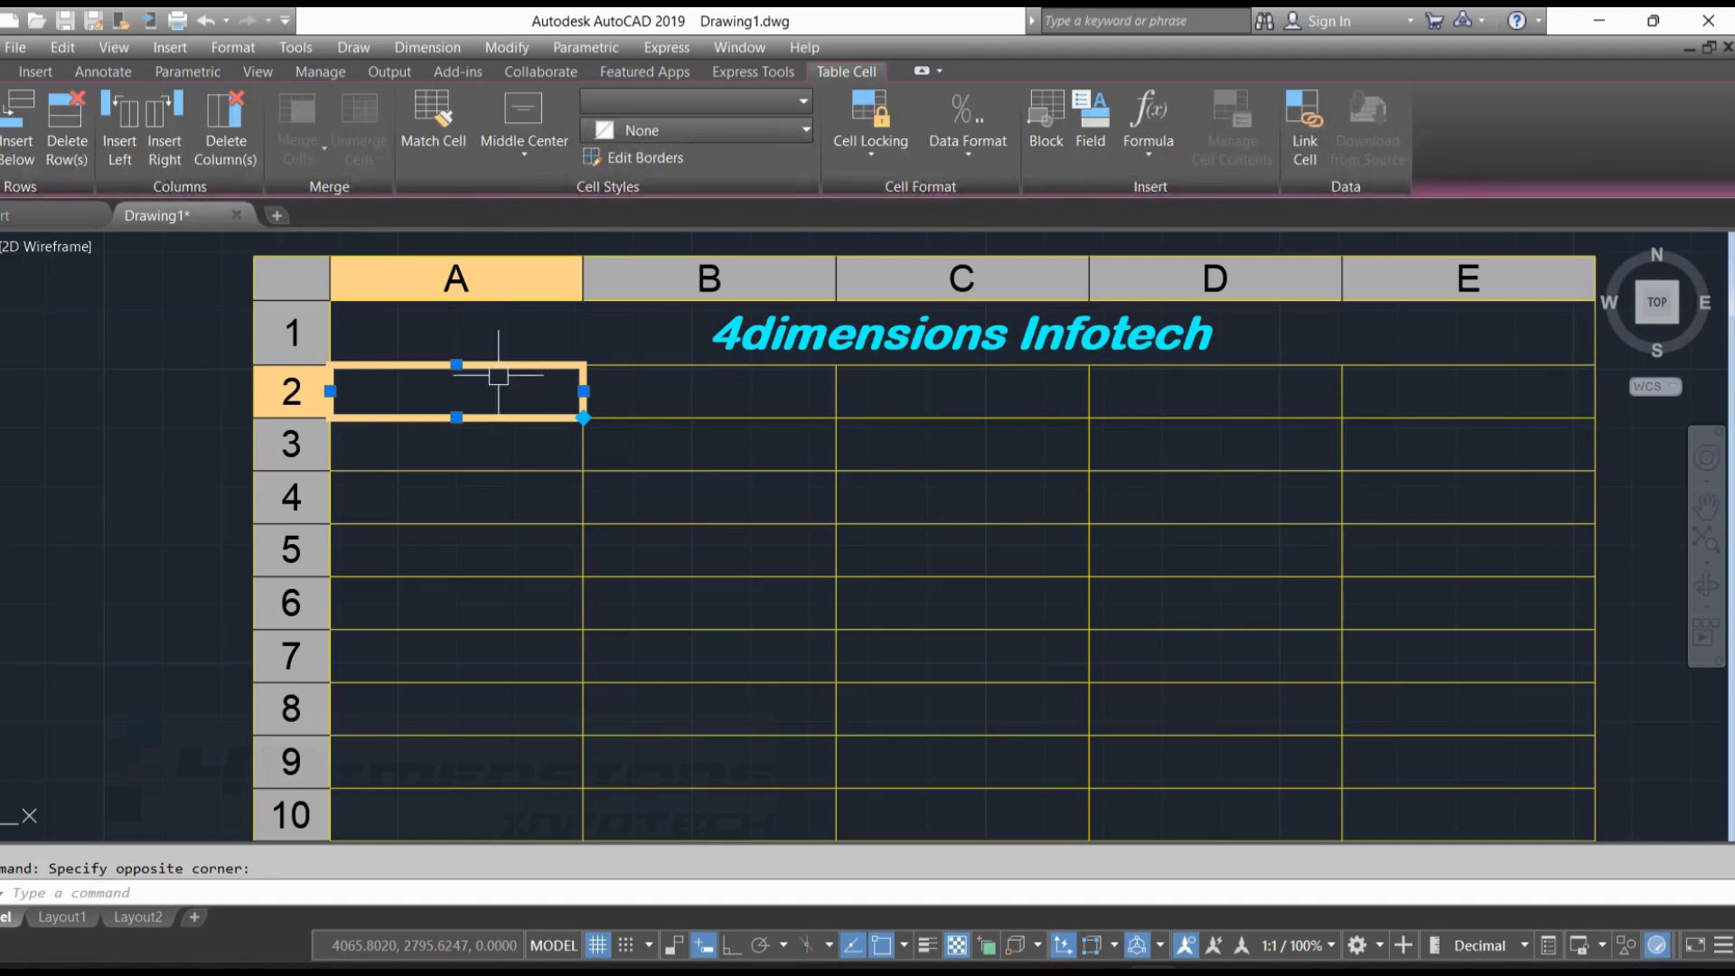
pyautogui.doubleClick(456, 394)
pyautogui.write('SR')
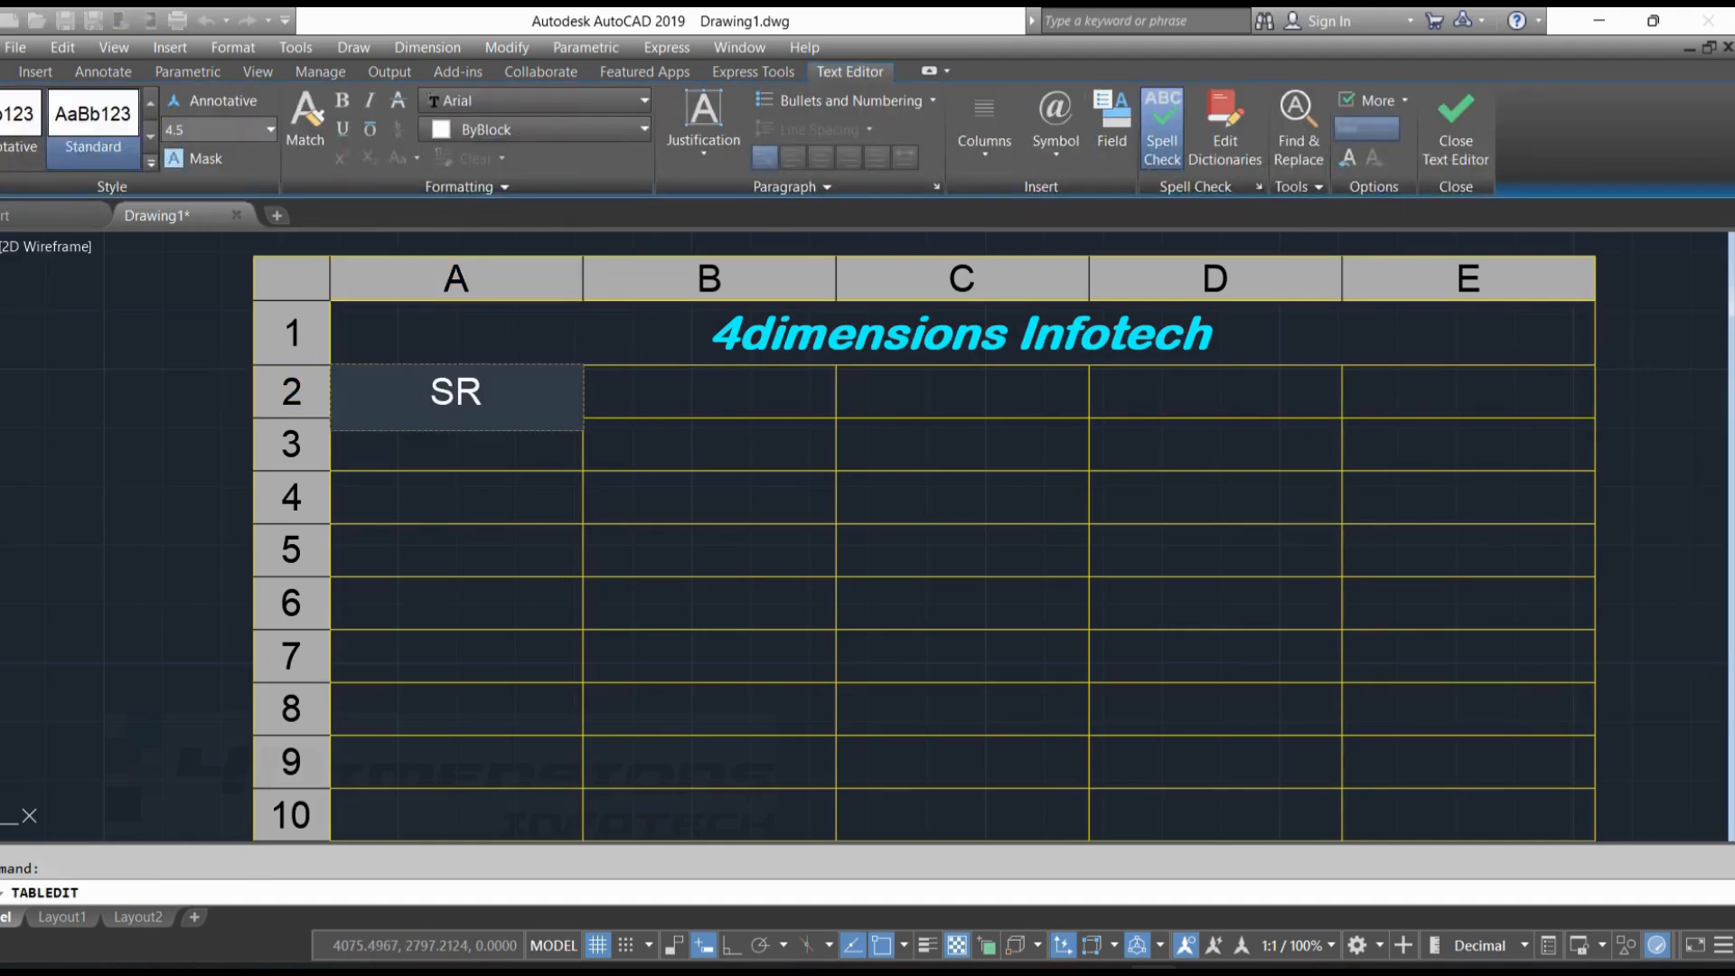
pyautogui.write('.NO.')
pyautogui.press('Tab')
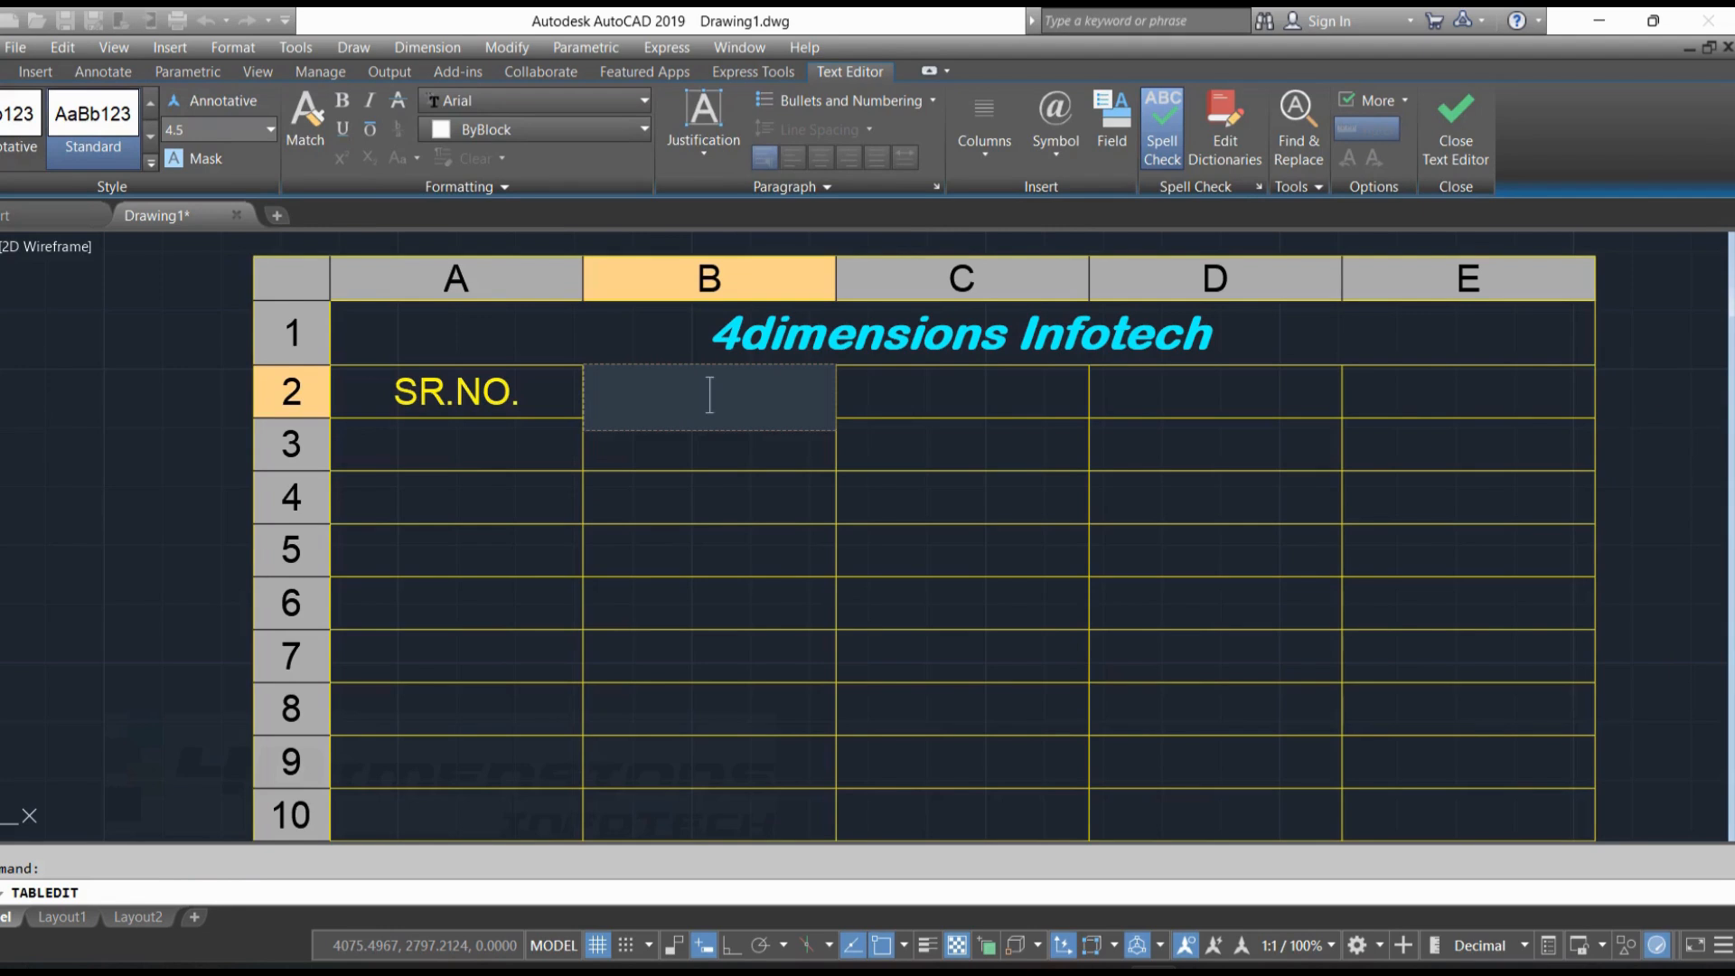
pyautogui.write('NAME')
pyautogui.press('Tab')
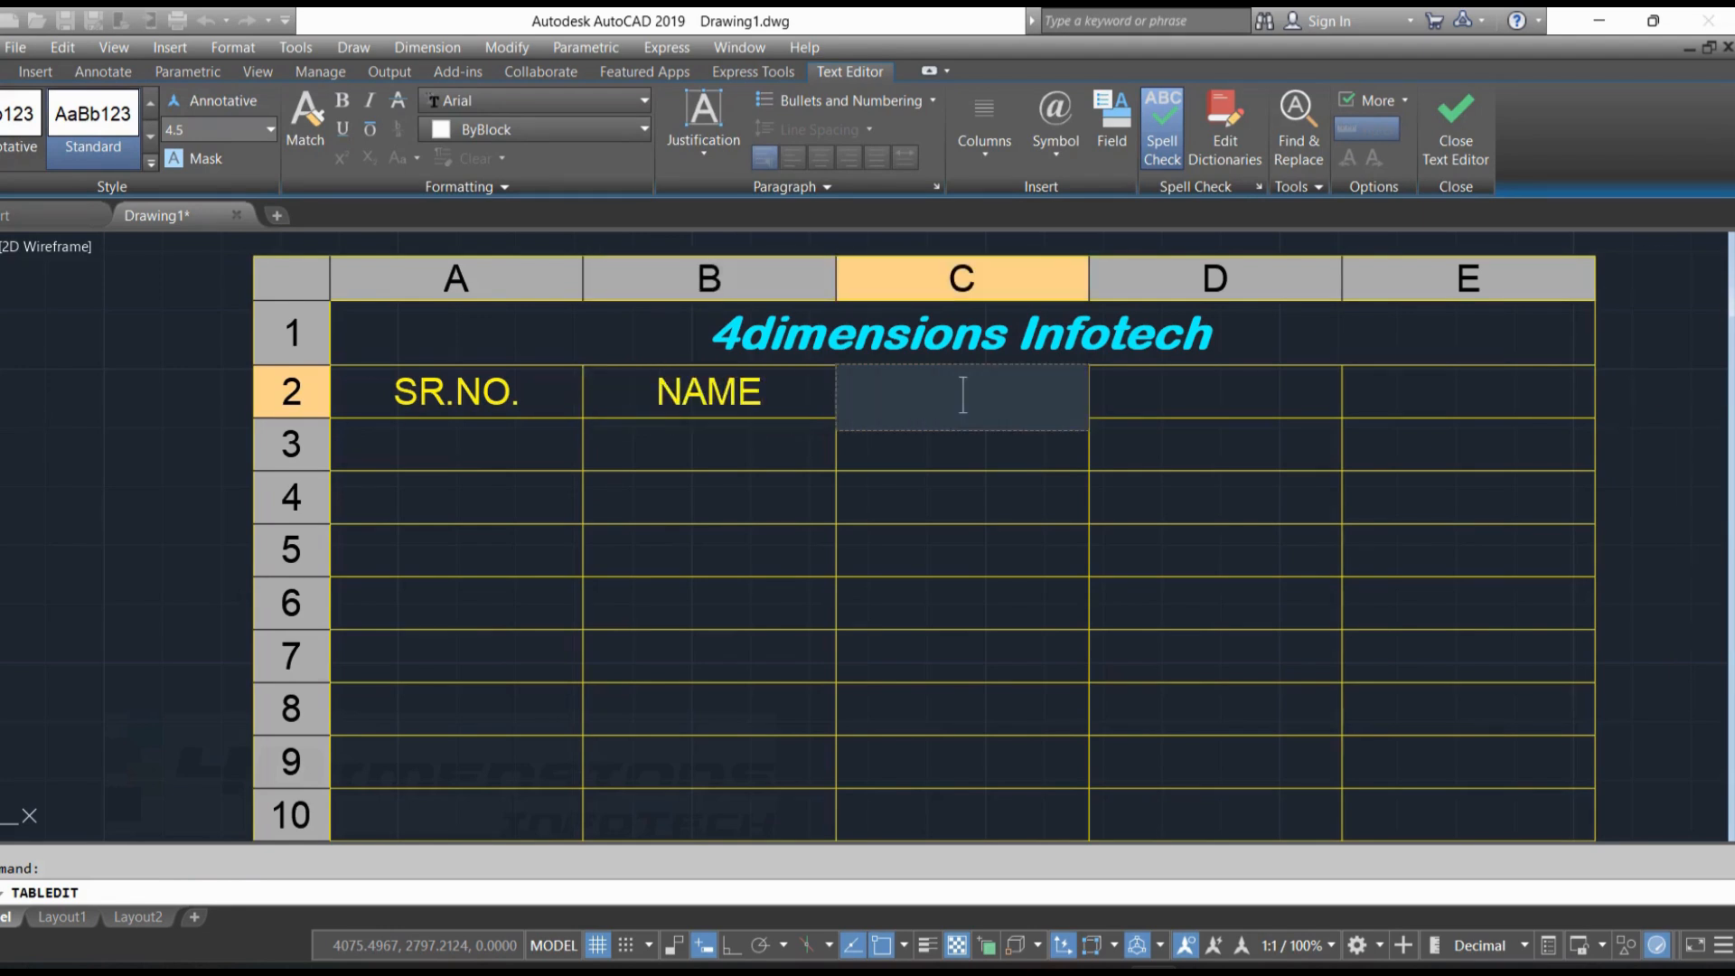
# Enter the column headings "DATE" in cell C2 and "PH.NO" in cell D2, then finish editing
pyautogui.write('DATE')
pyautogui.press('Tab')
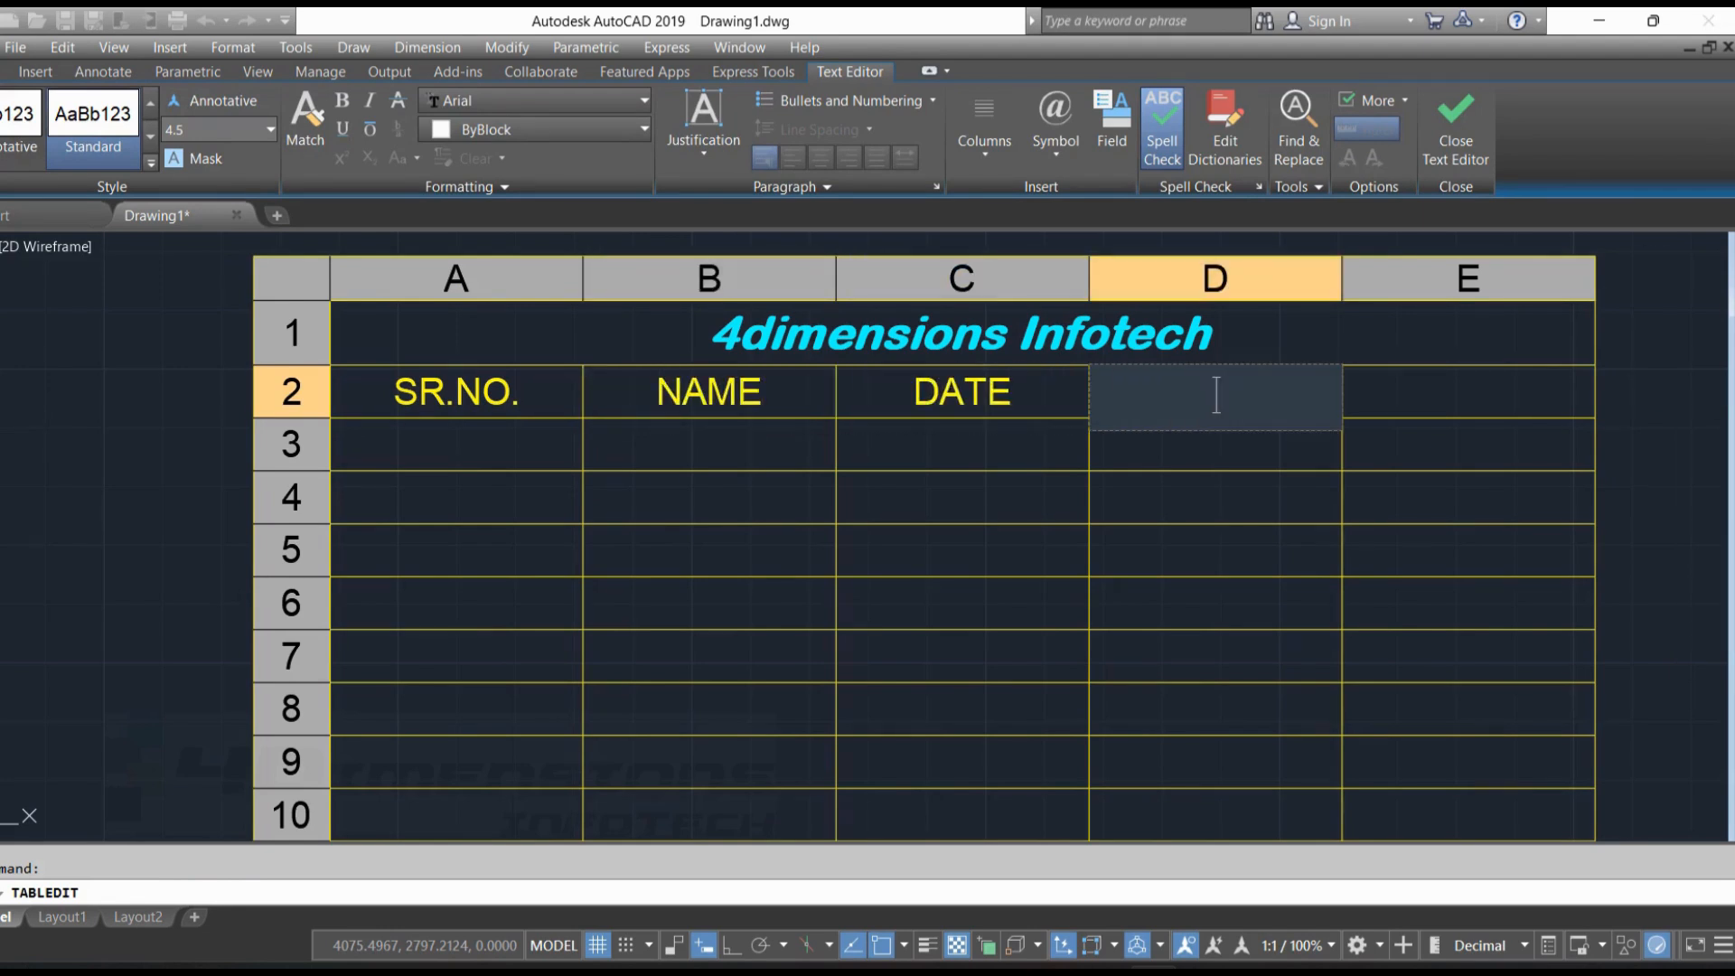
pyautogui.write('PH.NO')
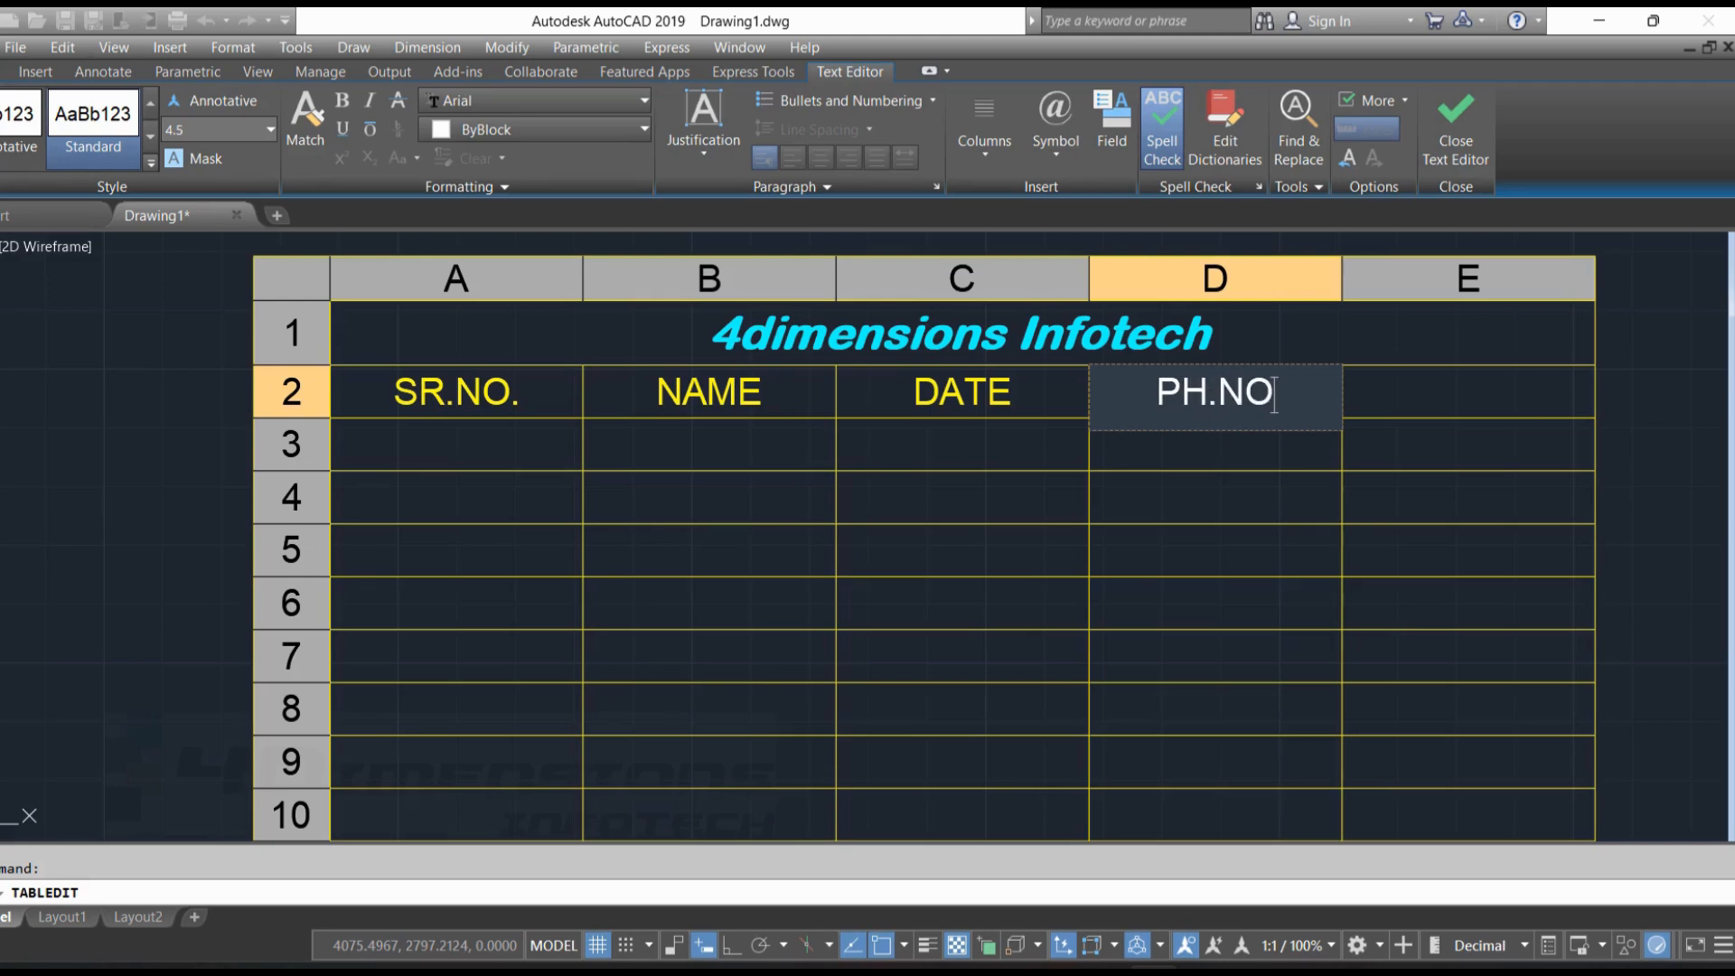
pyautogui.press('Return')
pyautogui.click(576, 393)
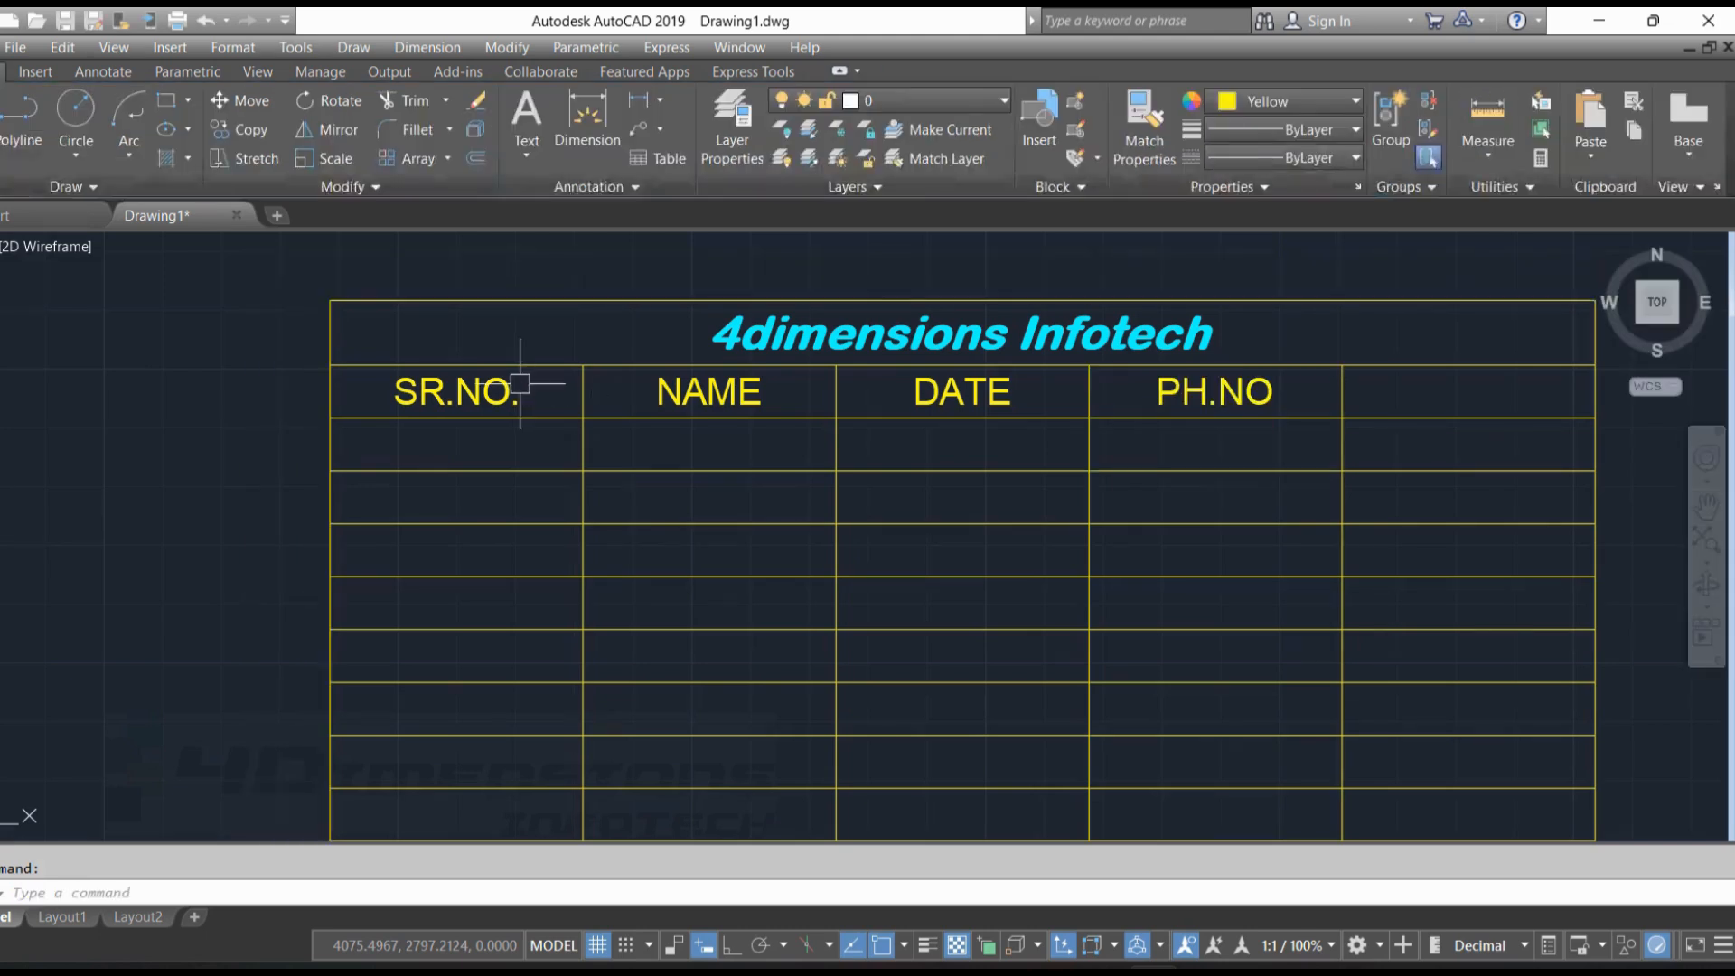
# Set the text height of the "SR.NO." heading to 3
pyautogui.doubleClick(470, 393)
pyautogui.moveTo(522, 397); pyautogui.dragTo(343, 400)
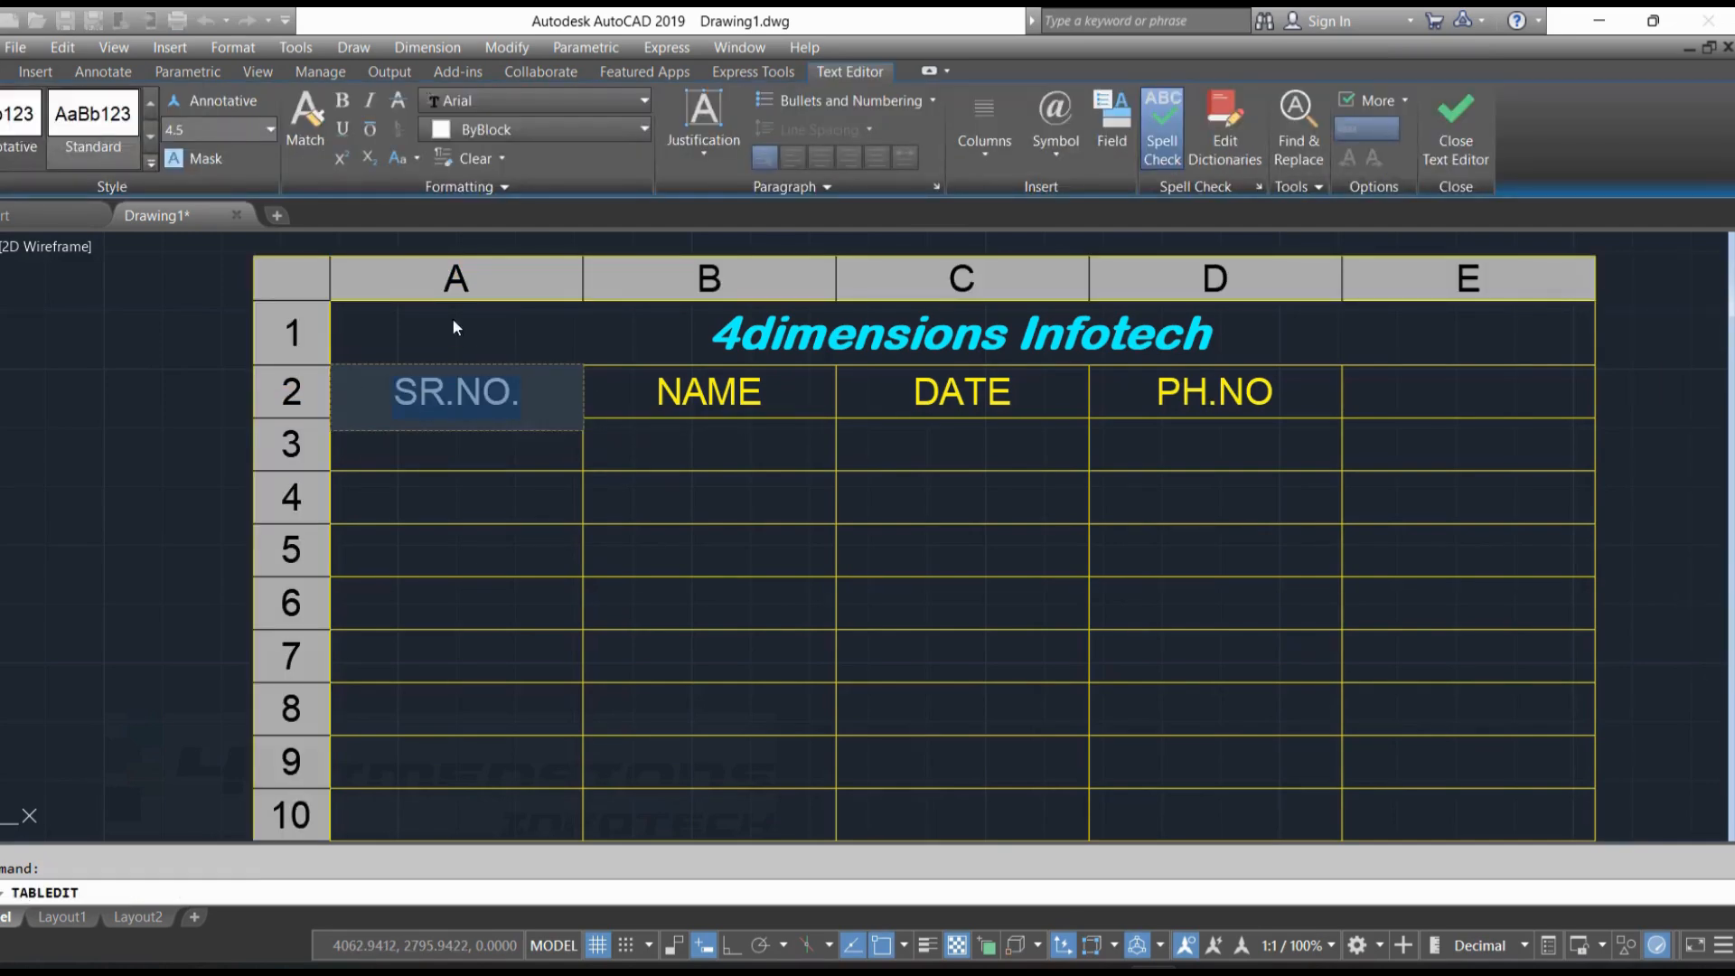
pyautogui.click(539, 101)
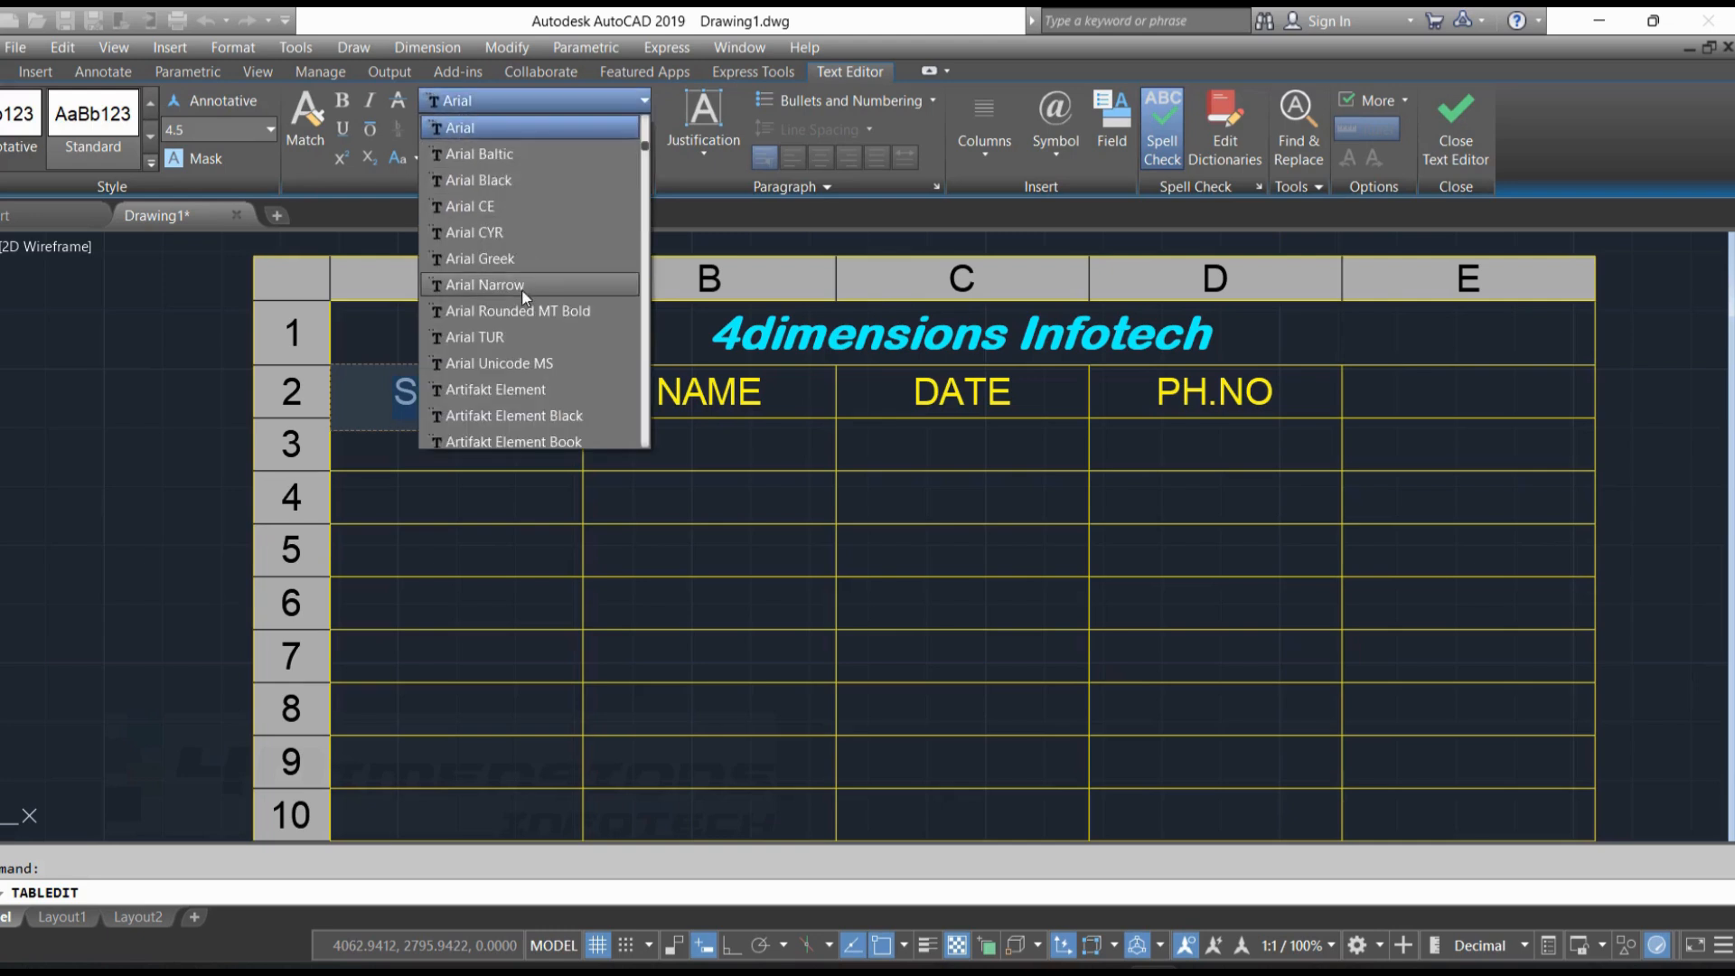
pyautogui.click(194, 128)
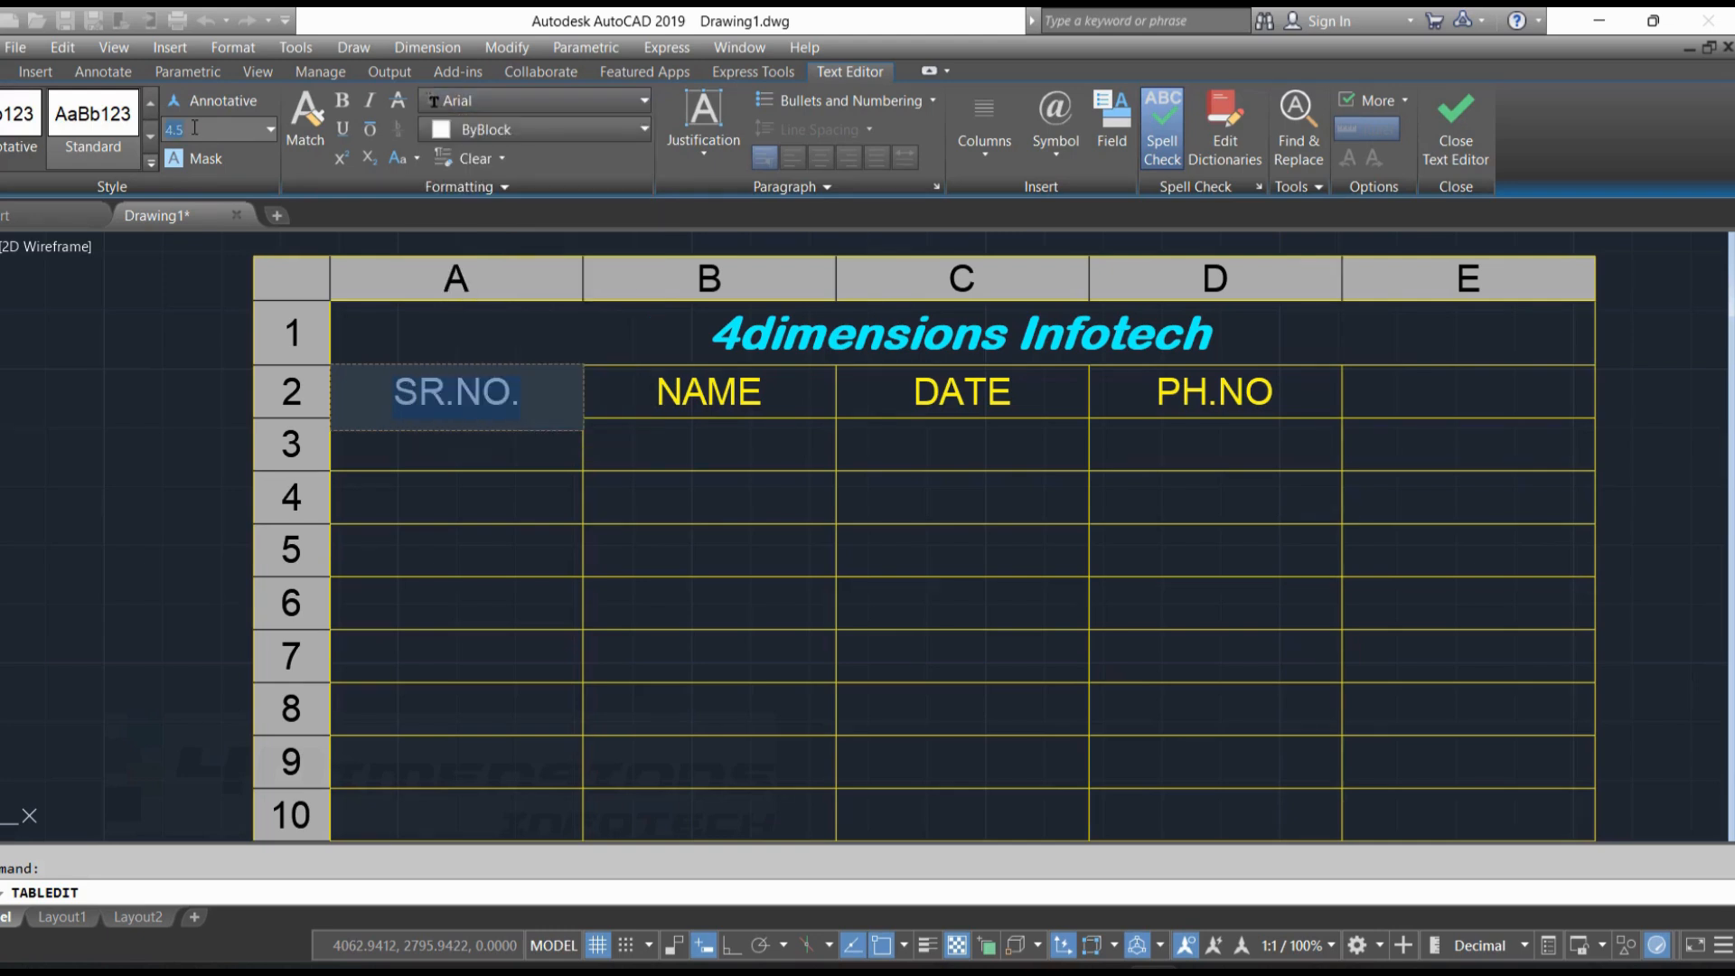
pyautogui.write('3')
pyautogui.press('Return')
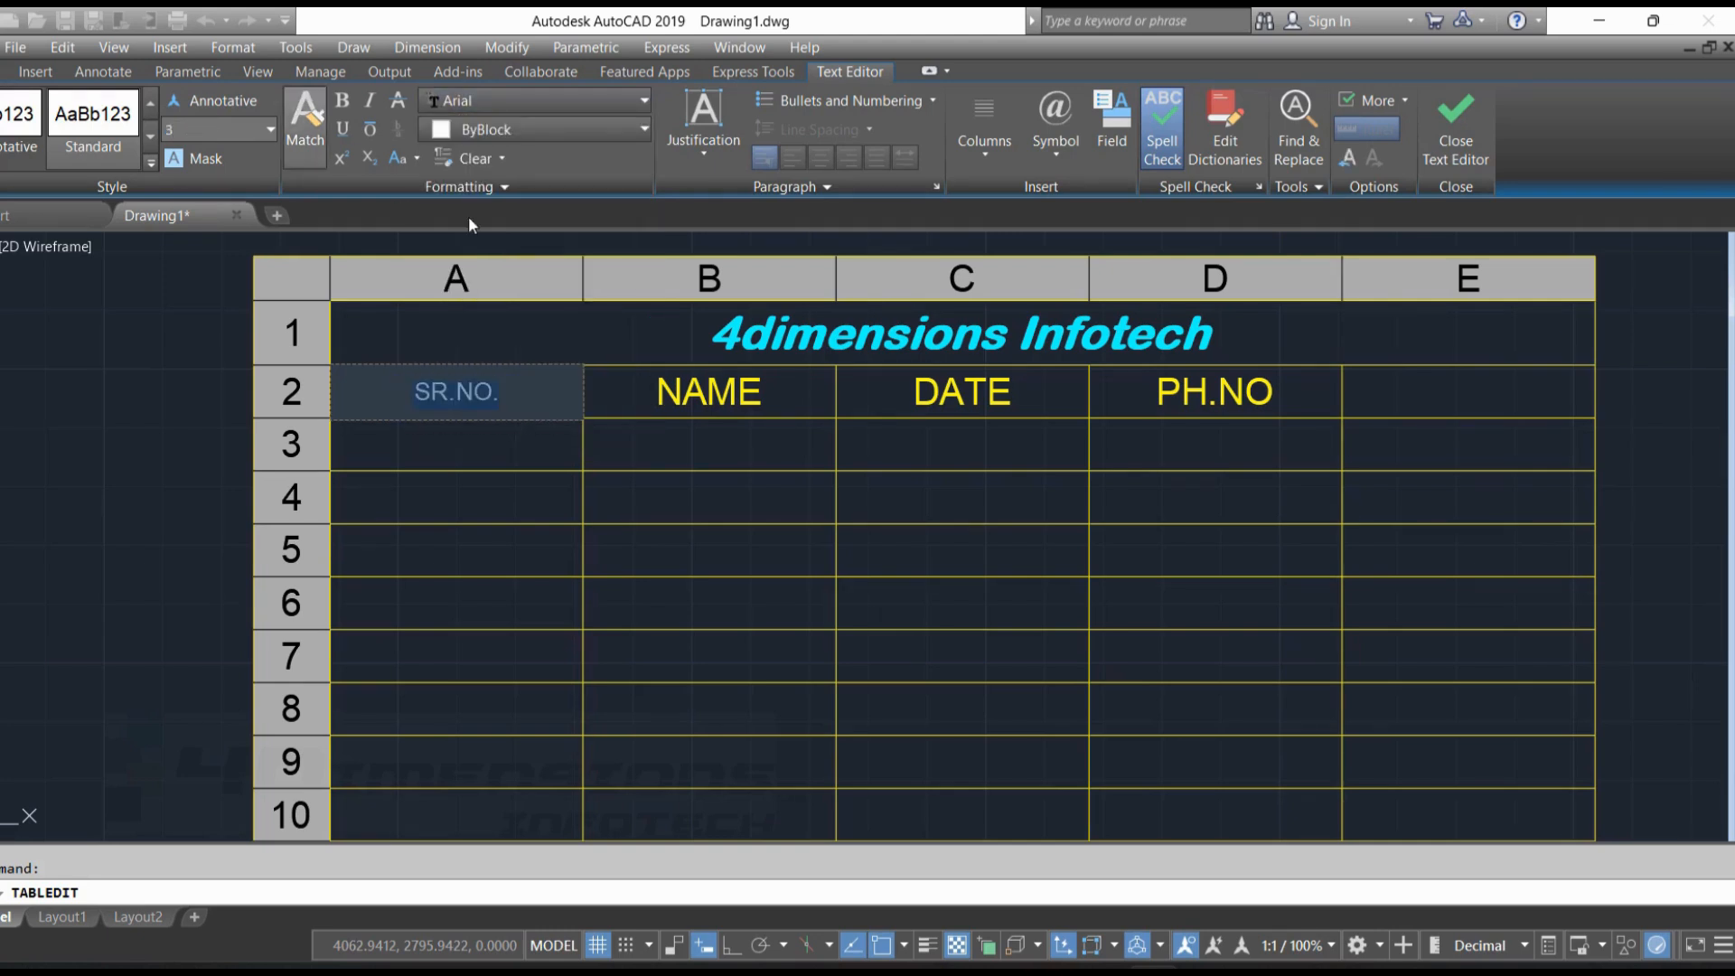
# Make the "SR.NO." heading bold and Green, and finish editing the cell
pyautogui.click(344, 102)
pyautogui.click(523, 131)
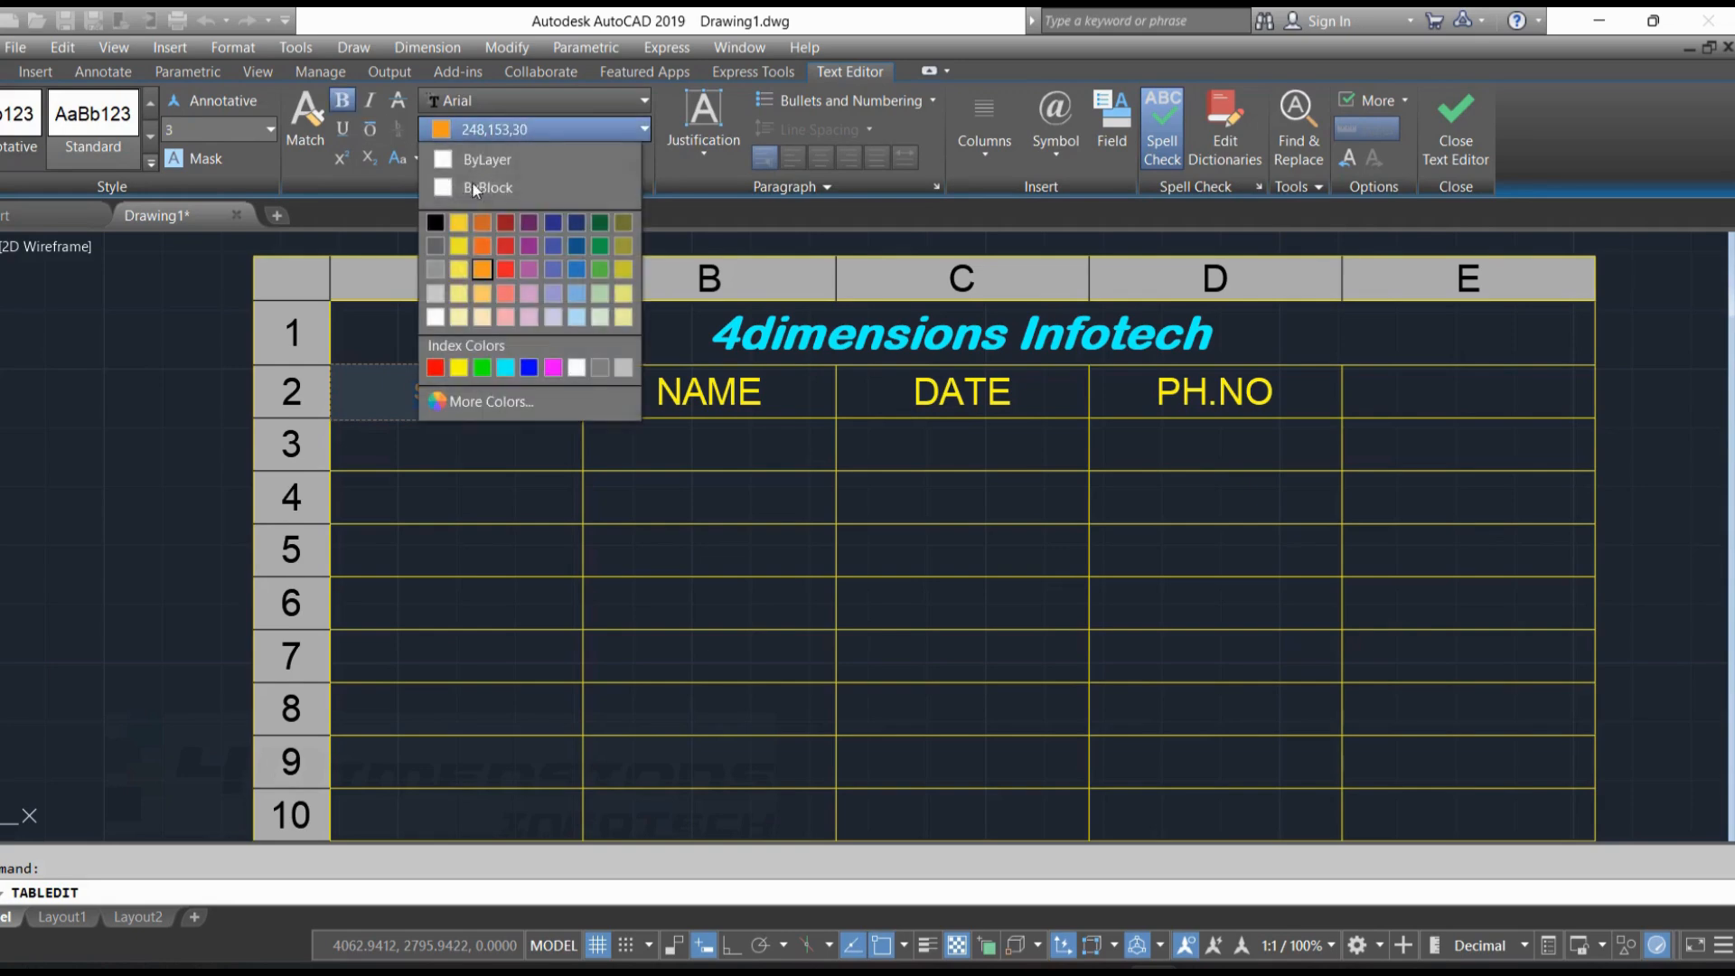
pyautogui.click(482, 367)
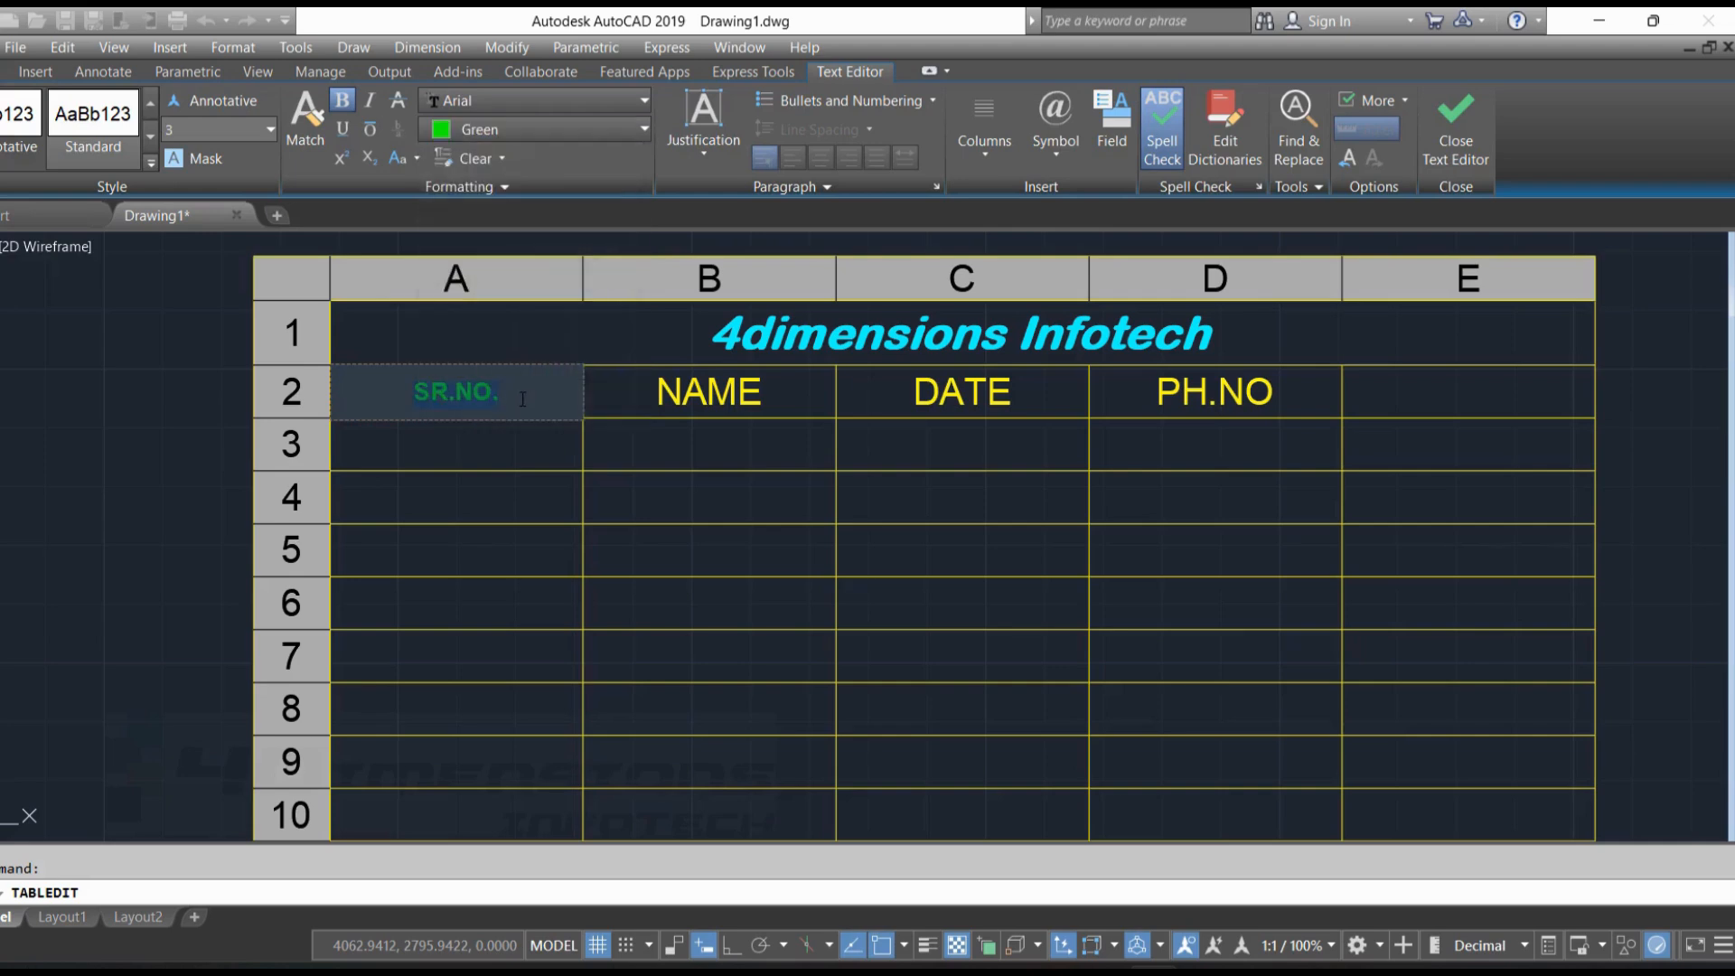
pyautogui.press('Escape')
pyautogui.scroll(2, 470, 388)
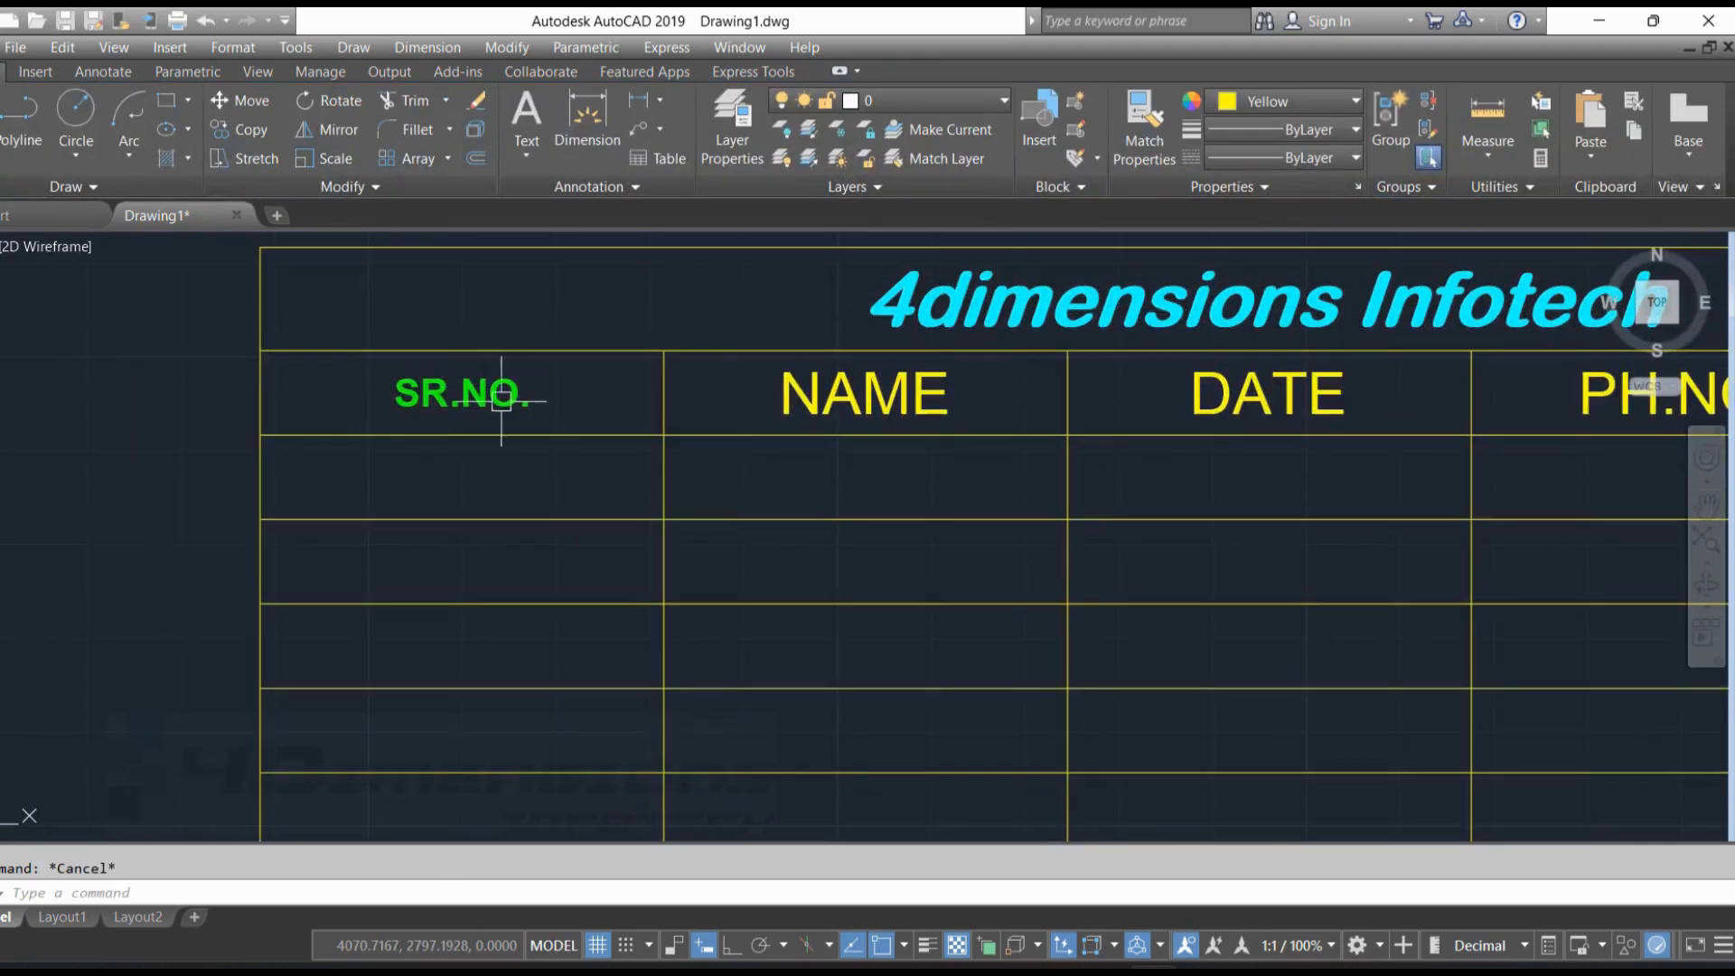
# Merge the four cells A3 to B4 below the "SR.NO." and "NAME" headings into one with Merge All
pyautogui.scroll(-2, 515, 398)
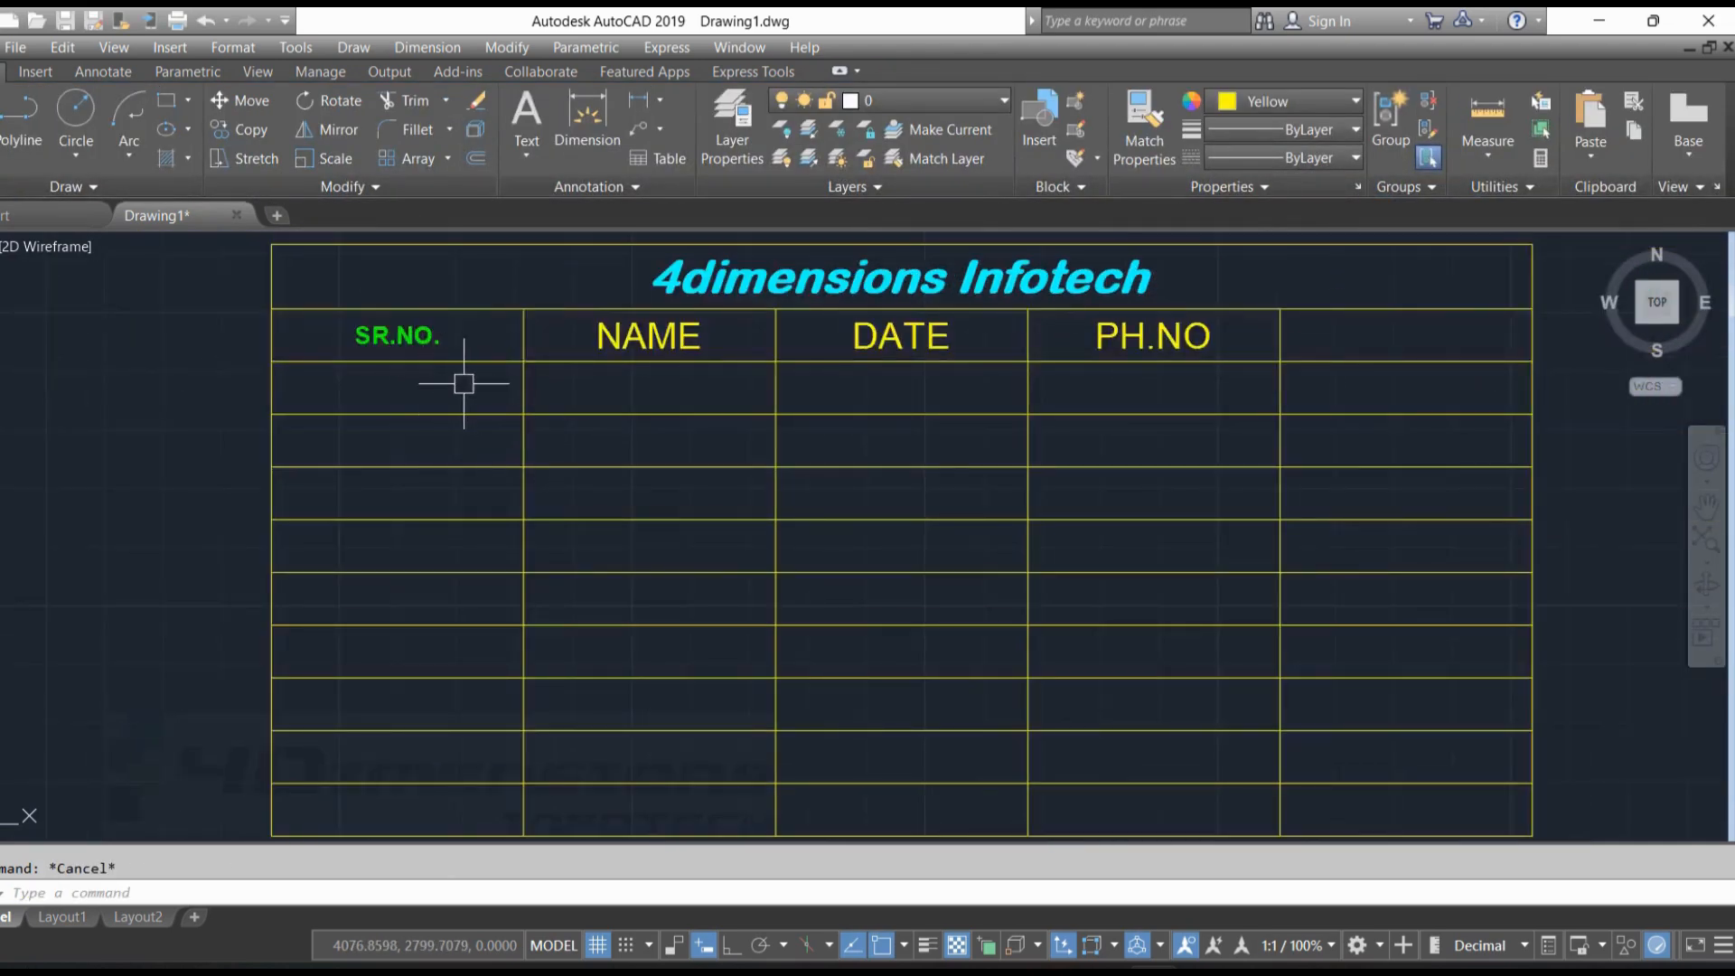
pyautogui.click(569, 444)
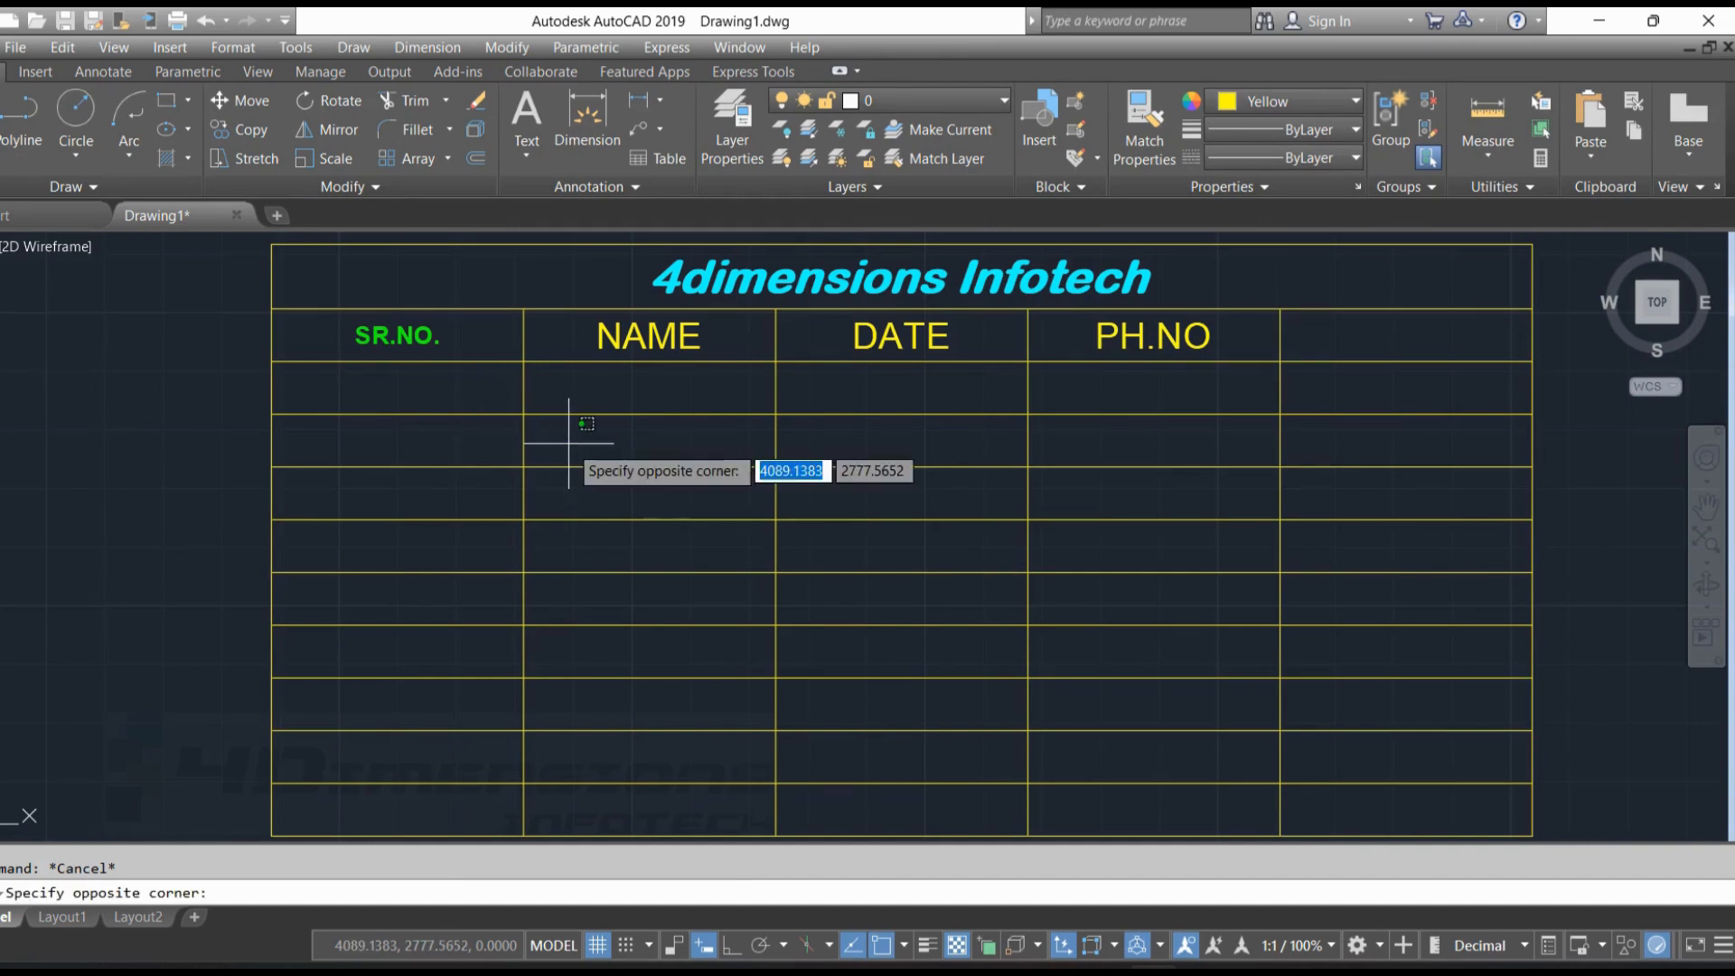
pyautogui.click(484, 389)
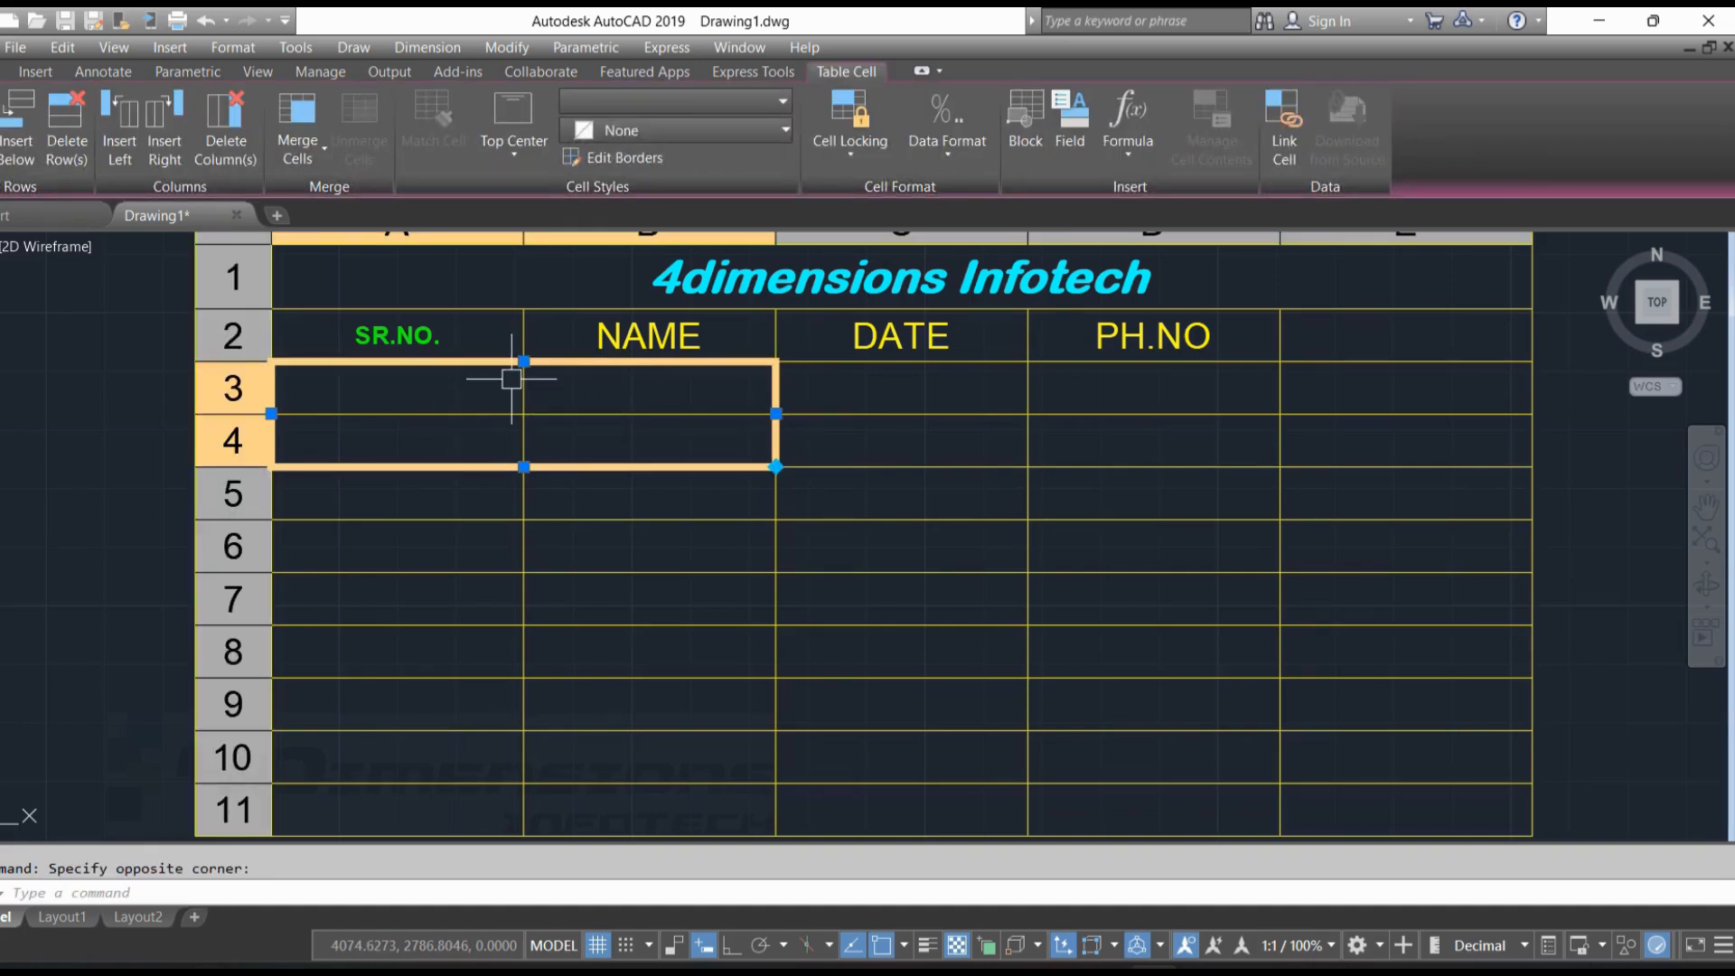
pyautogui.click(297, 127)
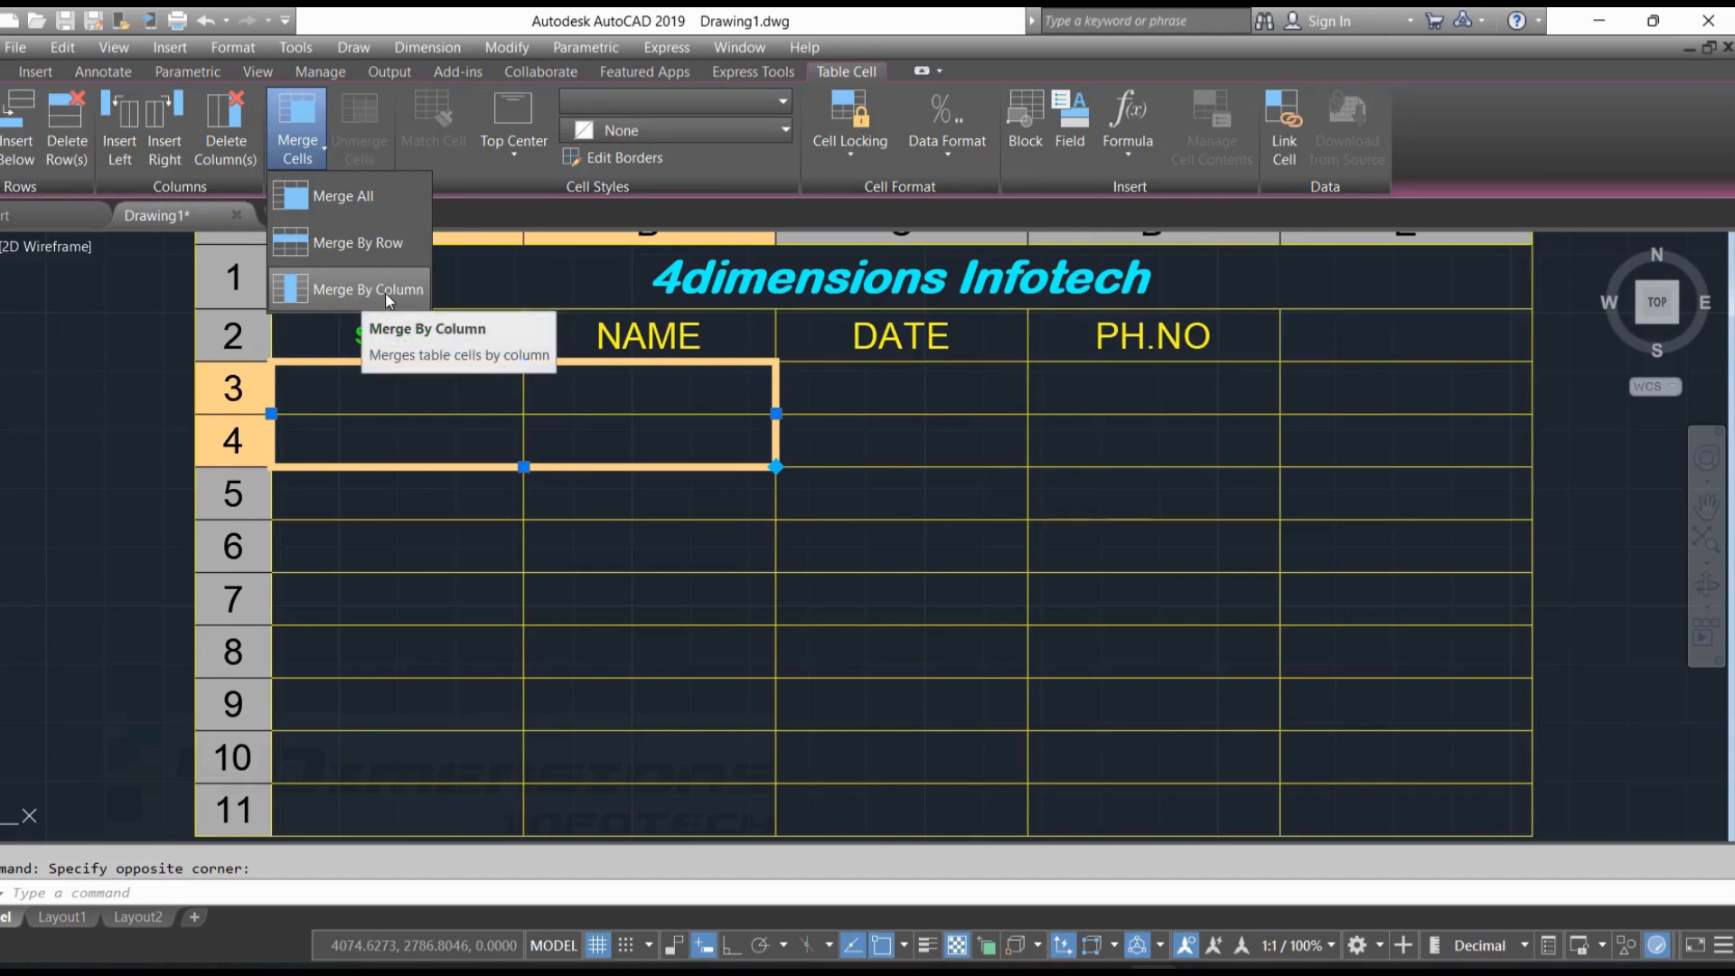
pyautogui.click(293, 204)
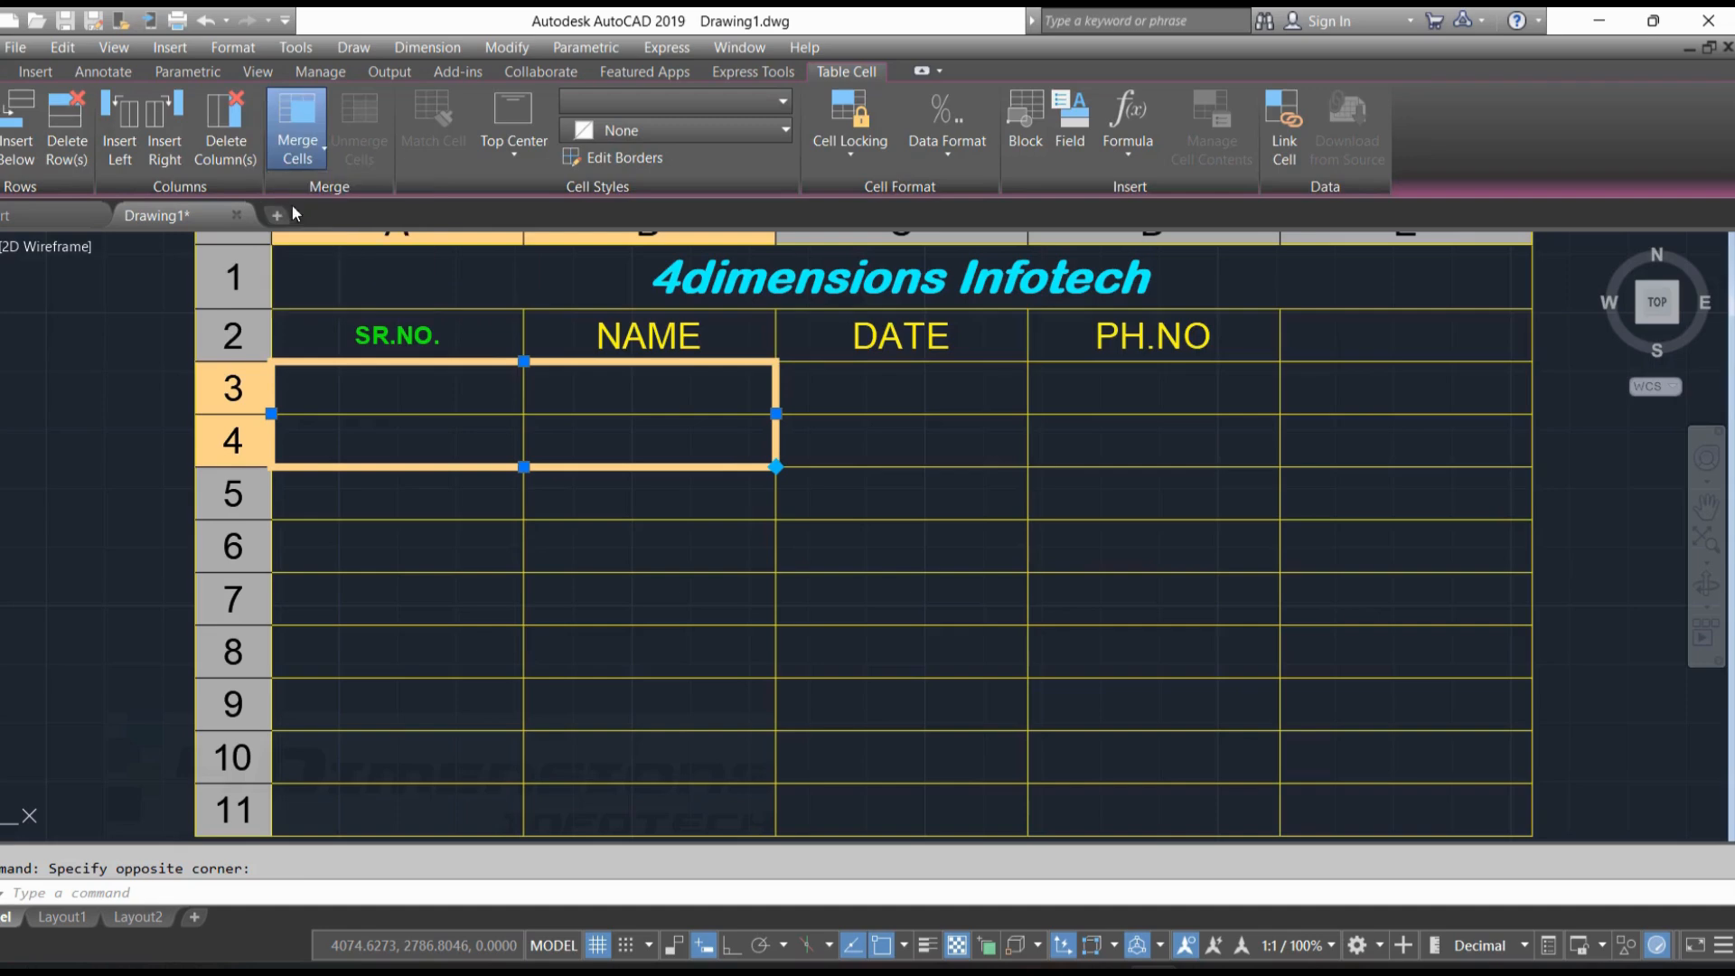
pyautogui.press('Escape')
pyautogui.click(694, 411)
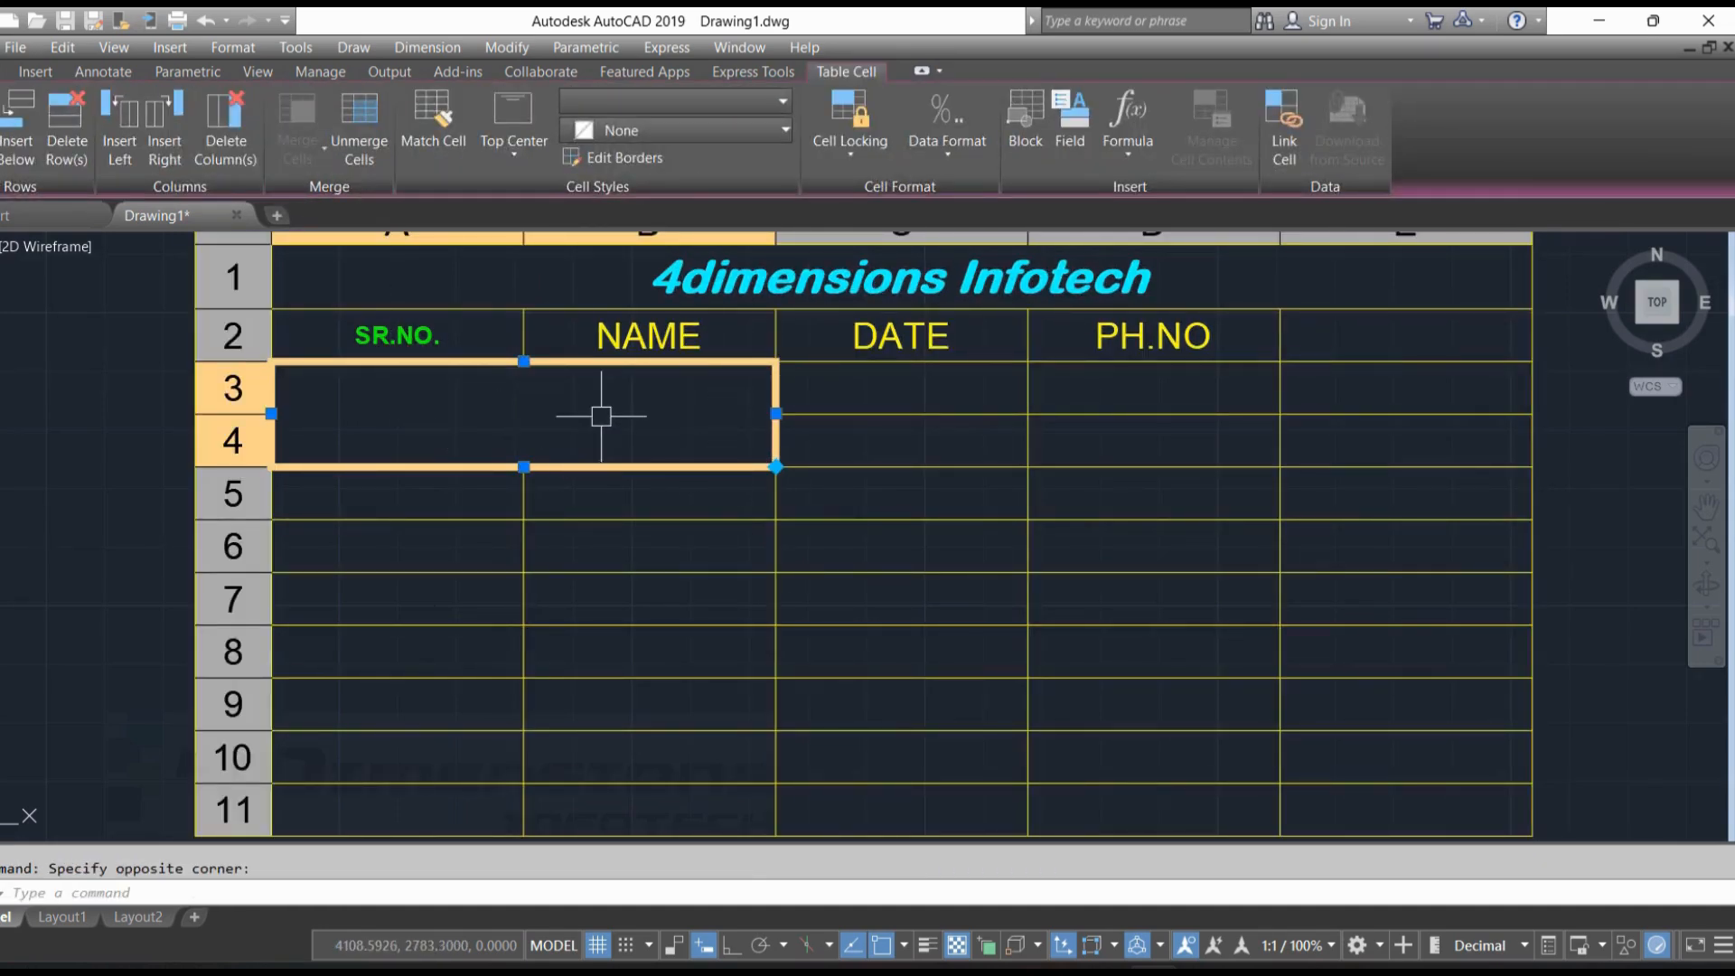
pyautogui.press('Escape')
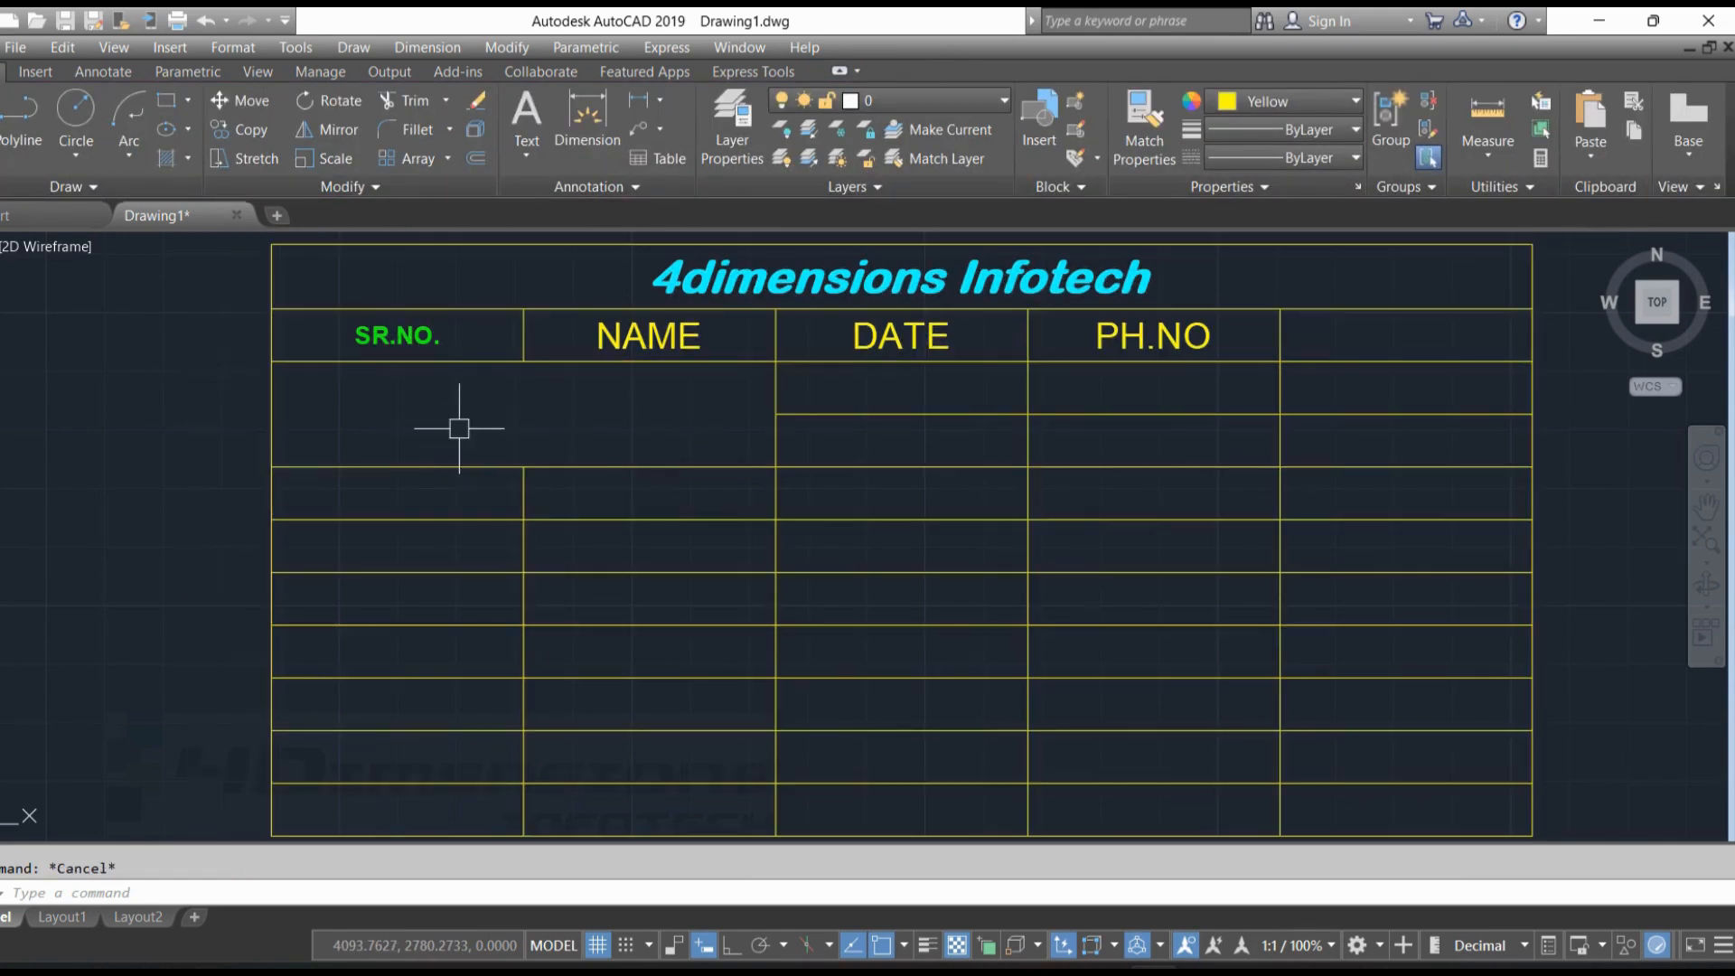
# Insert a row above and a row below cell A5, and delete two rows from the table
pyautogui.click(439, 498)
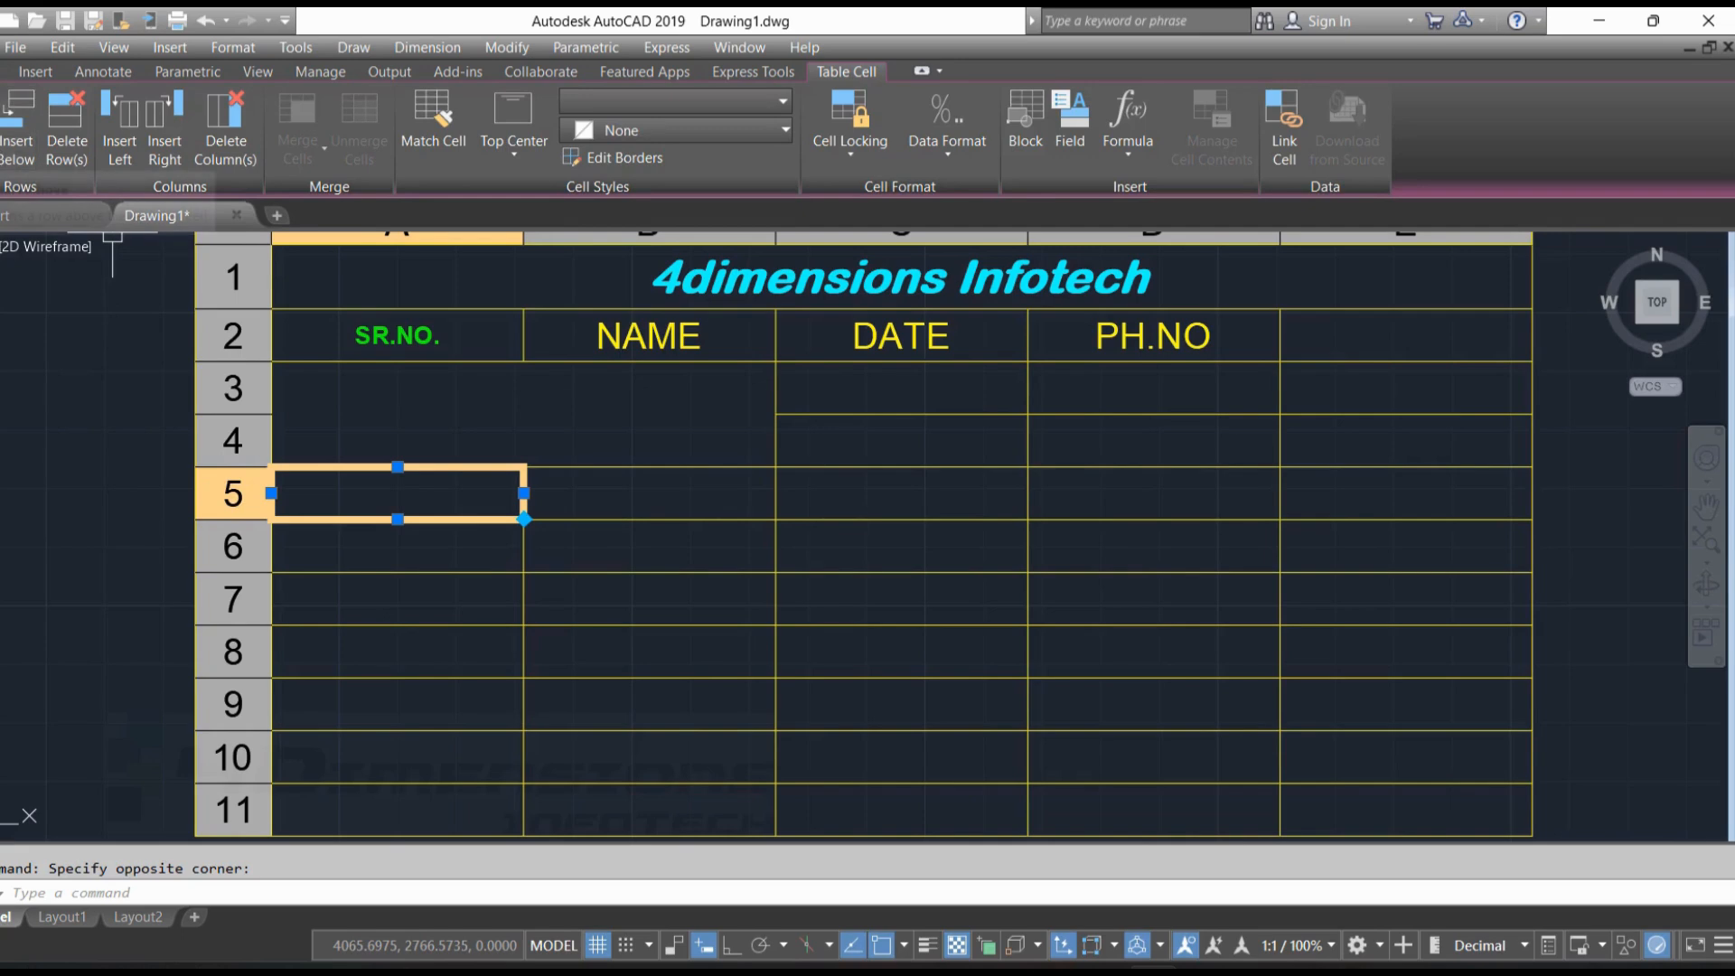
pyautogui.click(2, 127)
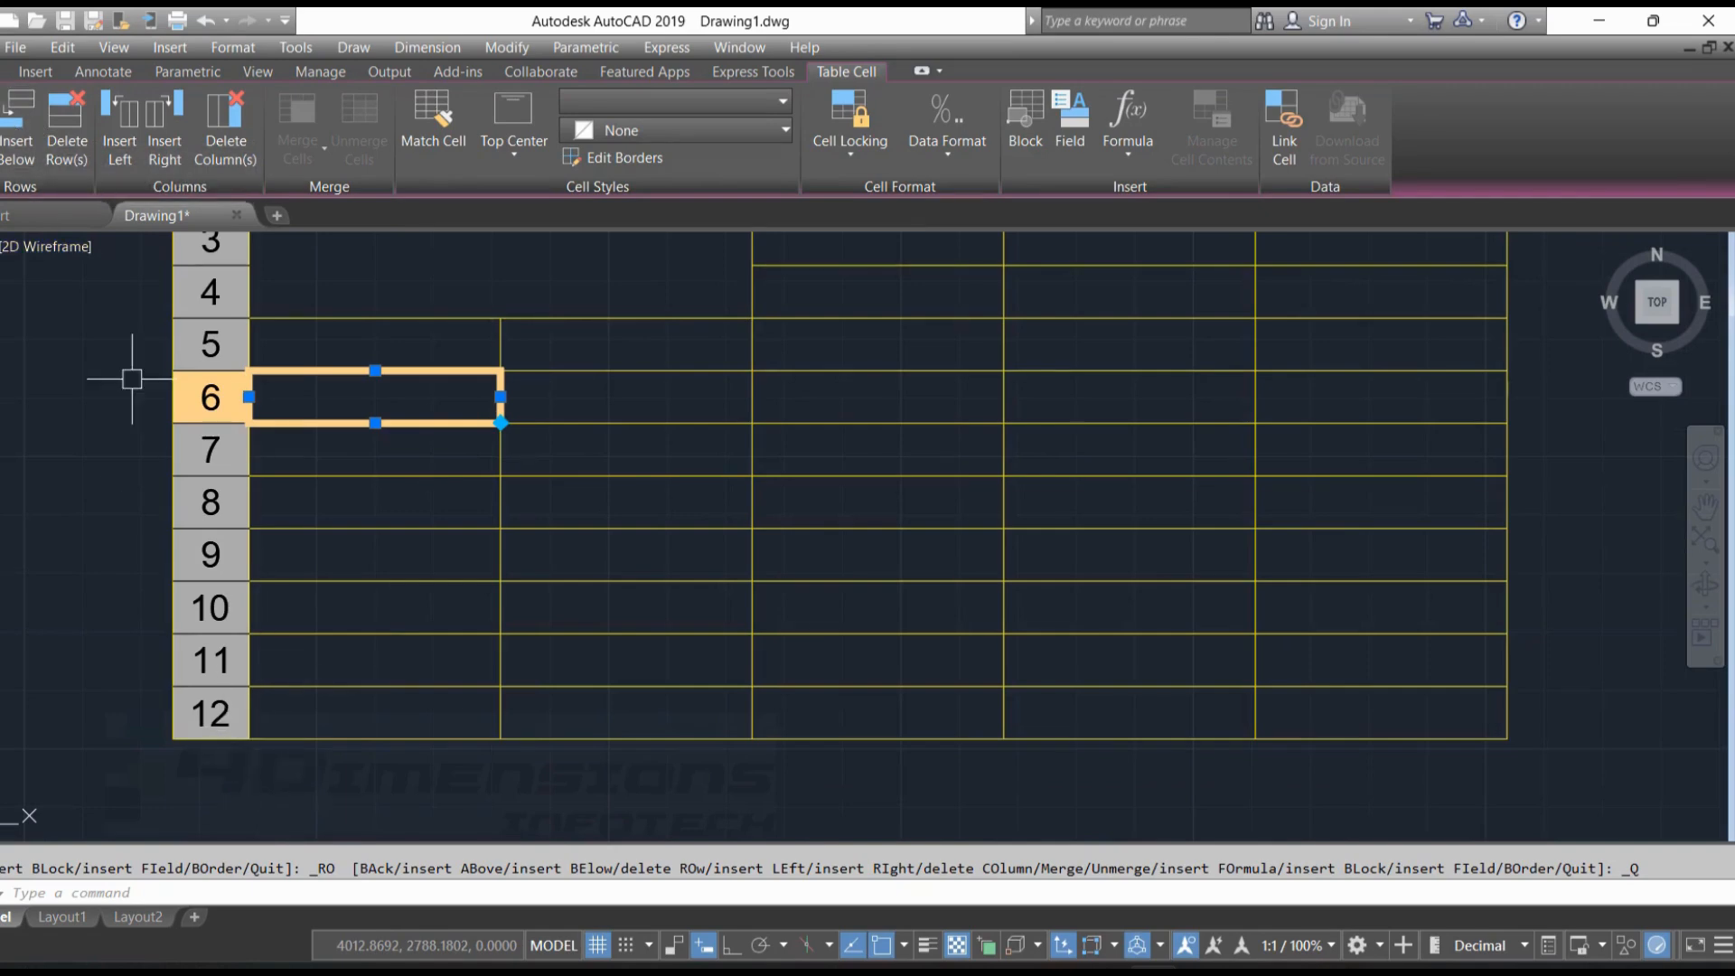
pyautogui.click(20, 155)
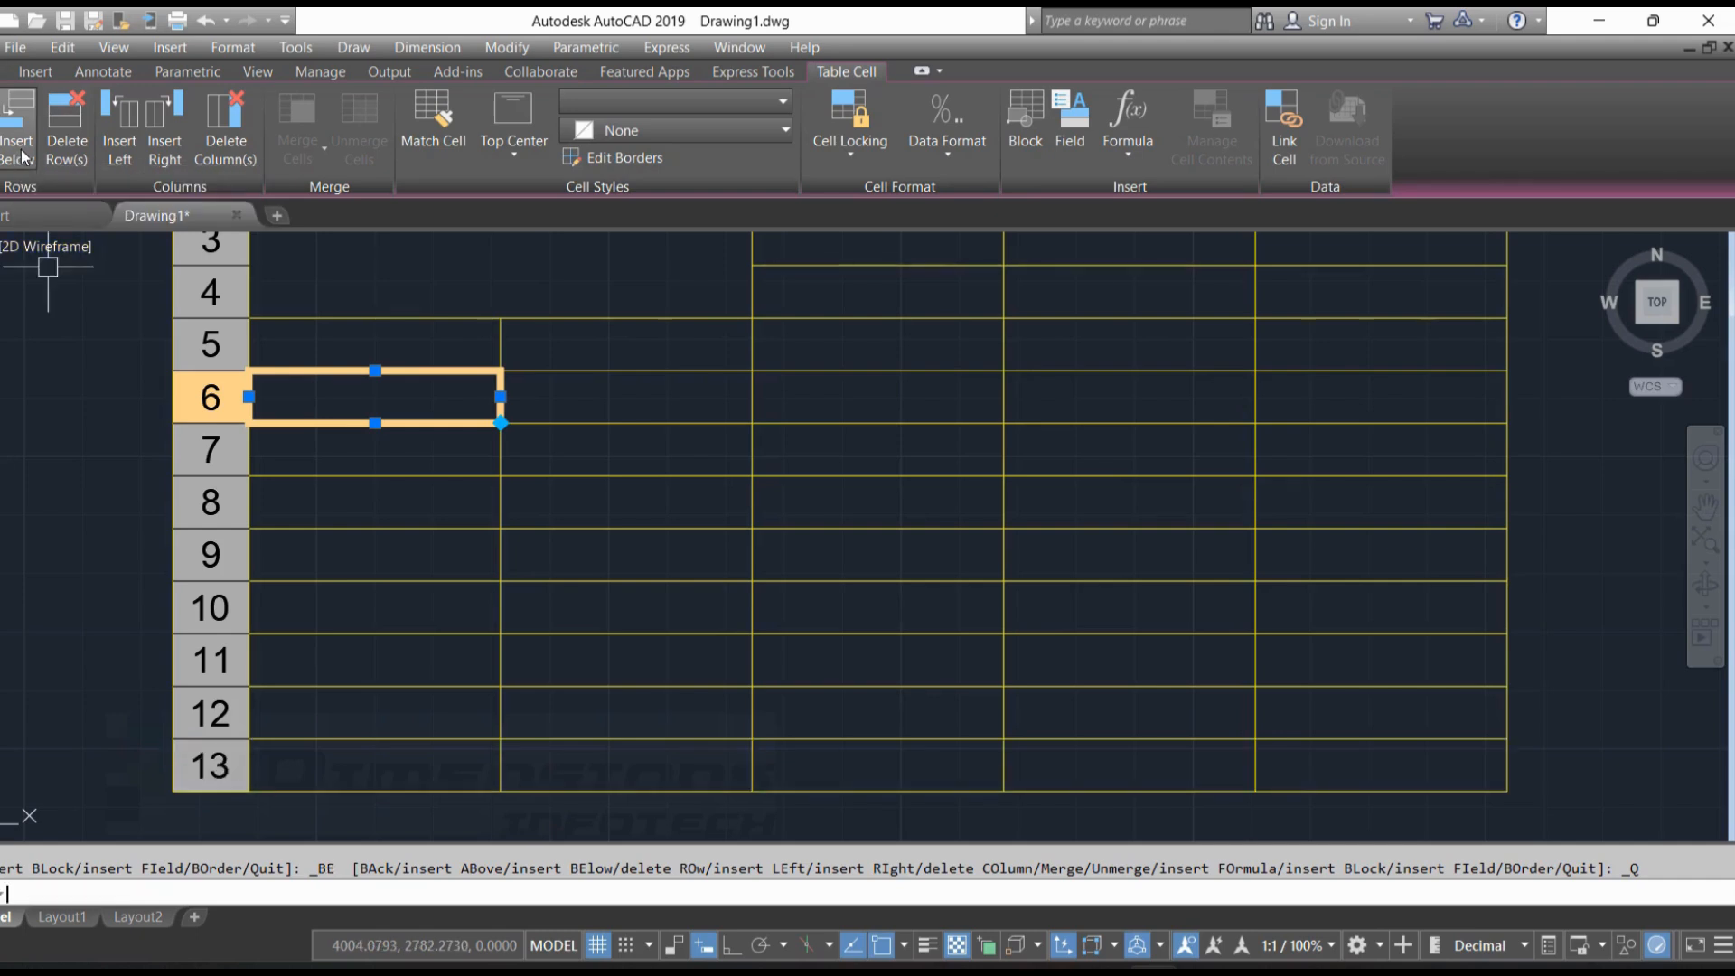
pyautogui.click(77, 148)
pyautogui.click(78, 148)
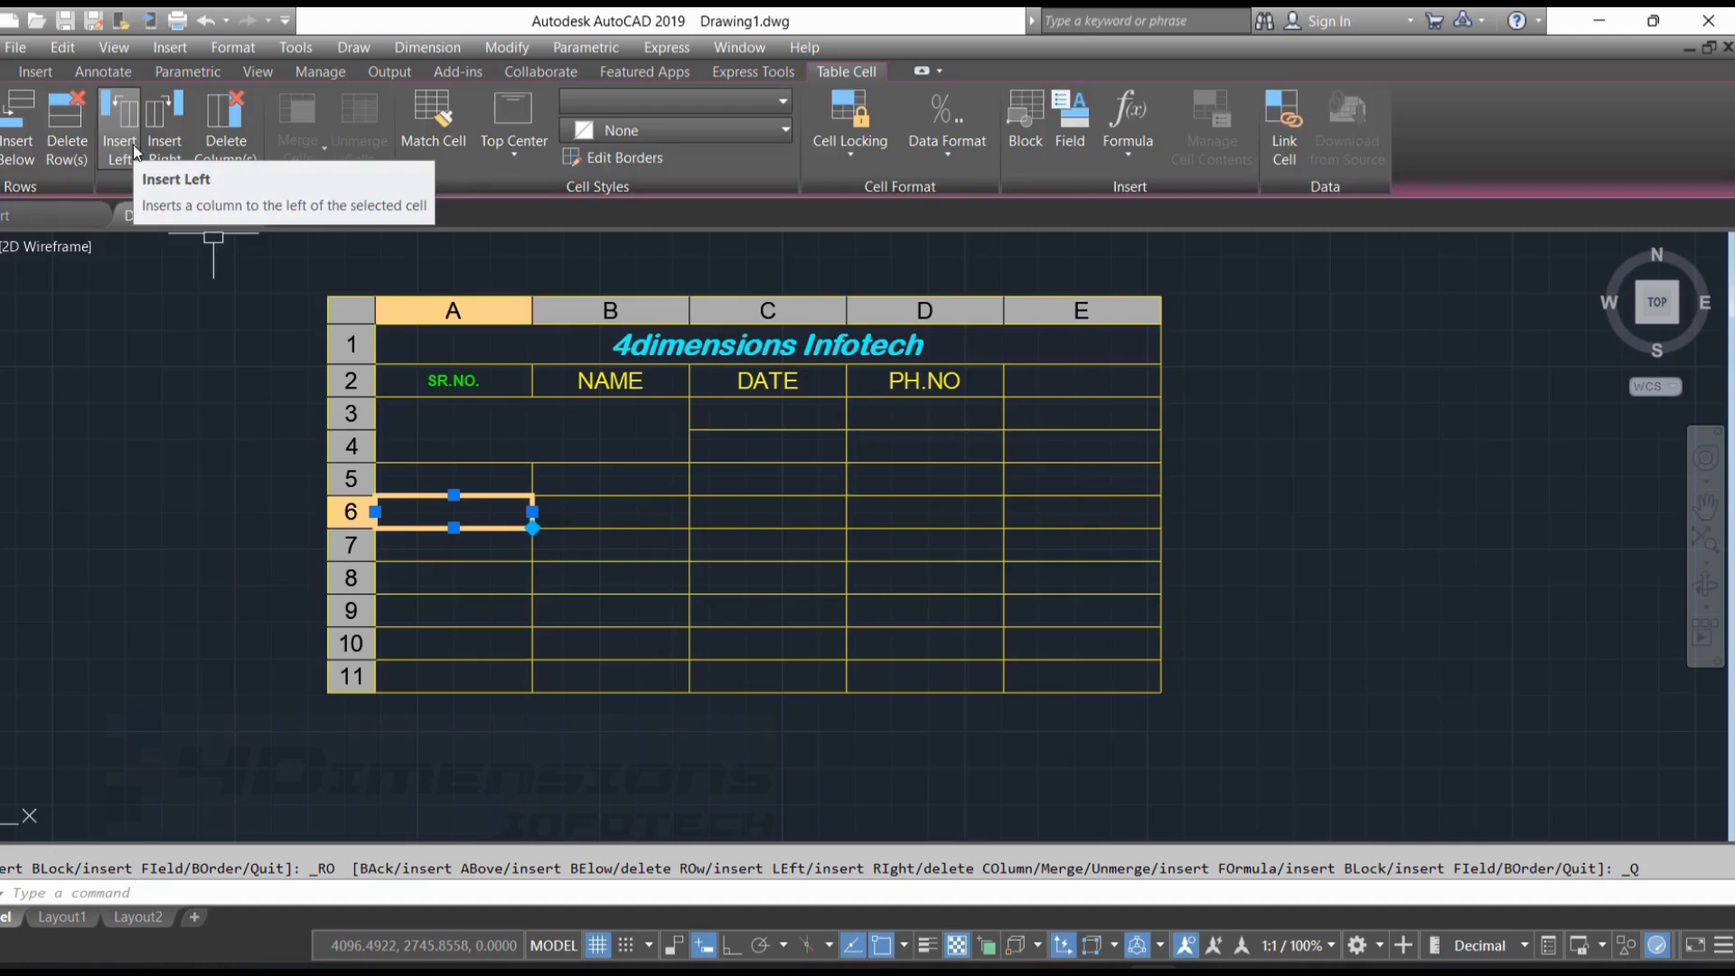
# Insert a column on each side of the "SR.NO." column, and delete columns B and C
pyautogui.click(133, 144)
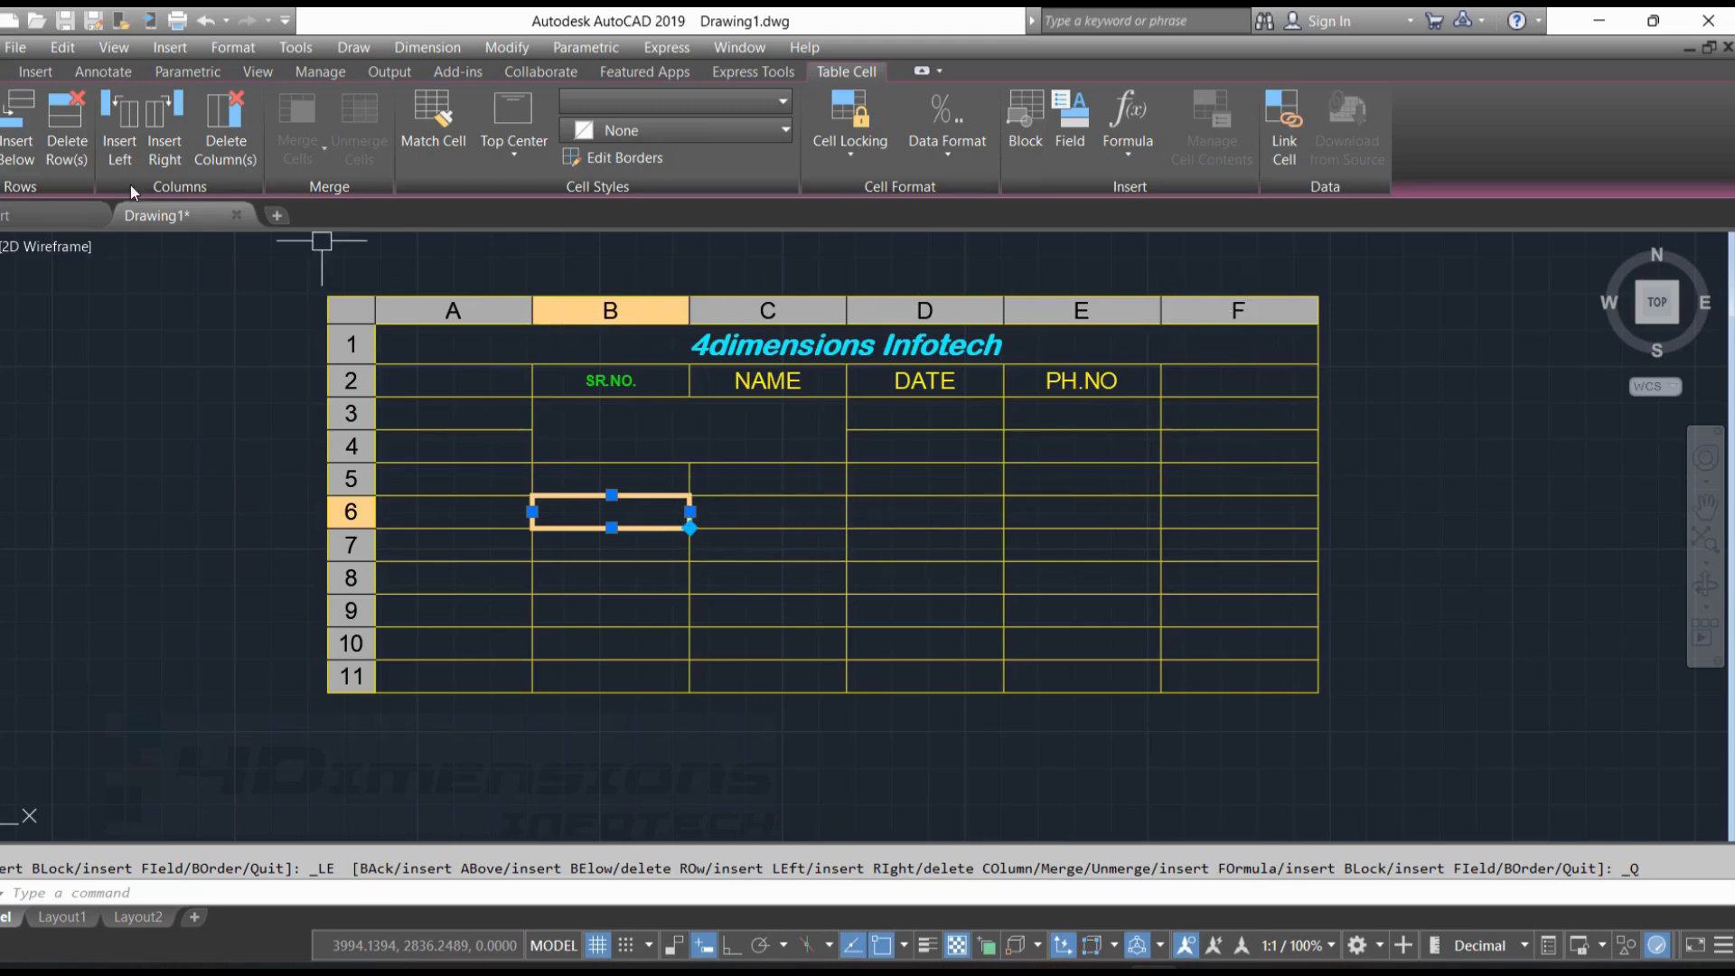
pyautogui.click(173, 154)
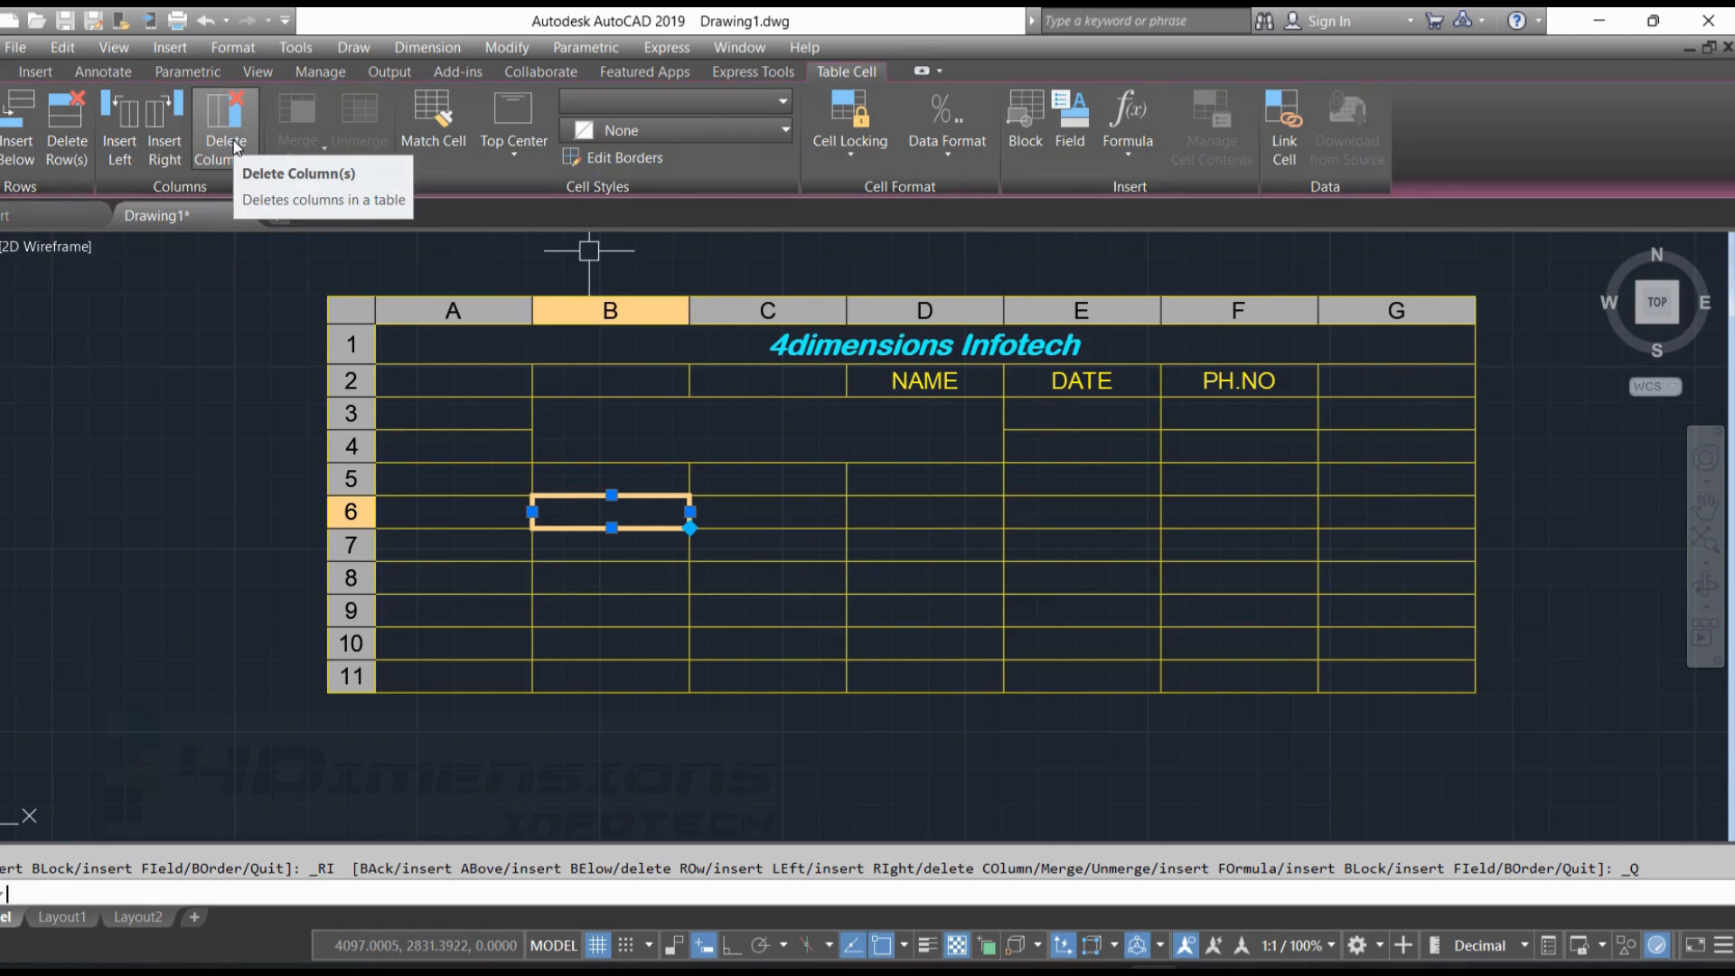
pyautogui.click(234, 147)
# Give cell B6 Magenta outside borders
pyautogui.scroll(2, 648, 544)
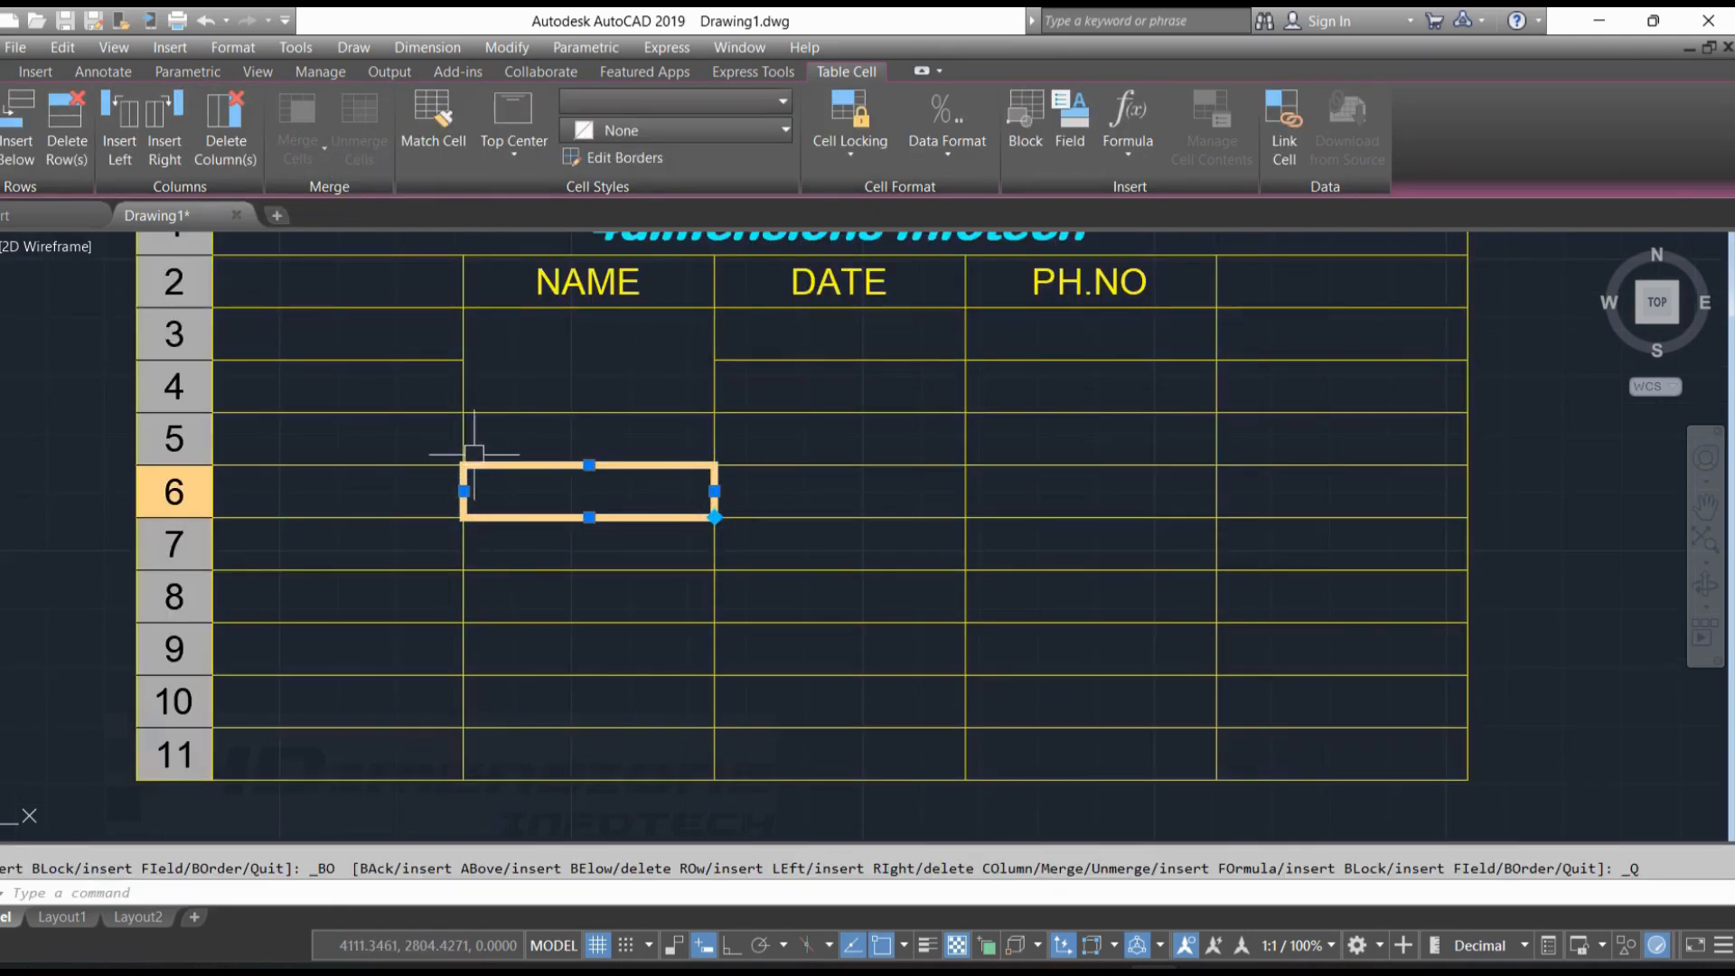
pyautogui.click(625, 159)
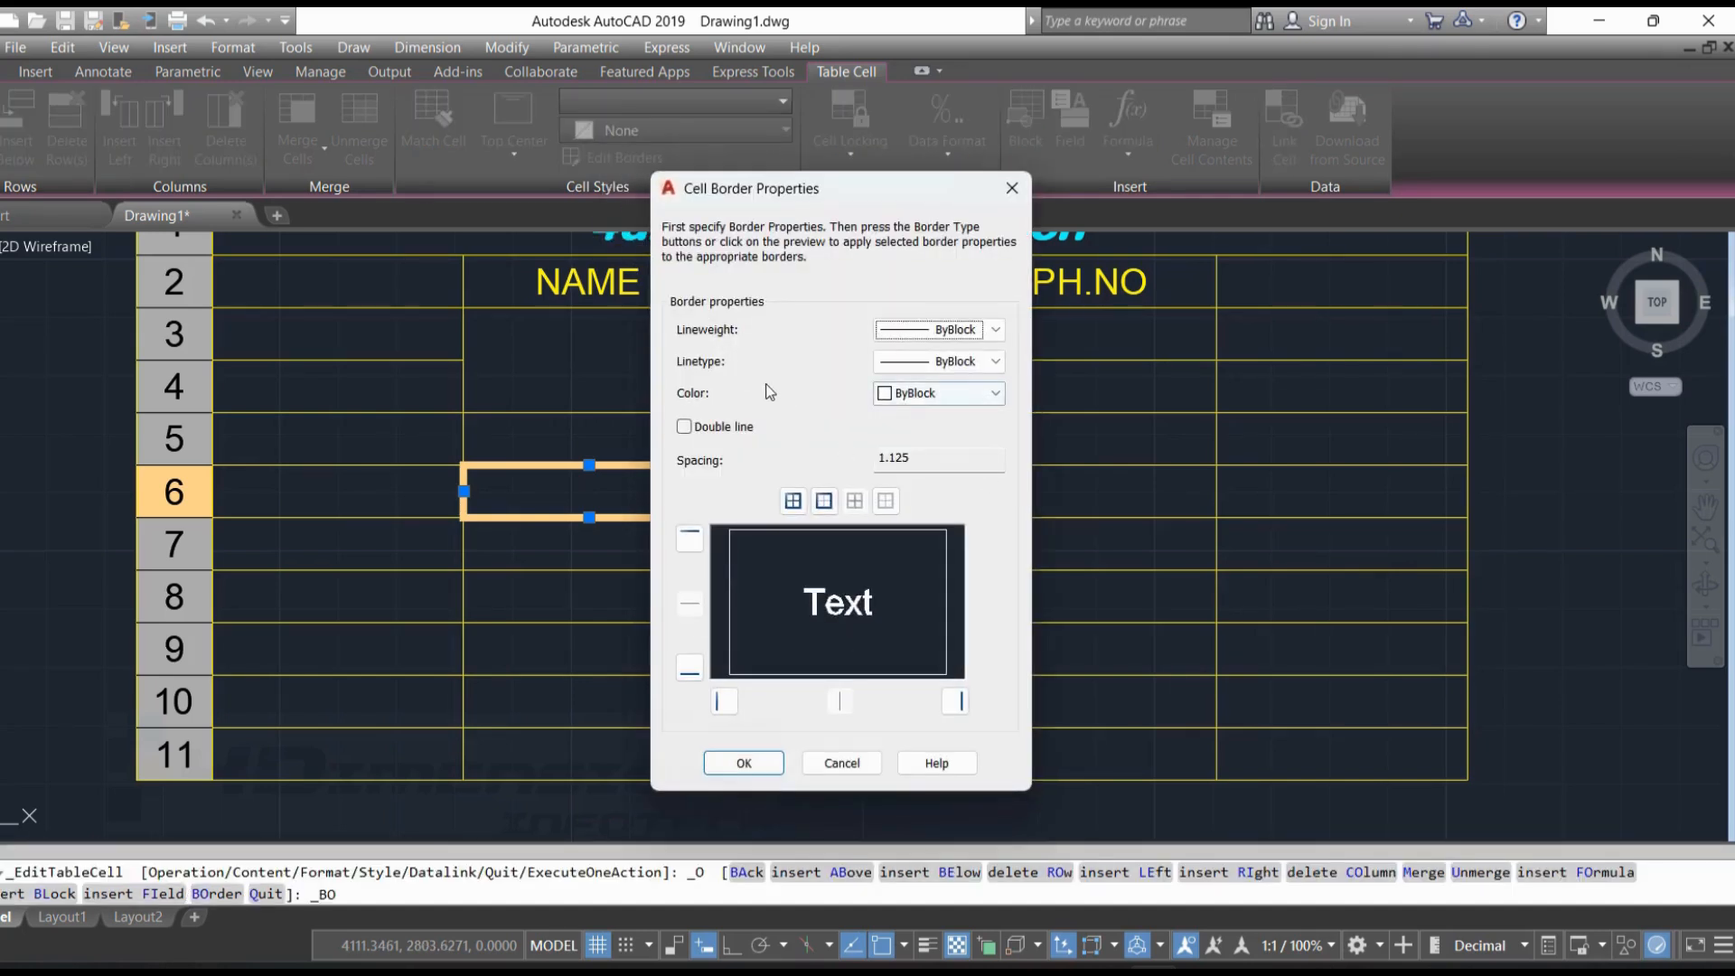
pyautogui.click(931, 399)
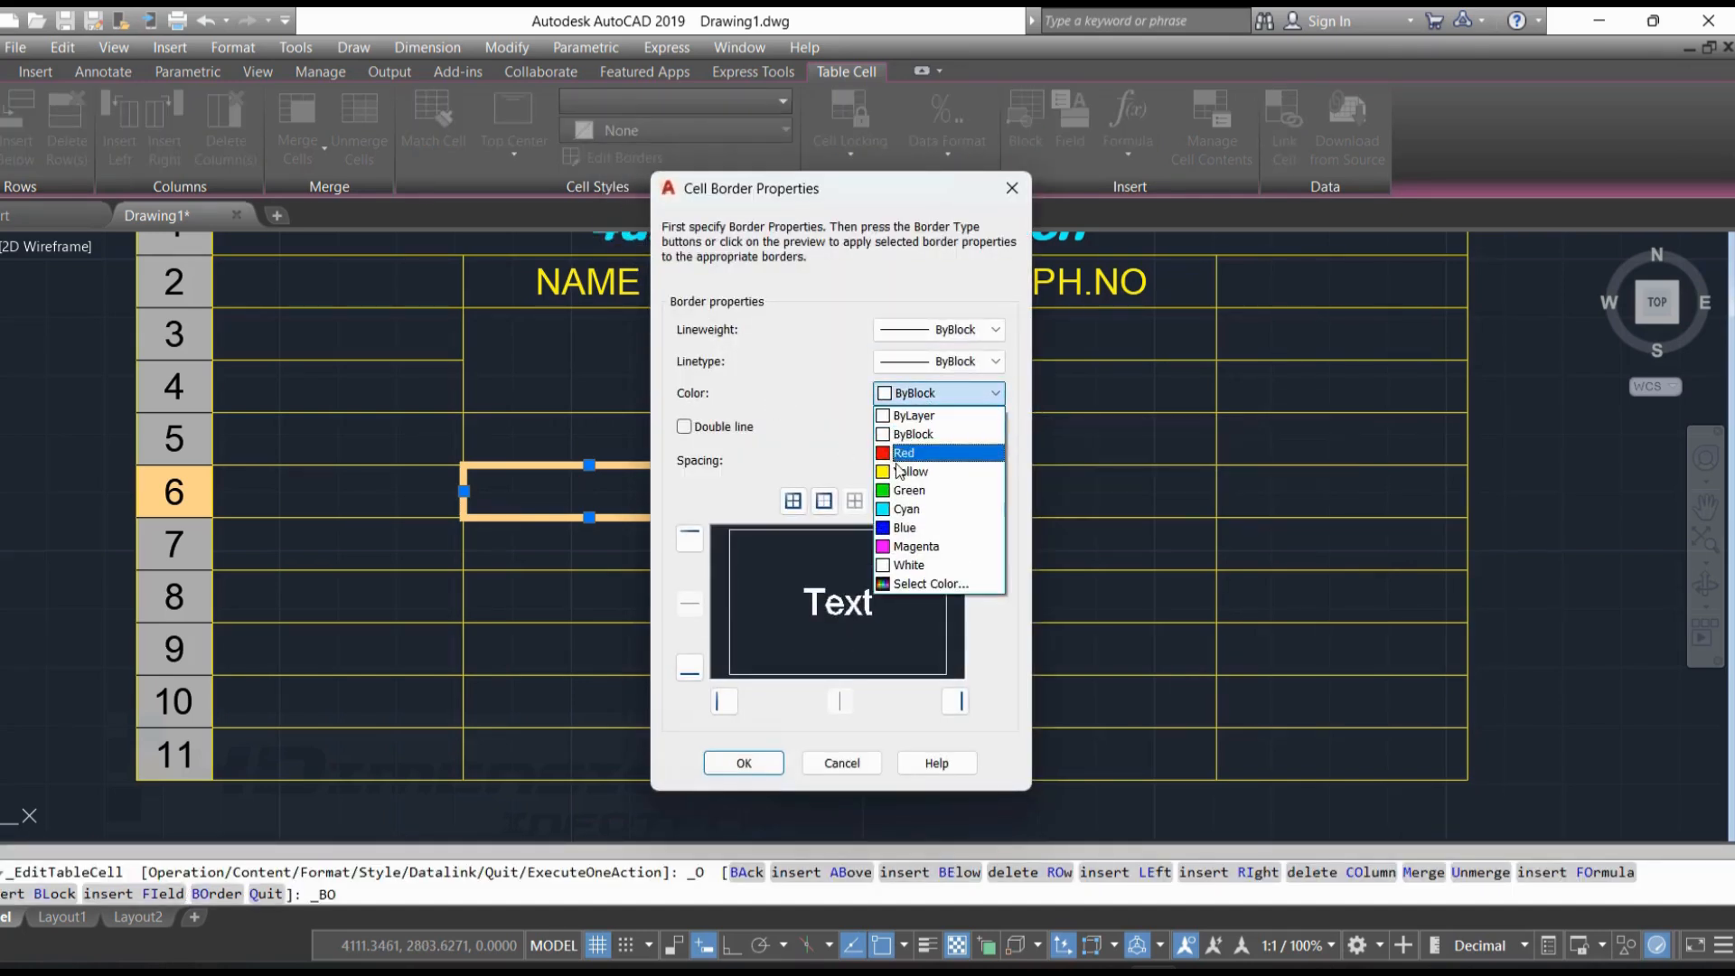
pyautogui.click(923, 547)
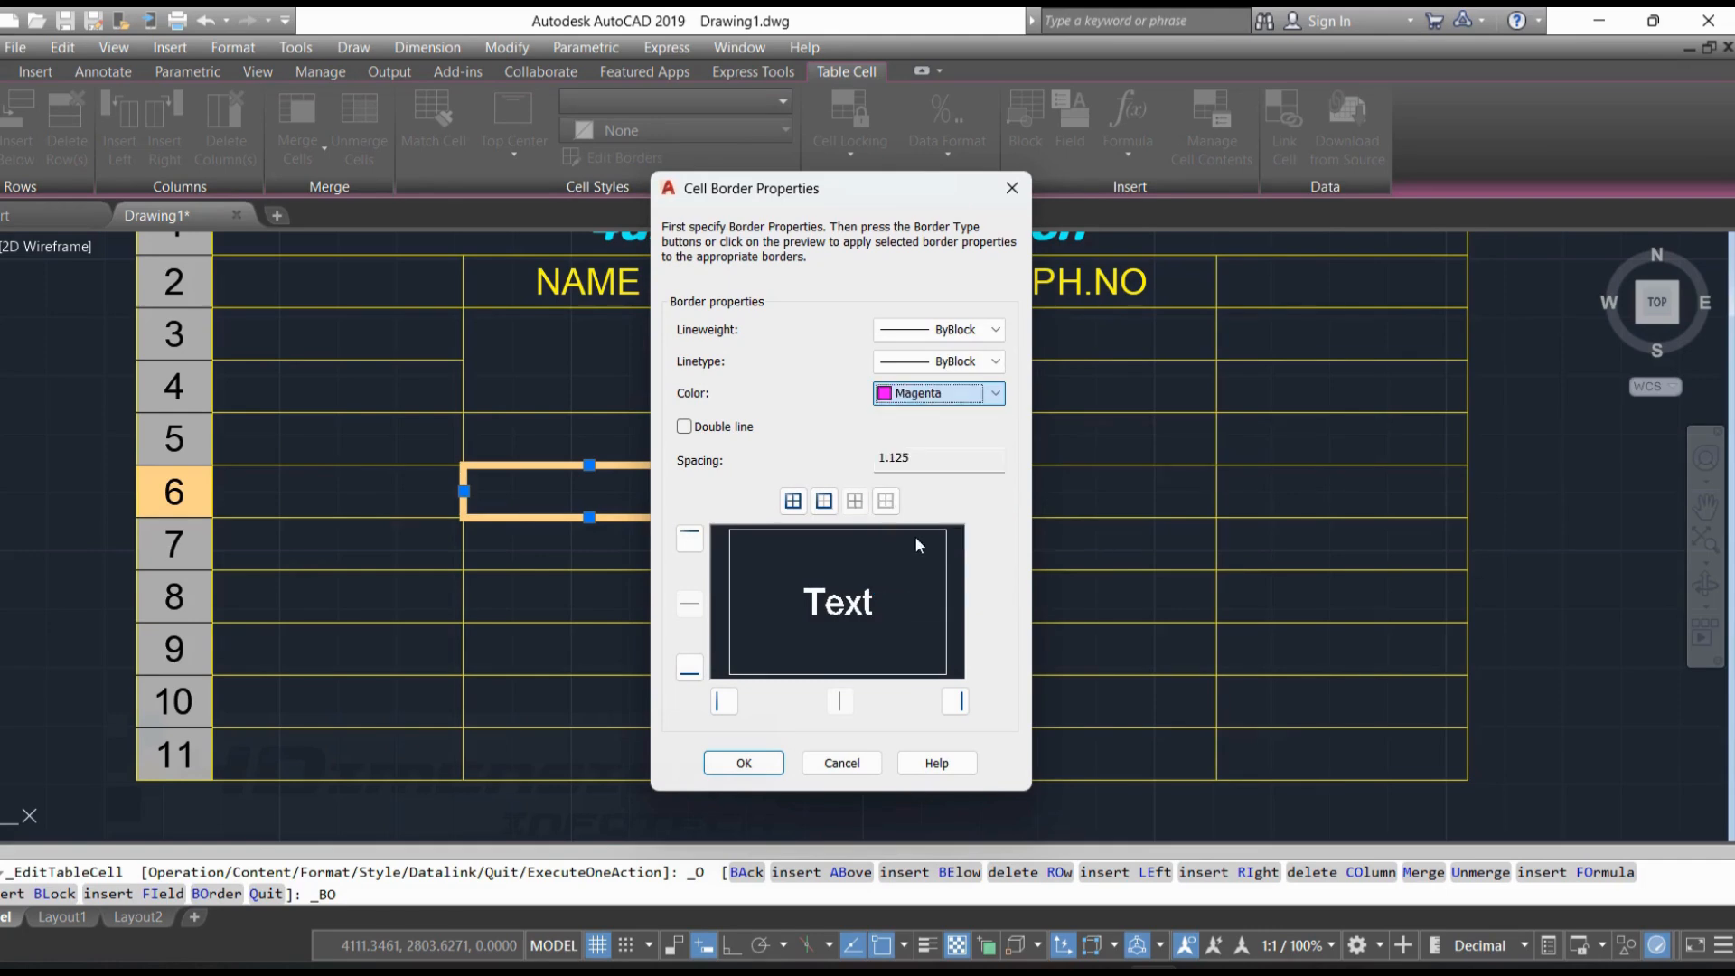
pyautogui.click(823, 501)
pyautogui.click(743, 762)
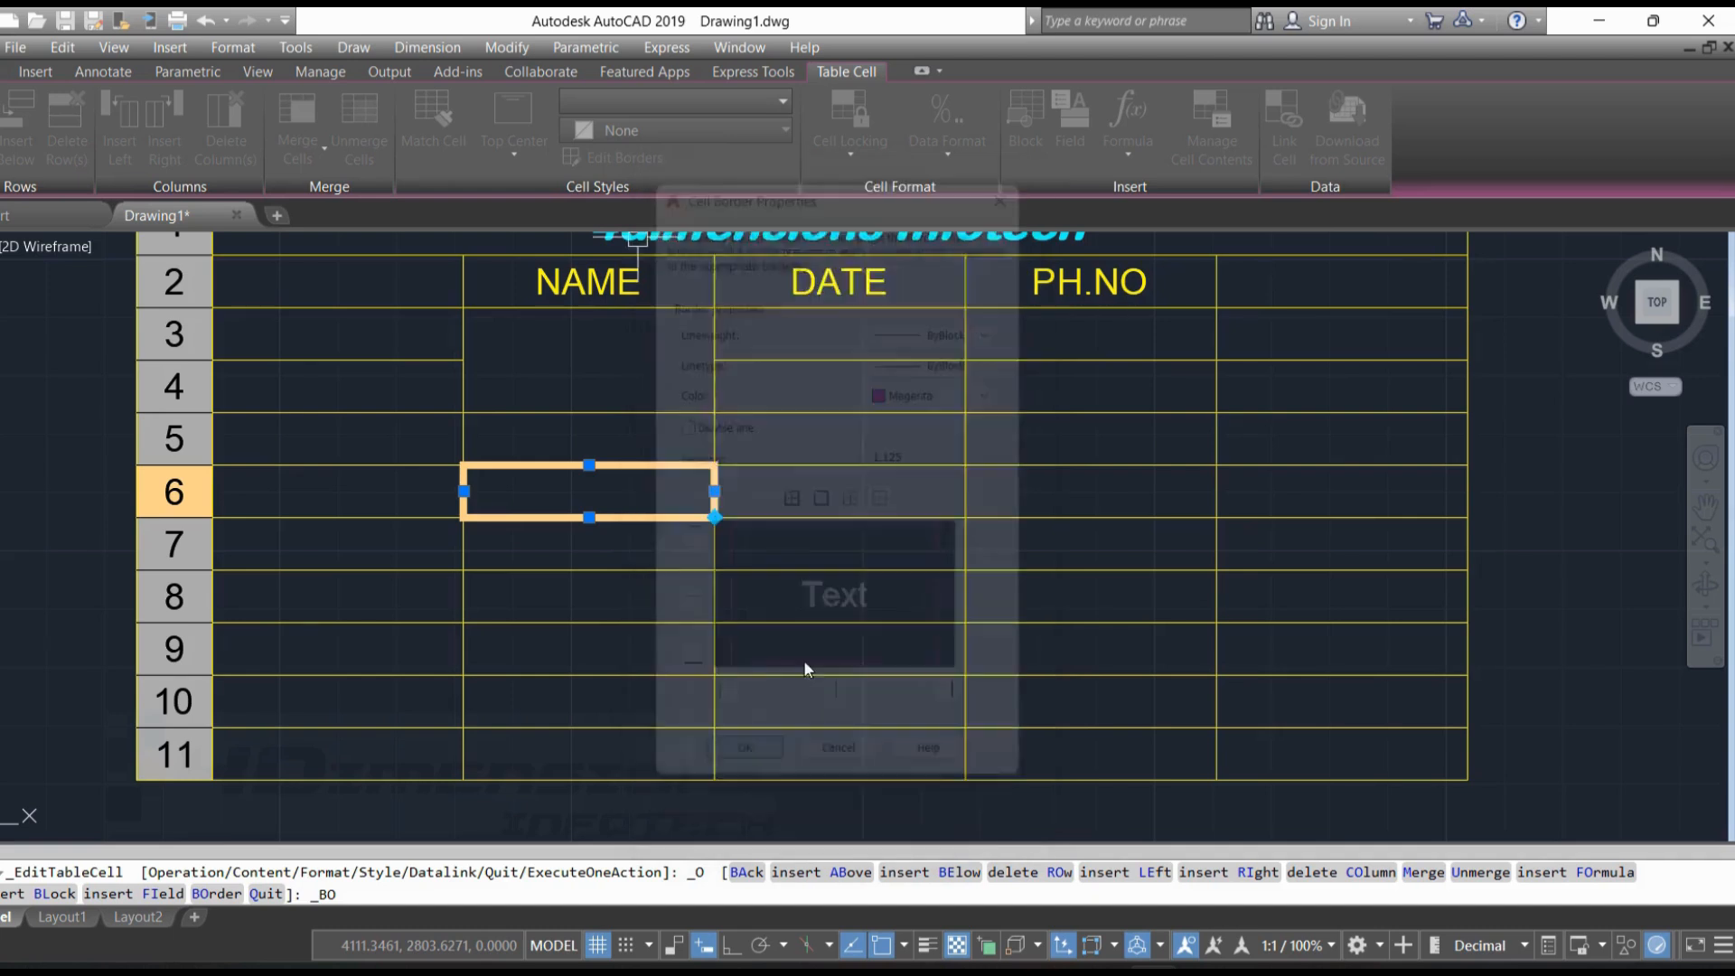
pyautogui.press('Escape')
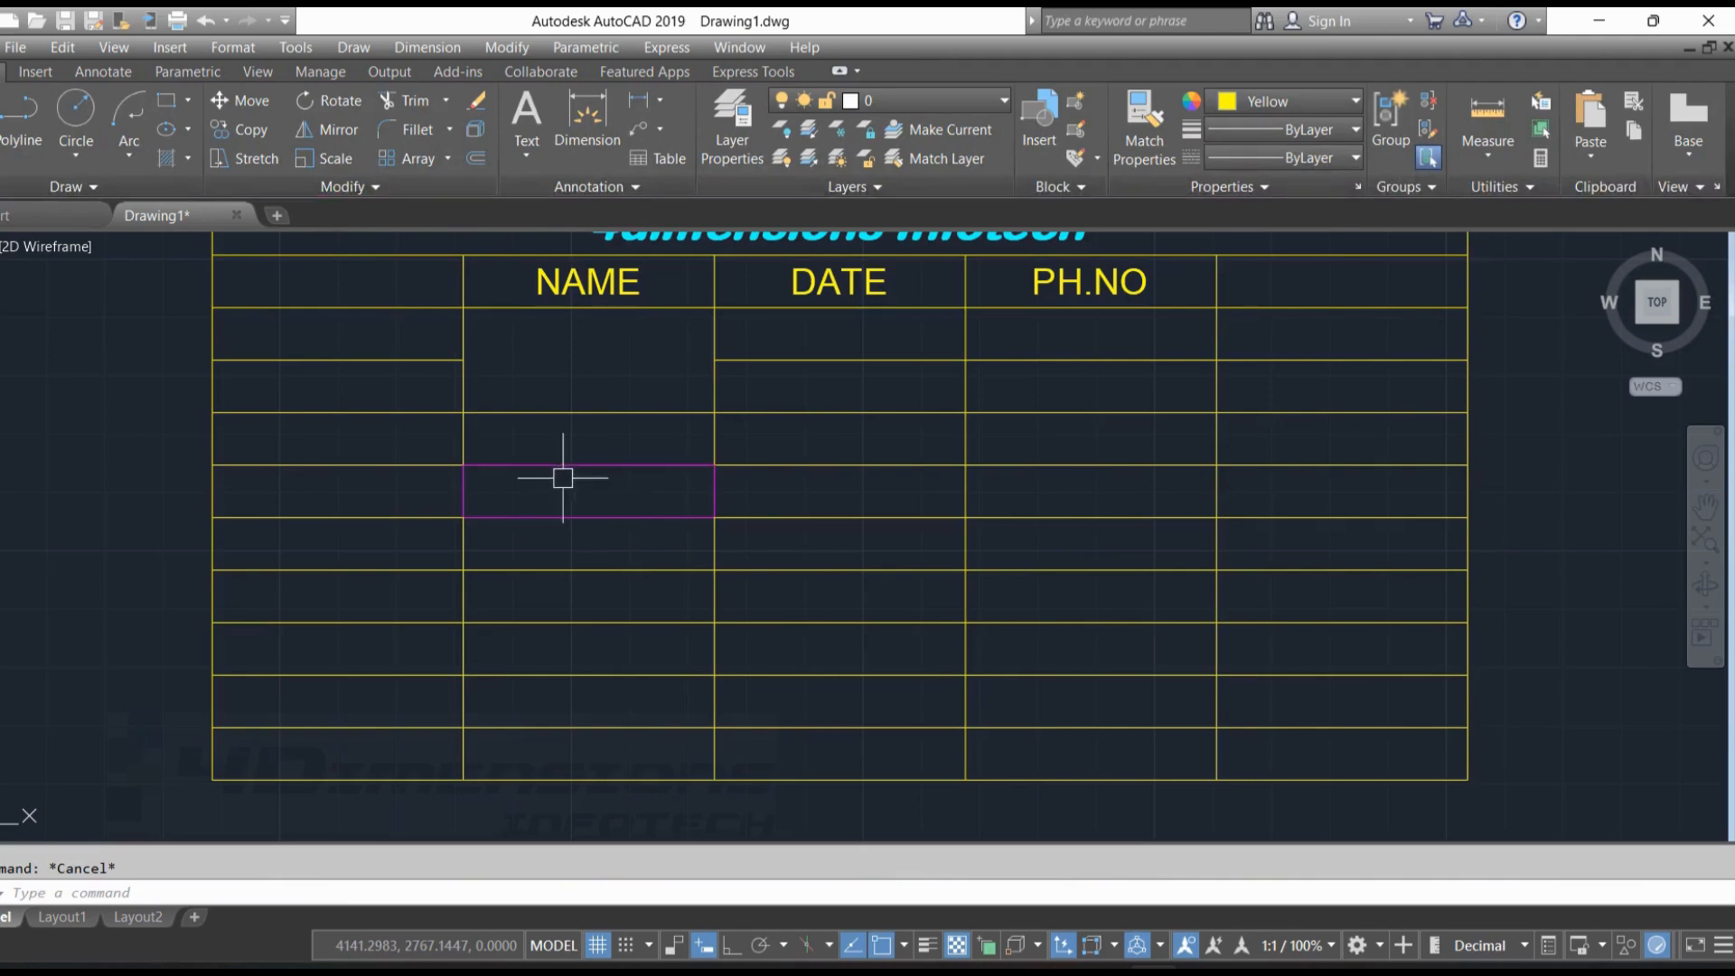
pyautogui.click(598, 459)
pyautogui.press('Escape')
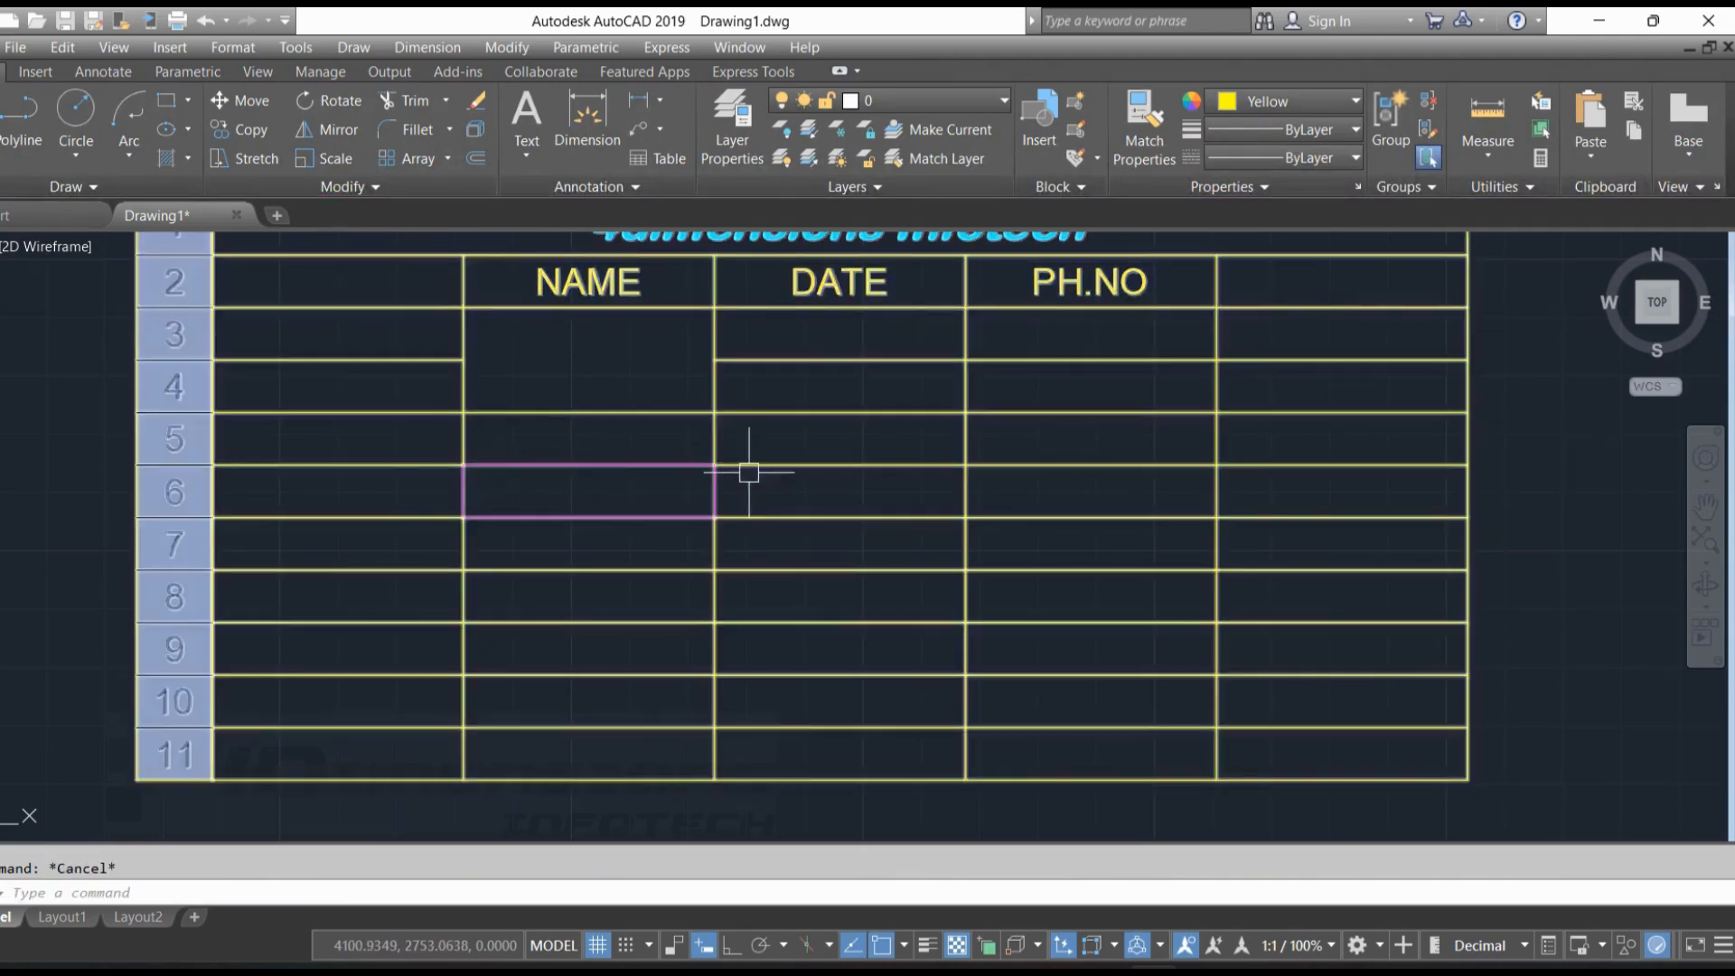
# Copy the formatting of cell B6 to cells A5, C5, D6 and E5 with Match Cell
pyautogui.click(623, 488)
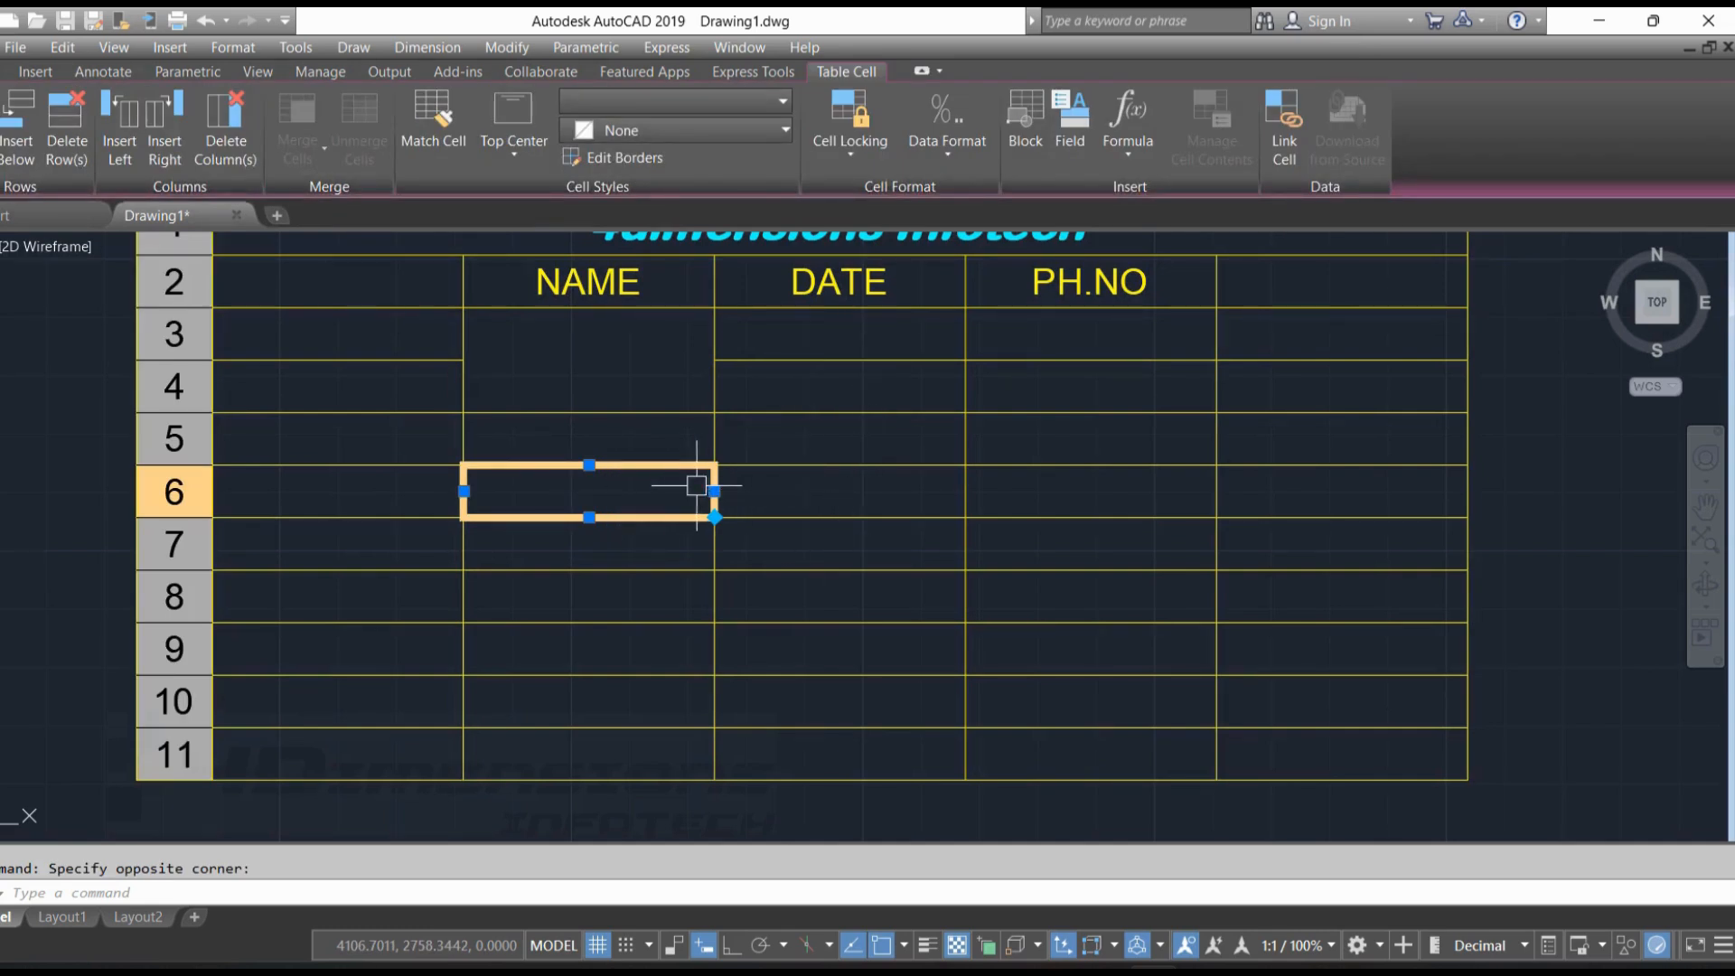
pyautogui.click(433, 116)
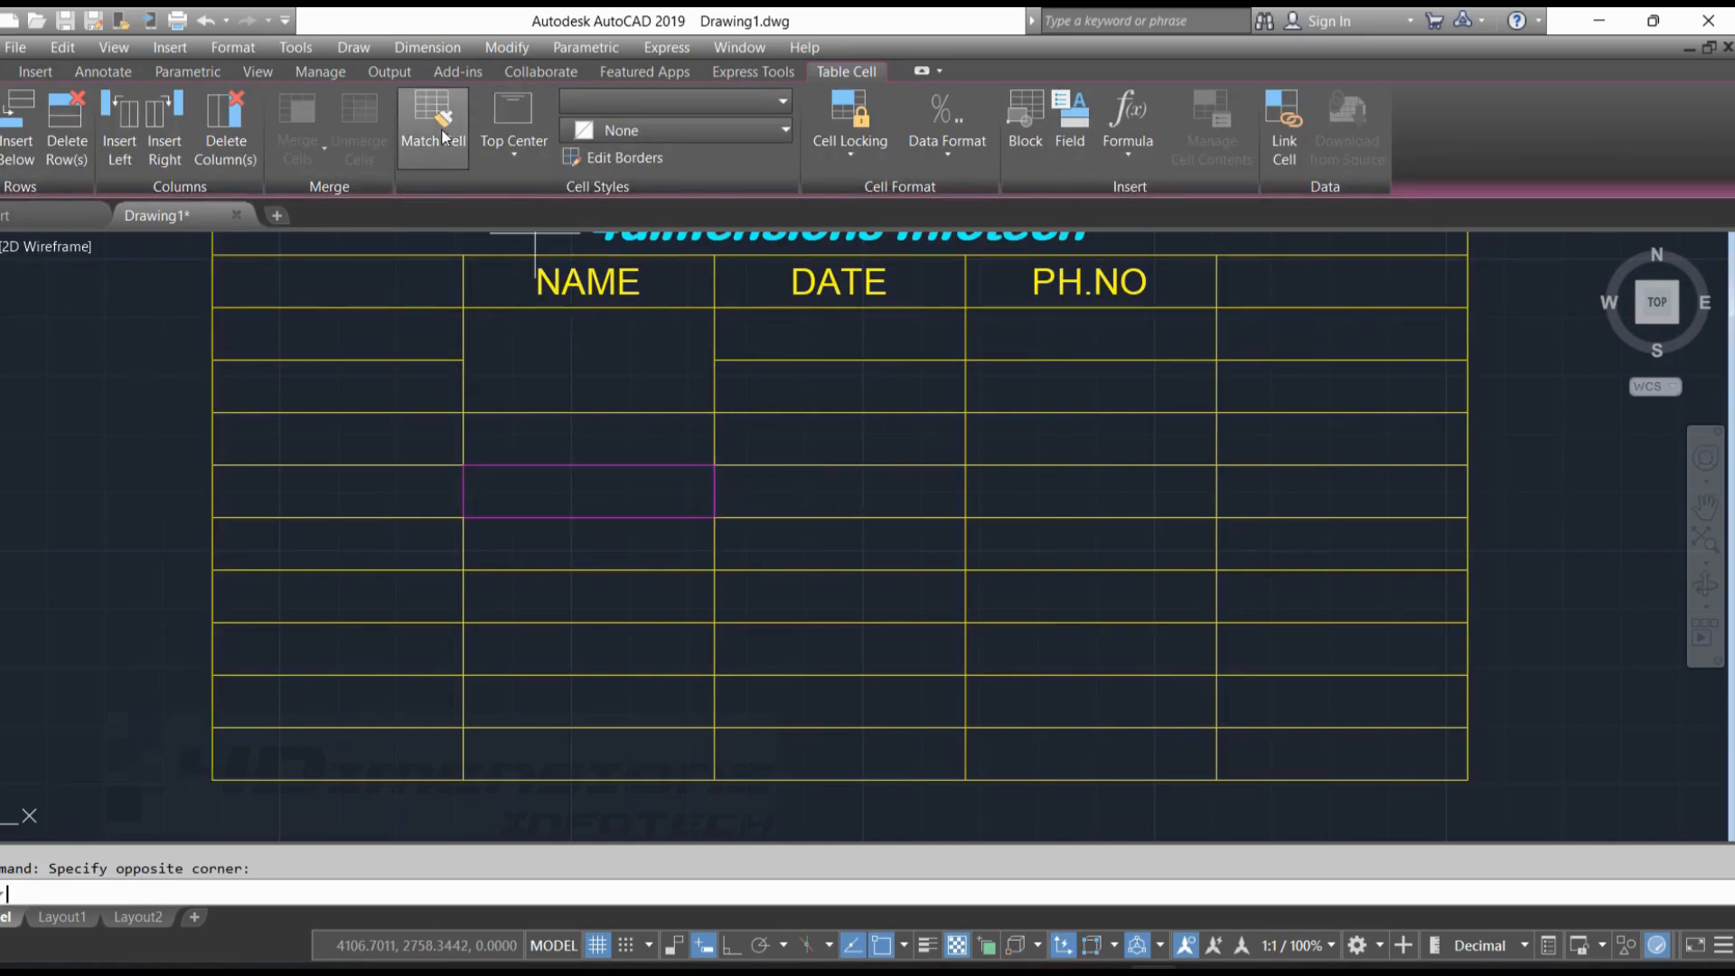
pyautogui.click(329, 439)
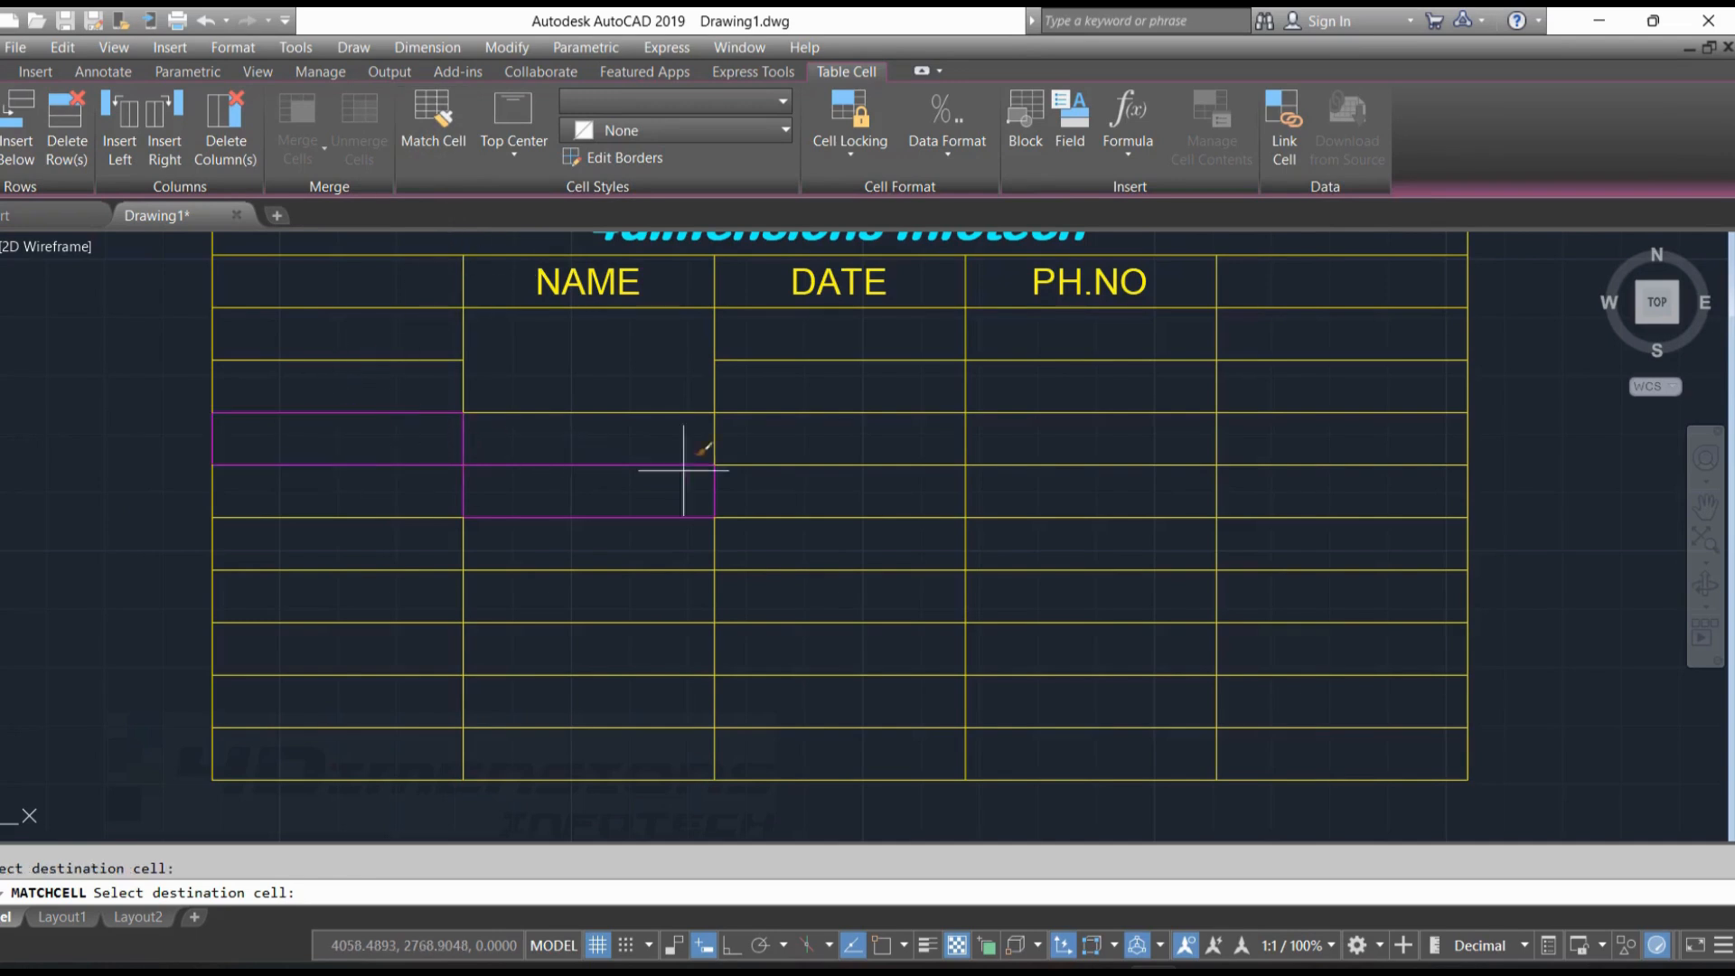
pyautogui.click(859, 451)
pyautogui.click(1093, 506)
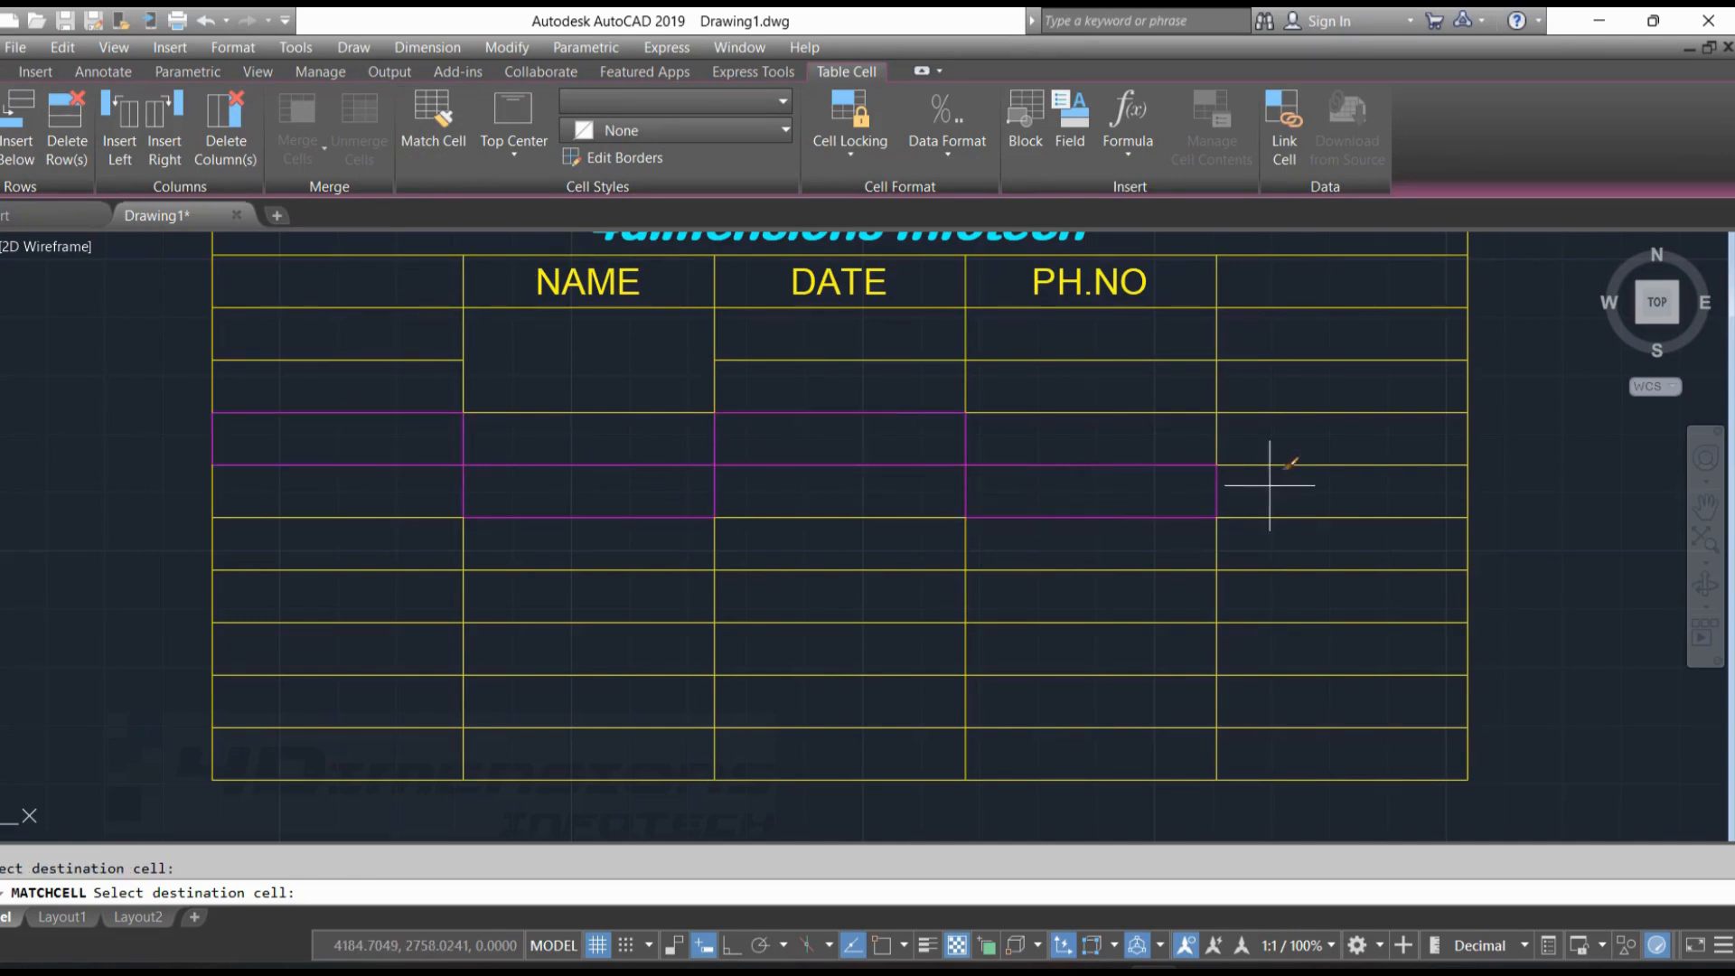
pyautogui.click(1292, 448)
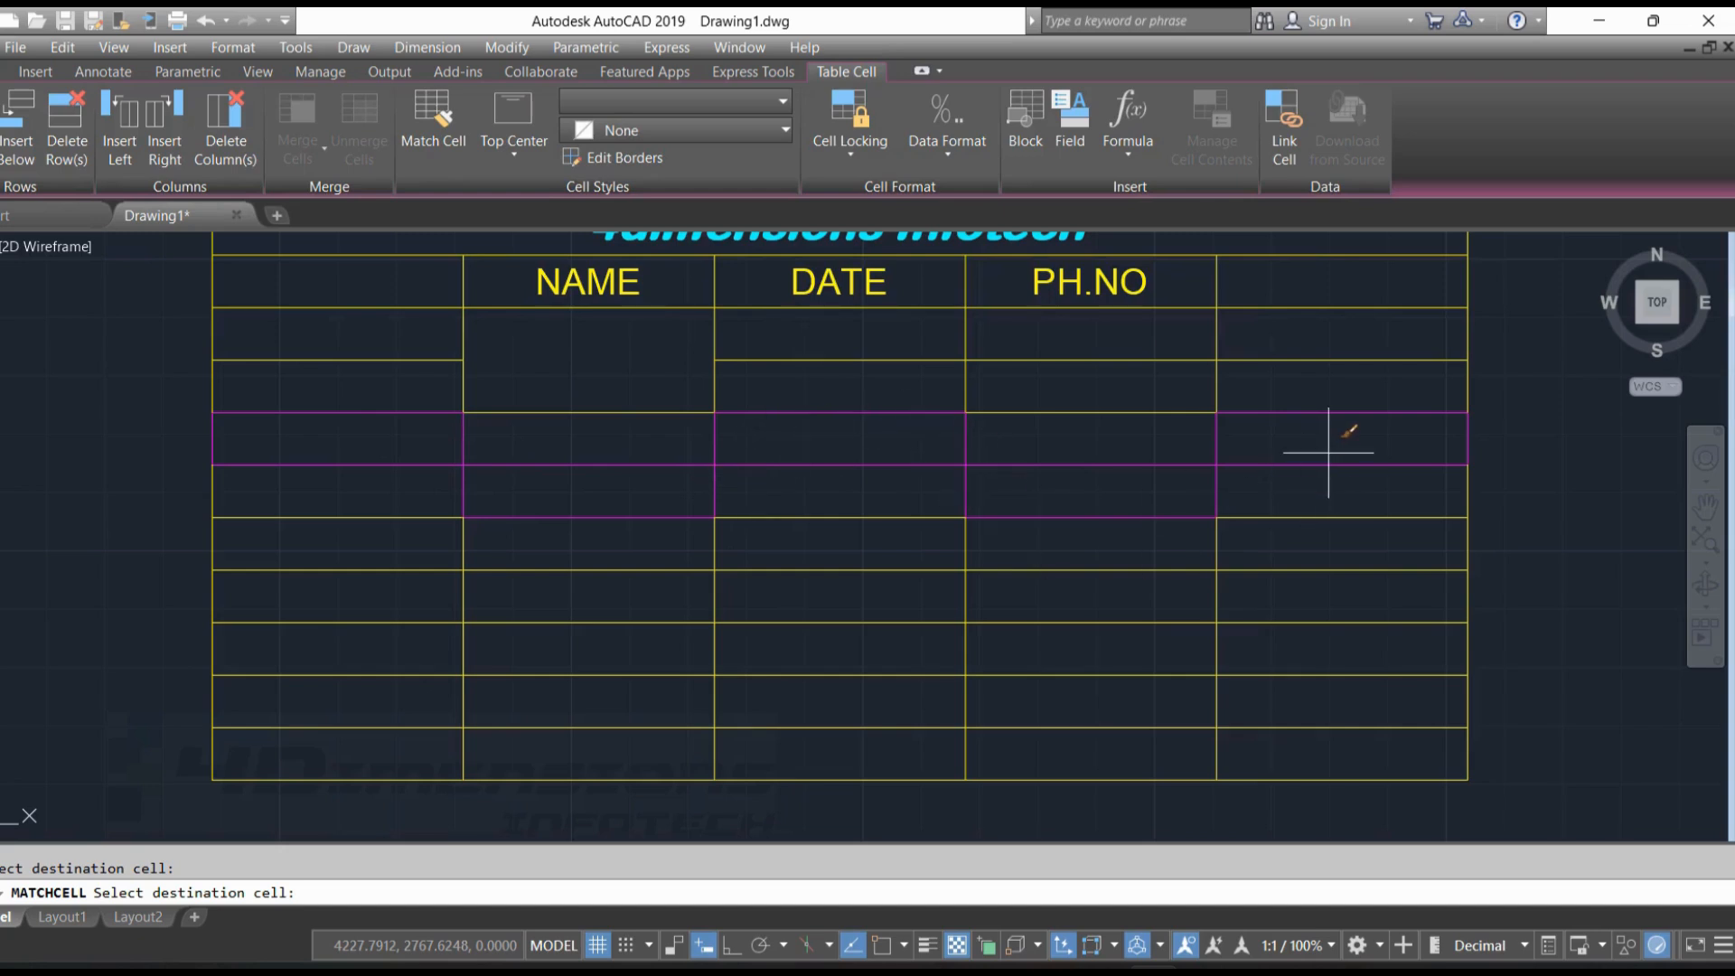
pyautogui.press('Escape')
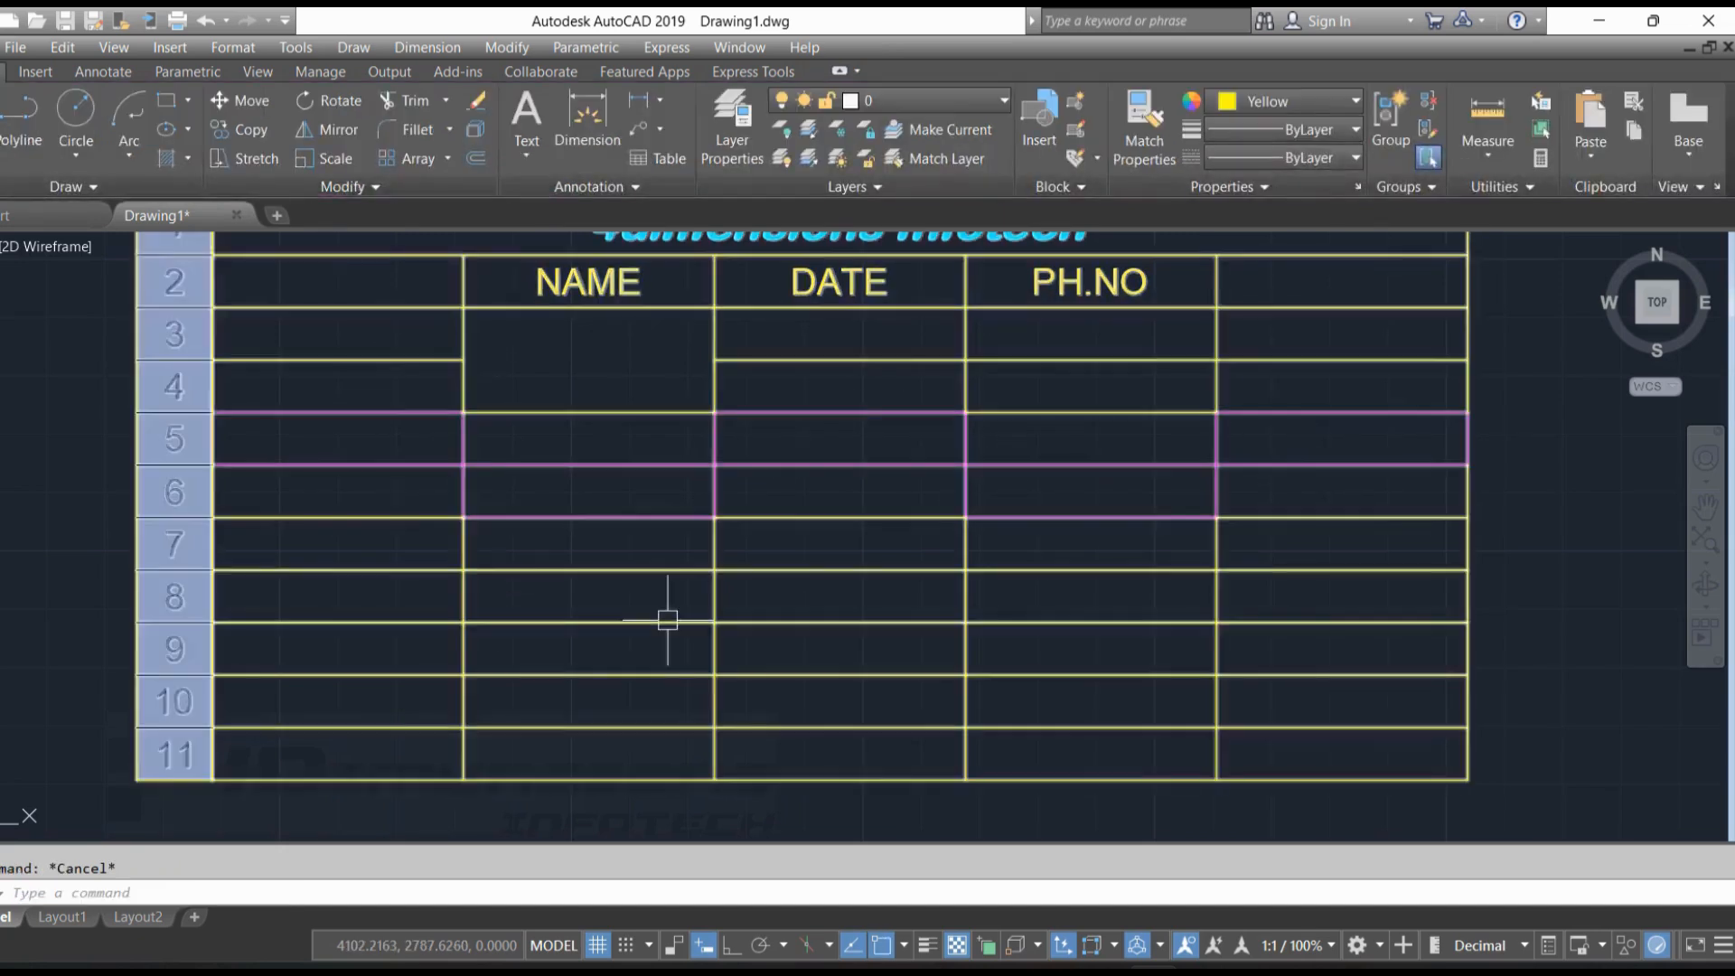
# Set the background fill of cell B8 to Green
pyautogui.click(620, 595)
pyautogui.click(750, 136)
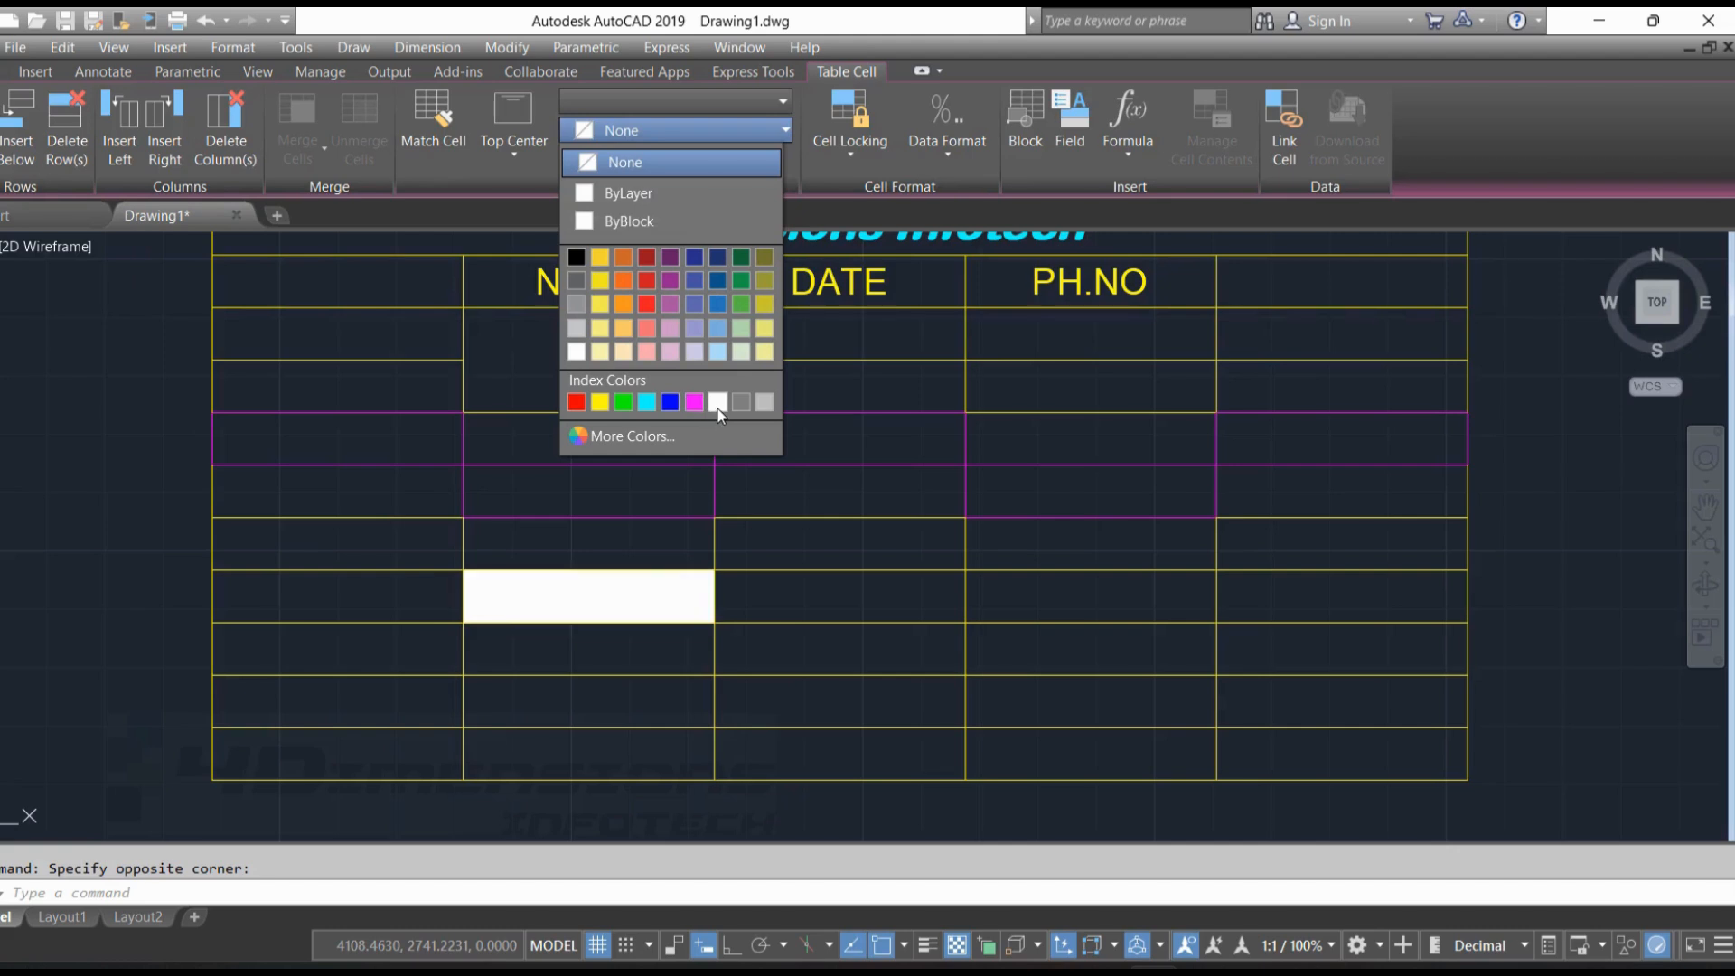
pyautogui.click(623, 401)
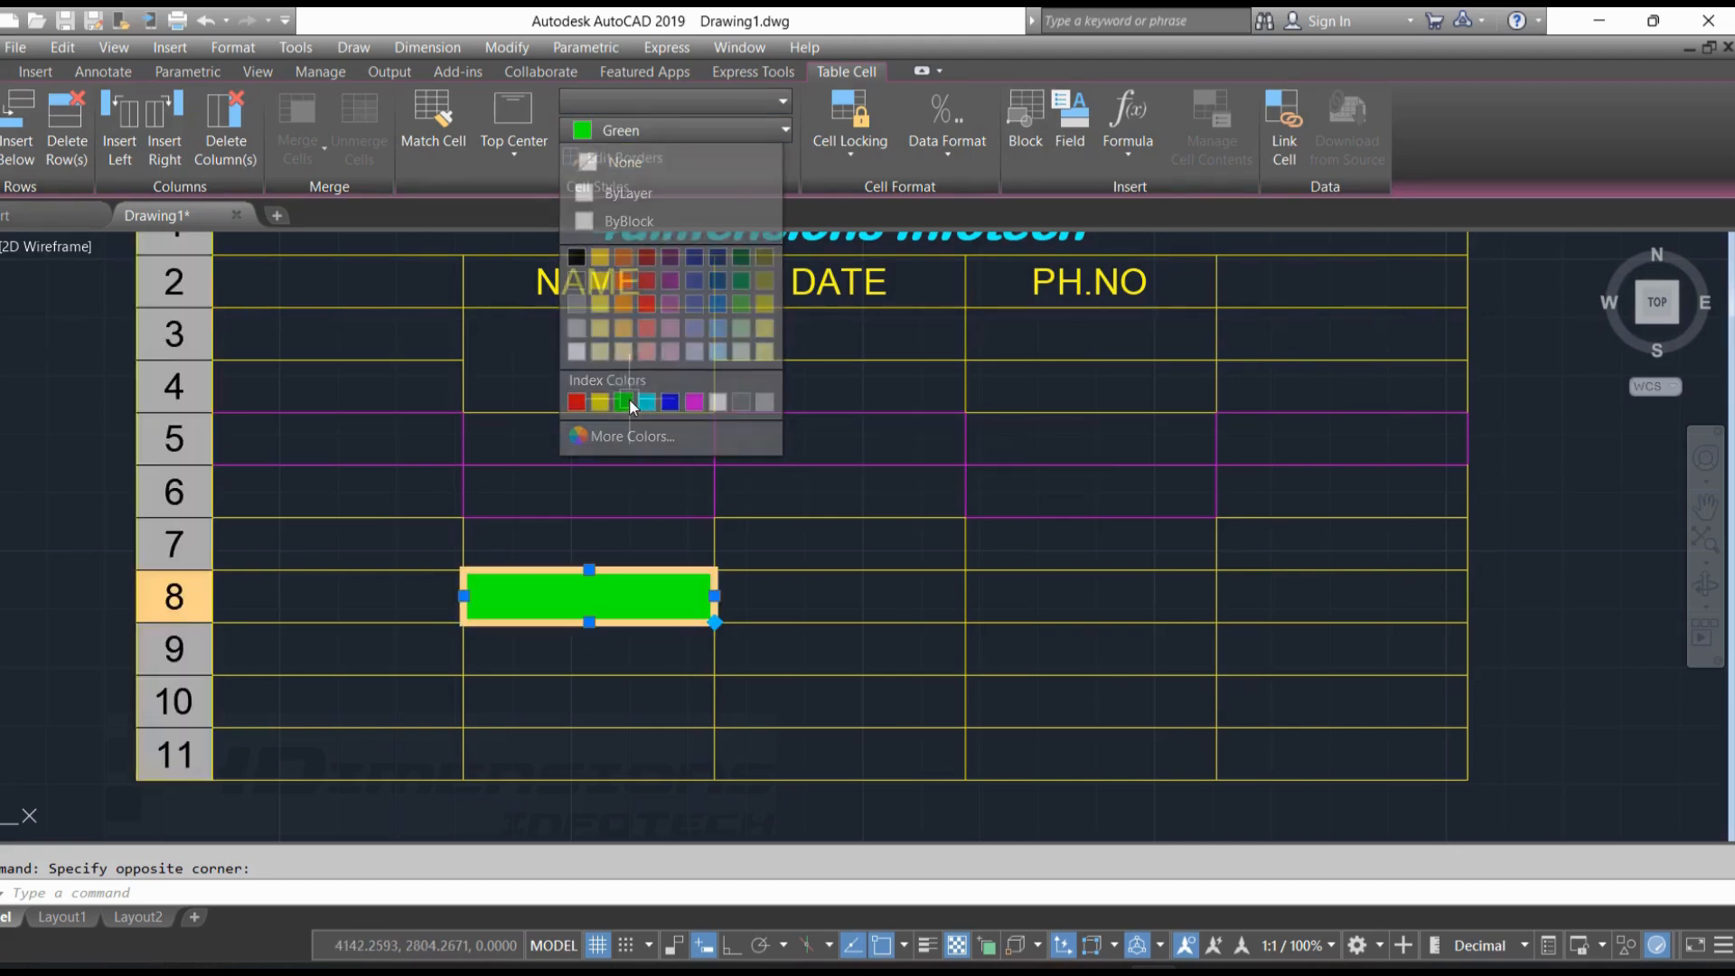
pyautogui.press('Escape')
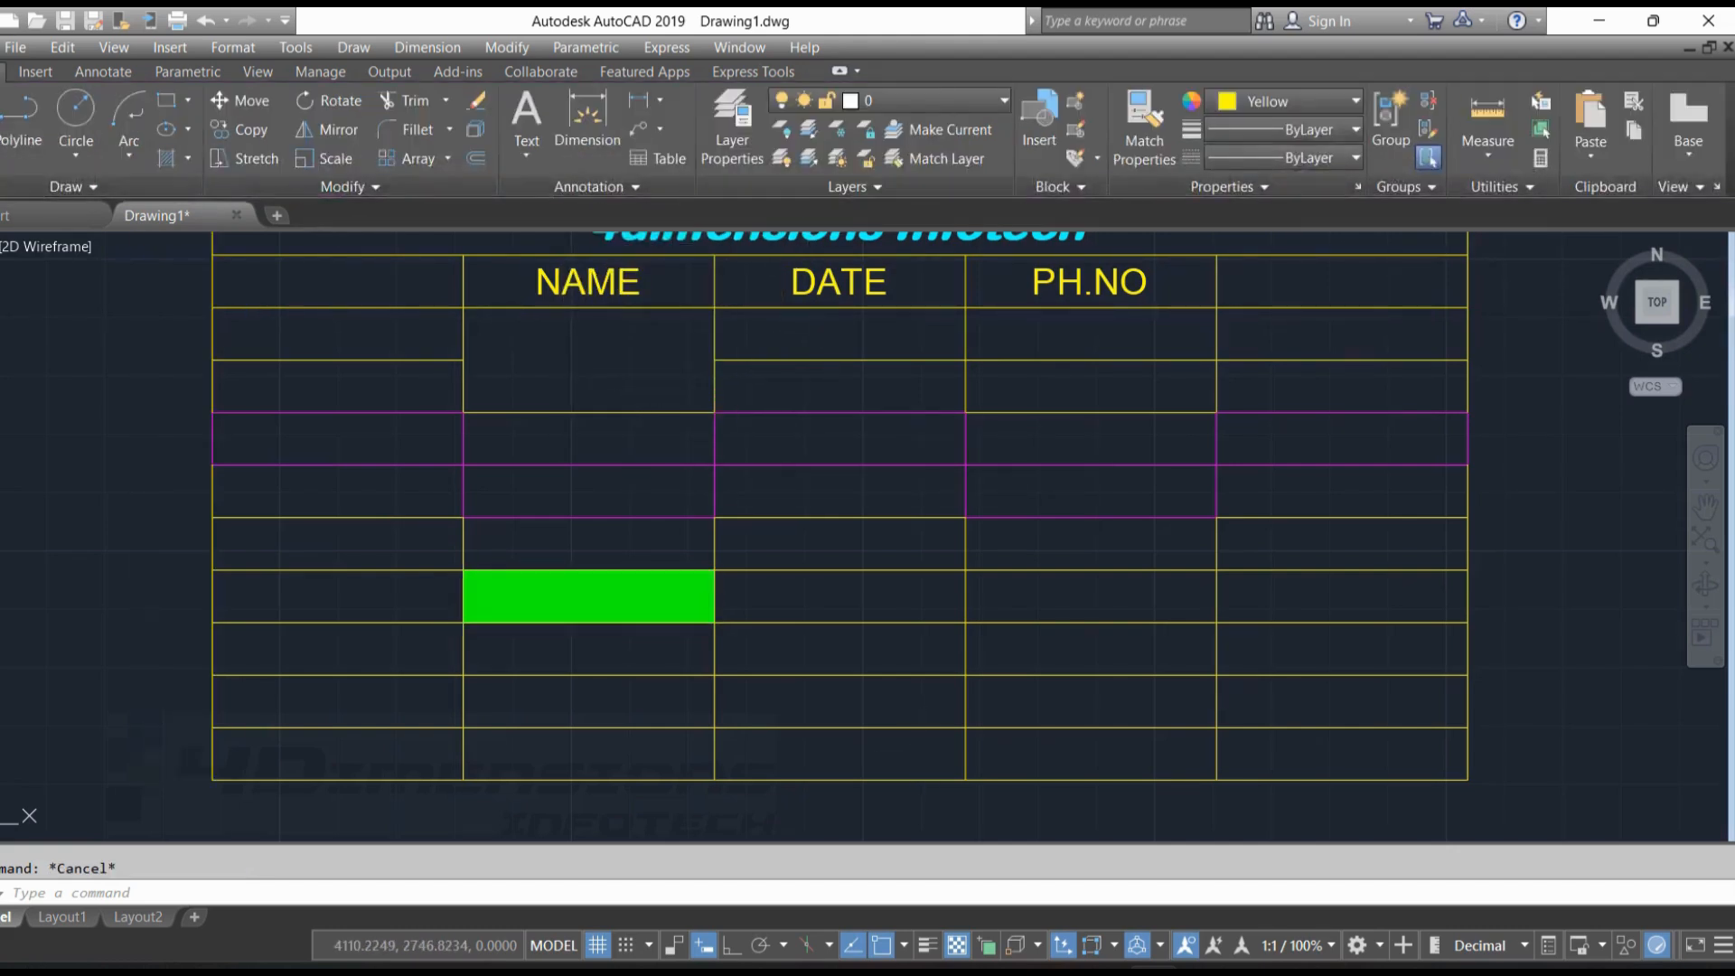
# Merge cells C9 to C11 in the "DATE" column with Merge By Column
pyautogui.click(917, 734)
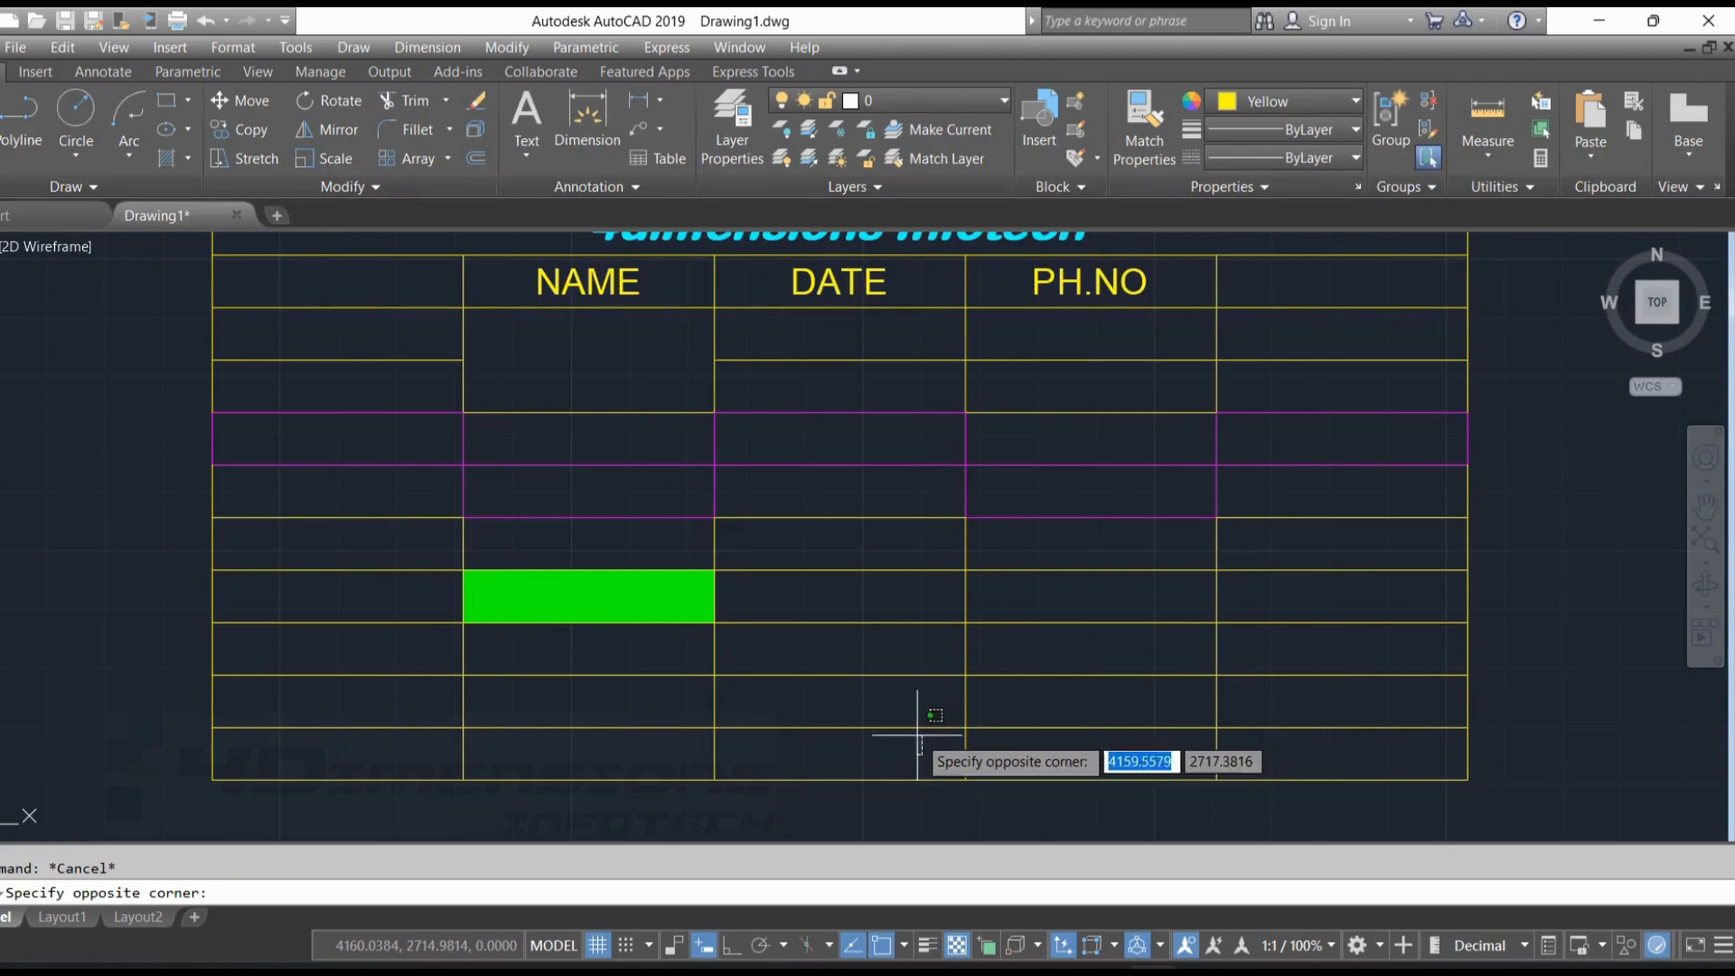
pyautogui.click(910, 655)
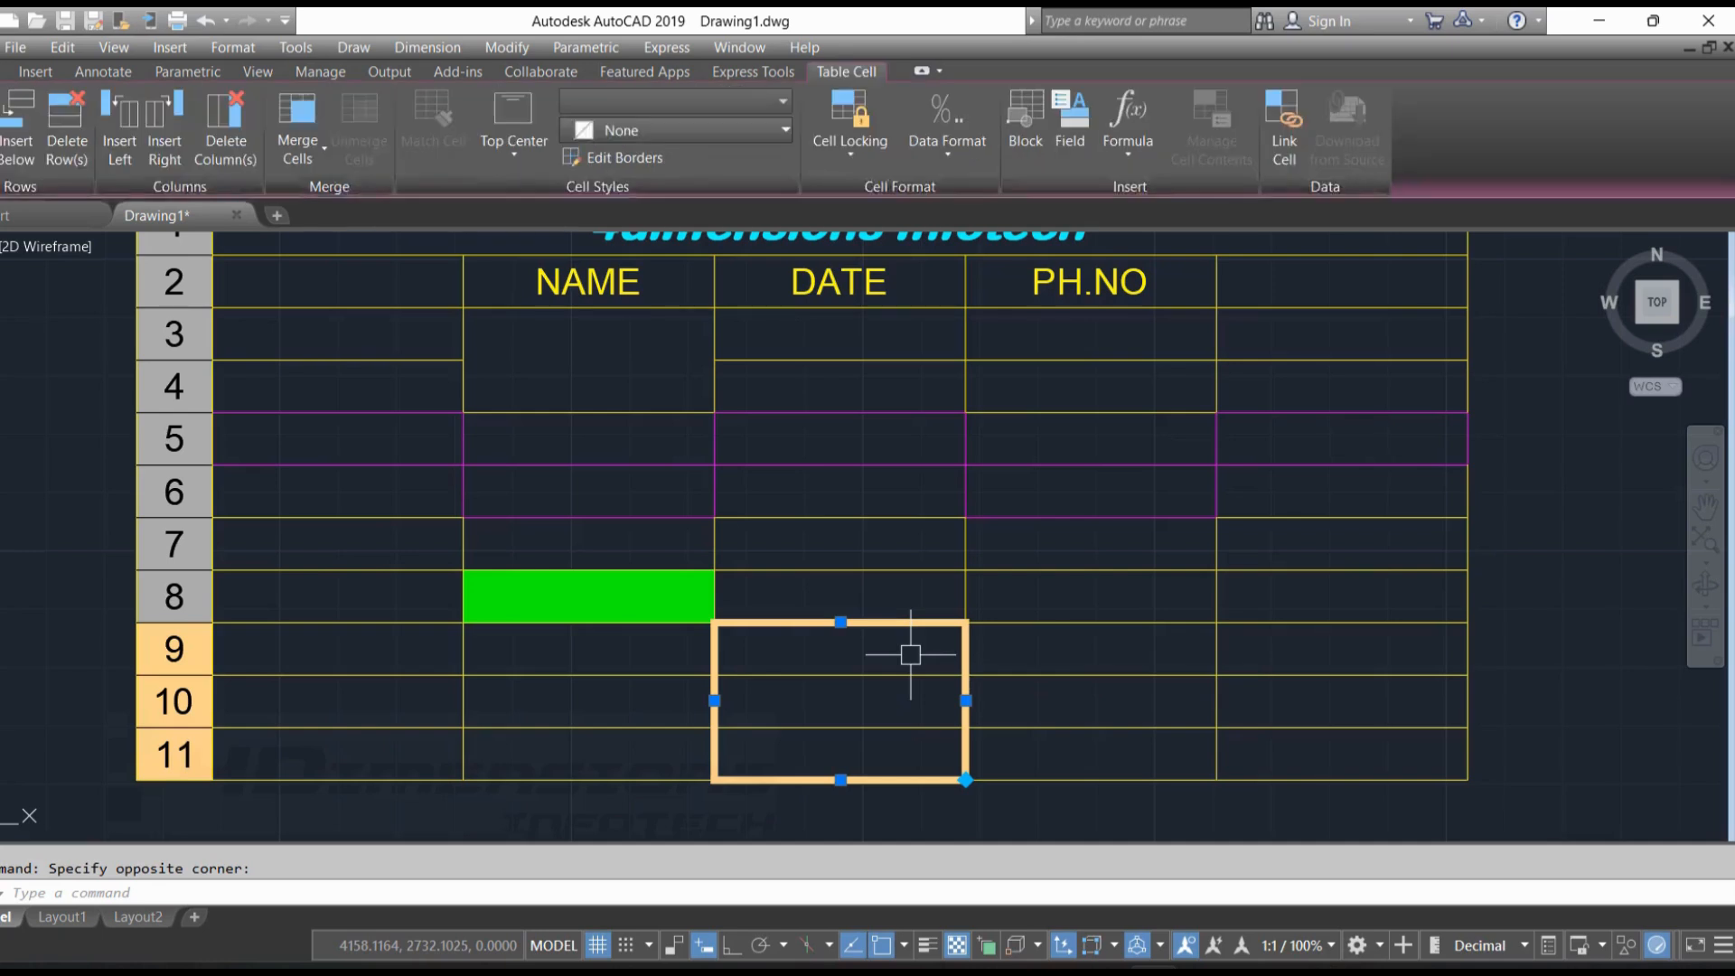
pyautogui.click(322, 143)
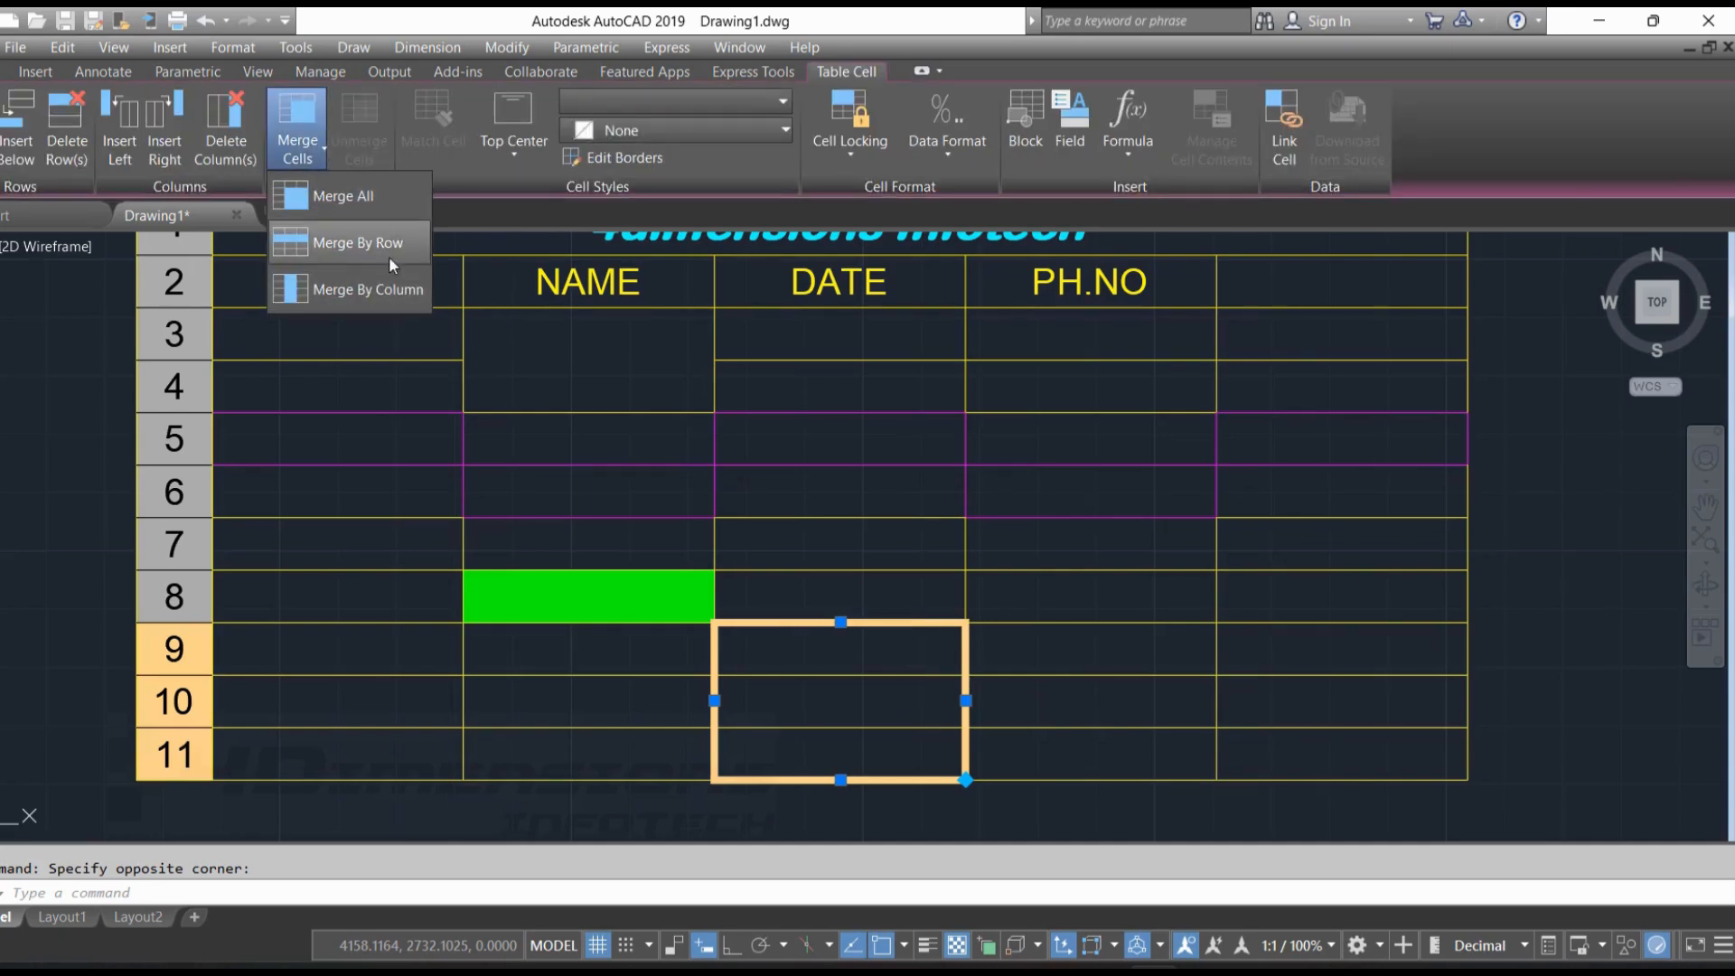
pyautogui.click(367, 289)
pyautogui.press('Escape')
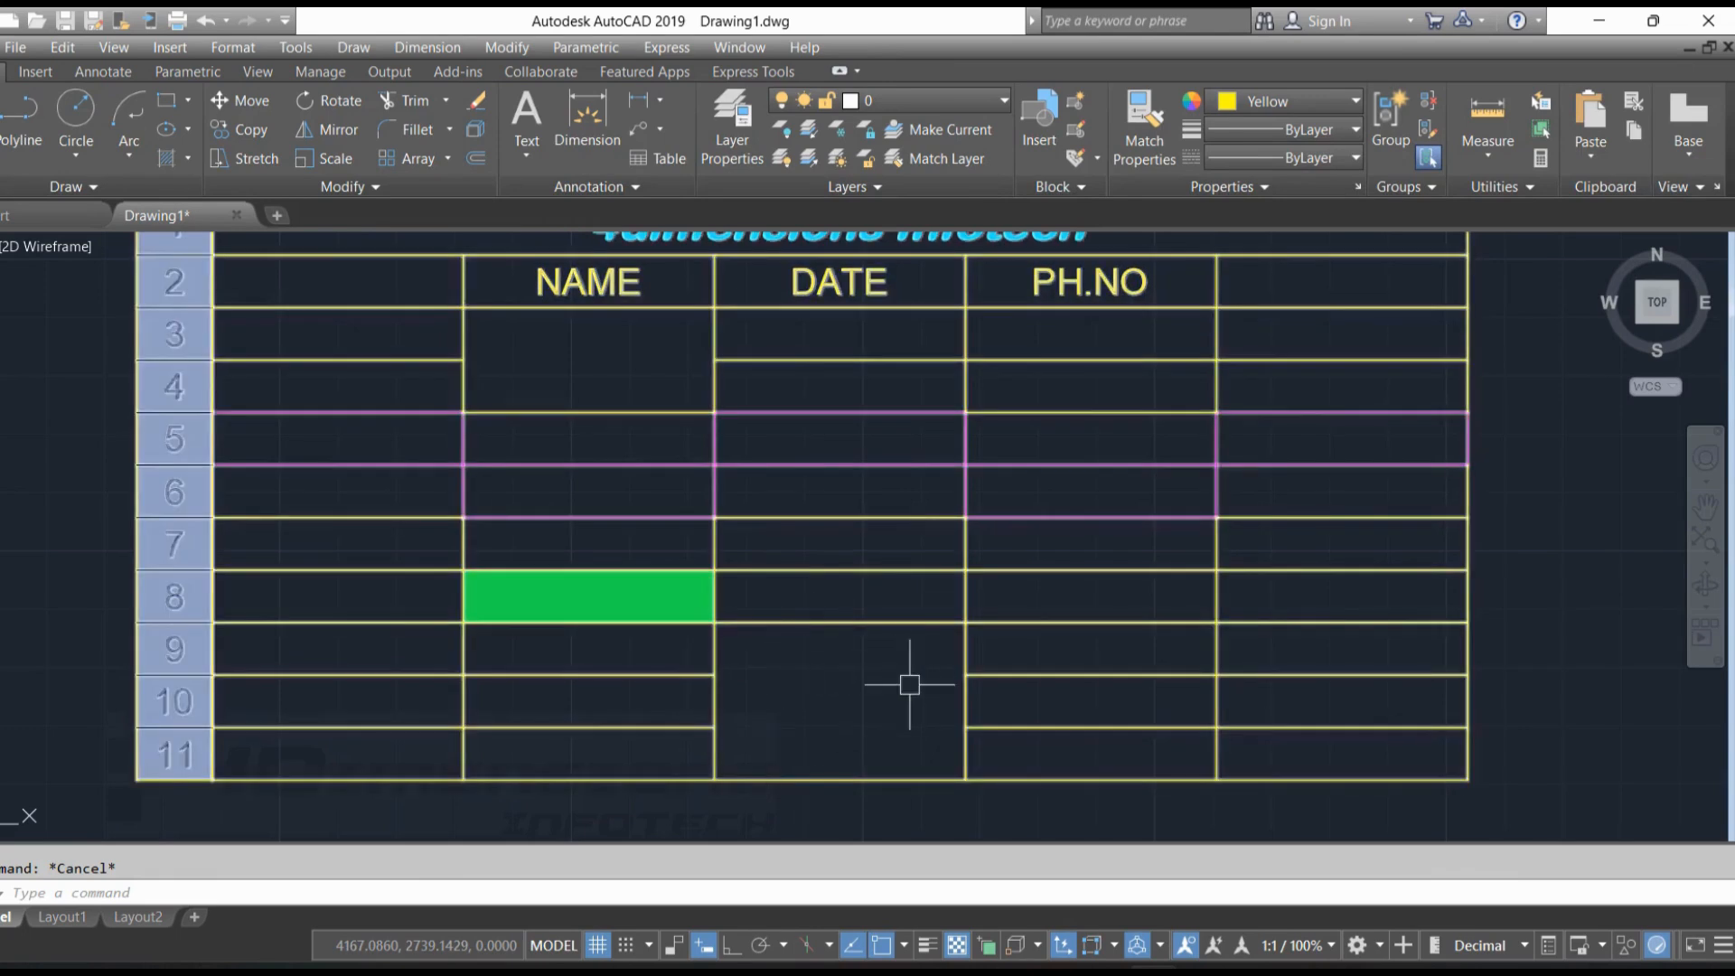
pyautogui.click(1324, 714)
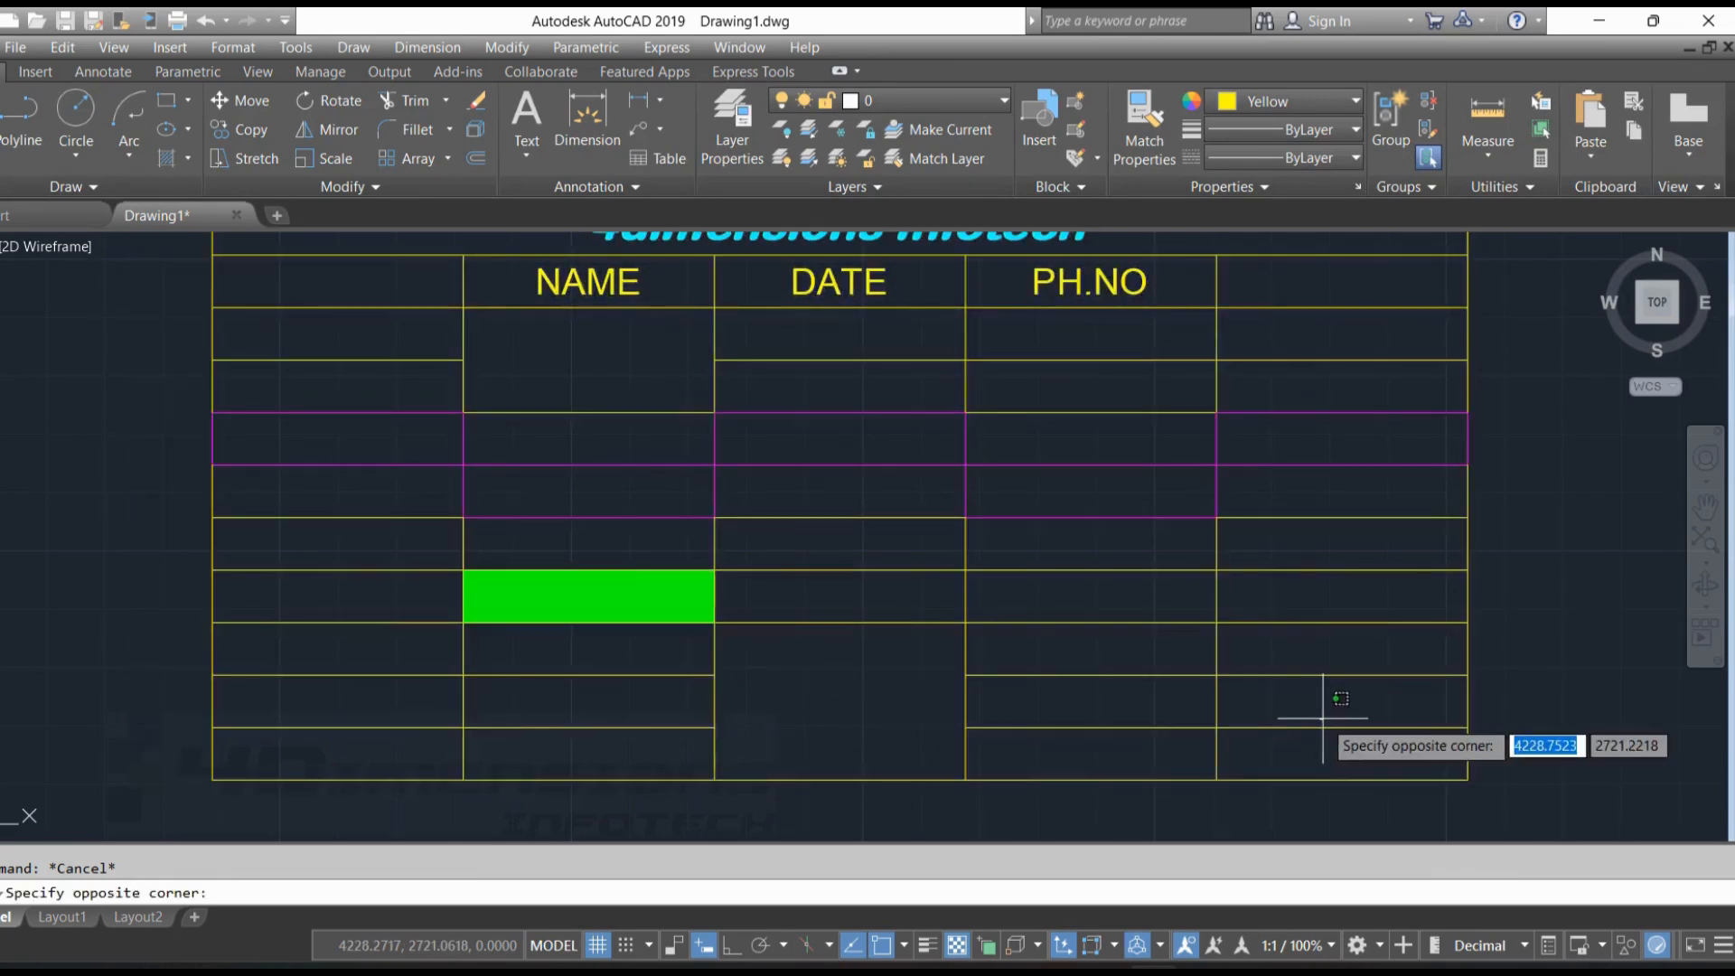
pyautogui.click(1169, 696)
pyautogui.press('Escape')
pyautogui.click(1268, 704)
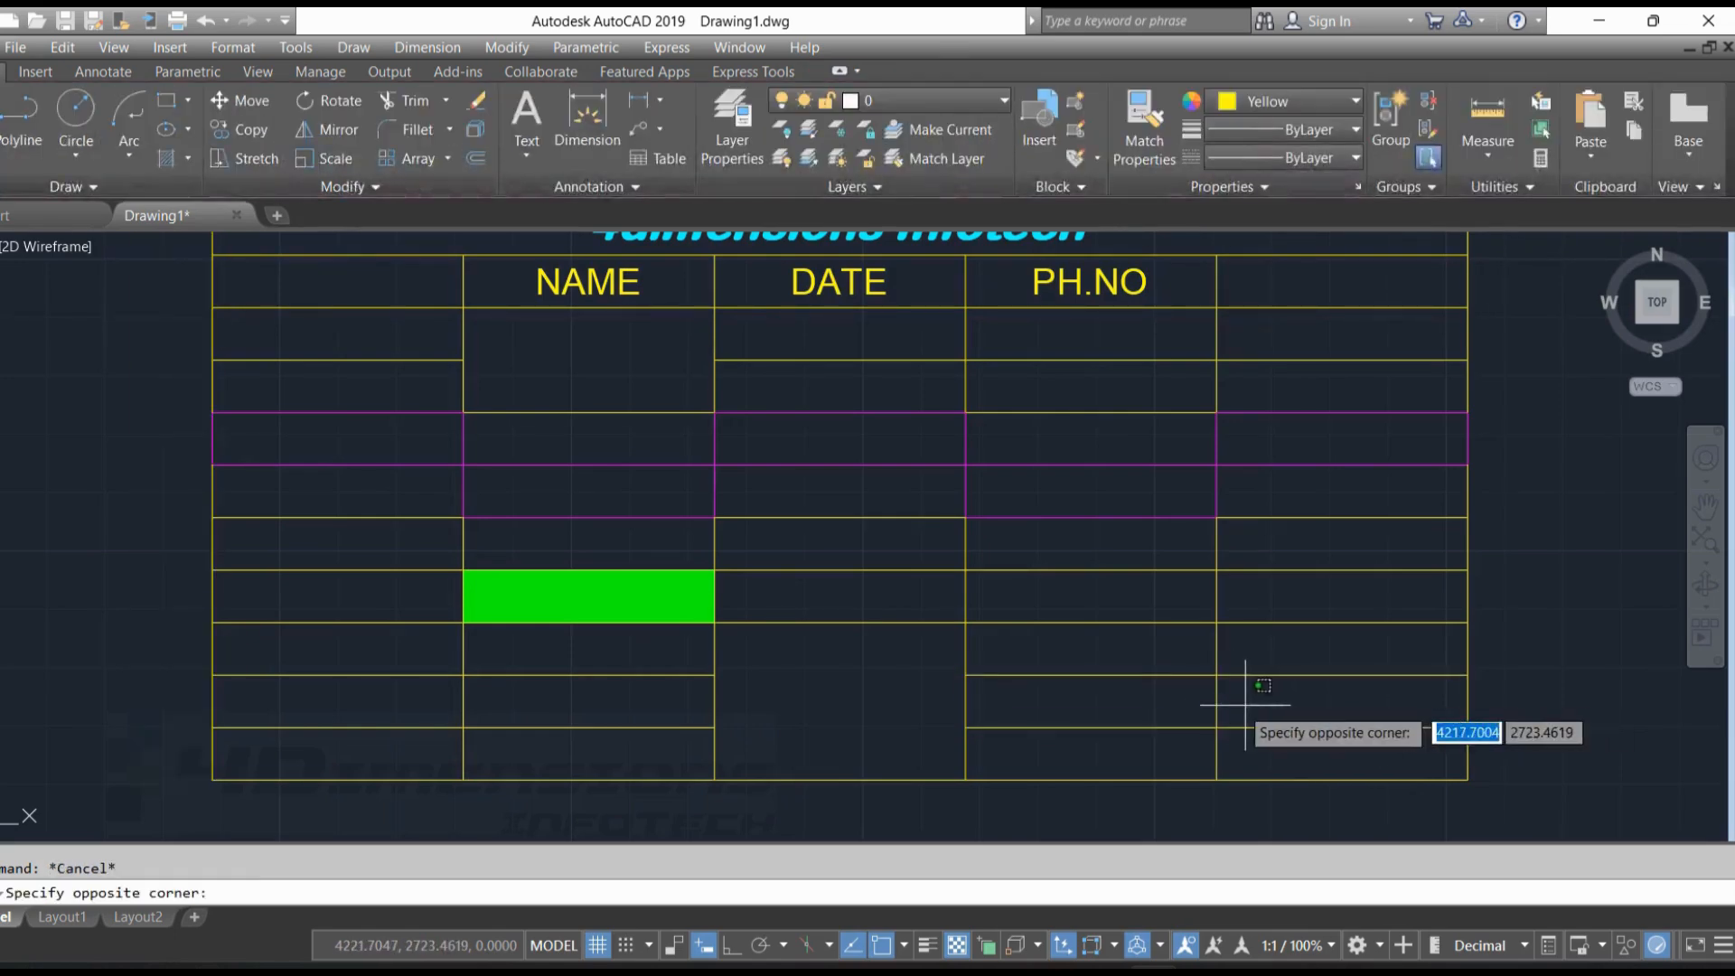
pyautogui.click(1139, 700)
pyautogui.press('Escape')
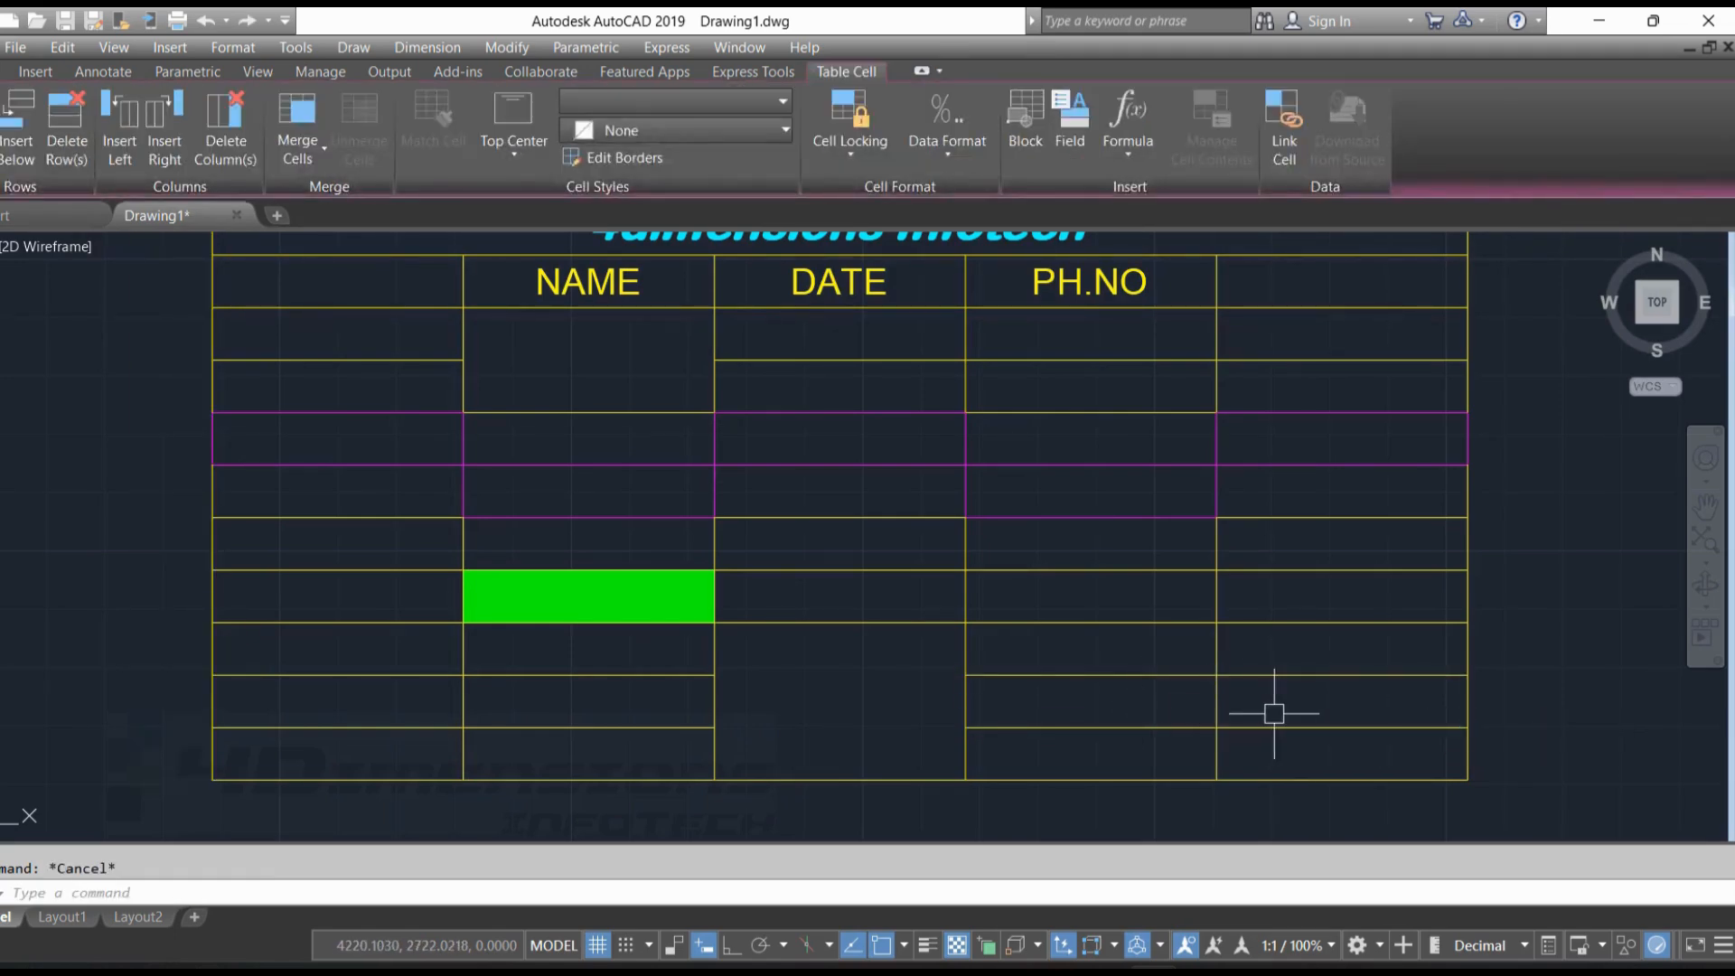
# Merge cells D10 and E10 with Merge By Row
pyautogui.click(1283, 703)
pyautogui.click(1169, 700)
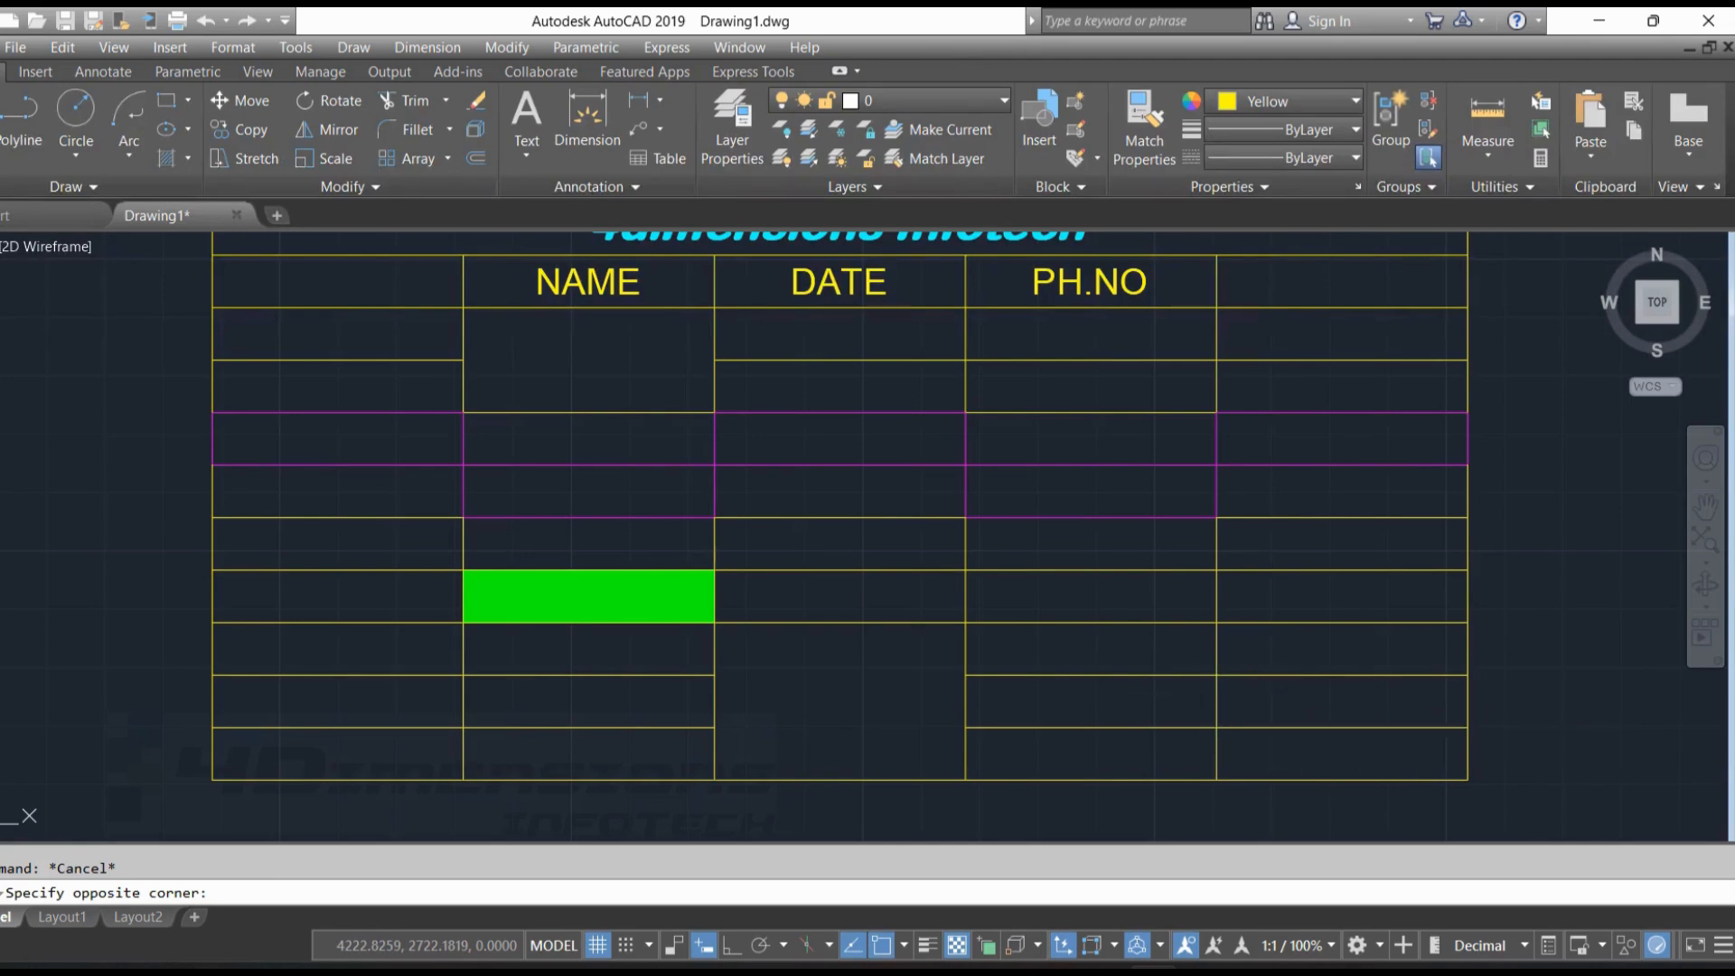
pyautogui.click(328, 159)
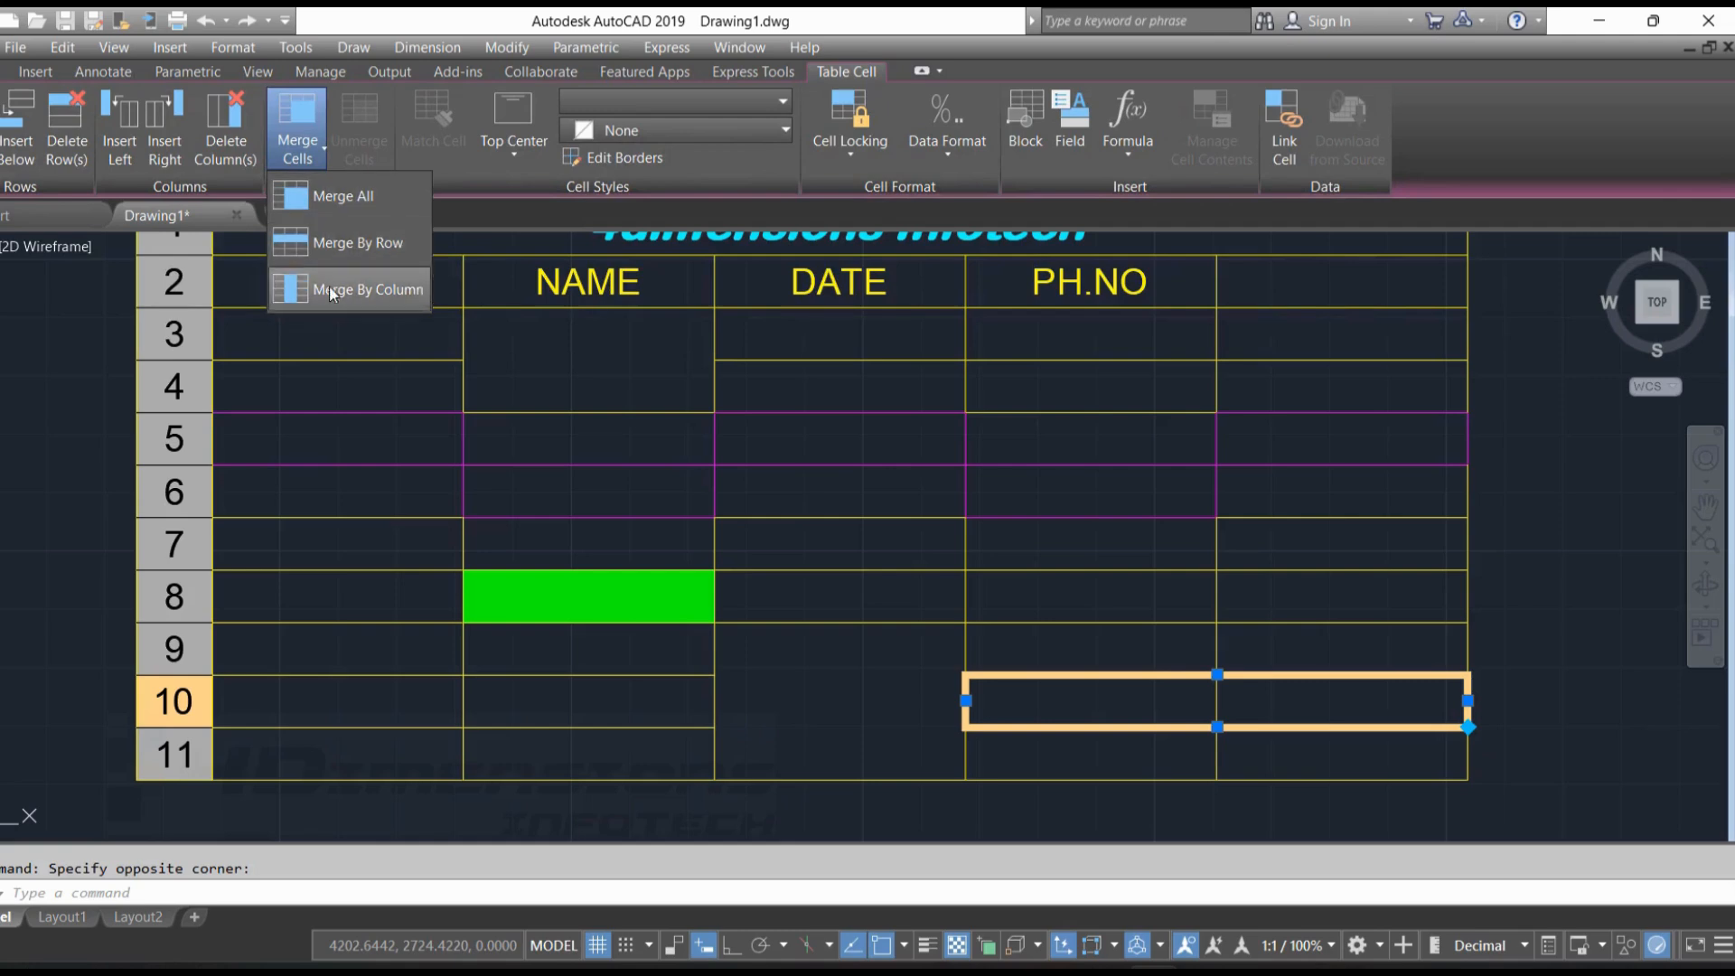
pyautogui.click(379, 244)
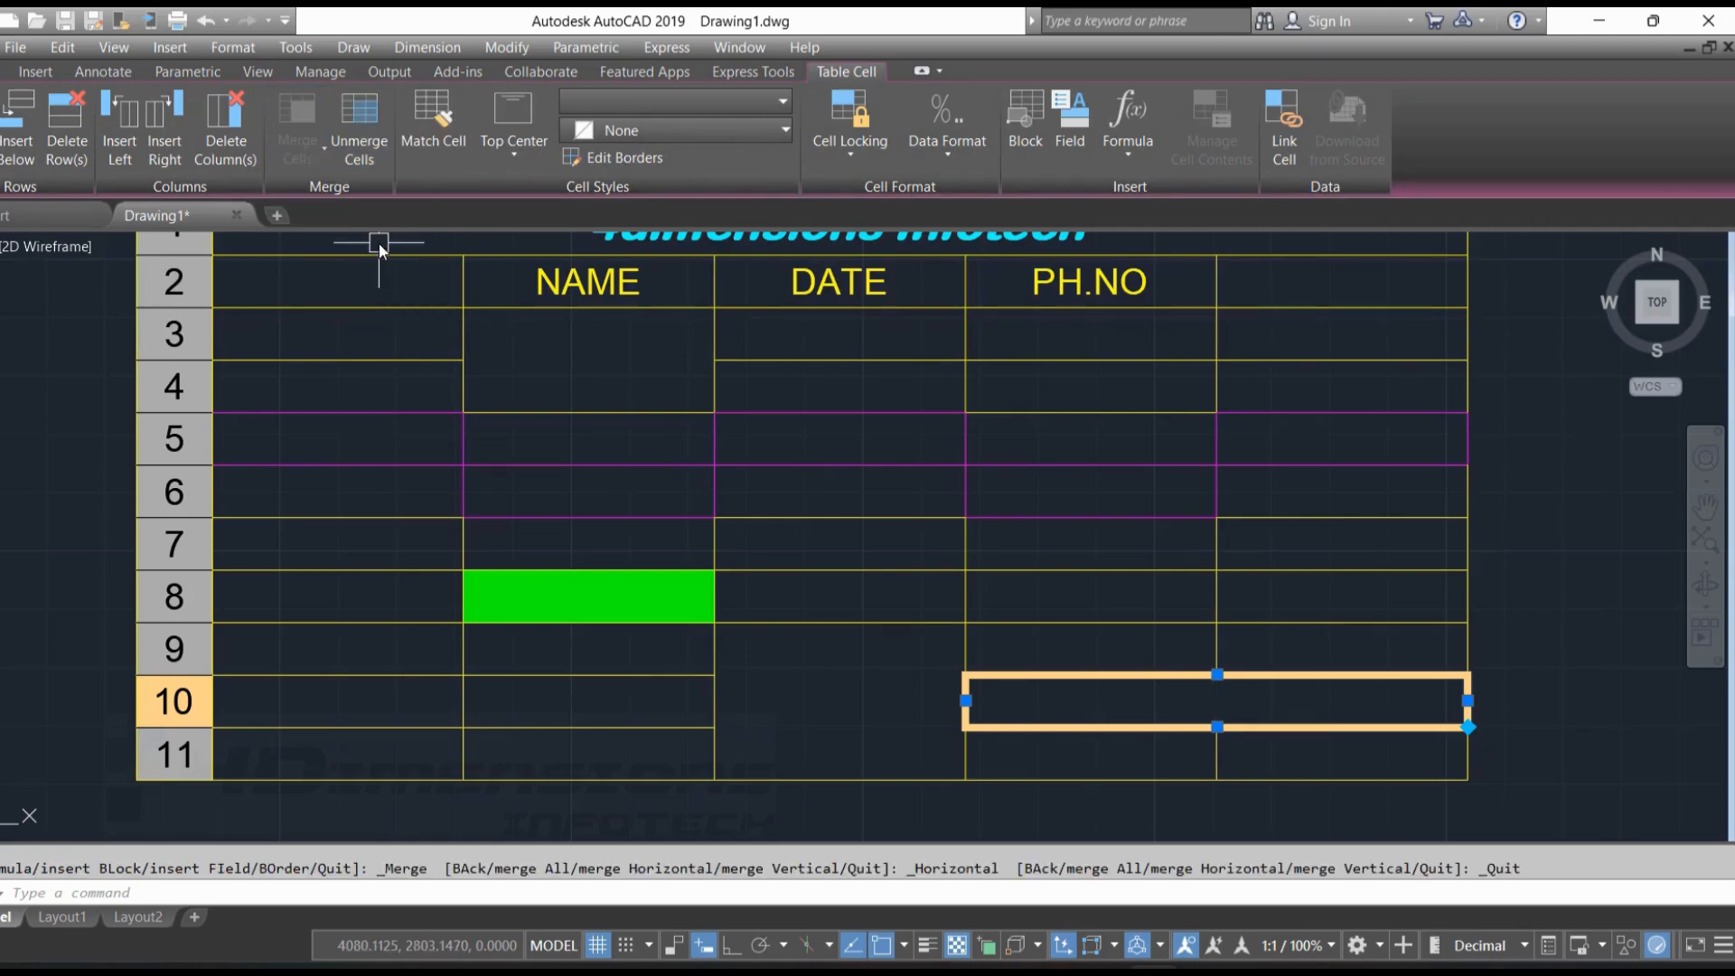
pyautogui.press('Escape')
# Enter "4DI" in cell A3 with a text height of 2.5
pyautogui.doubleClick(407, 332)
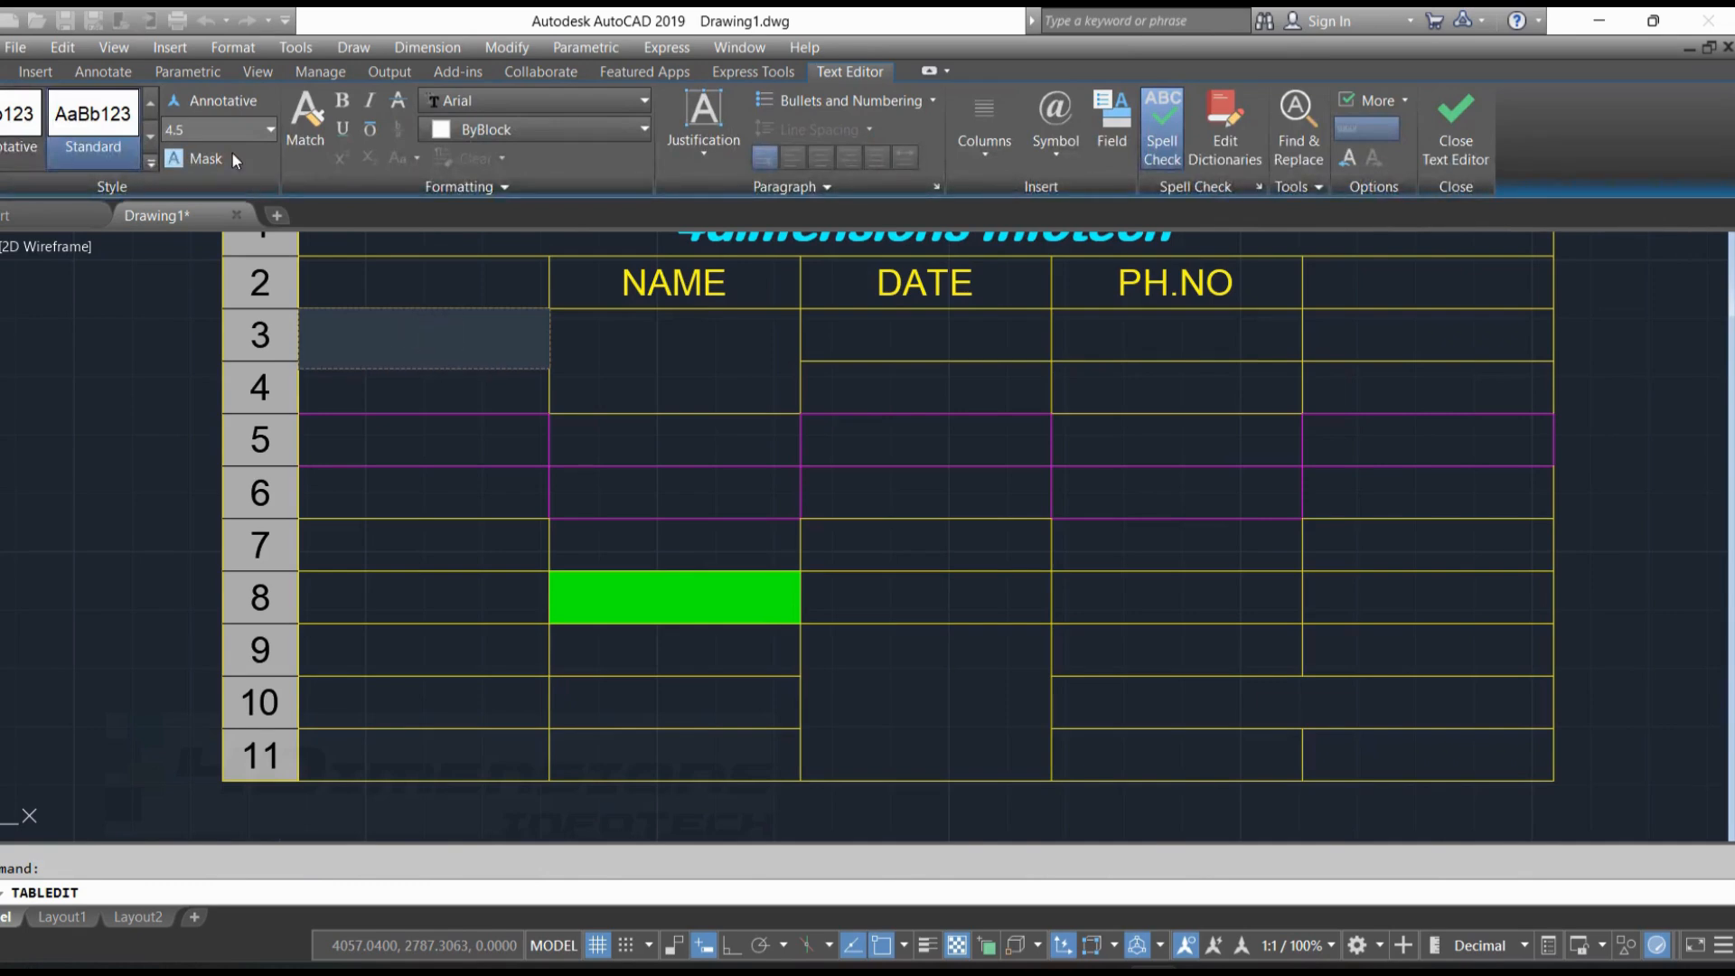
pyautogui.write('4DI')
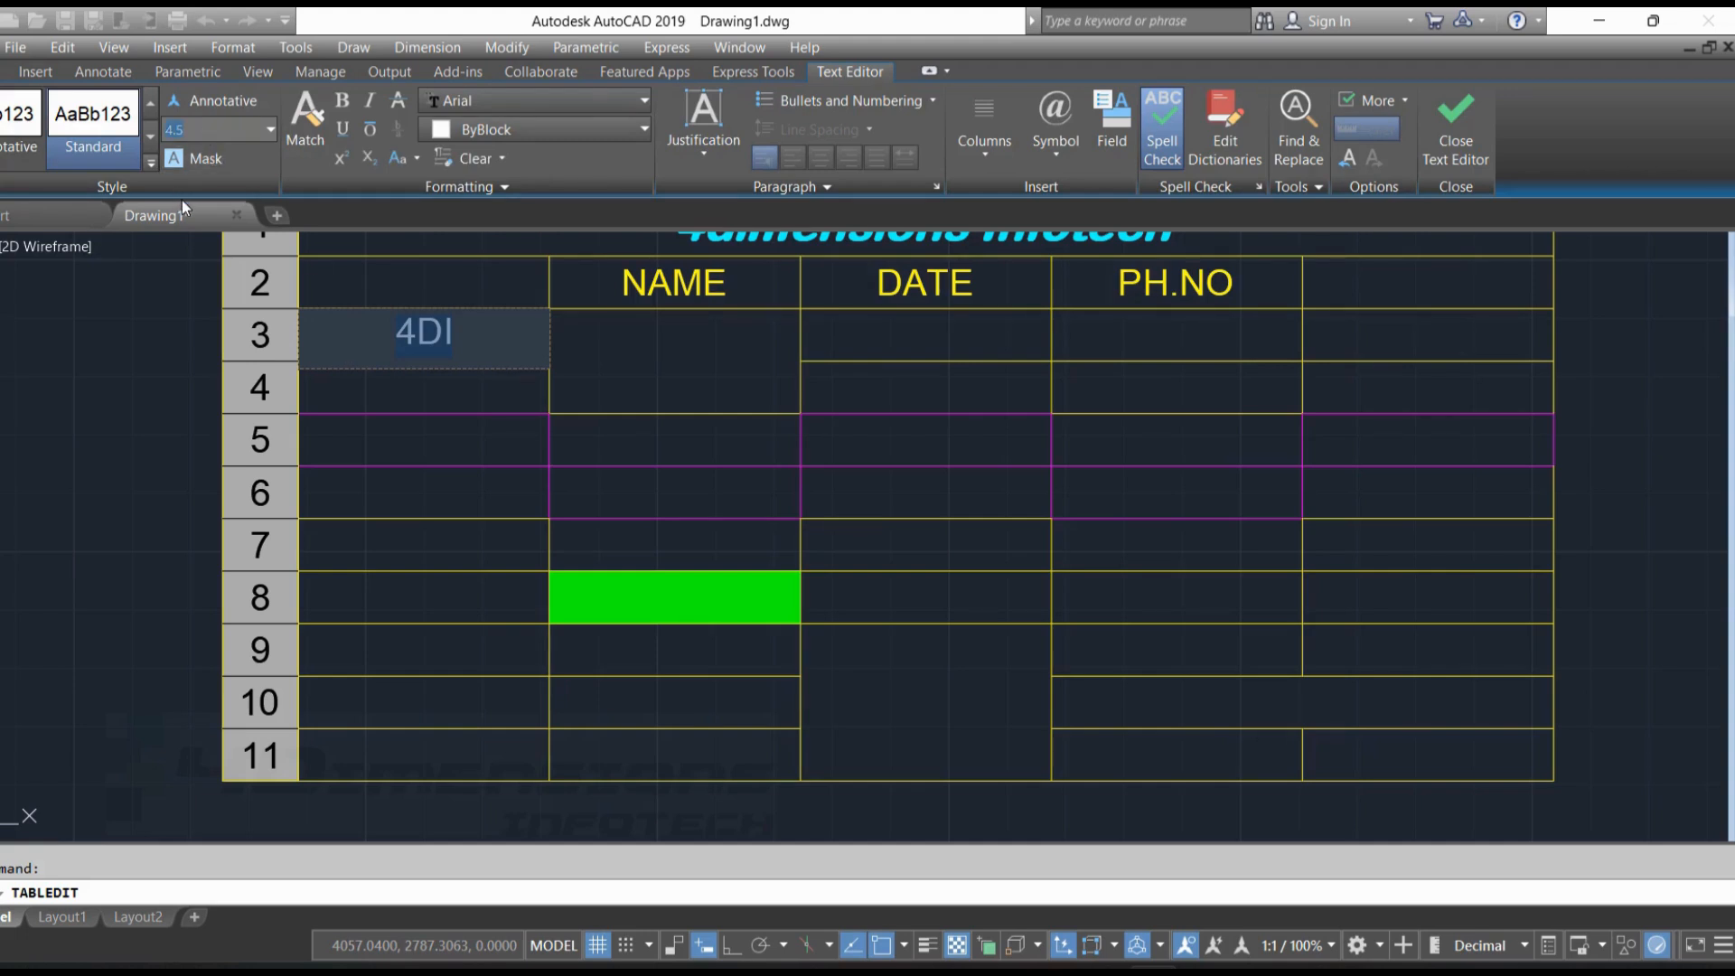
pyautogui.write('2.5')
pyautogui.press('Return')
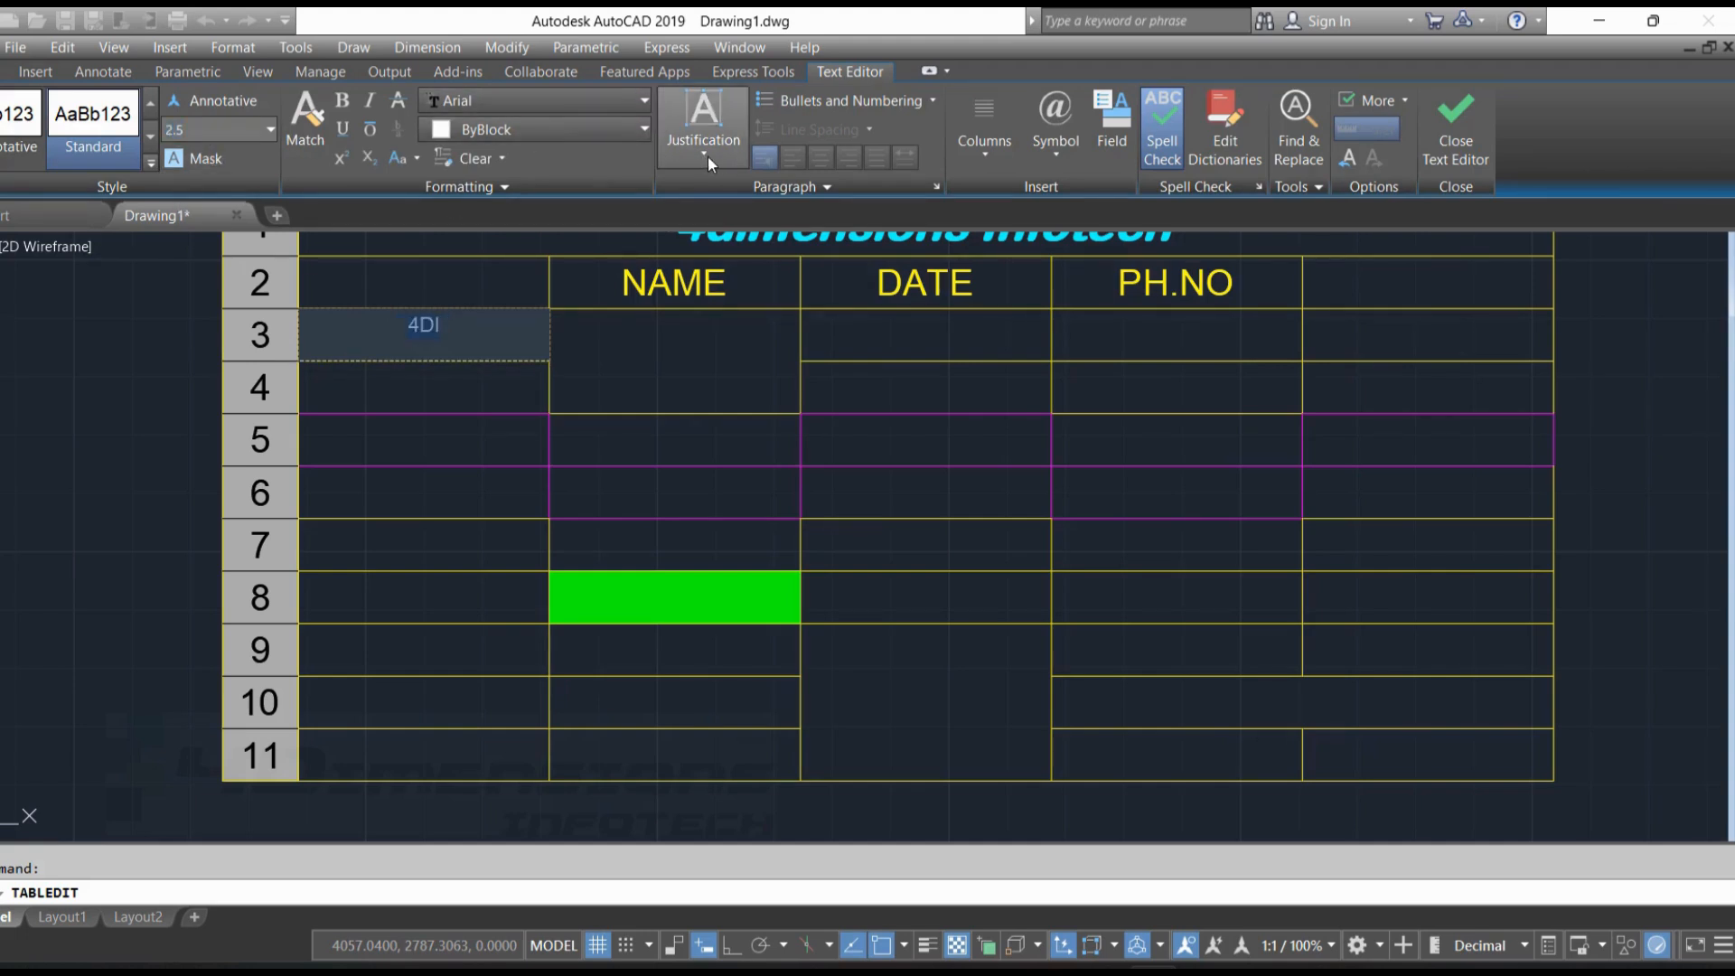
# Justify the "4DI" text Top Left and set its height to 1.5
pyautogui.click(703, 154)
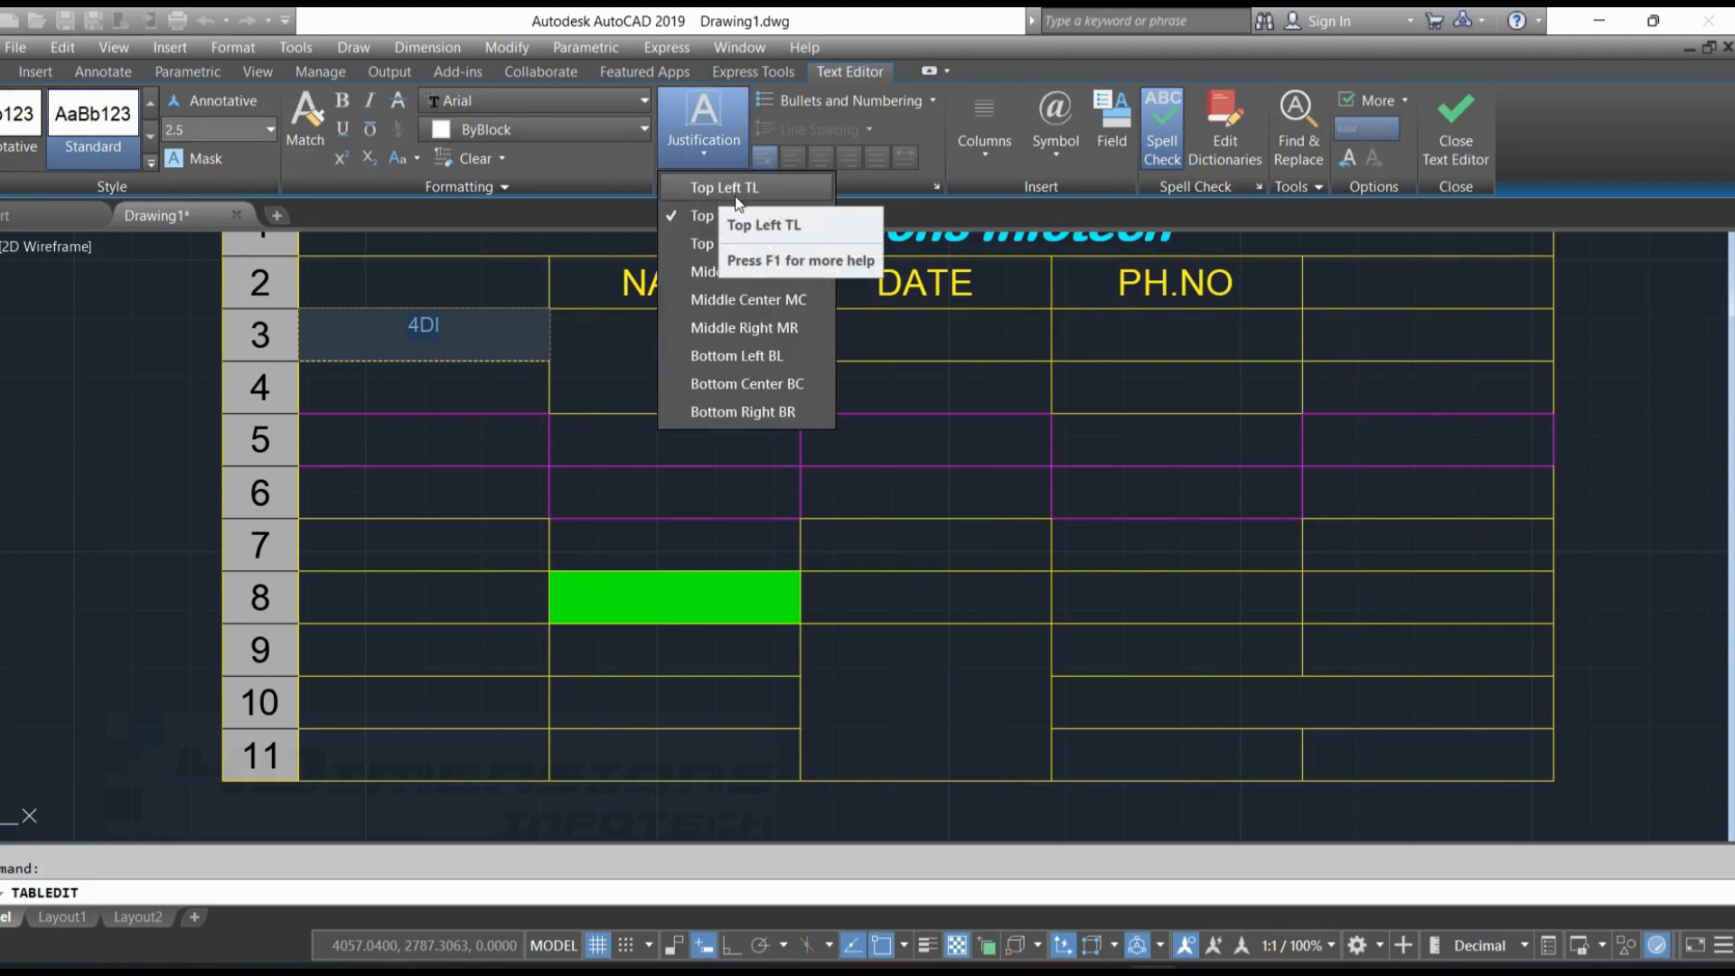
pyautogui.click(730, 188)
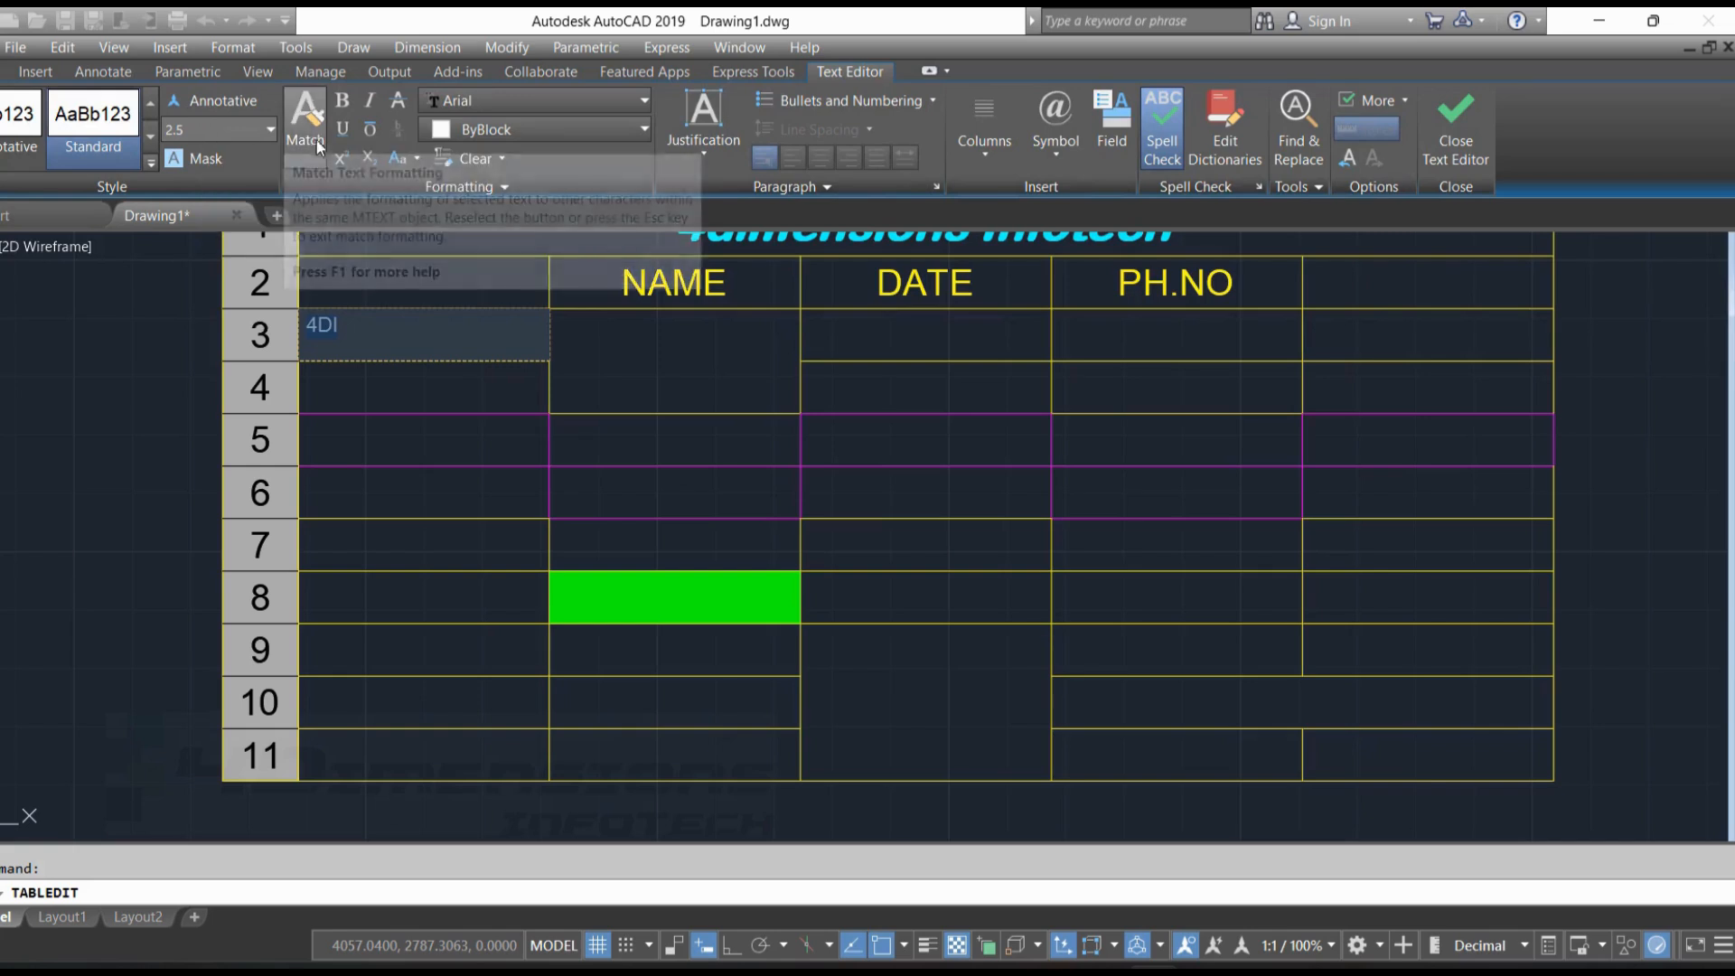
pyautogui.click(231, 131)
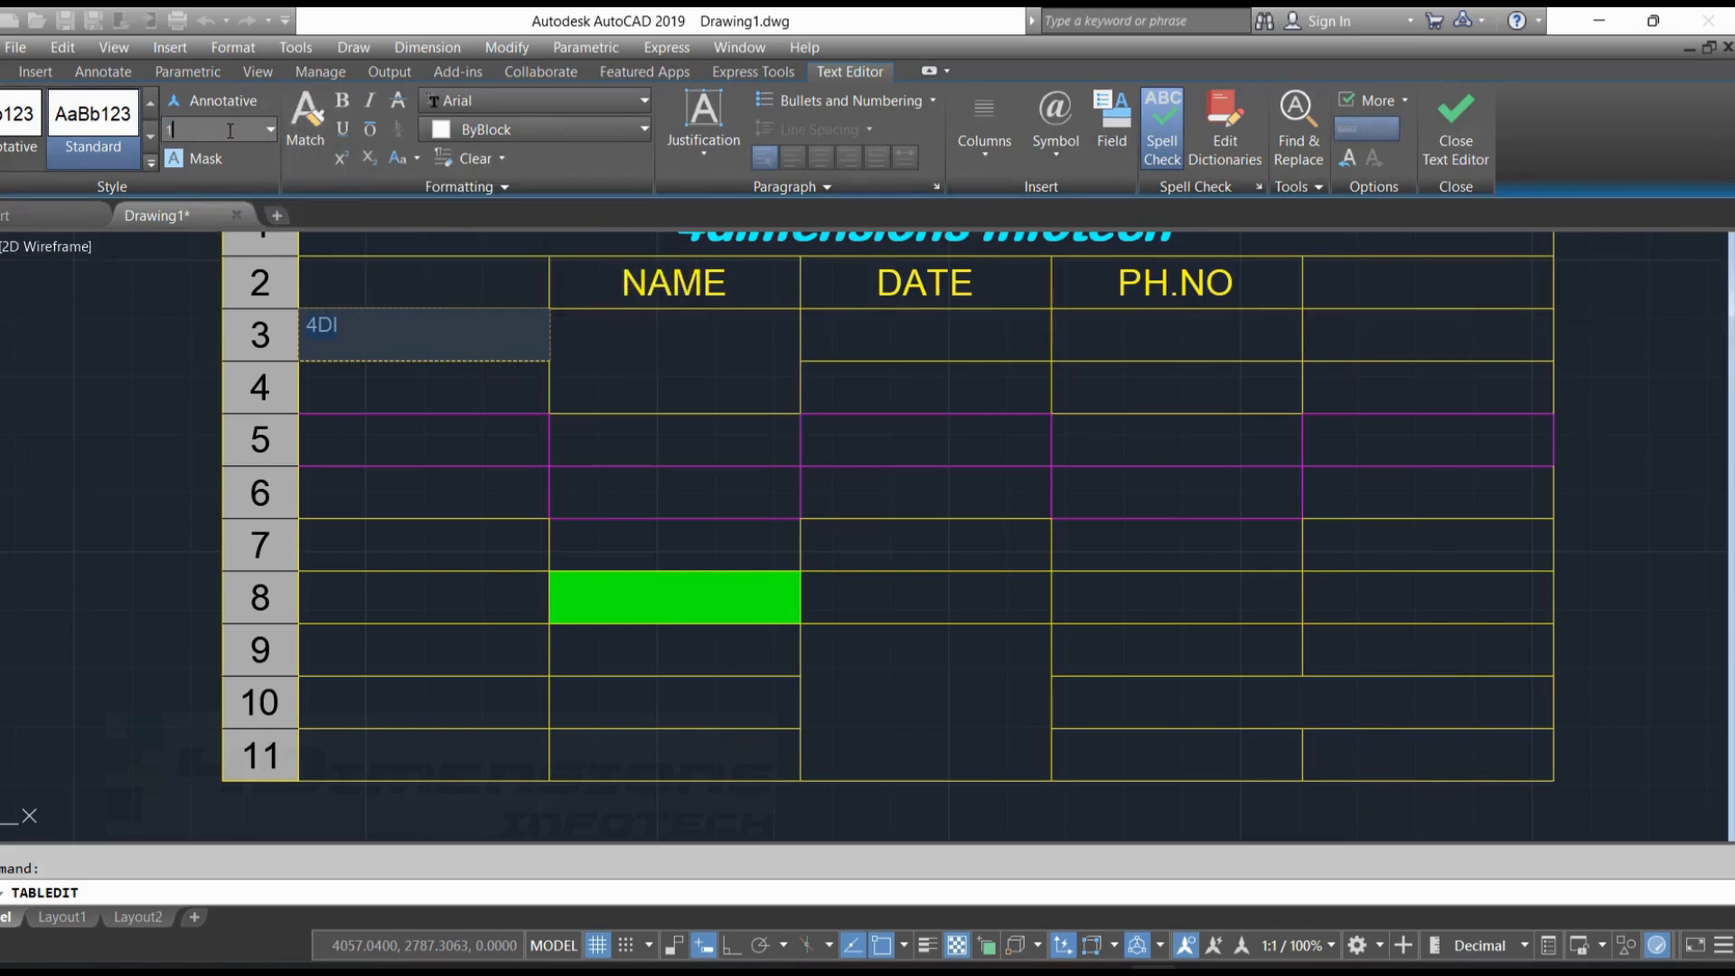
pyautogui.scroll(4, 330, 309)
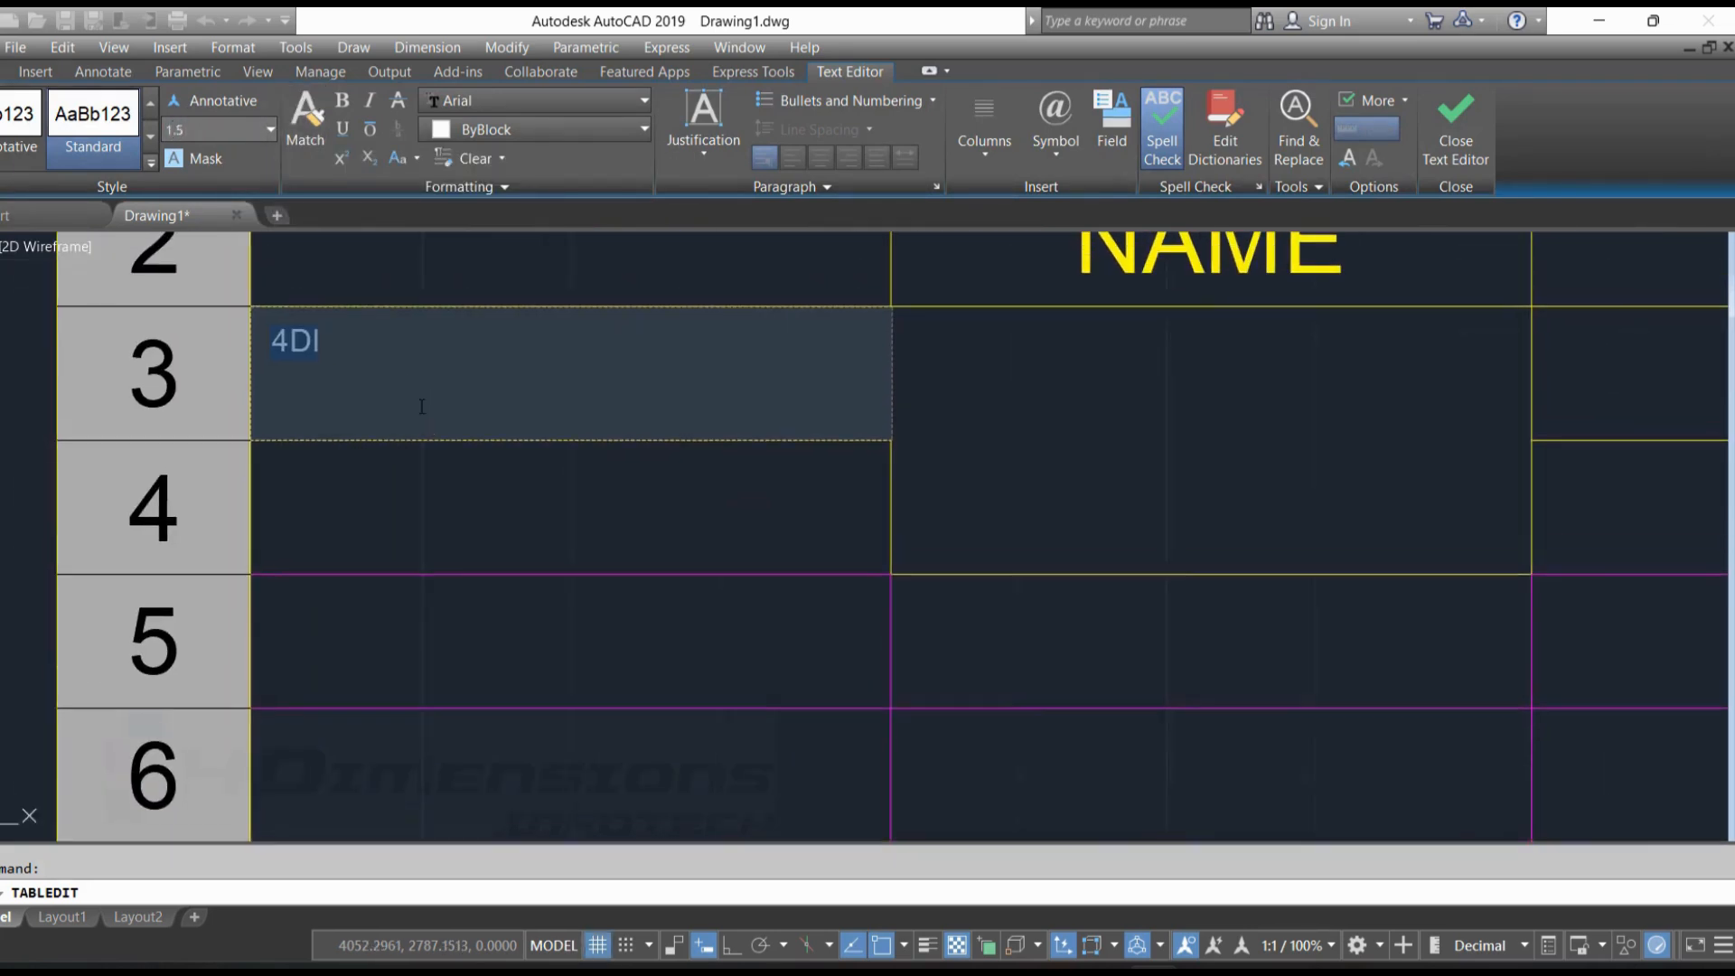
# Try the Top Center and Top Right justifications on the text in cell A3
pyautogui.click(704, 144)
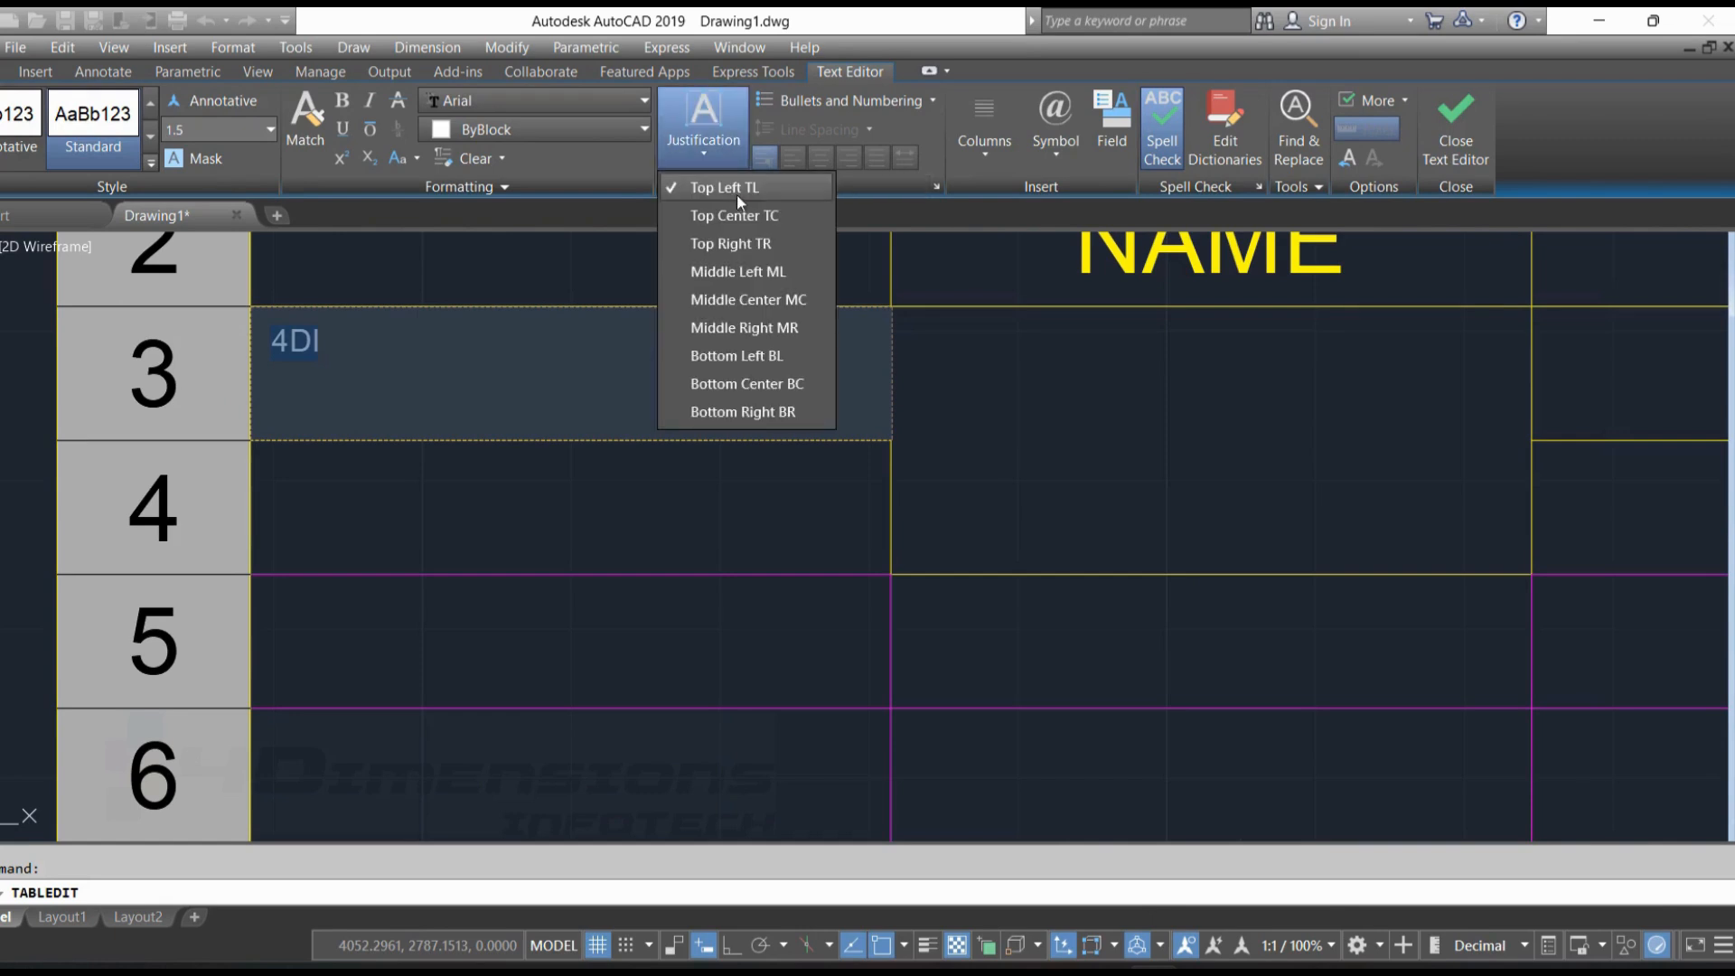
pyautogui.click(736, 214)
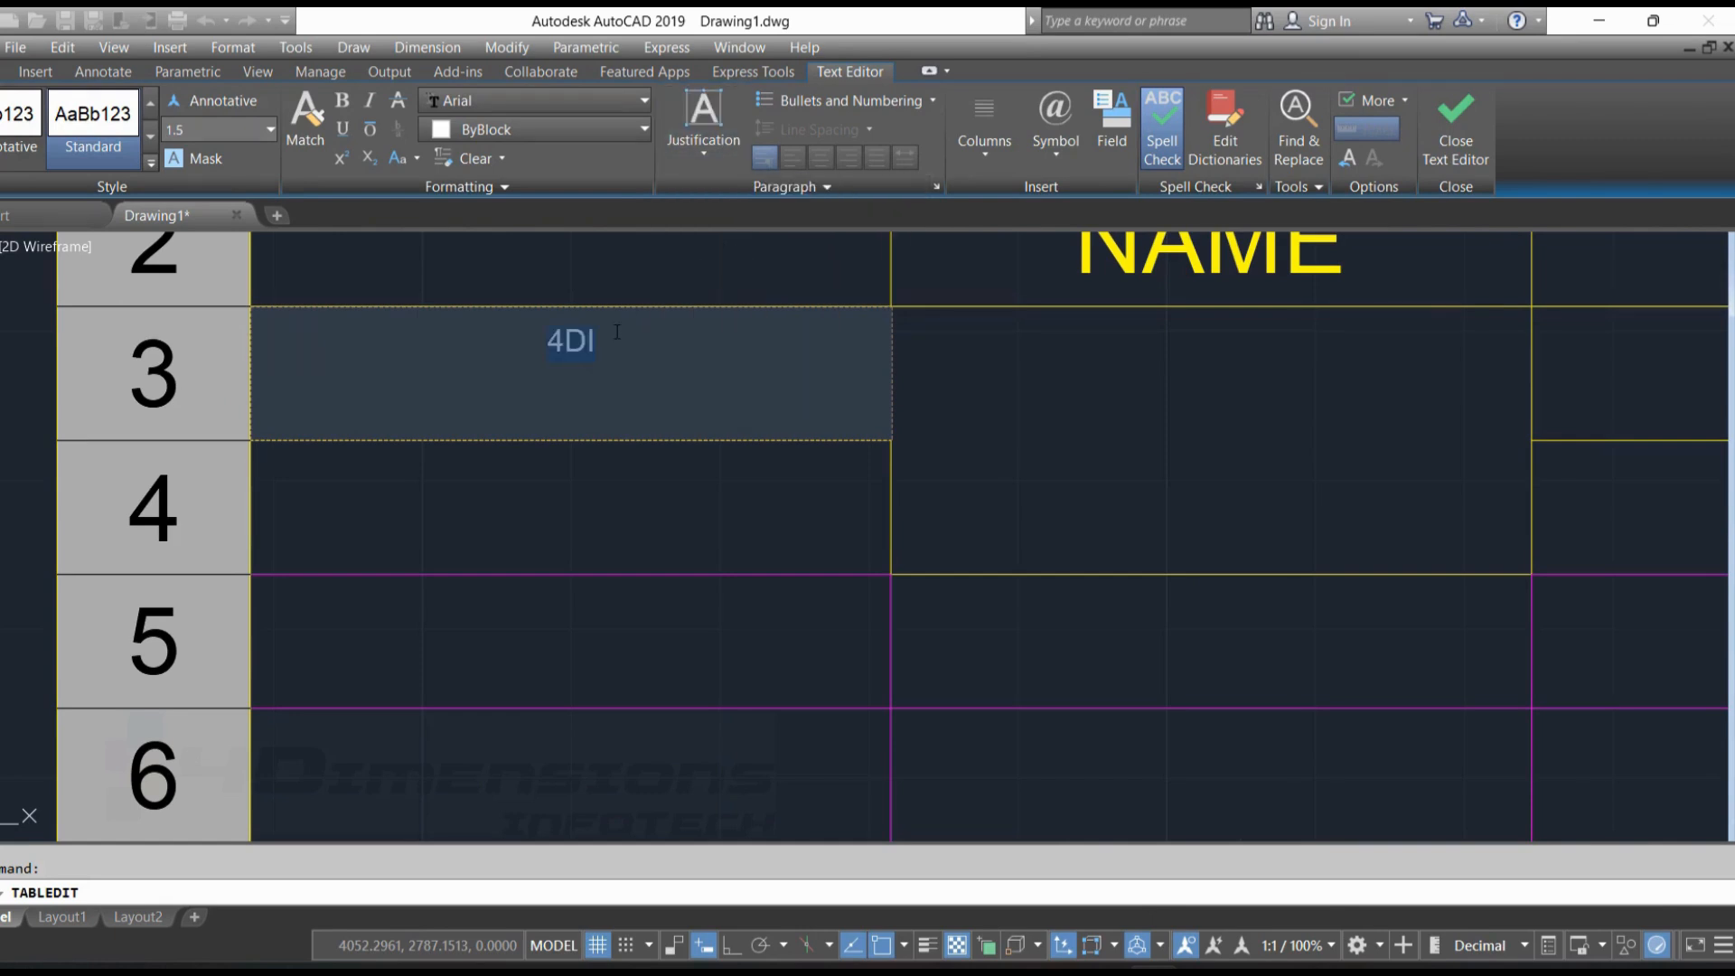
pyautogui.click(730, 155)
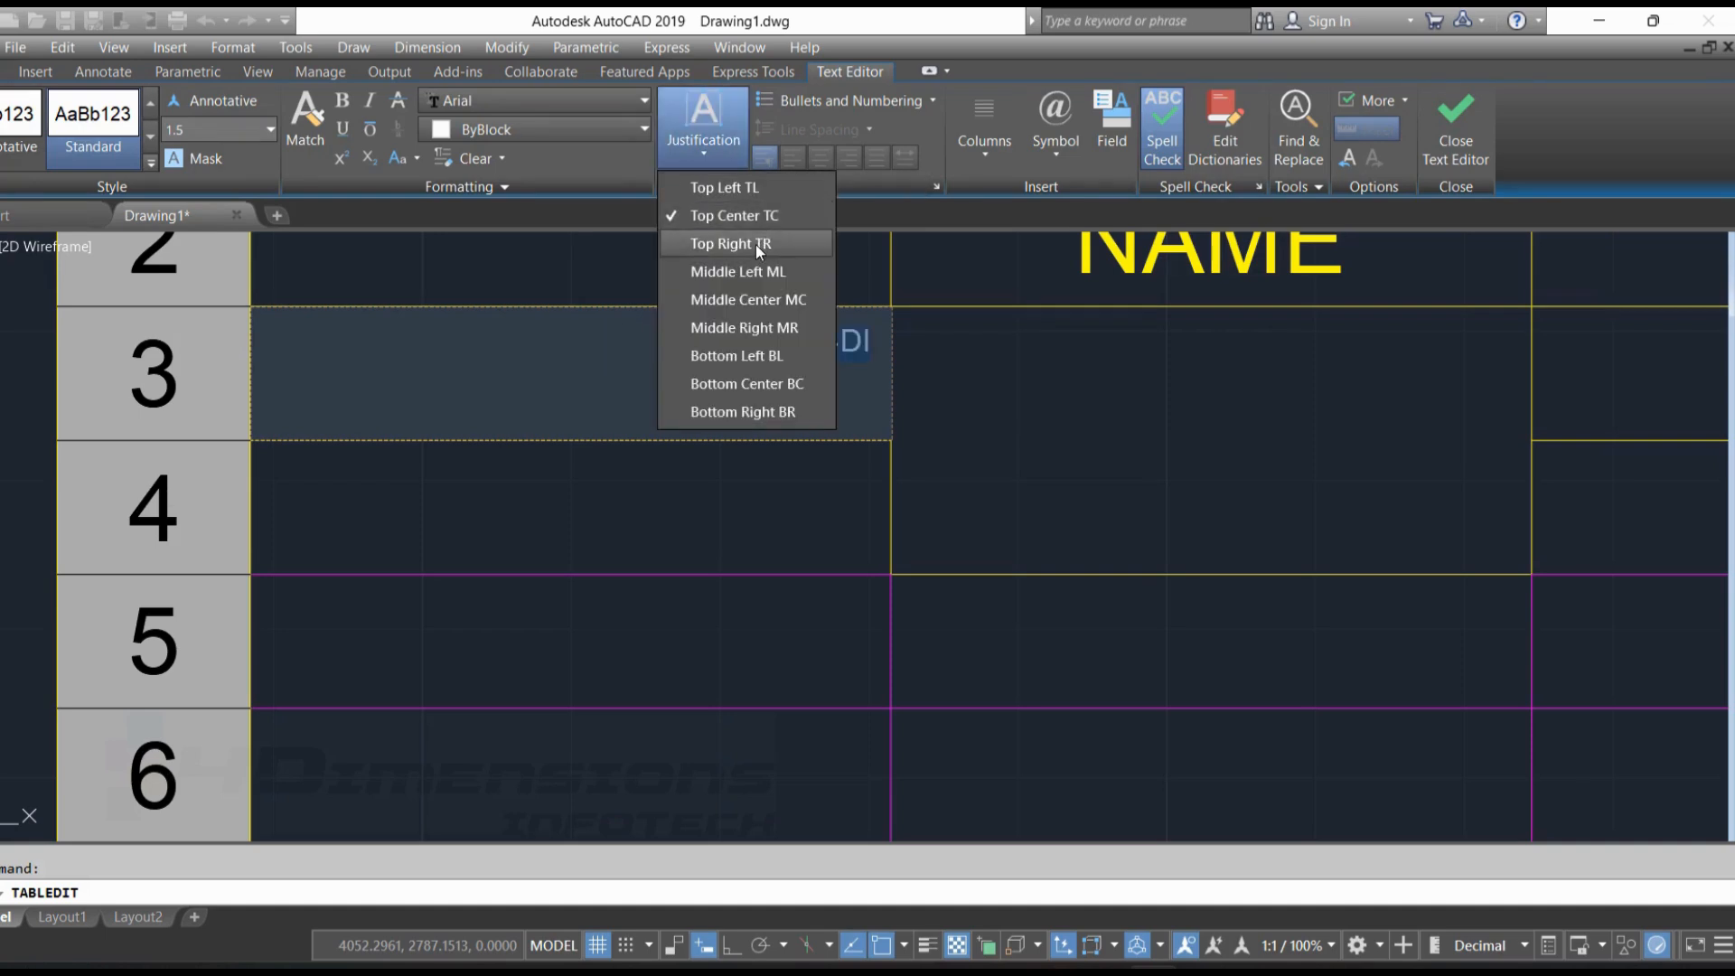
pyautogui.click(756, 245)
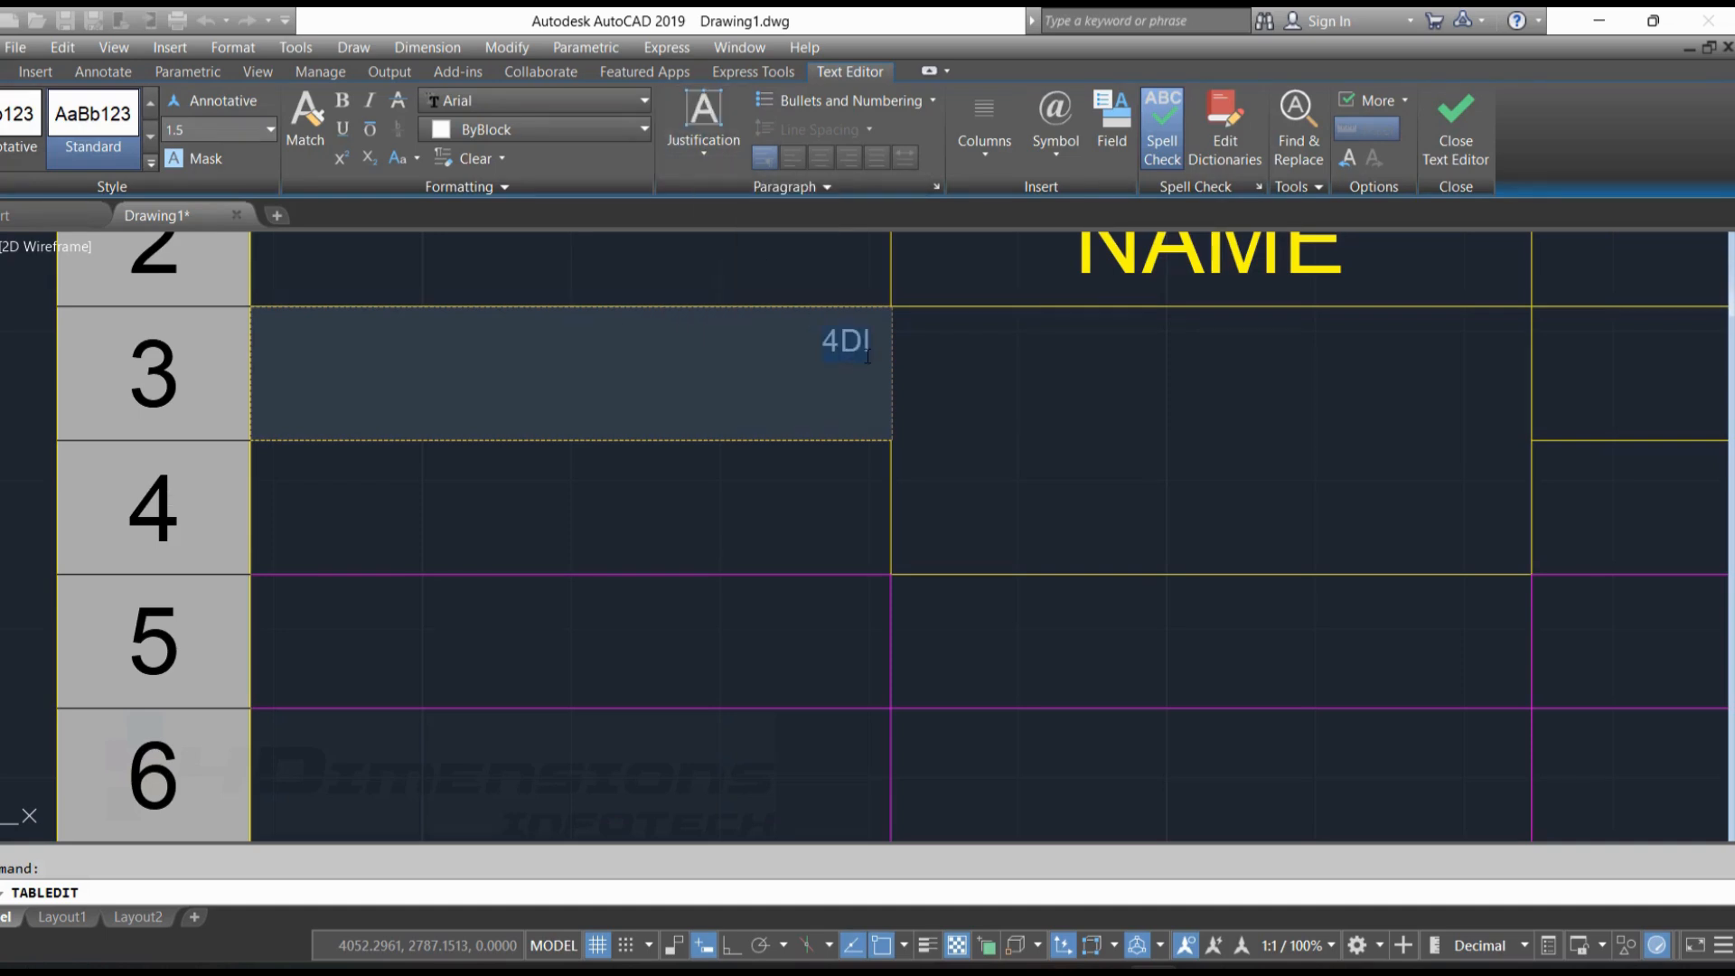
# Try the Middle Left, Middle Center and Middle Right justifications on the text in cell A3
pyautogui.click(707, 155)
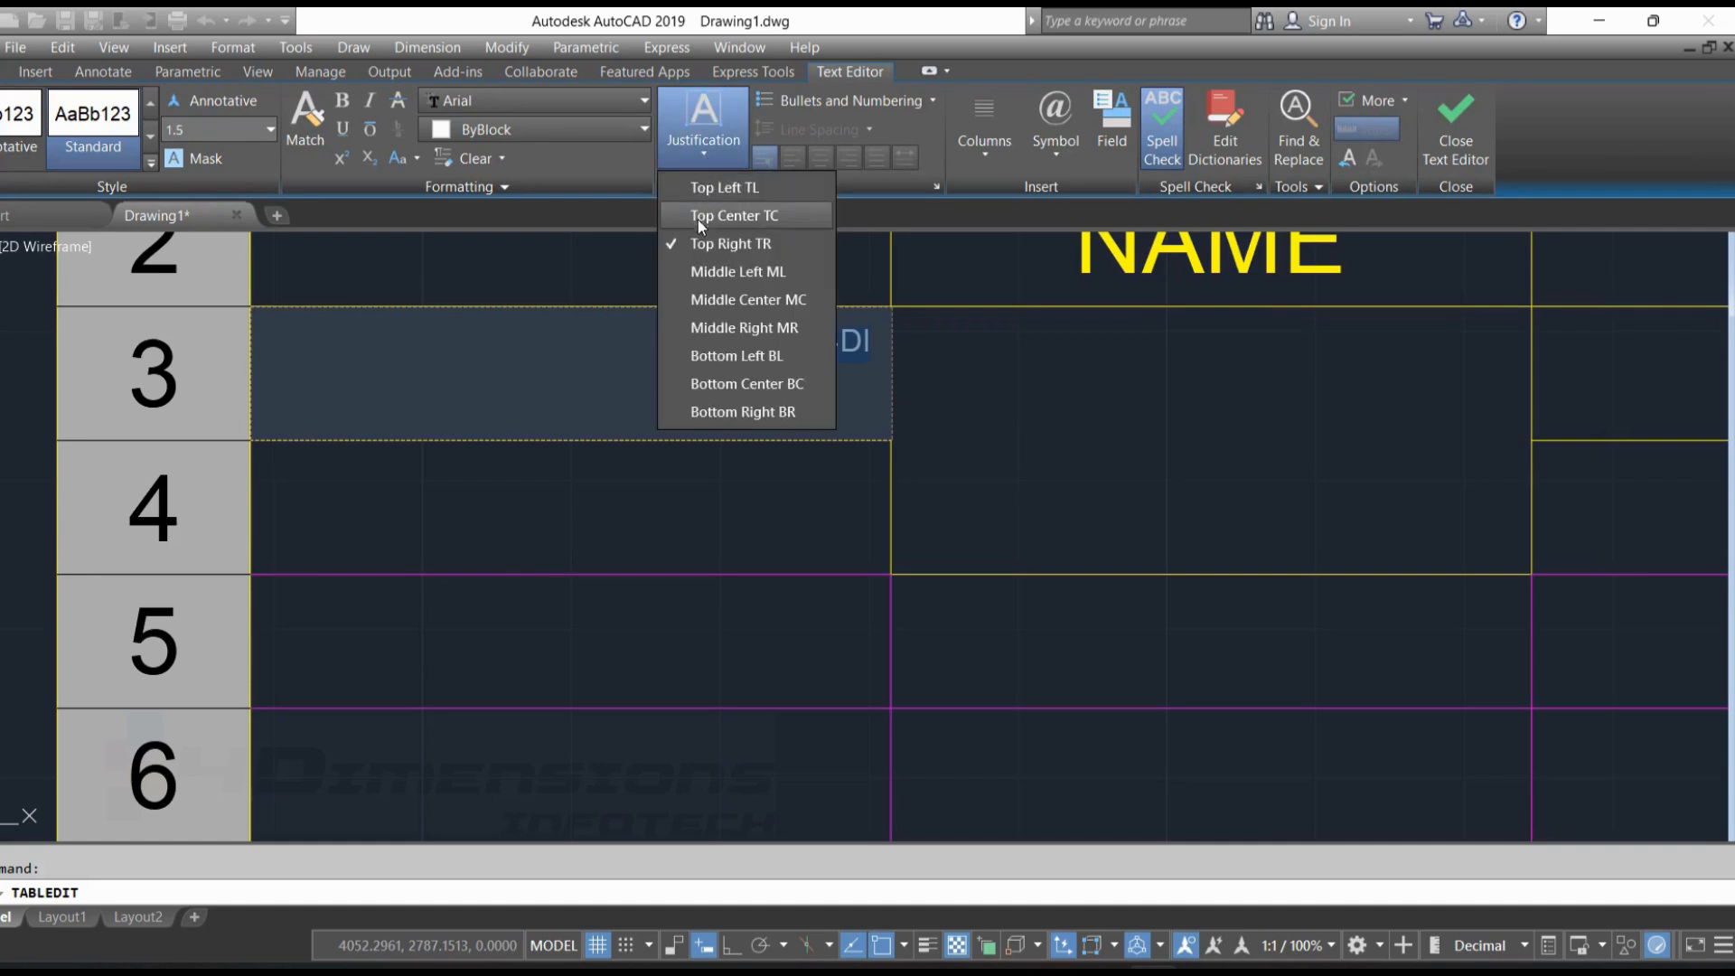
pyautogui.click(727, 274)
pyautogui.click(709, 161)
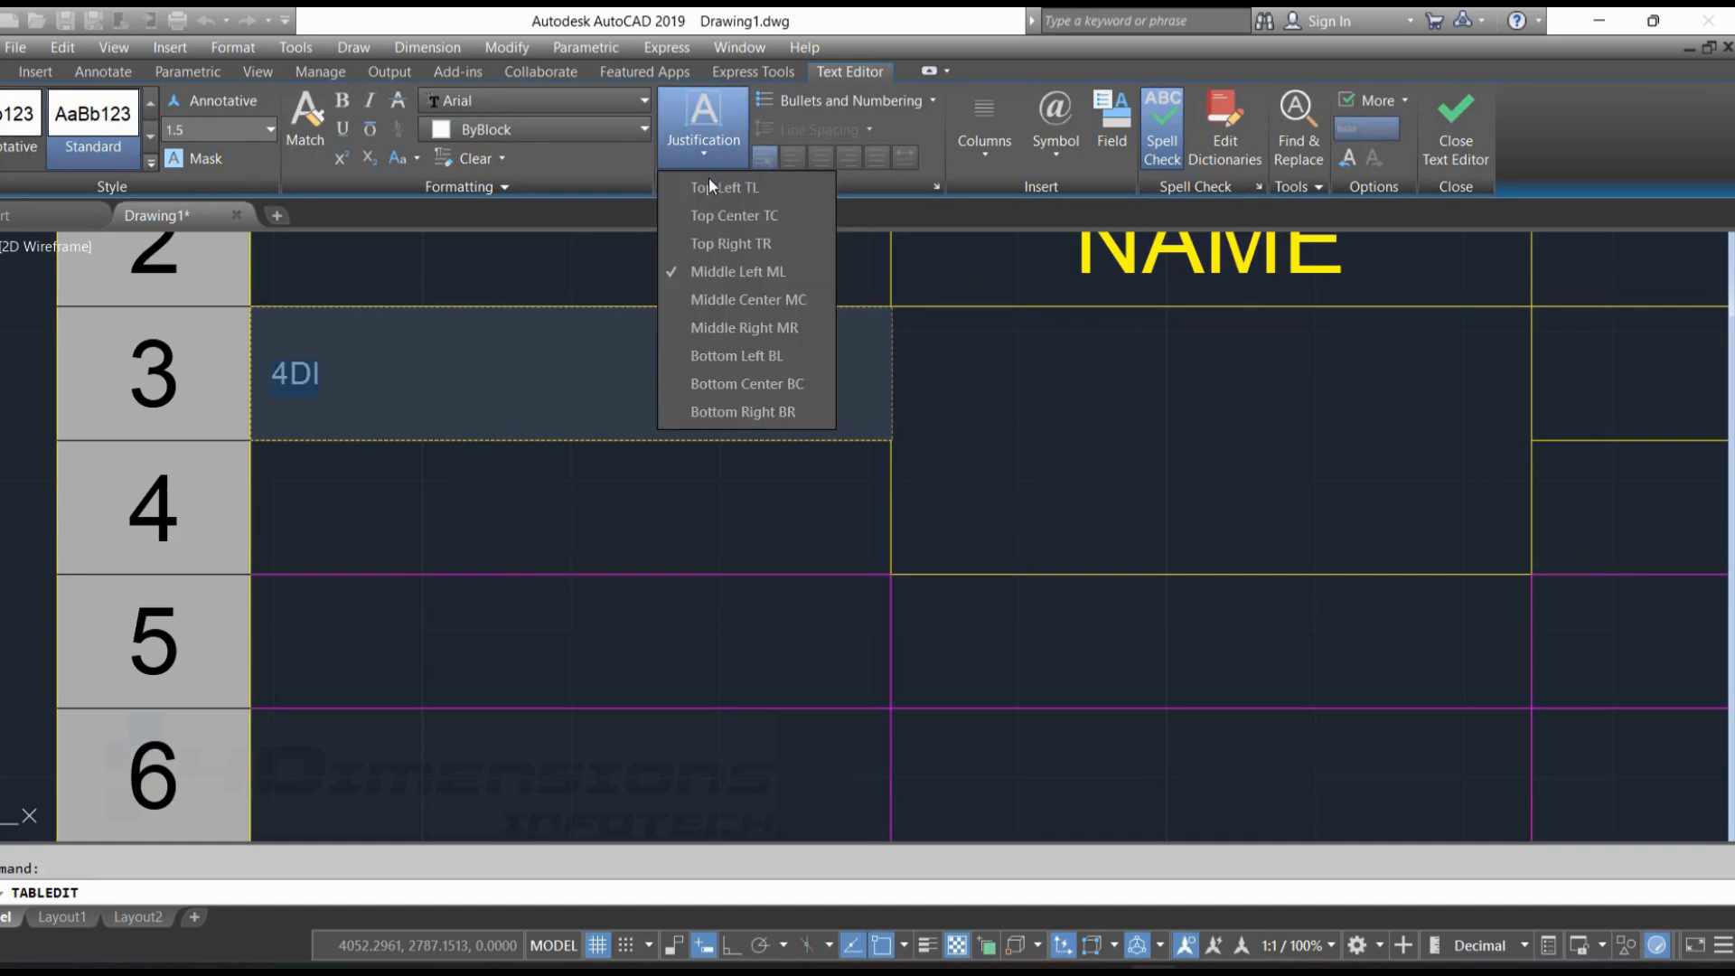
pyautogui.click(729, 298)
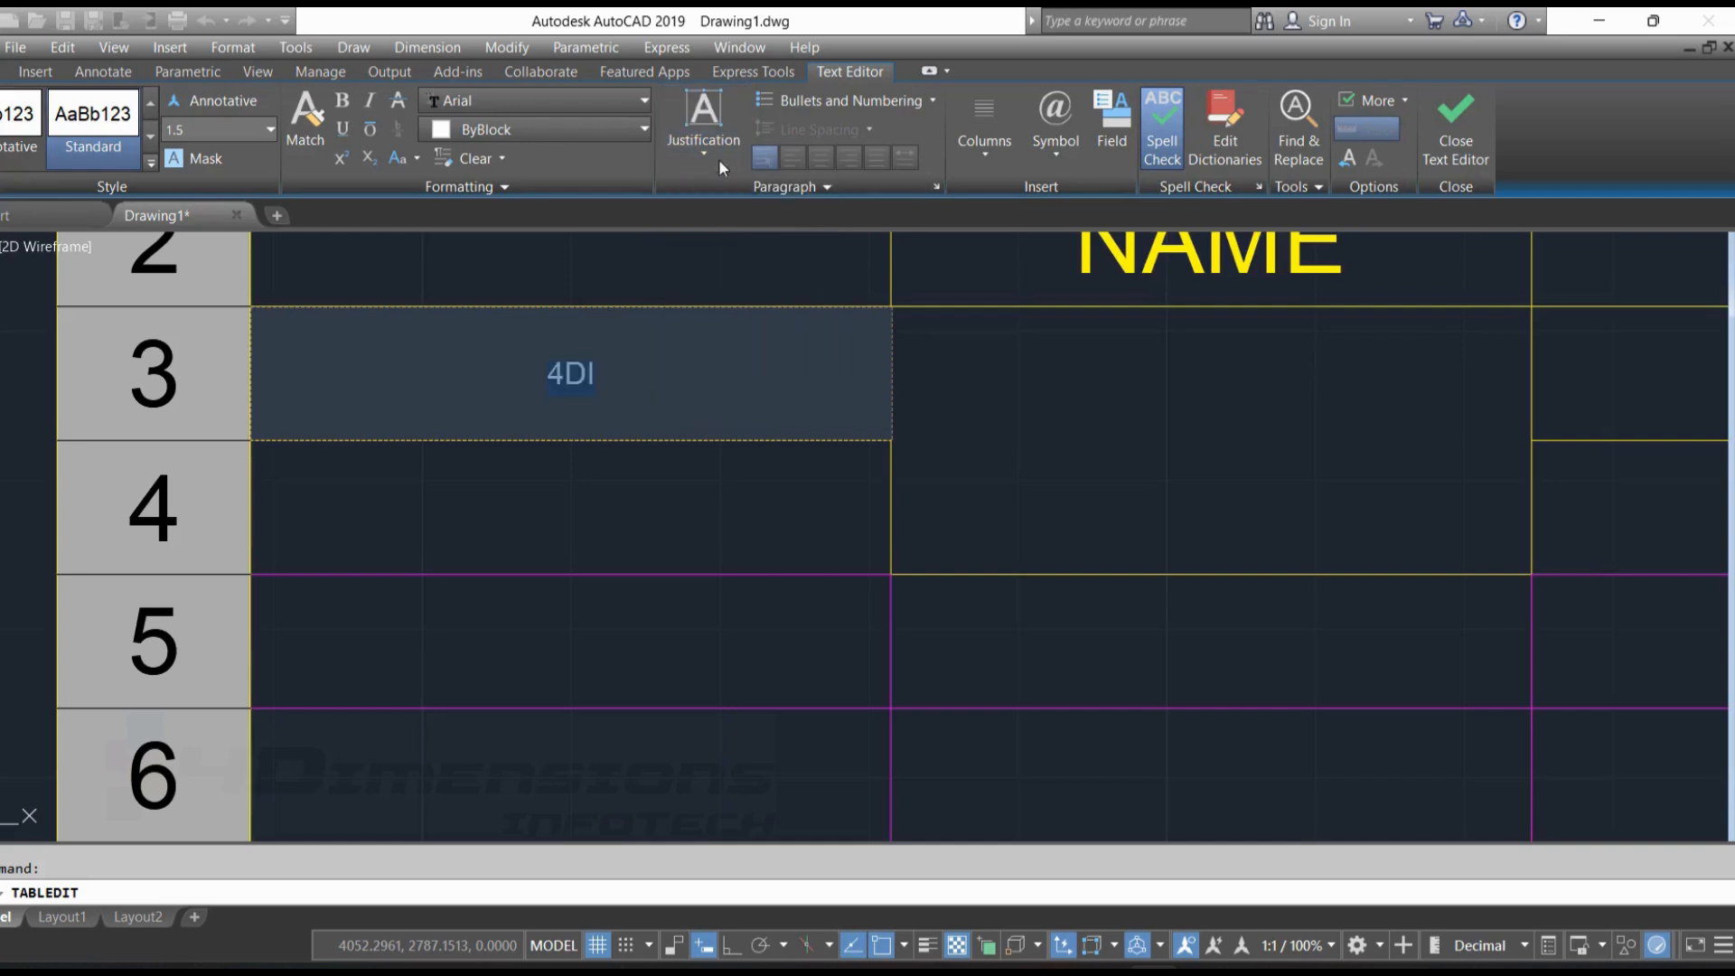
pyautogui.click(719, 159)
pyautogui.click(746, 328)
# Try the Bottom Left, Bottom Center and Bottom Right justifications on the text in cell A3
pyautogui.click(715, 160)
pyautogui.click(735, 355)
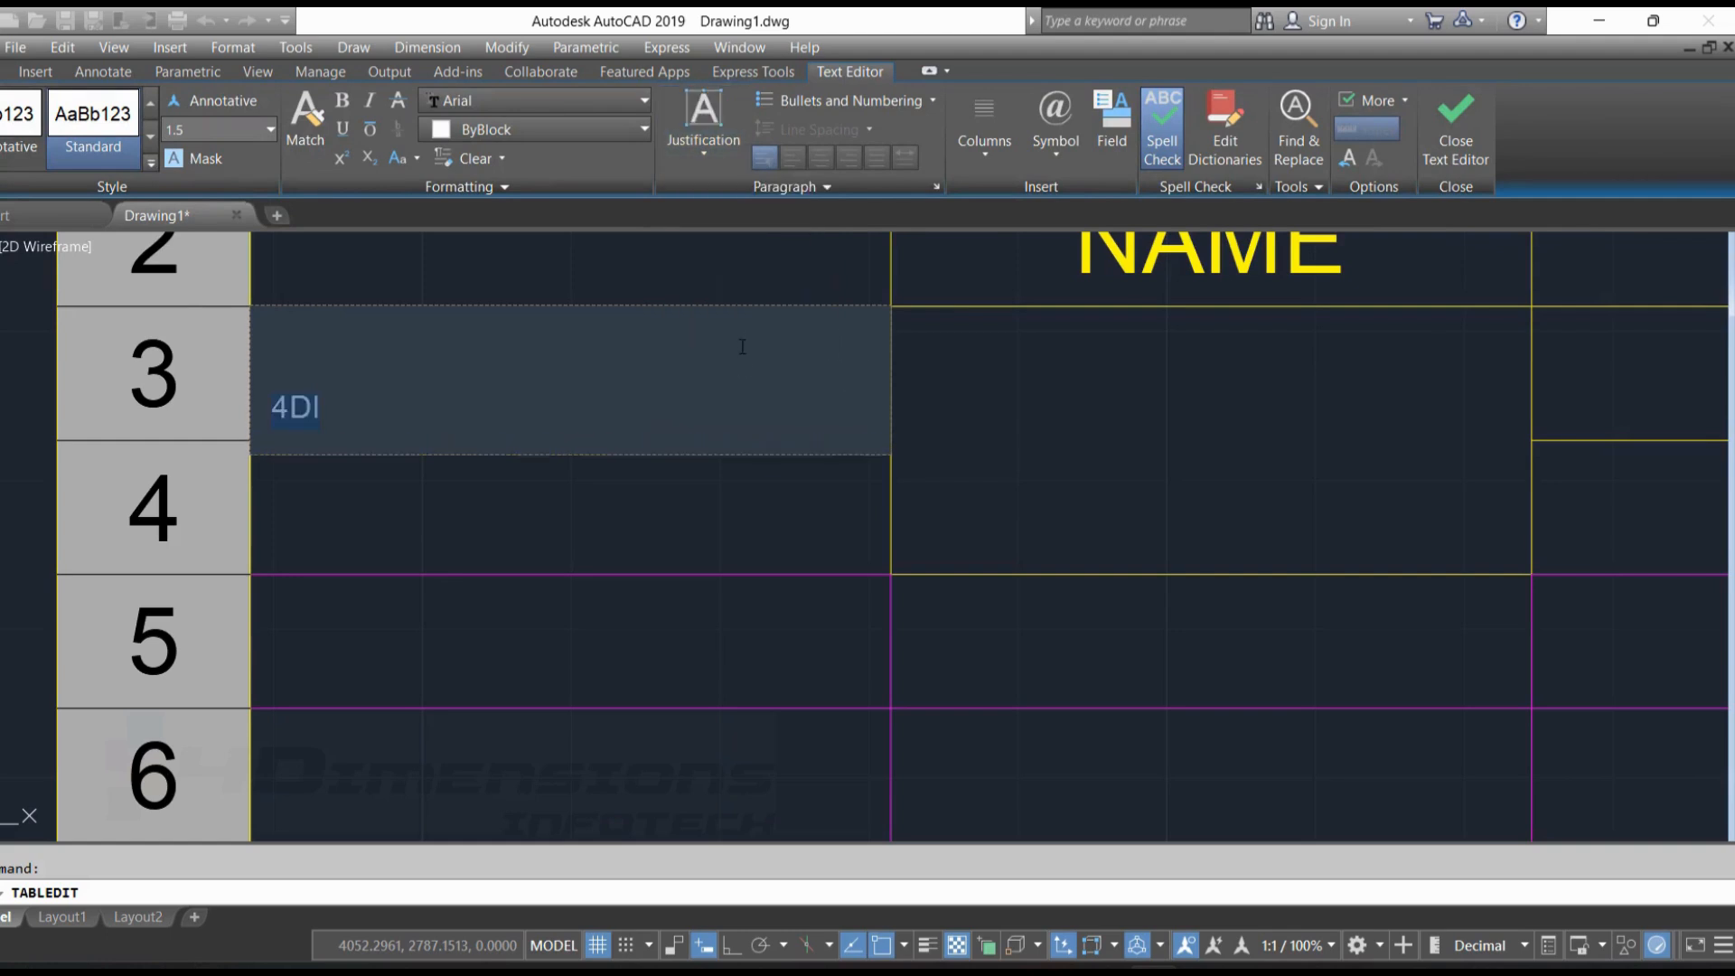
pyautogui.click(708, 160)
pyautogui.click(746, 383)
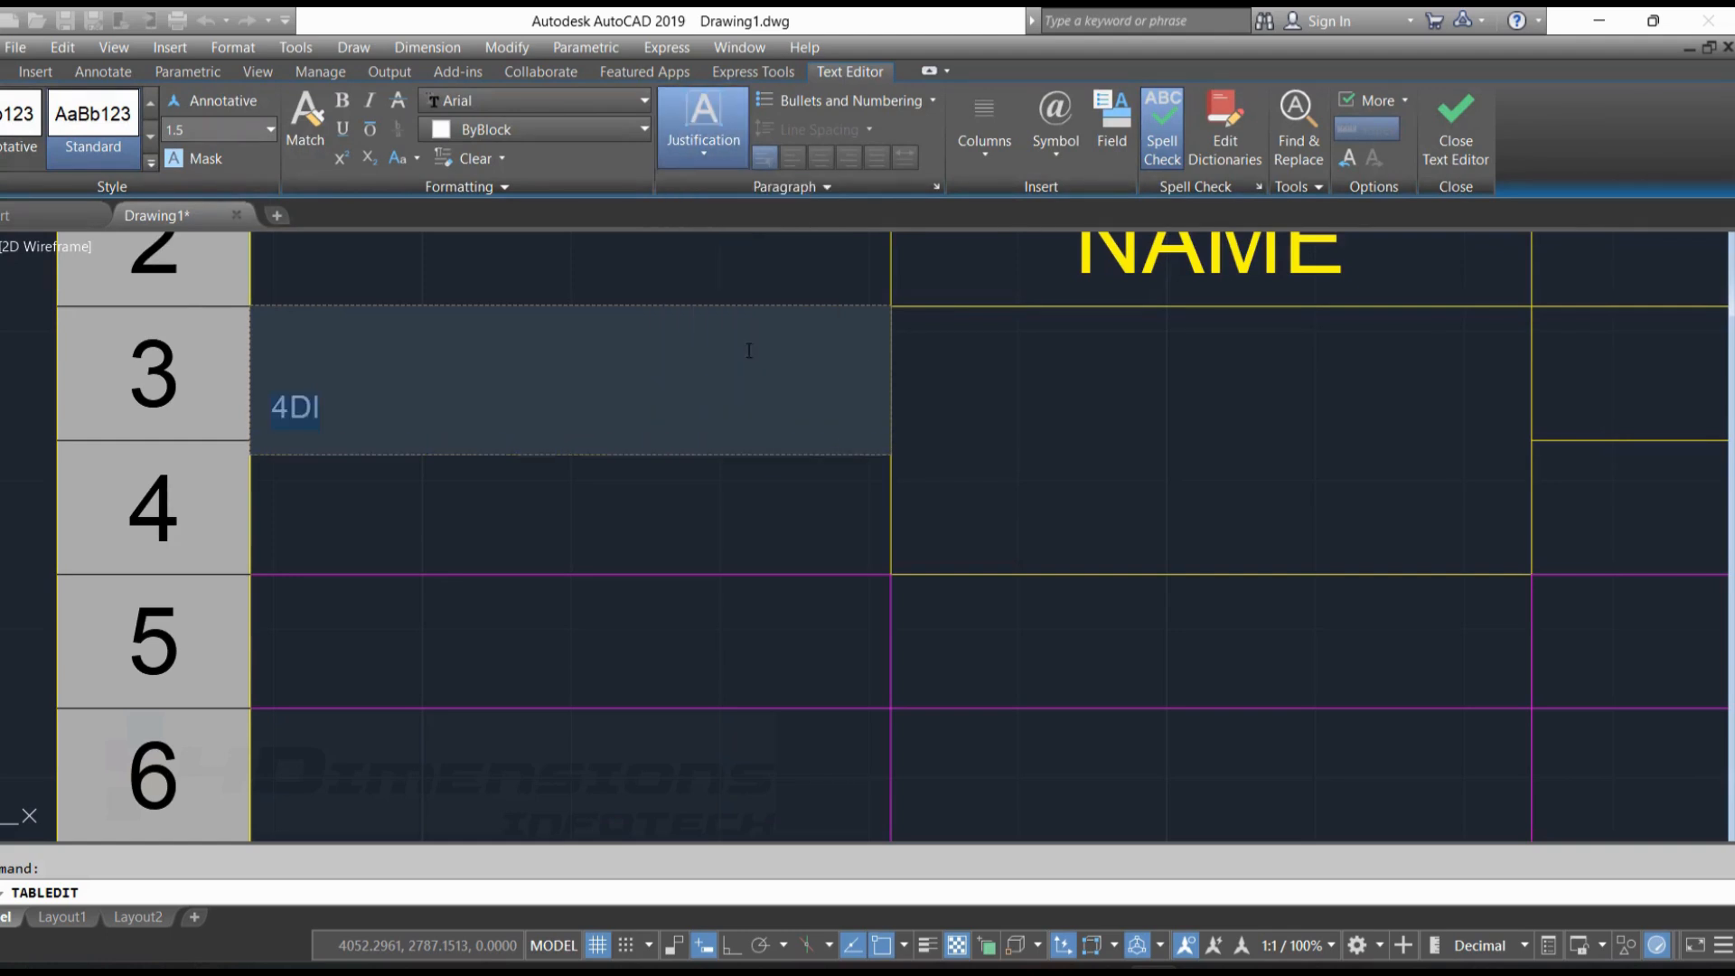
pyautogui.click(706, 150)
pyautogui.click(761, 412)
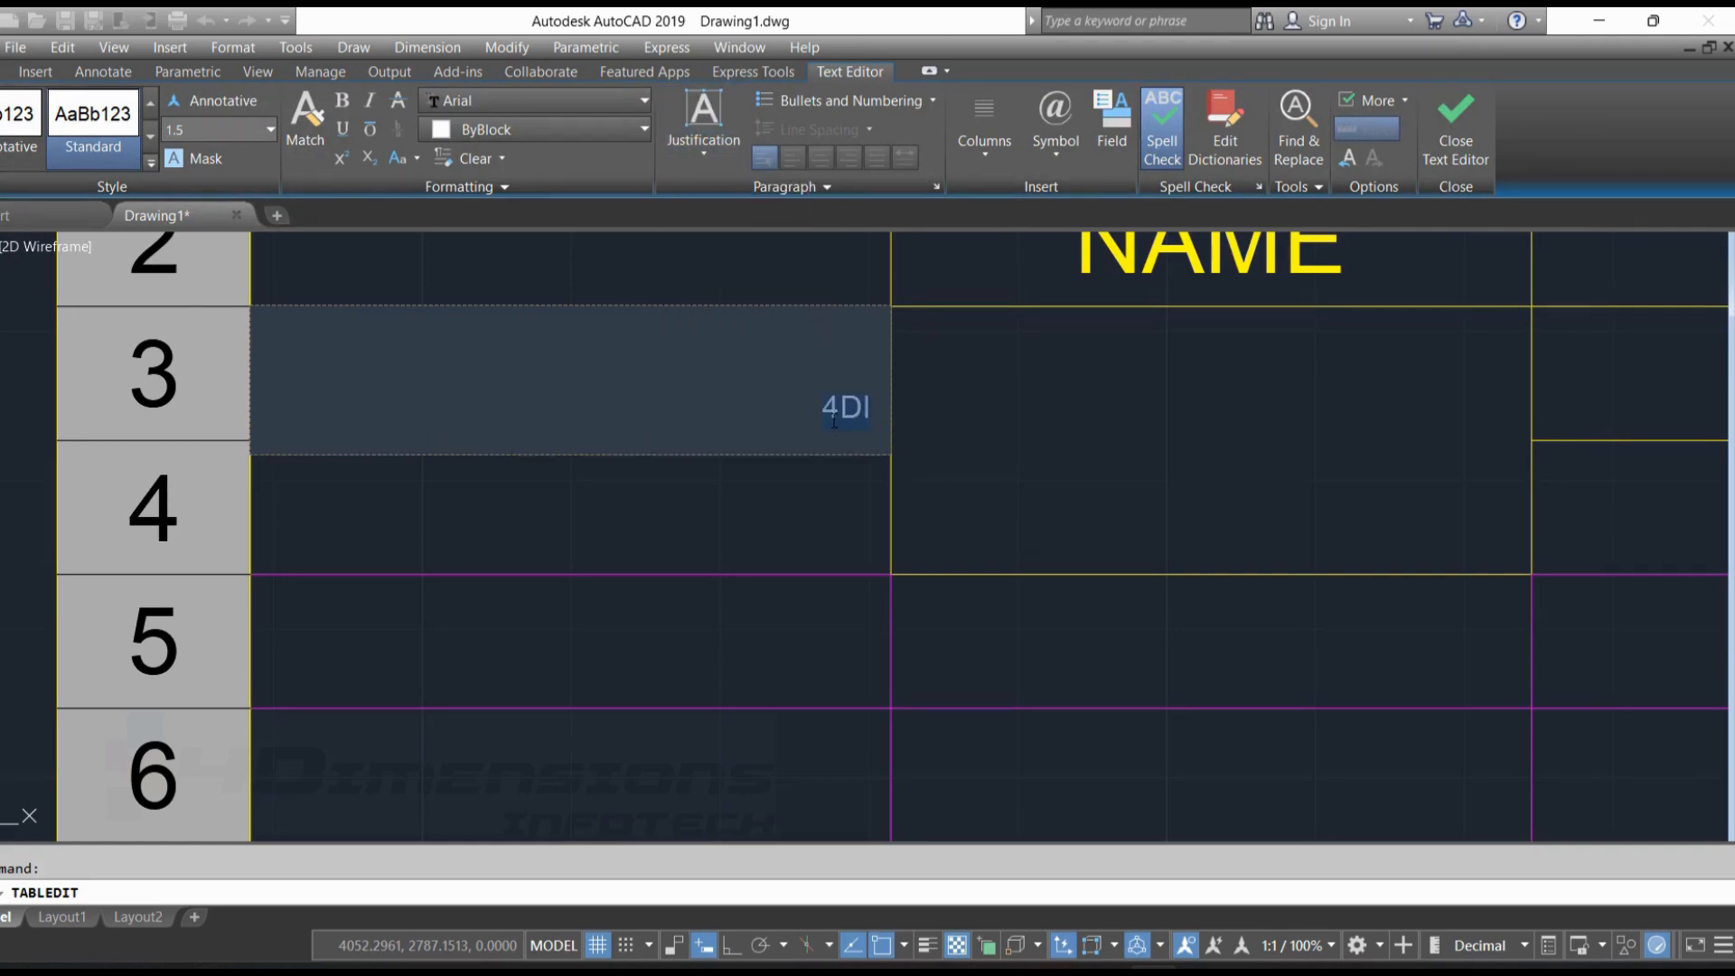
# Justify the "4DI" text Middle Center and append the degree (°) and almost equal (≈) symbols to it
pyautogui.click(707, 159)
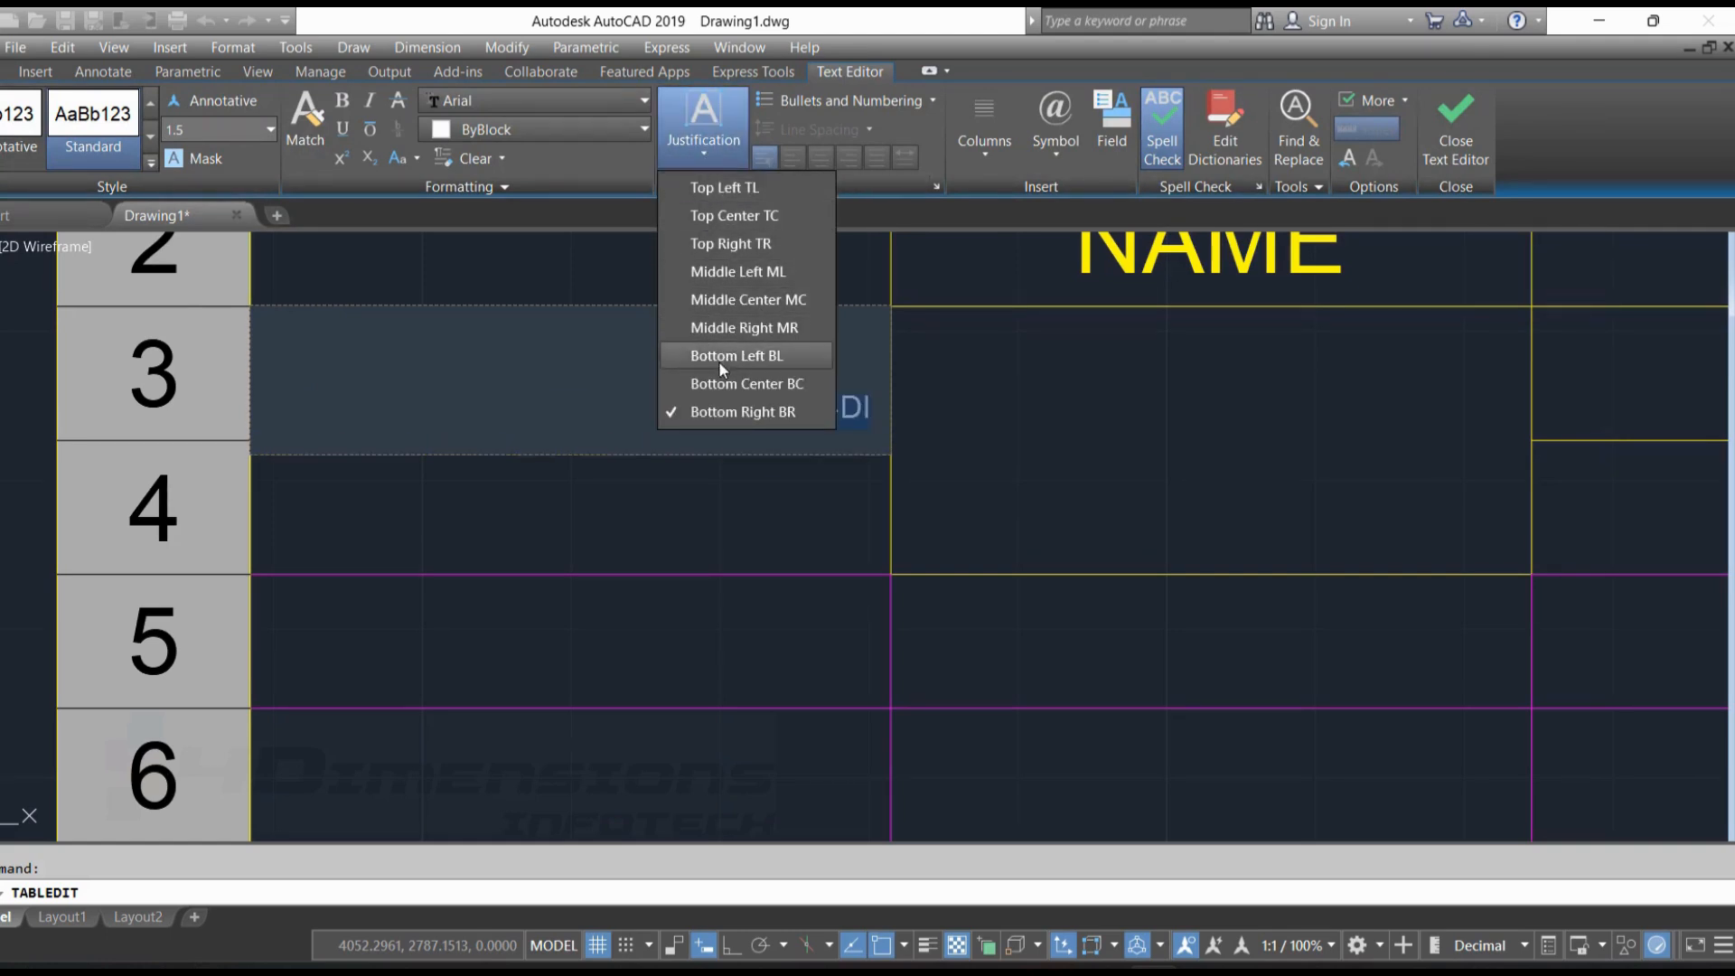
pyautogui.click(740, 293)
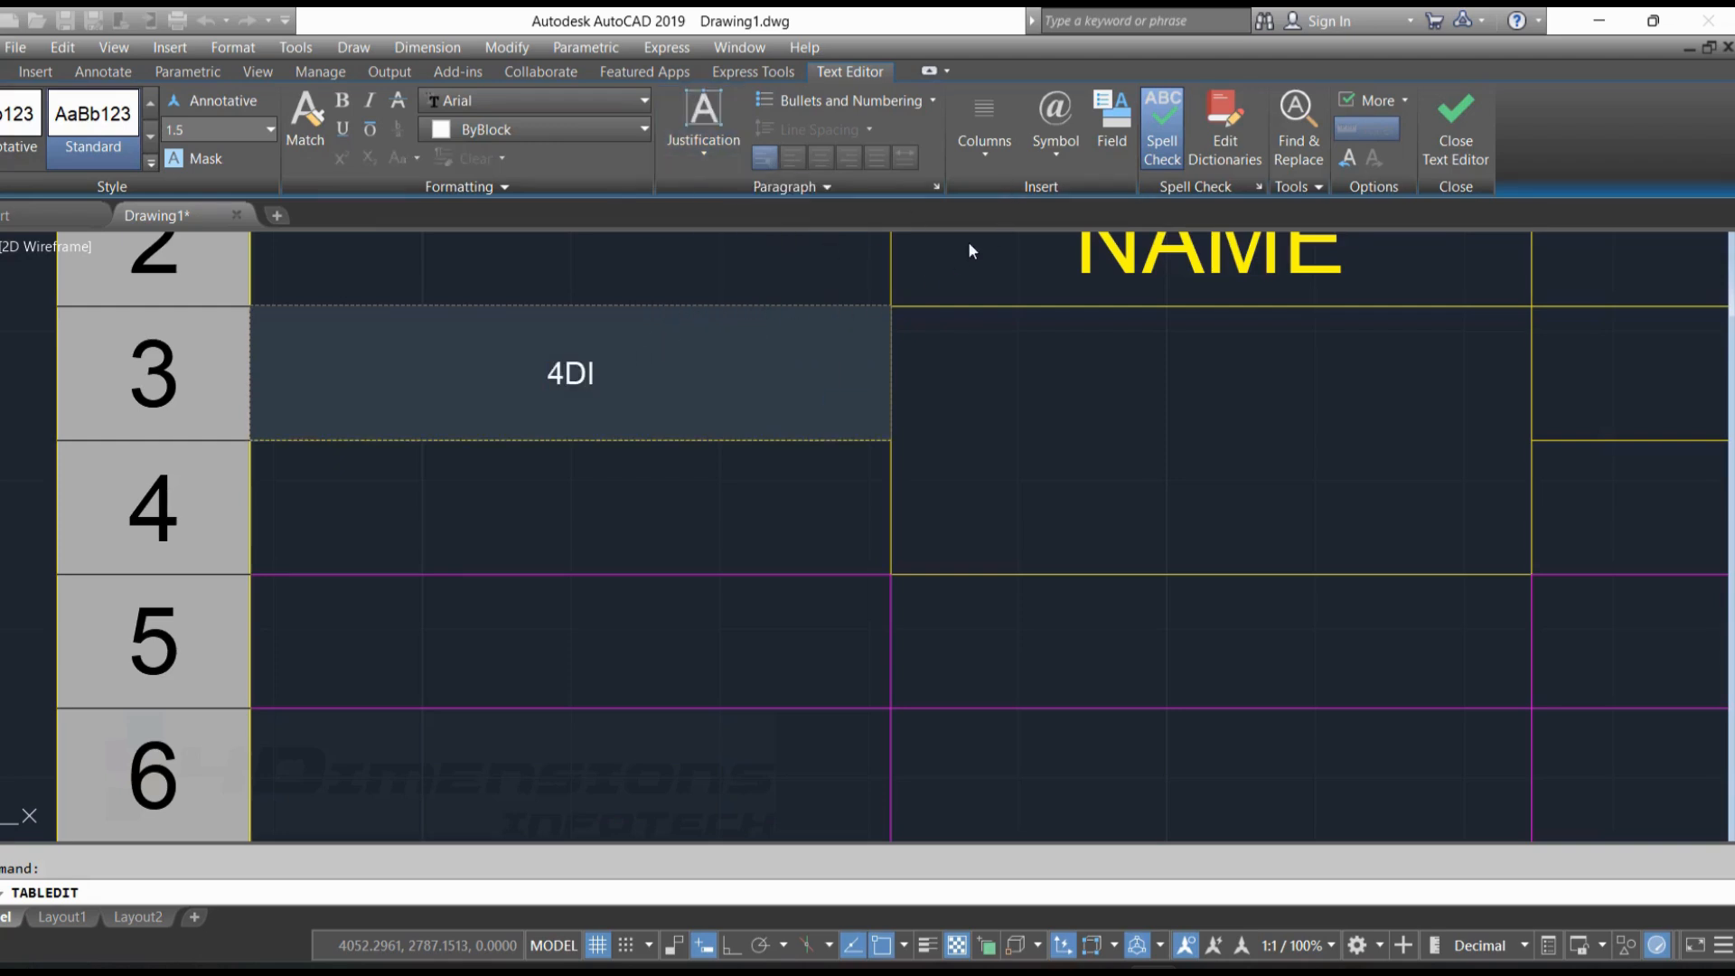
pyautogui.click(1072, 160)
pyautogui.click(1097, 188)
pyautogui.click(1065, 176)
pyautogui.click(1086, 287)
pyautogui.click(1456, 145)
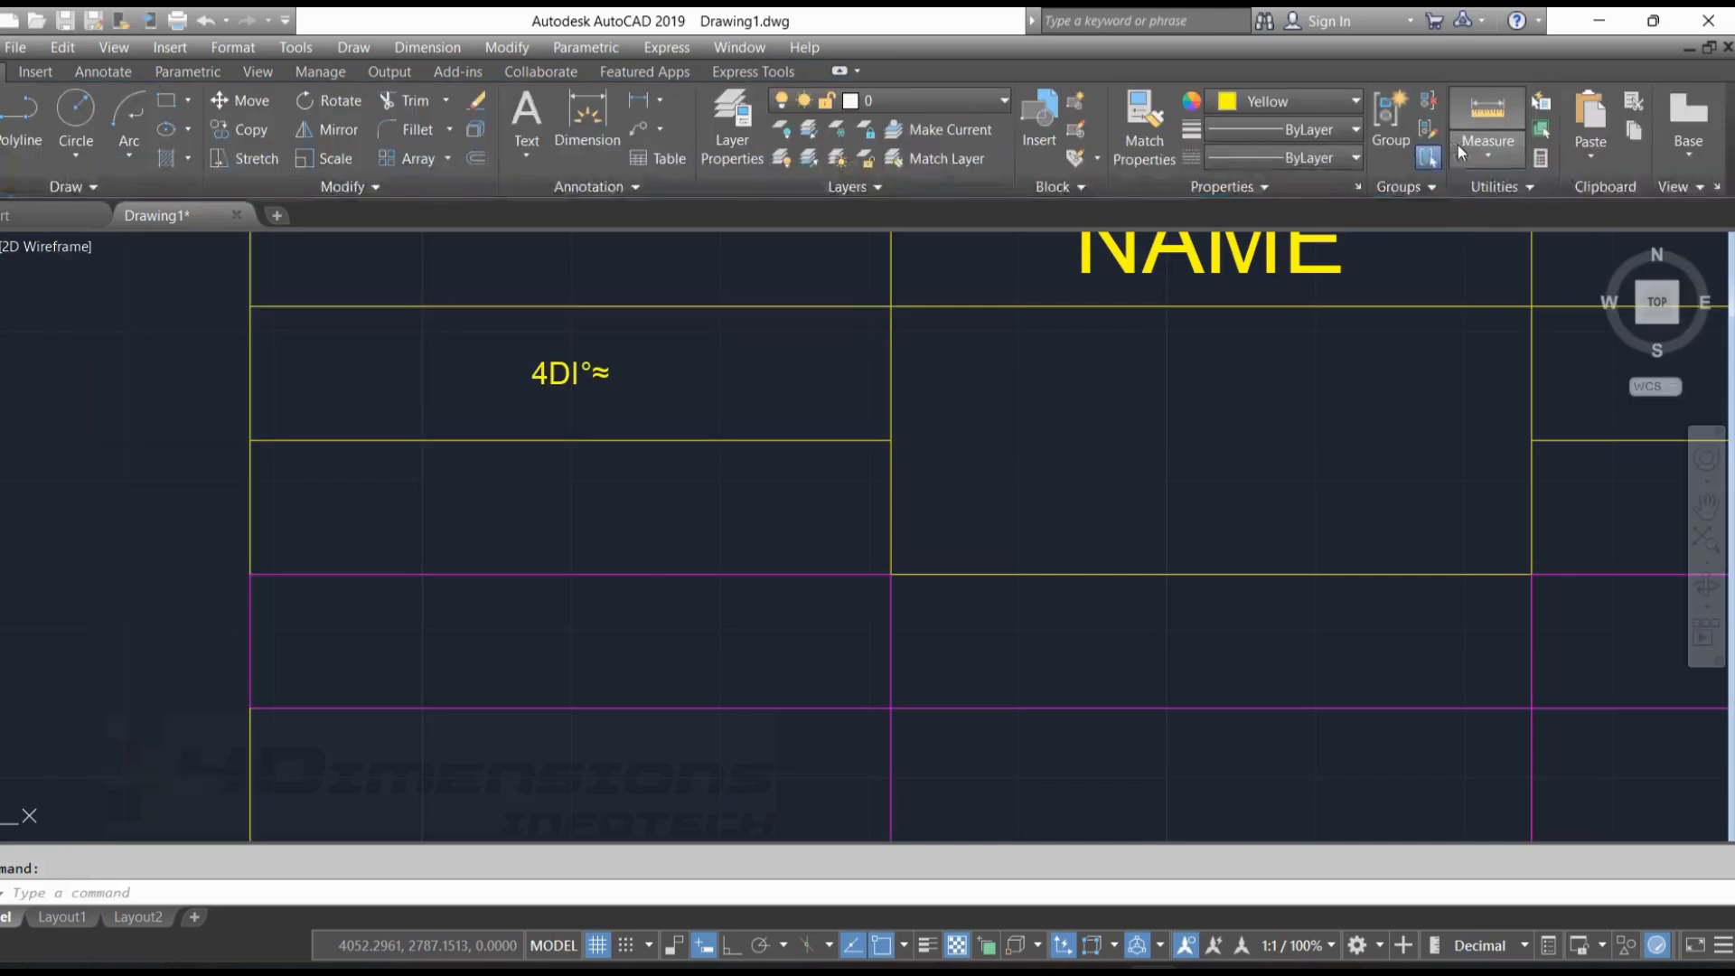
pyautogui.scroll(-6, 798, 493)
pyautogui.moveTo(981, 467); pyautogui.dragTo(457, 419, button='middle')
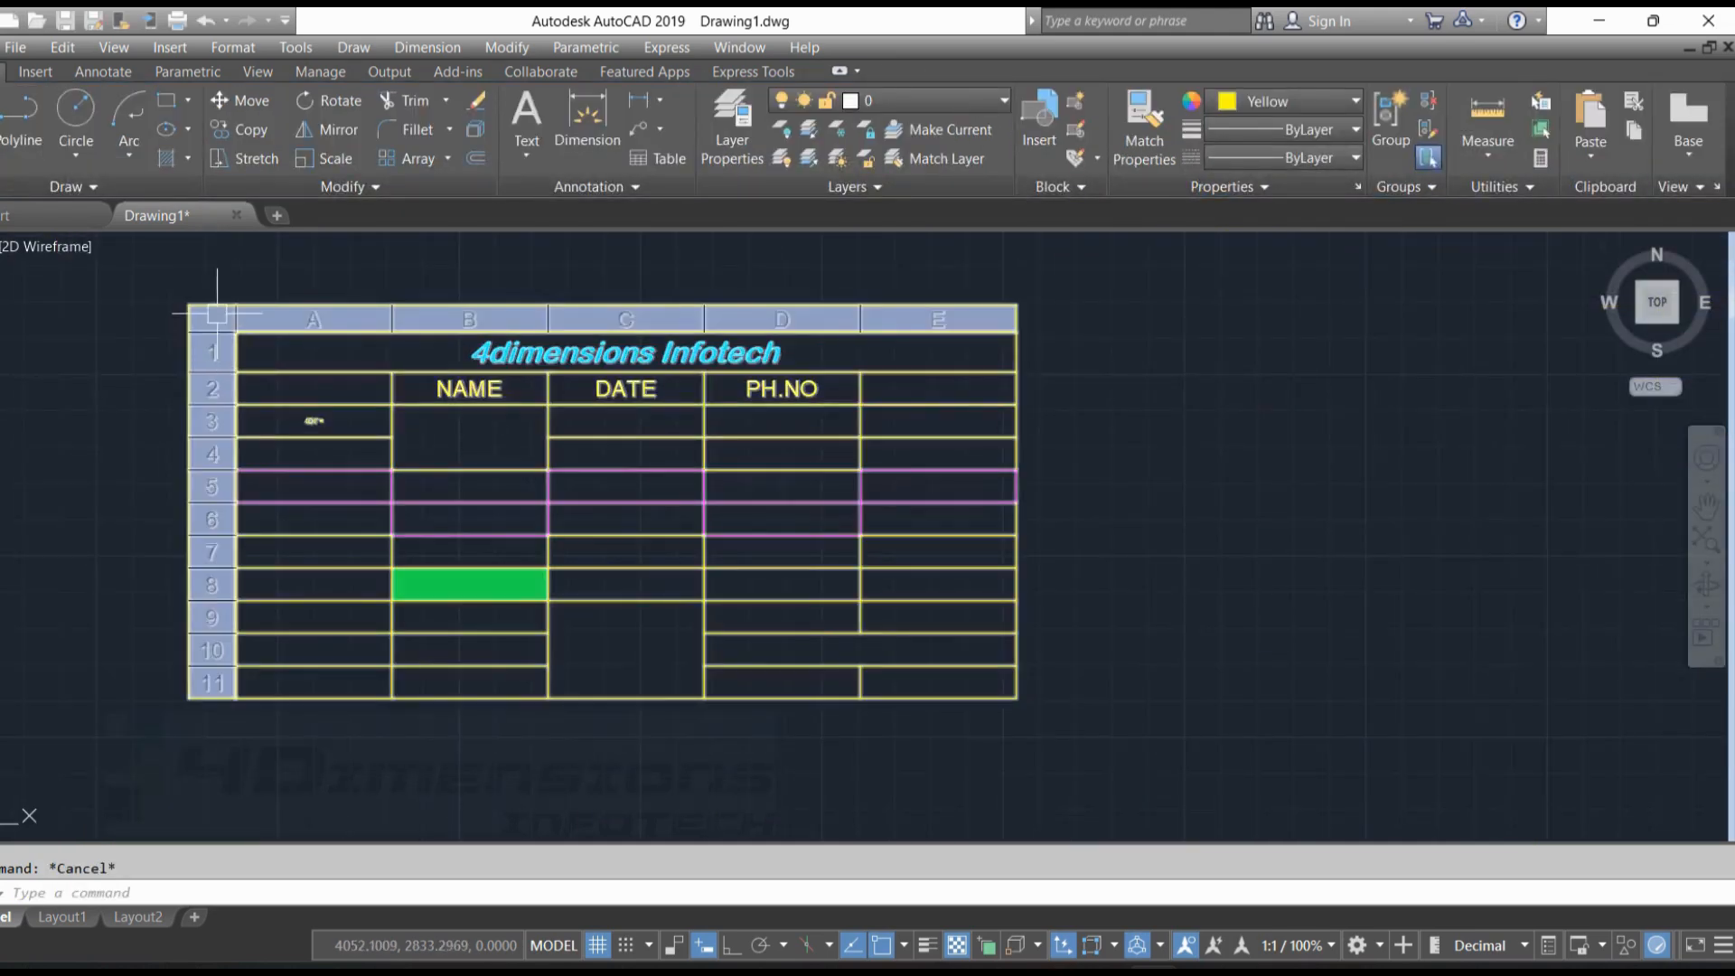
pyautogui.press('Escape')
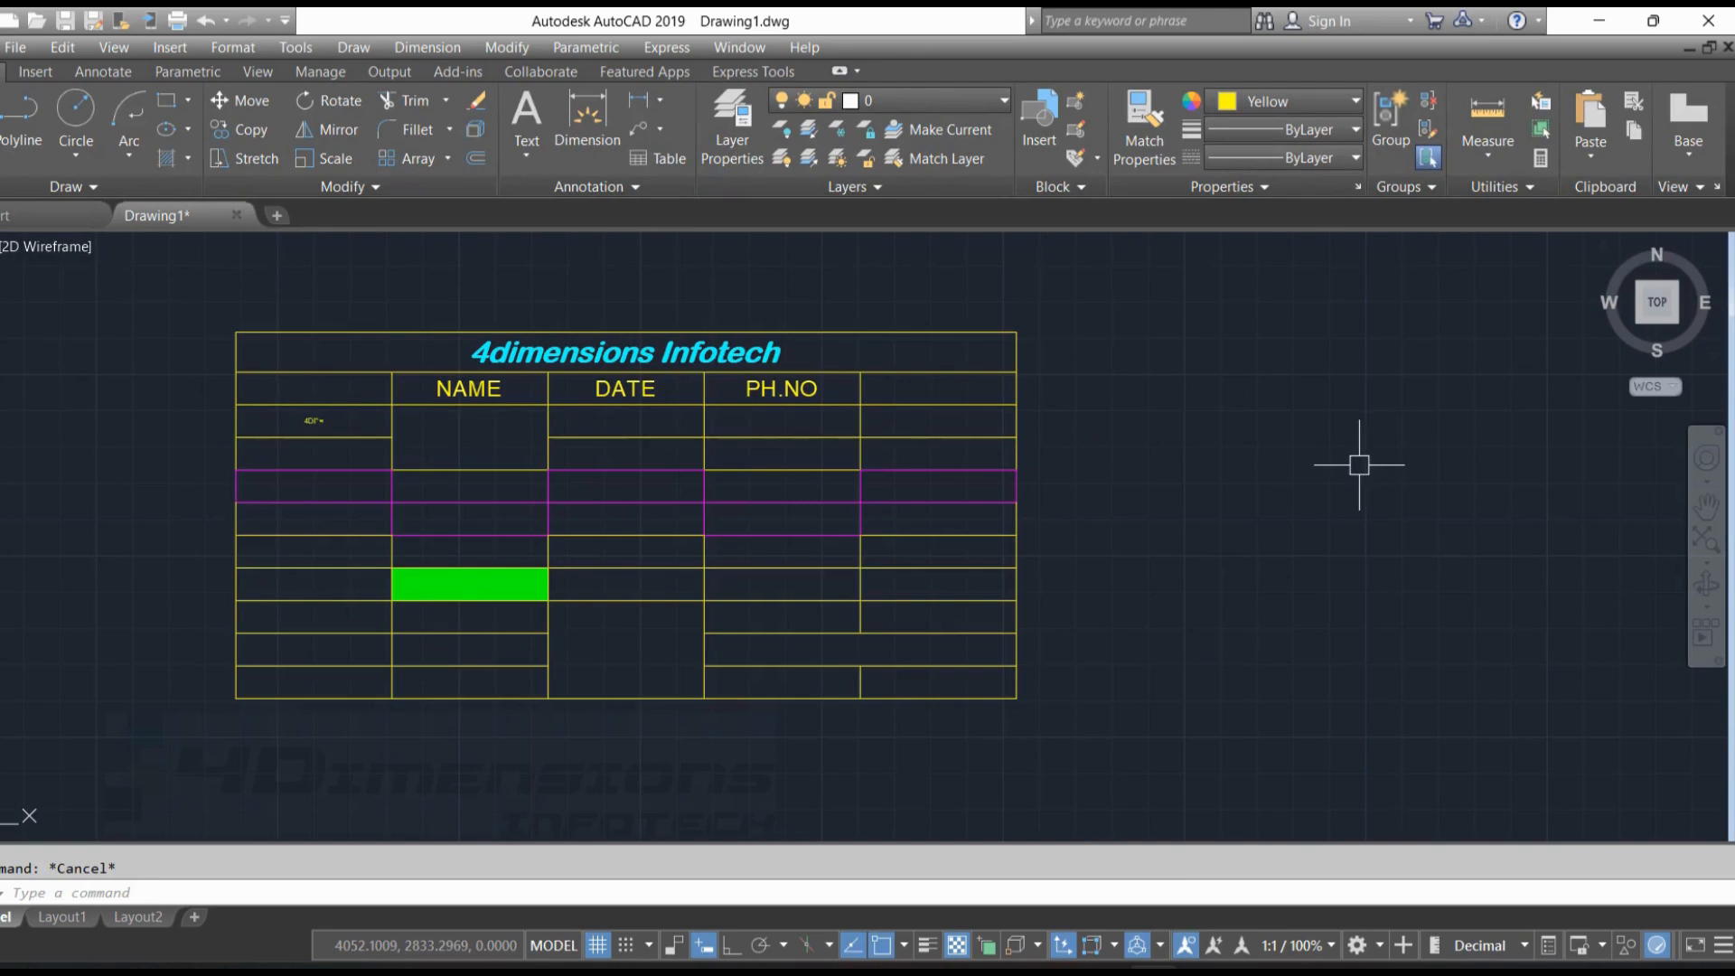
pyautogui.click(802, 417)
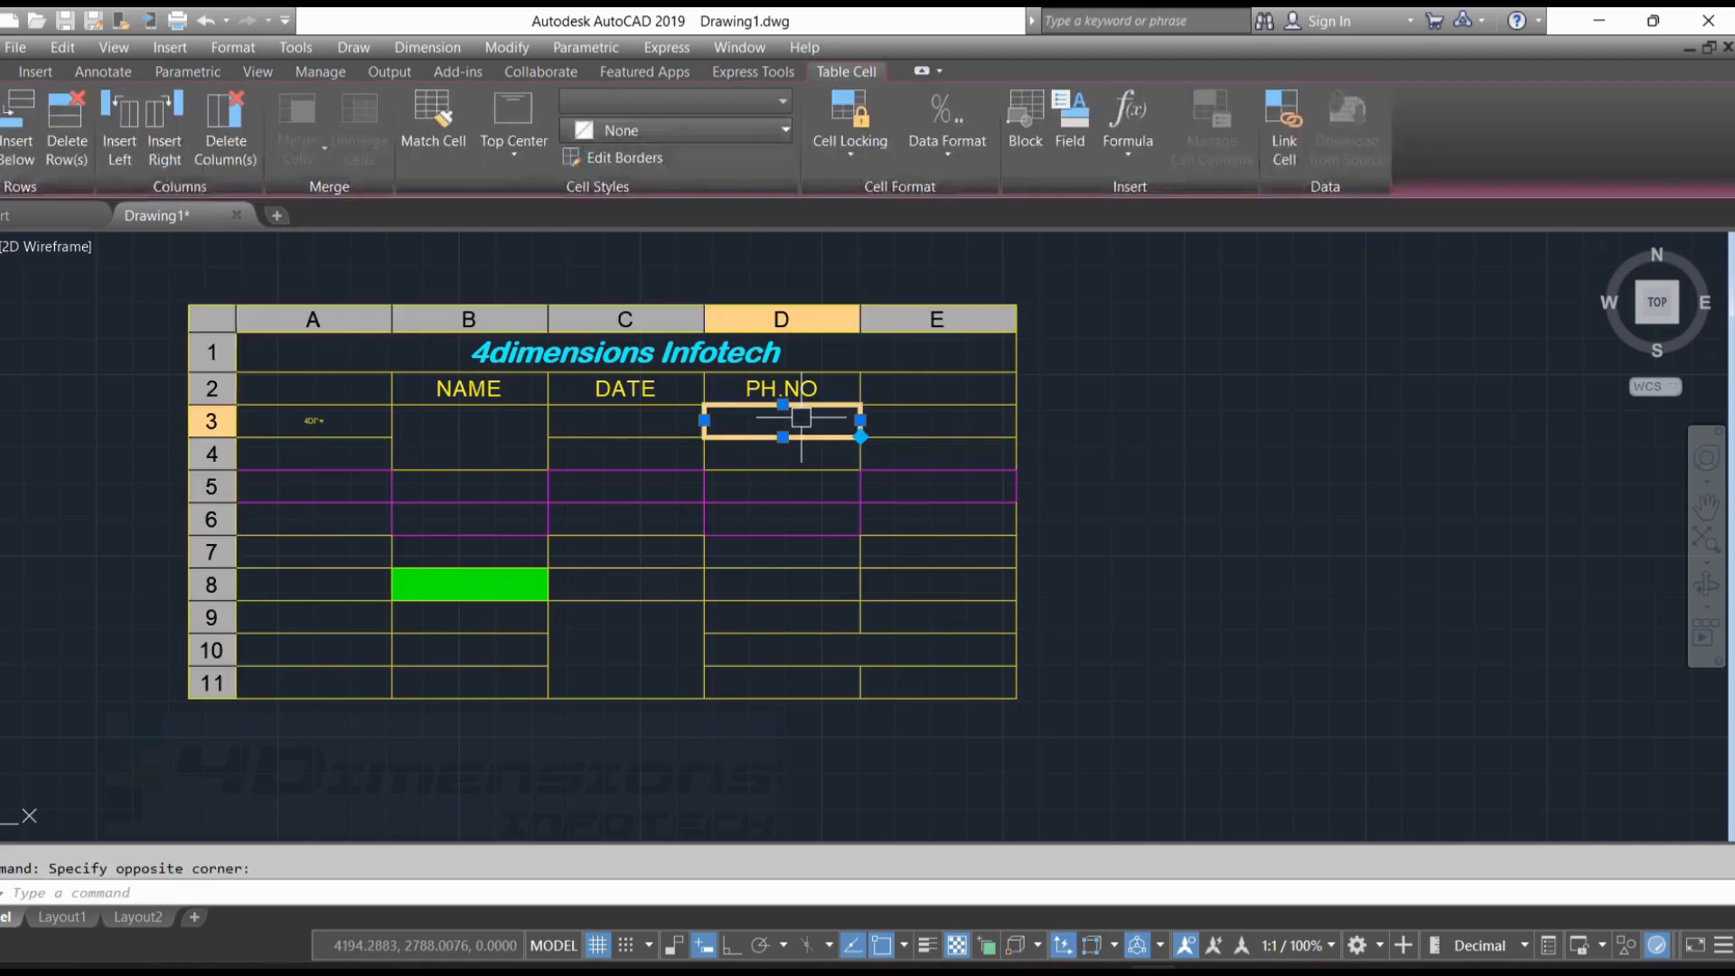
# Modify the Standard table style so that its table direction is Up
pyautogui.click(237, 47)
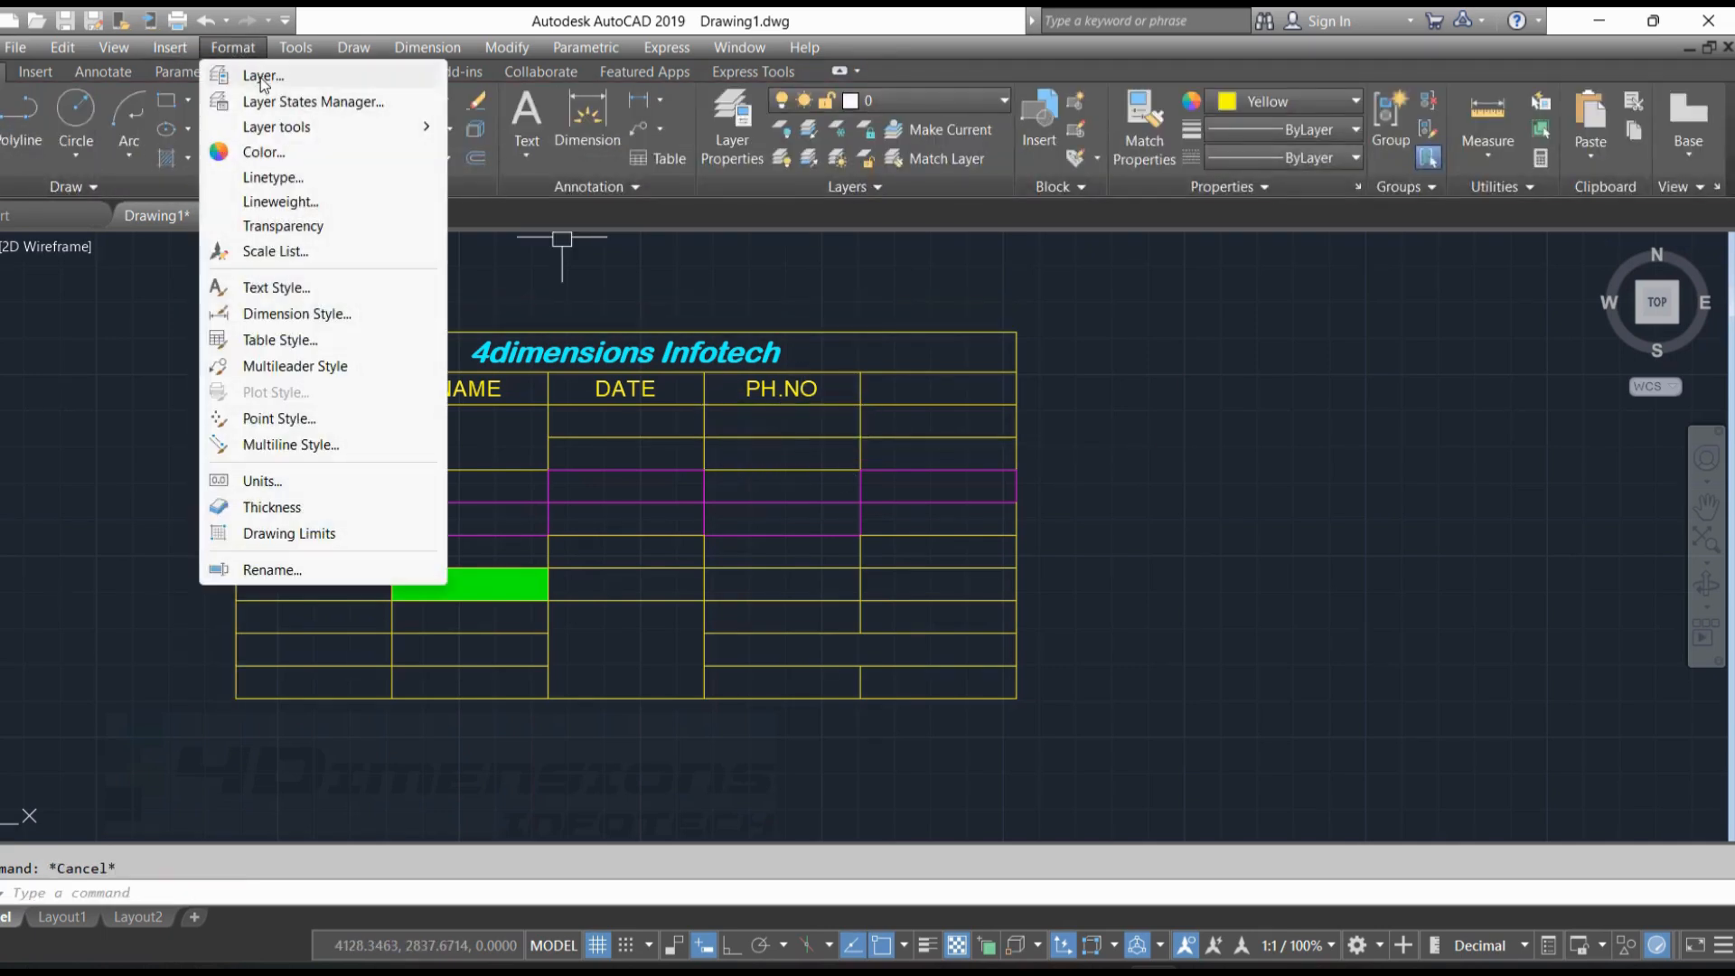
pyautogui.click(296, 343)
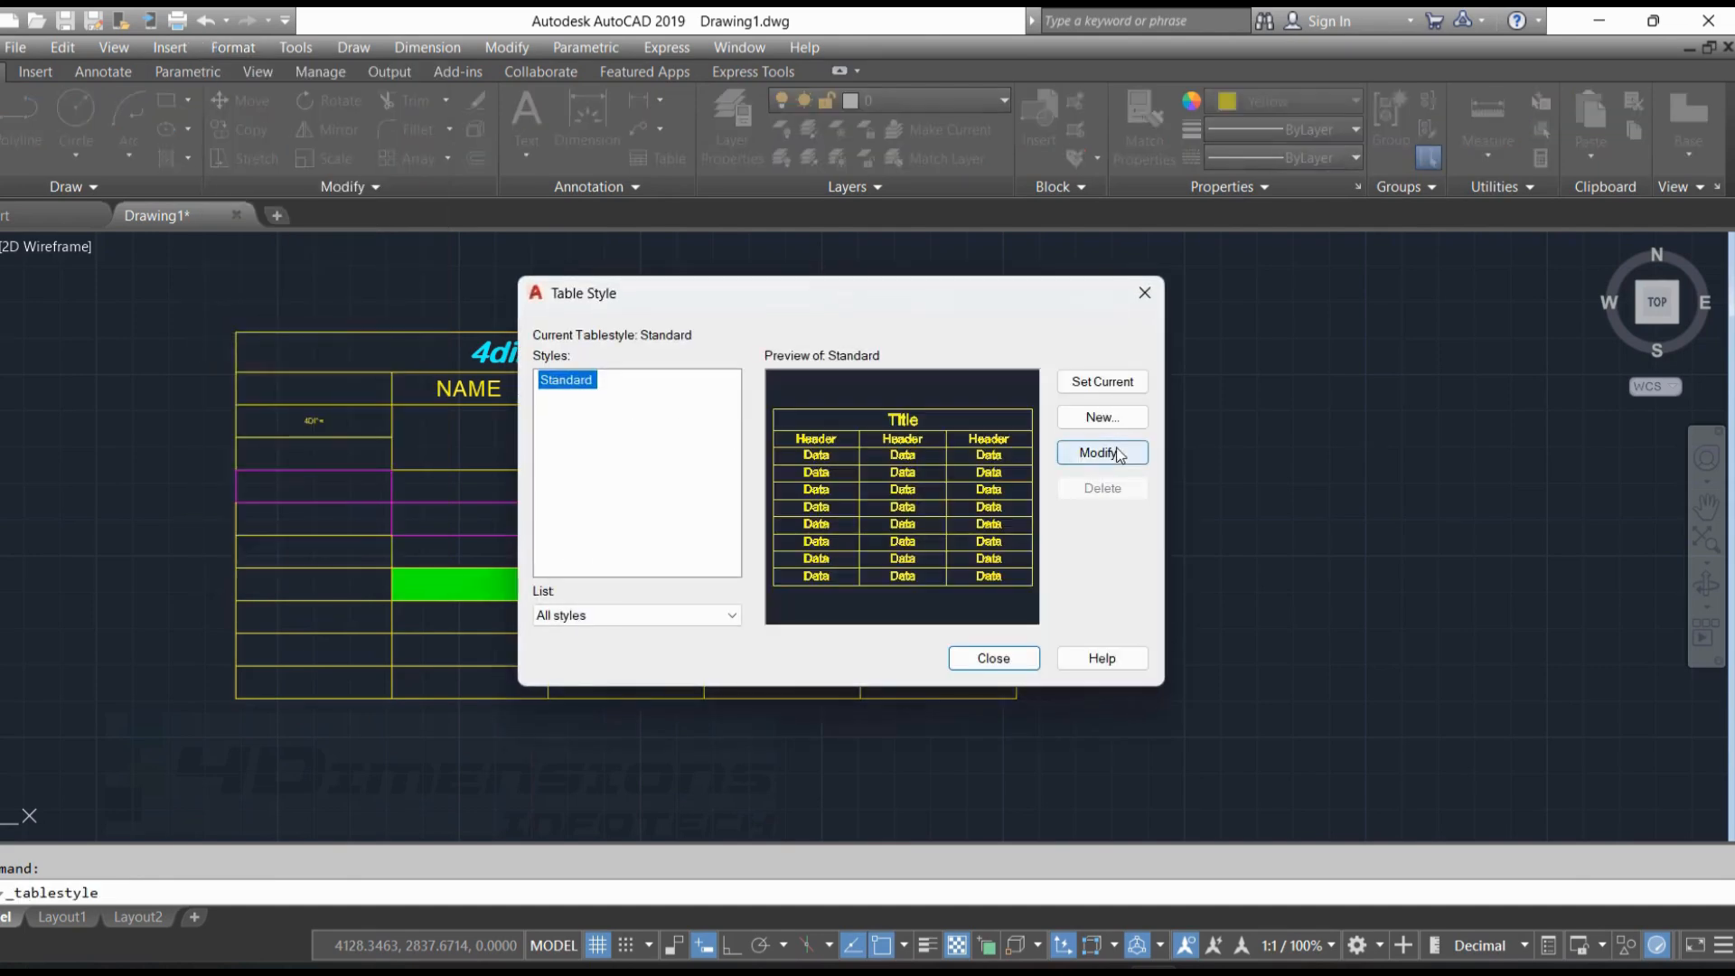
pyautogui.click(1100, 468)
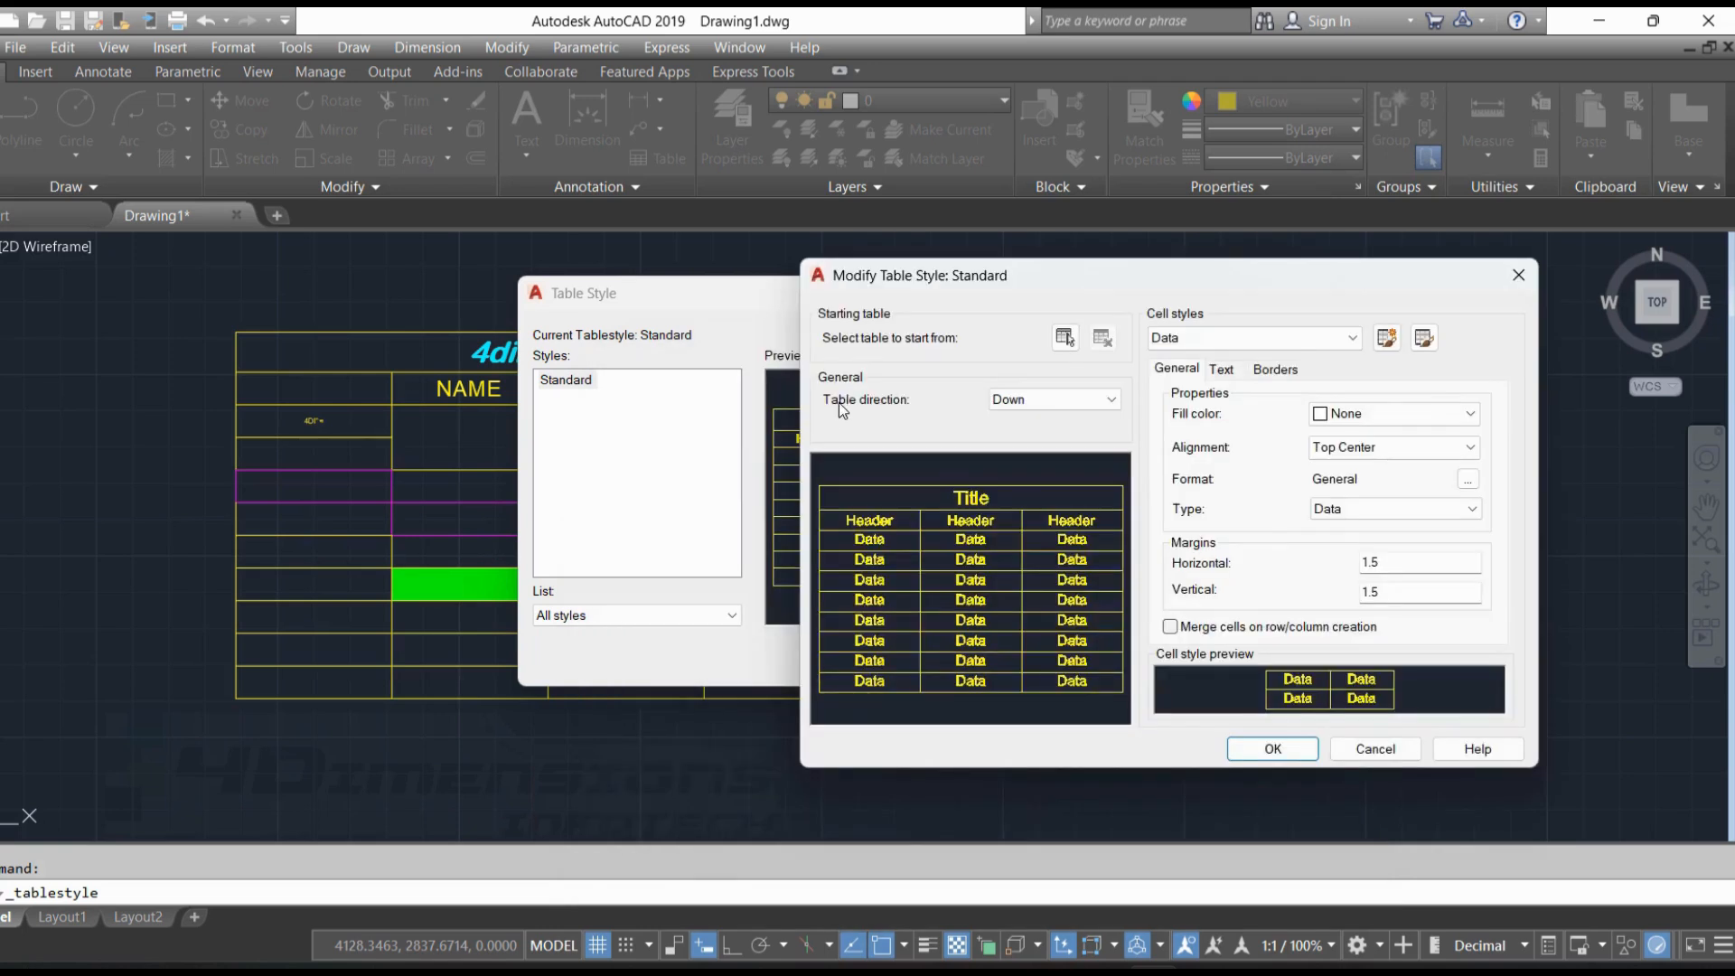
pyautogui.click(1053, 404)
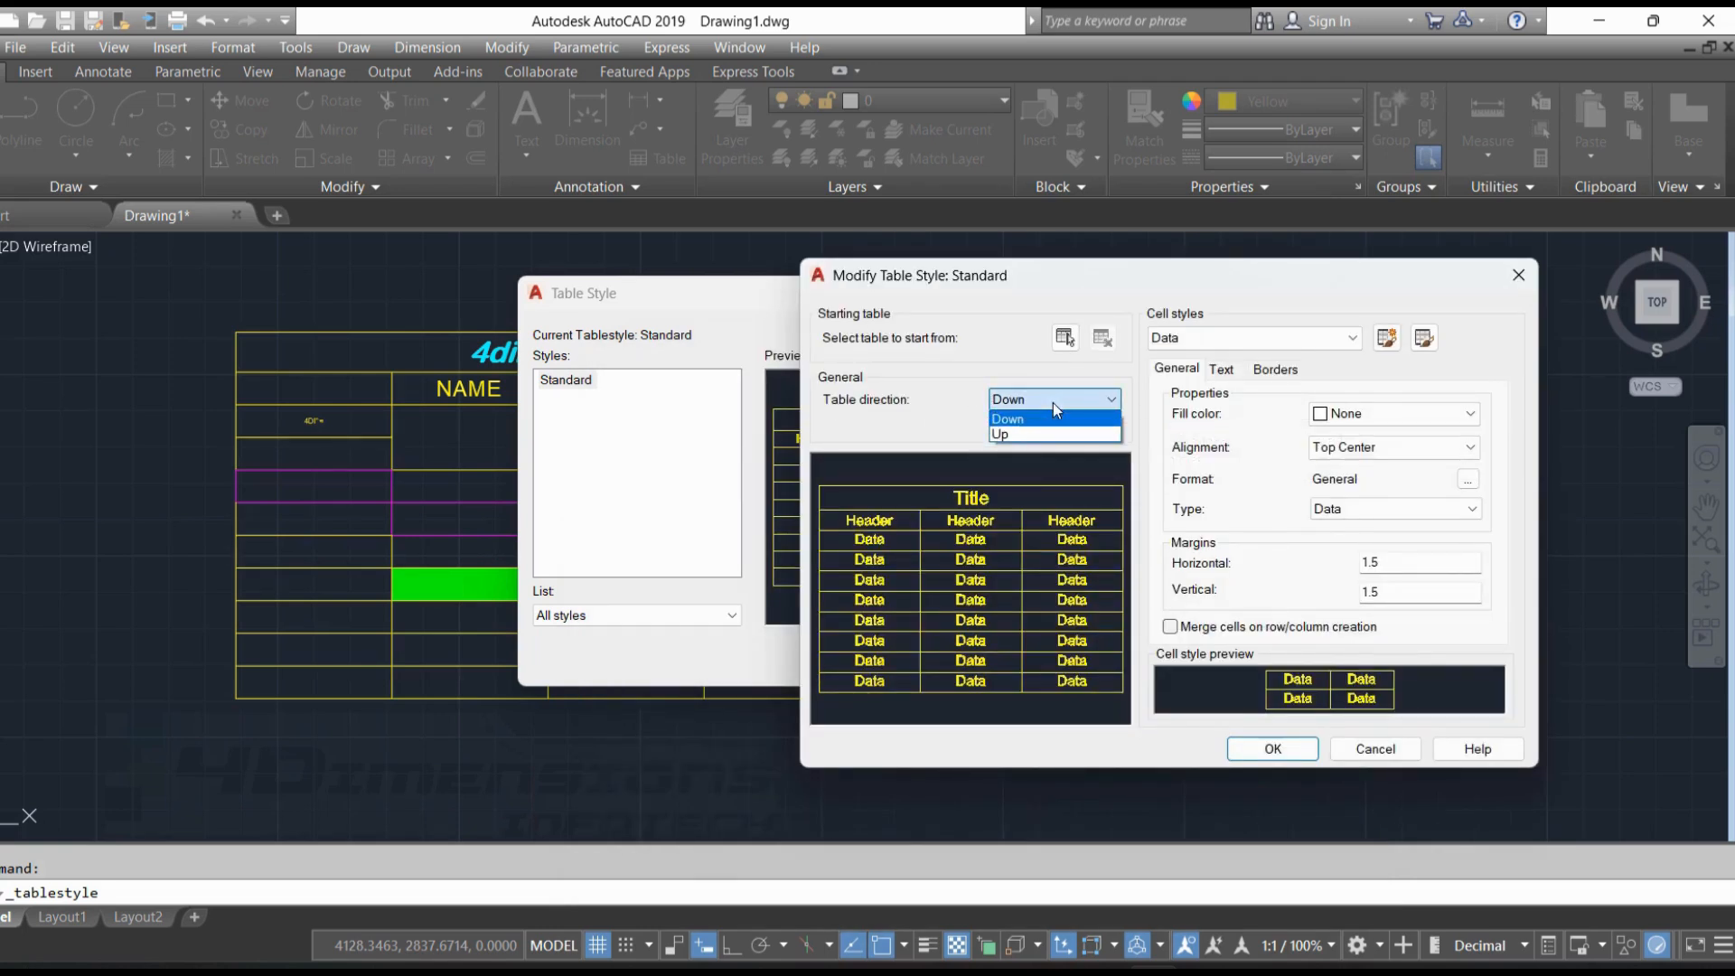
pyautogui.click(1010, 437)
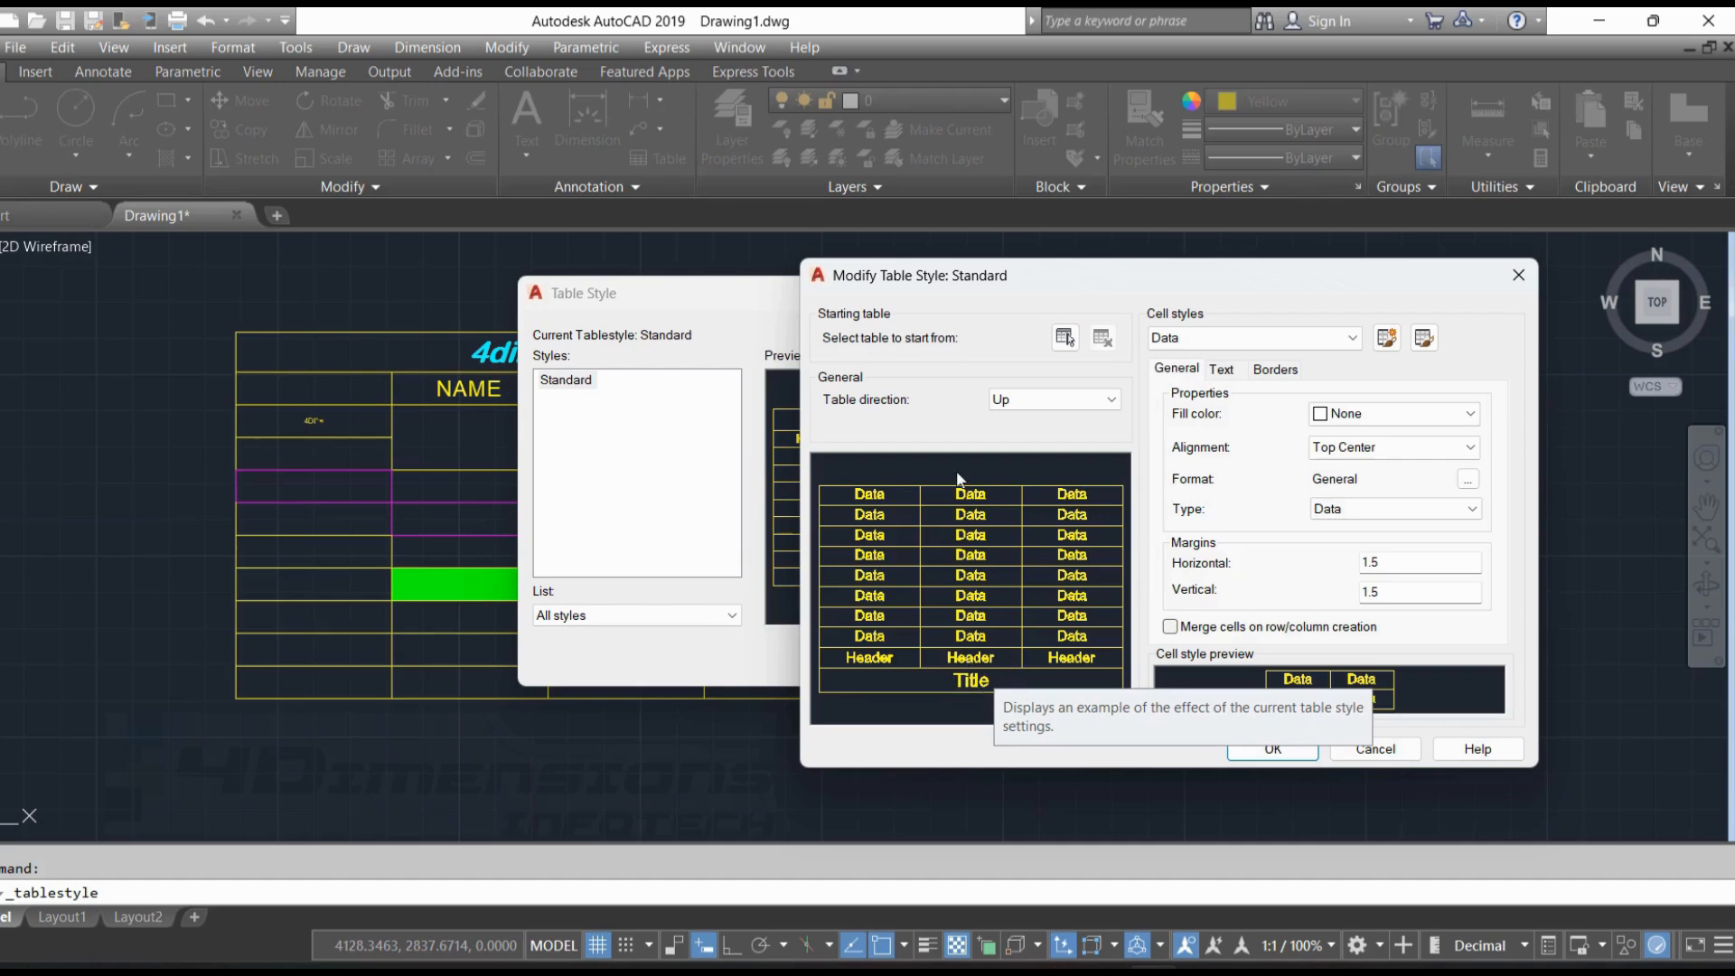
pyautogui.click(1280, 759)
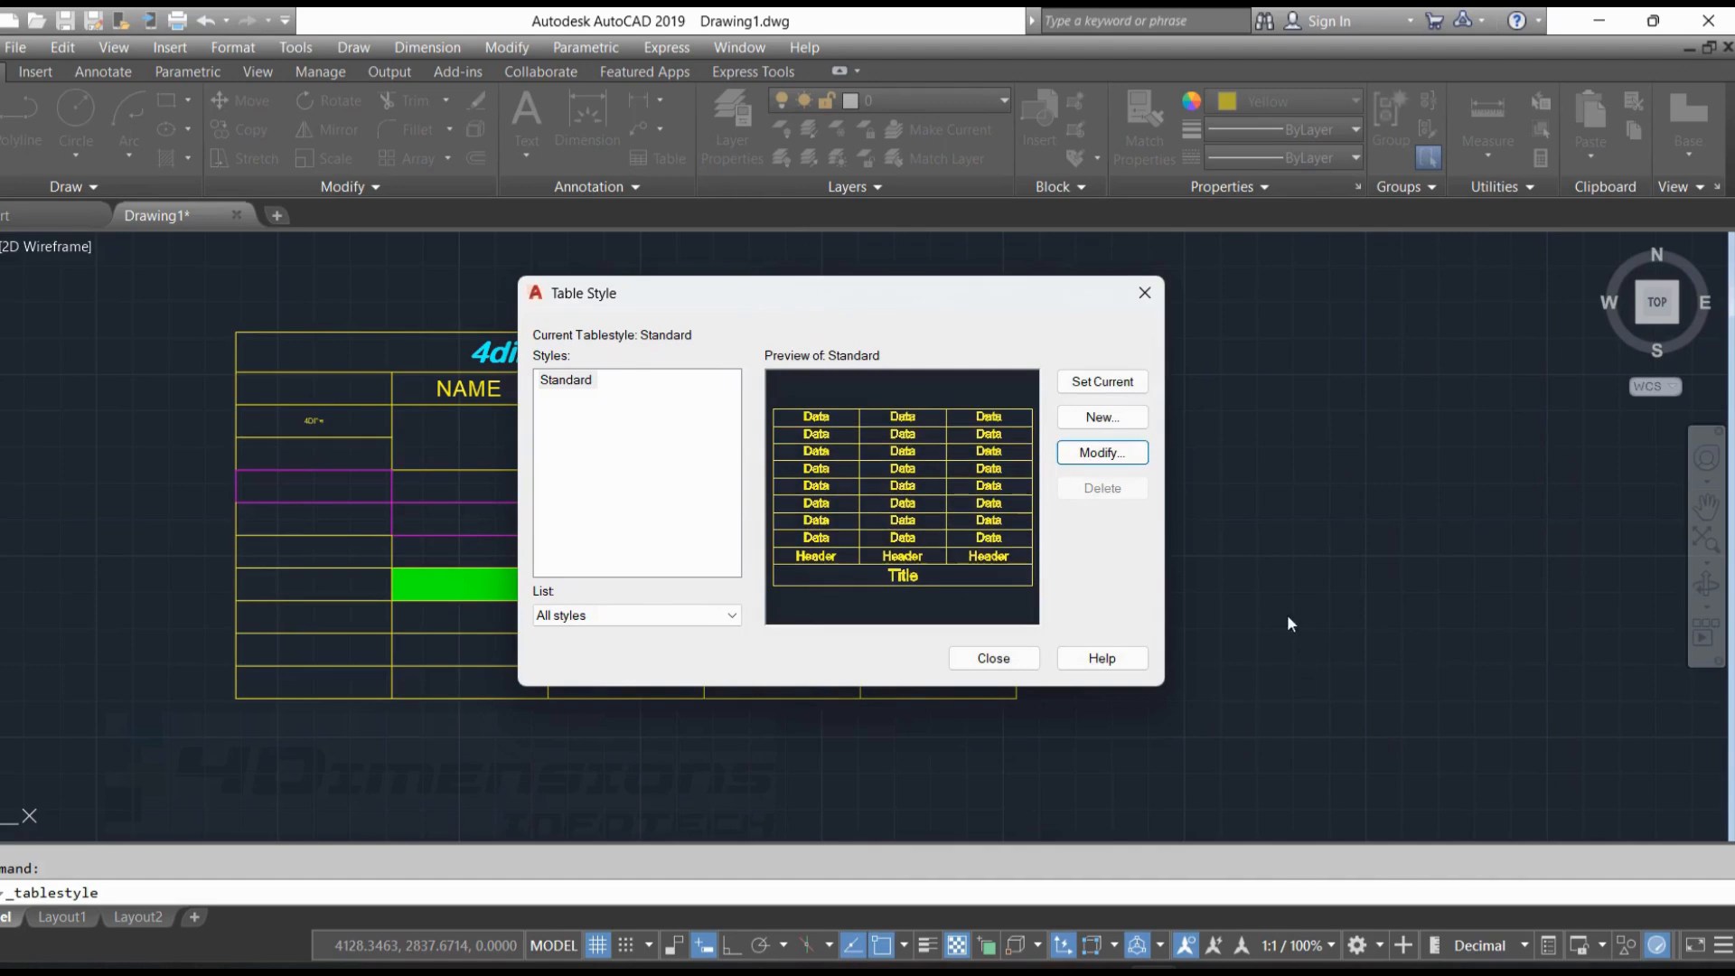
pyautogui.click(994, 658)
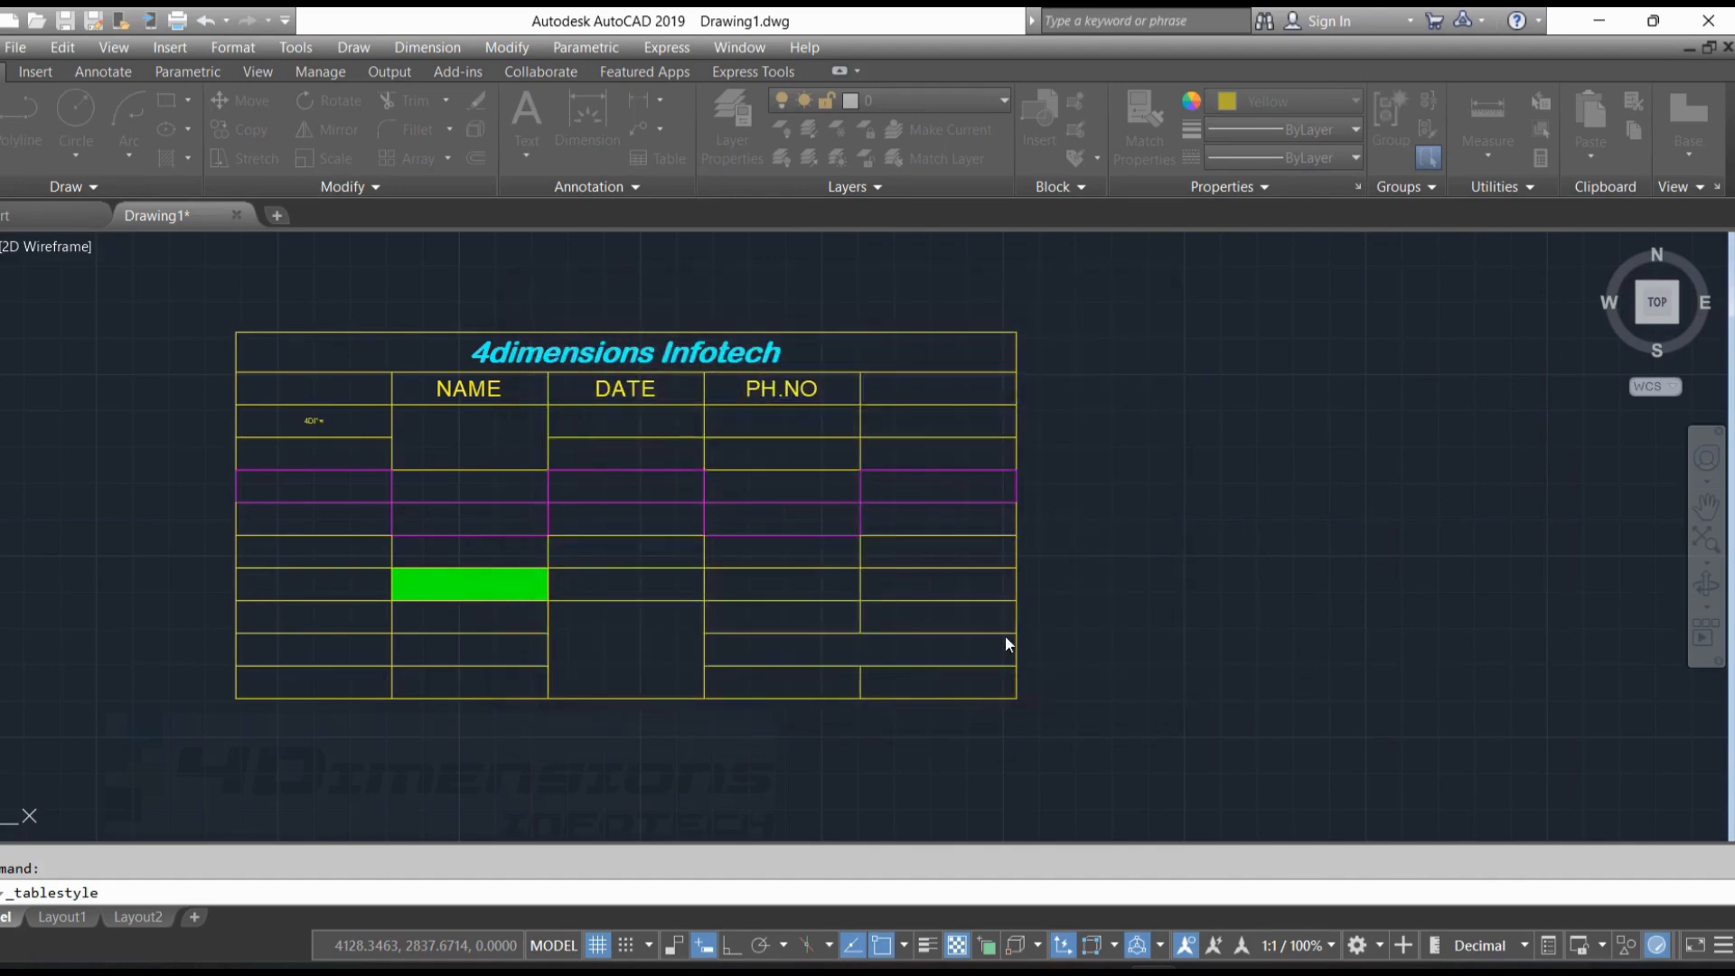
pyautogui.moveTo(786, 457); pyautogui.dragTo(772, 811, button='middle')
pyautogui.click(660, 671)
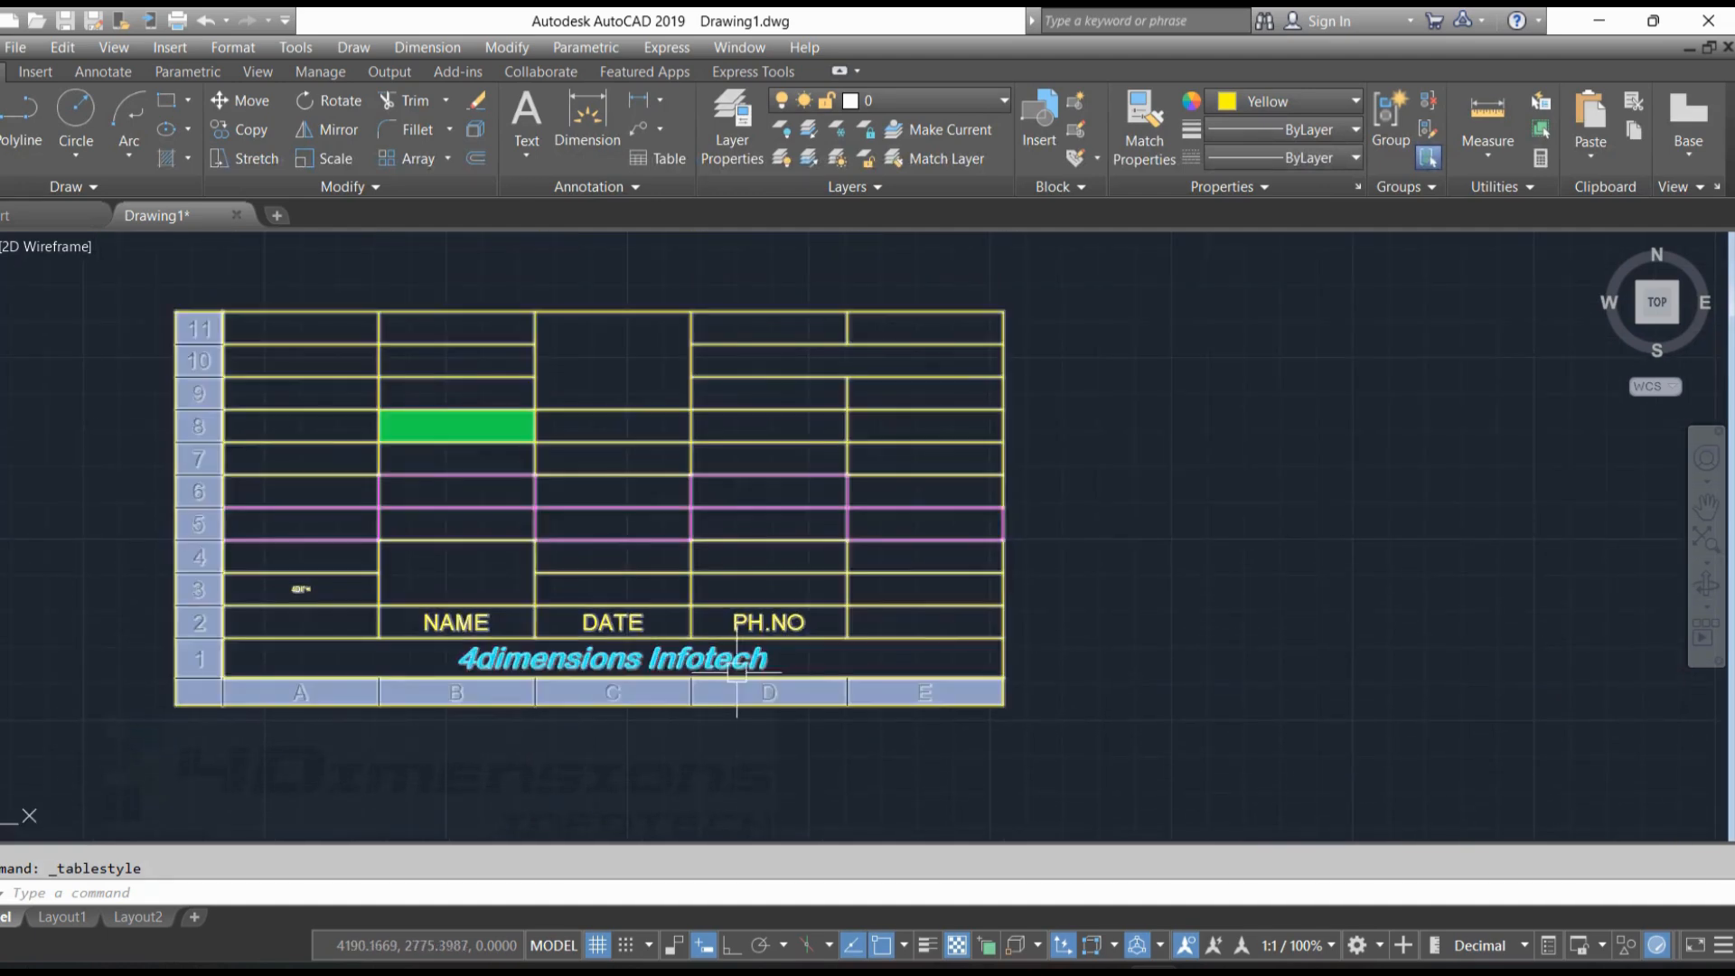
pyautogui.press('Escape')
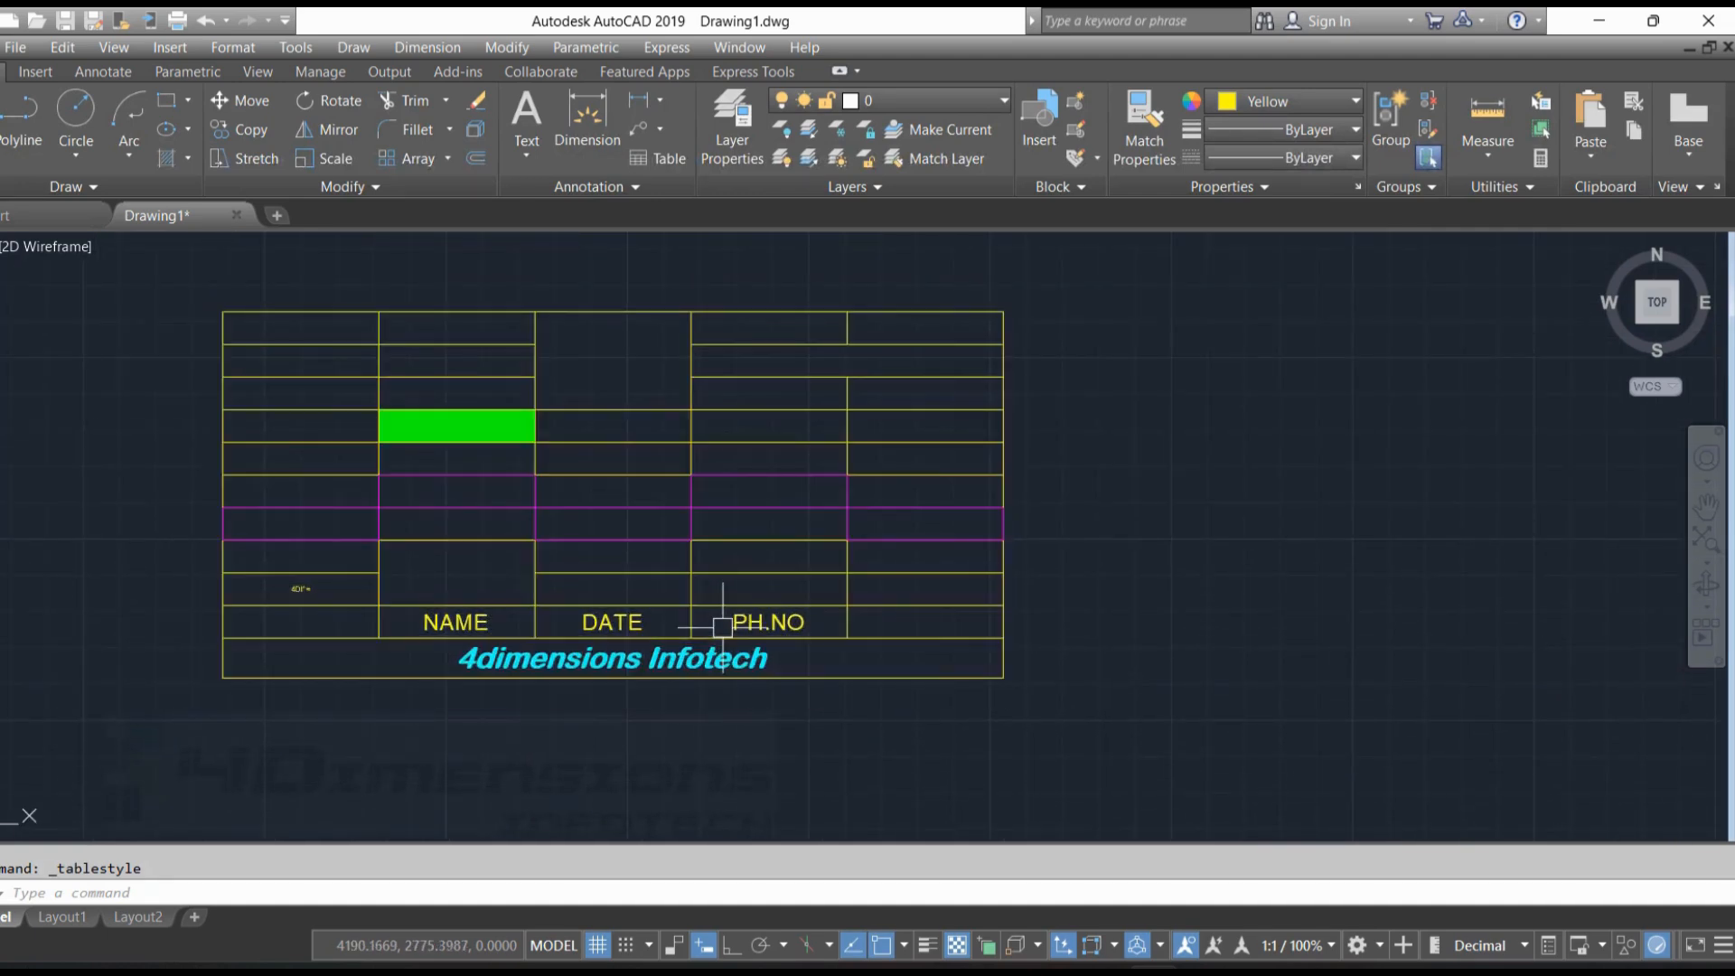
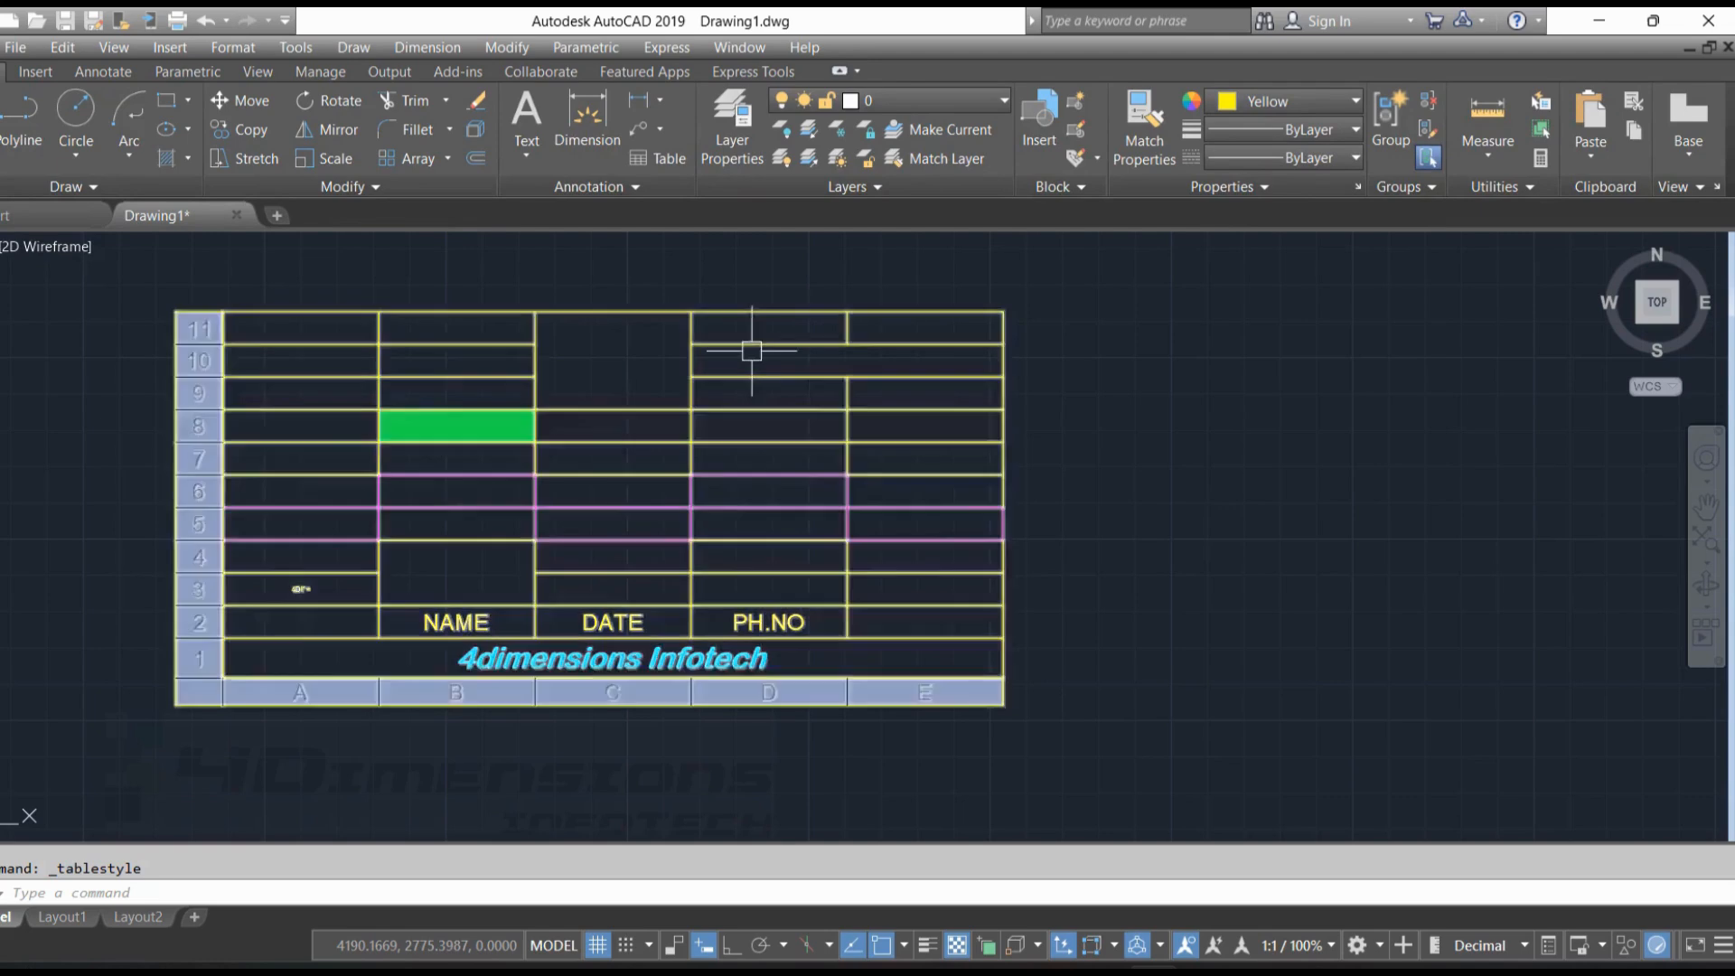
# Modify the Standard table style so that its table direction is Down
pyautogui.click(235, 48)
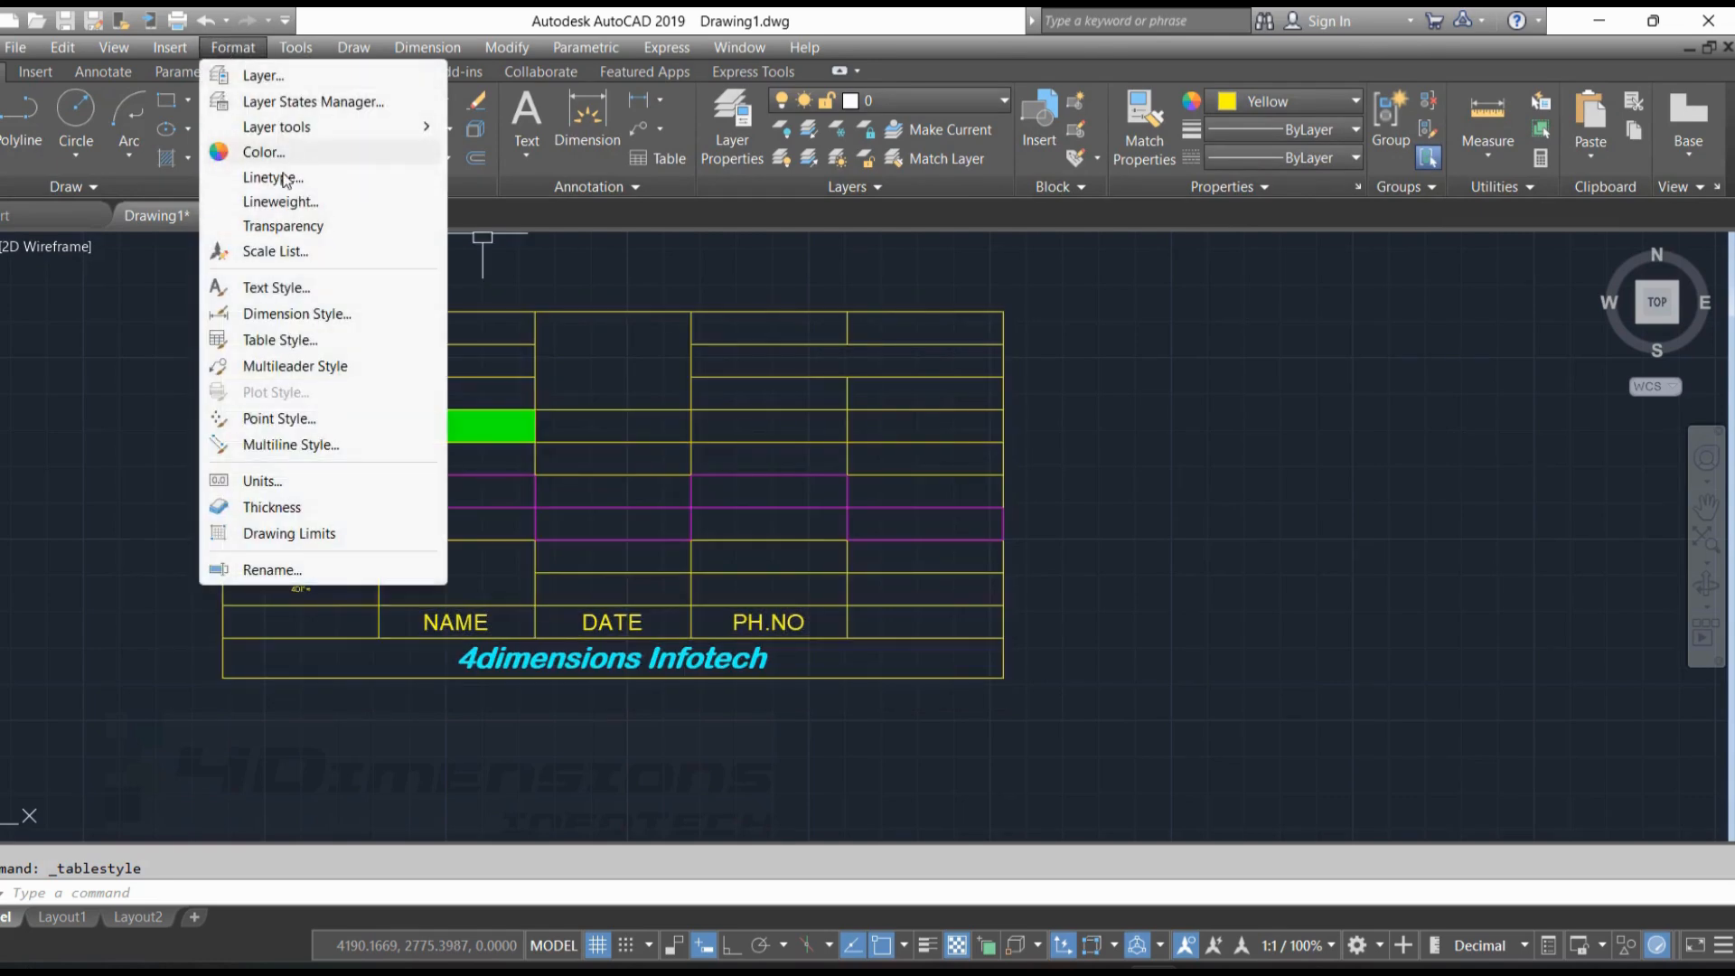
pyautogui.click(282, 341)
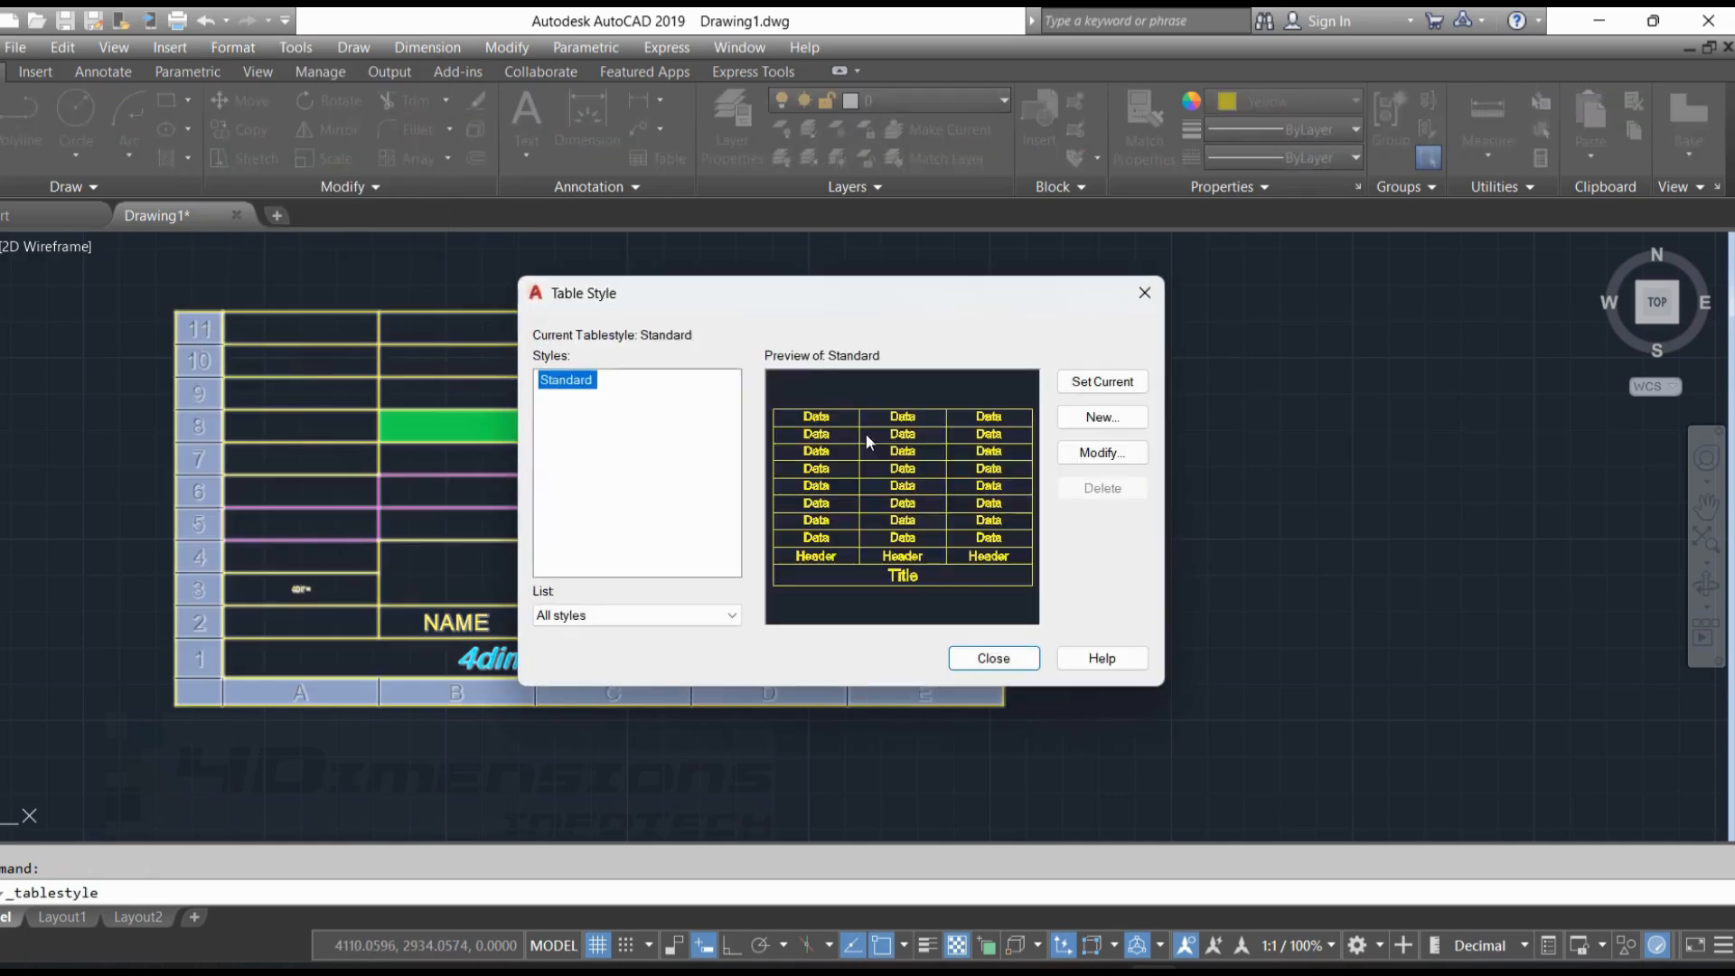
pyautogui.click(1091, 454)
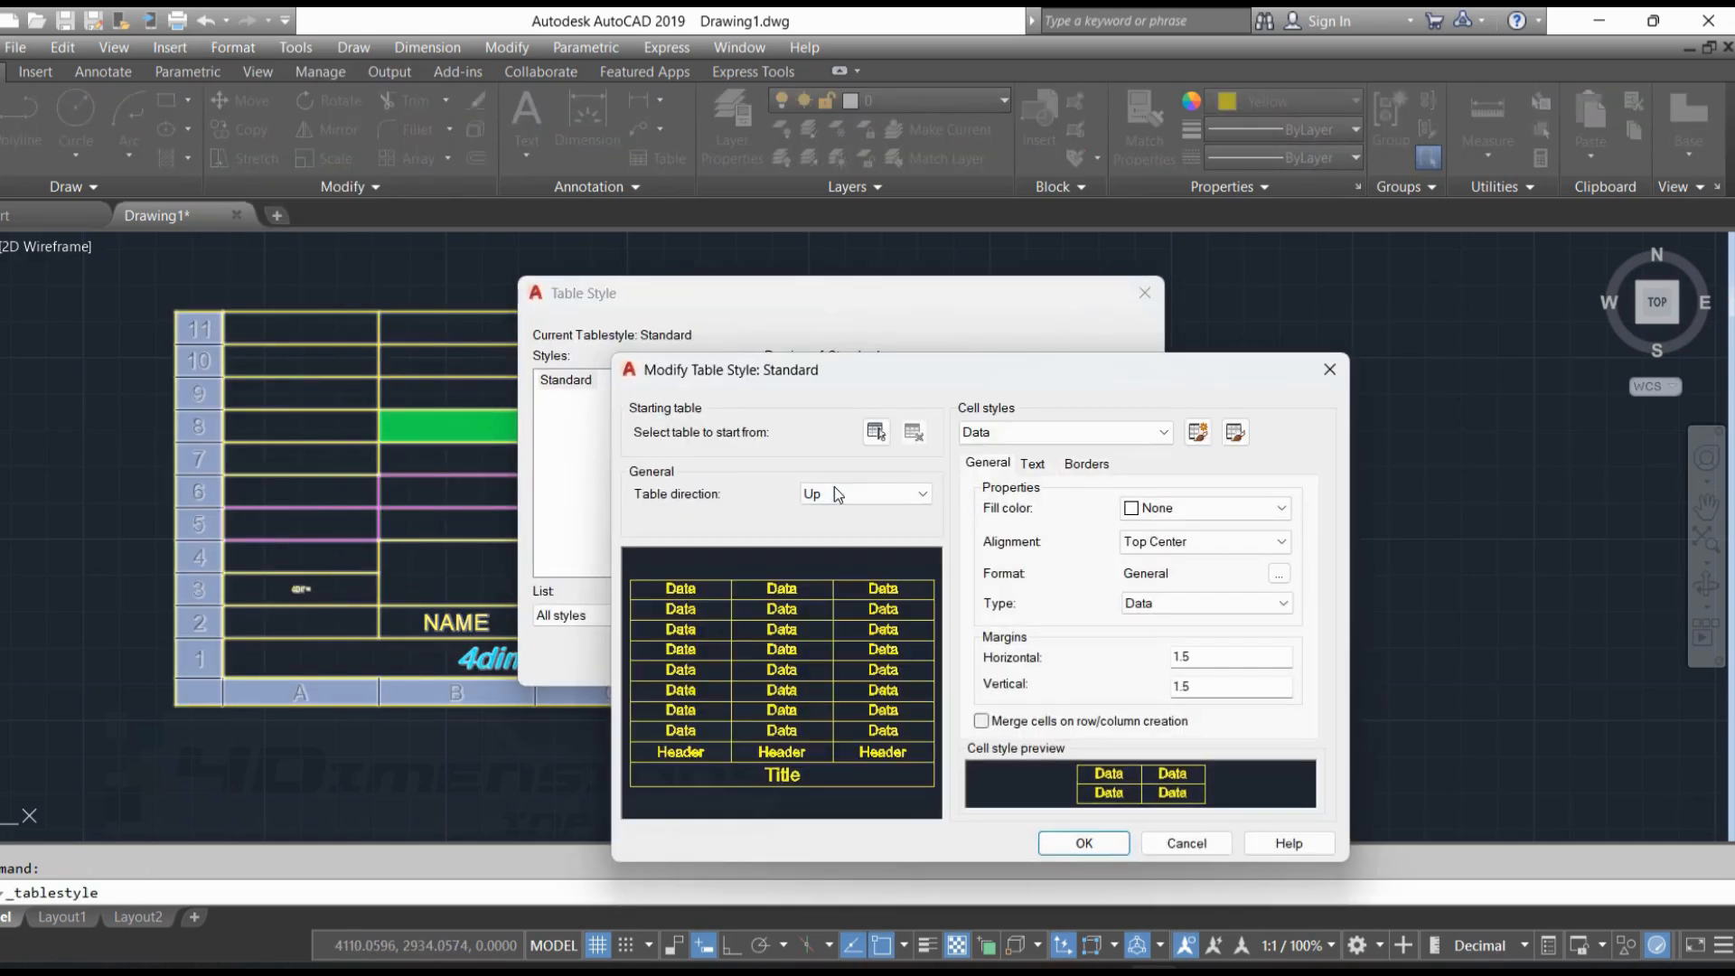
pyautogui.click(833, 492)
pyautogui.click(849, 501)
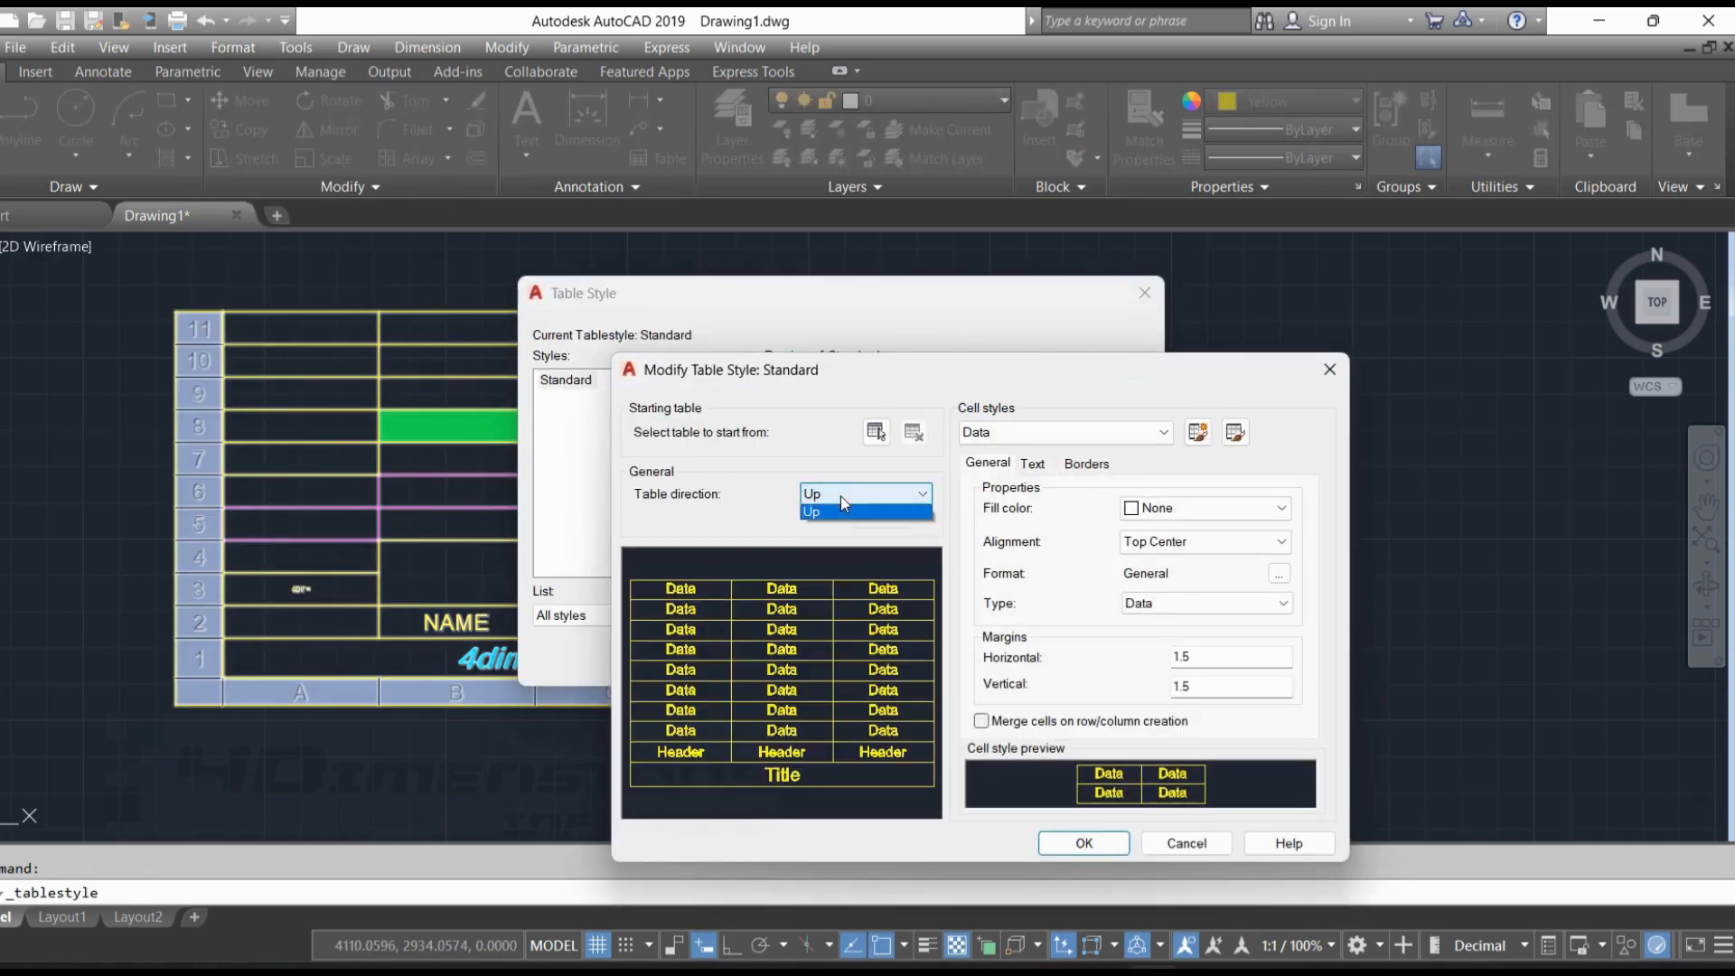
pyautogui.click(833, 513)
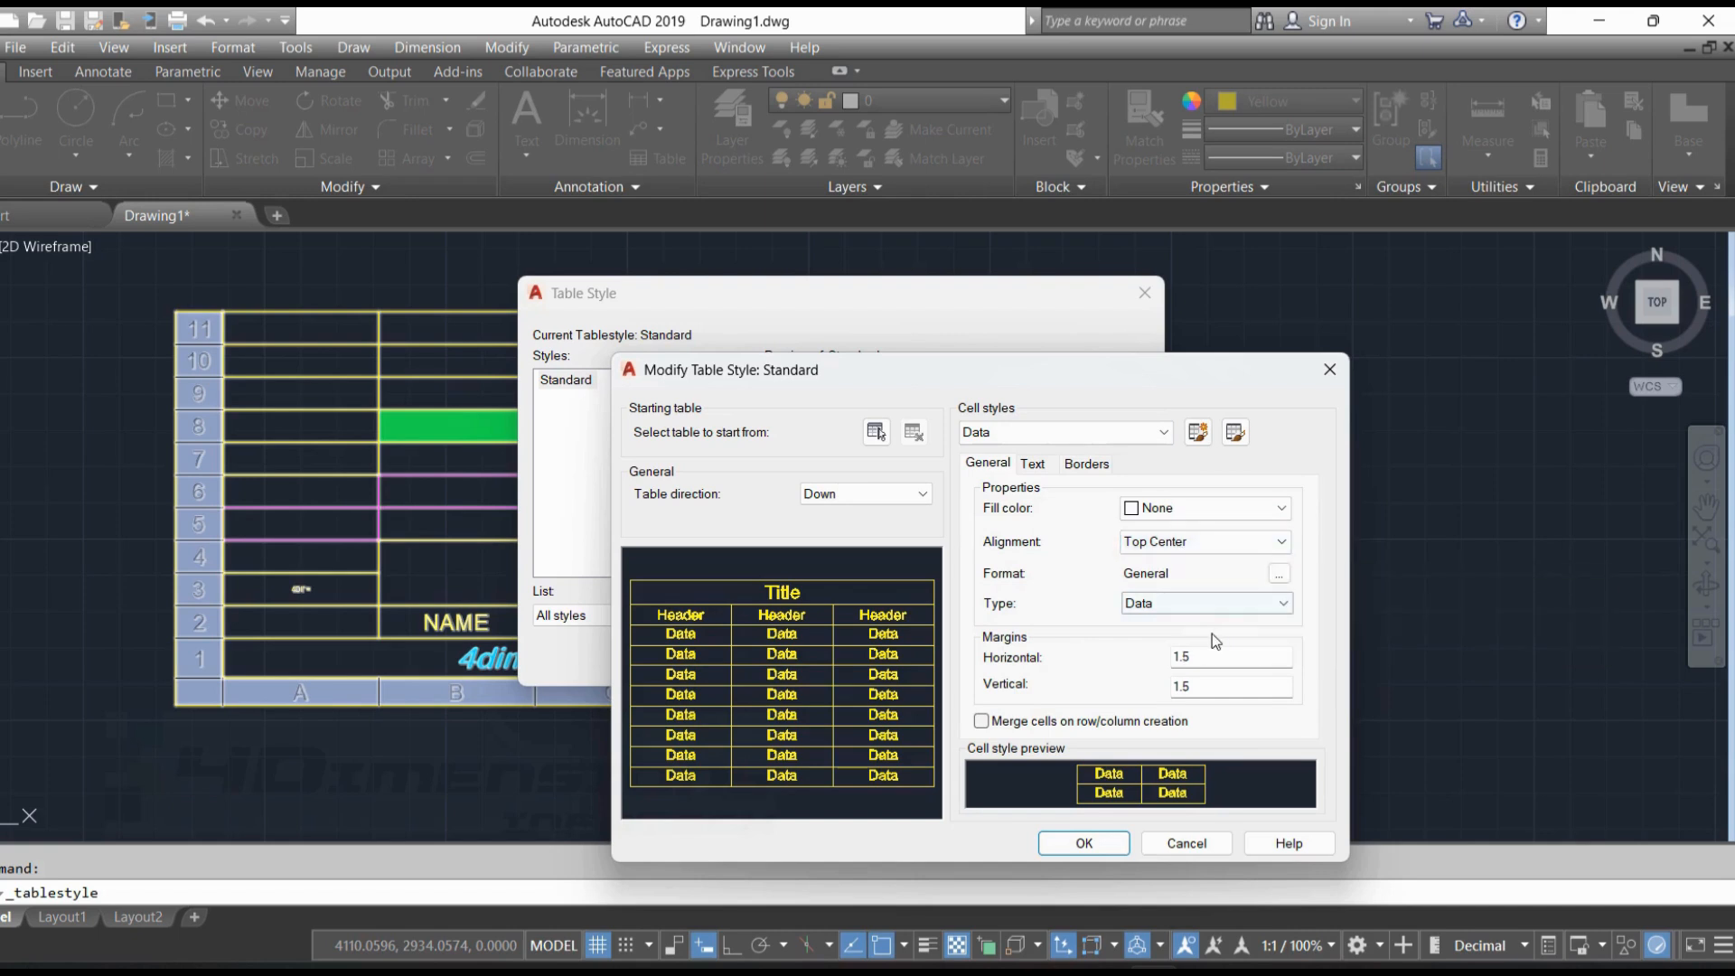
# Set the text angle of the Standard table style's Data cells to 10 and check the "4DI°≈" cell text
pyautogui.click(1032, 463)
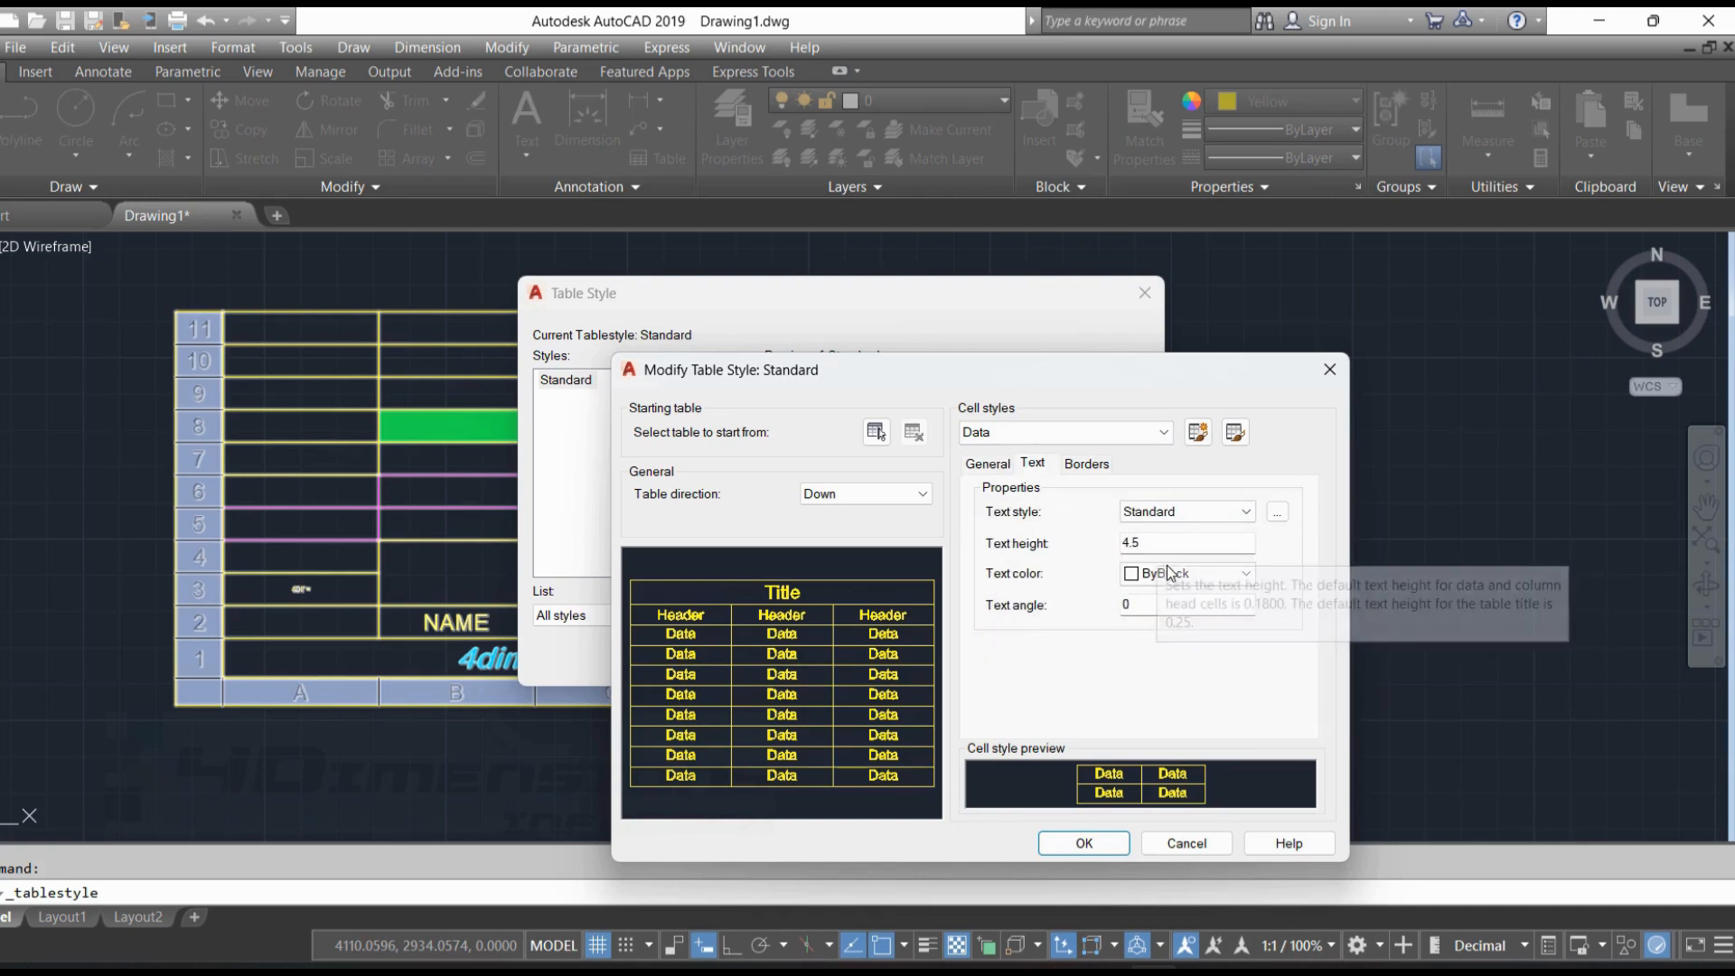
pyautogui.click(1166, 613)
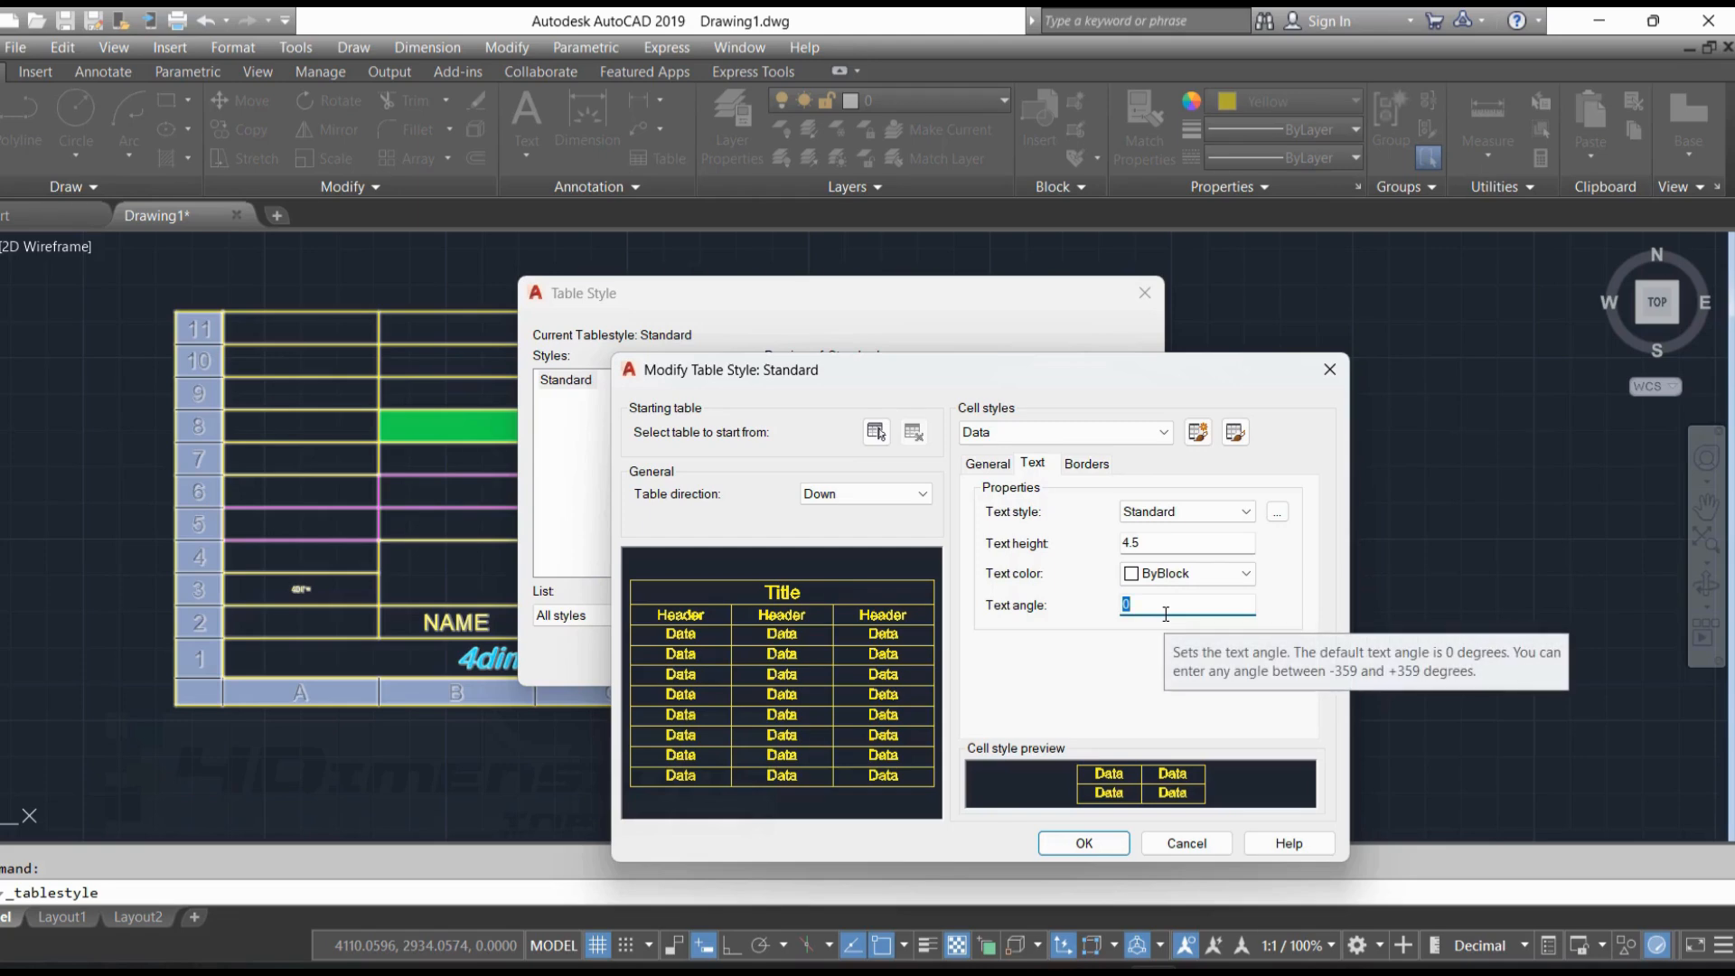
pyautogui.write('1')
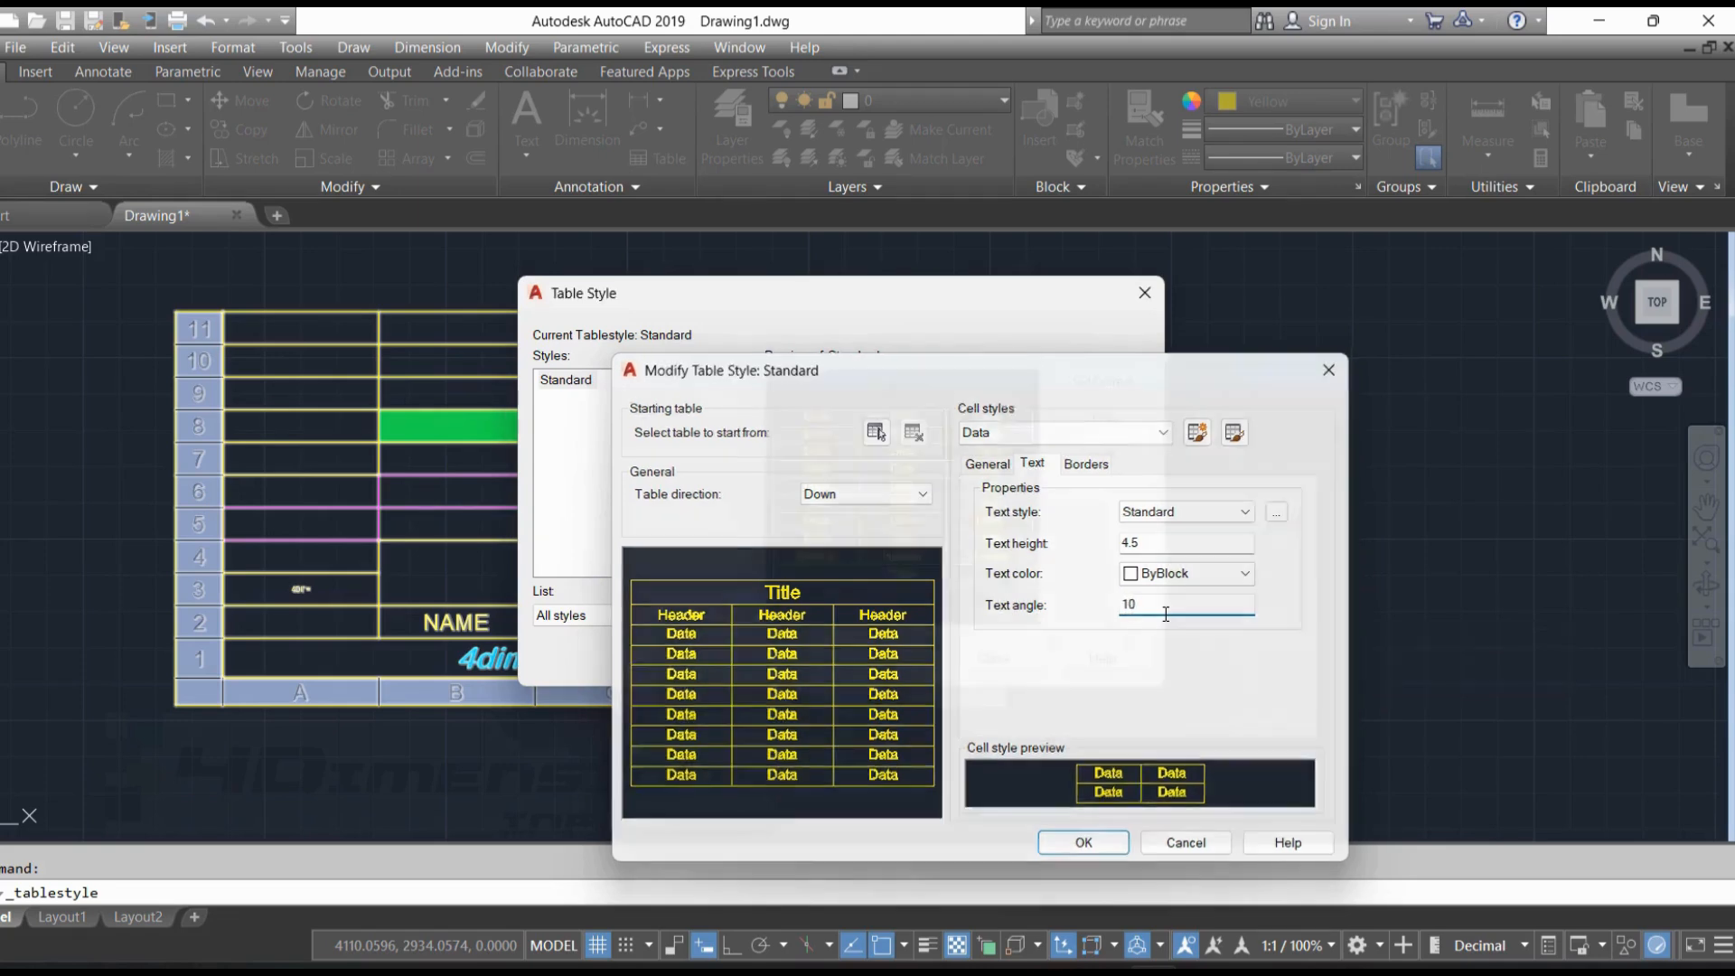
pyautogui.press('Return')
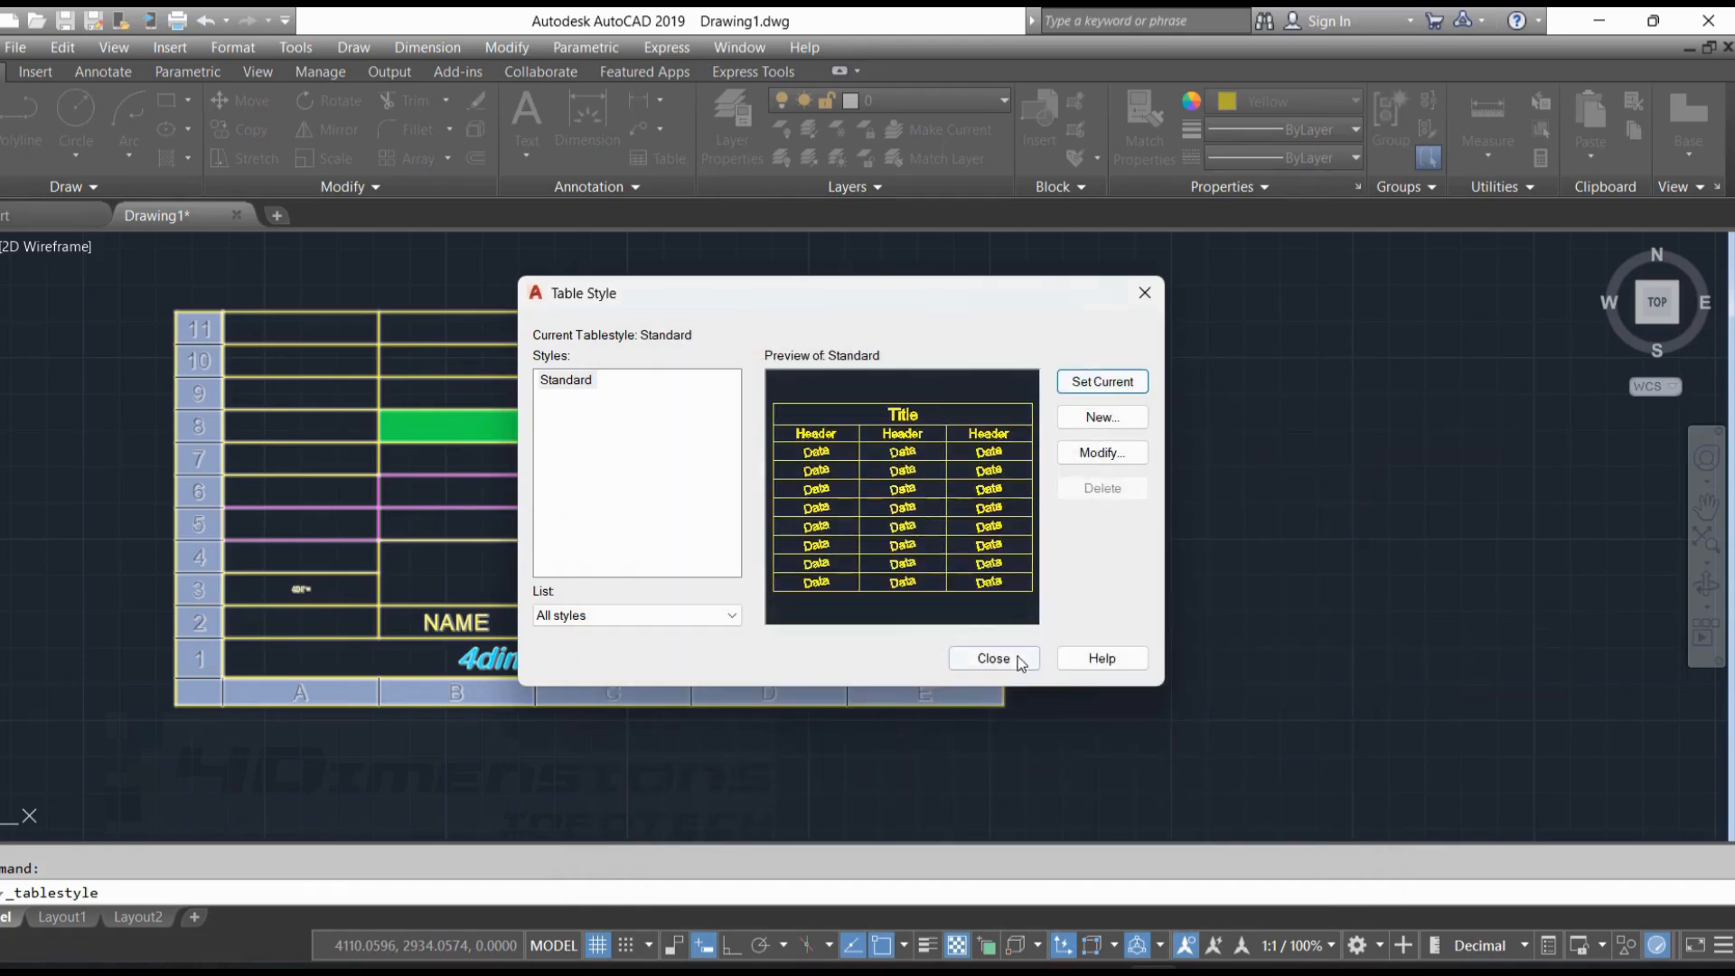
pyautogui.click(993, 657)
pyautogui.scroll(5, 306, 478)
pyautogui.scroll(2, 307, 478)
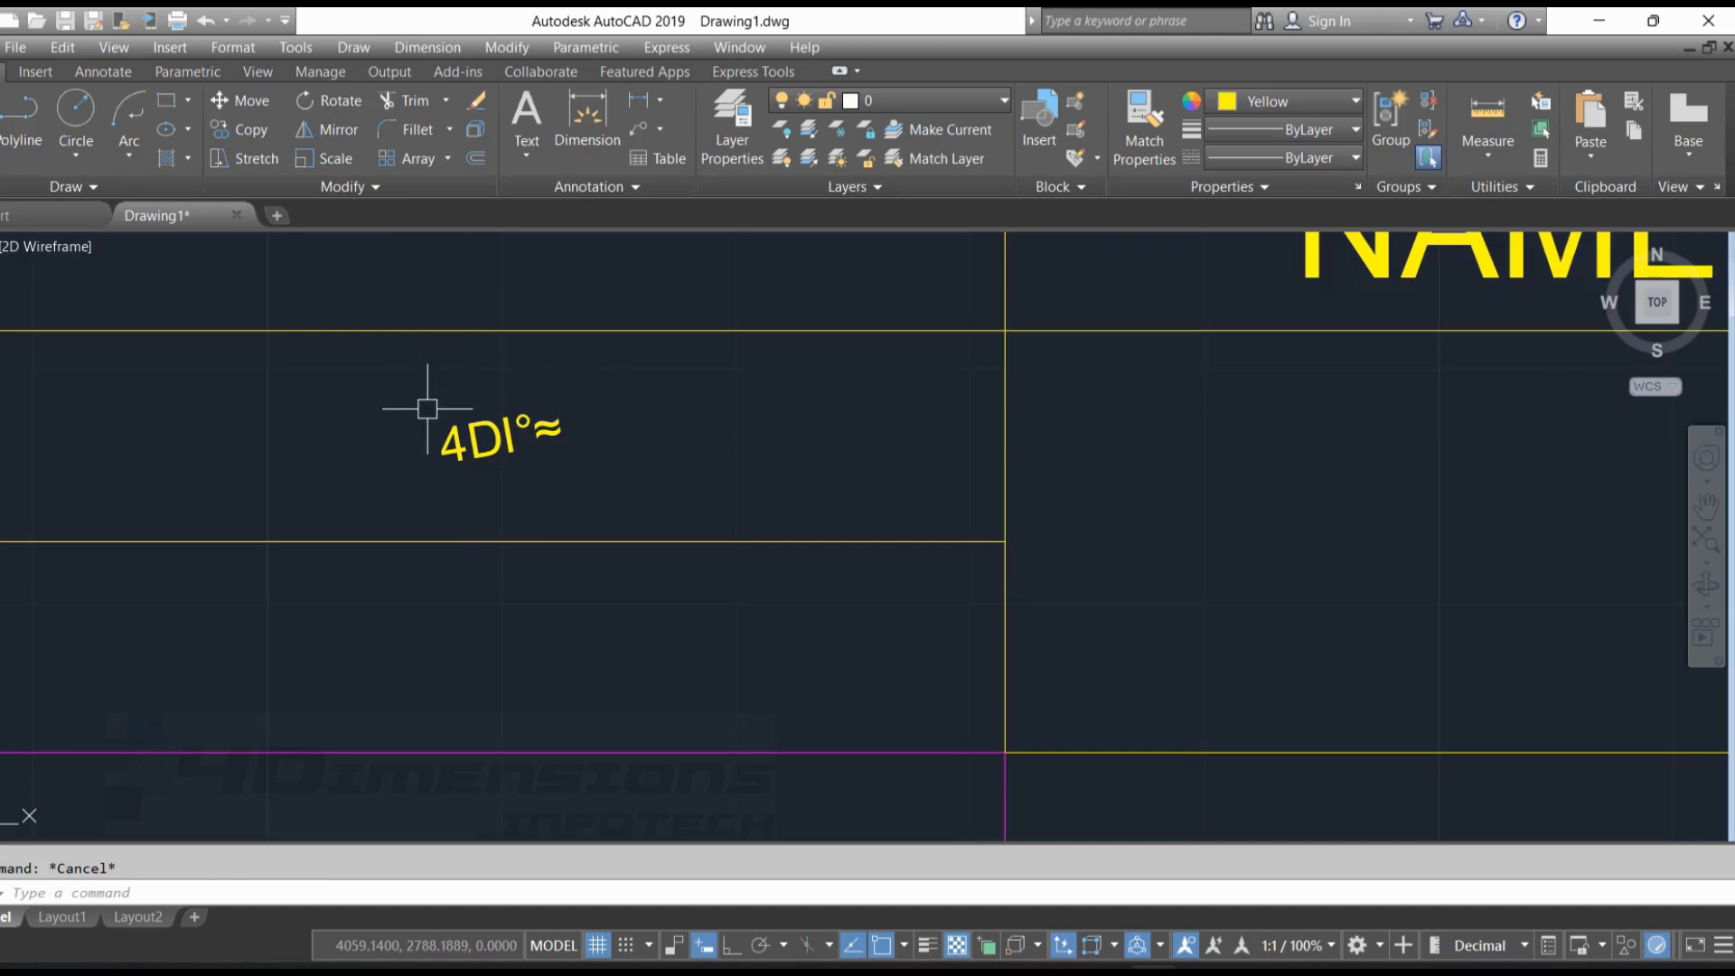
# Reopen the Standard table style and set the text angle of its Data cells to 0
pyautogui.rightClick(581, 365)
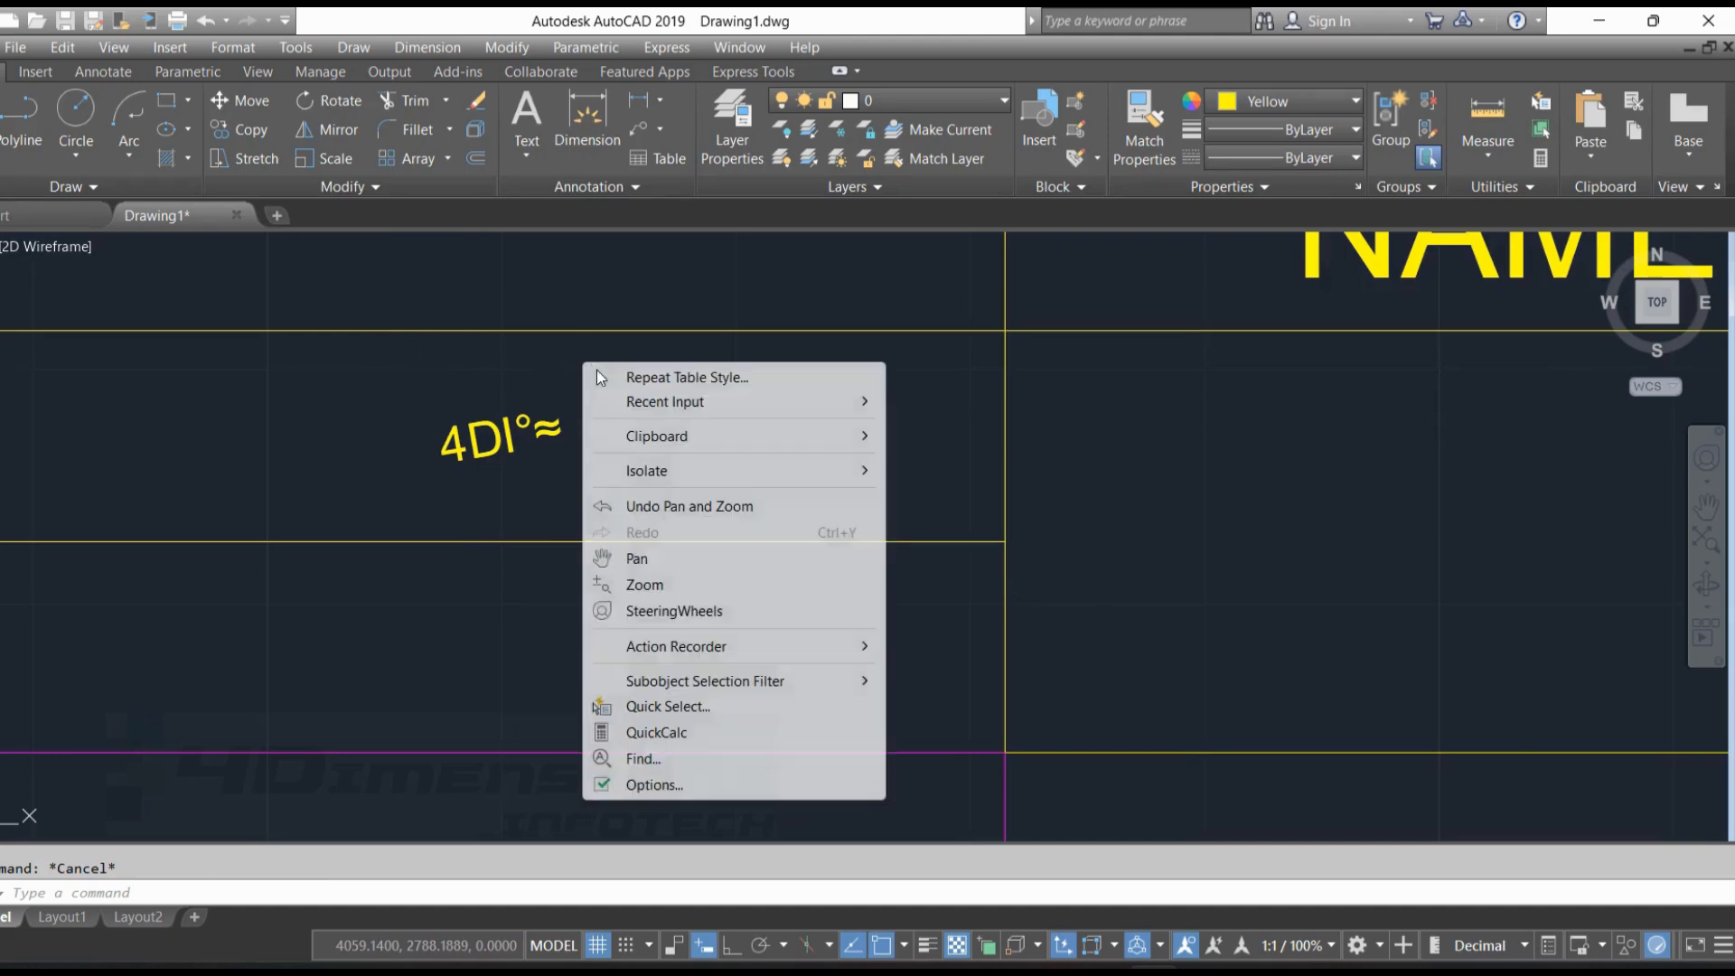
pyautogui.click(685, 378)
pyautogui.click(1102, 452)
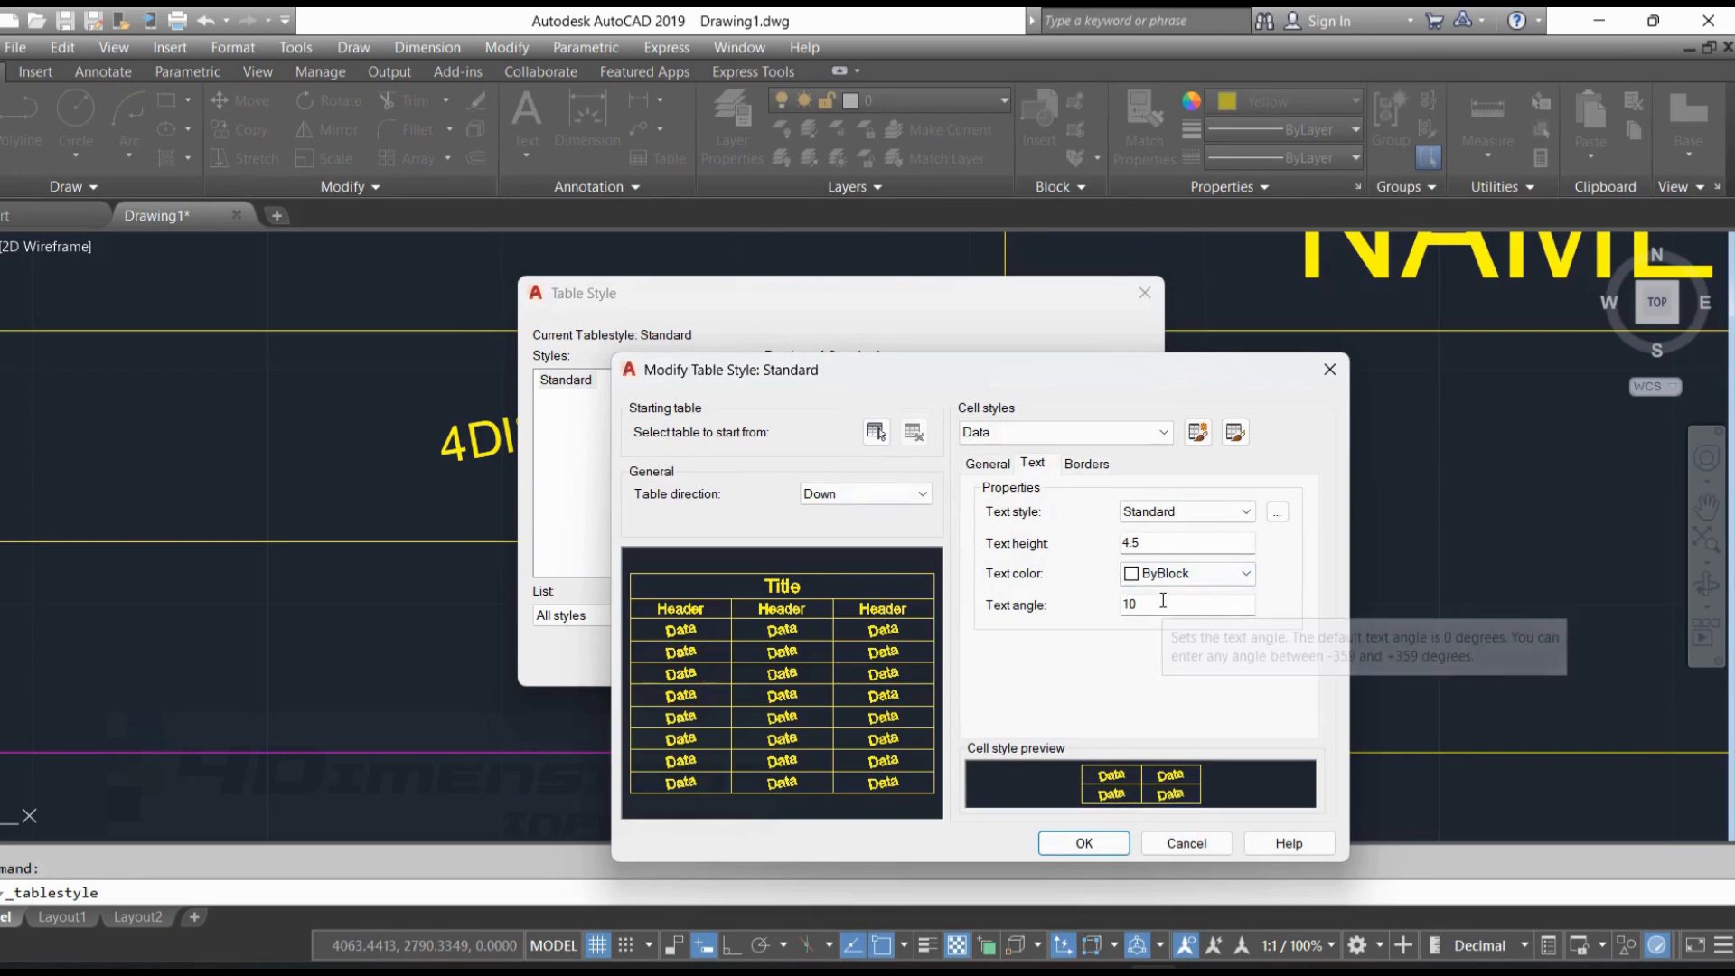
pyautogui.moveTo(1192, 611); pyautogui.dragTo(1060, 621)
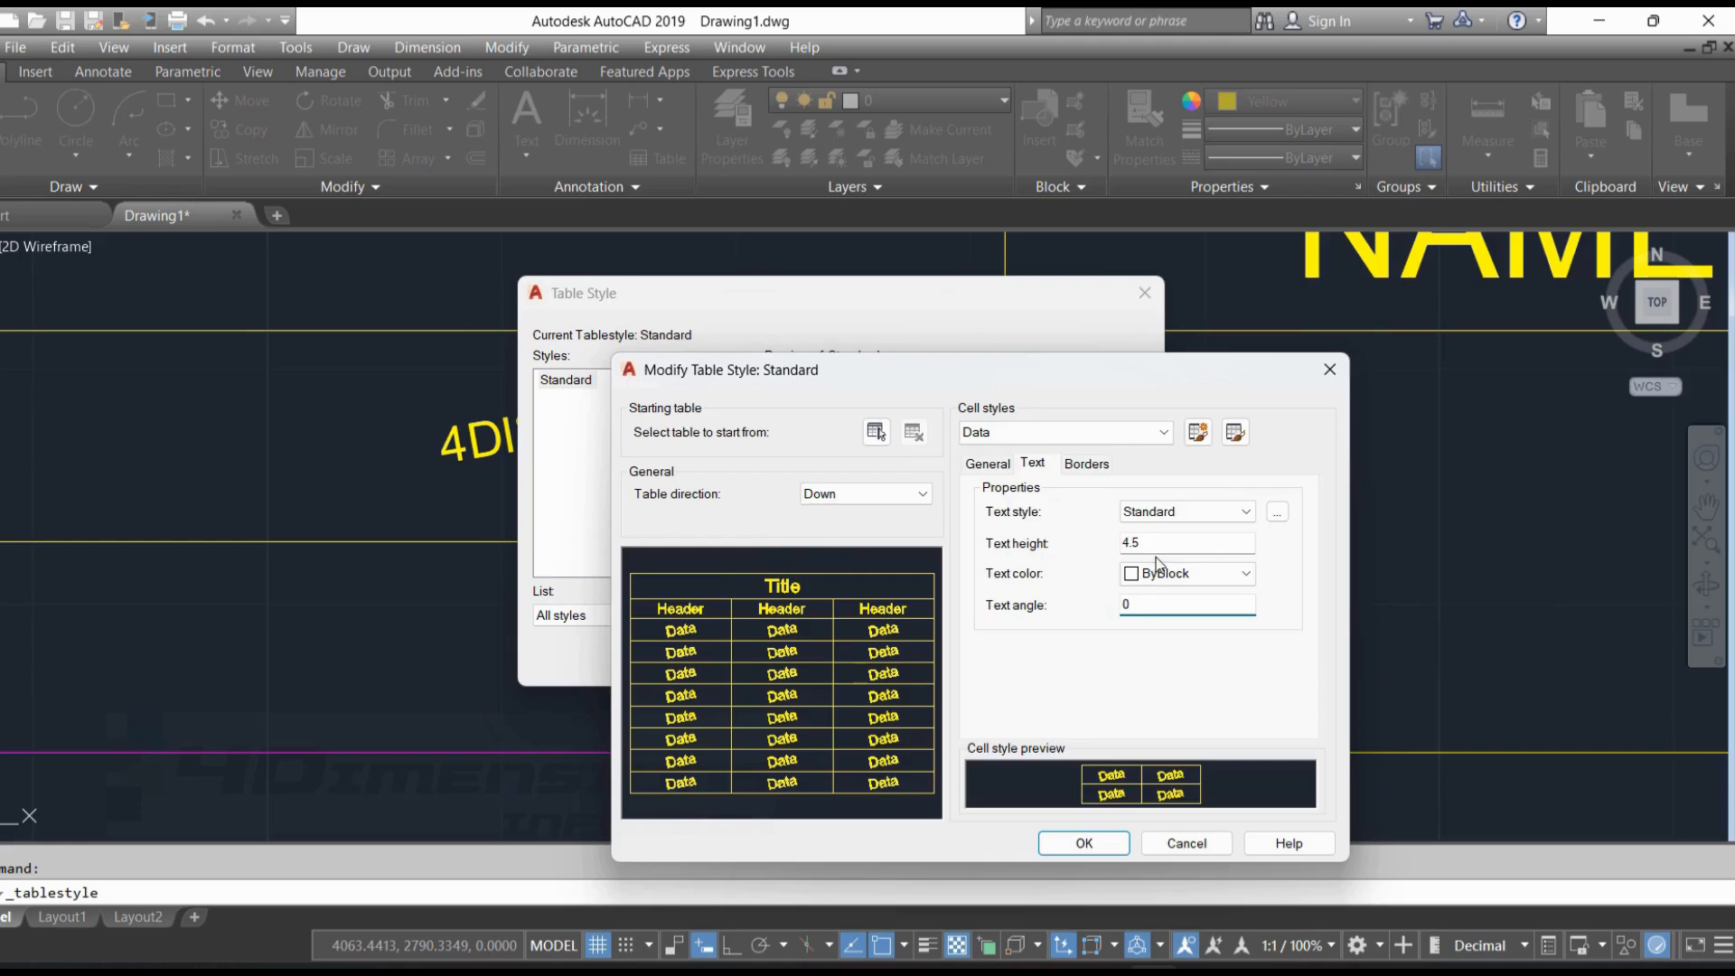
pyautogui.press('Return')
pyautogui.click(993, 658)
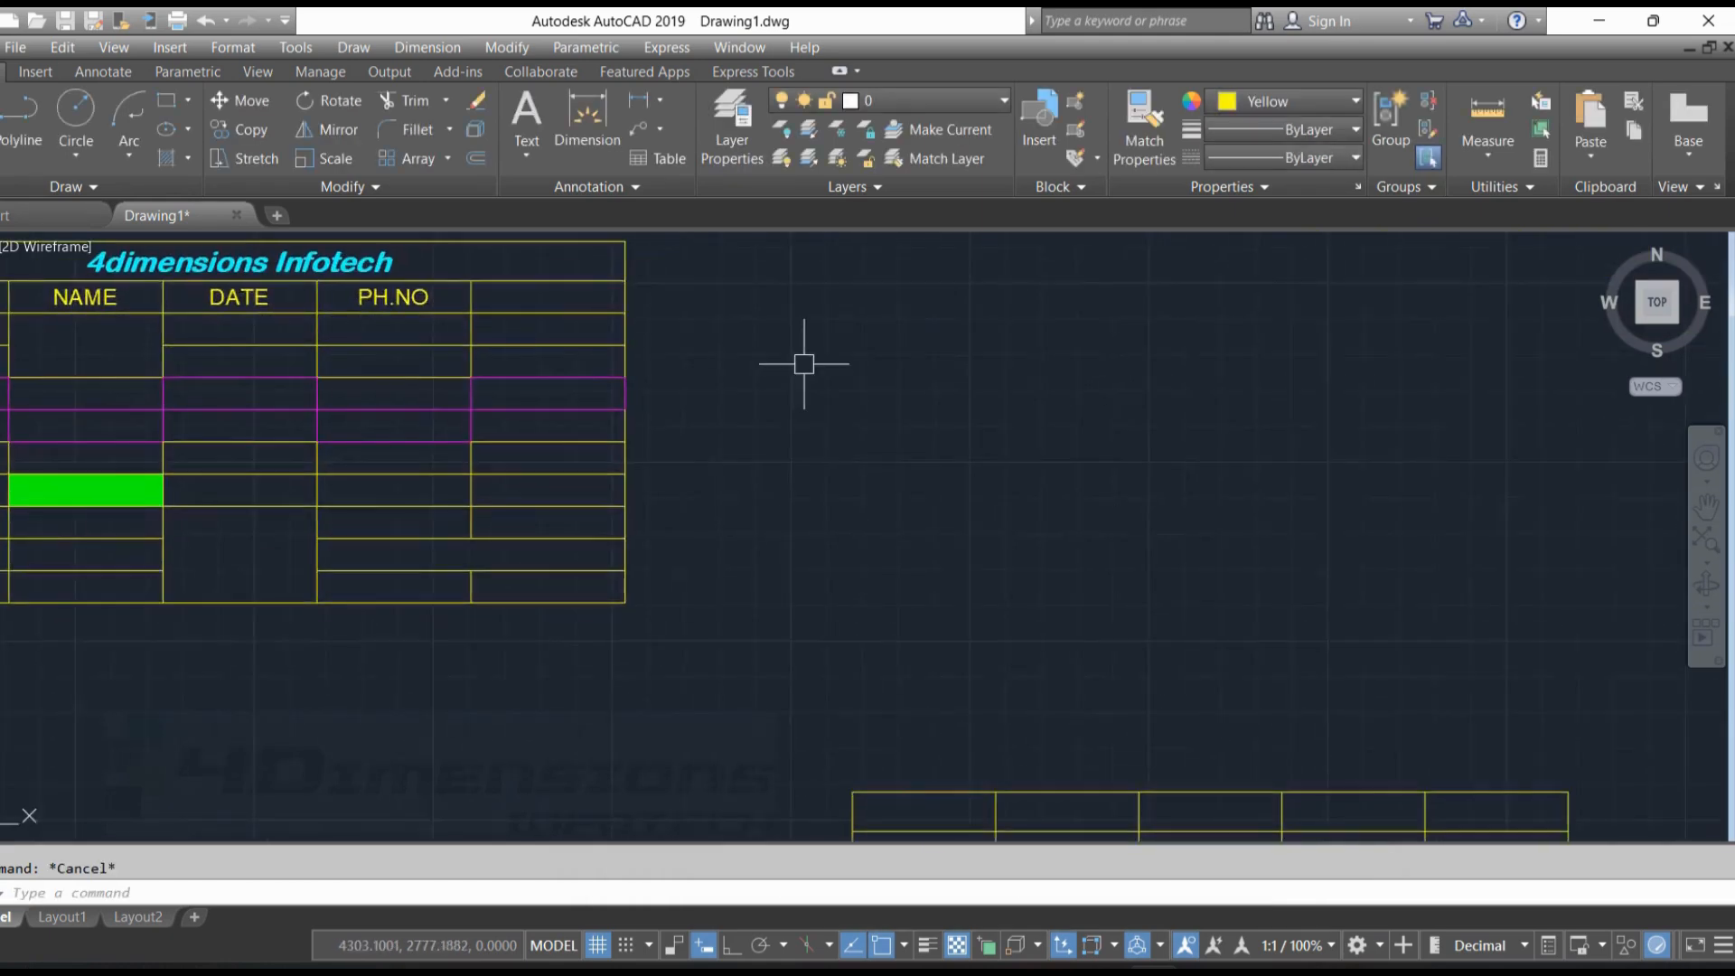
# Draw a vertical yellow line in the empty area beside the tables with Ortho mode turned on
pyautogui.scroll(-2, 801, 360)
pyautogui.write('l')
pyautogui.press('Return')
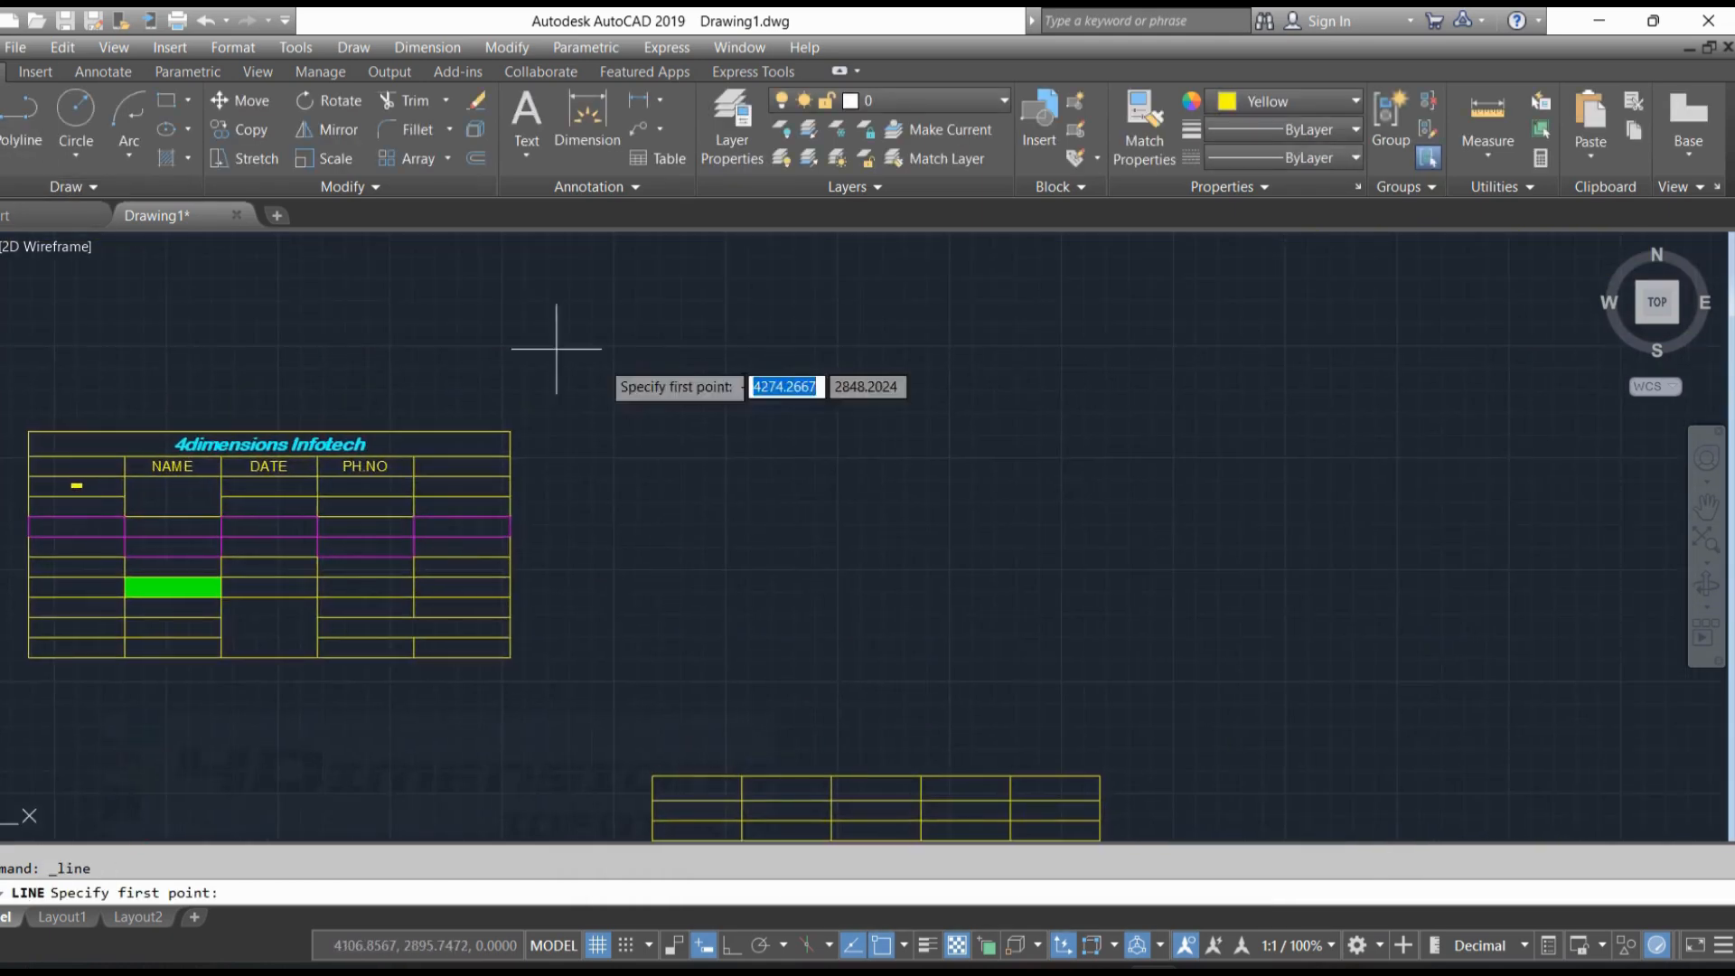
pyautogui.click(932, 302)
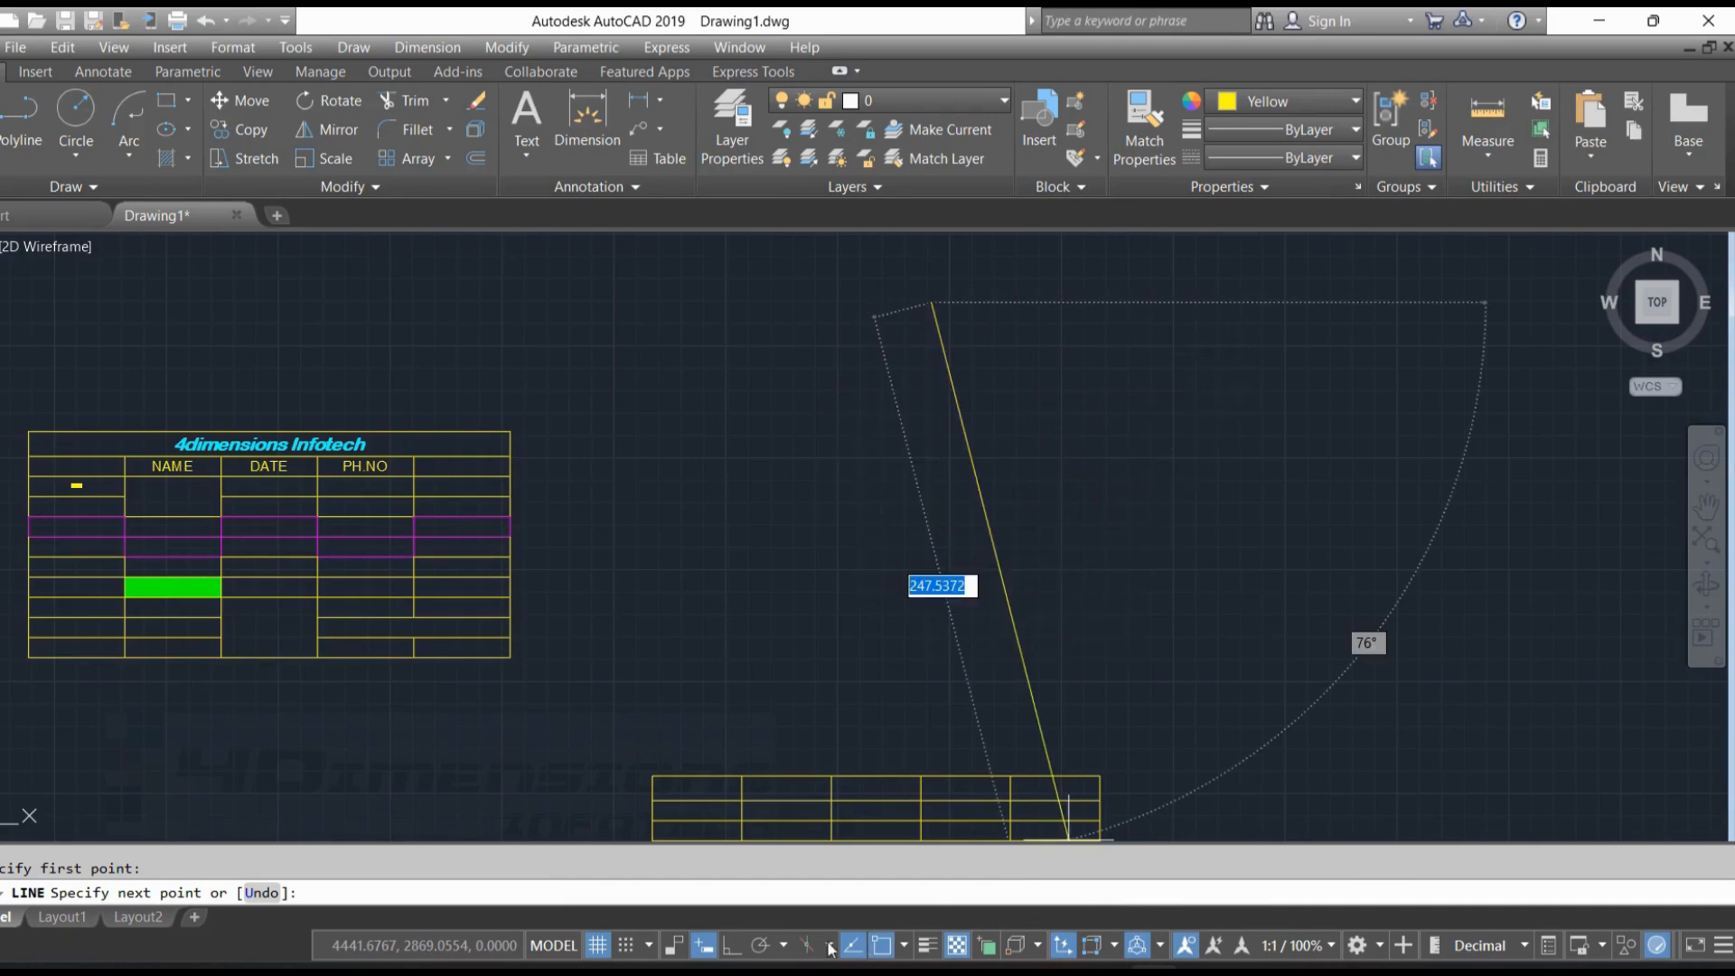
pyautogui.click(730, 945)
pyautogui.click(930, 500)
# Draw a yellow circle with a radius of about 46 beside the vertical line
pyautogui.click(76, 108)
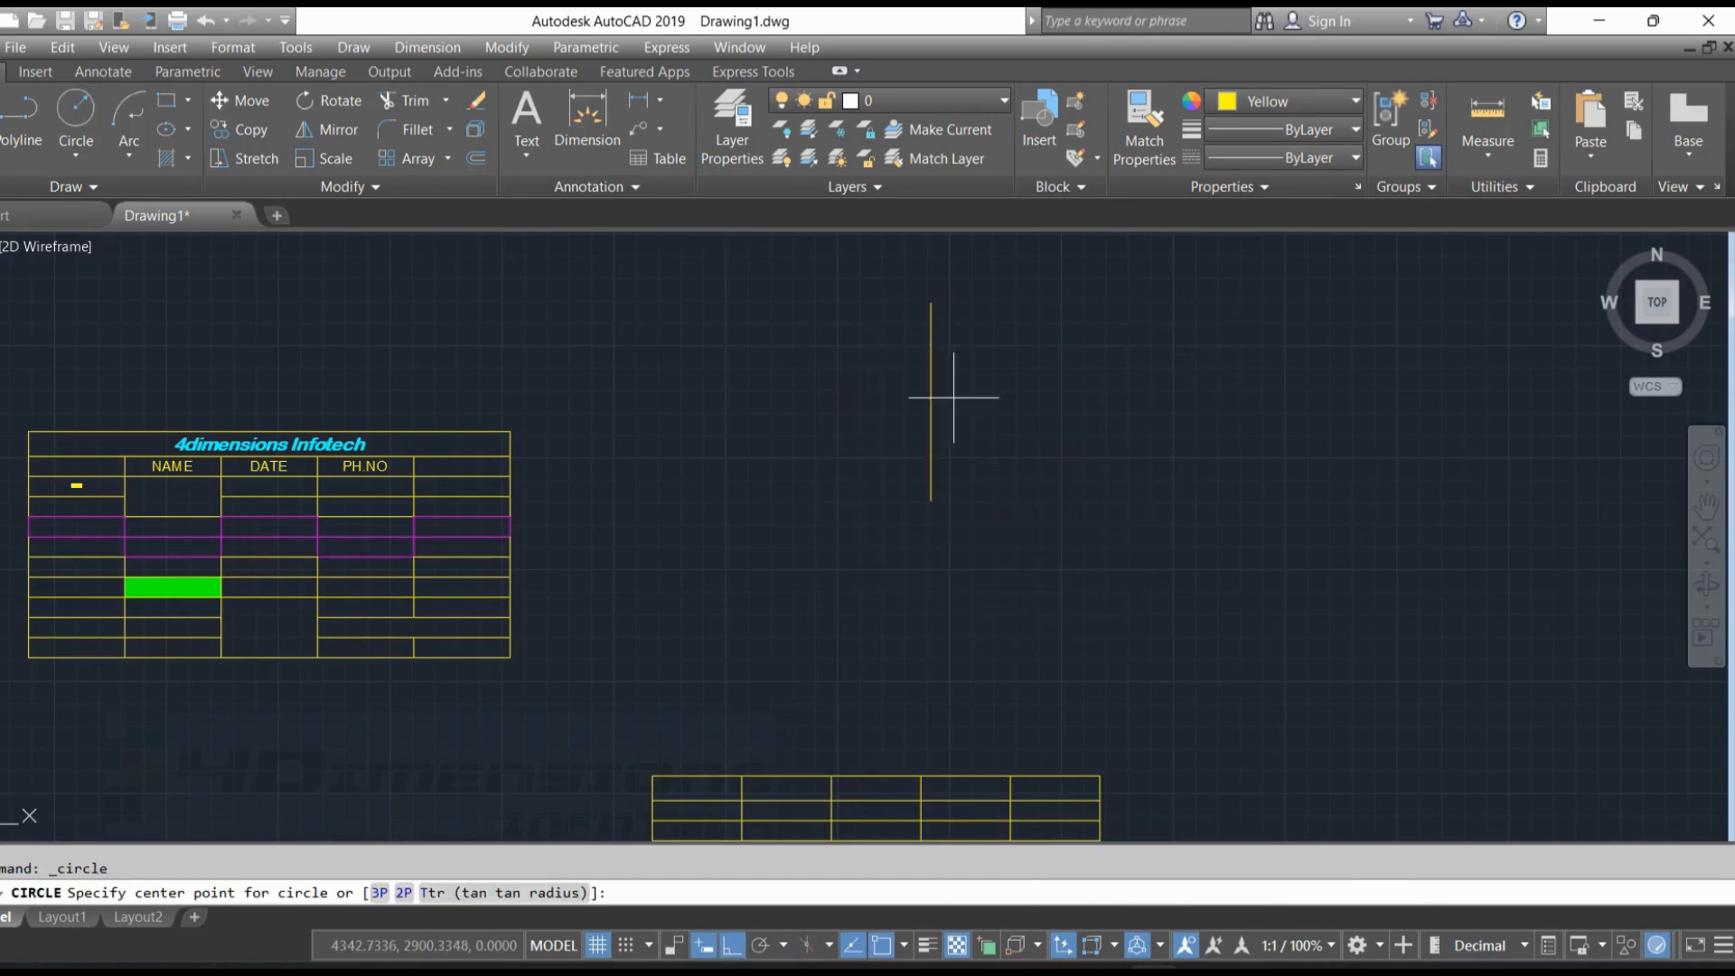
pyautogui.click(1180, 389)
pyautogui.click(1254, 316)
pyautogui.press('Escape')
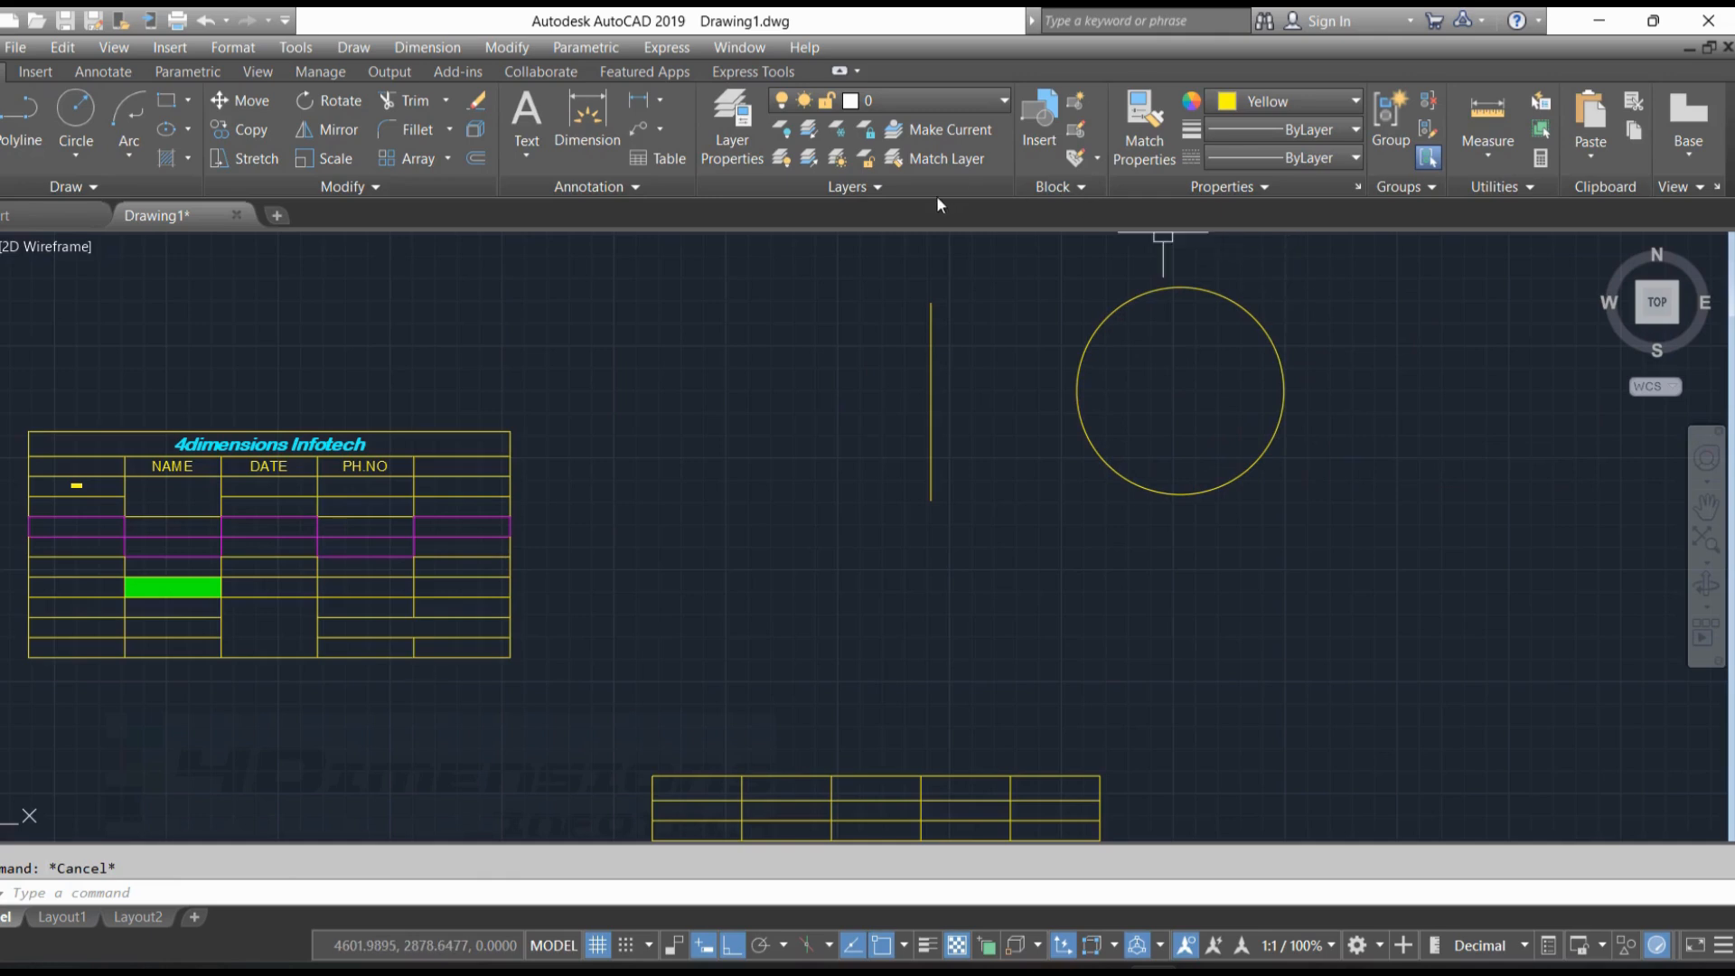
# Set the object color to Cyan and draw a vertical line overlapping the yellow line and extending past its lower end
pyautogui.click(20, 113)
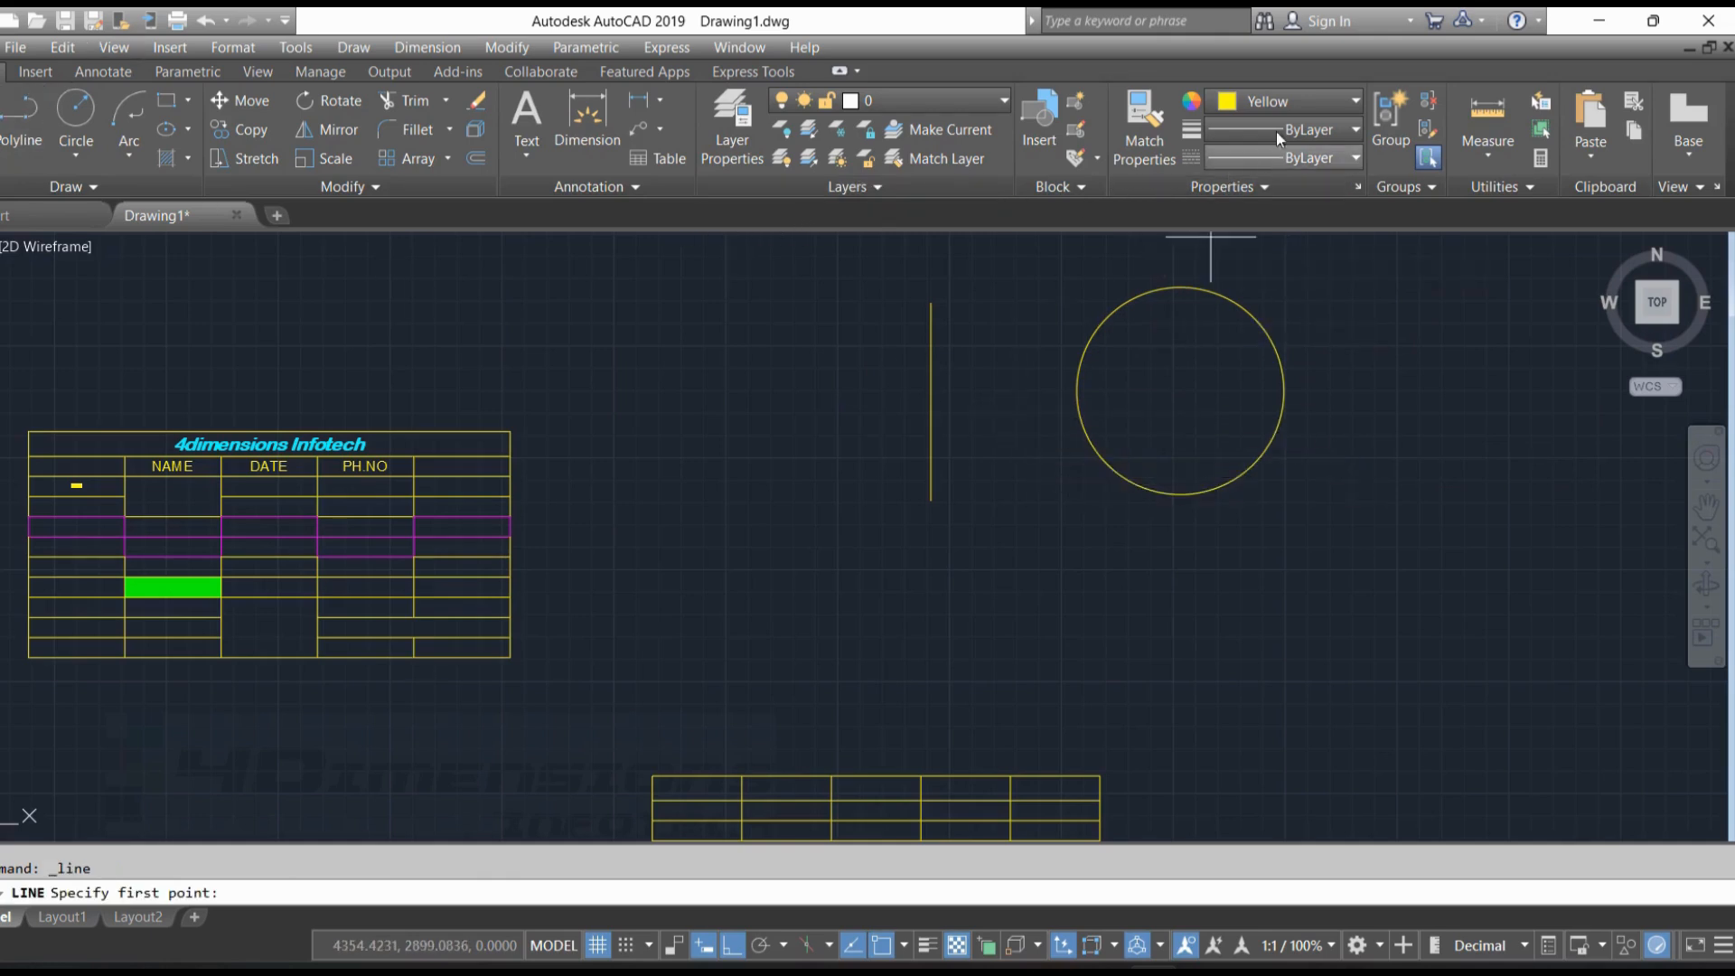
pyautogui.click(1288, 101)
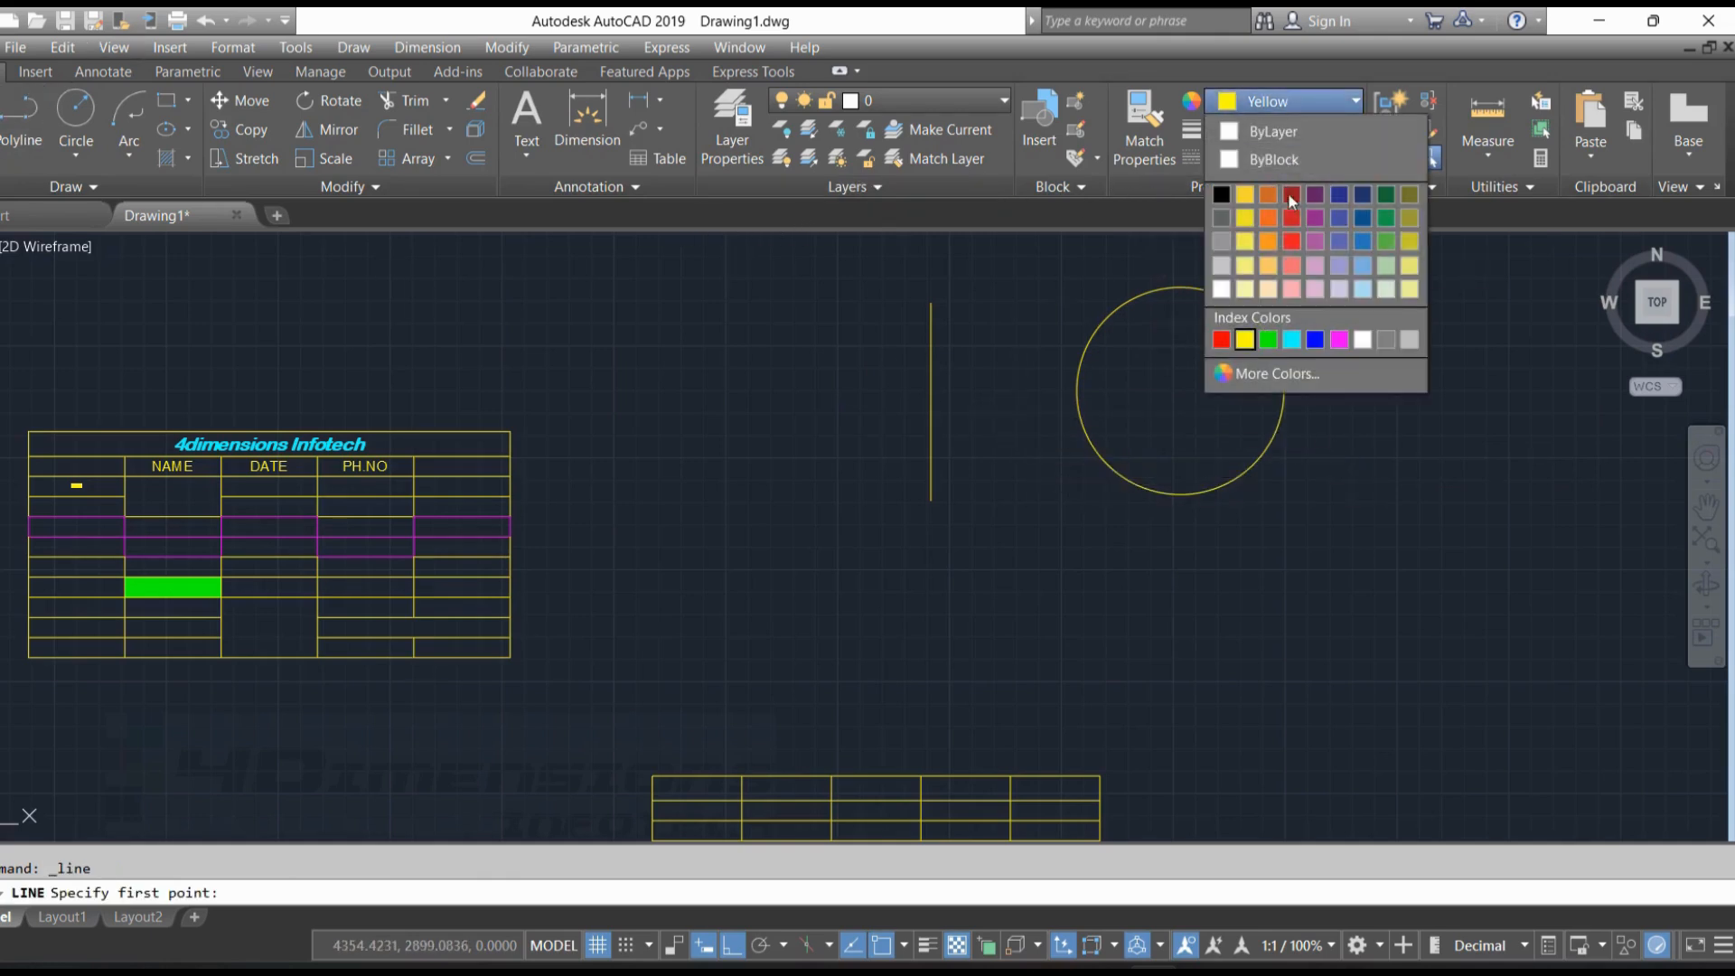
pyautogui.click(1292, 340)
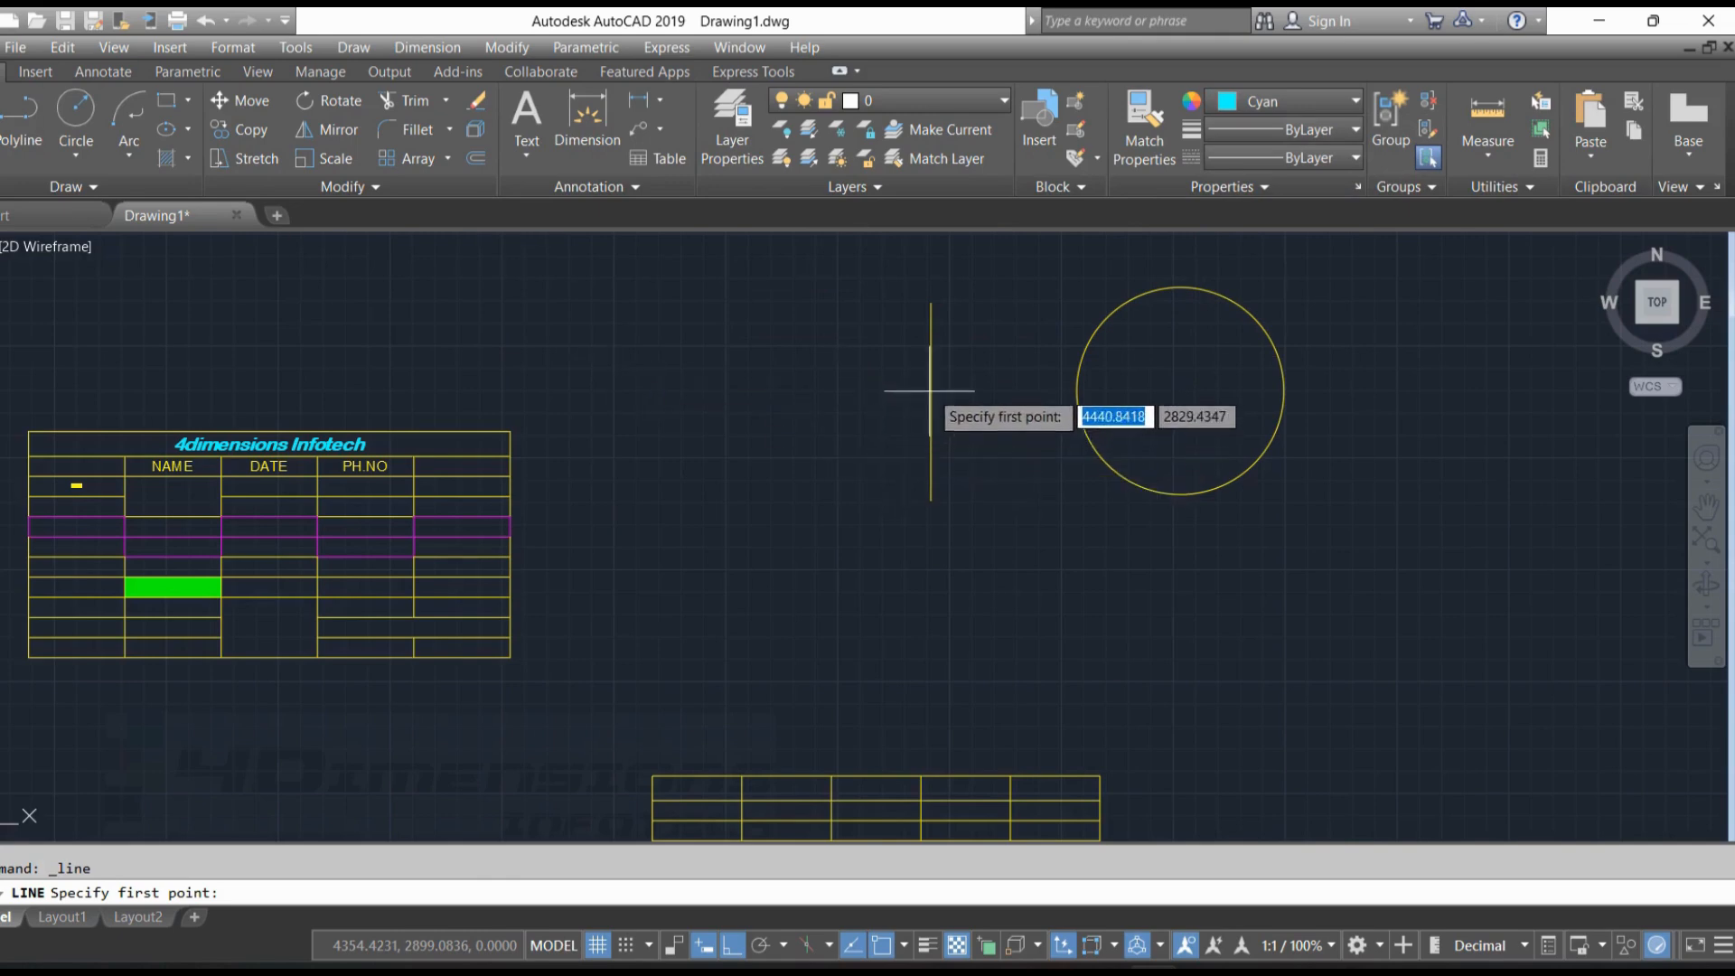
pyautogui.click(931, 364)
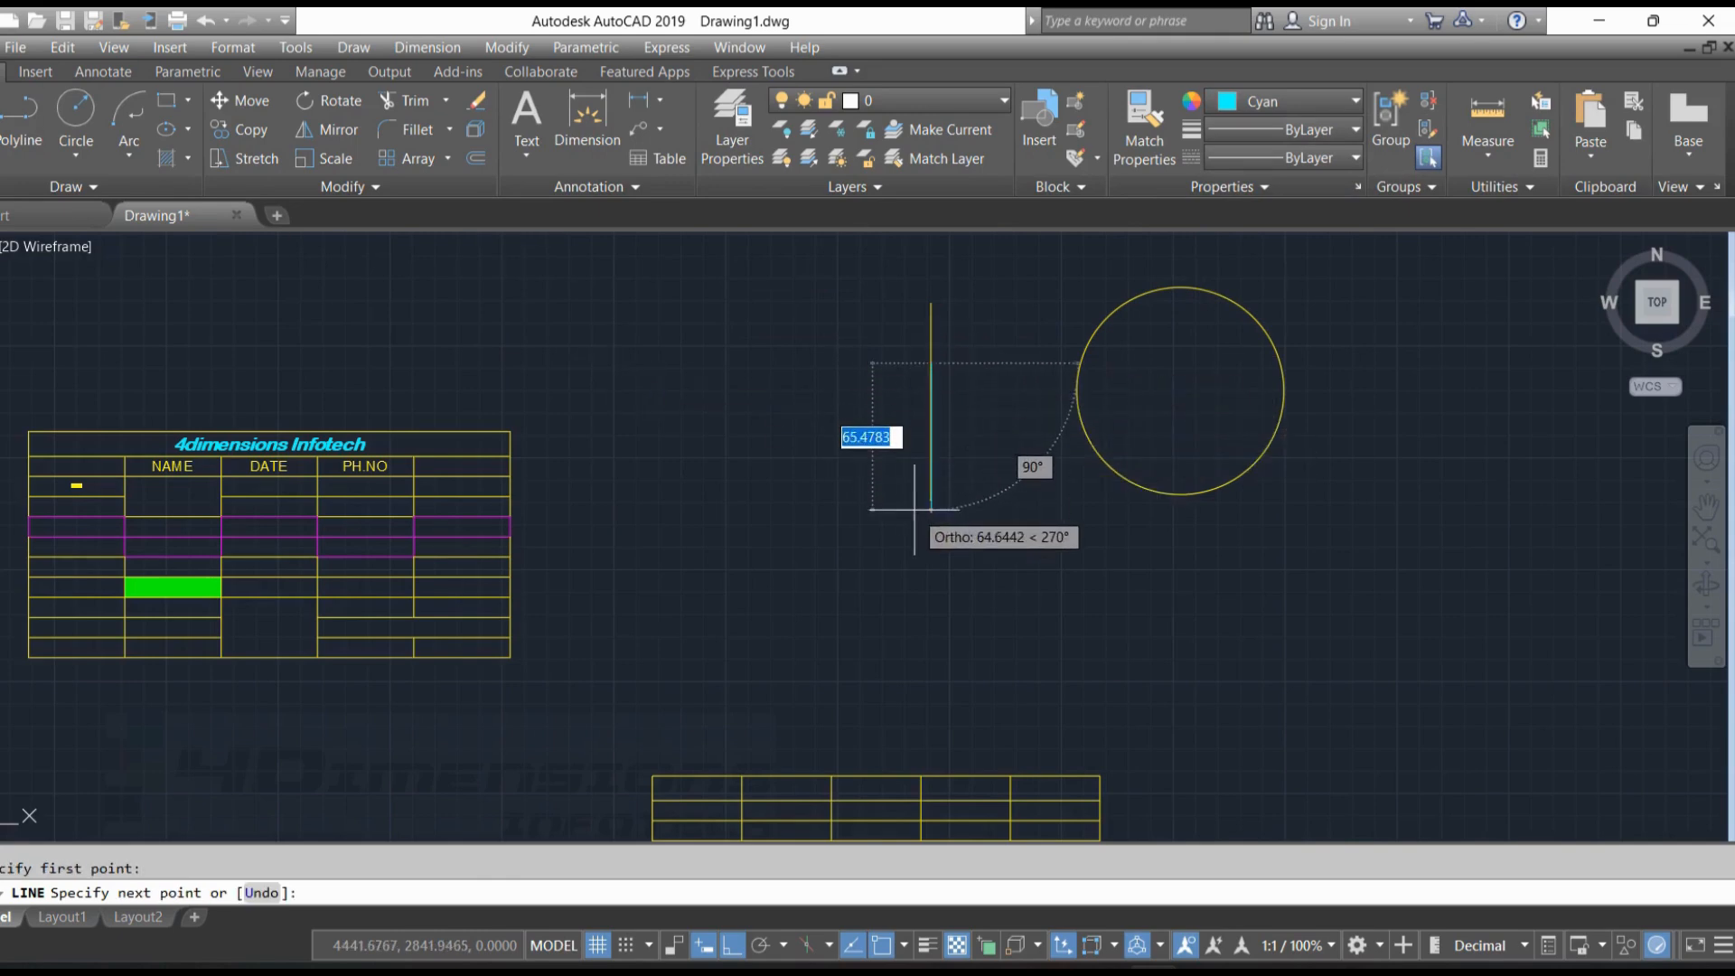
pyautogui.click(917, 548)
pyautogui.press('Escape')
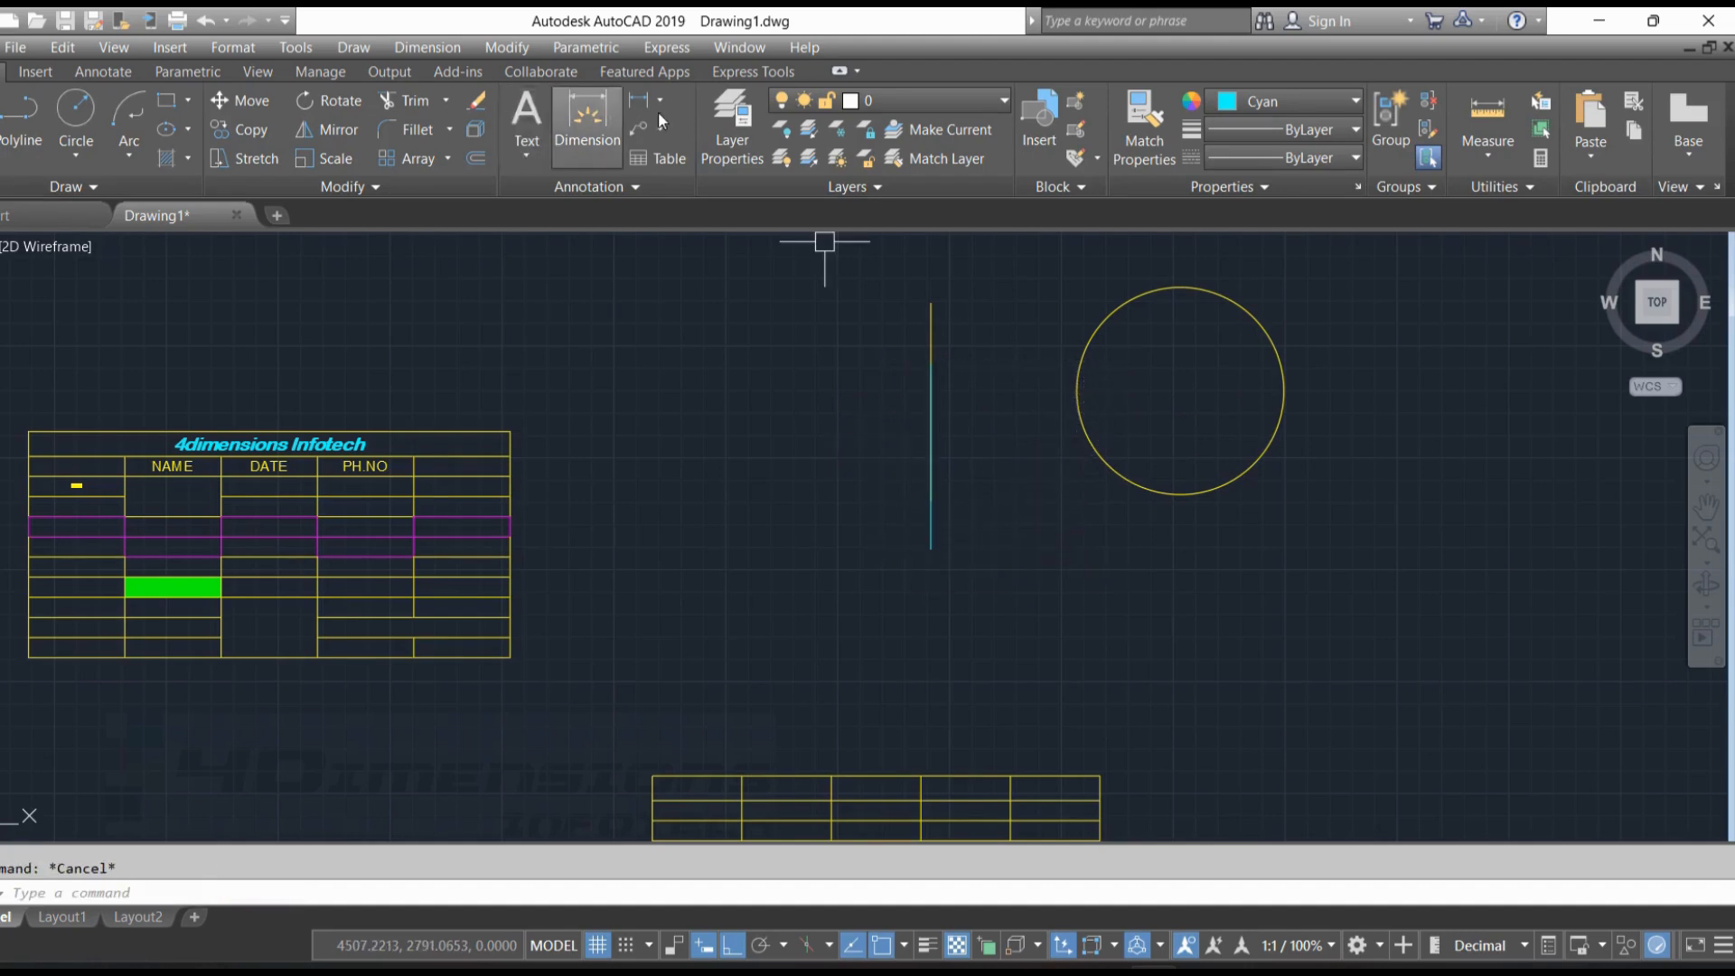
# Draw a cyan circle with a radius of about 46 exactly over the yellow circle, sharing its center
pyautogui.click(76, 108)
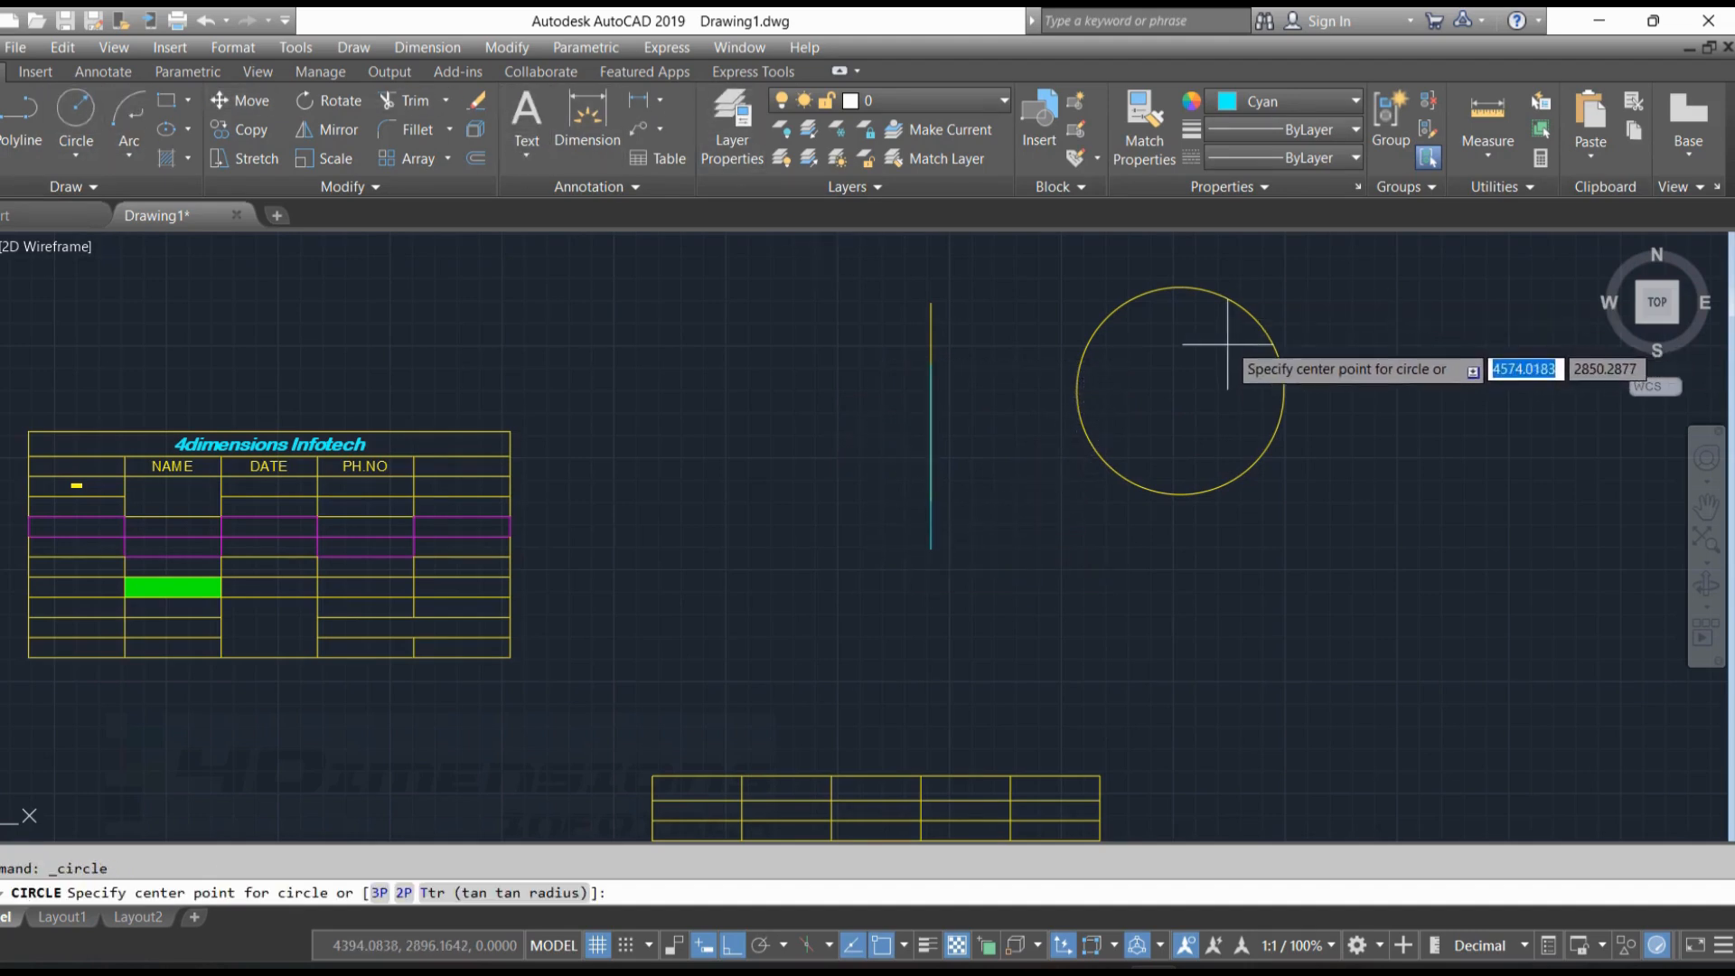
pyautogui.click(1179, 390)
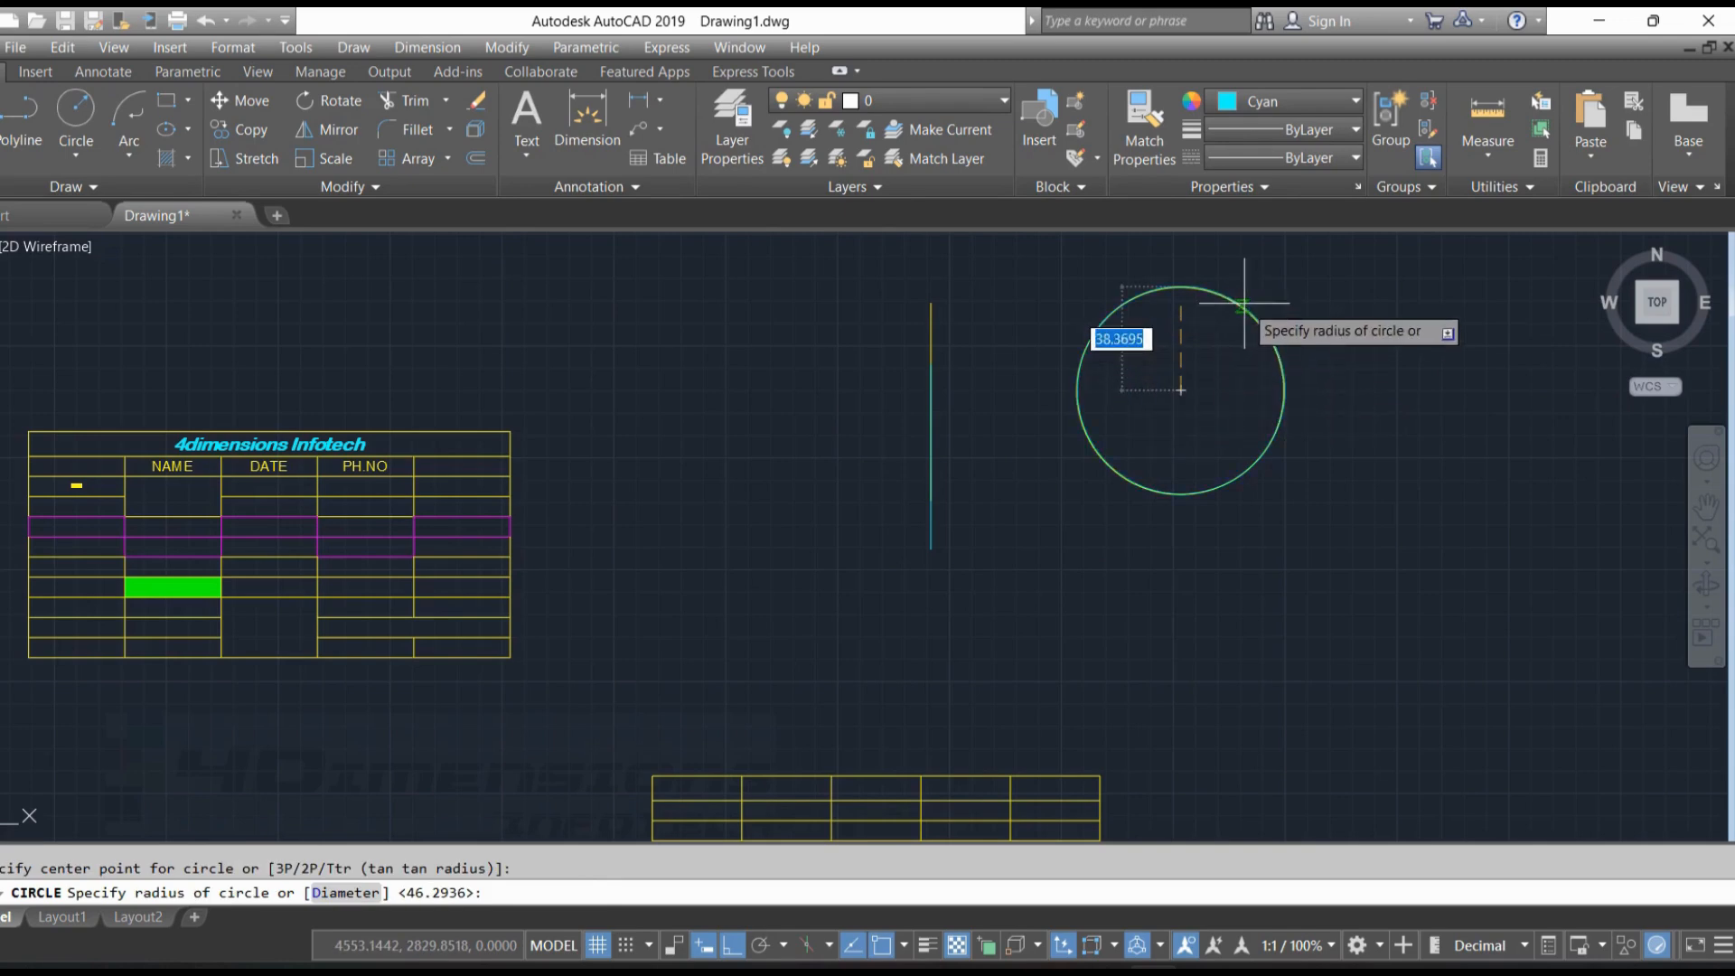
pyautogui.click(1284, 394)
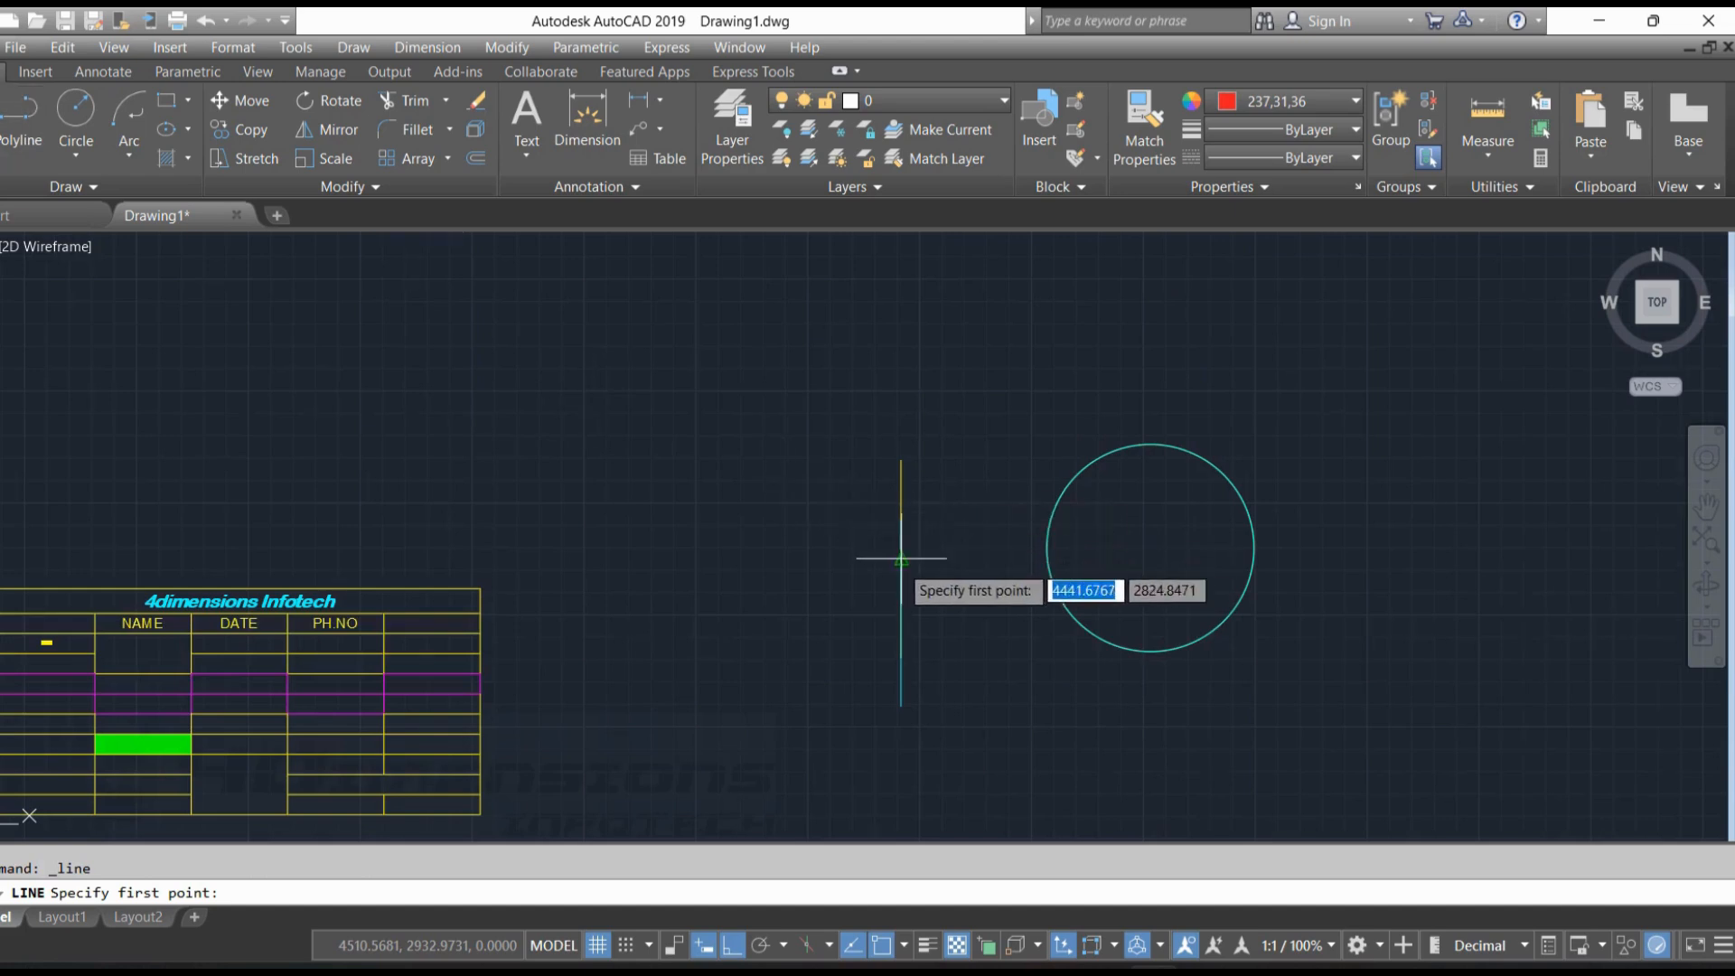
# Draw a vertical line in red (237,31,36) over the overlapping lines, extending above their upper end
pyautogui.click(901, 558)
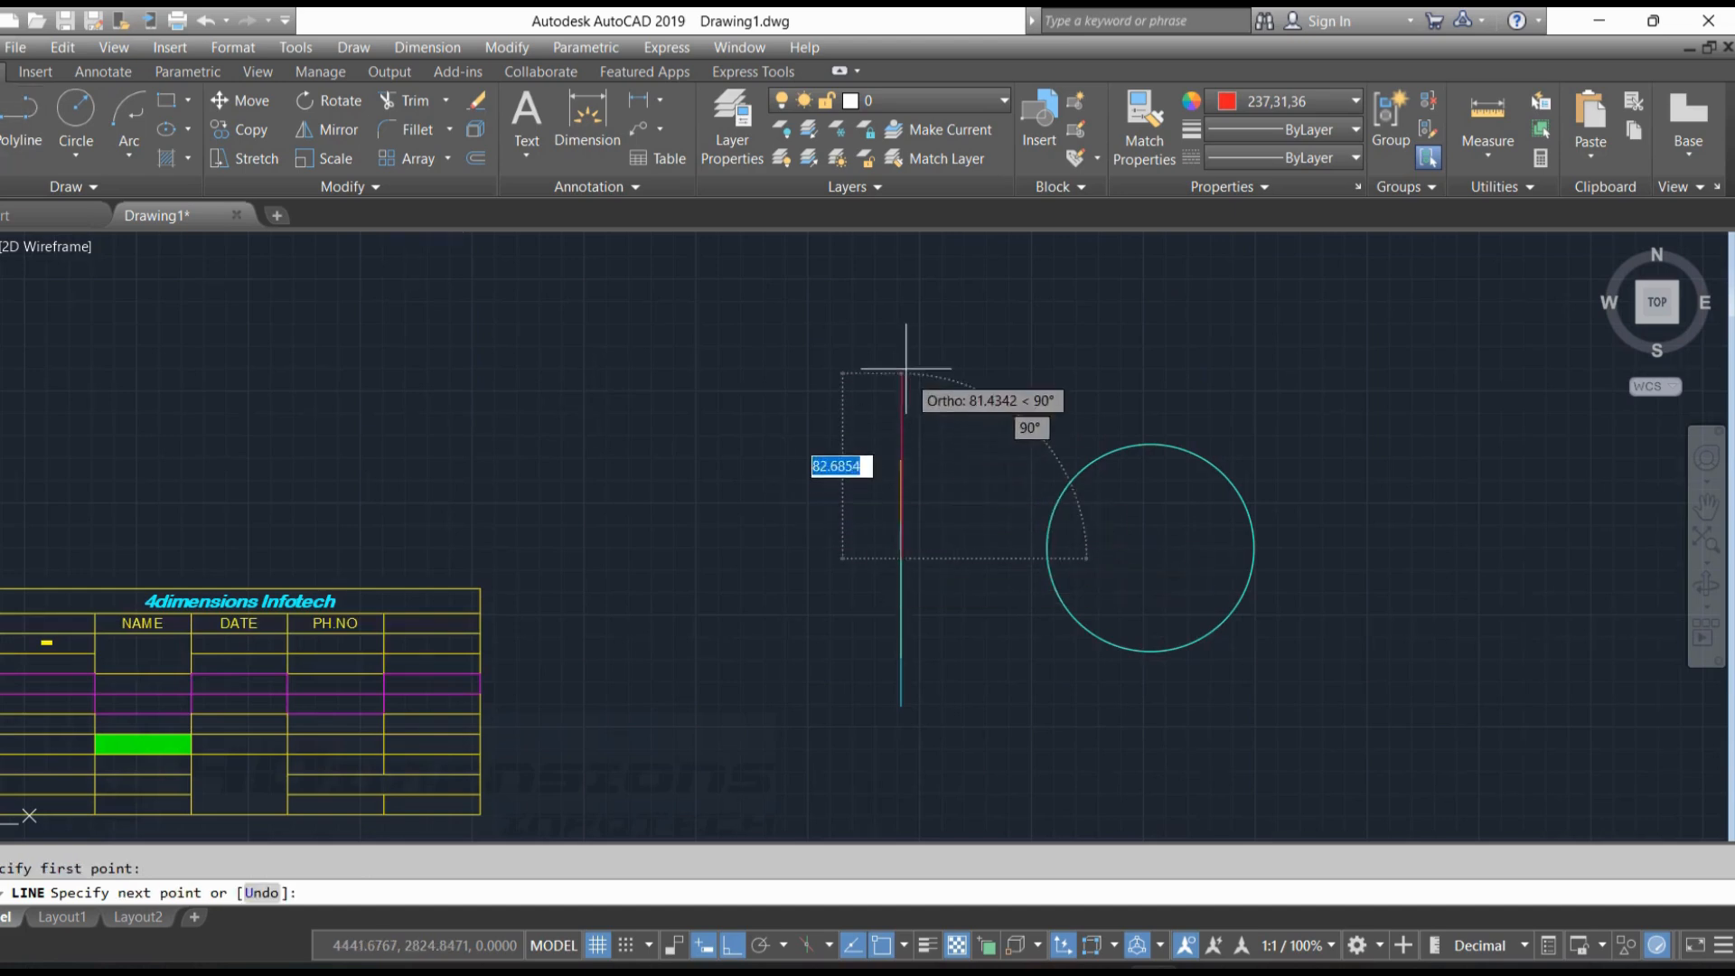
pyautogui.click(903, 335)
pyautogui.press('Escape')
# Turn on Selection Cycling and use it to pick and delete the yellow line among the overlapping lines
pyautogui.scroll(-4, 1011, 395)
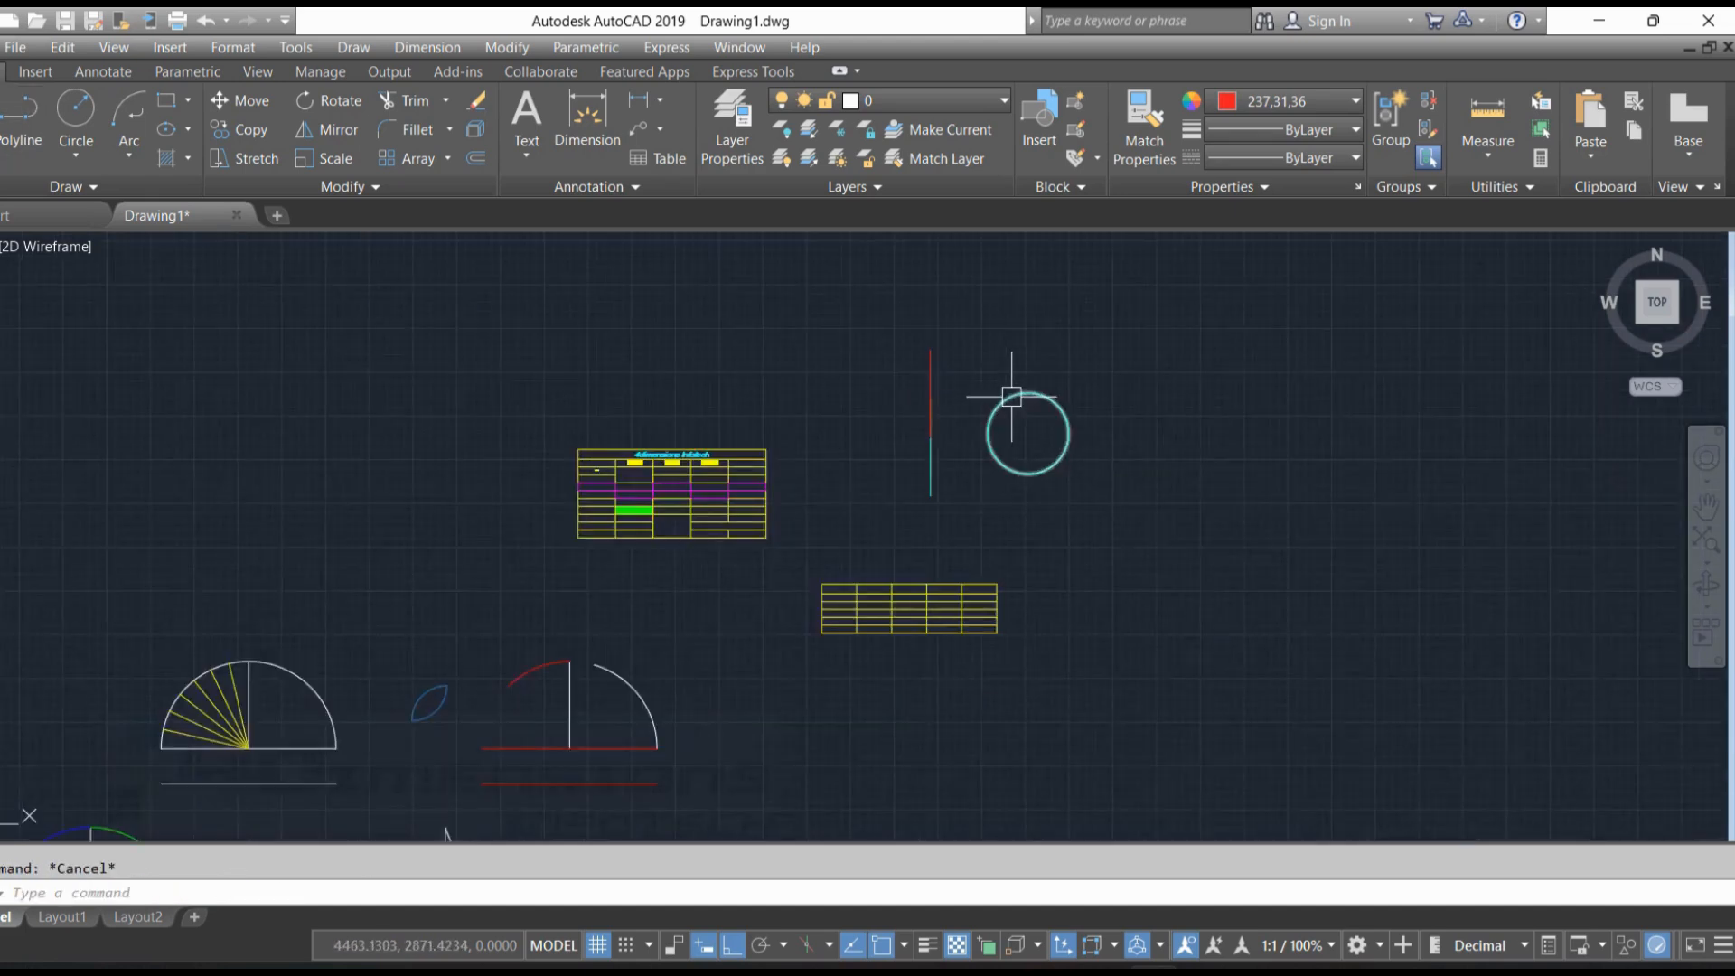
pyautogui.scroll(4, 903, 396)
pyautogui.scroll(-2, 930, 407)
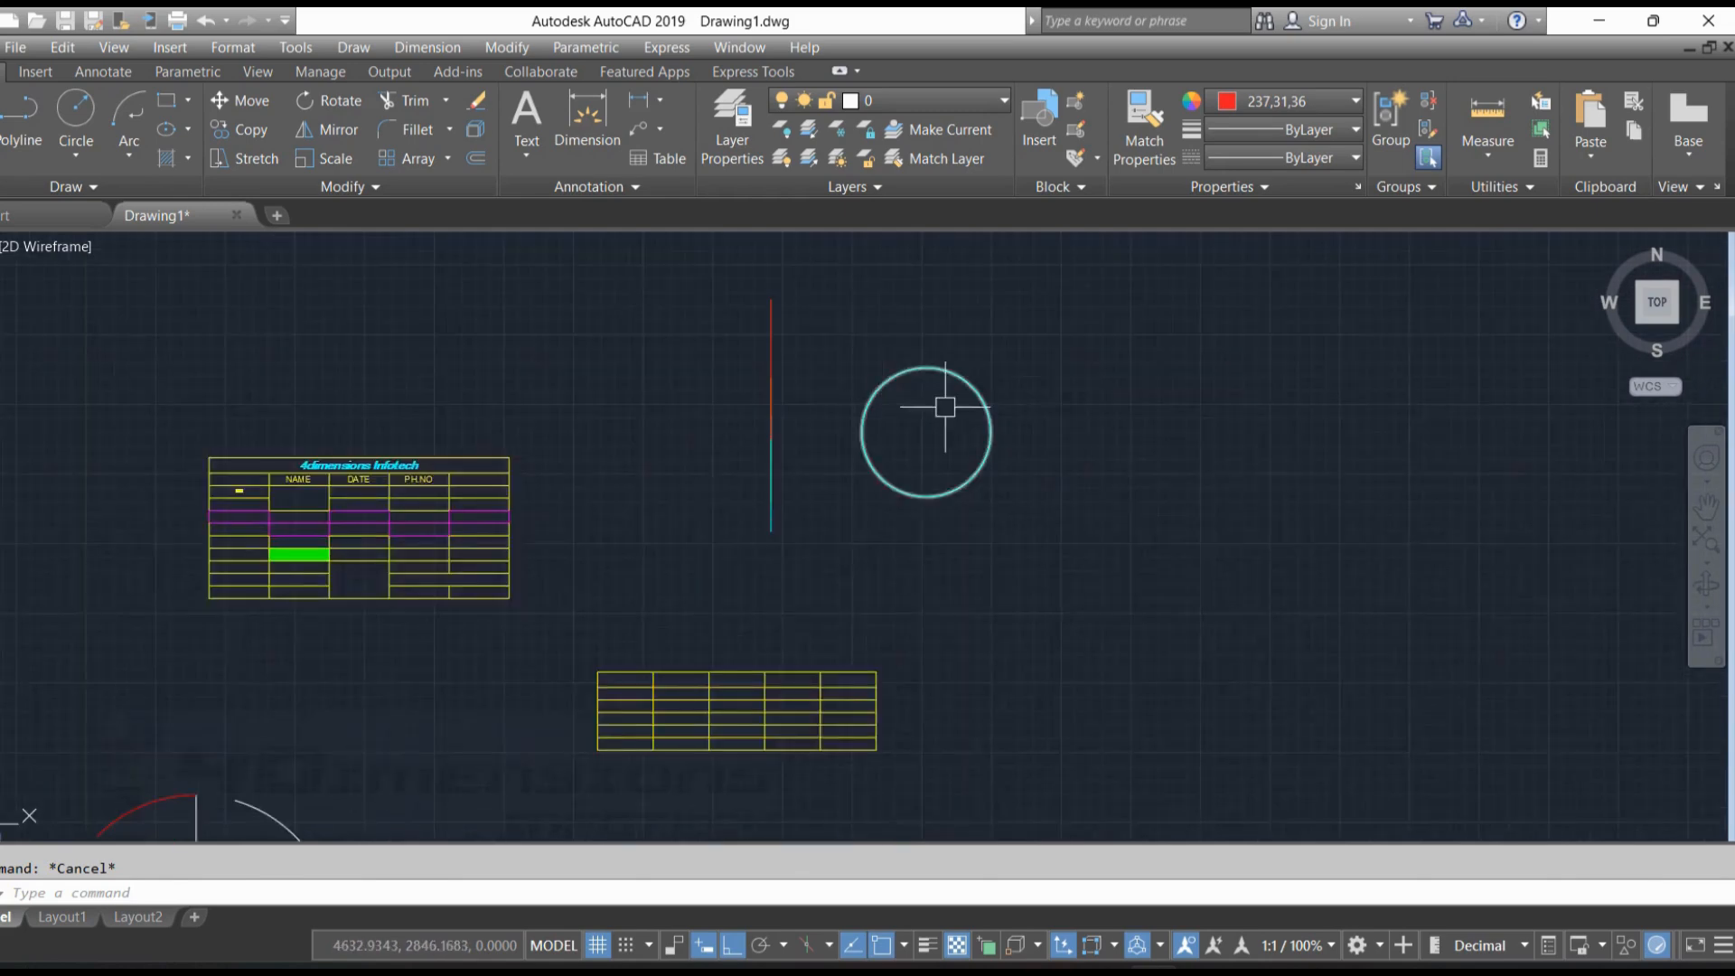
pyautogui.scroll(2, 957, 387)
pyautogui.scroll(-2, 972, 398)
pyautogui.moveTo(1028, 396); pyautogui.dragTo(1053, 405, button='middle')
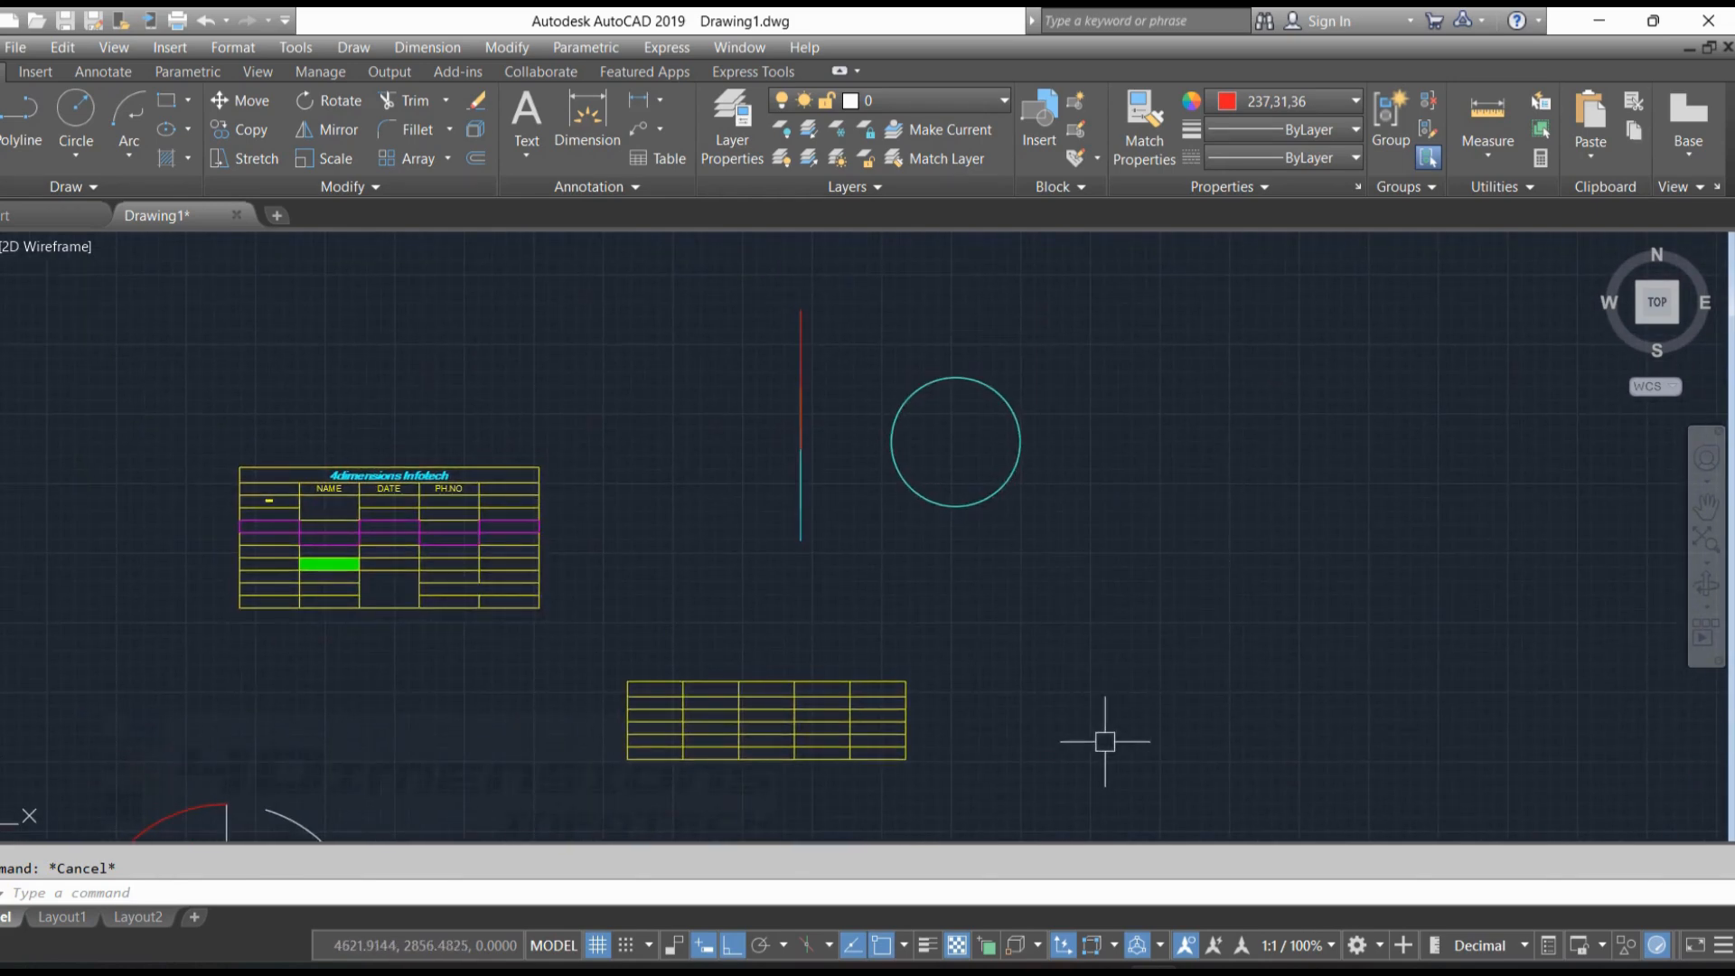
pyautogui.click(987, 947)
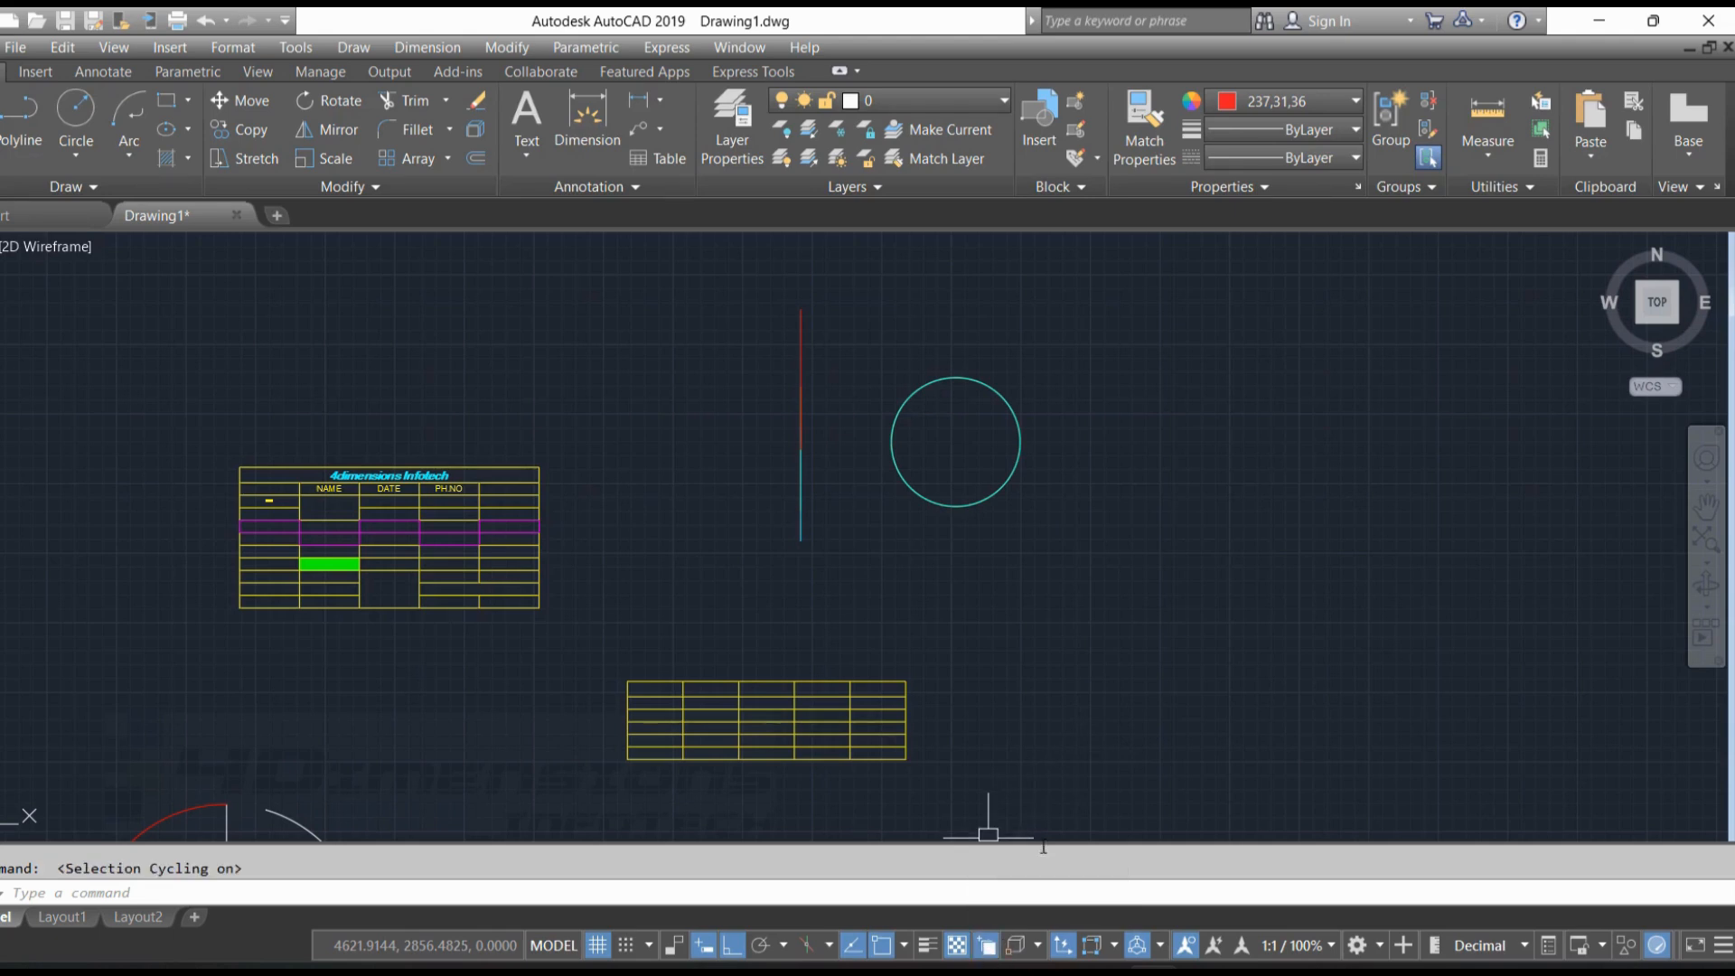
pyautogui.click(797, 423)
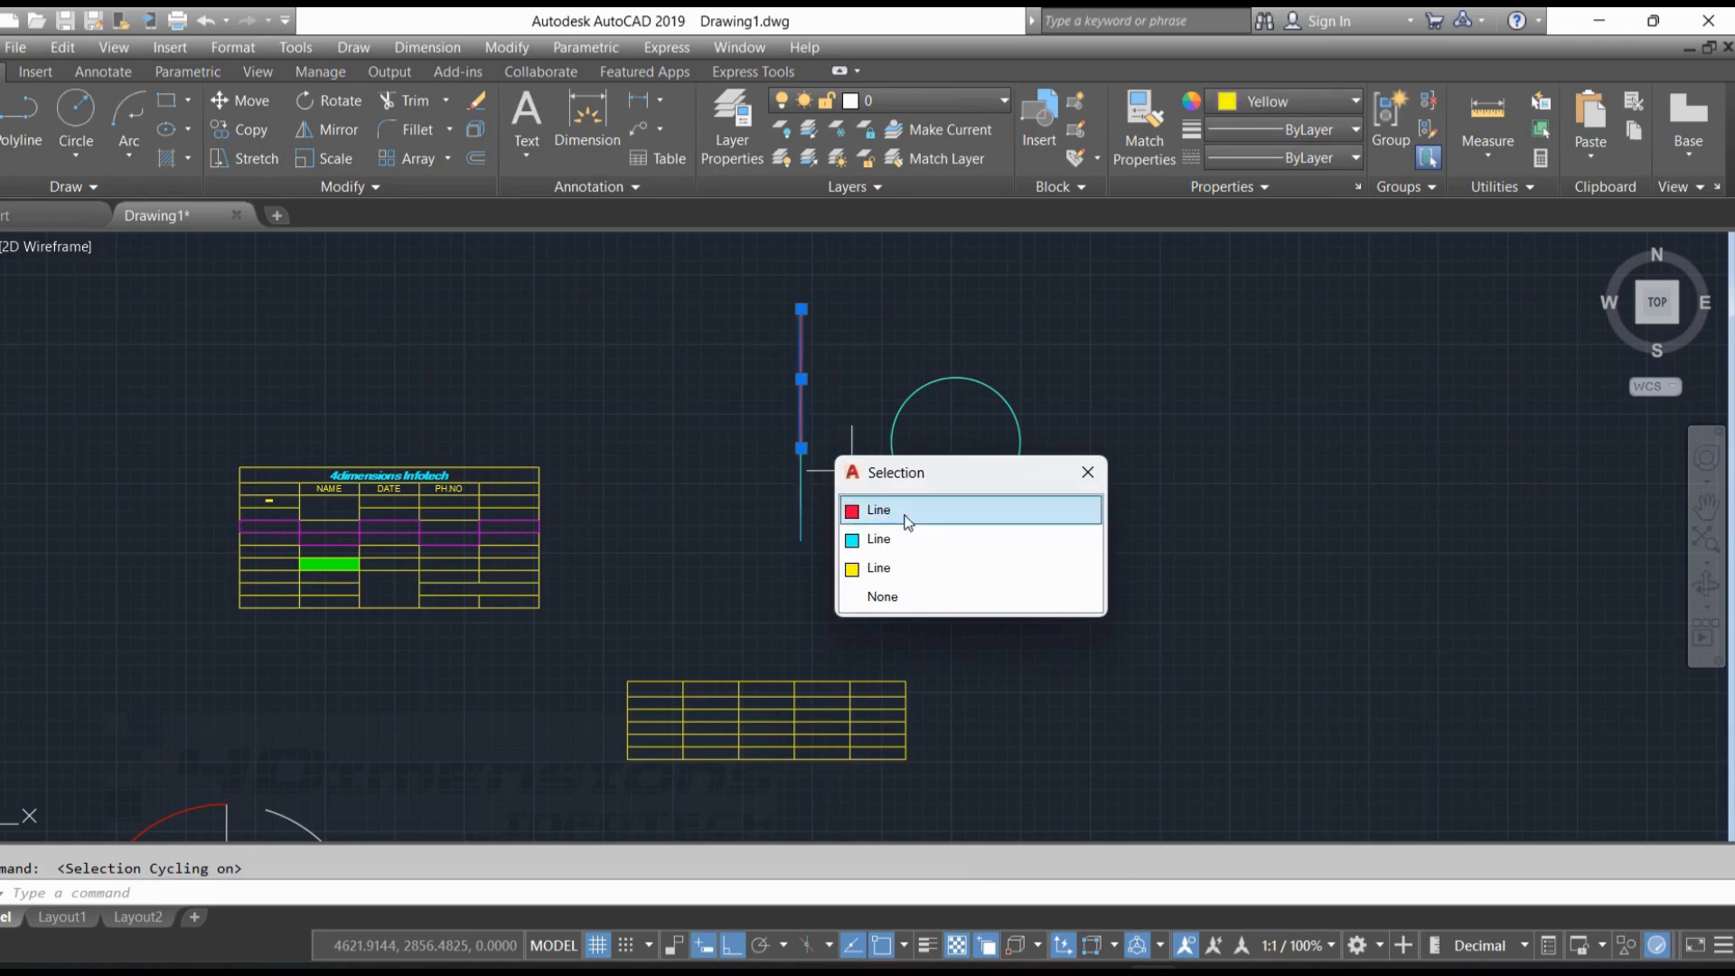
pyautogui.click(893, 568)
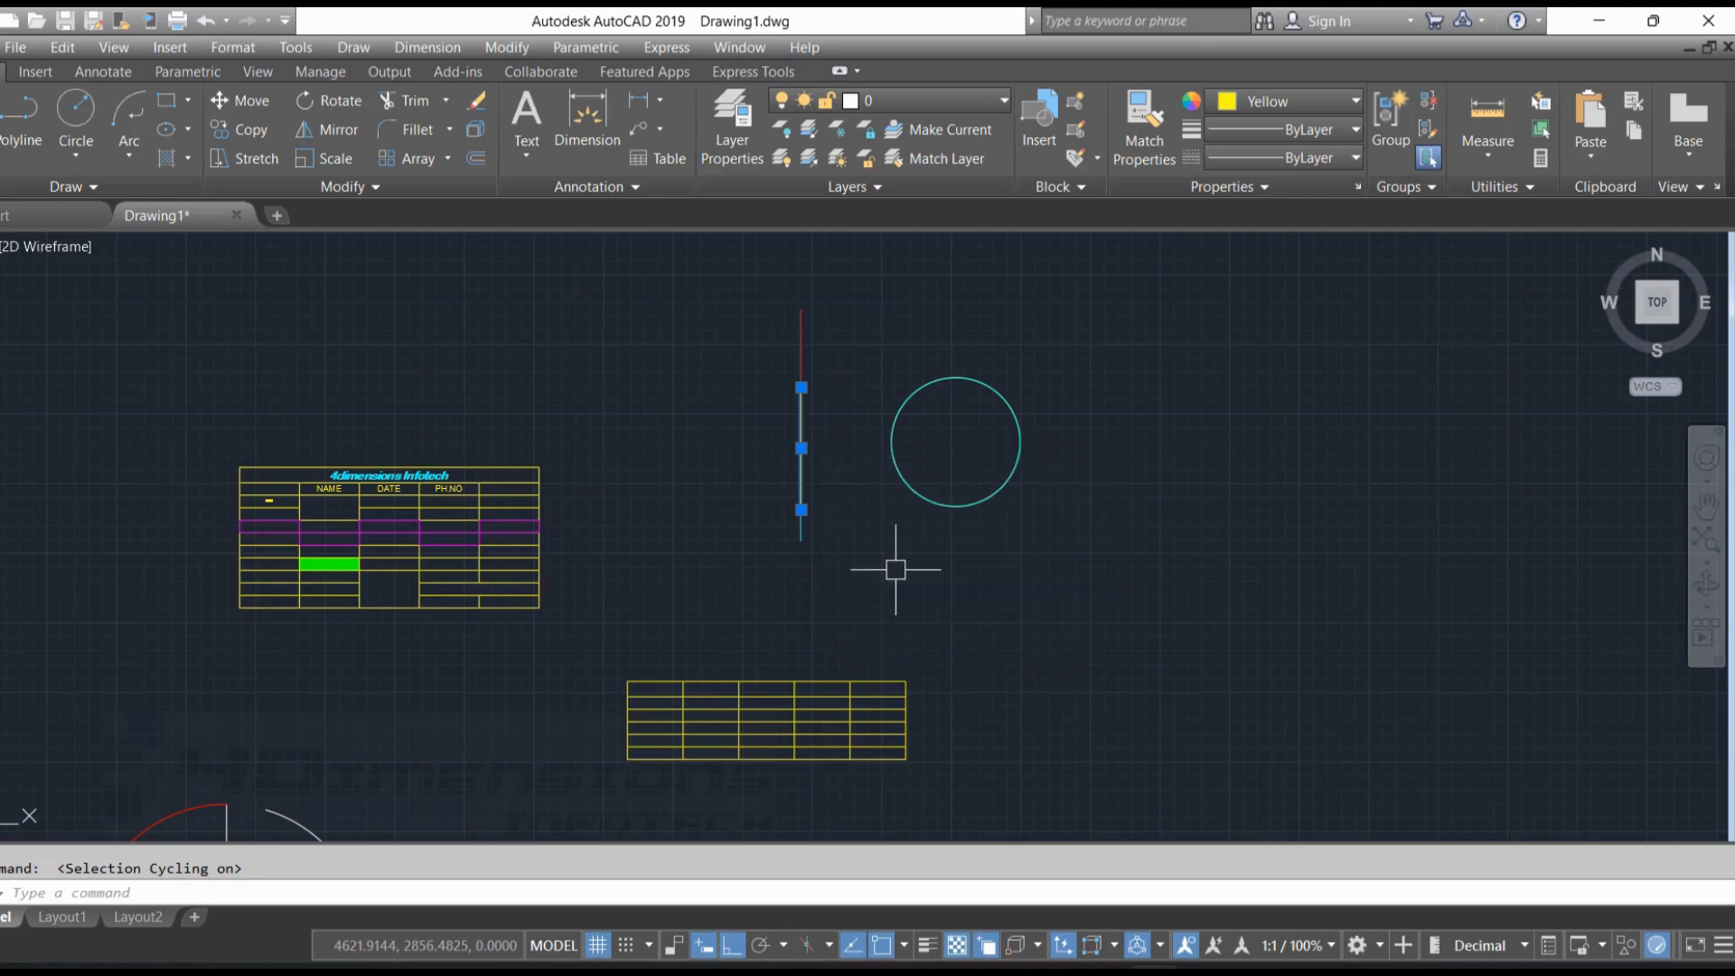
pyautogui.press('Delete')
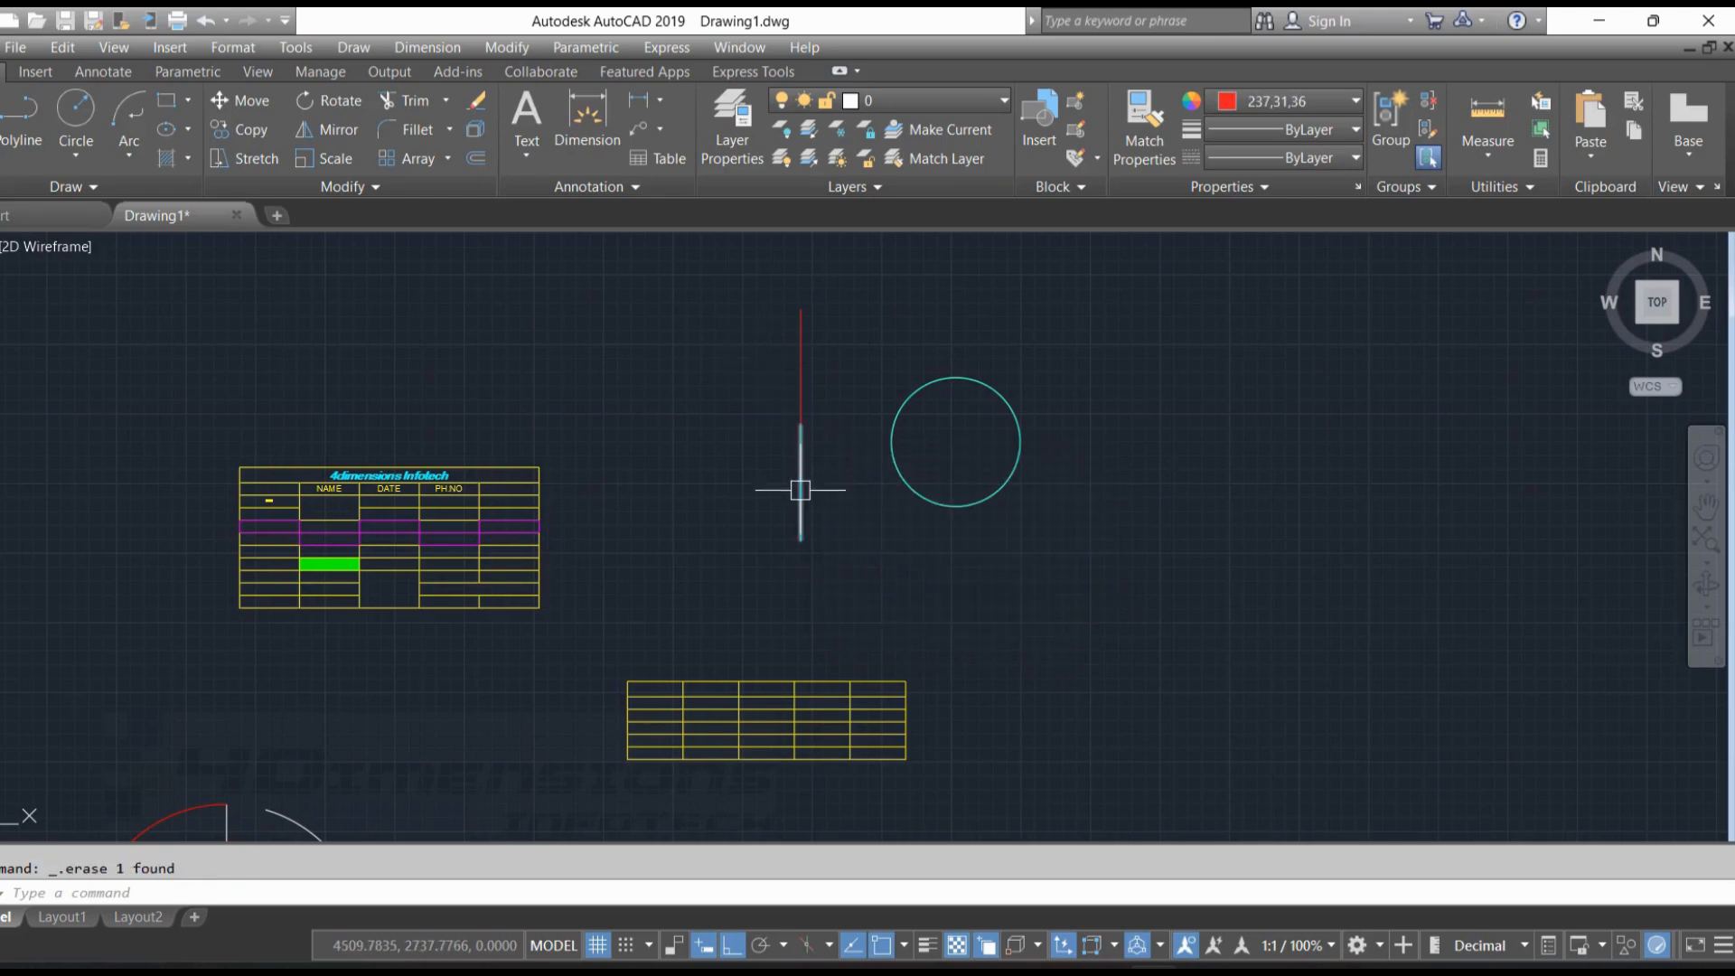
# Pick the cyan line among the overlapping vertical lines with selection cycling and delete it
pyautogui.click(801, 425)
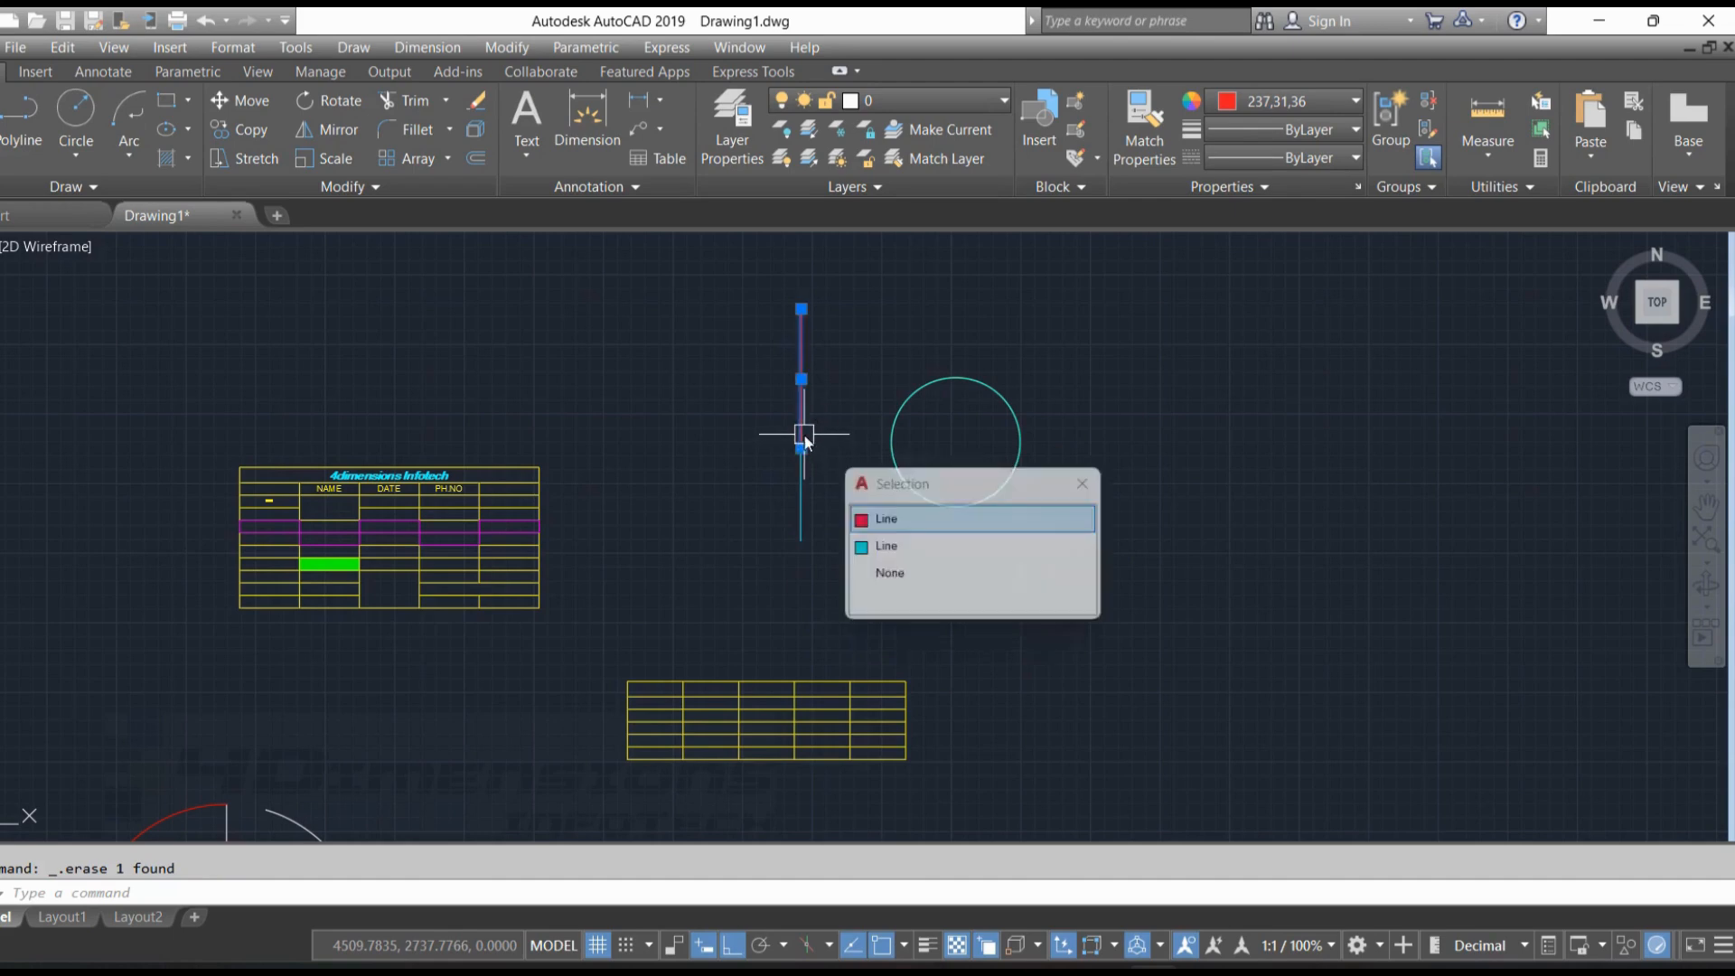
pyautogui.click(884, 548)
pyautogui.press('Delete')
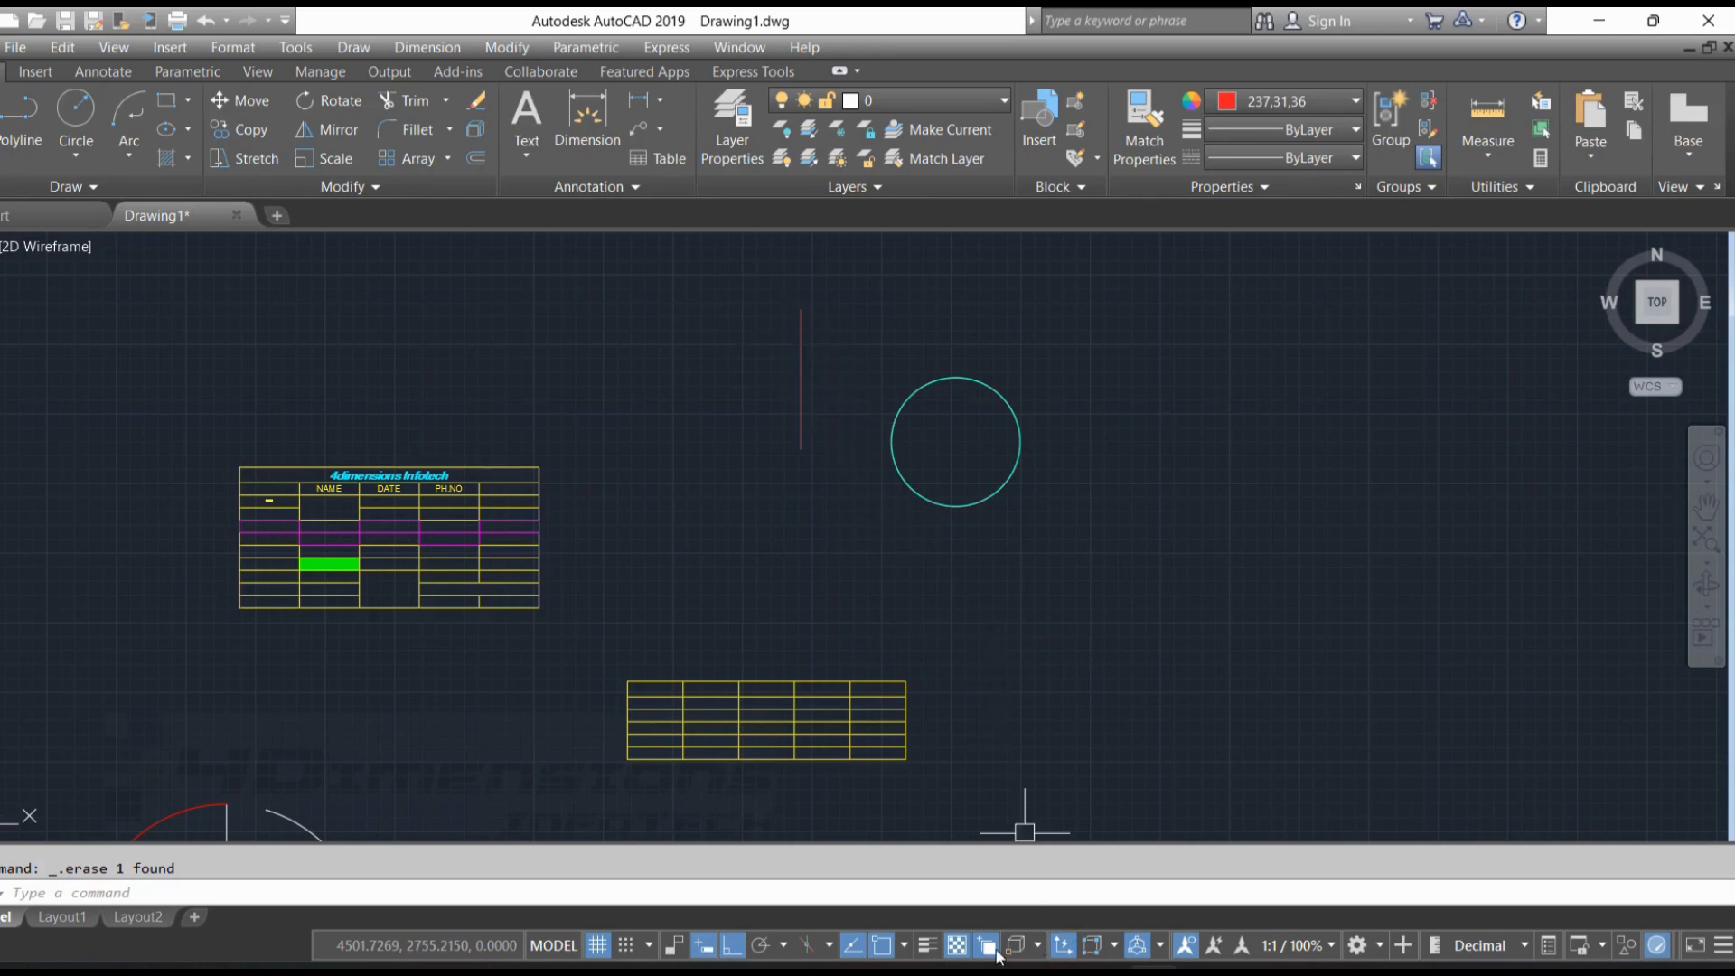
# Pick the yellow circle from the two overlapping circles with selection cycling and delete it
pyautogui.click(997, 391)
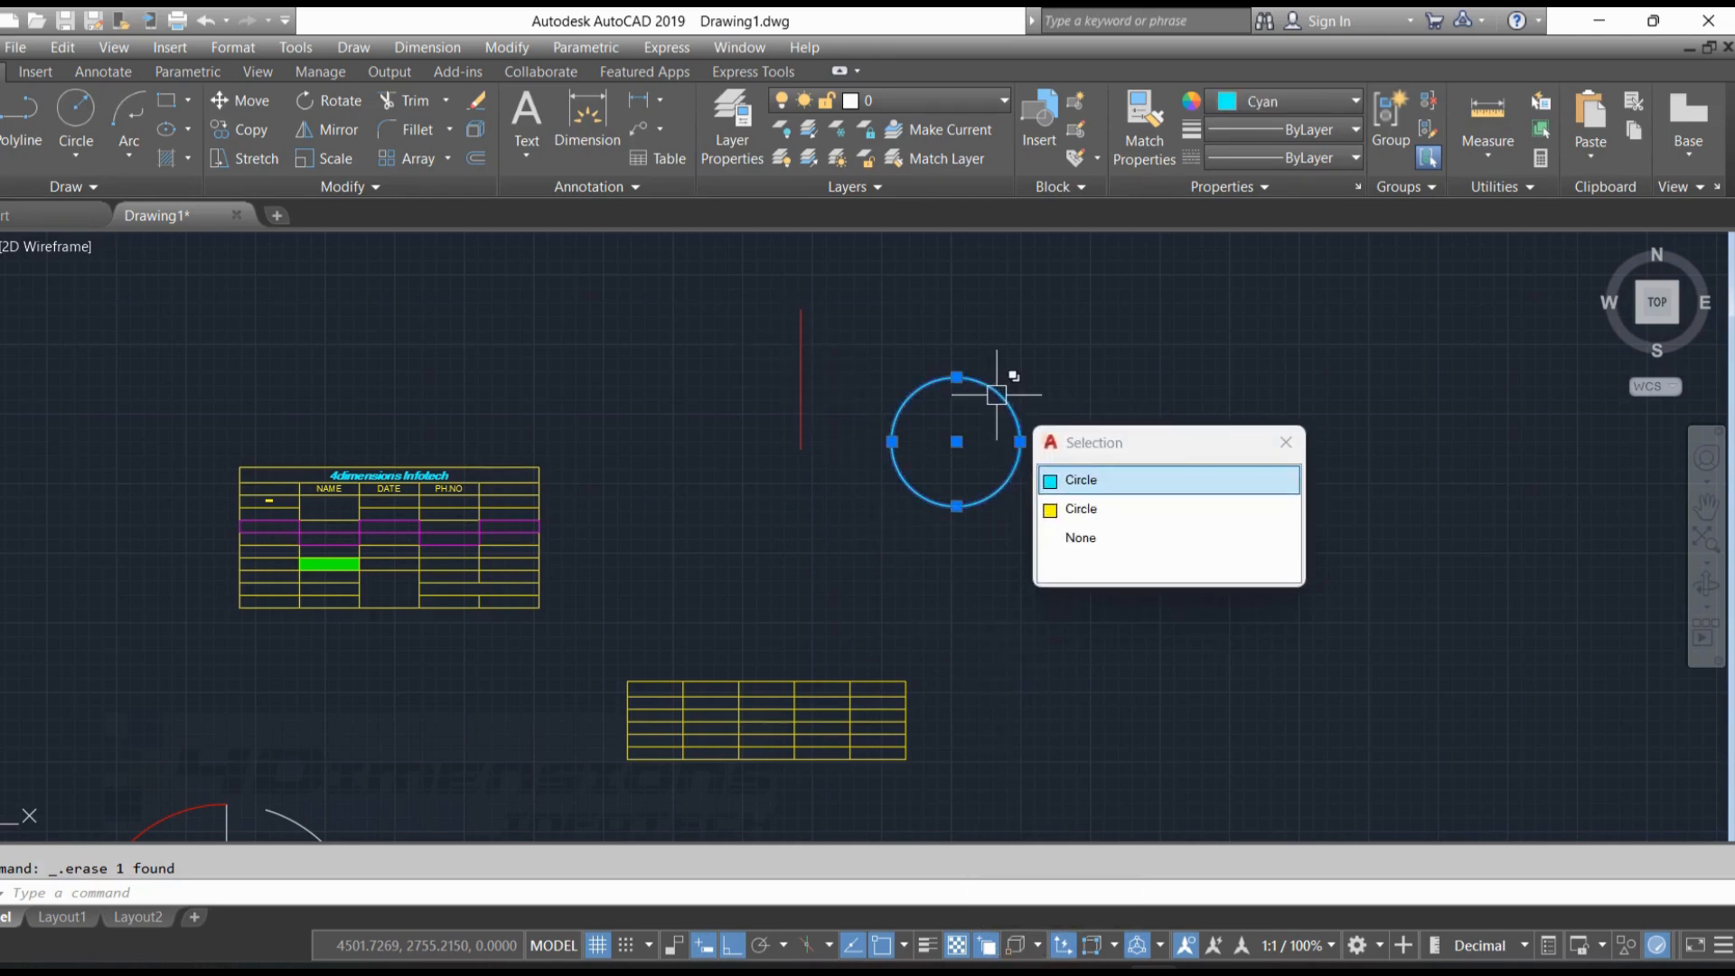
pyautogui.click(1087, 517)
pyautogui.press('Escape')
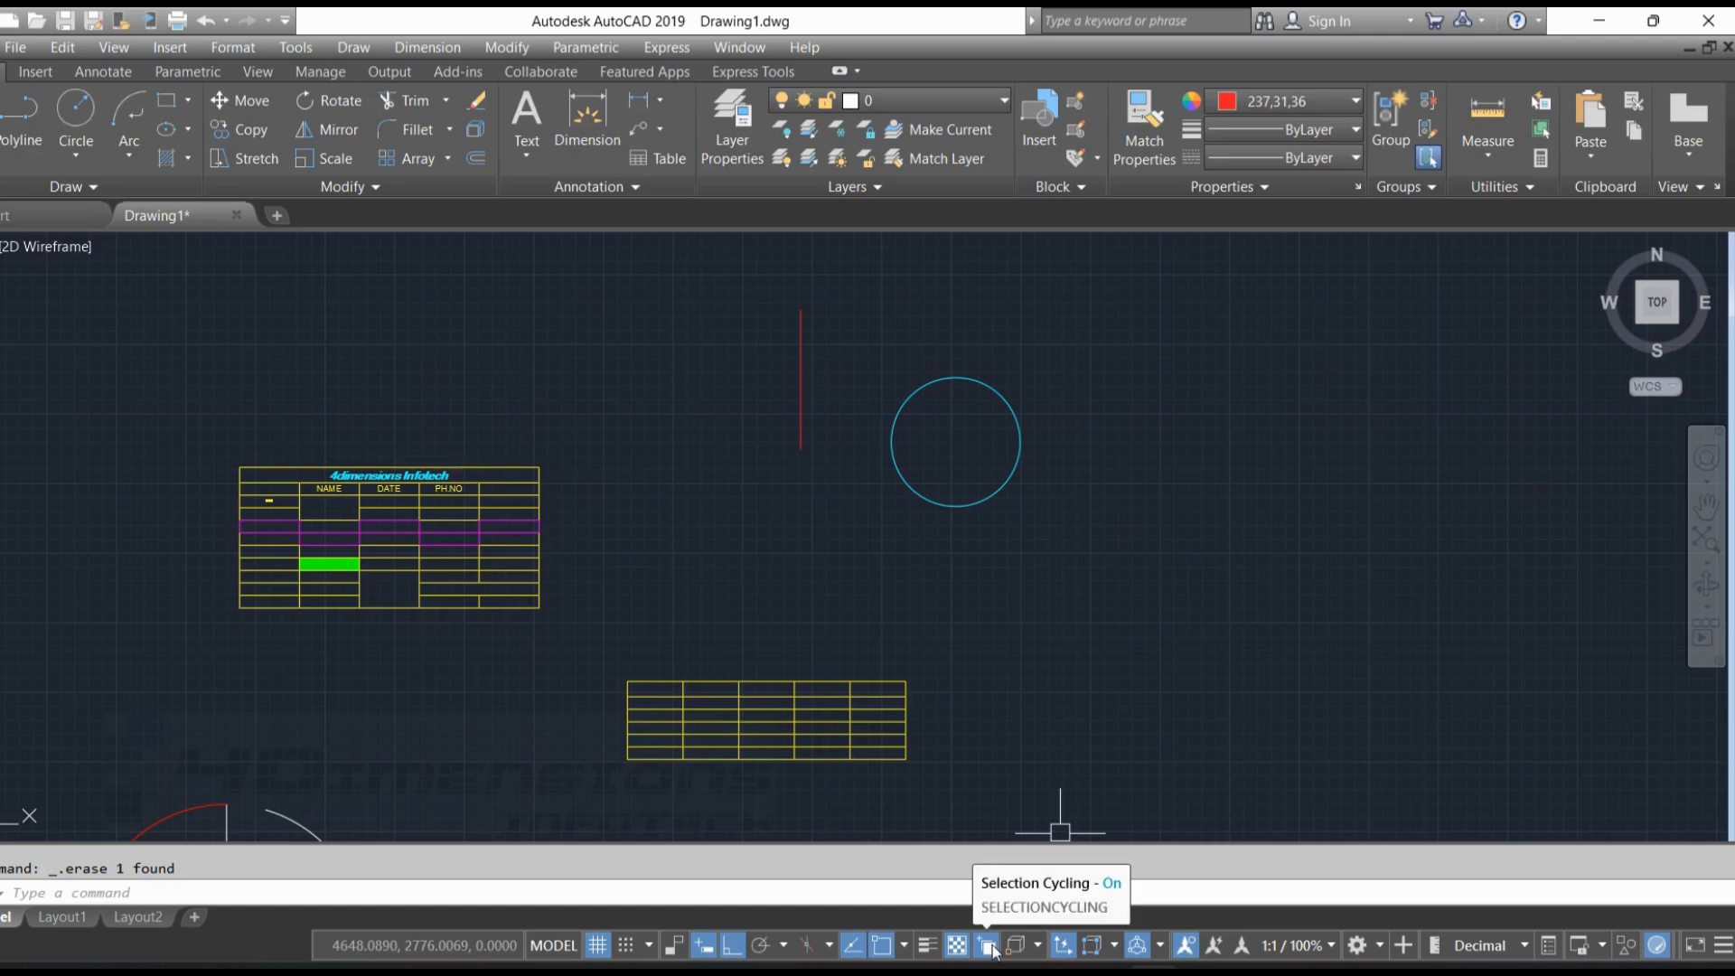
pyautogui.click(1723, 946)
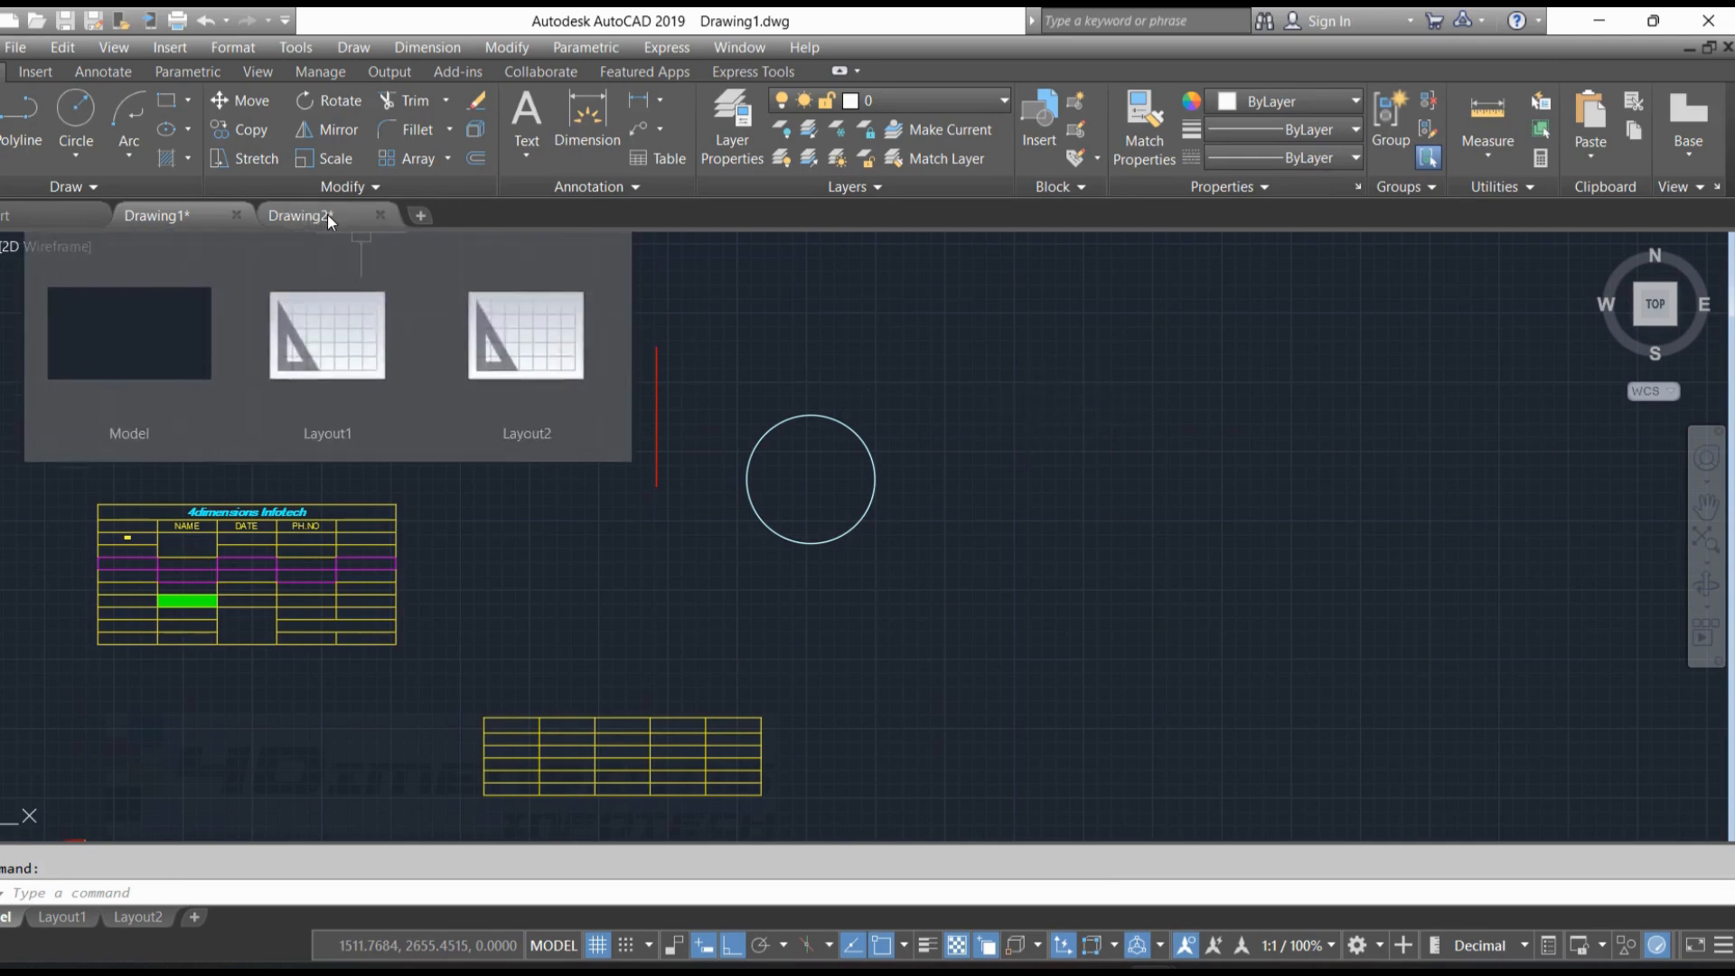
# Switch to Drawing2 and draw a stepped line of three segments: about 1327 straight down, horizontally right, and down again
pyautogui.click(327, 214)
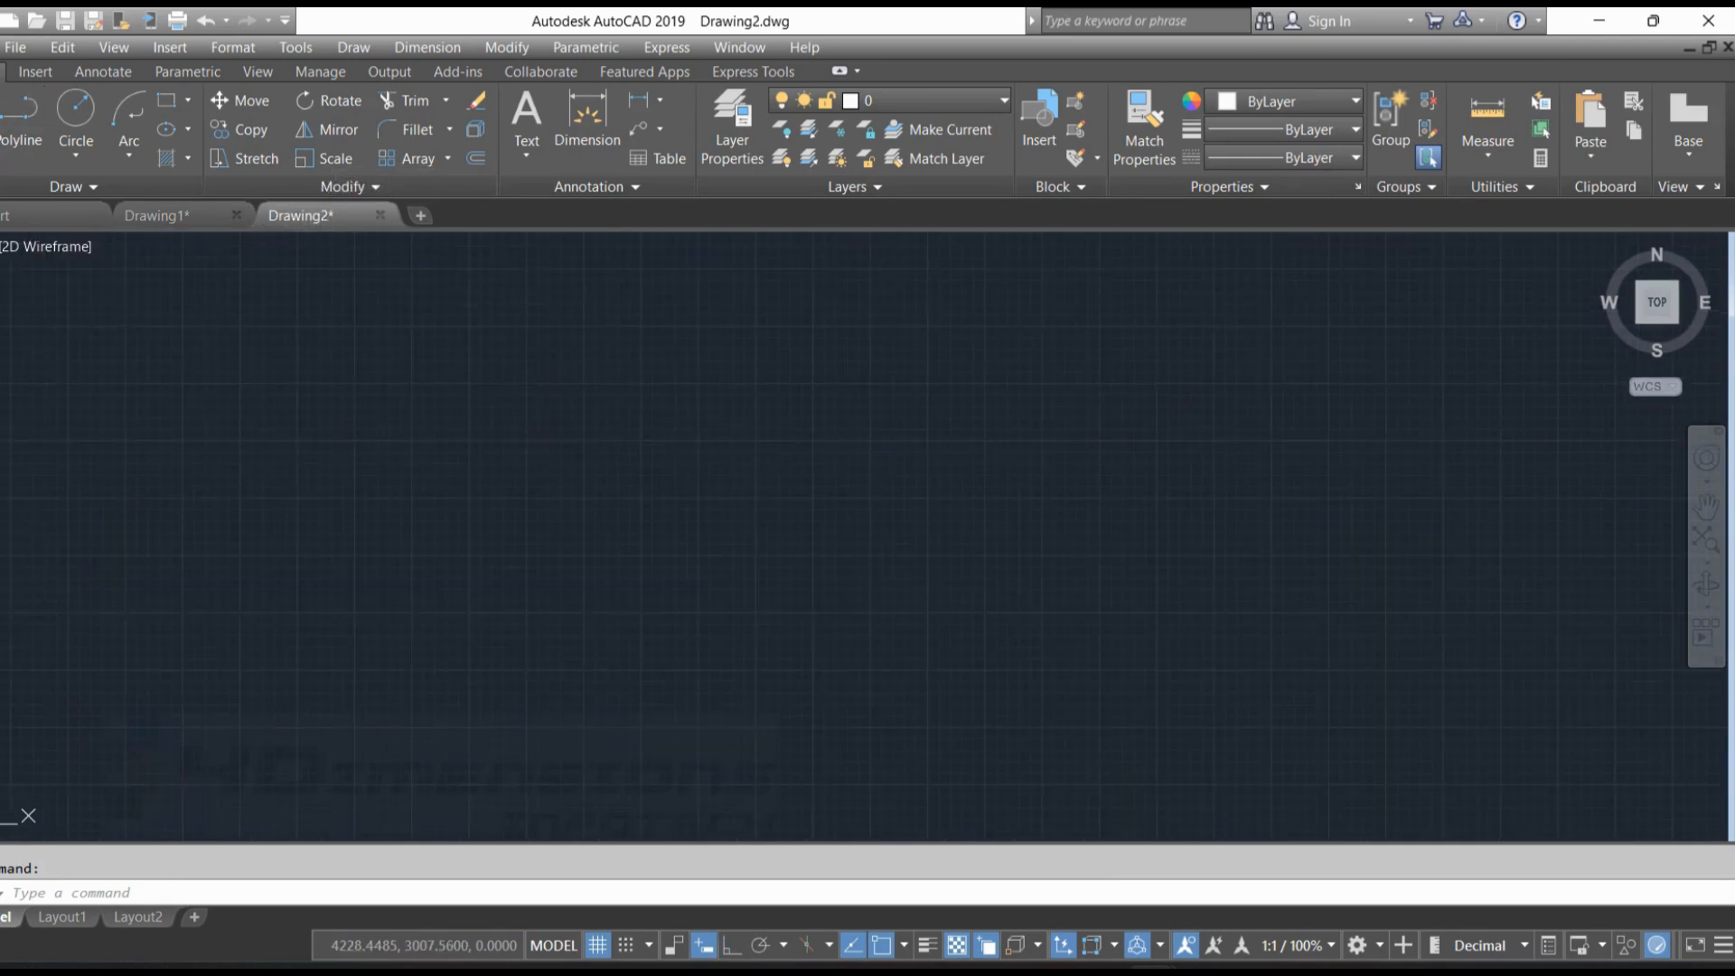
pyautogui.write('l')
pyautogui.press('Return')
pyautogui.click(522, 315)
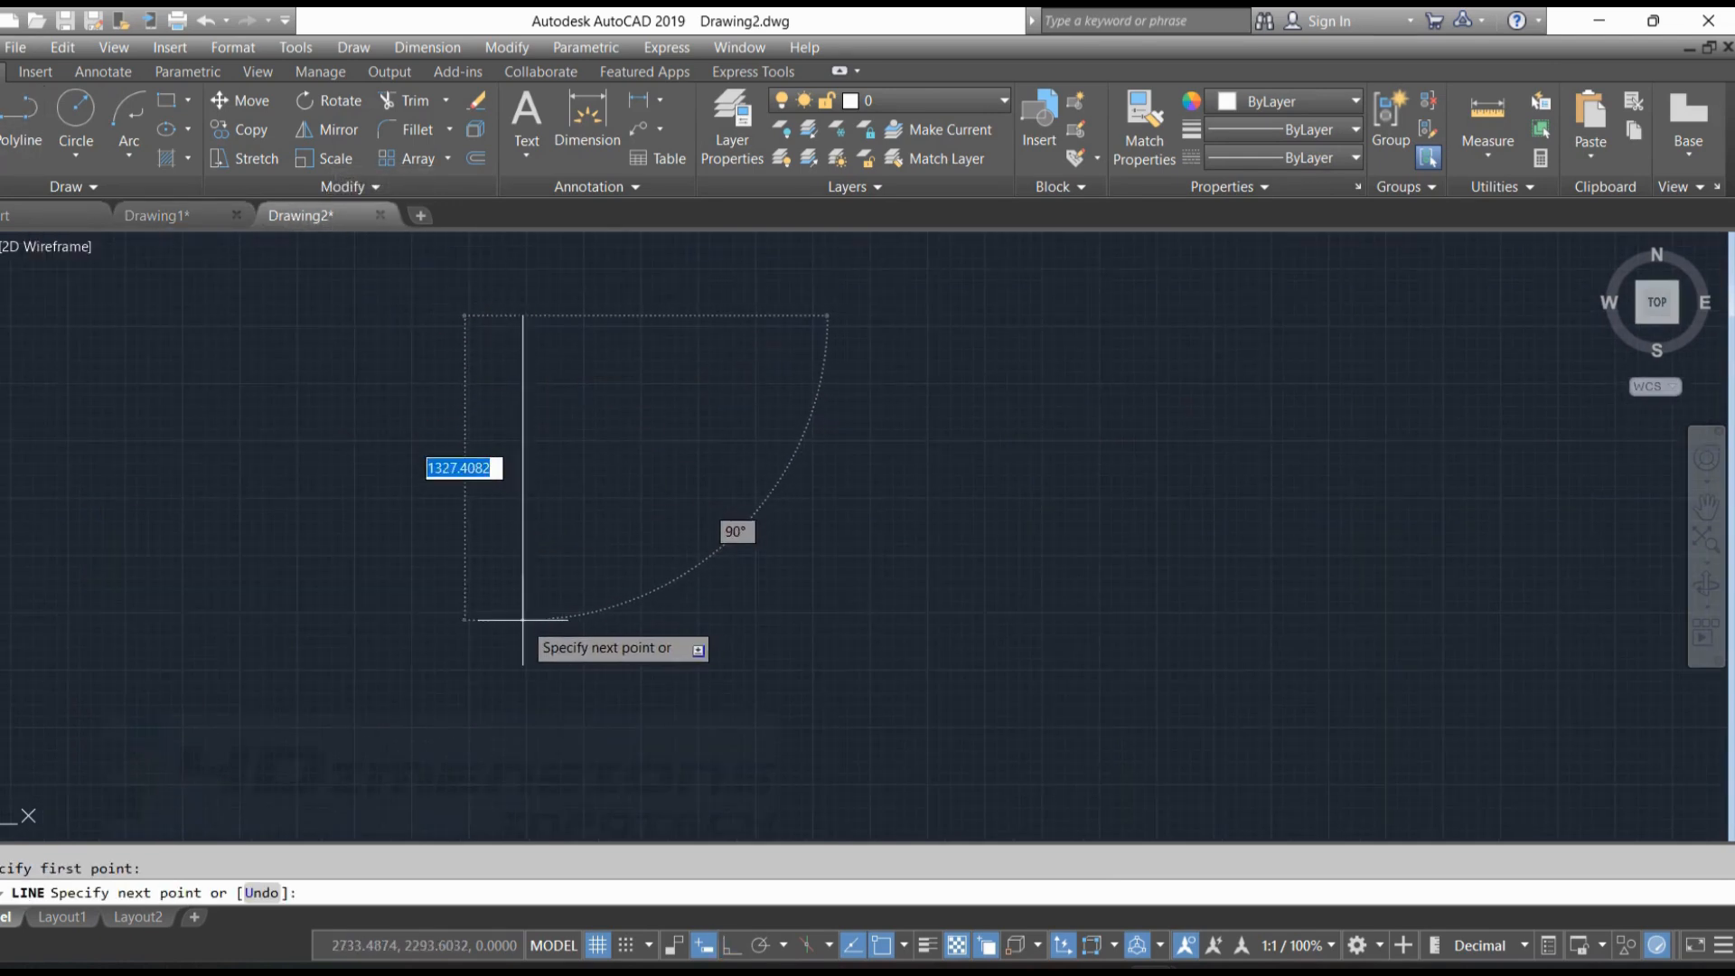
pyautogui.click(523, 620)
pyautogui.click(880, 620)
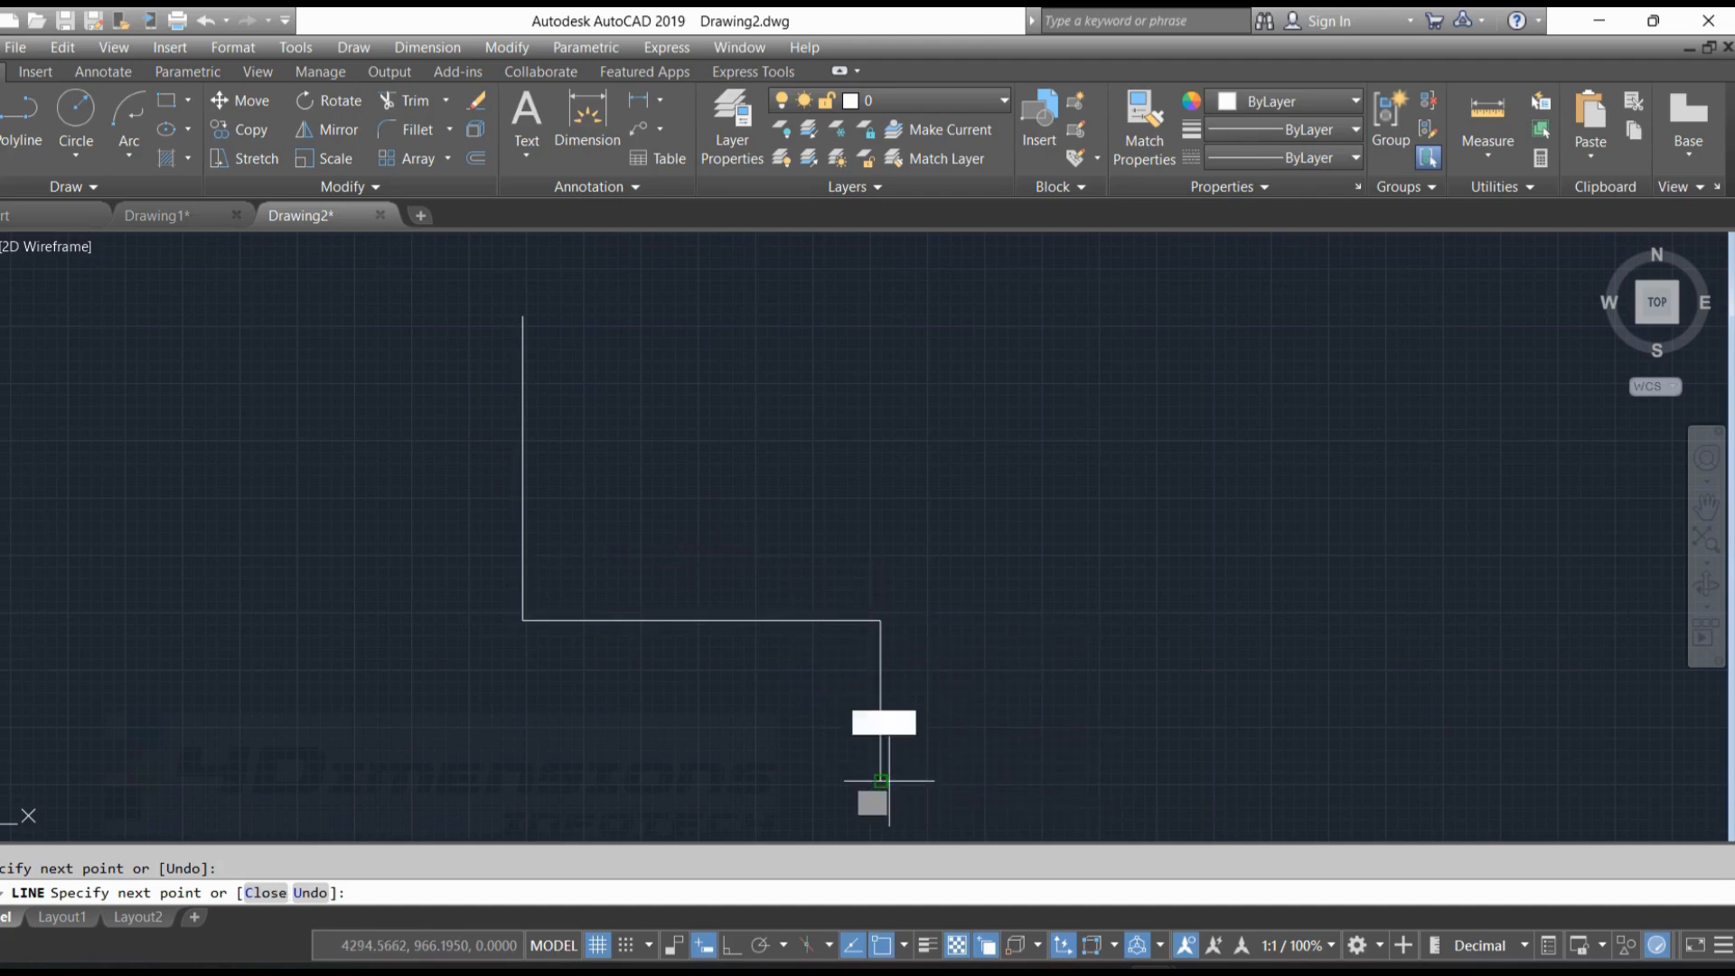
pyautogui.click(880, 780)
pyautogui.press('Escape')
# Draw a duplicate line exactly over the upper vertical segment of the stepped shape, from endpoint to endpoint
pyautogui.press('Return')
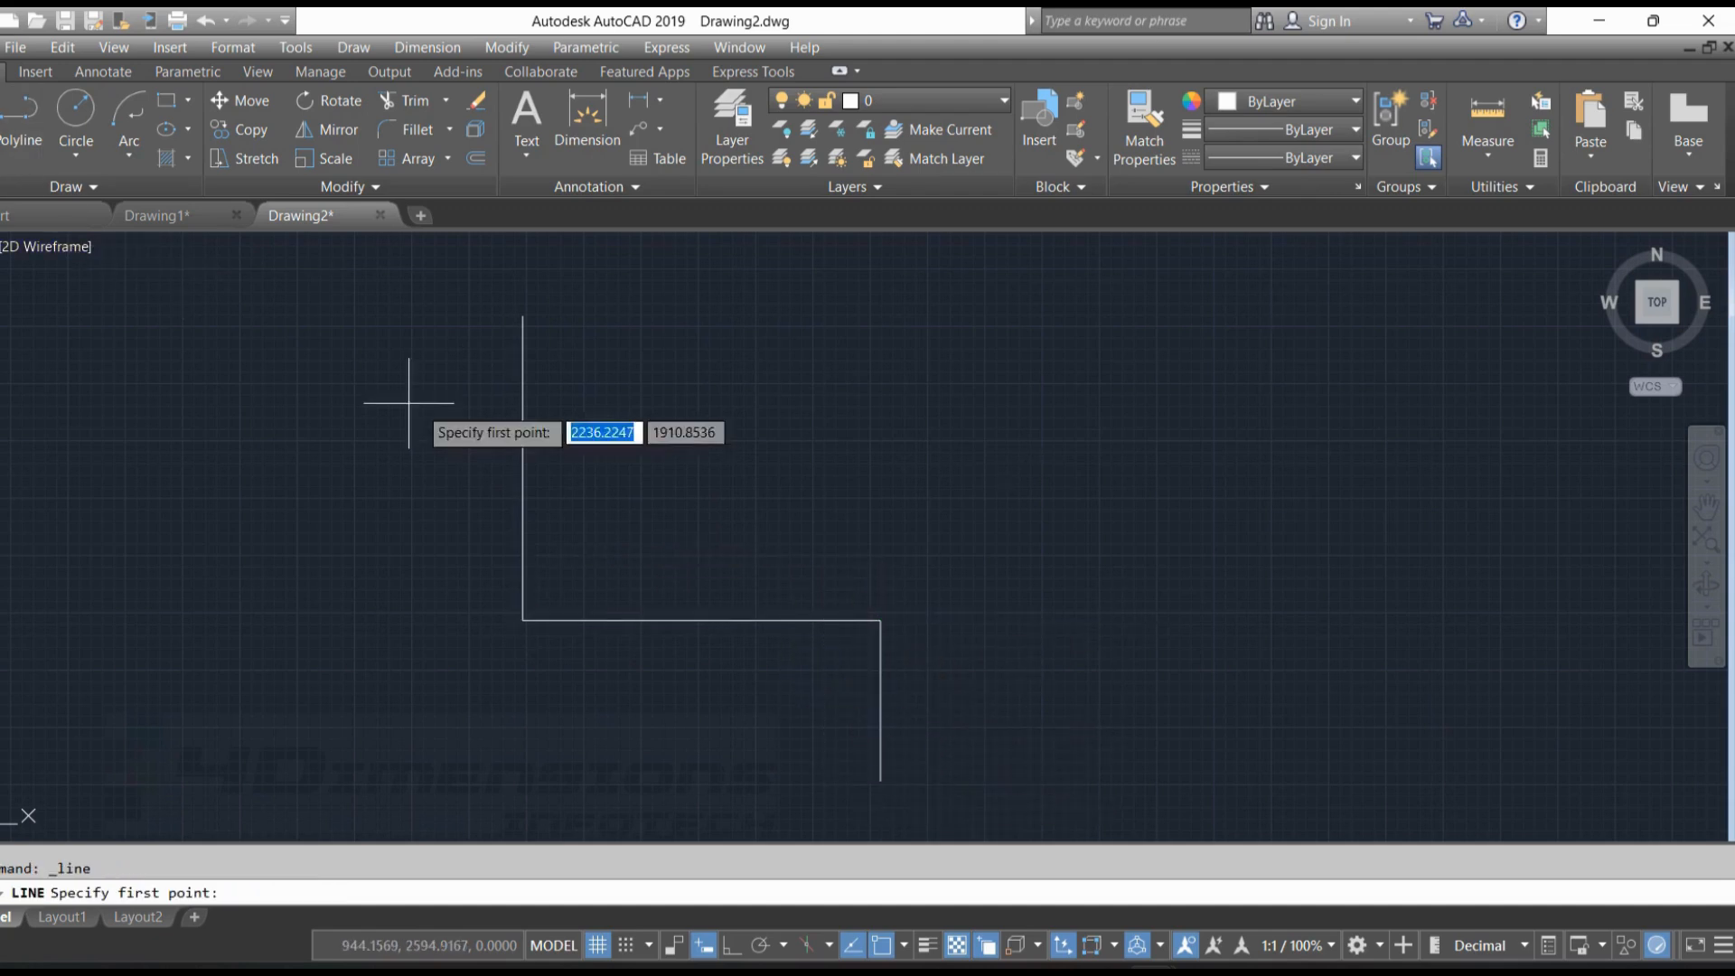
pyautogui.click(522, 315)
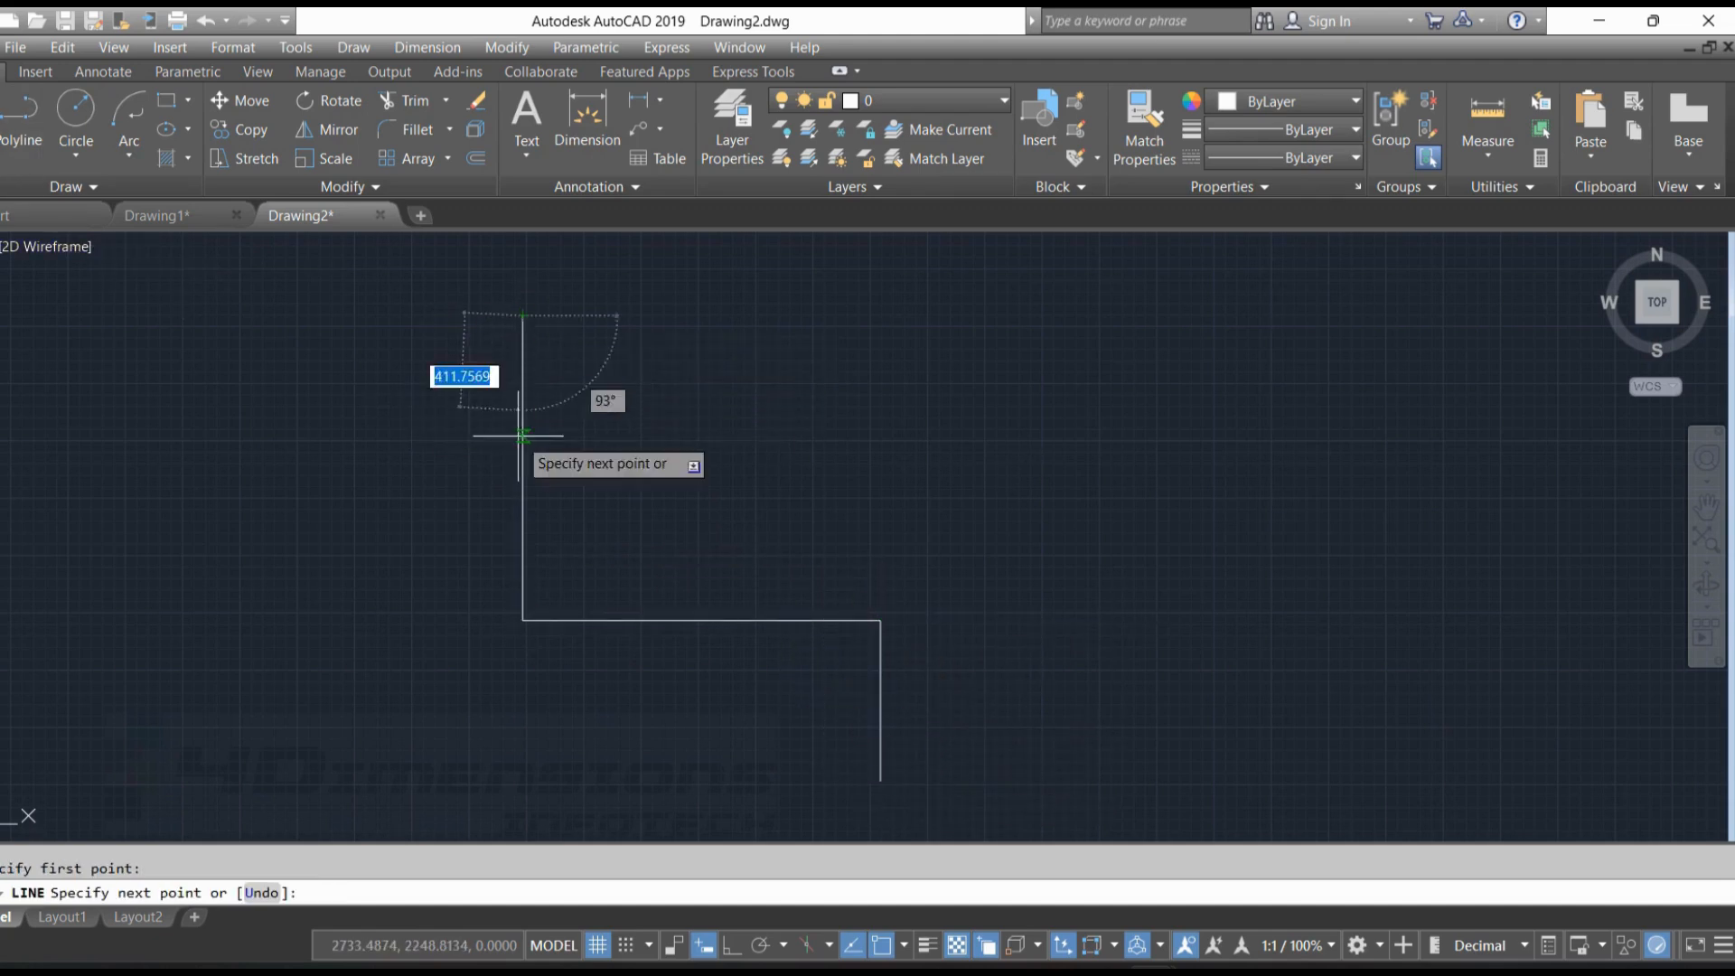
pyautogui.click(524, 622)
pyautogui.press('Escape')
# Draw an overlapping line about 781 long from the horizontal segment's midpoint to its right endpoint
pyautogui.press('Return')
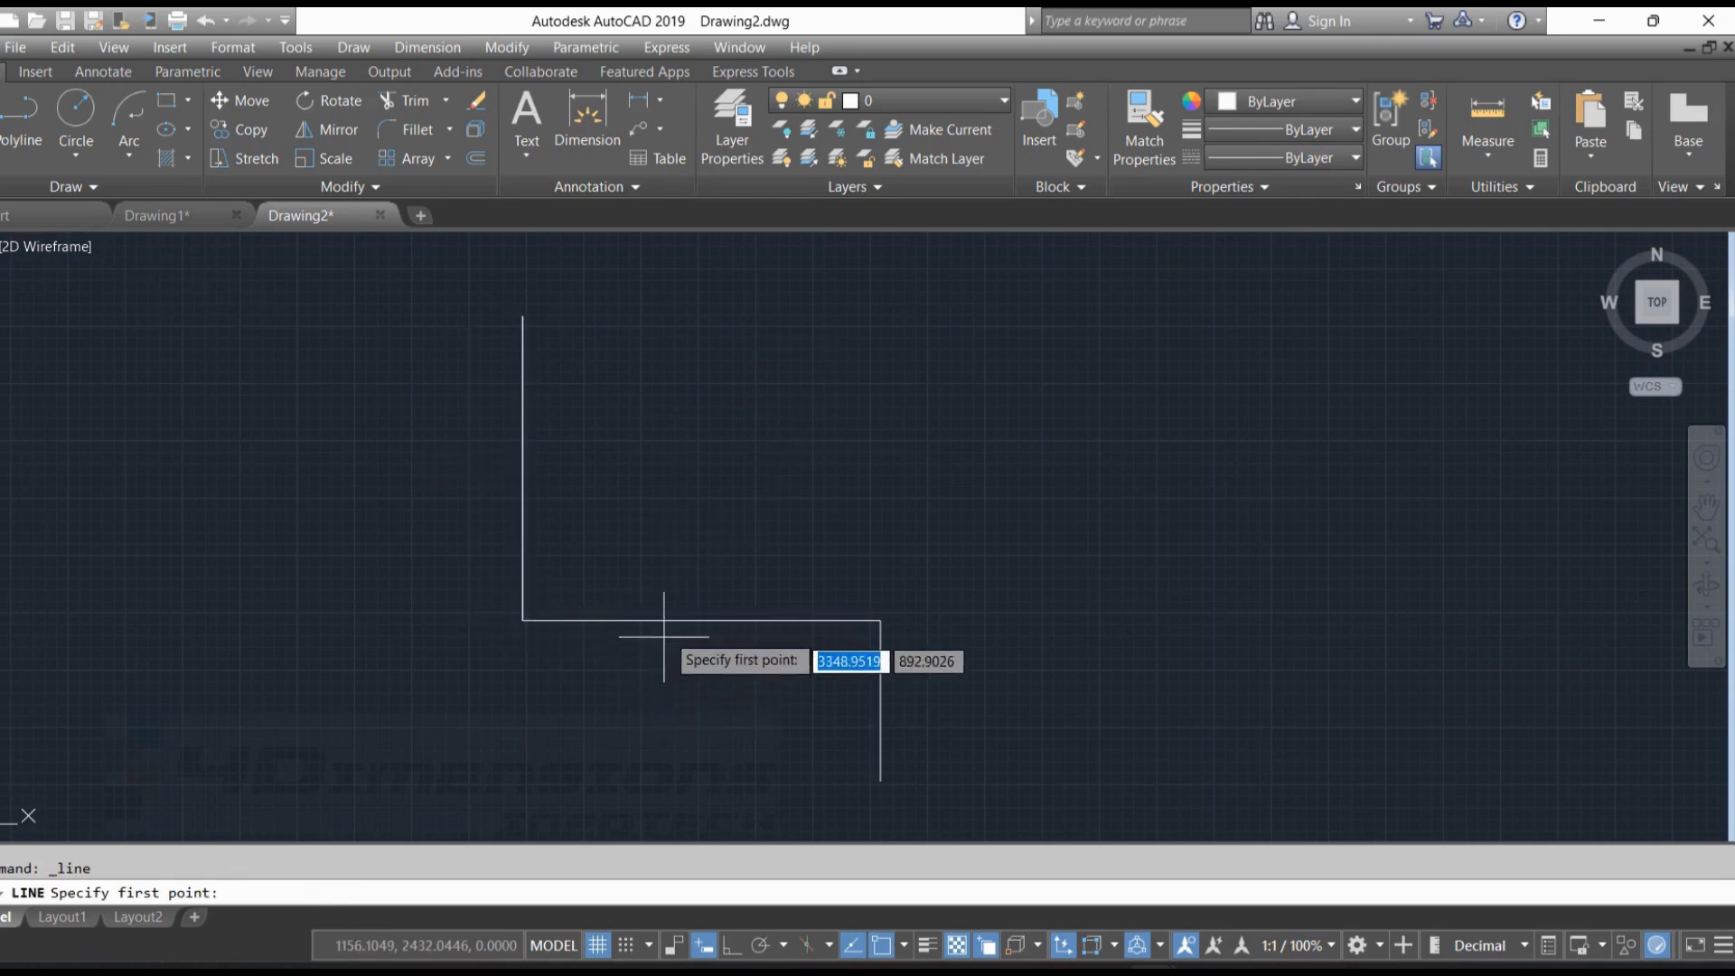
pyautogui.click(701, 620)
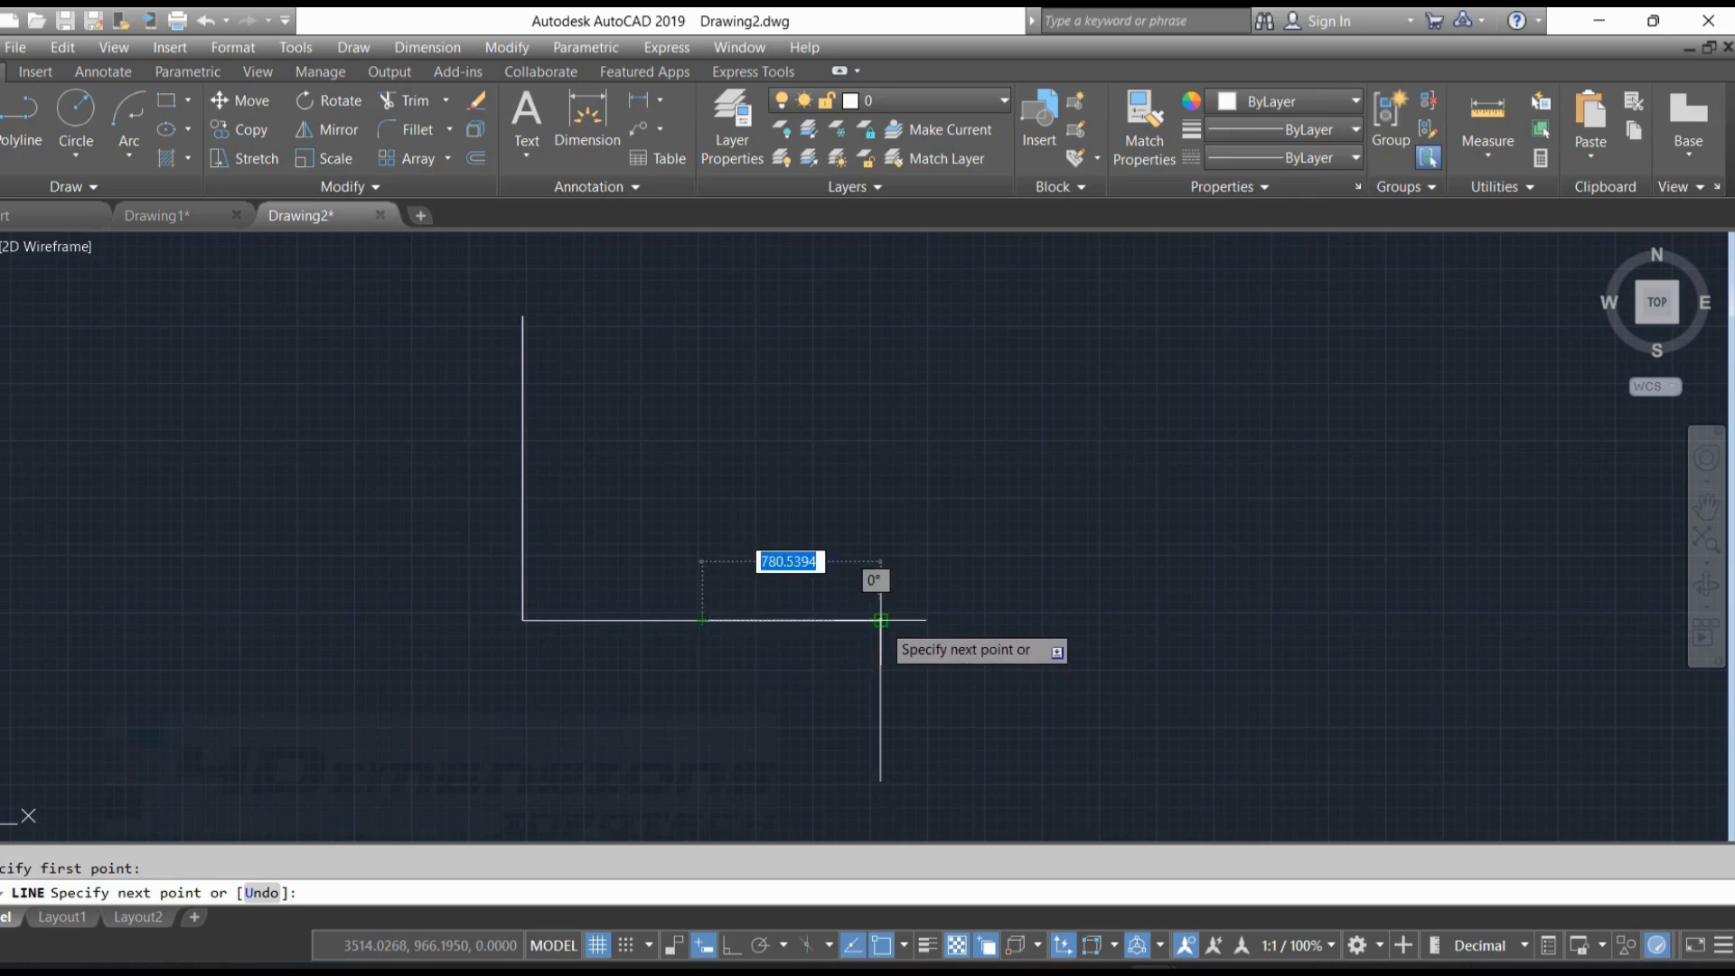
pyautogui.click(880, 619)
pyautogui.click(880, 780)
pyautogui.press('Escape')
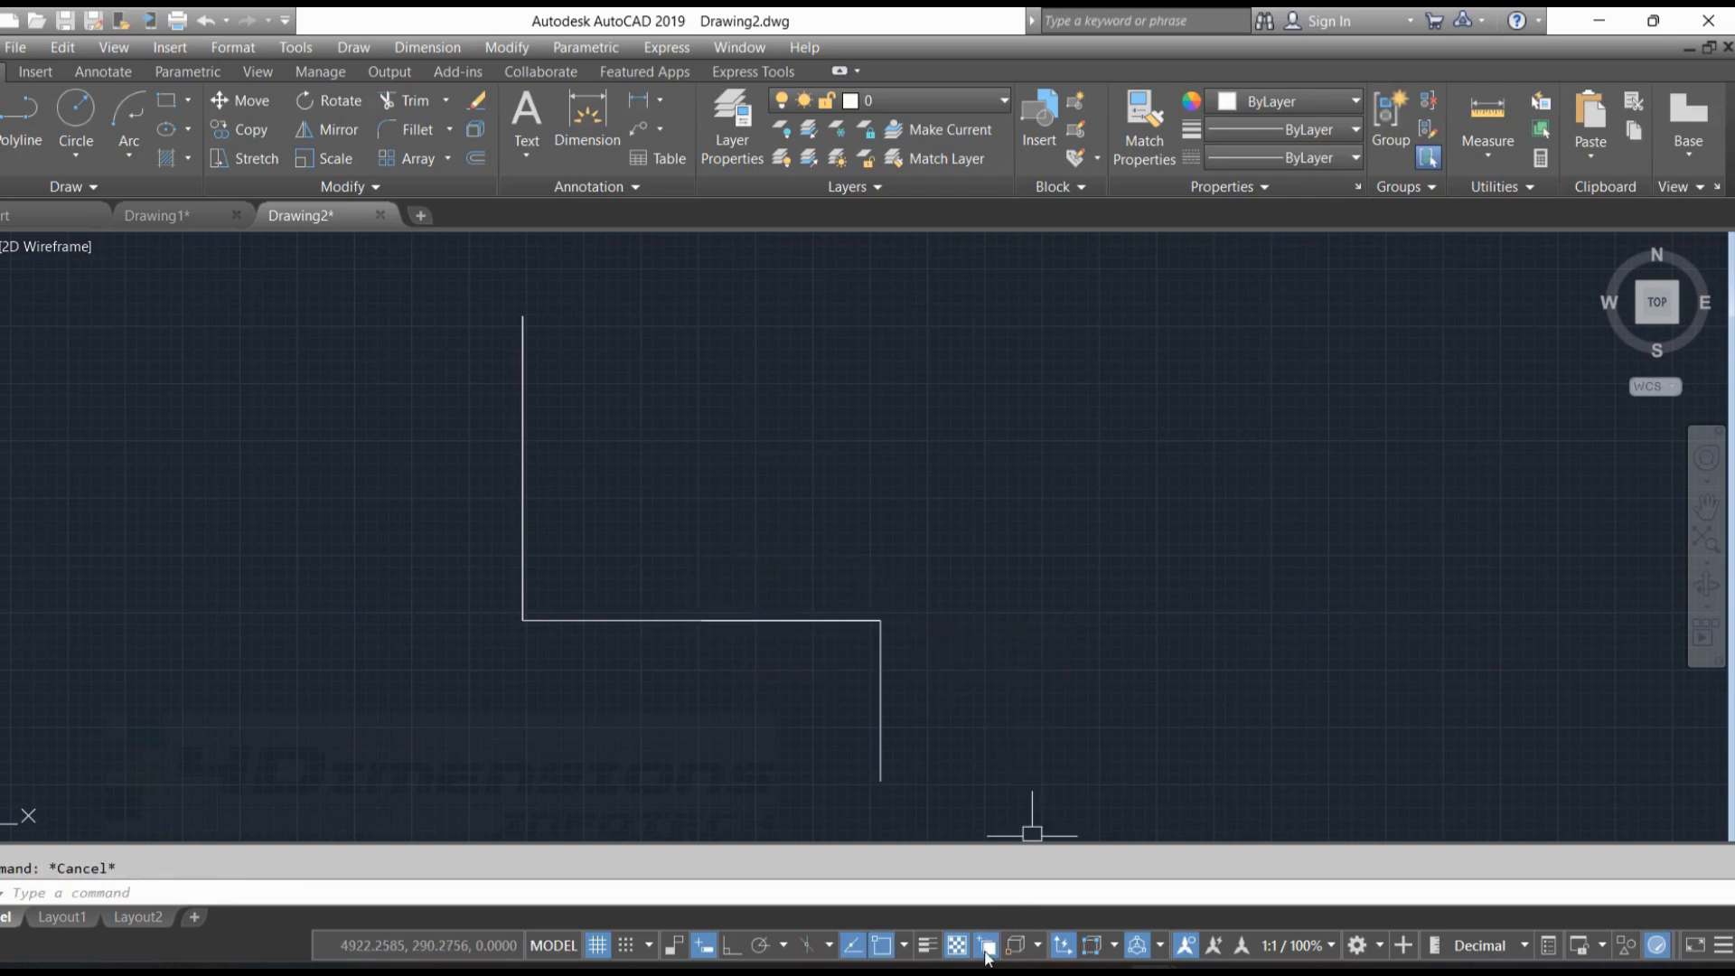
# Check the horizontal and upper vertical segments for overlapping duplicate lines using selection cycling
pyautogui.click(782, 618)
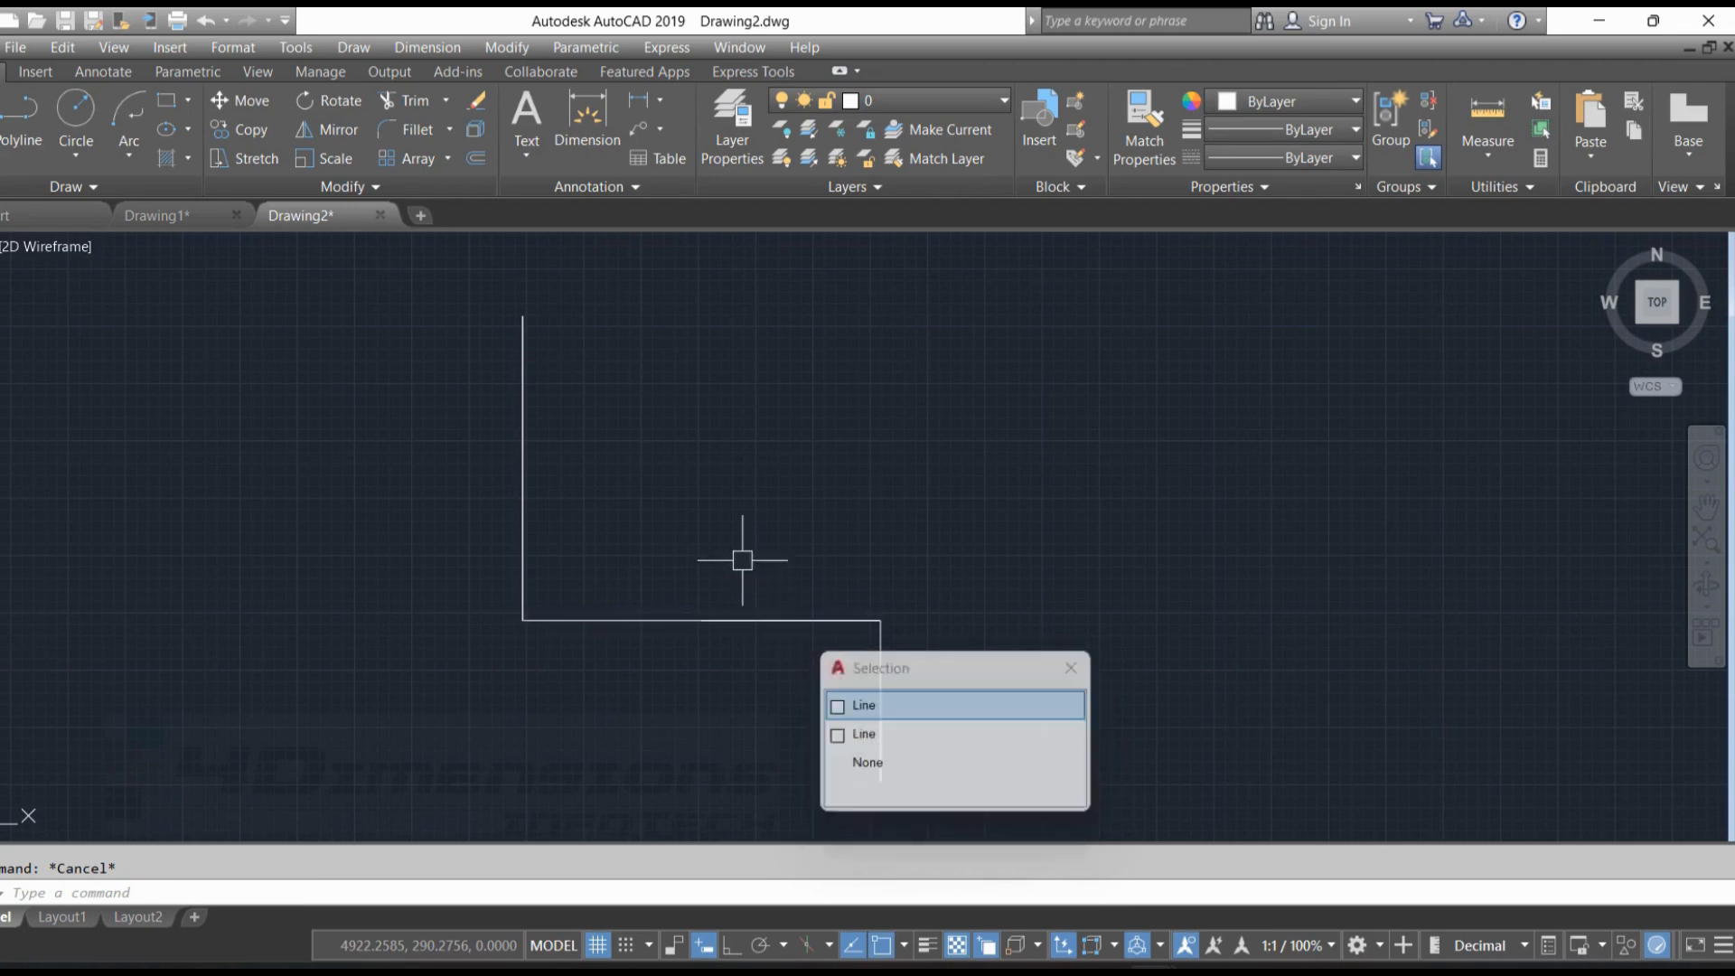
pyautogui.press('Escape')
pyautogui.click(524, 414)
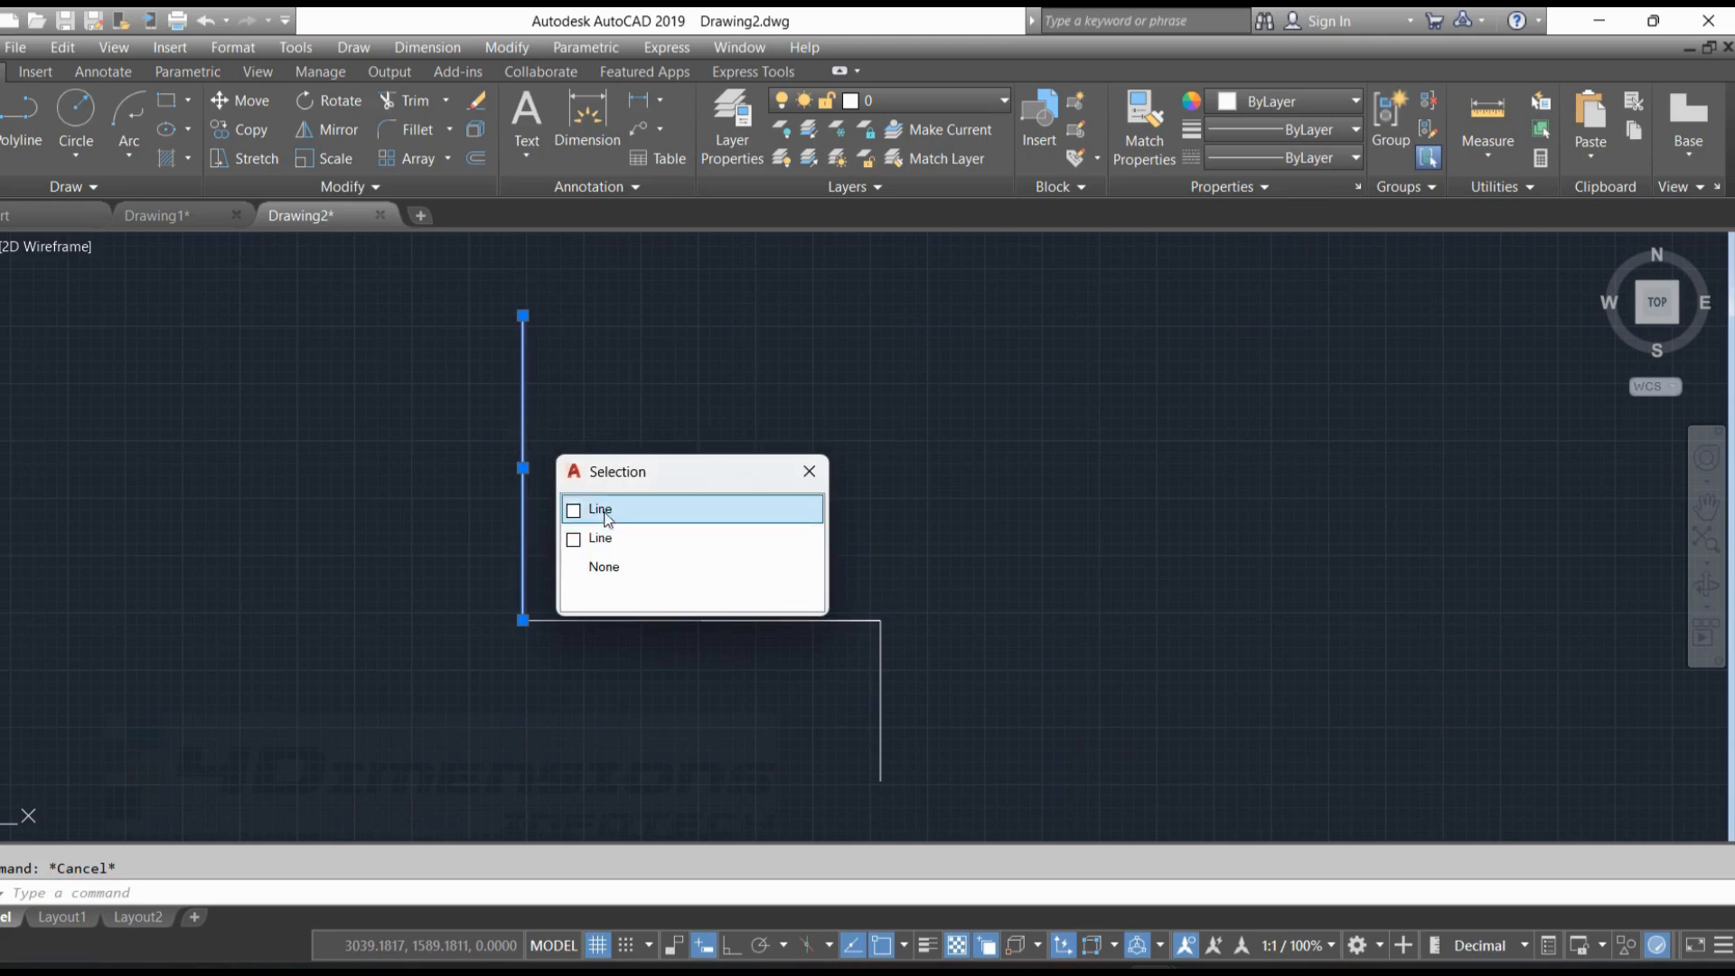
pyautogui.press('Escape')
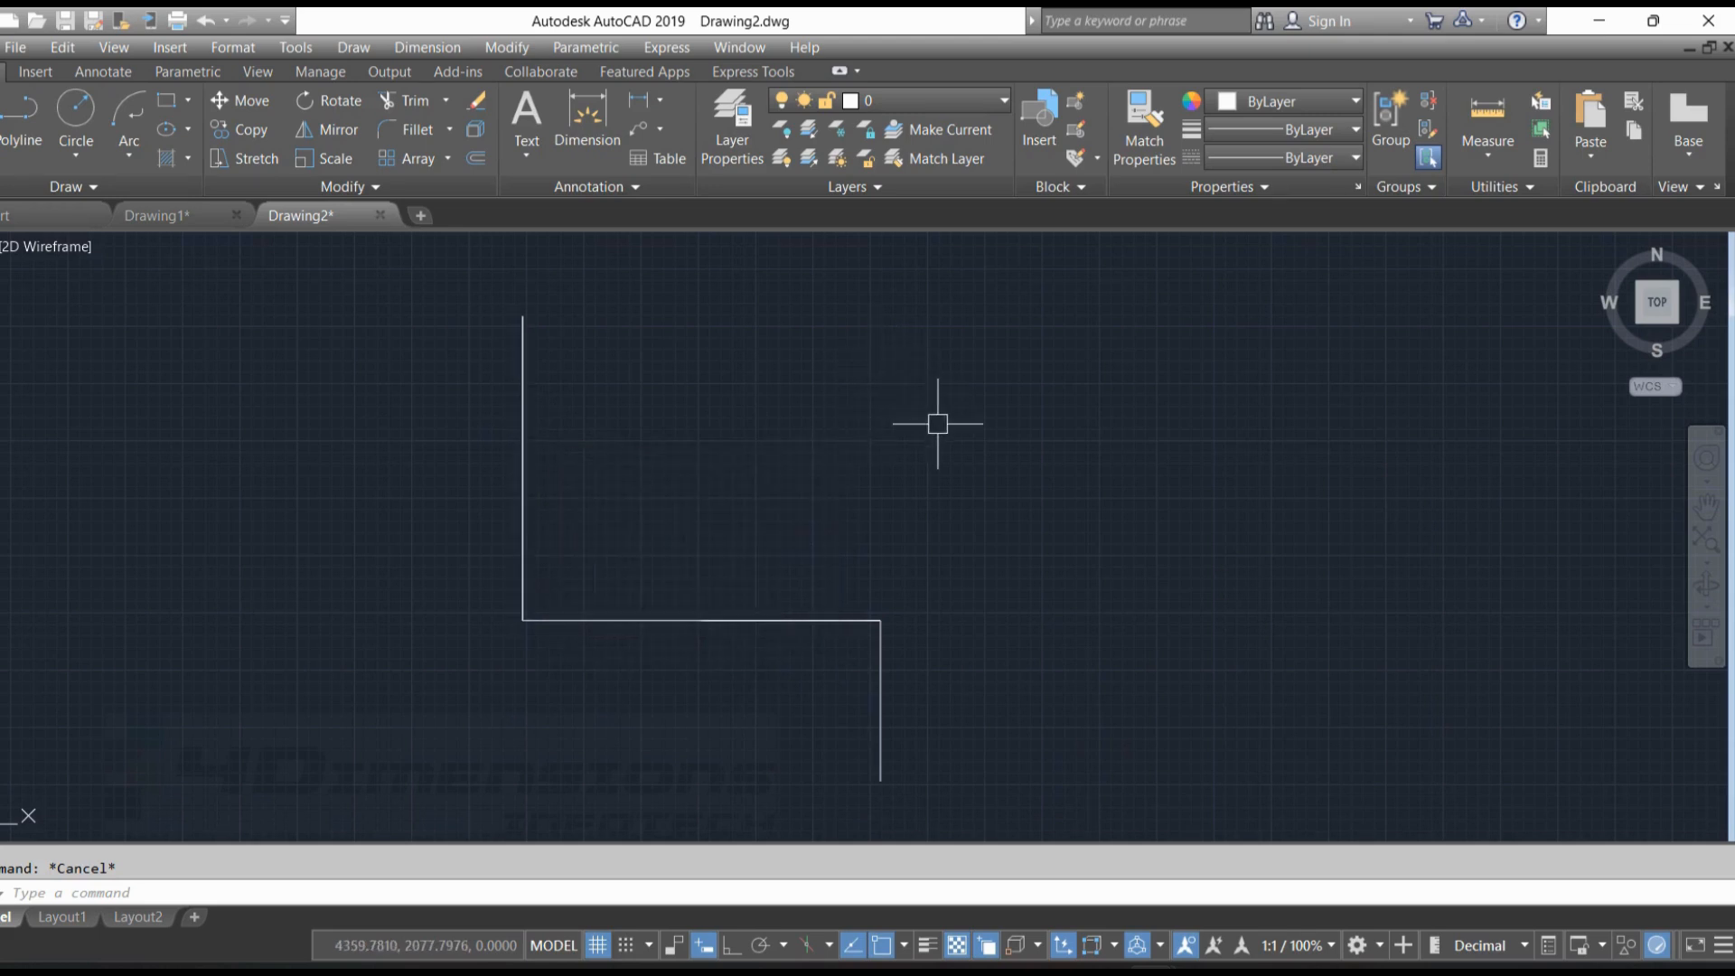
pyautogui.moveTo(937, 422); pyautogui.dragTo(886, 415, button='middle')
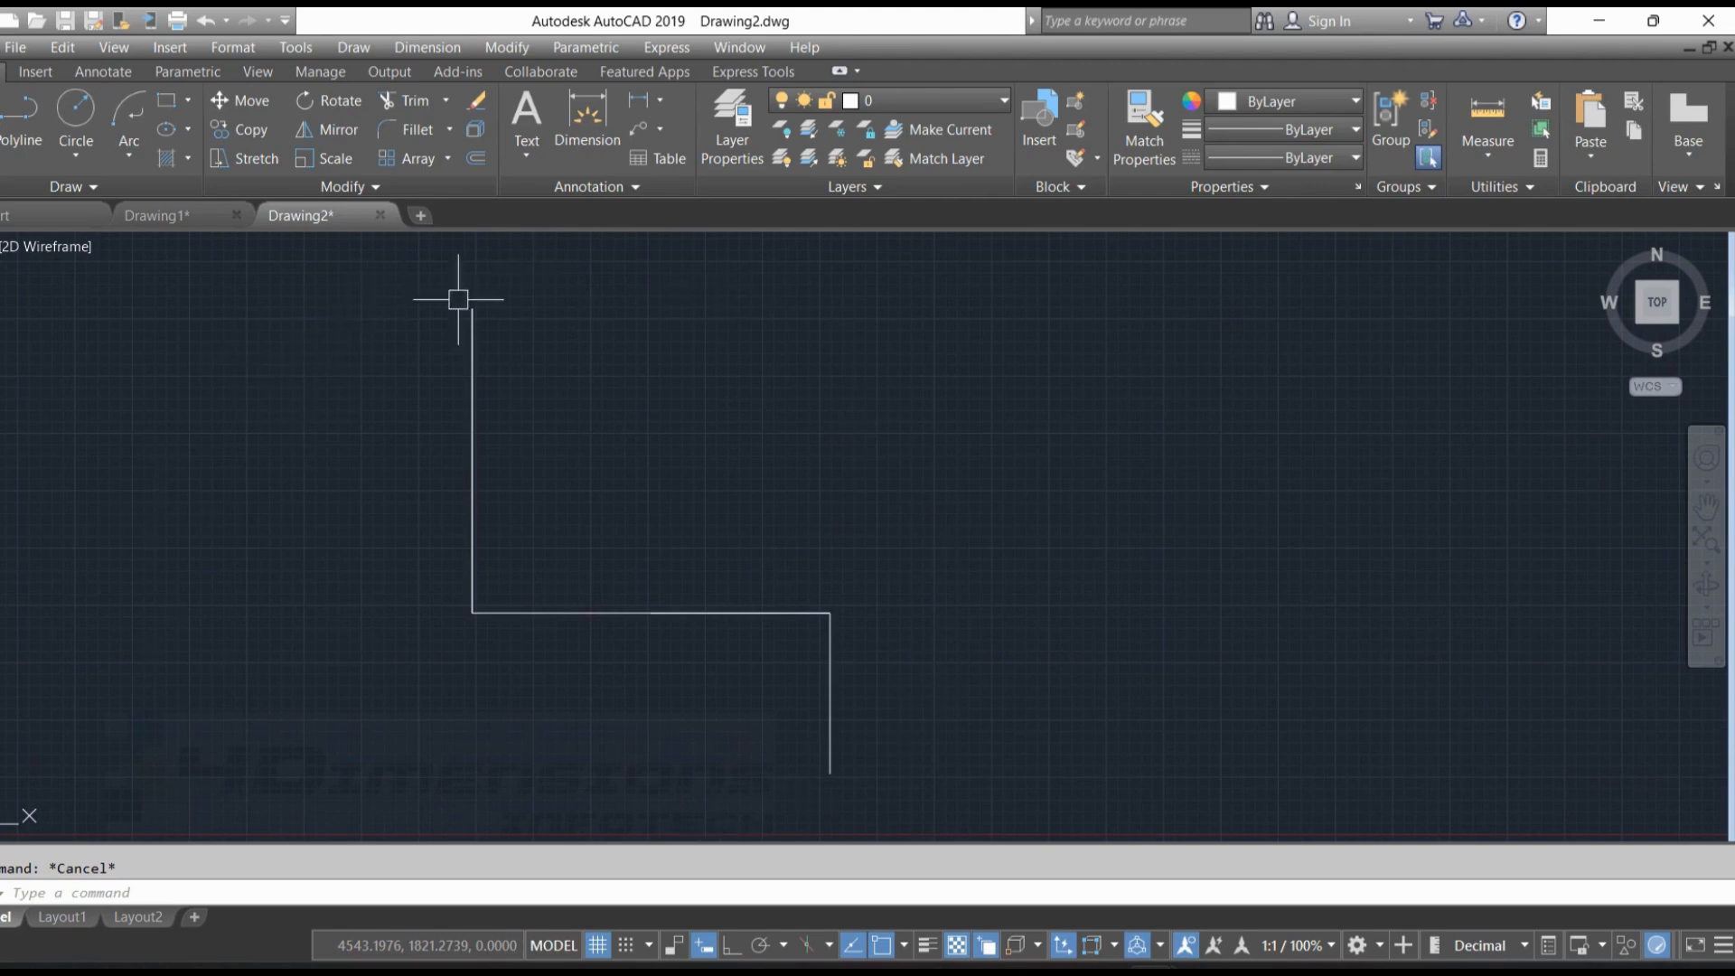
pyautogui.scroll(-2, 876, 348)
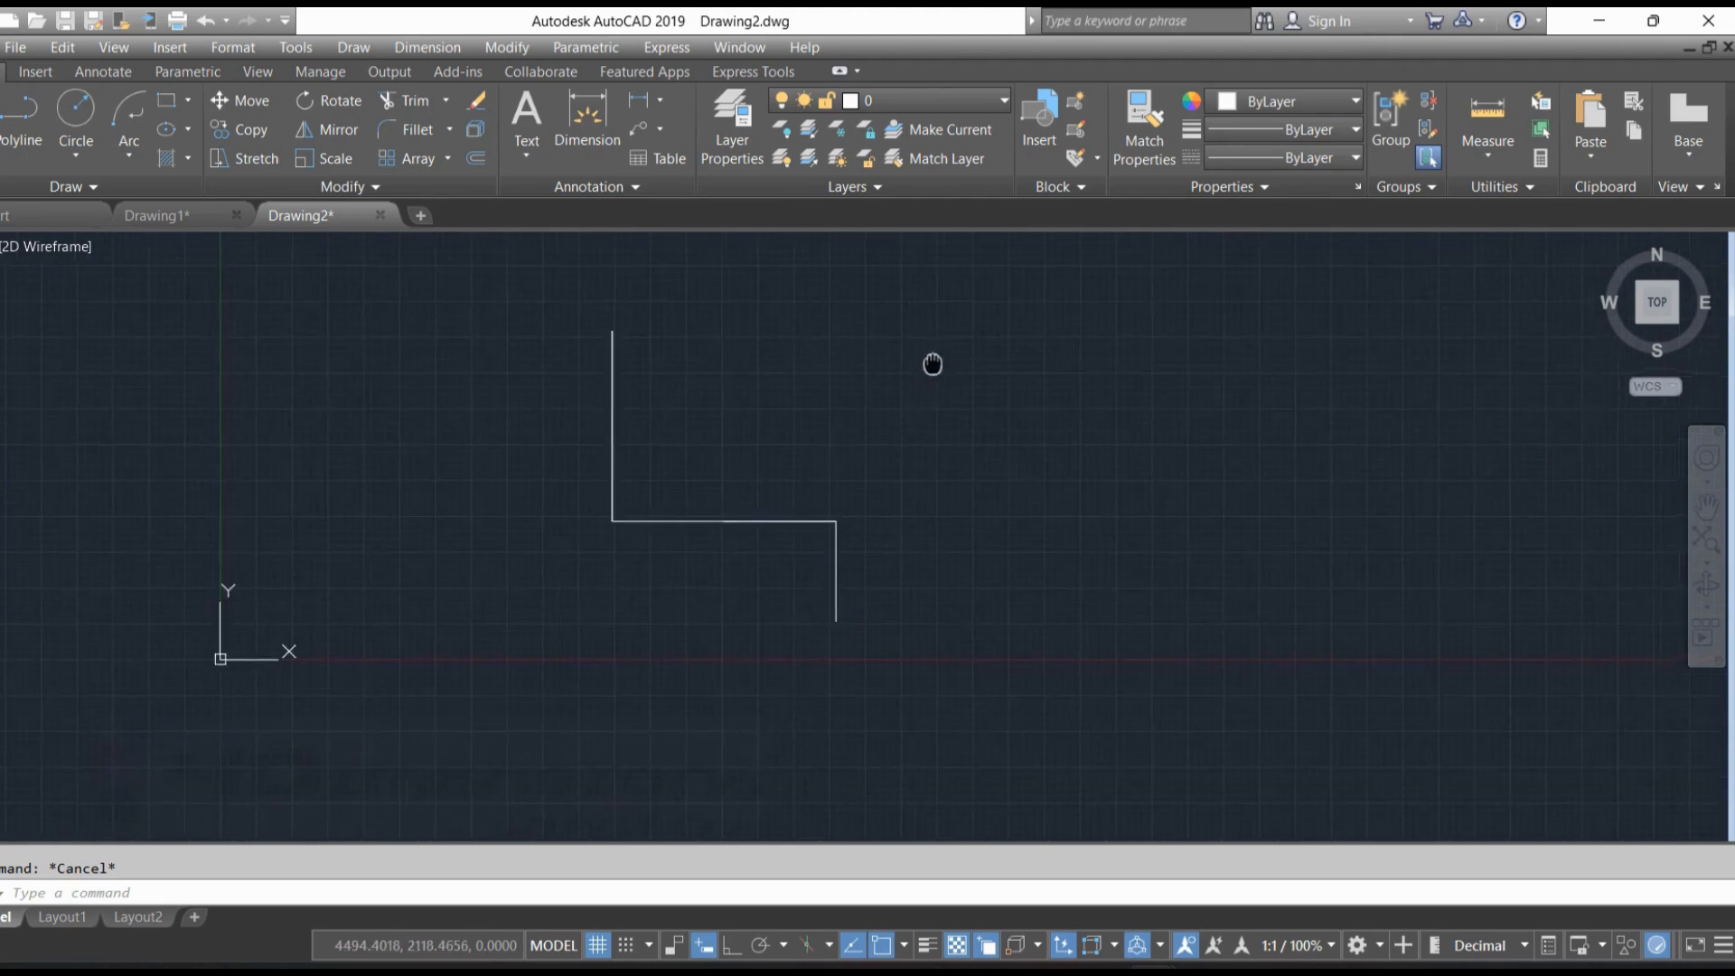
pyautogui.moveTo(930, 364); pyautogui.dragTo(852, 385, button='middle')
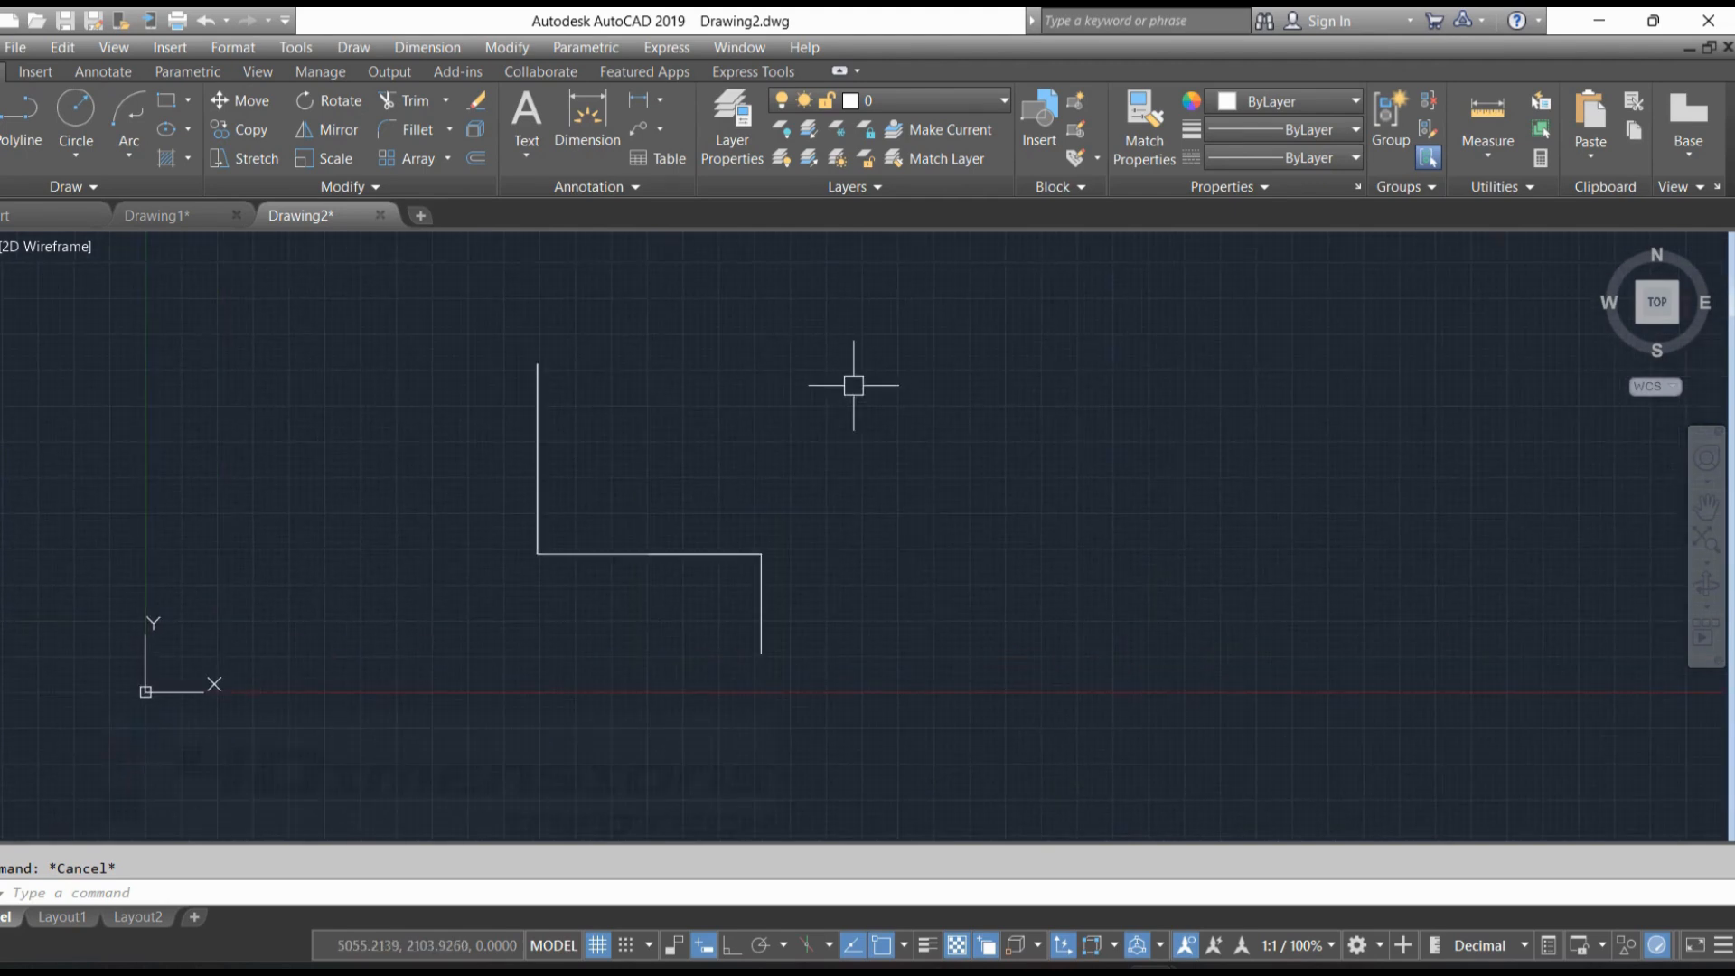
pyautogui.click(539, 414)
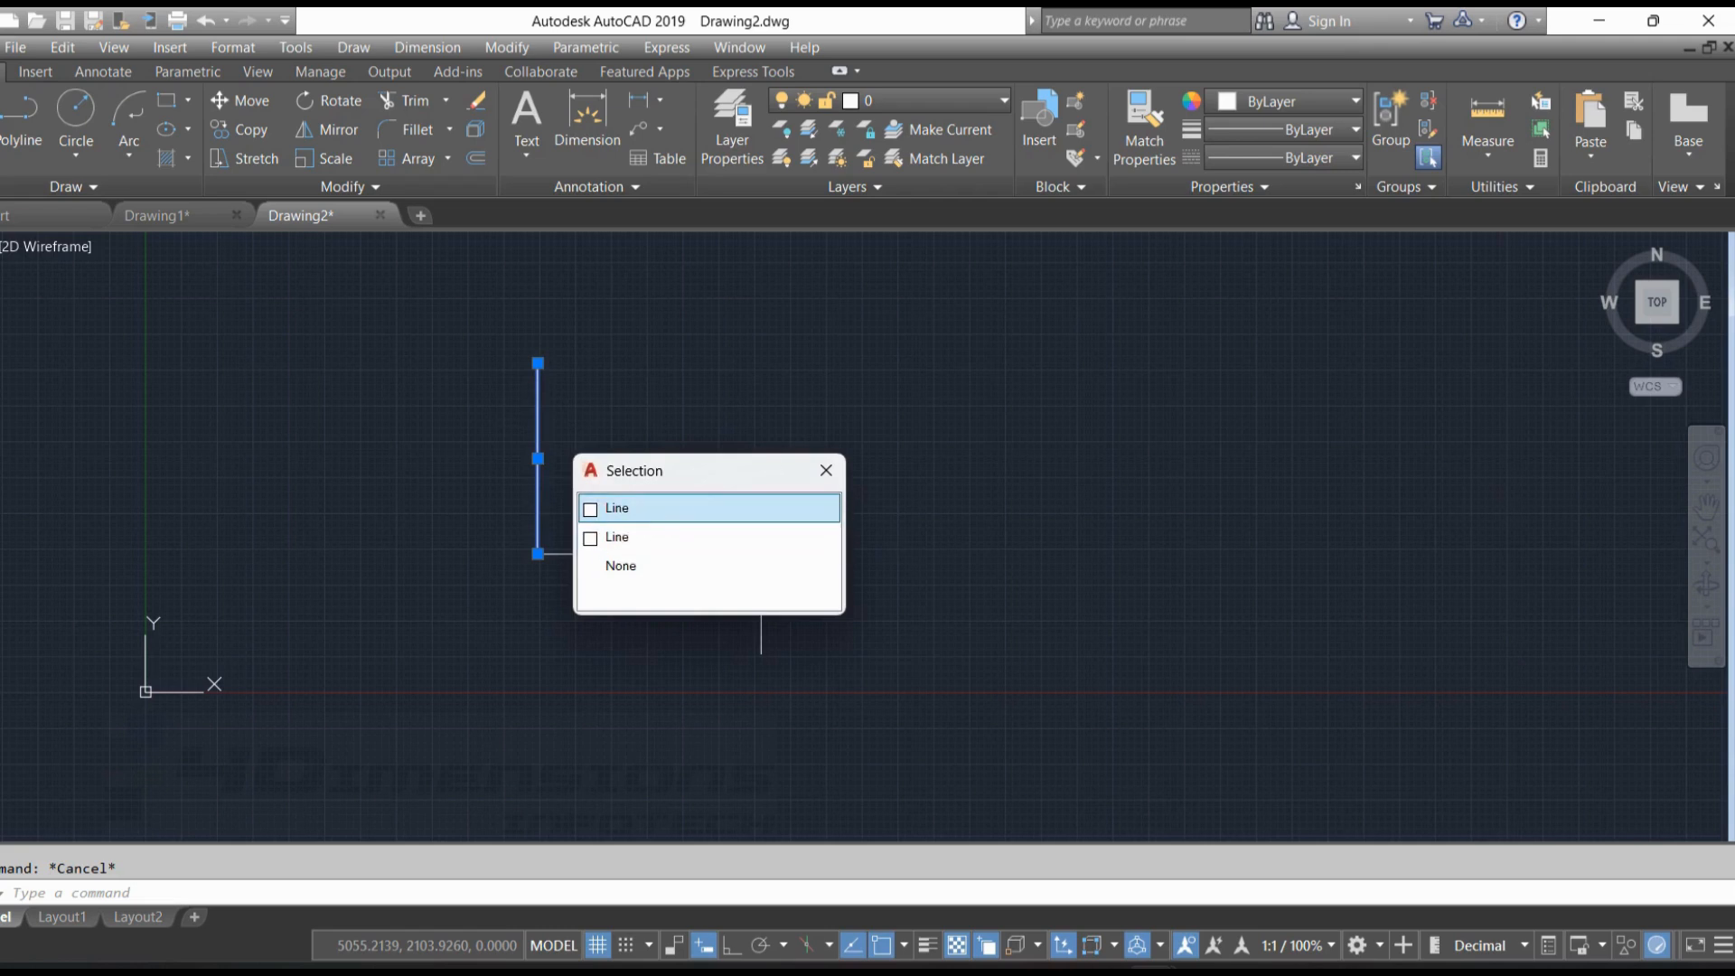
pyautogui.press('Escape')
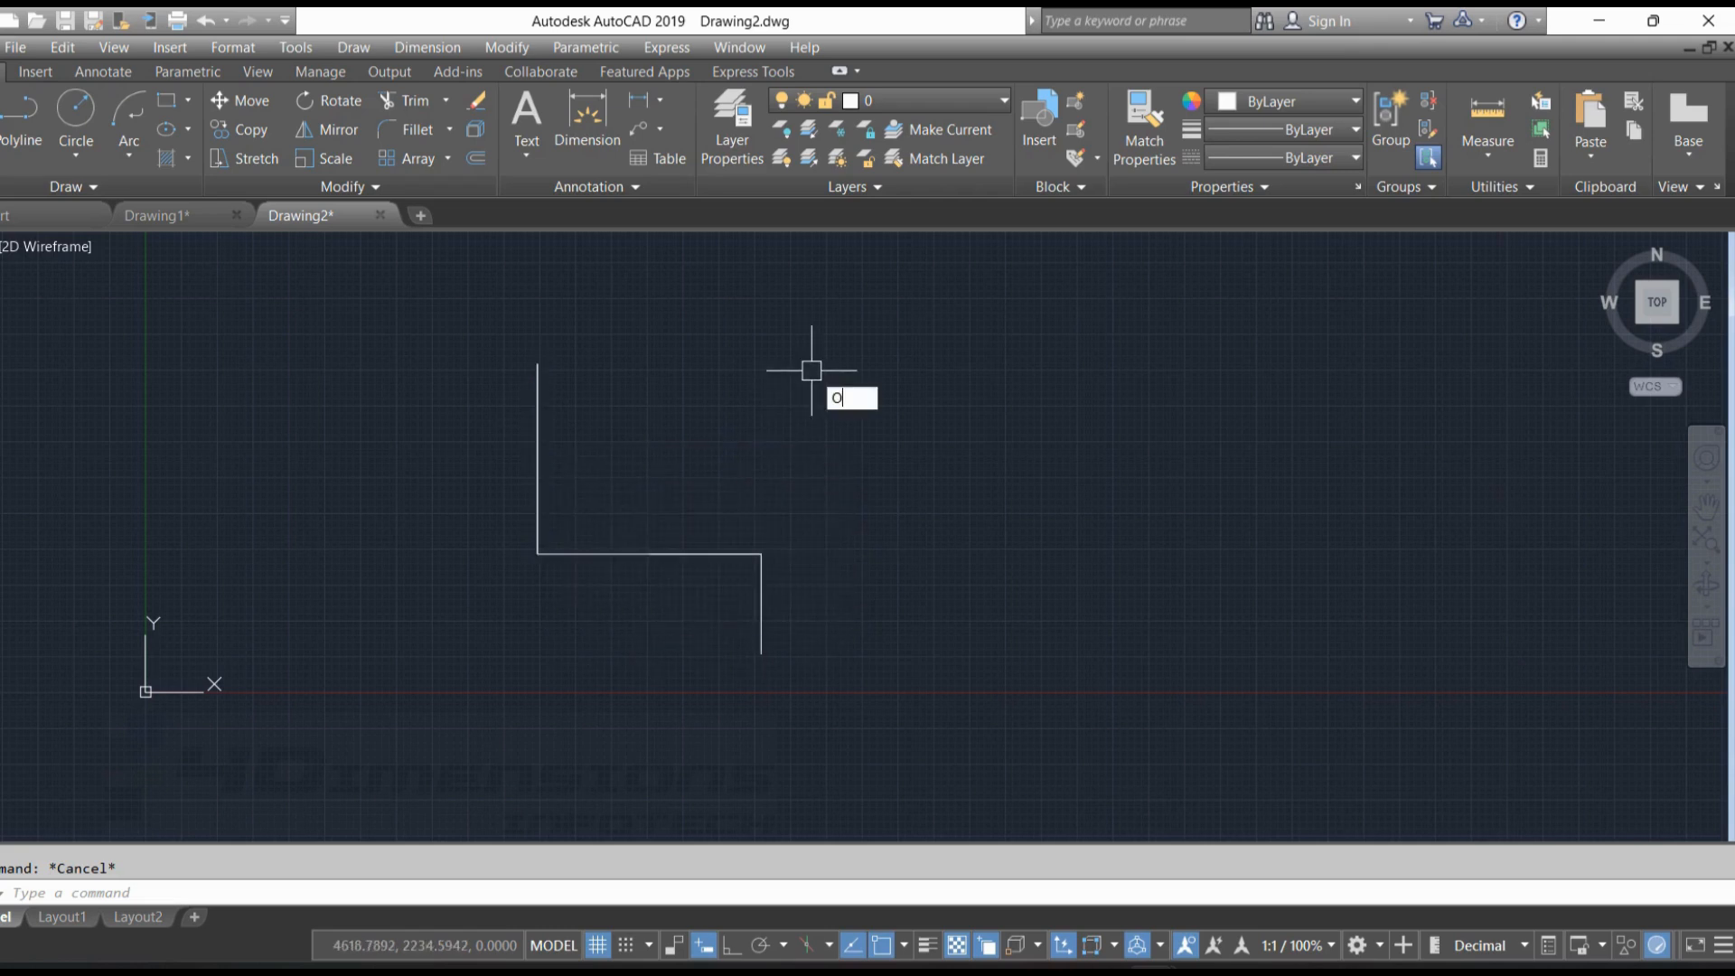
# Run OVERKILL on the whole stepped shape with a tolerance of 0.000001, combining co-linear objects that overlap or align end to end
pyautogui.press('BackSpace')
pyautogui.write('OVERKILL')
pyautogui.press('Return')
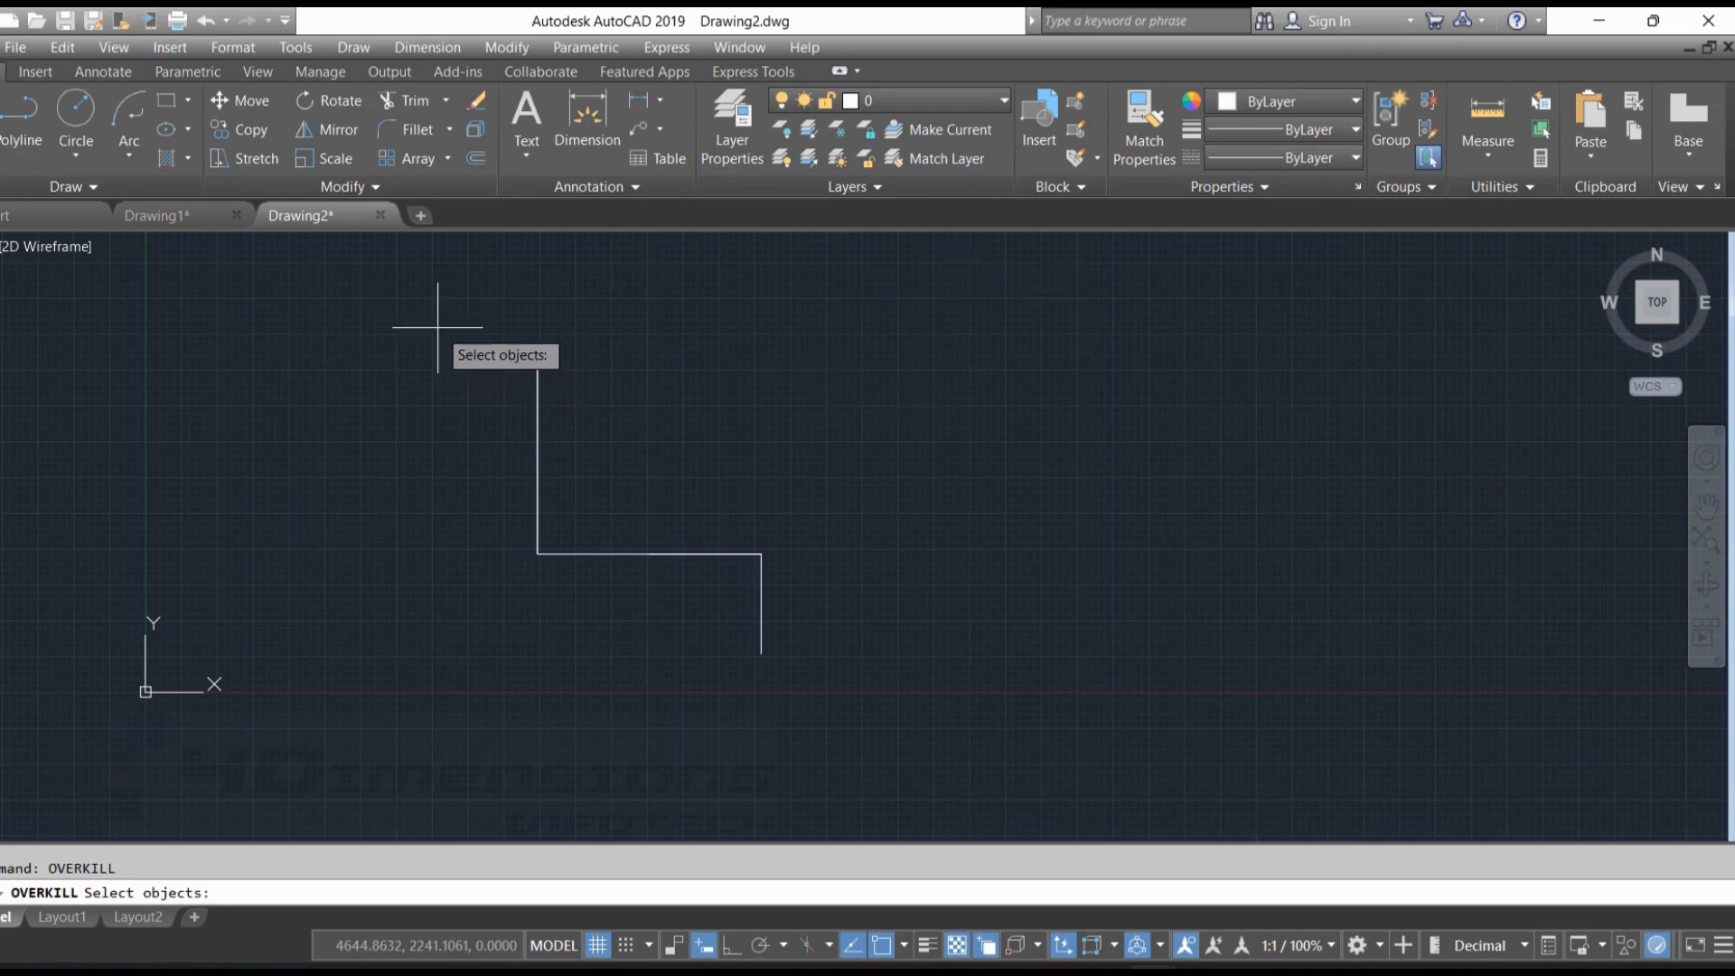
pyautogui.moveTo(437, 327)
pyautogui.mouseDown()
pyautogui.moveTo(950, 569)
pyautogui.moveTo(473, 767)
pyautogui.mouseUp()
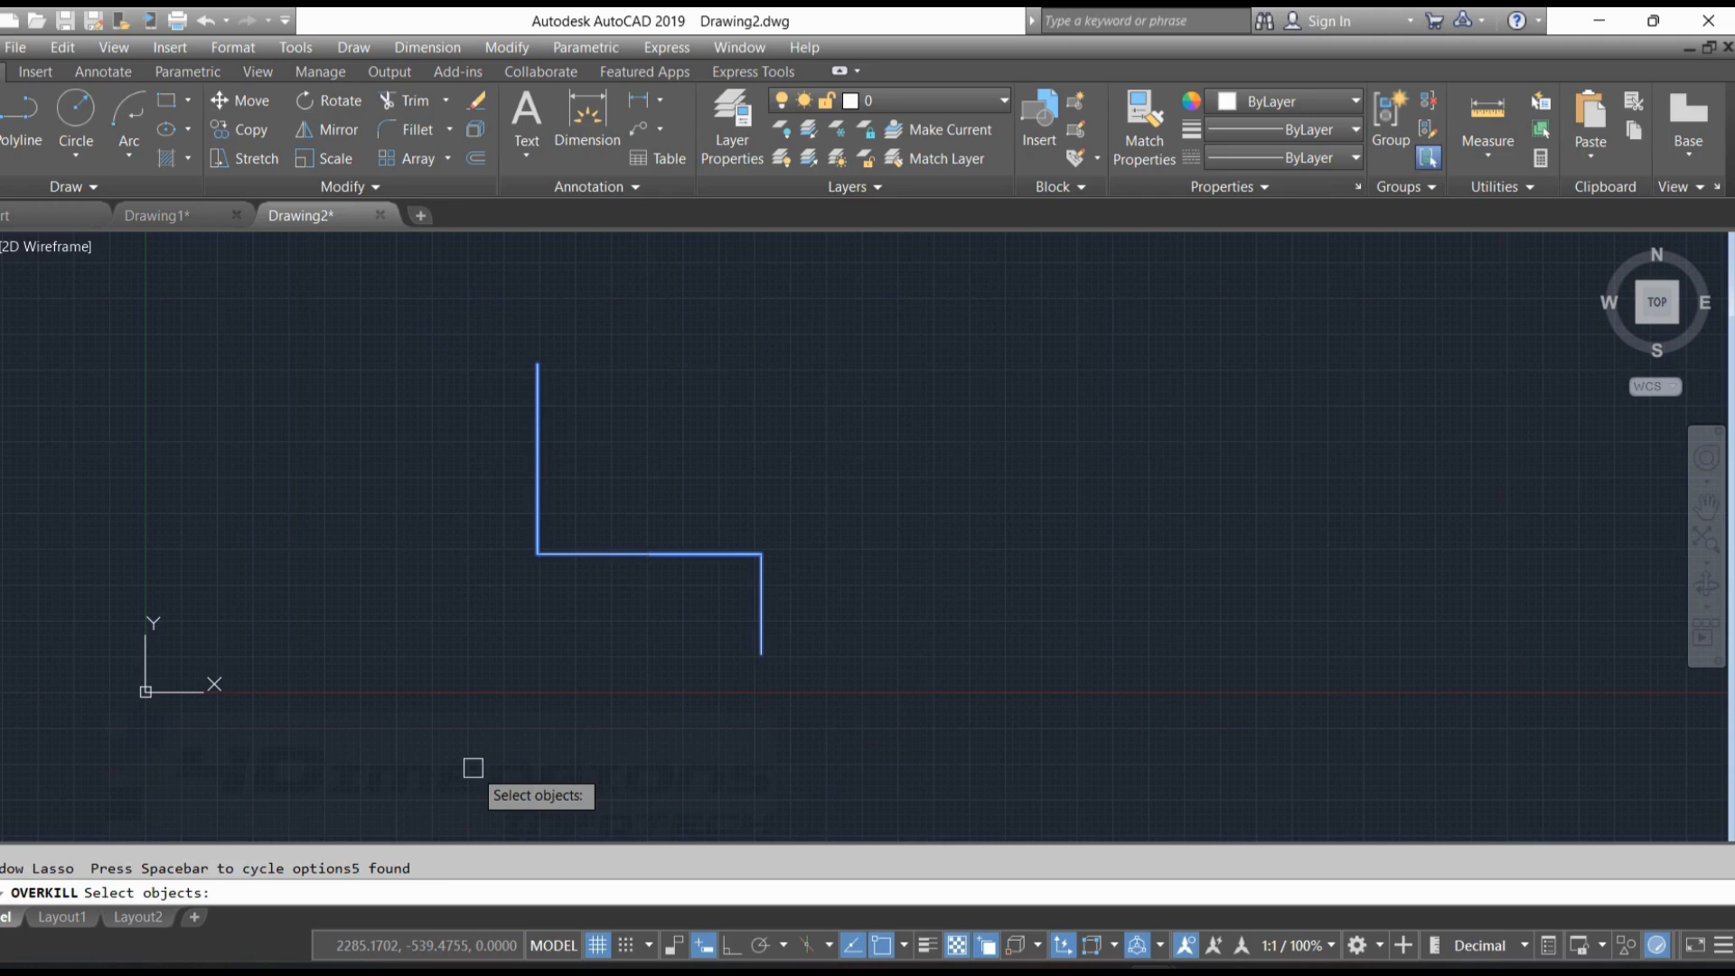
pyautogui.press('Return')
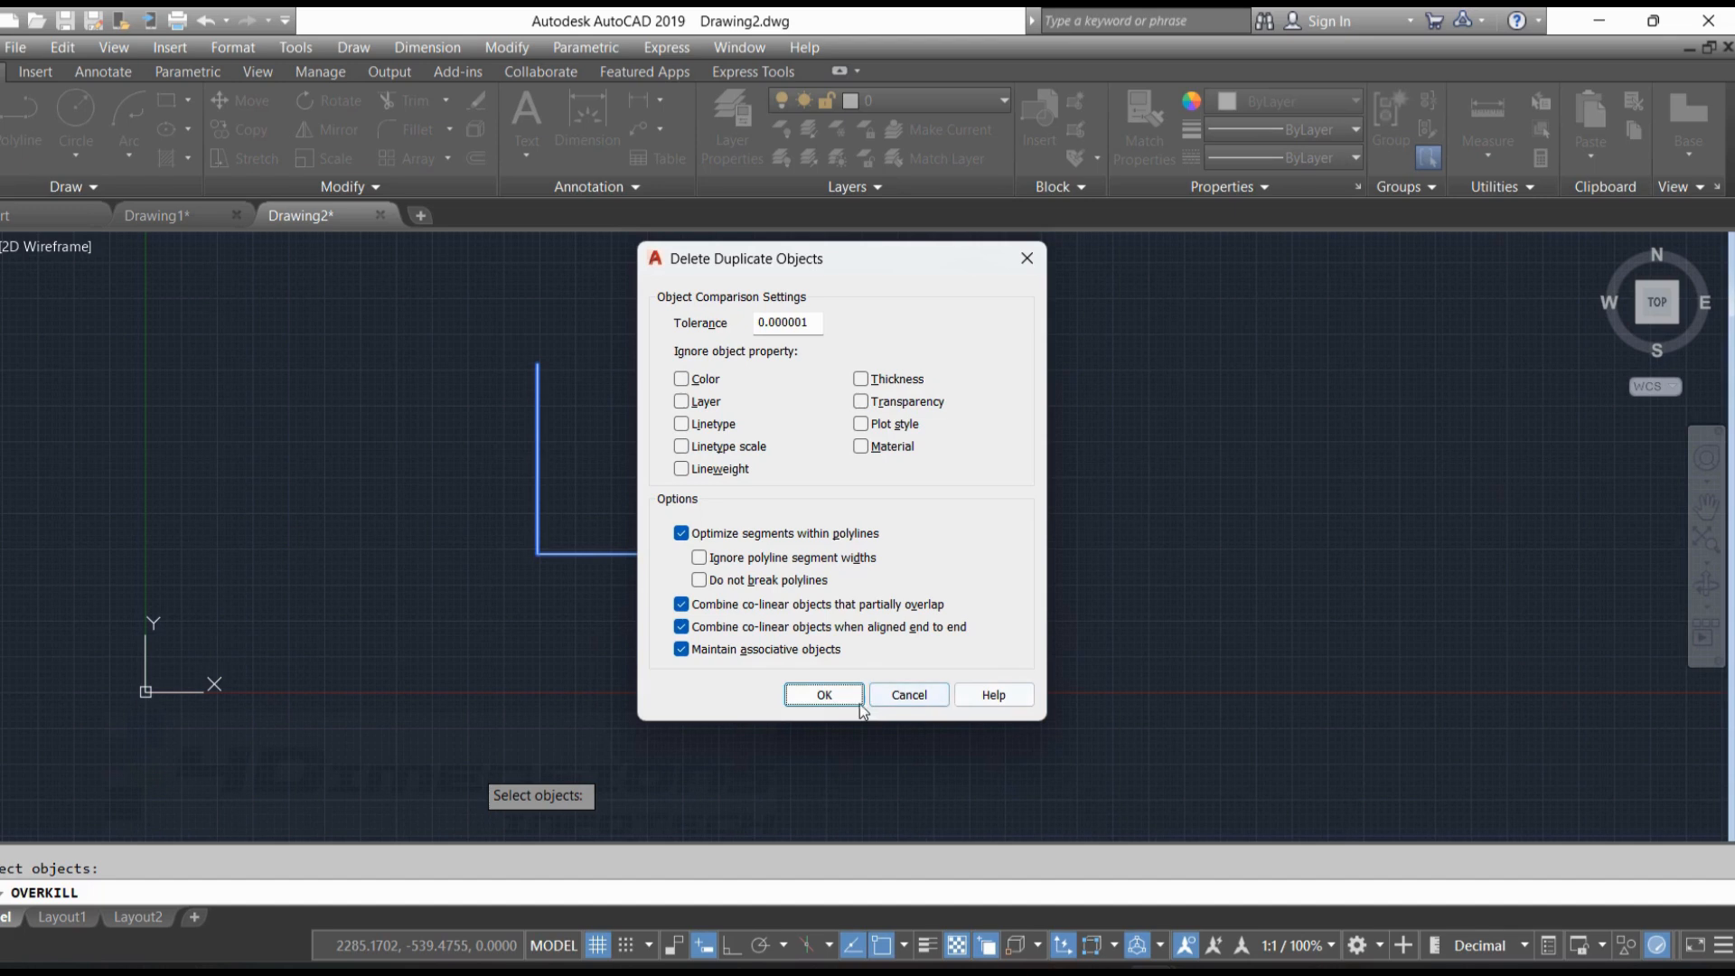
pyautogui.click(825, 698)
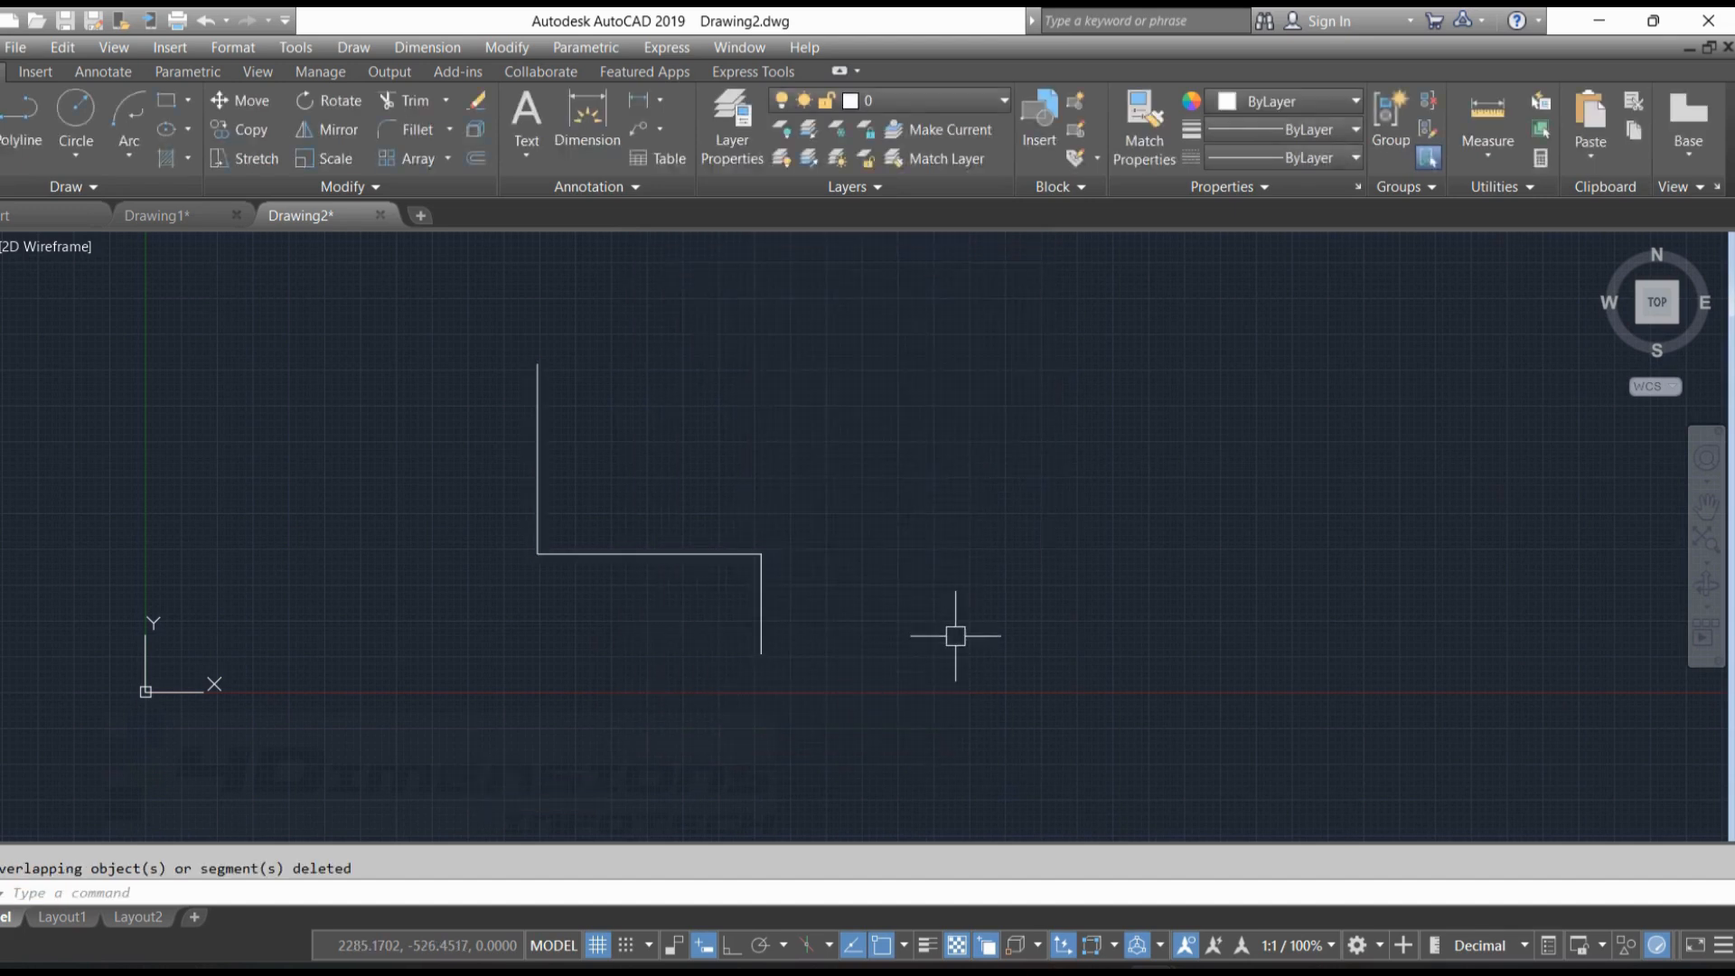
# Select the stepped shape's three lines one by one to check for remaining duplicates, and clear the selection
pyautogui.click(728, 553)
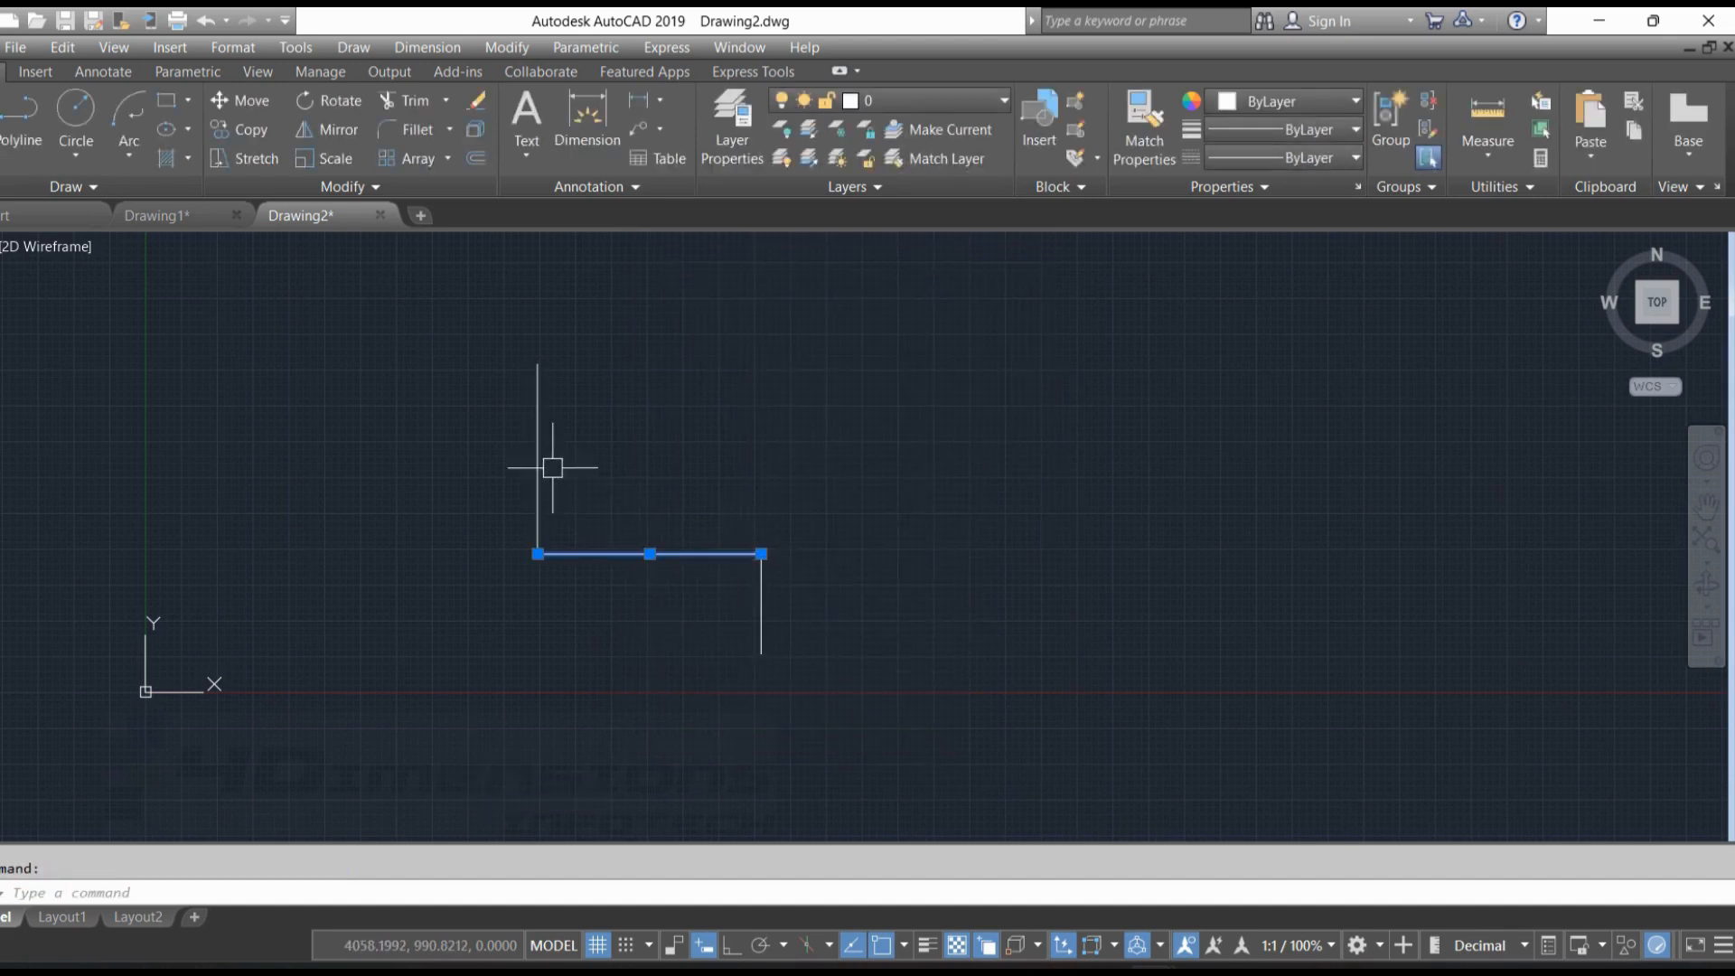
pyautogui.click(541, 427)
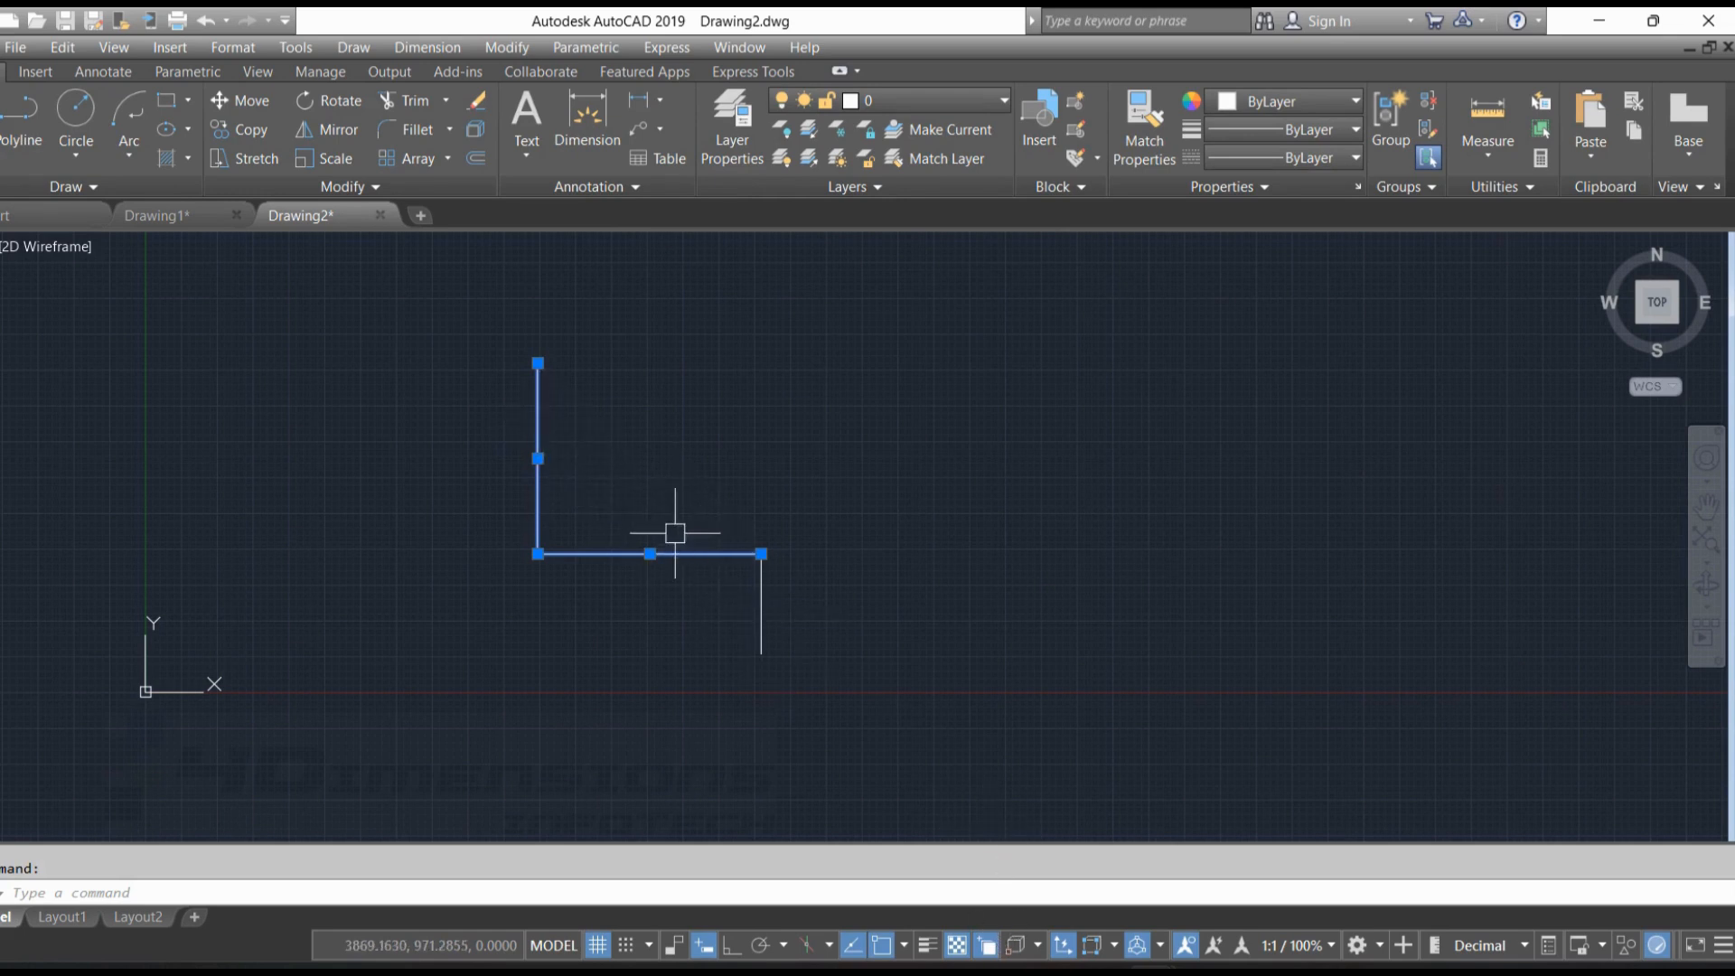
pyautogui.press('Escape')
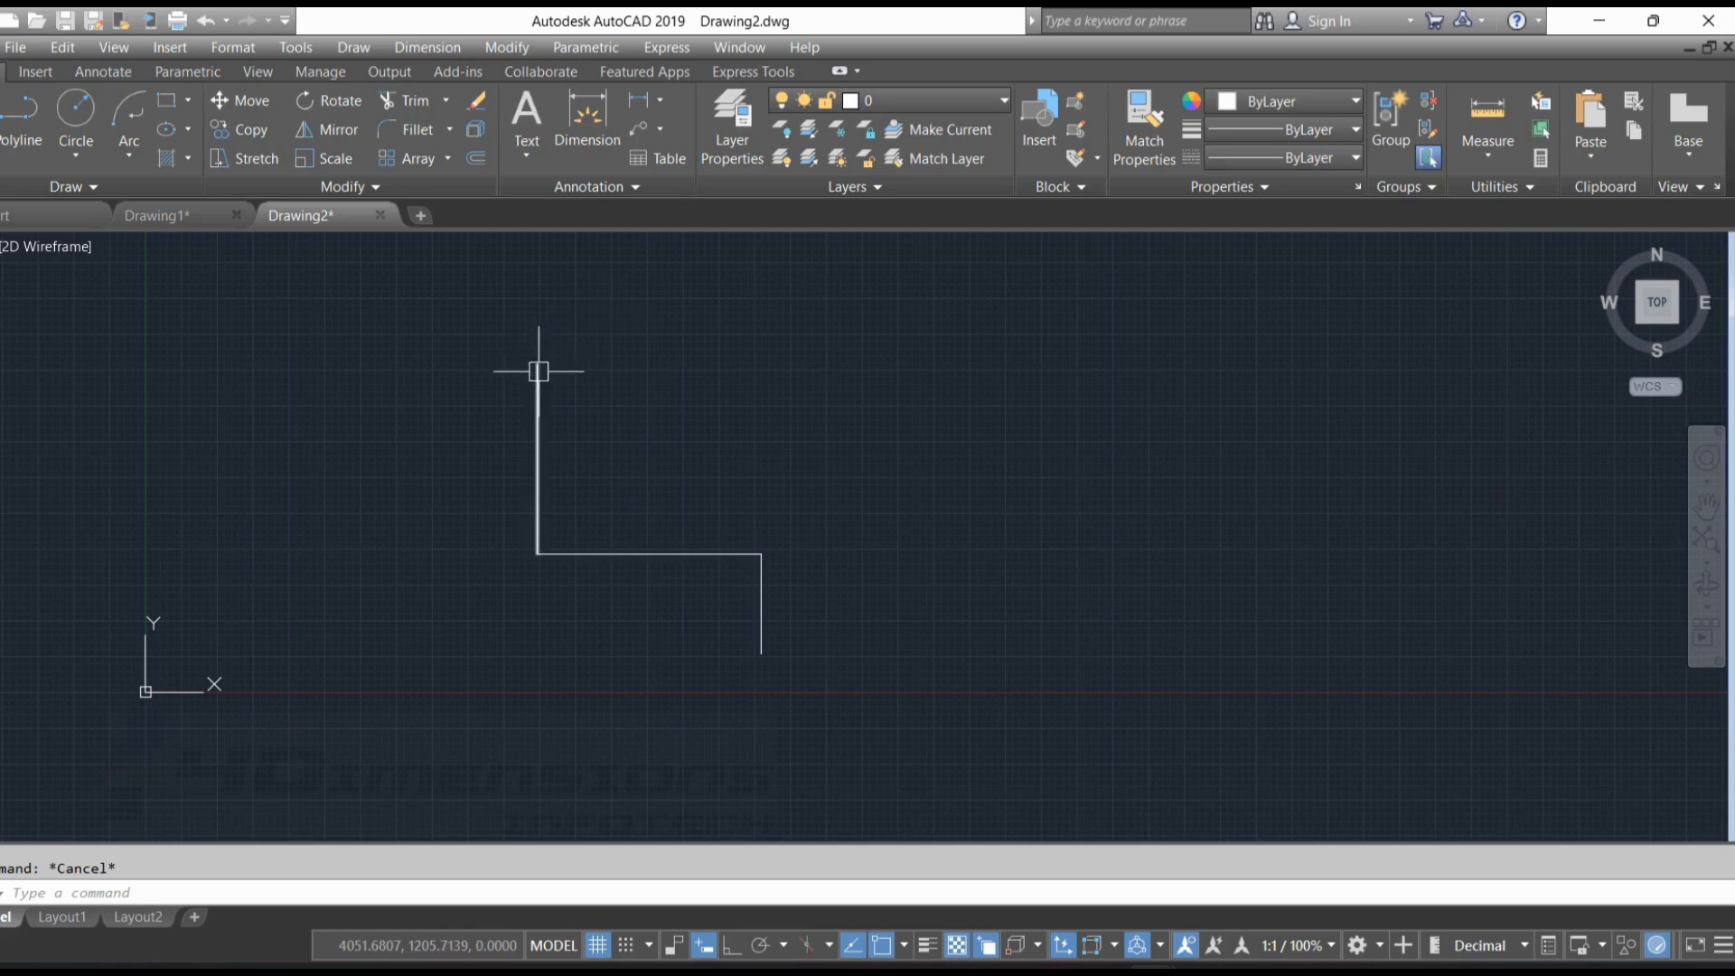
pyautogui.click(538, 396)
pyautogui.click(722, 554)
pyautogui.click(761, 591)
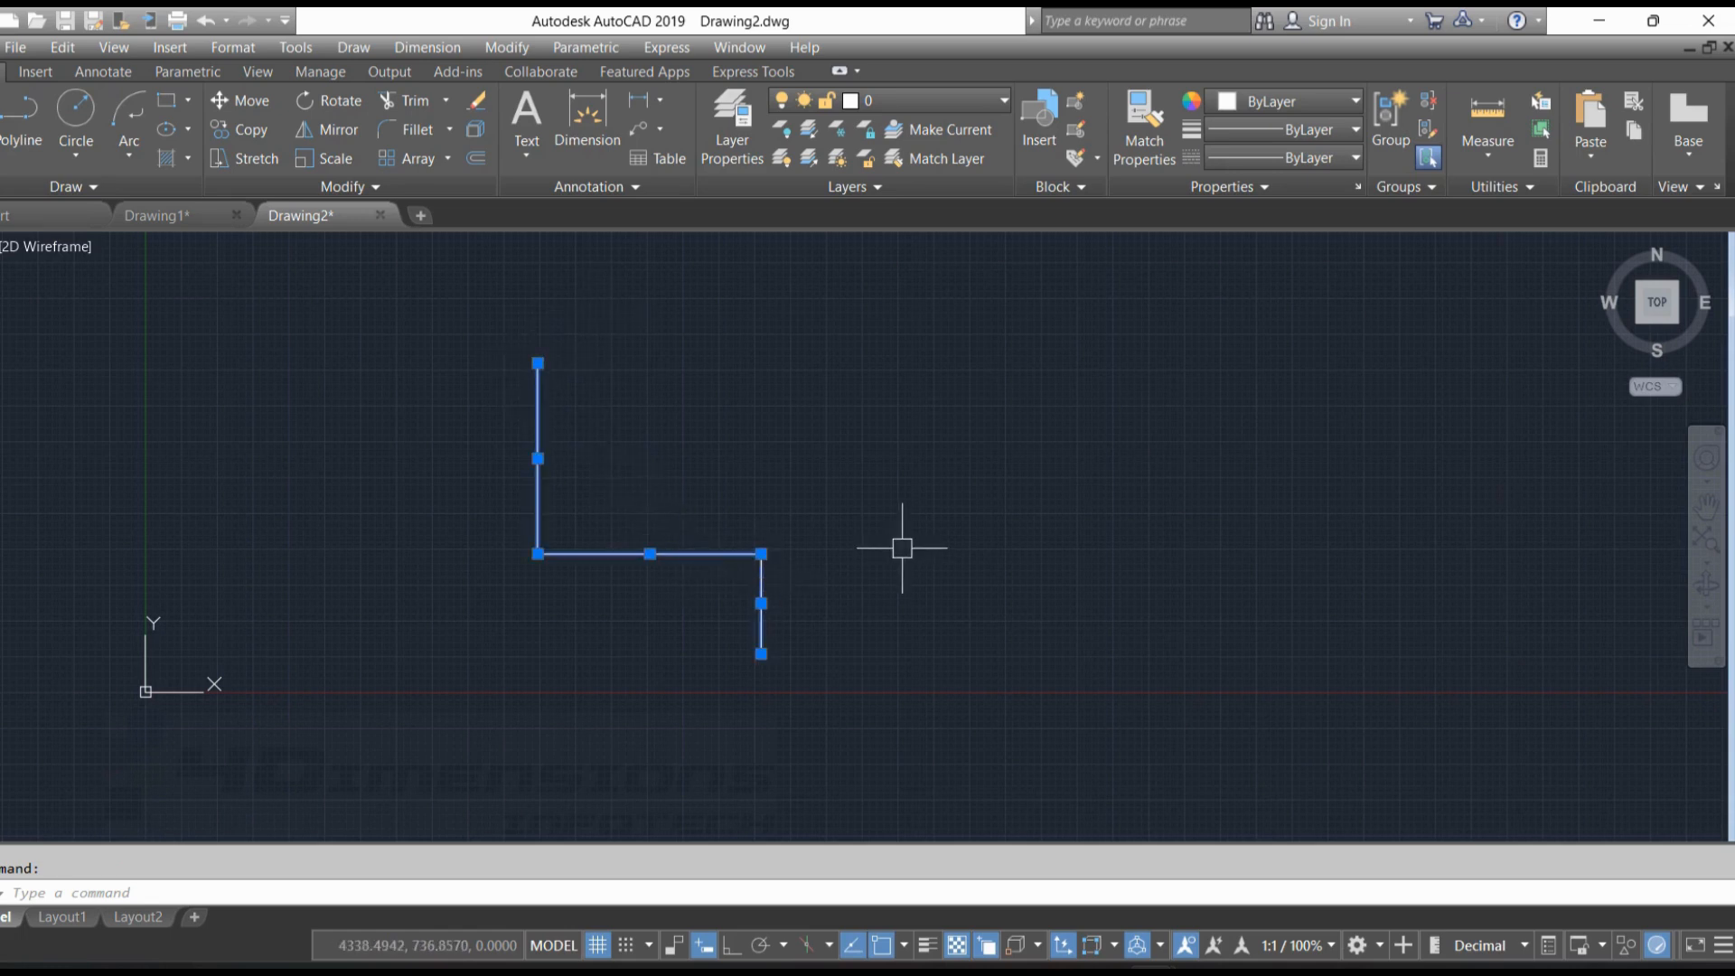
pyautogui.press('Escape')
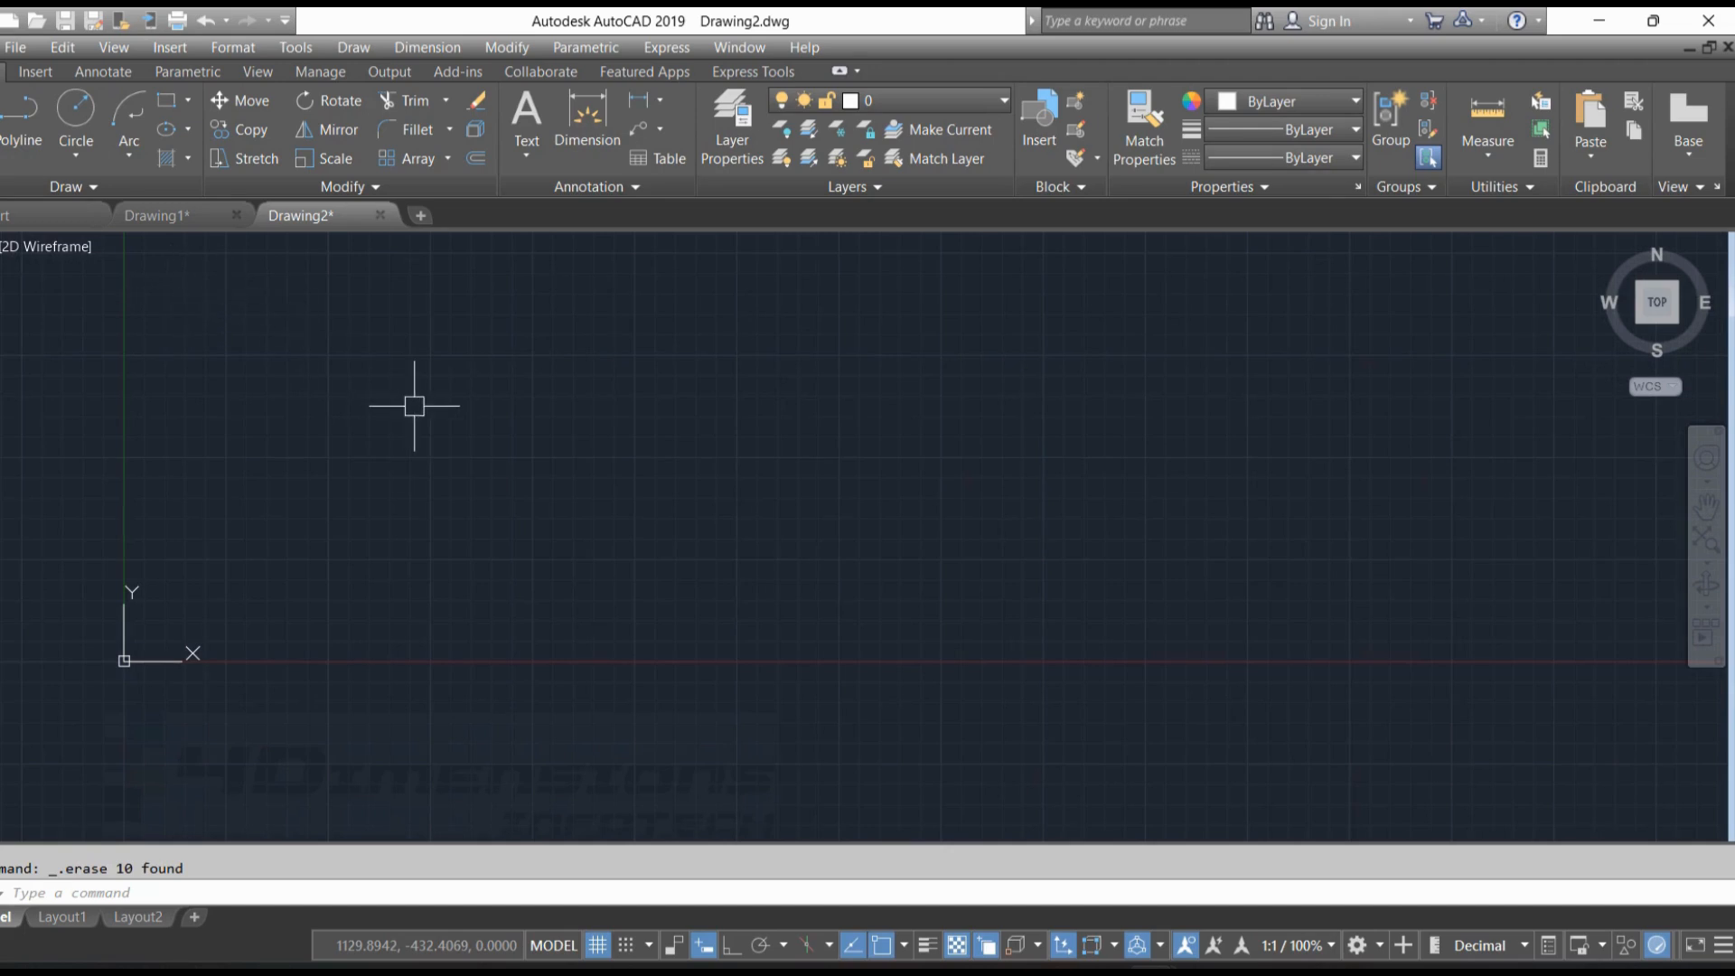
# Draw an open shape of three connected slanted lines with its top left open, the first line about 3131 long
pyautogui.write('l')
pyautogui.press('Return')
pyautogui.click(434, 343)
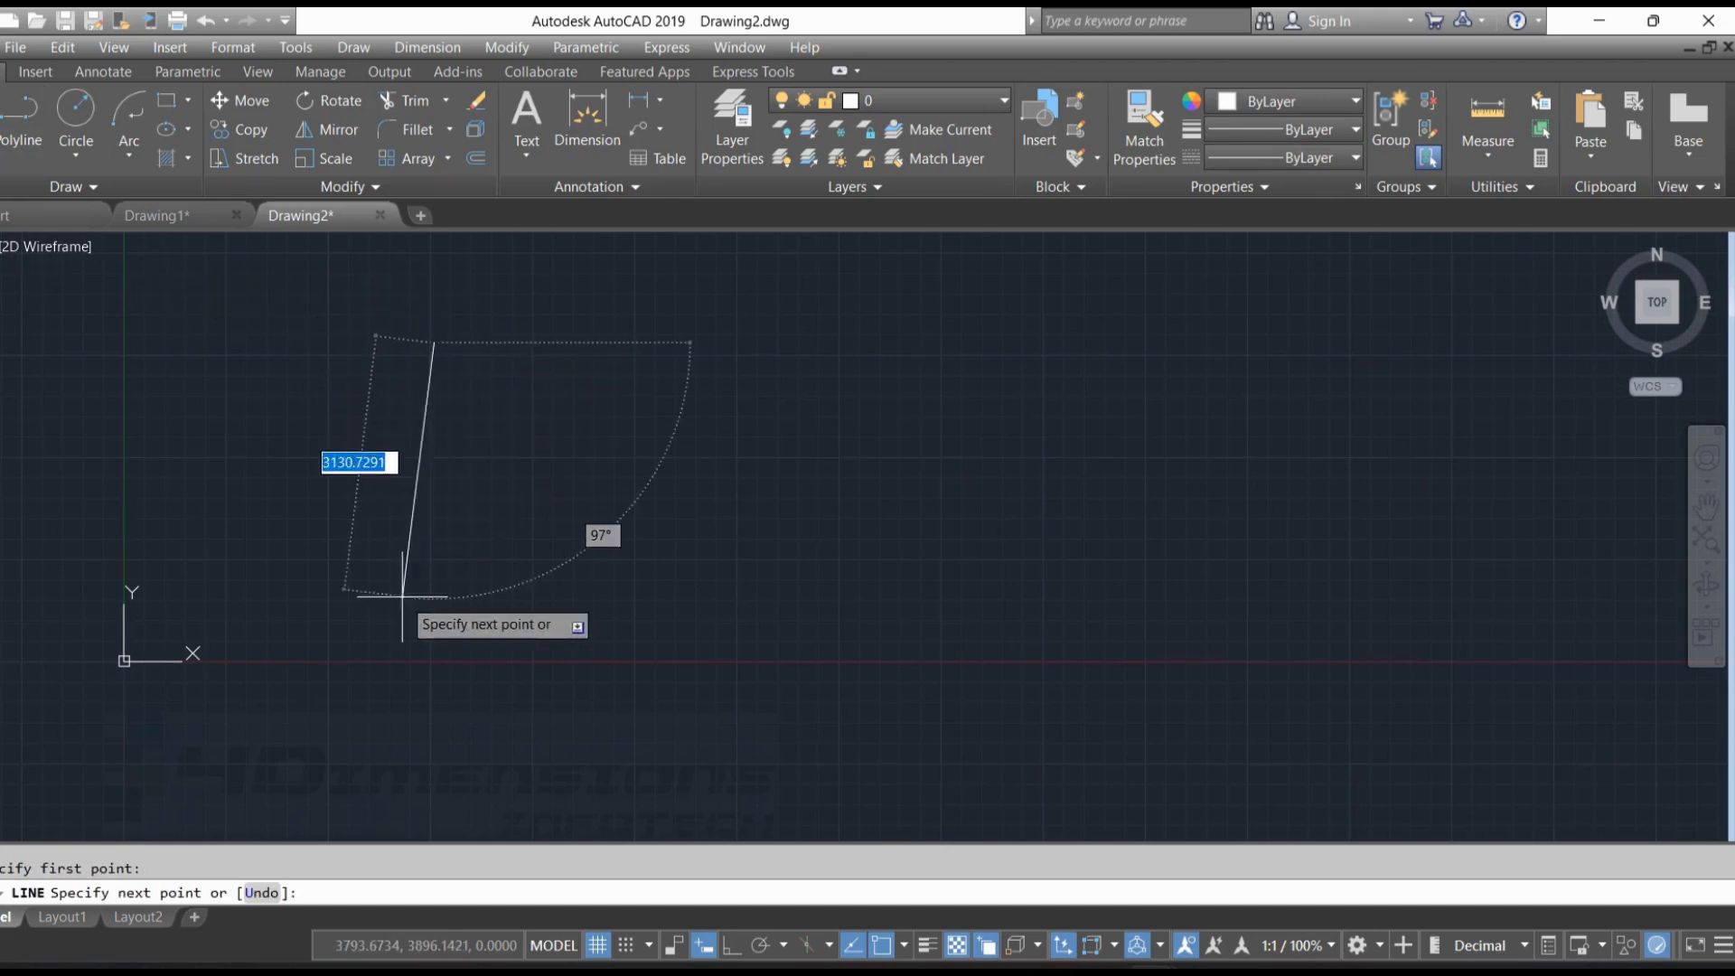
pyautogui.click(402, 596)
pyautogui.click(760, 537)
pyautogui.click(661, 349)
pyautogui.press('Escape')
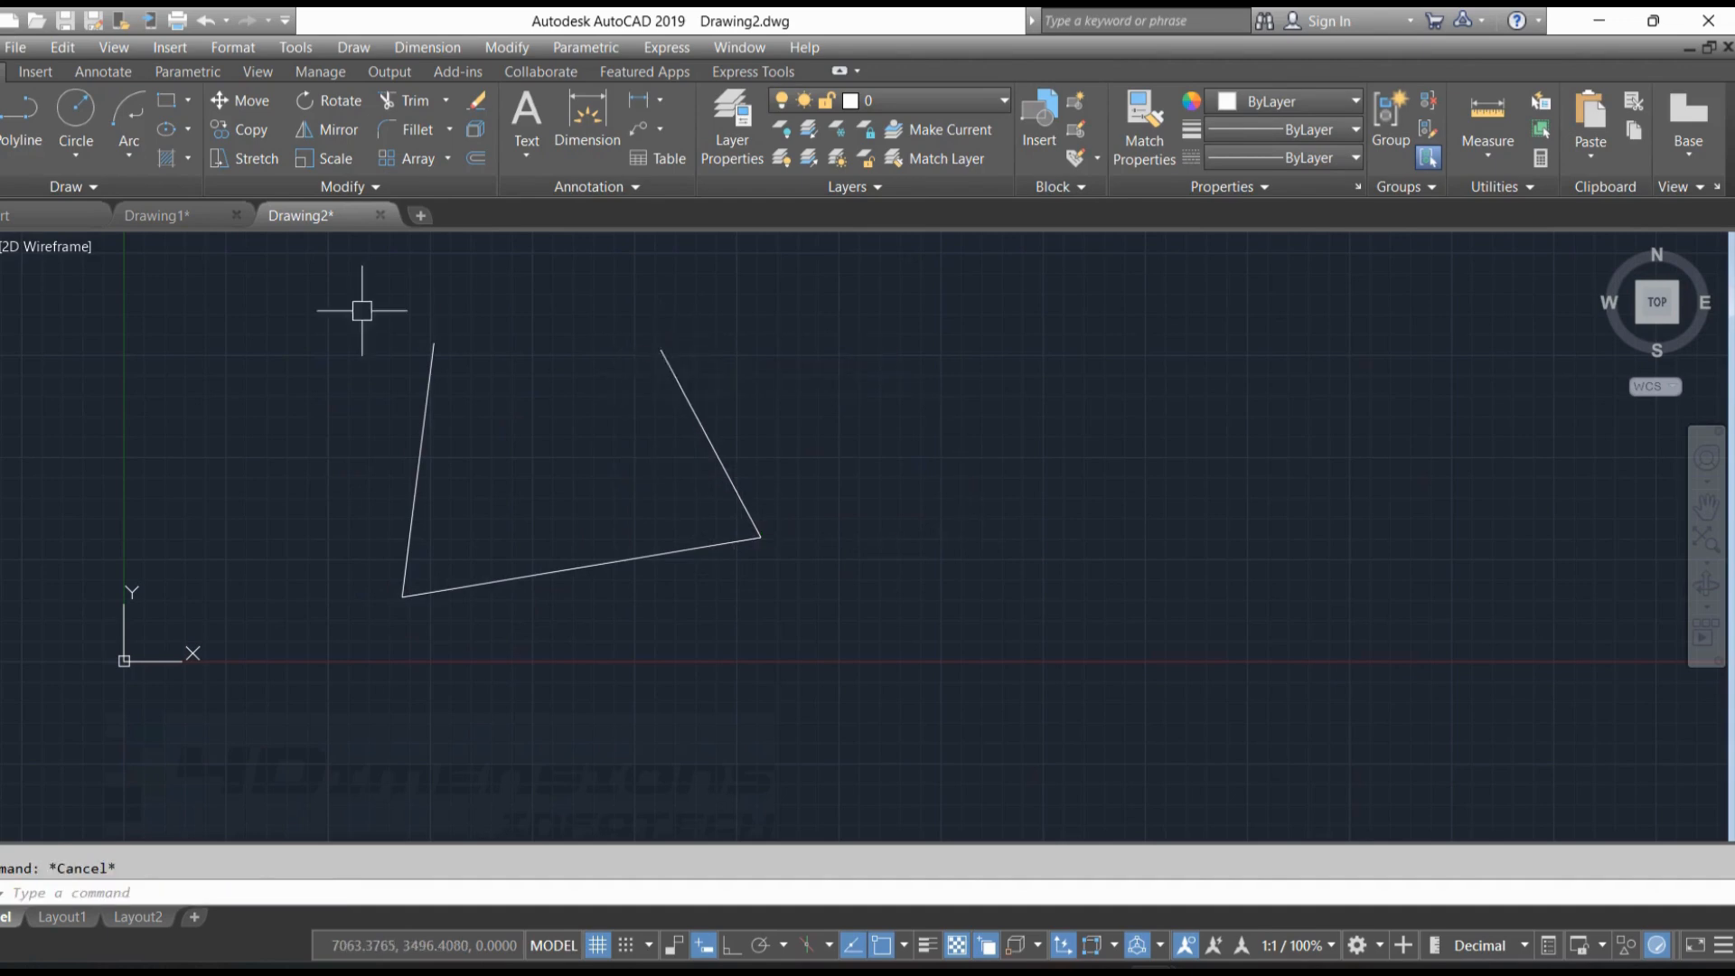
# Draw a smaller closed four-sided shape with a horizontal base and slanted sides to the right of the open shape
pyautogui.write('l')
pyautogui.press('Return')
pyautogui.click(915, 339)
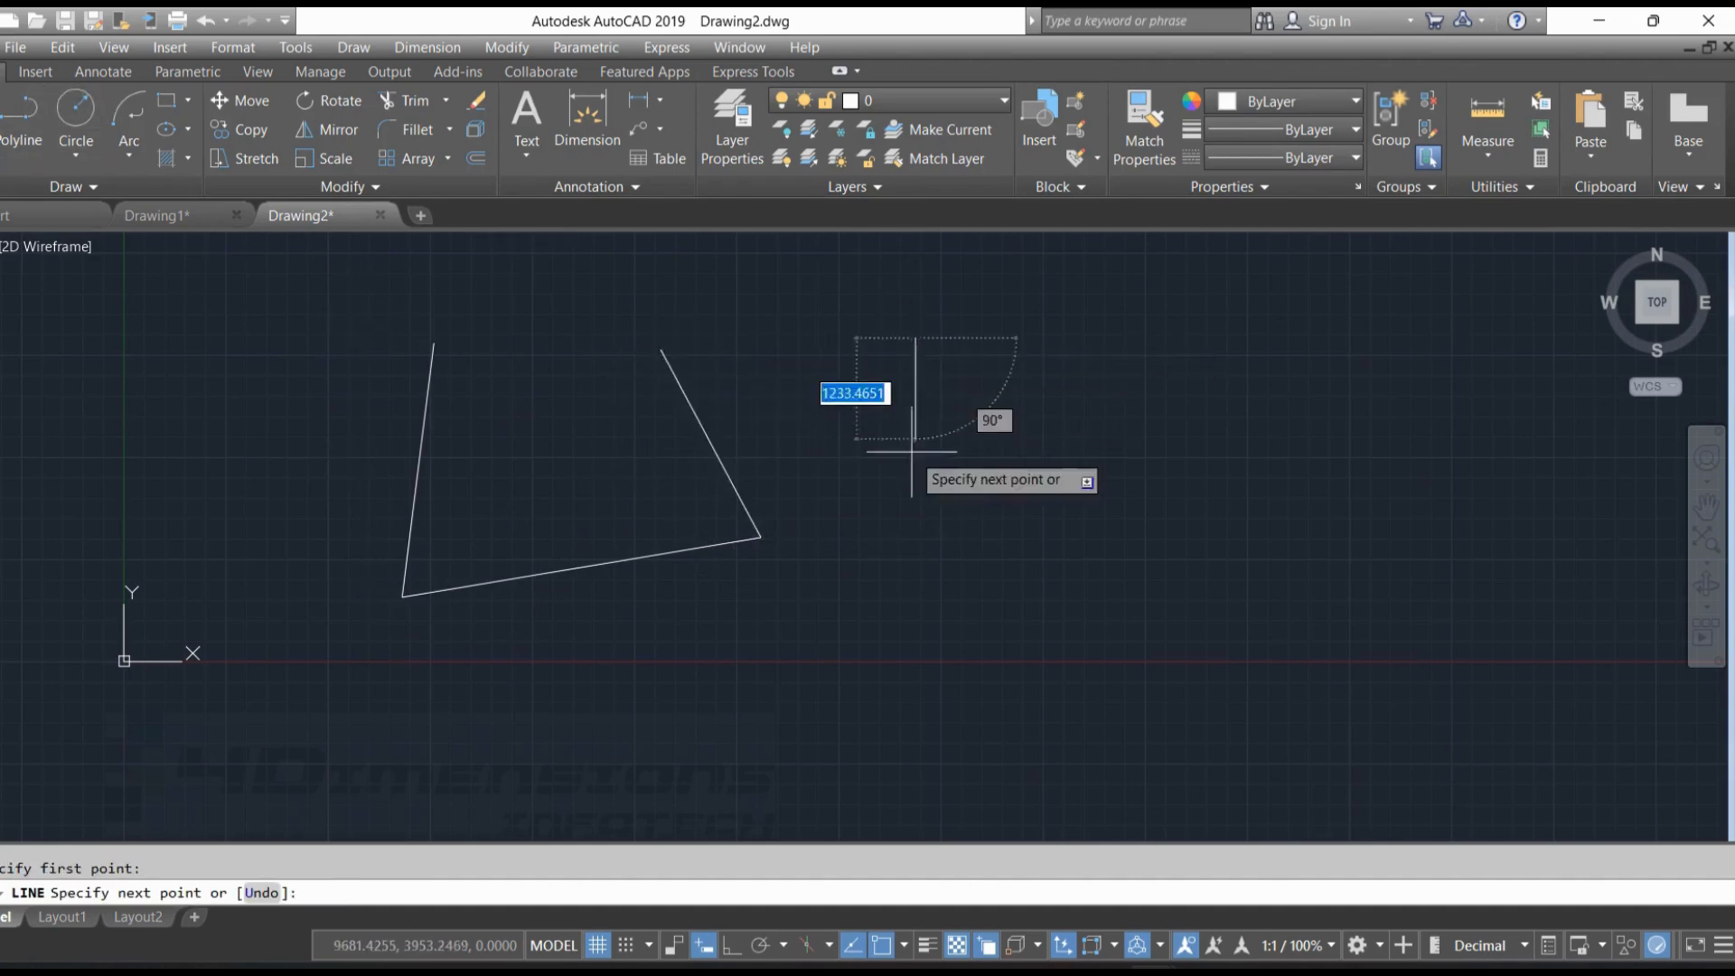
pyautogui.click(899, 497)
pyautogui.click(1132, 497)
pyautogui.click(1096, 327)
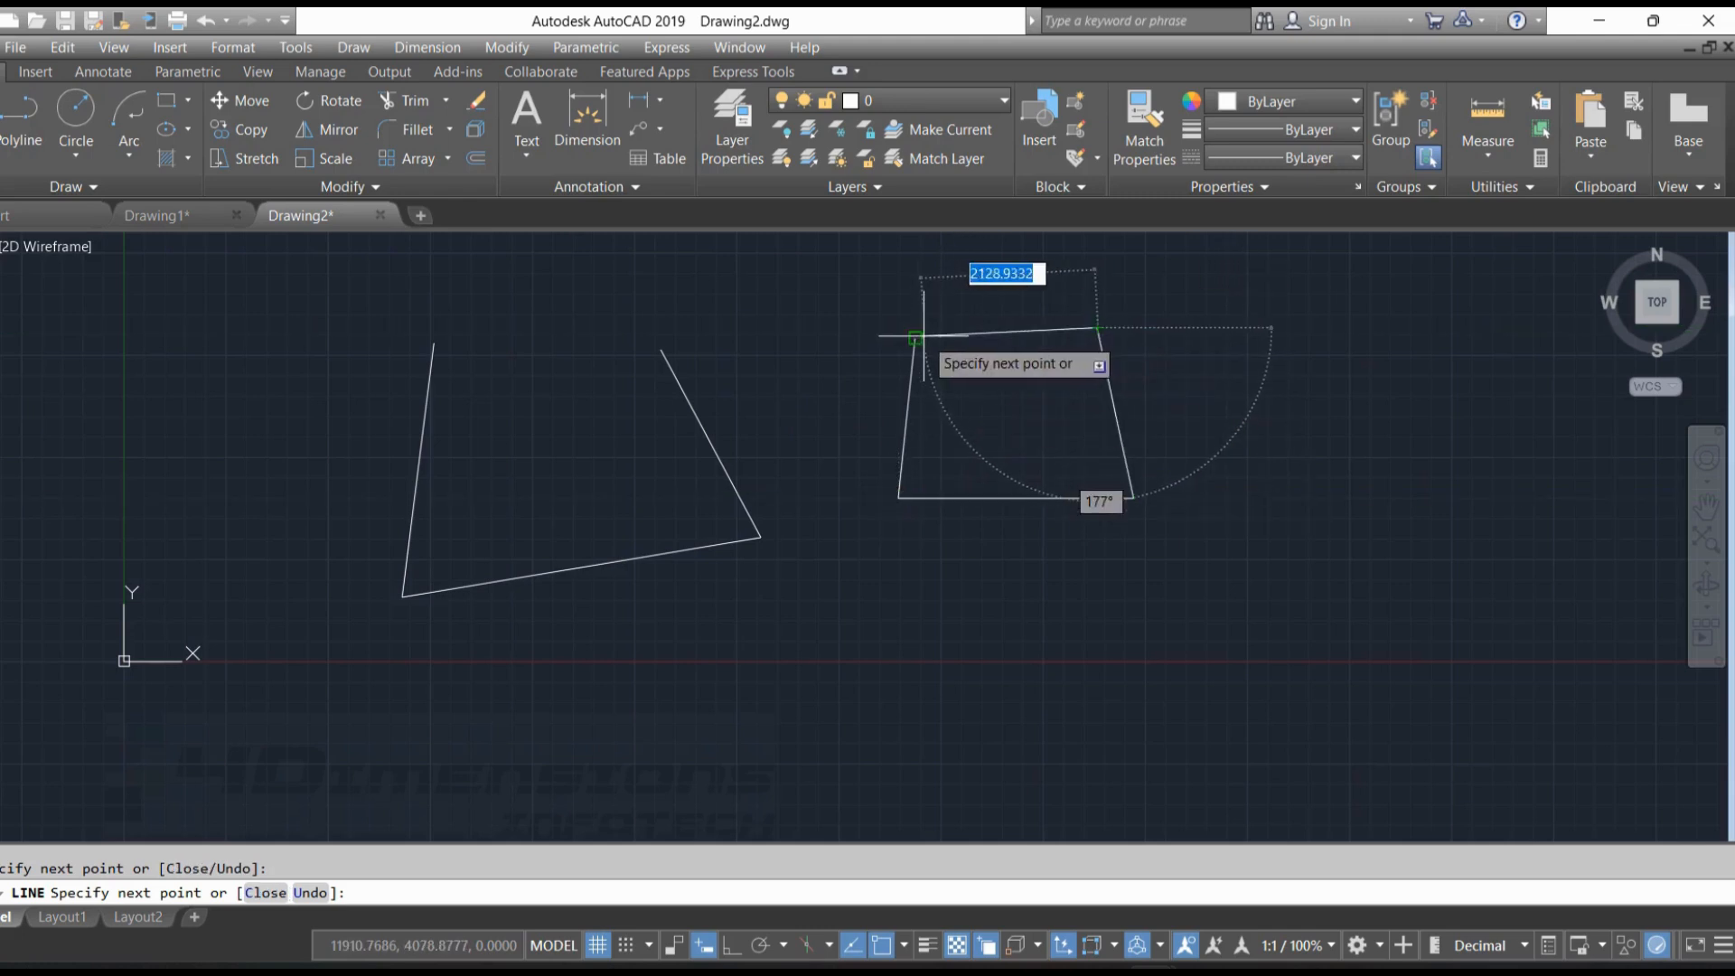
pyautogui.click(923, 336)
pyautogui.press('Escape')
pyautogui.press('Escape')
pyautogui.scroll(-4, 1072, 348)
pyautogui.moveTo(1072, 349); pyautogui.dragTo(894, 384, button='middle')
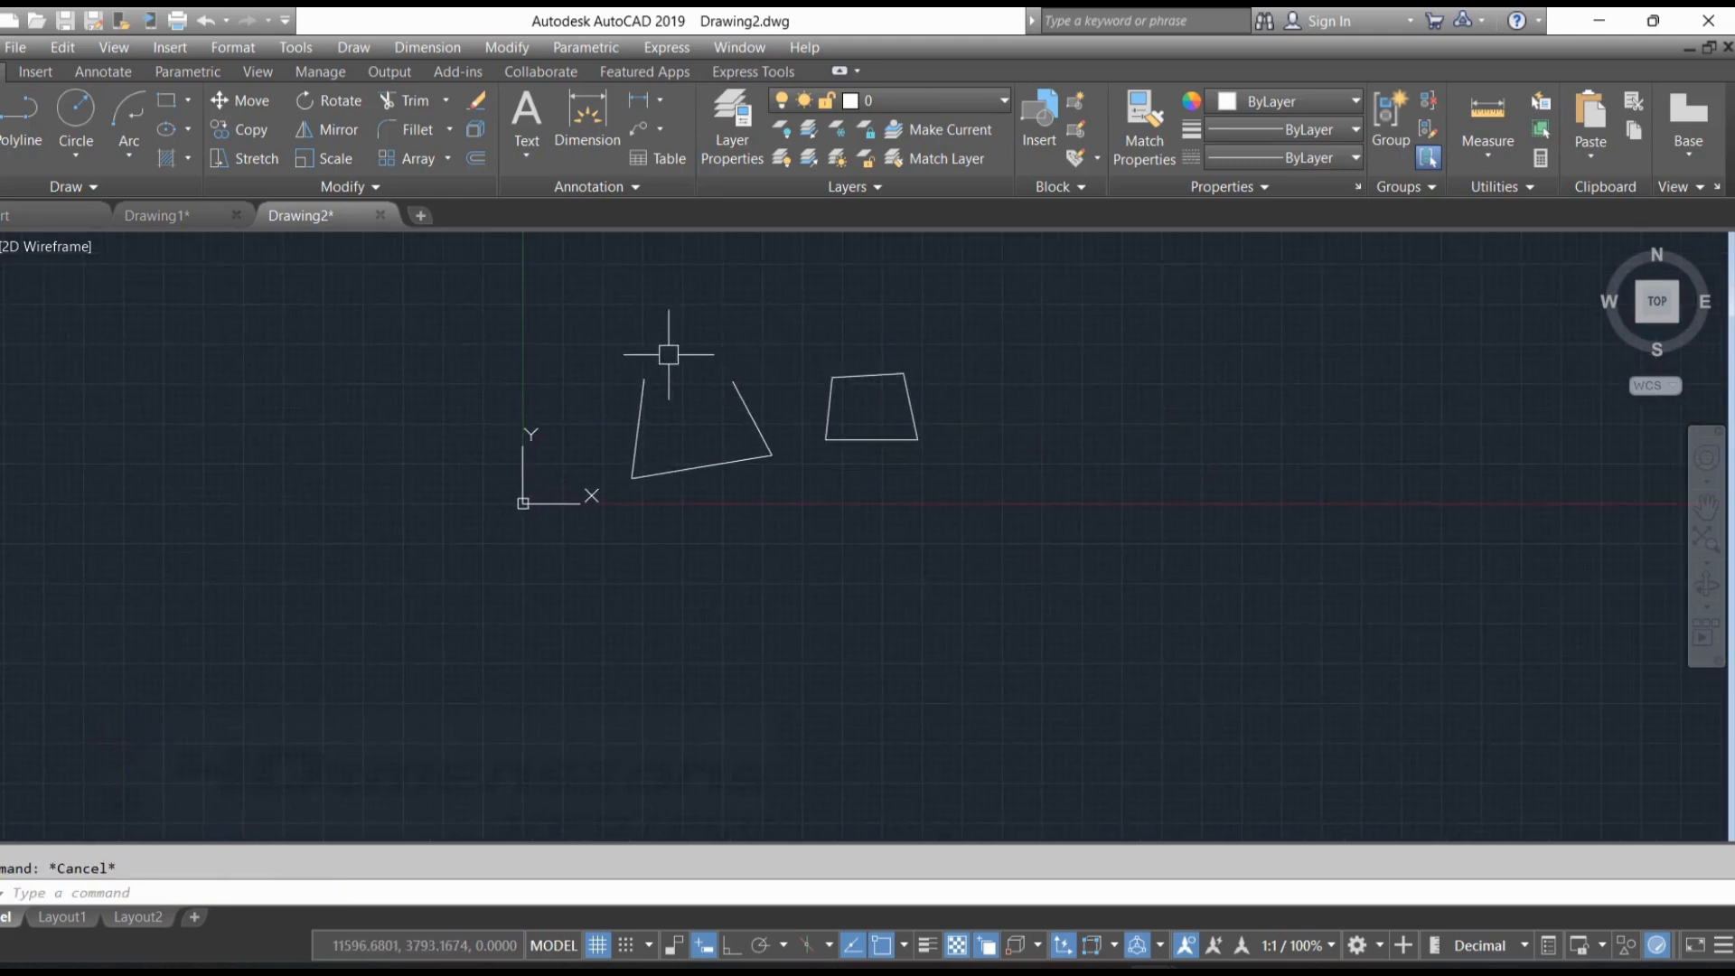
# Copy the open shape and the closed four-sided shape together to a spot directly below the originals
pyautogui.moveTo(587, 324)
pyautogui.mouseDown()
pyautogui.moveTo(994, 311)
pyautogui.moveTo(538, 497)
pyautogui.moveTo(541, 533)
pyautogui.mouseUp()
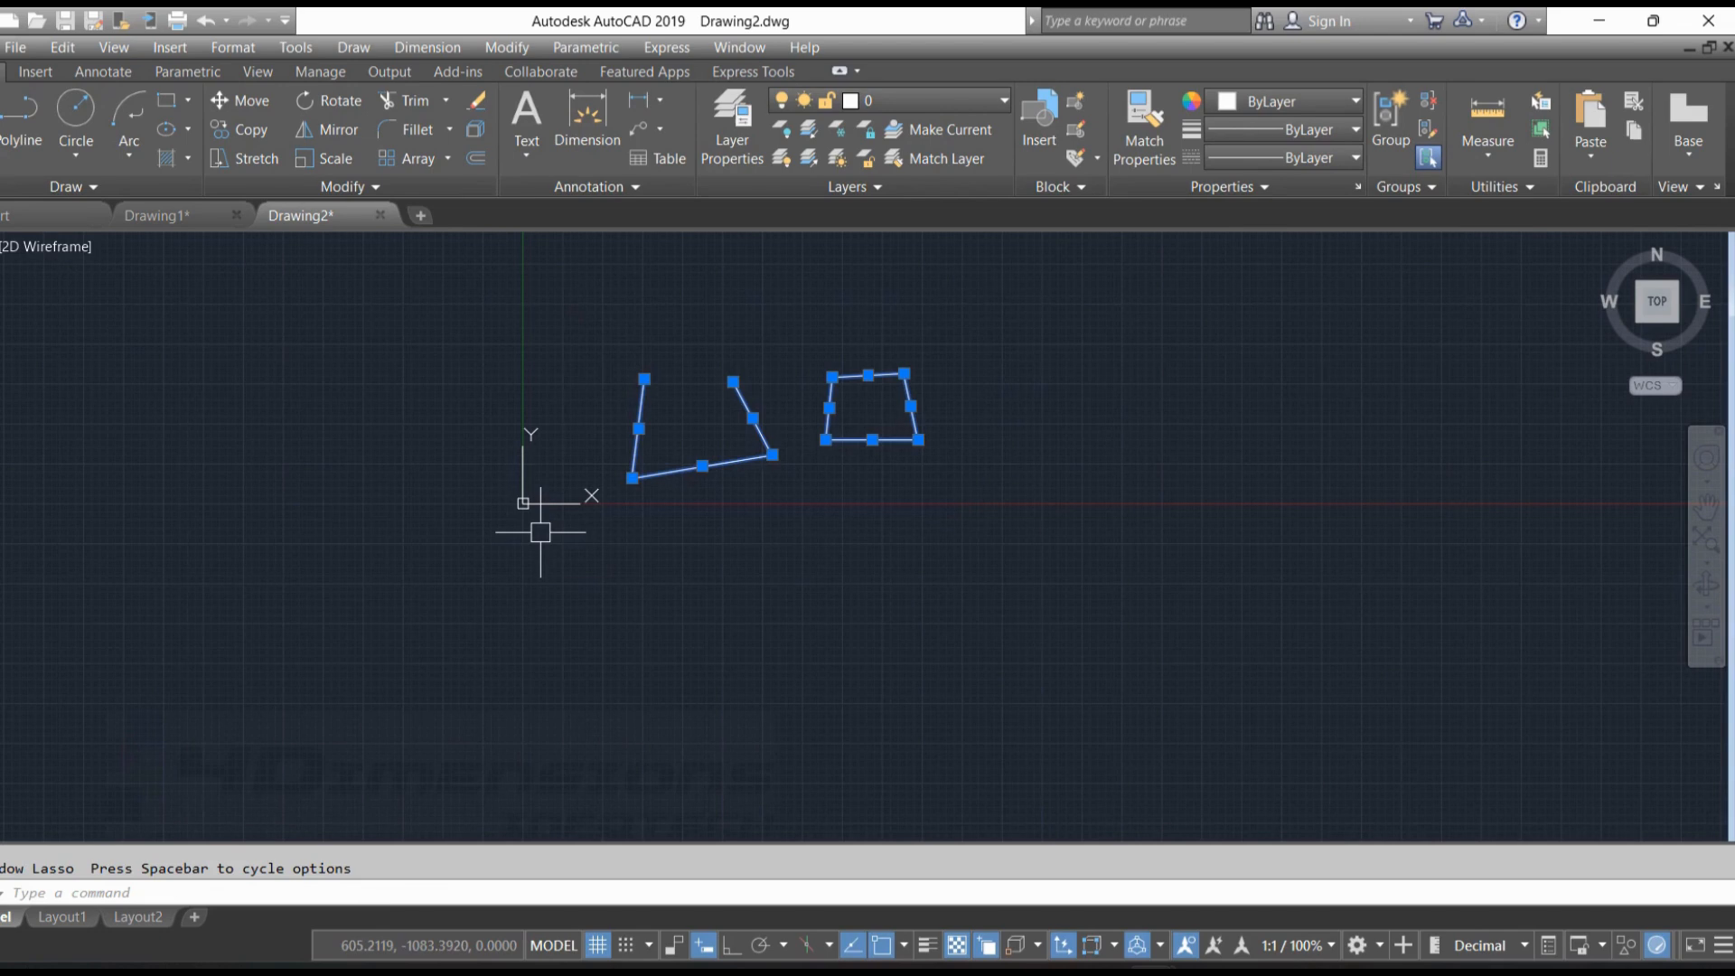
pyautogui.press('Return')
pyautogui.click(758, 458)
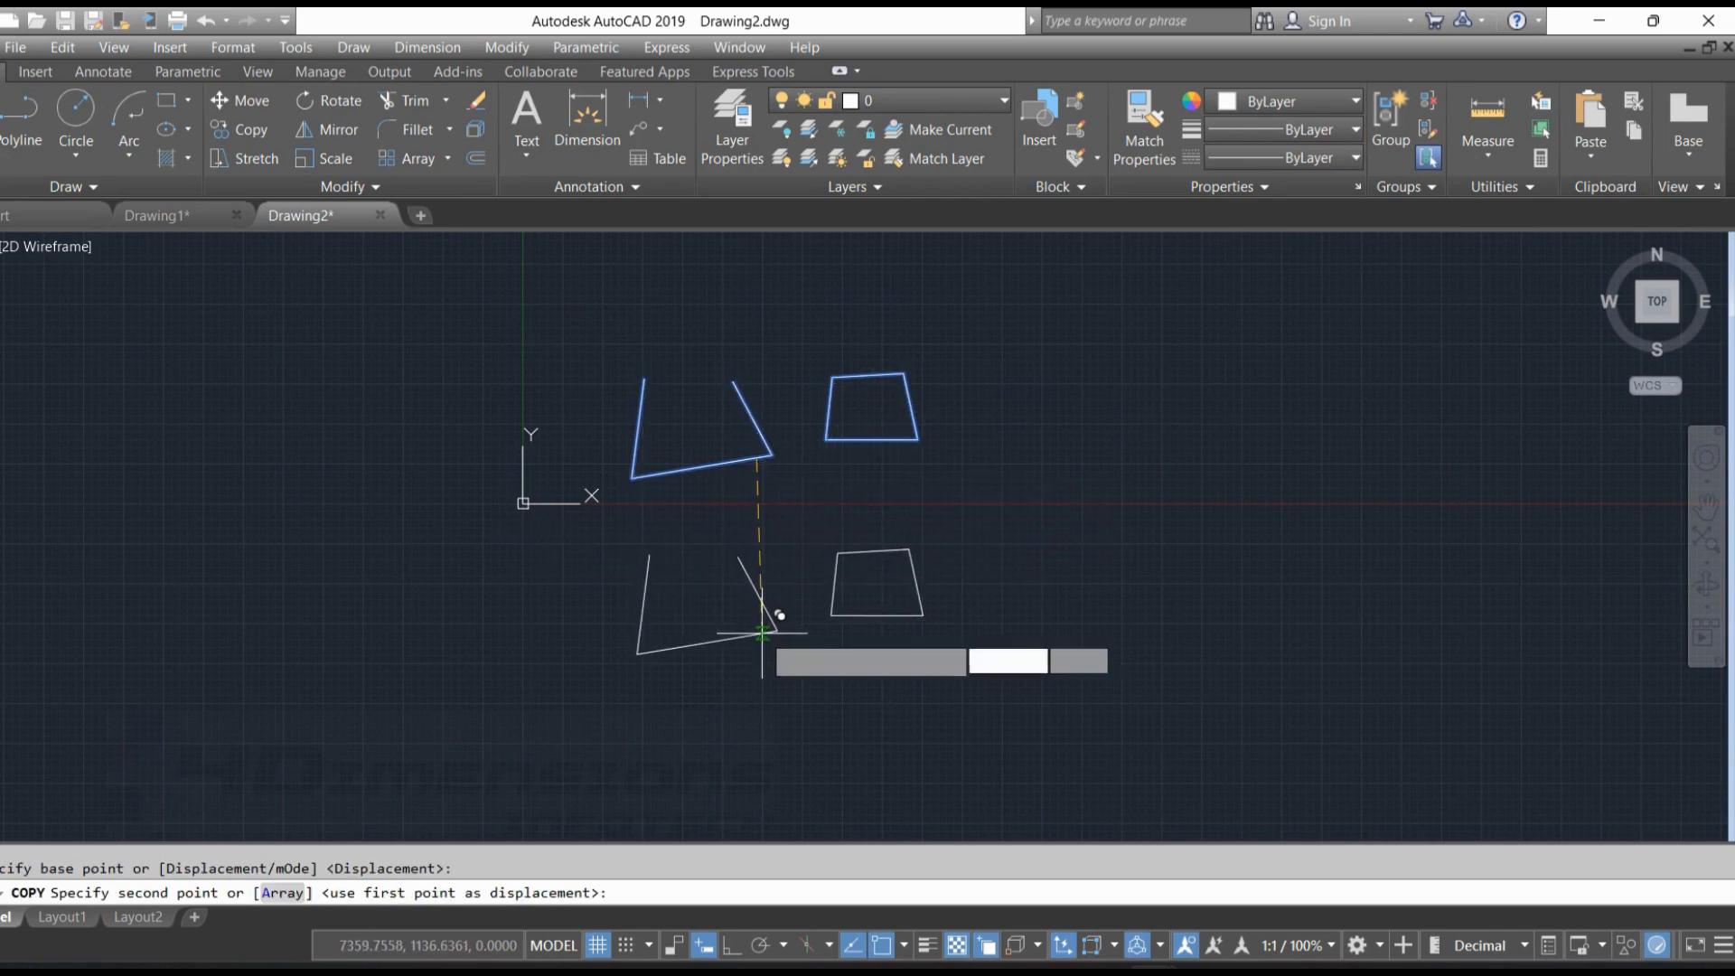
pyautogui.click(763, 633)
pyautogui.press('Escape')
pyautogui.scroll(2, 813, 470)
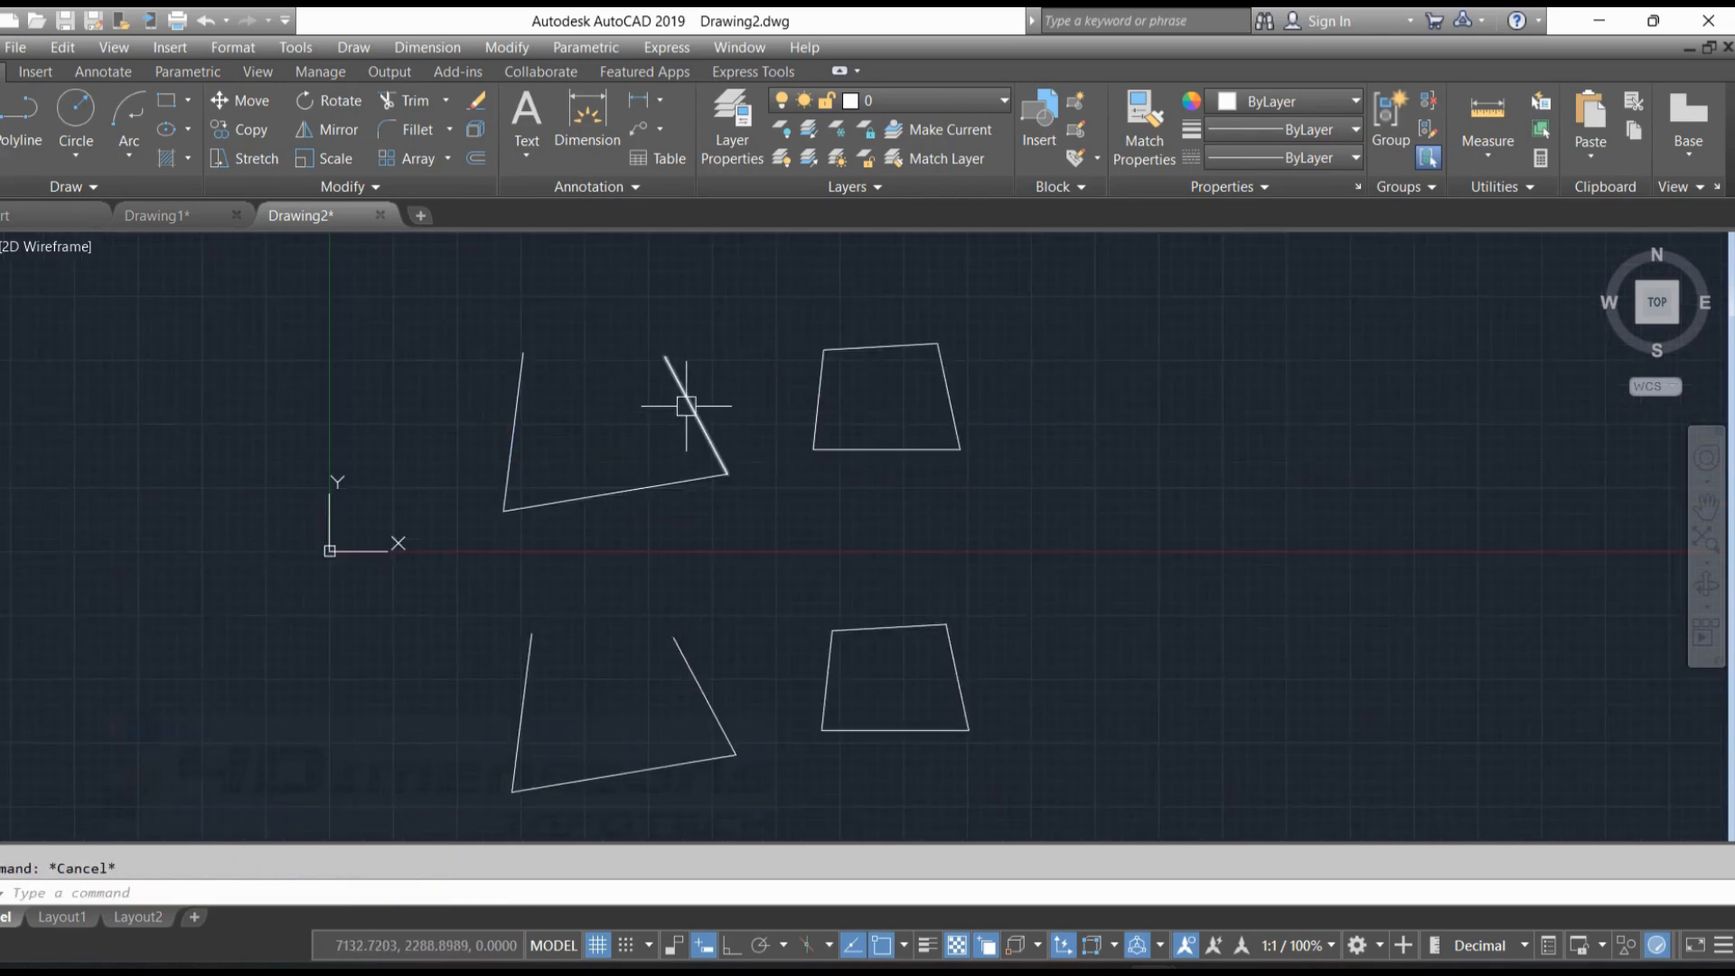
# Select the slanted right line and the base of the upper open shape individually, and clear the selection
pyautogui.click(686, 405)
pyautogui.click(682, 476)
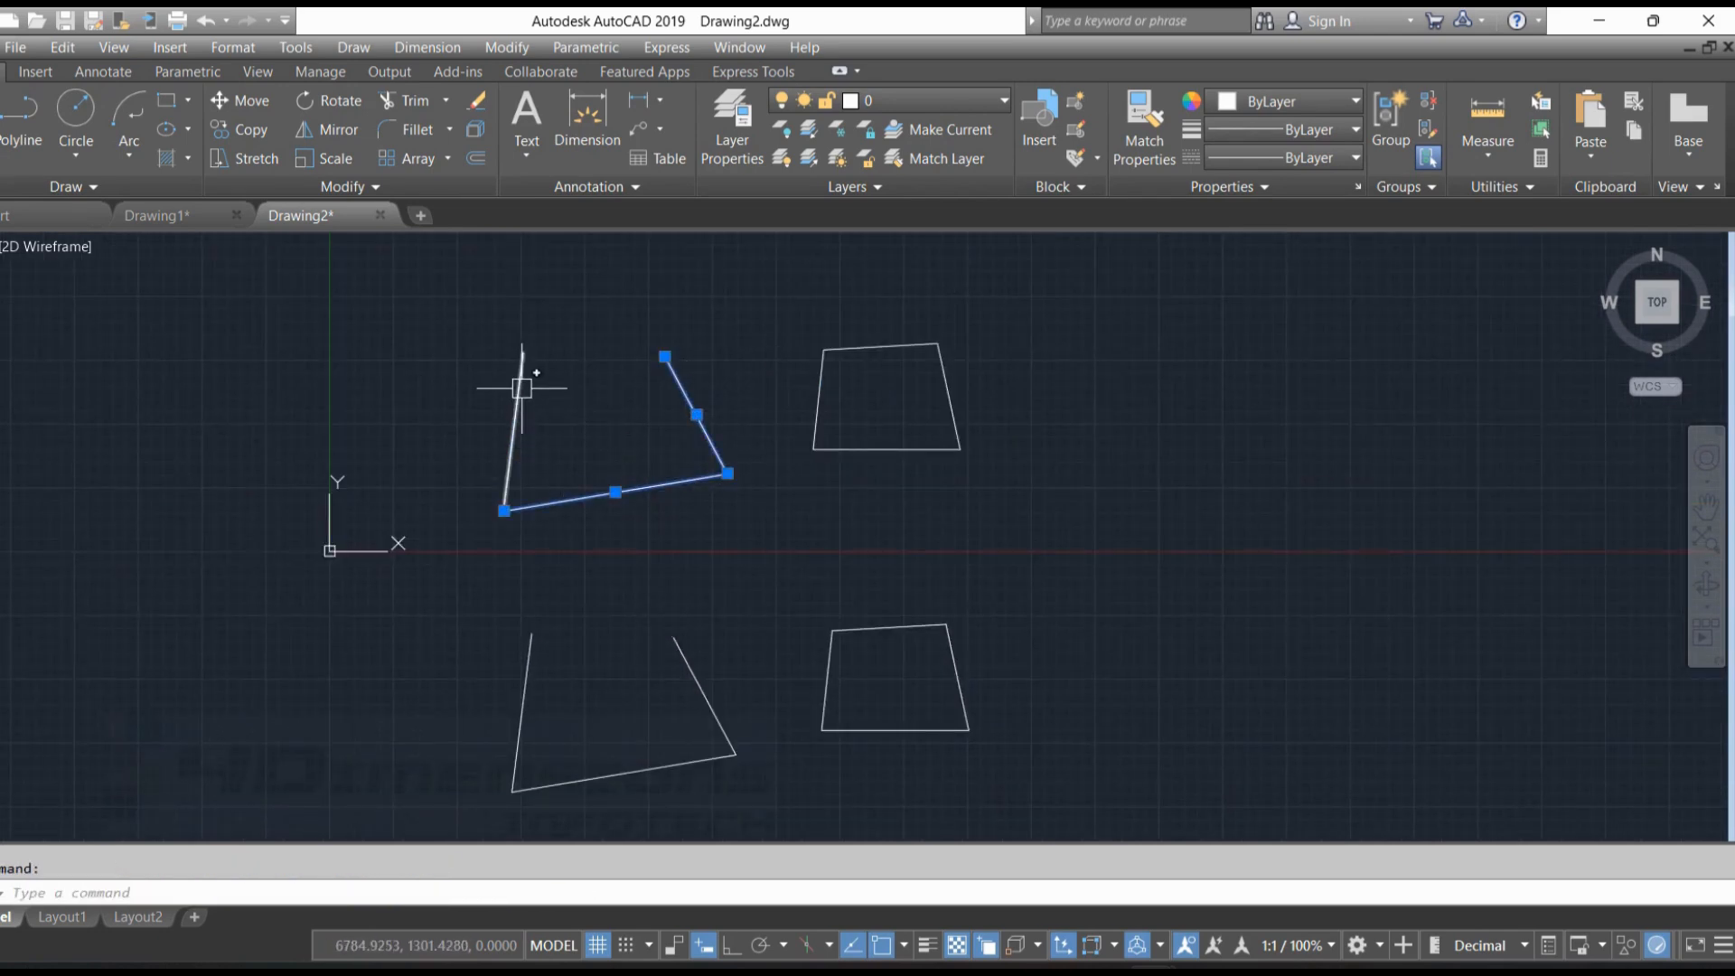
pyautogui.press('Escape')
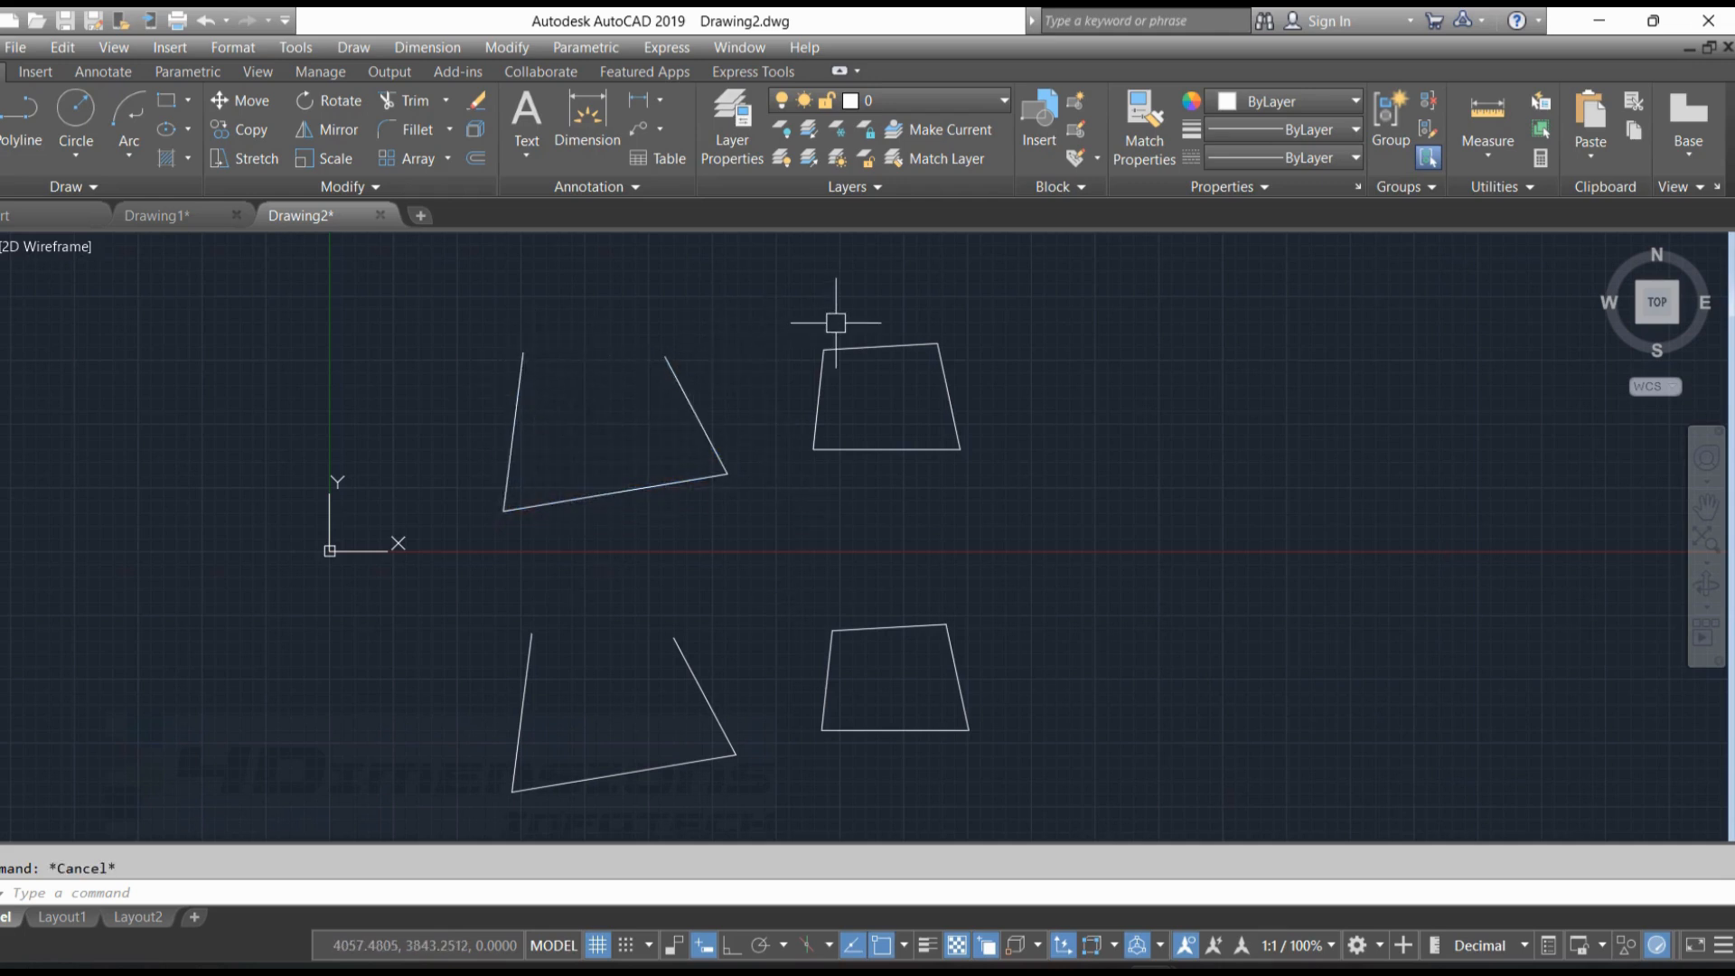
# Join the three lines of the upper open shape into one polyline, and select it to check the result
pyautogui.press('Return')
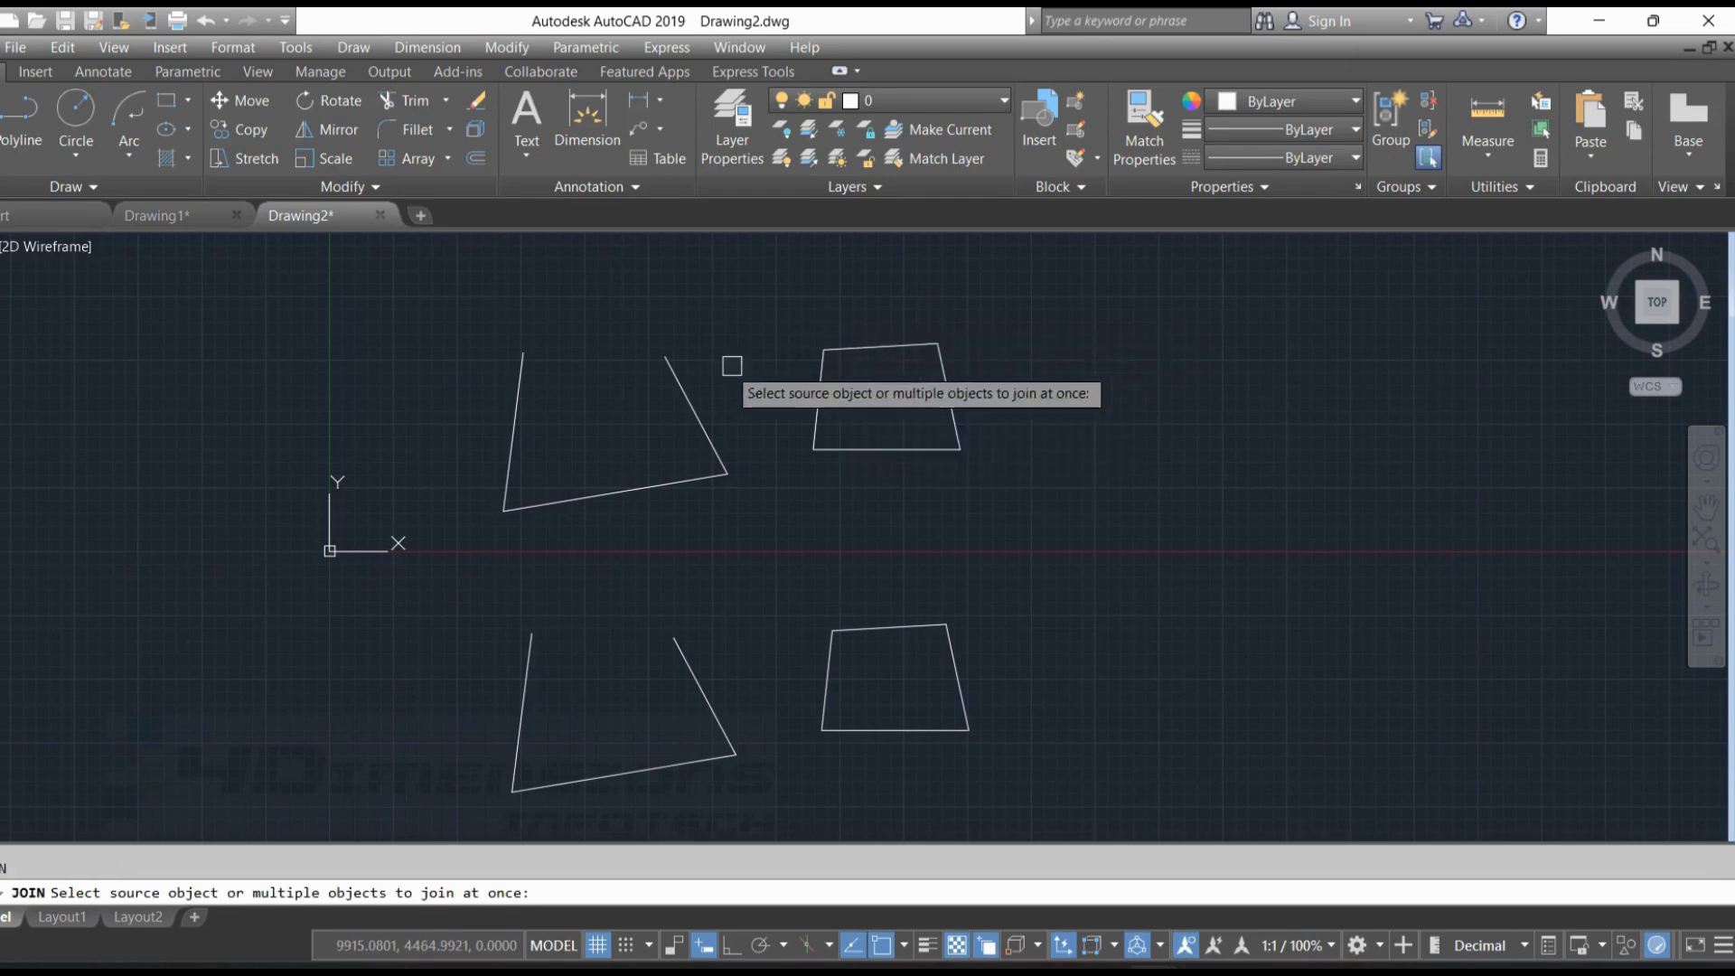
pyautogui.moveTo(478, 305)
pyautogui.mouseDown()
pyautogui.moveTo(749, 422)
pyautogui.moveTo(551, 542)
pyautogui.moveTo(457, 558)
pyautogui.mouseUp()
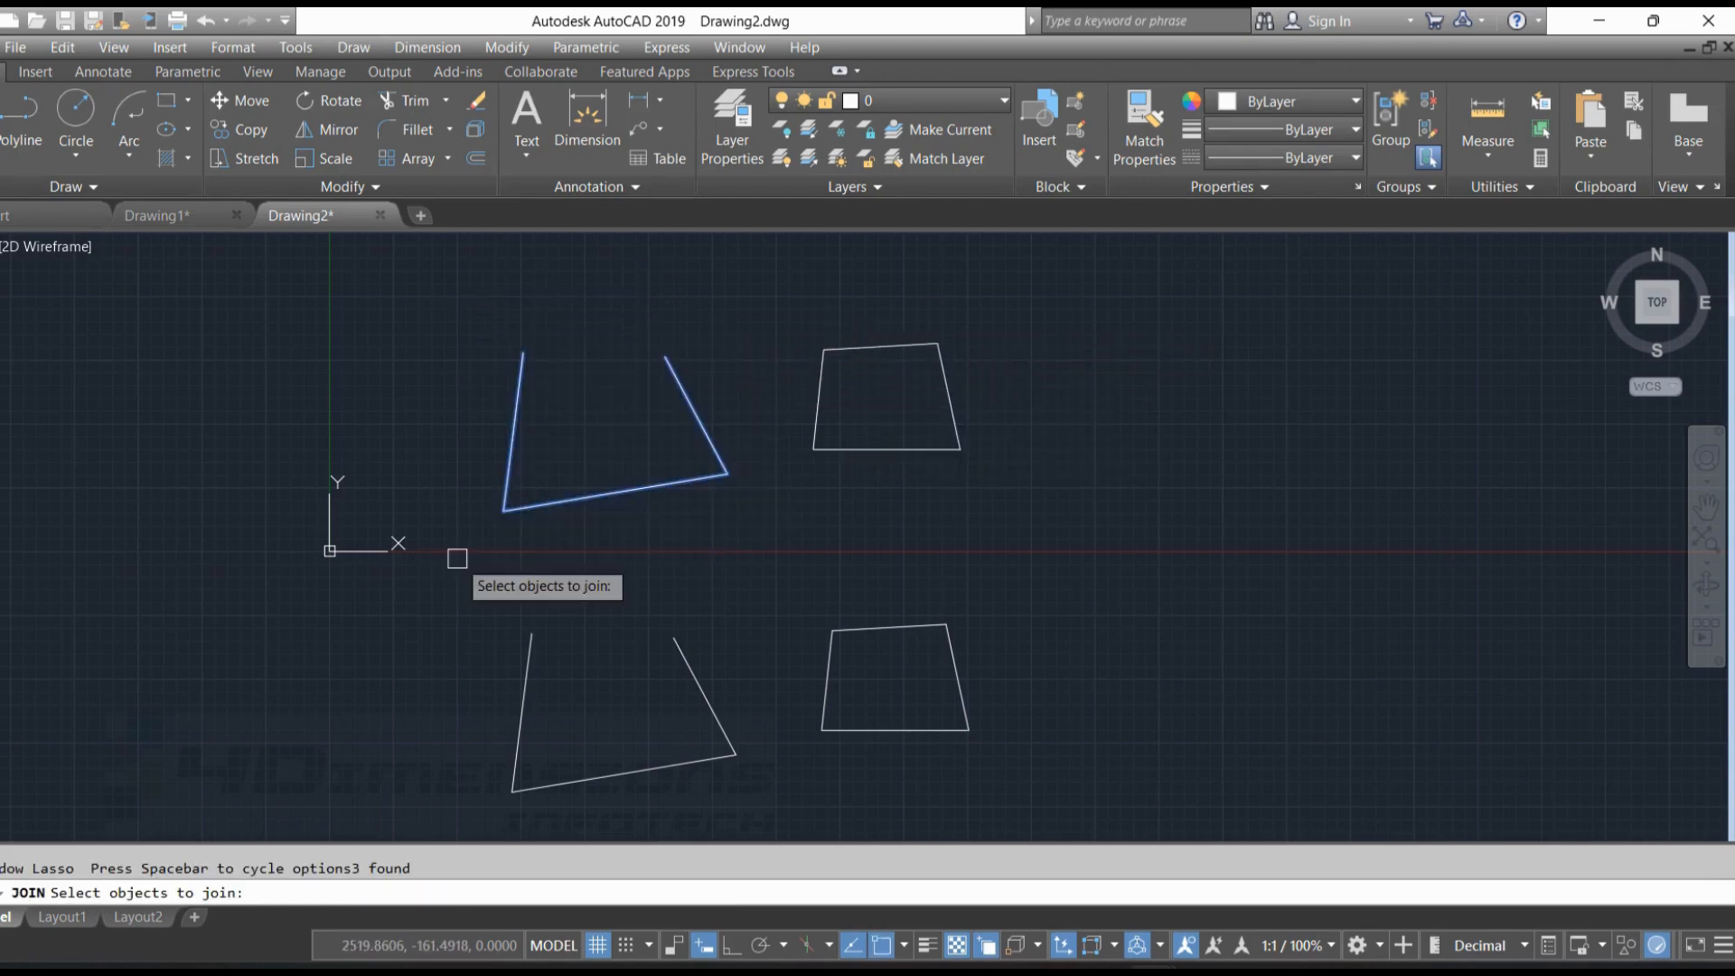
pyautogui.press('Return')
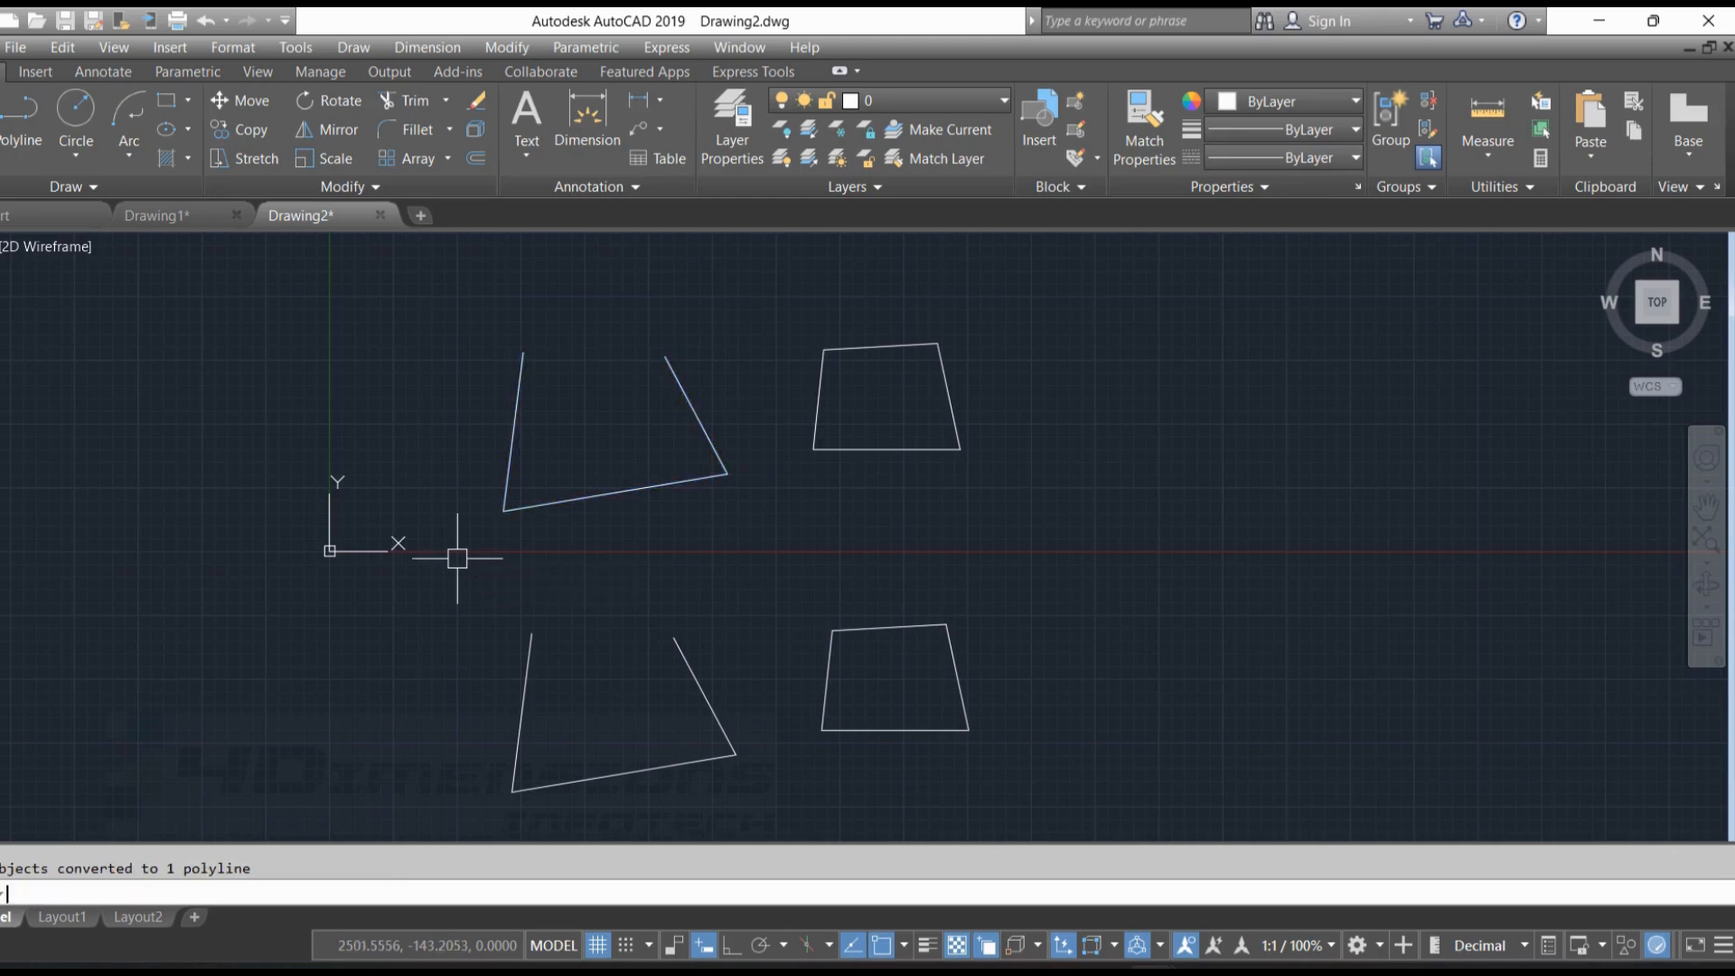
pyautogui.click(698, 412)
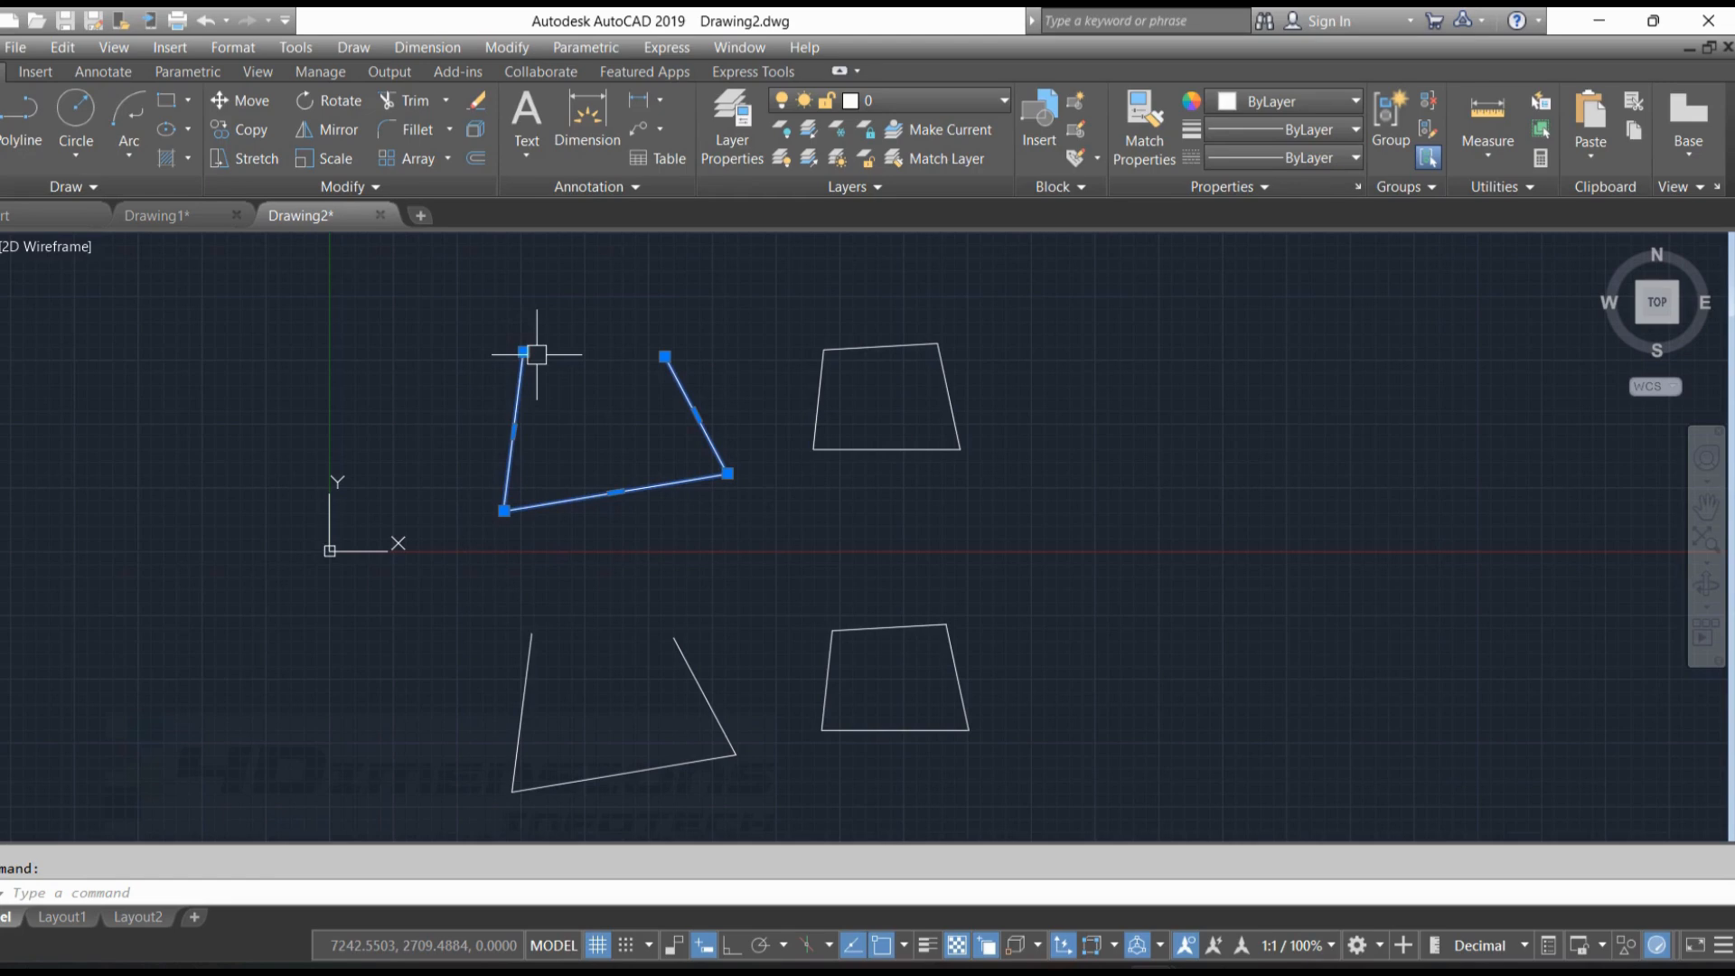
pyautogui.press('Escape')
# Convert the four lines of the upper closed shape into a region with REGION
pyautogui.moveTo(967, 387); pyautogui.dragTo(821, 388, button='middle')
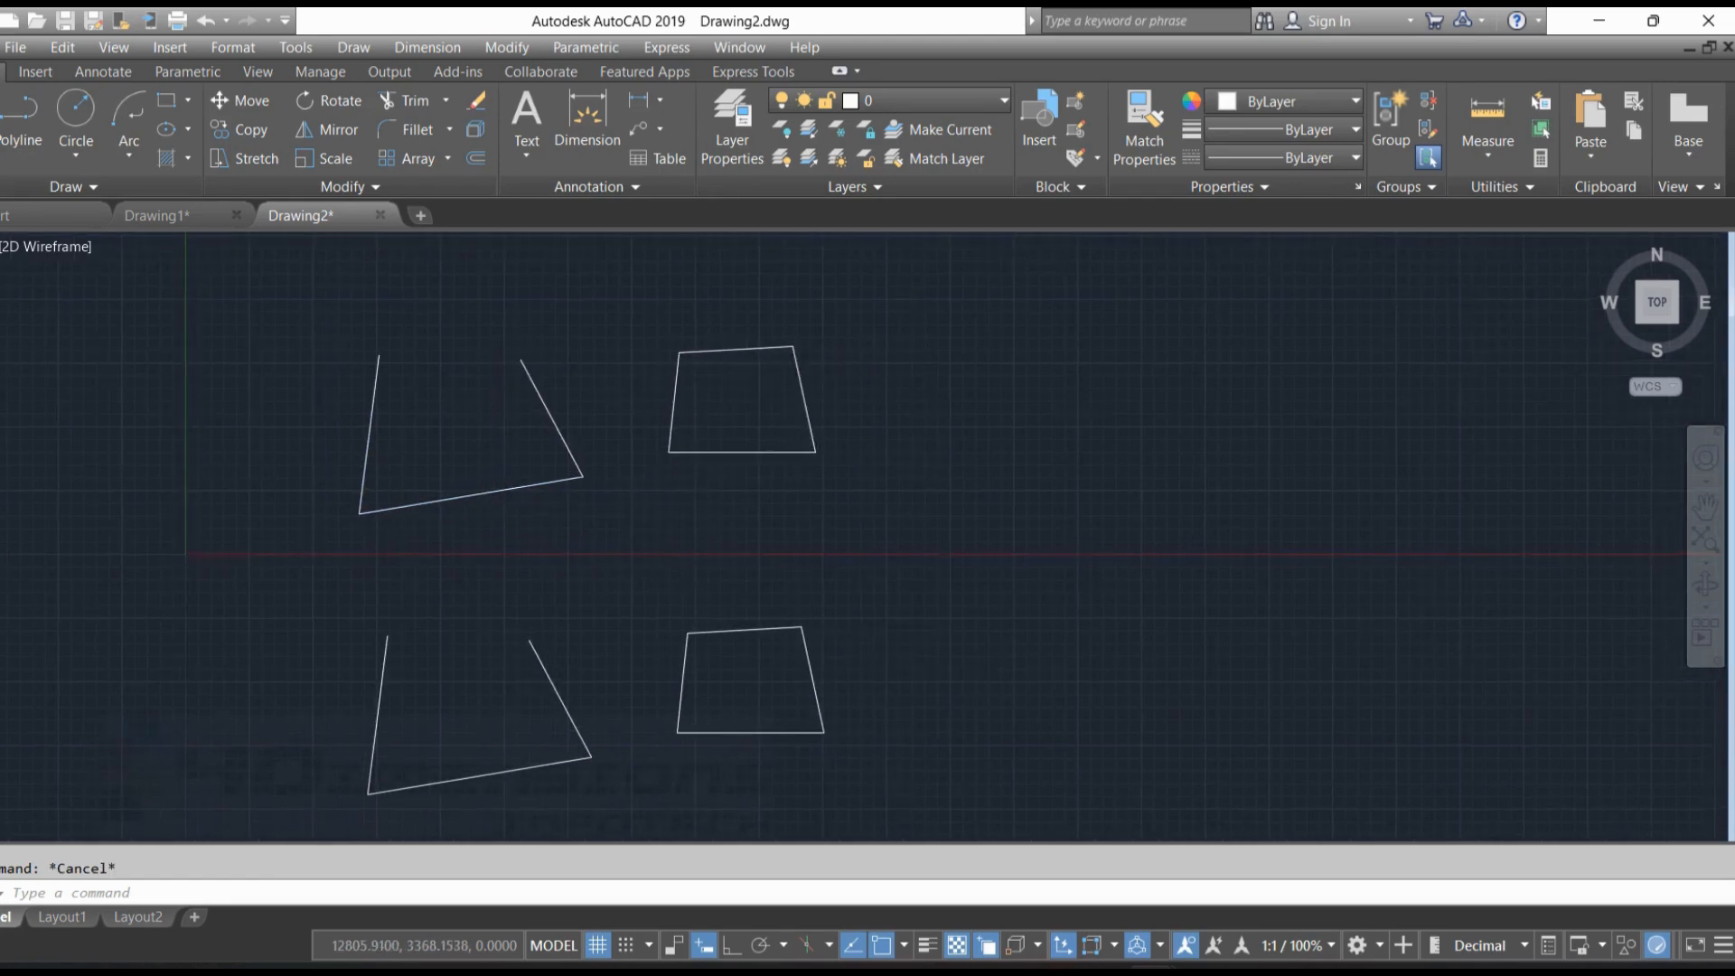
pyautogui.scroll(2, 726, 366)
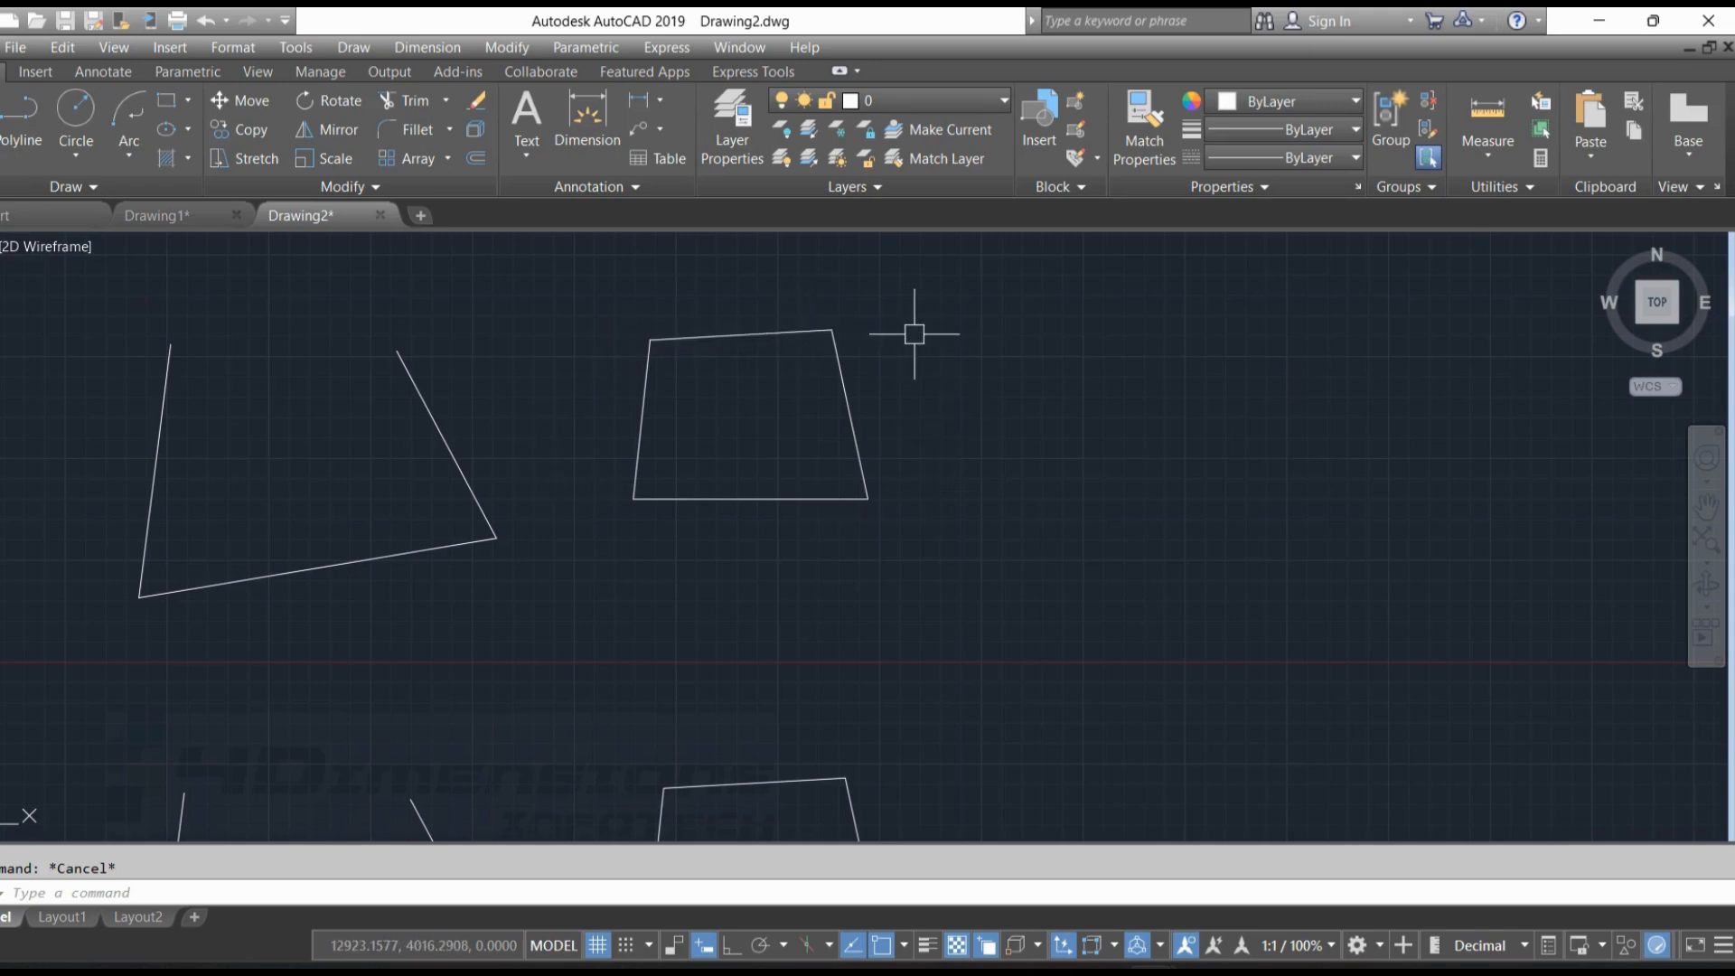
pyautogui.write('REGION')
pyautogui.press('Return')
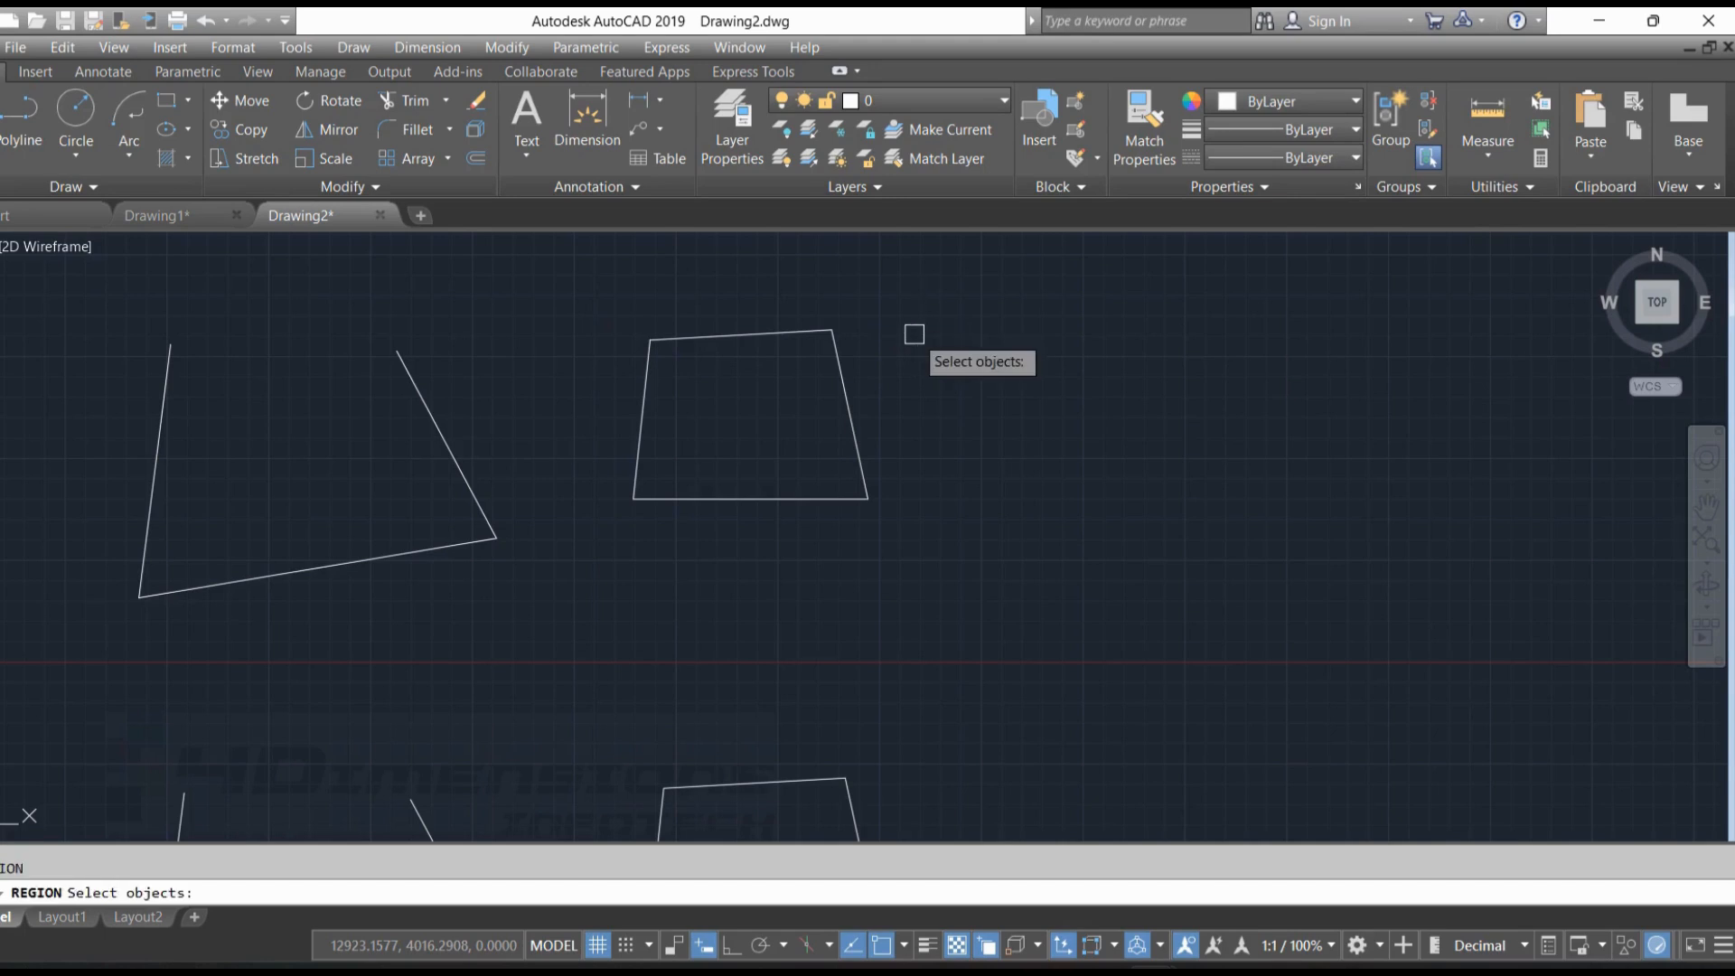
pyautogui.moveTo(574, 290)
pyautogui.mouseDown()
pyautogui.moveTo(859, 298)
pyautogui.moveTo(693, 614)
pyautogui.moveTo(599, 575)
pyautogui.mouseUp()
pyautogui.press('Return')
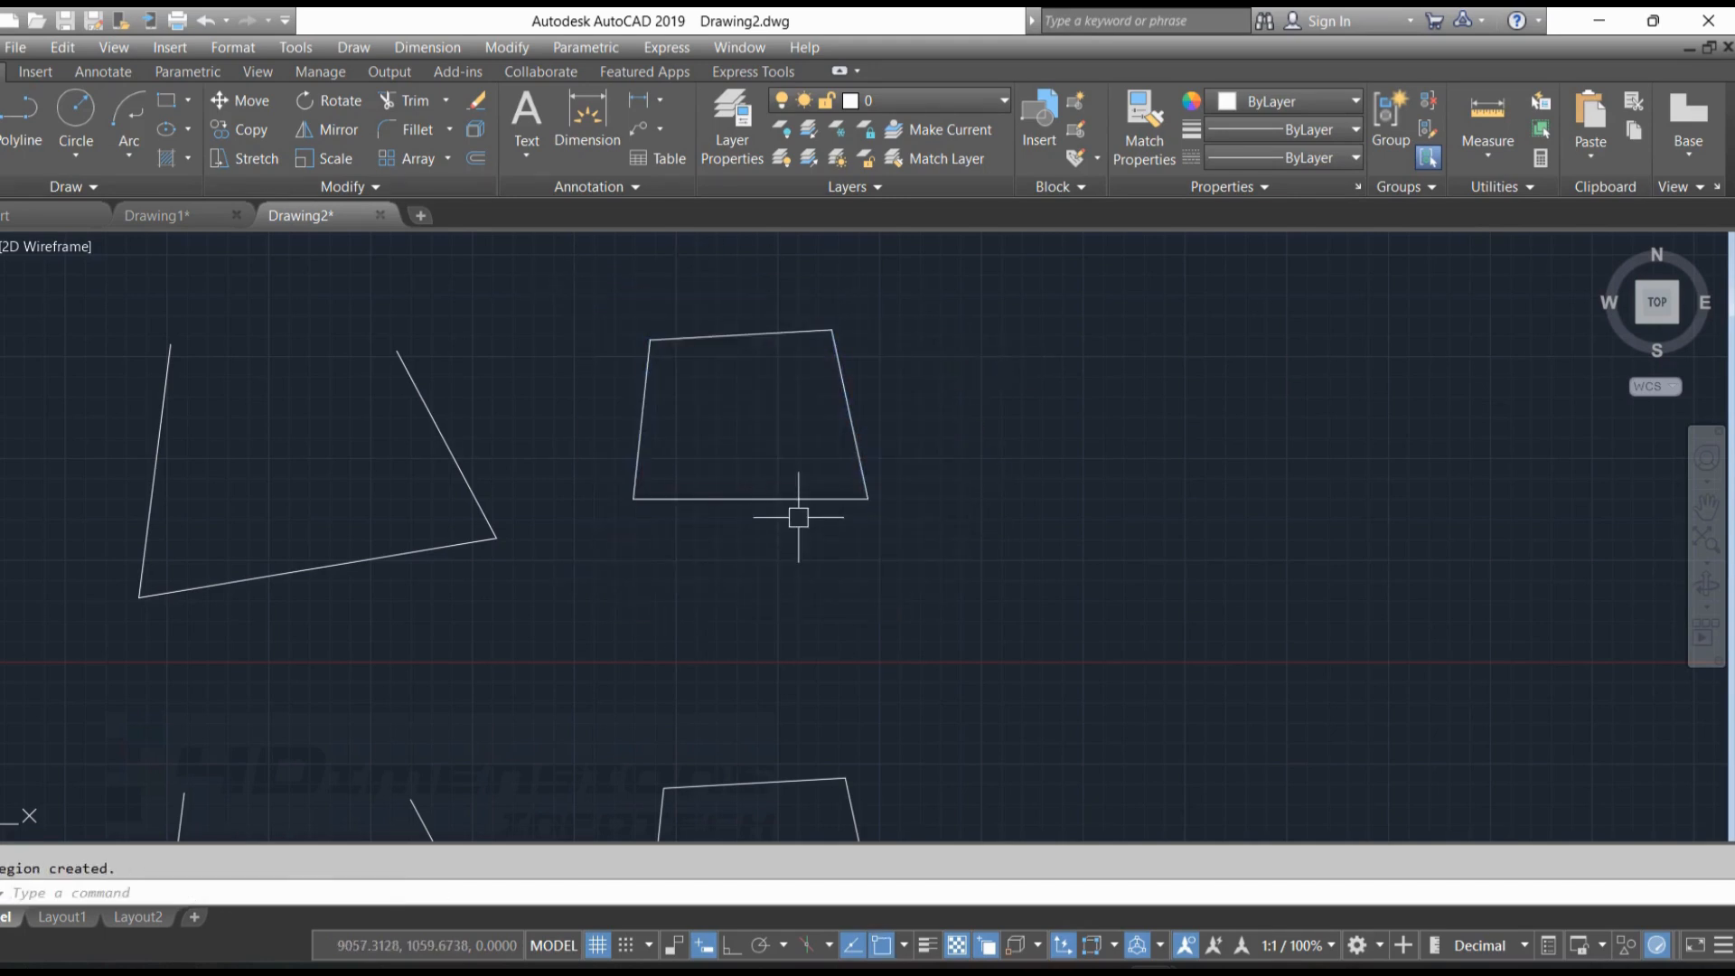
# Select the upper closed region by different edges to examine whether it behaves as a single object
pyautogui.click(793, 506)
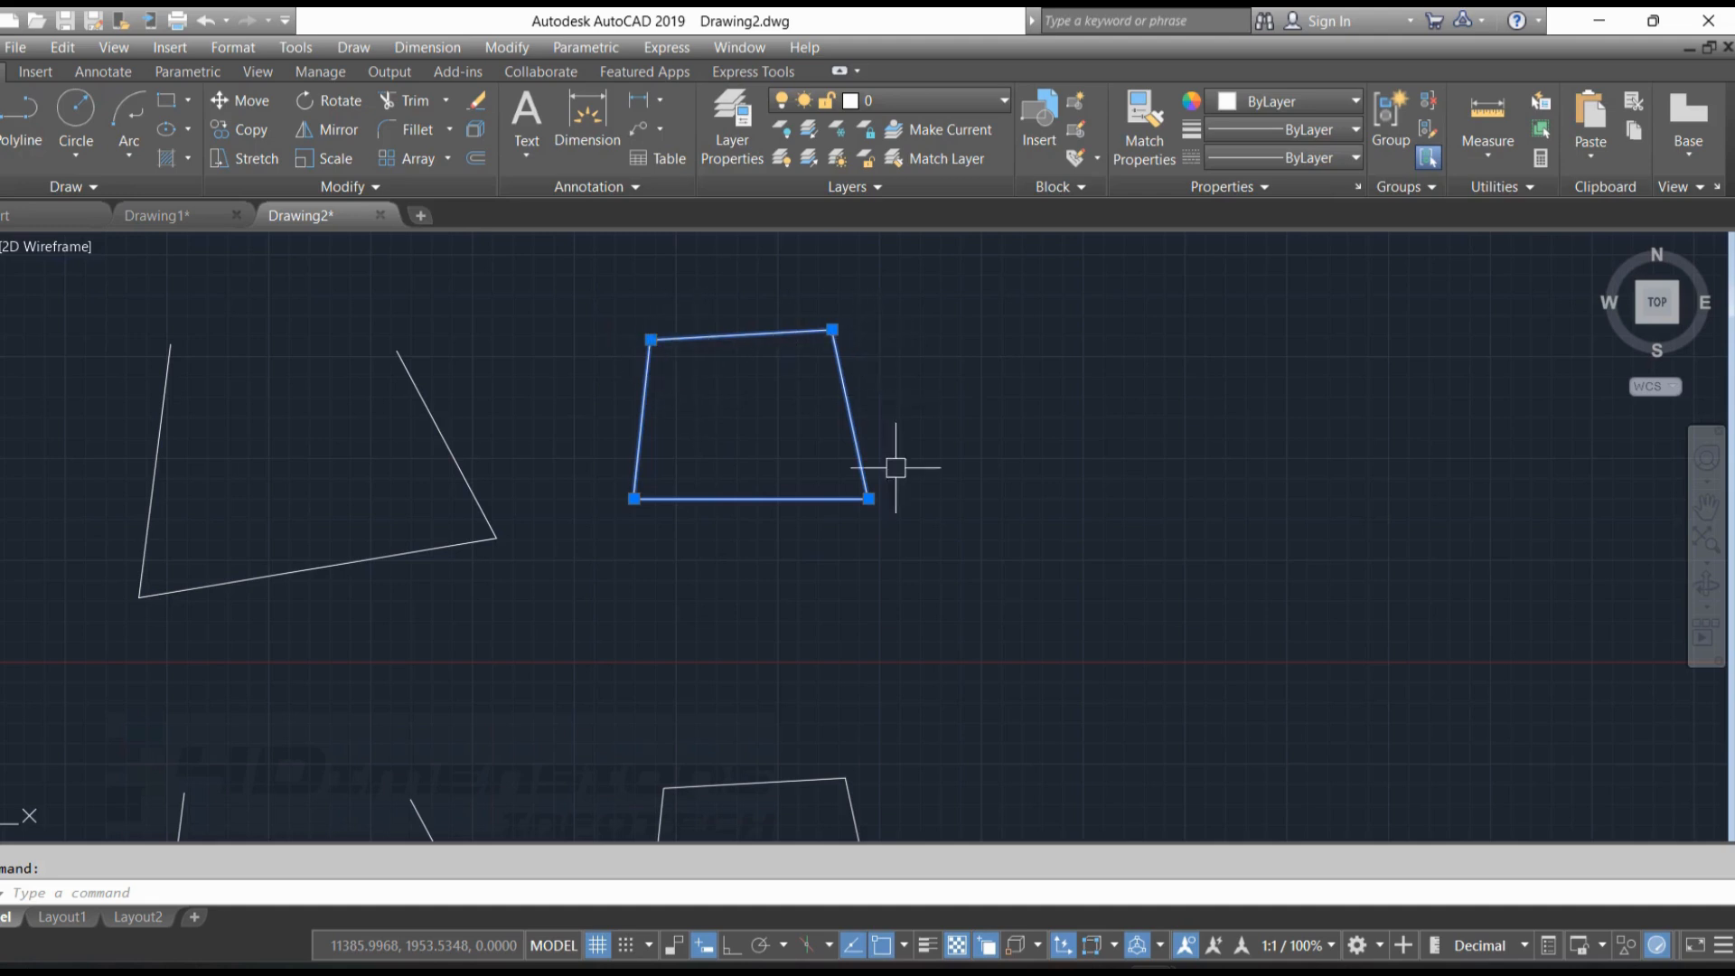
pyautogui.press('Escape')
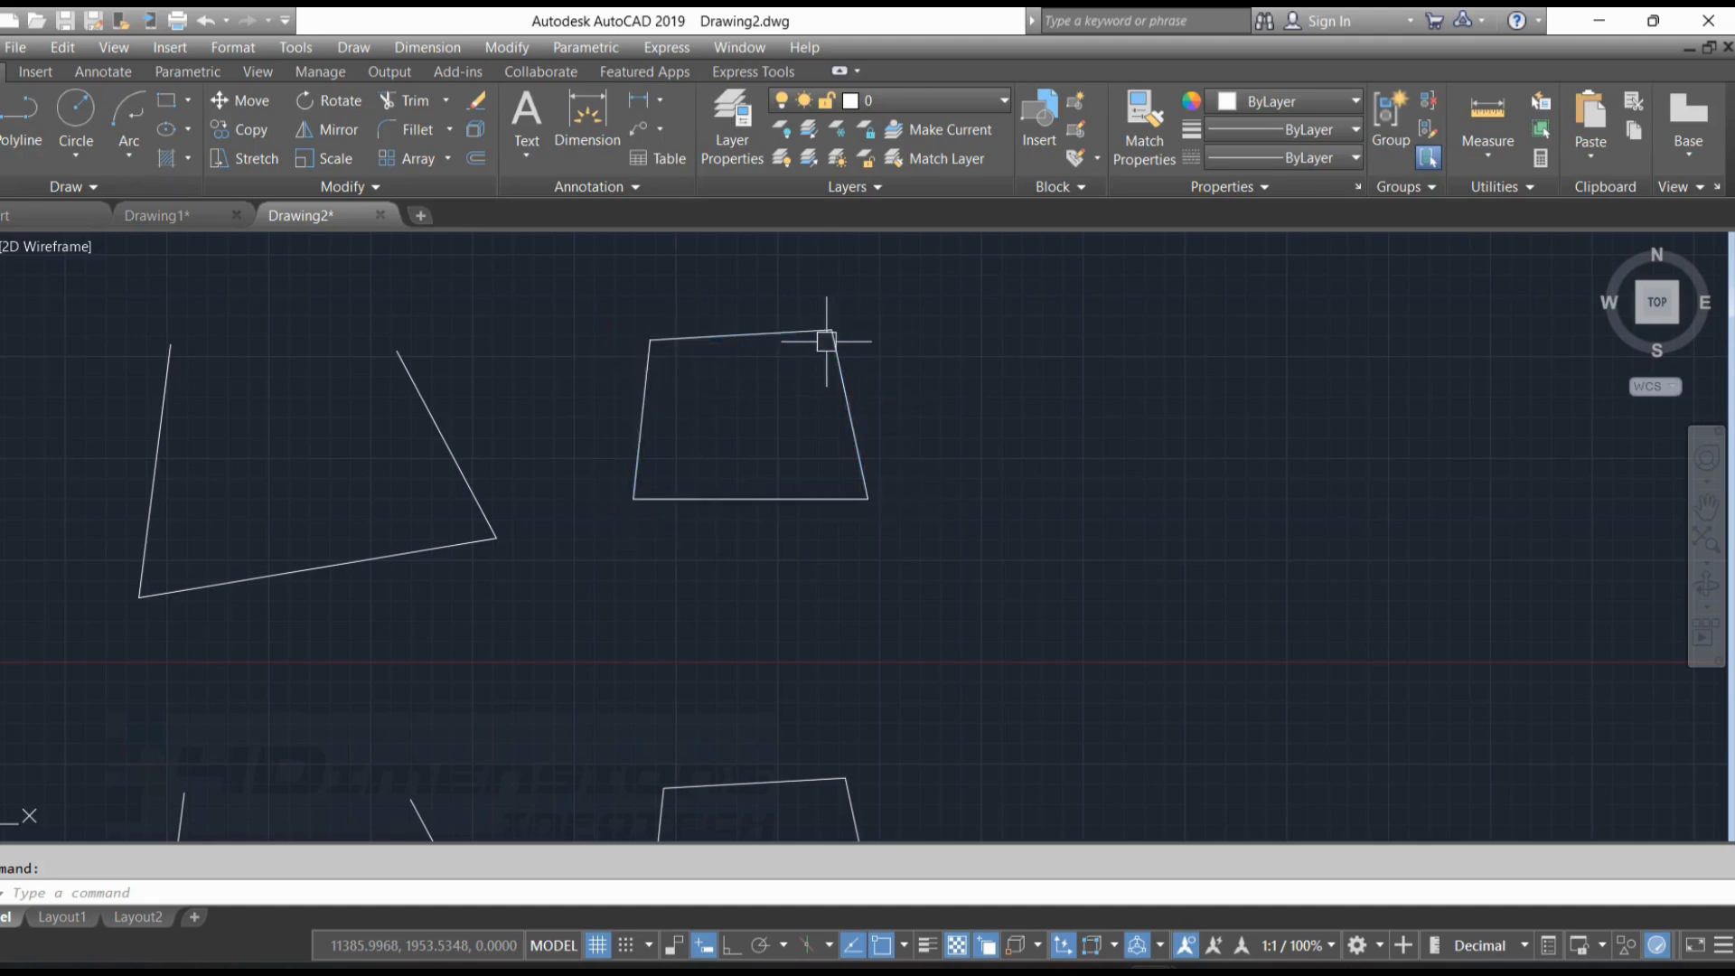
pyautogui.click(792, 336)
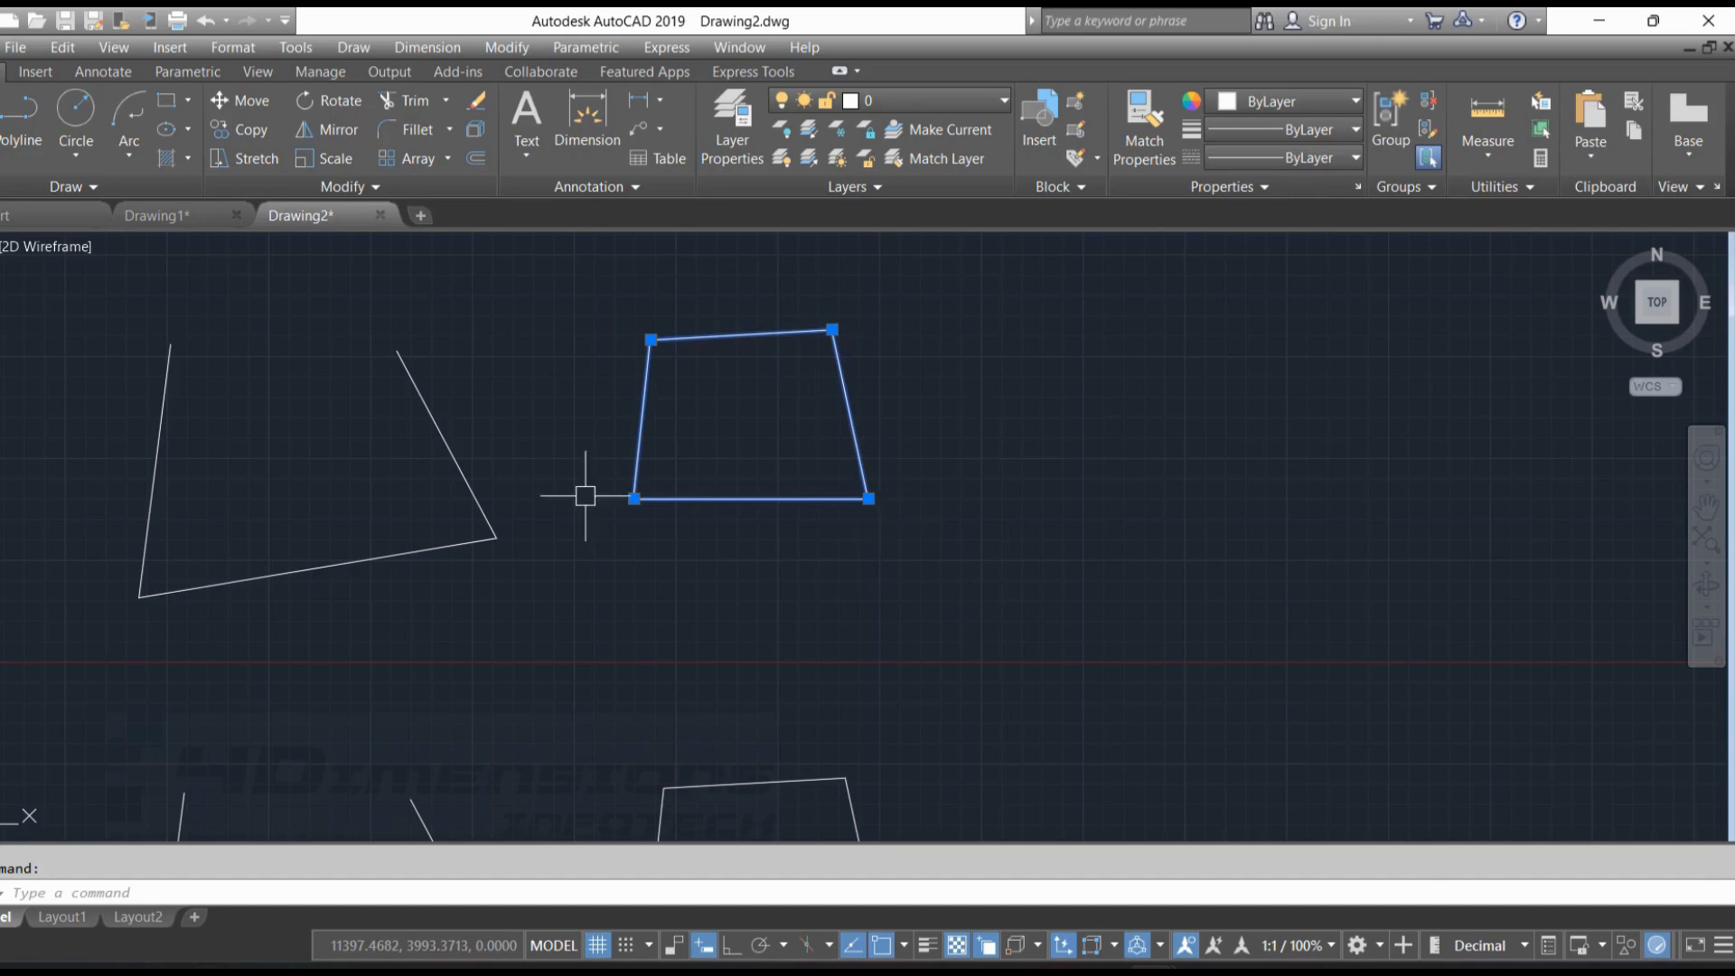
pyautogui.press('Escape')
pyautogui.scroll(-4, 848, 468)
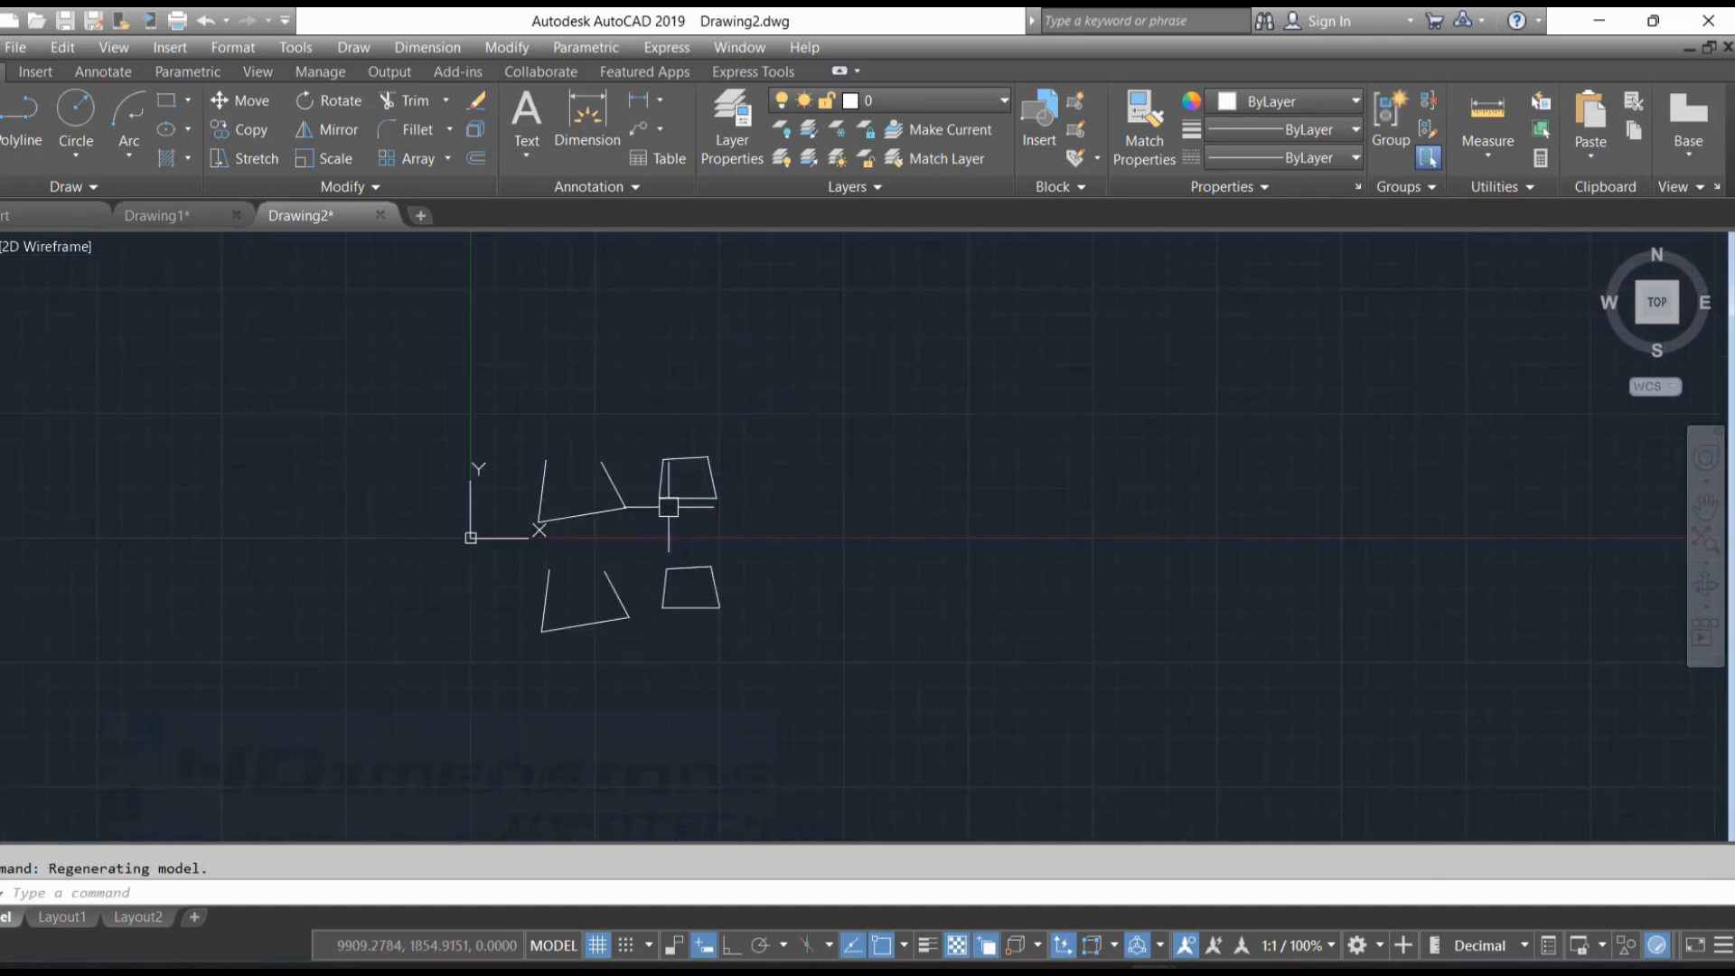
pyautogui.scroll(4, 826, 492)
pyautogui.click(680, 342)
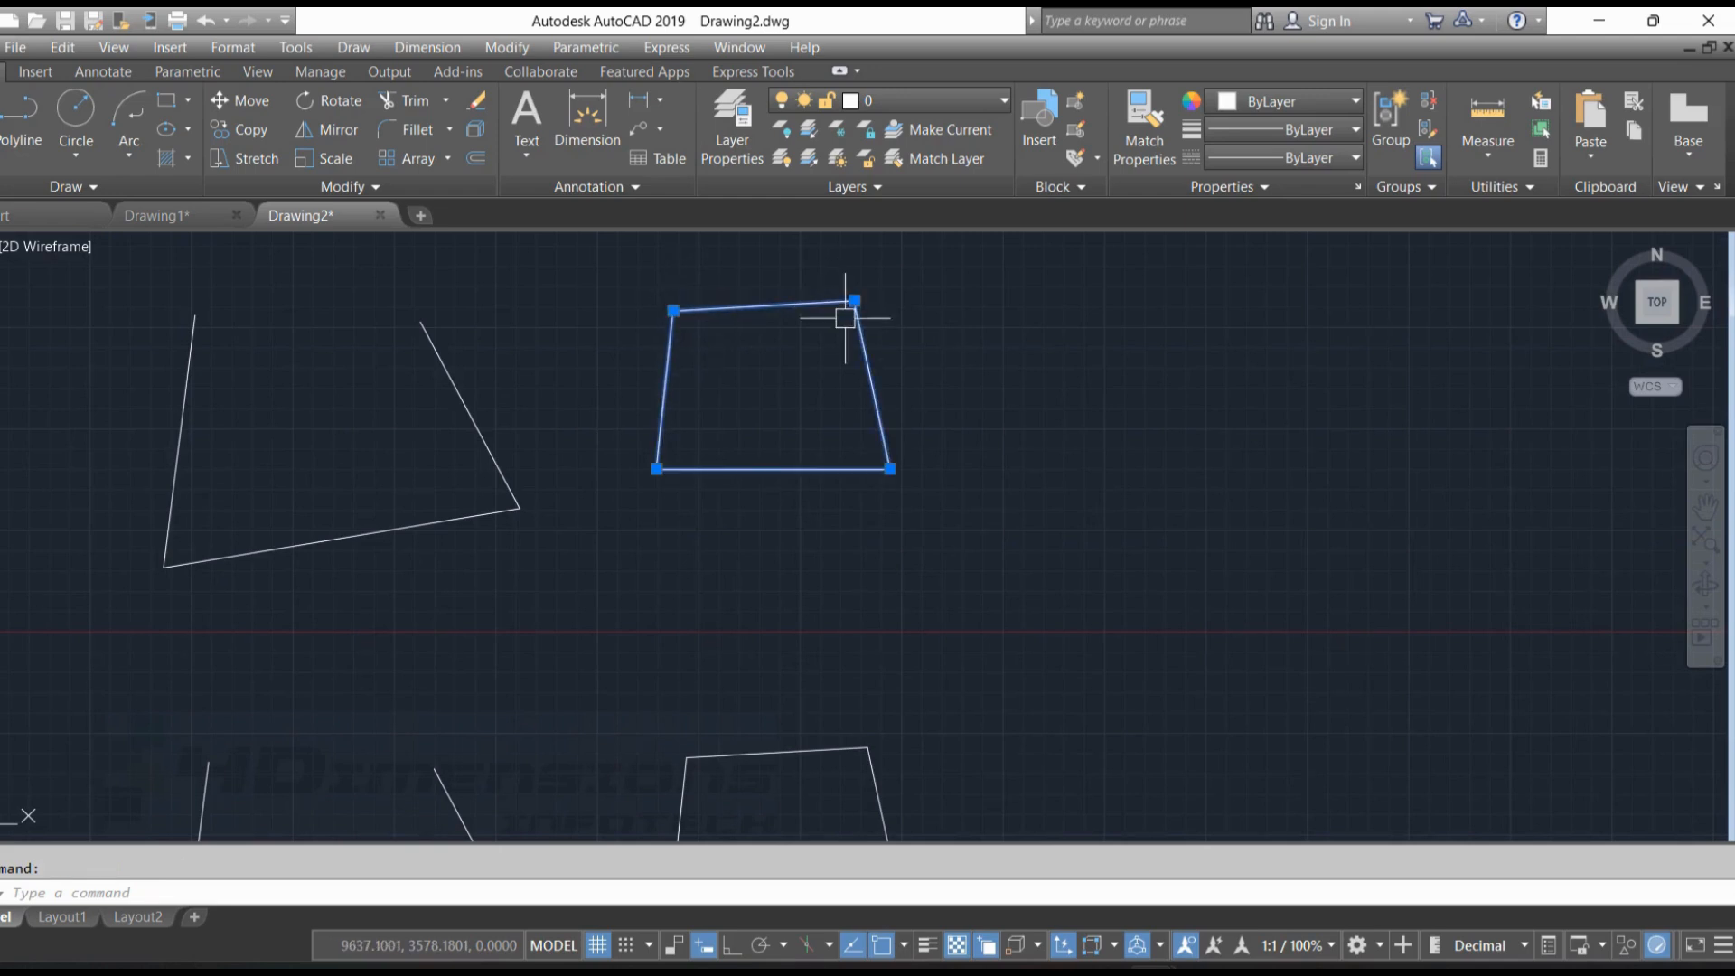
pyautogui.press('Escape')
pyautogui.scroll(-4, 664, 479)
pyautogui.moveTo(651, 507)
pyautogui.mouseDown(button='middle')
pyautogui.moveTo(669, 422)
pyautogui.moveTo(665, 513)
pyautogui.mouseUp(button='middle')
pyautogui.scroll(2, 553, 502)
pyautogui.click(415, 472)
pyautogui.press('Escape')
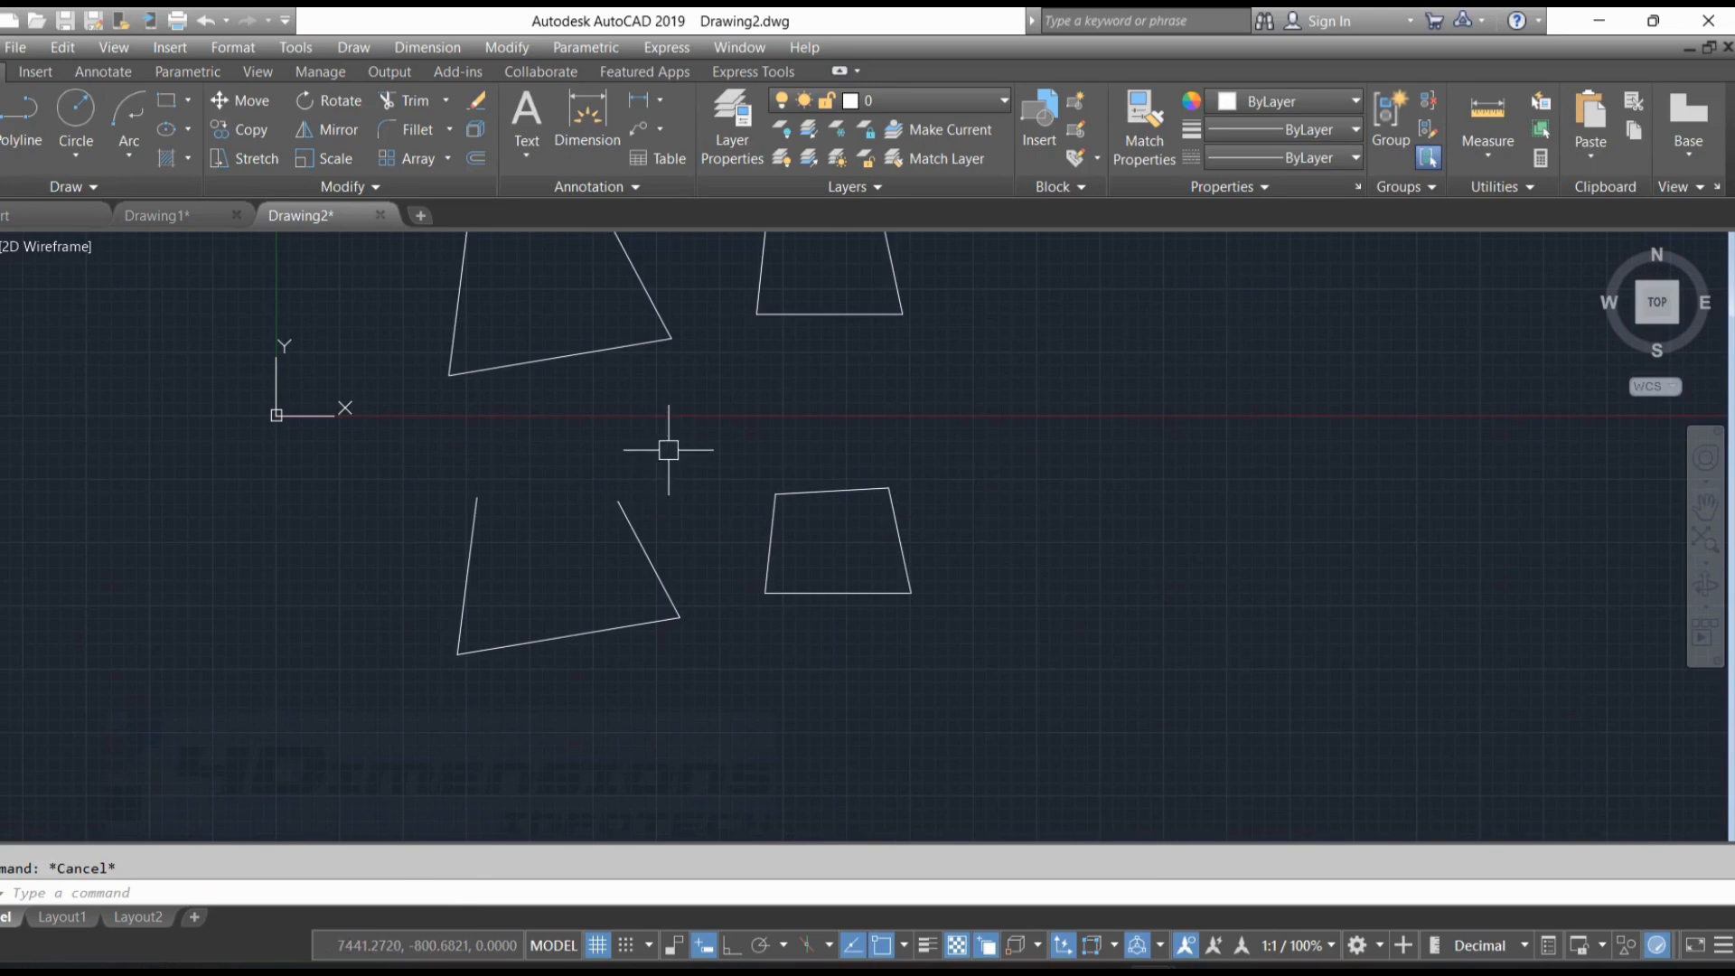
# Try to convert the lower open shape into a region with REGION
pyautogui.moveTo(669, 450); pyautogui.dragTo(671, 492, button='middle')
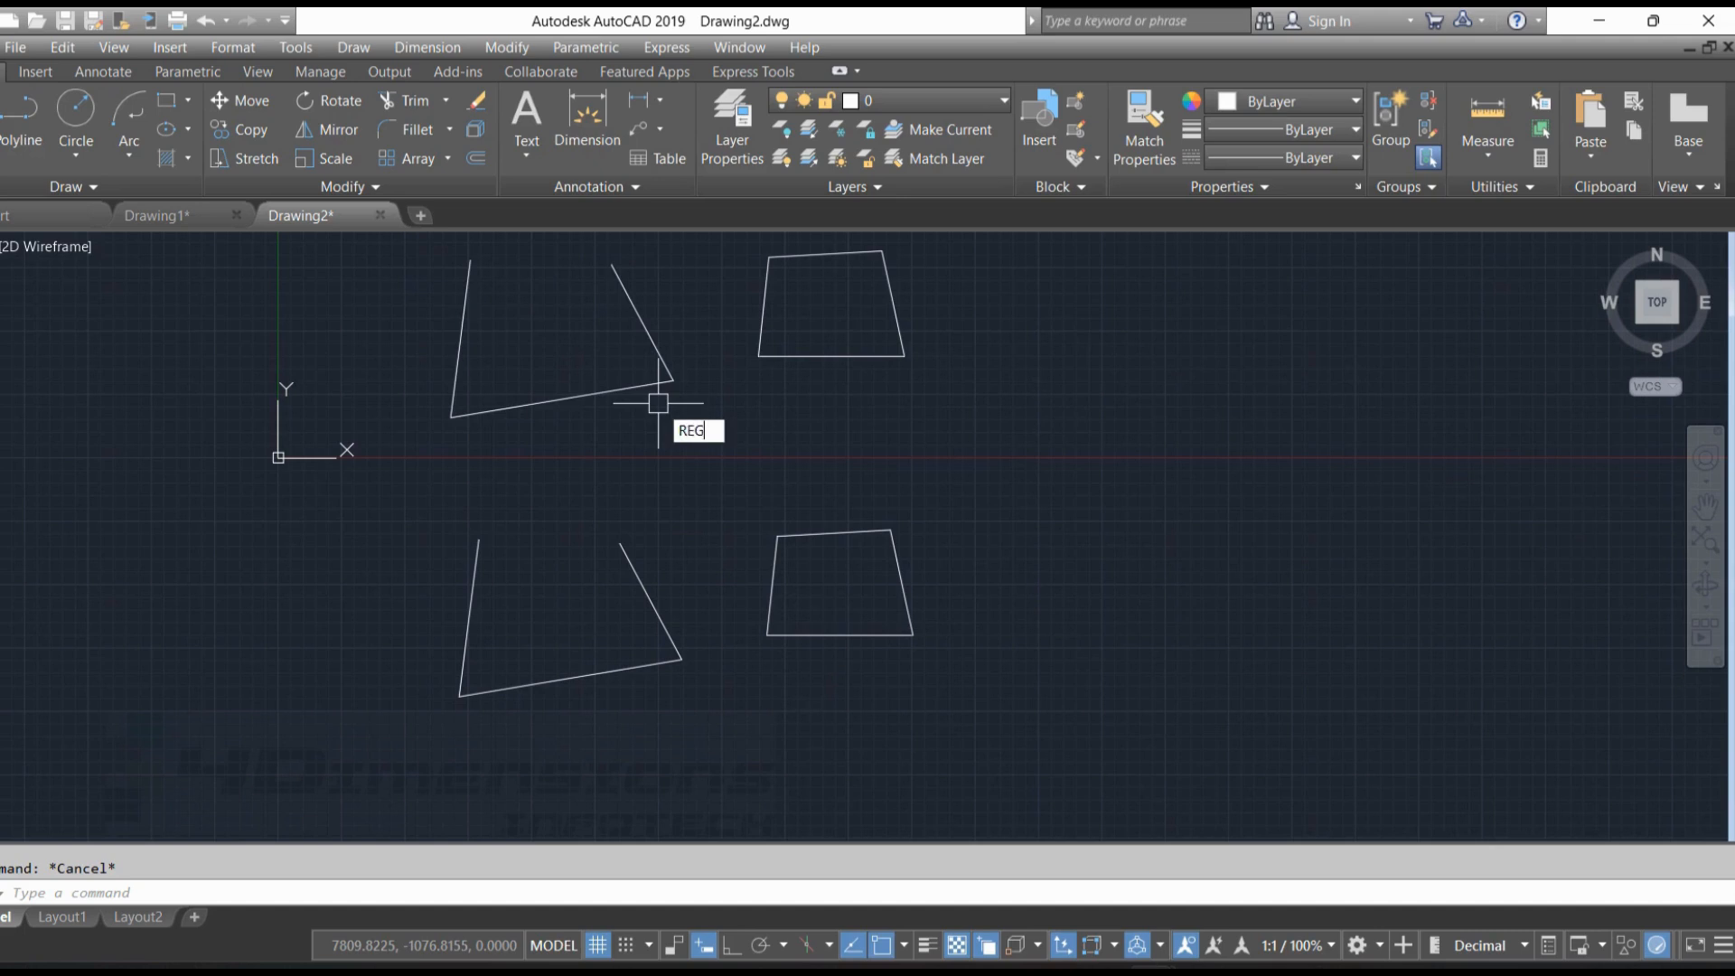
pyautogui.write('ION')
pyautogui.press('Return')
pyautogui.moveTo(548, 481)
pyautogui.mouseDown()
pyautogui.moveTo(710, 677)
pyautogui.moveTo(387, 690)
pyautogui.moveTo(371, 573)
pyautogui.mouseUp()
pyautogui.press('Return')
pyautogui.press('Escape')
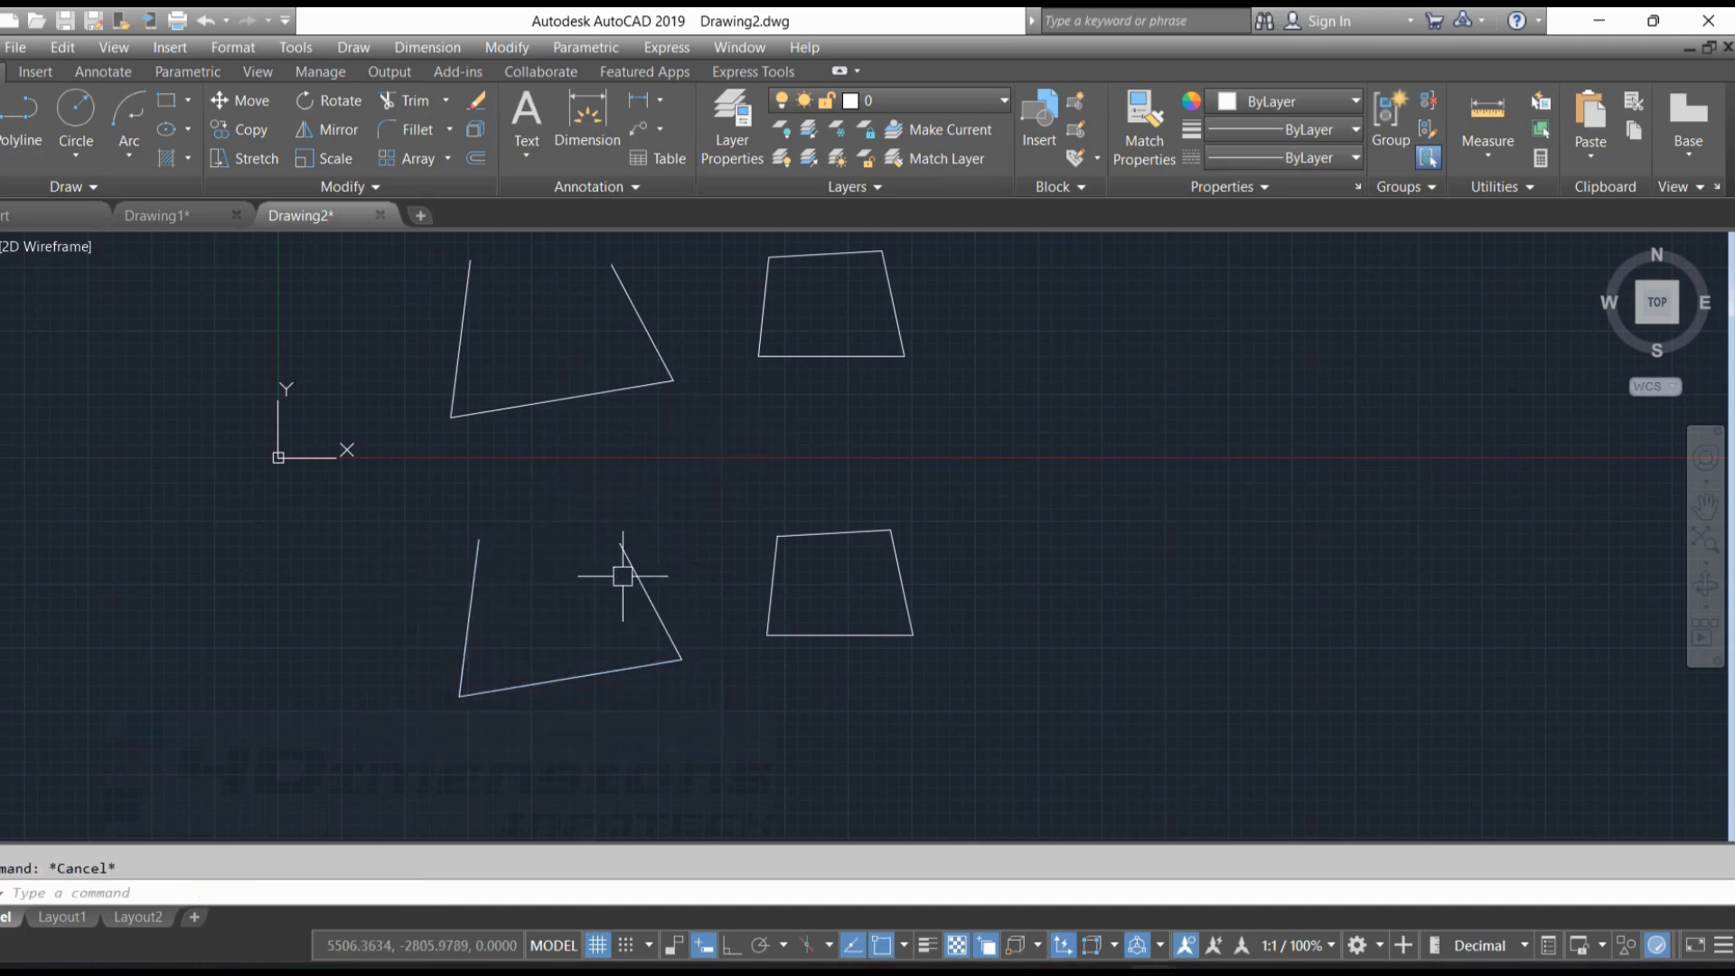
# Select the lower open shape's three lines one by one to check whether they are separate, and clear the selection
pyautogui.click(634, 570)
pyautogui.click(592, 674)
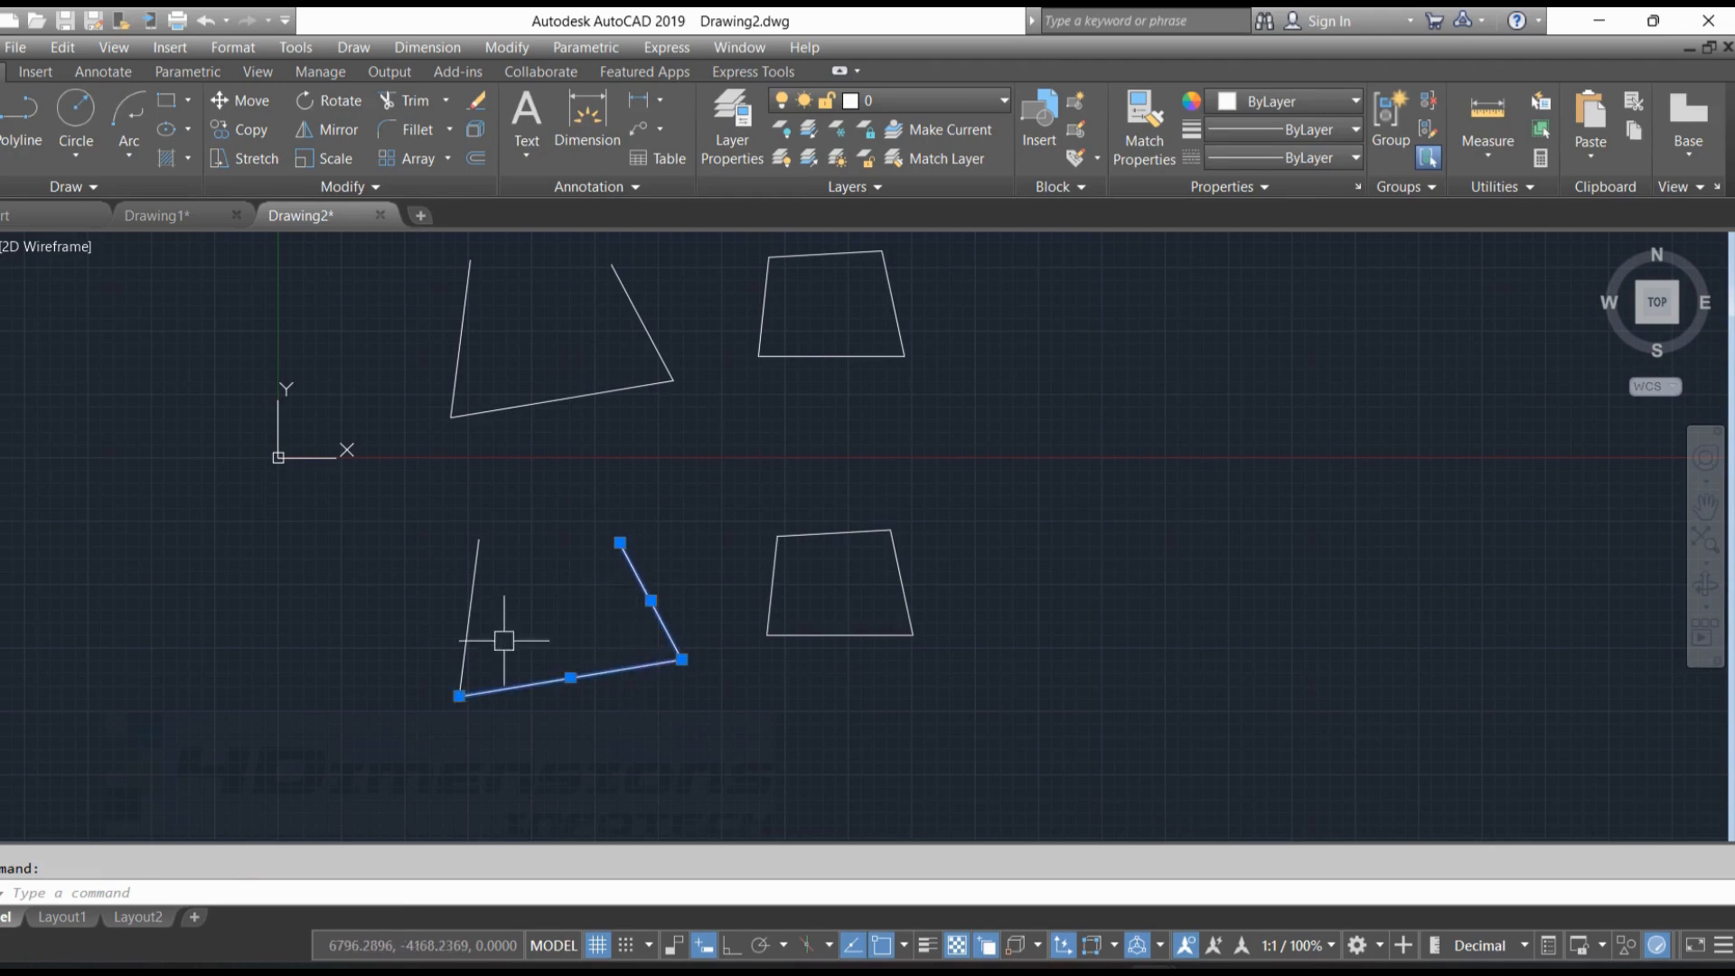
pyautogui.click(474, 590)
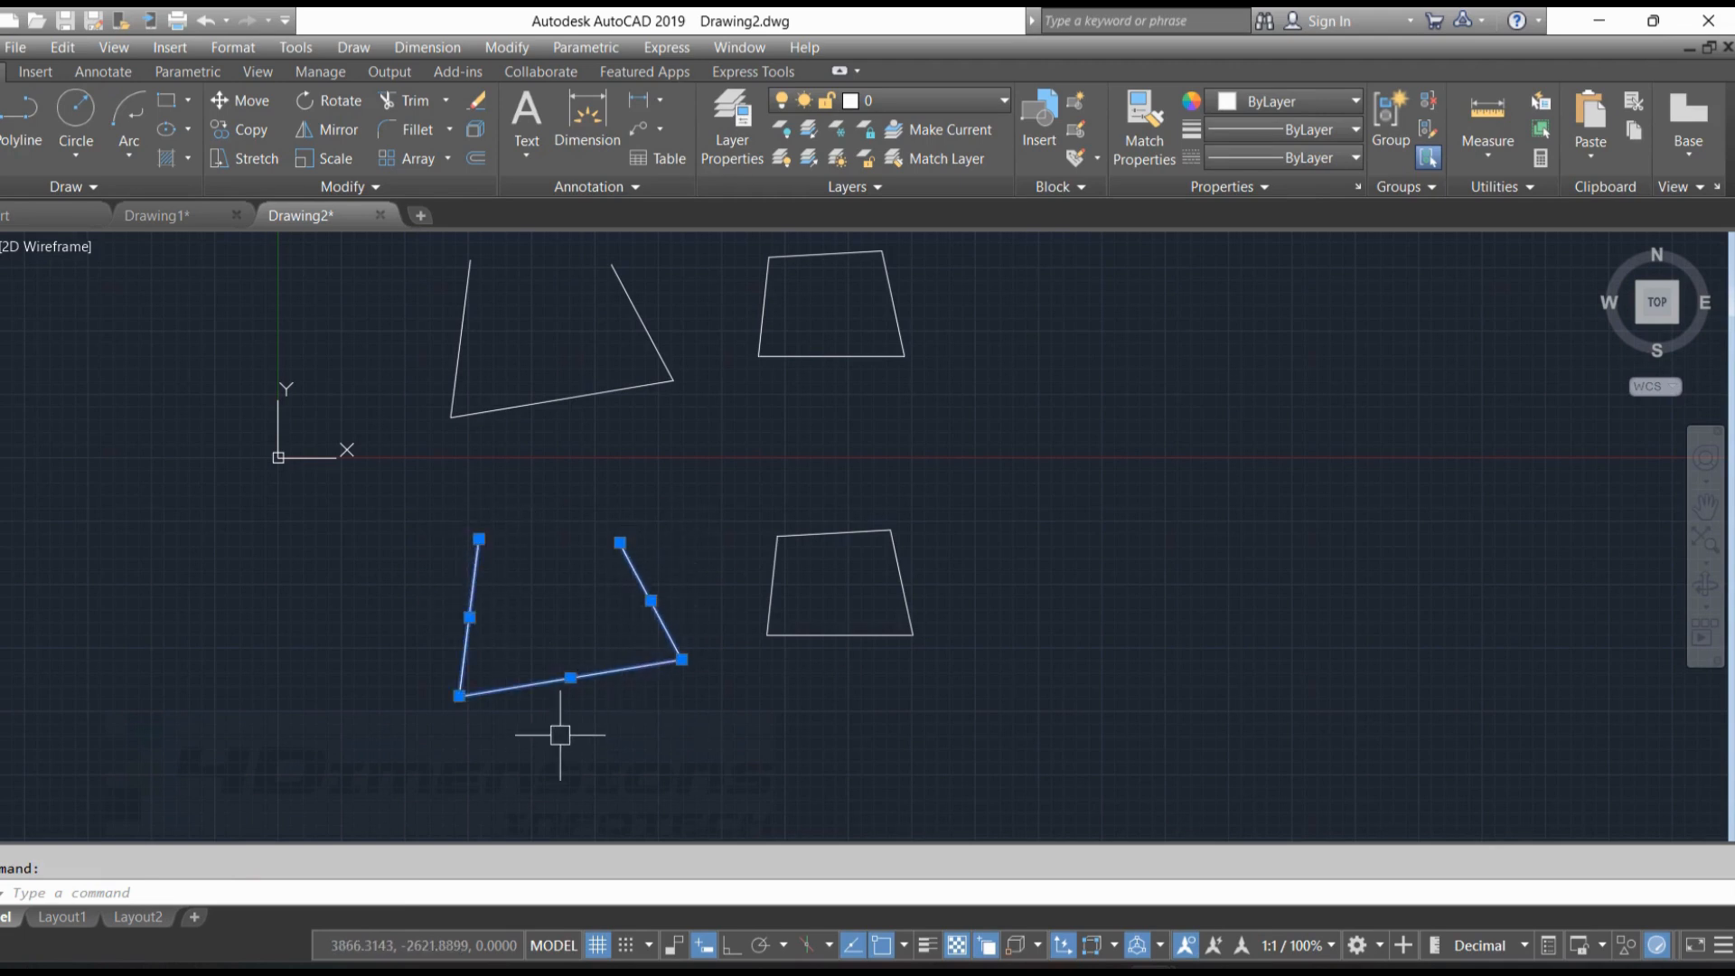
pyautogui.press('Escape')
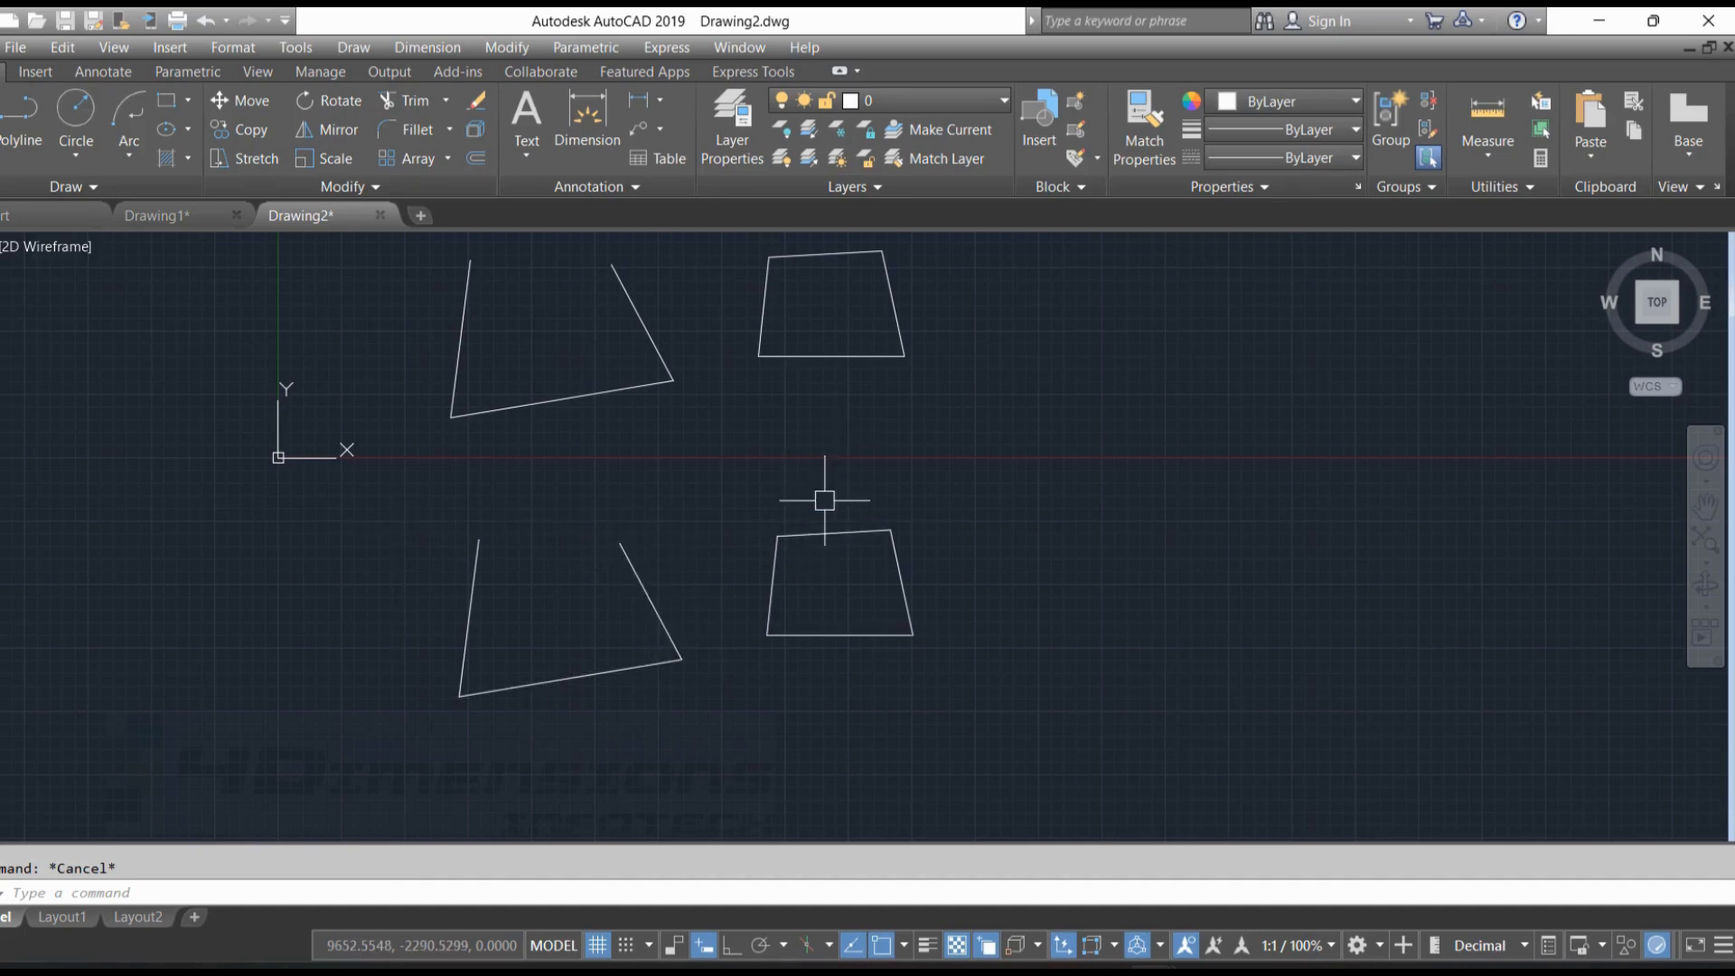
# Select the upper closed region again to examine its corner grips, and clear the selection
pyautogui.click(816, 355)
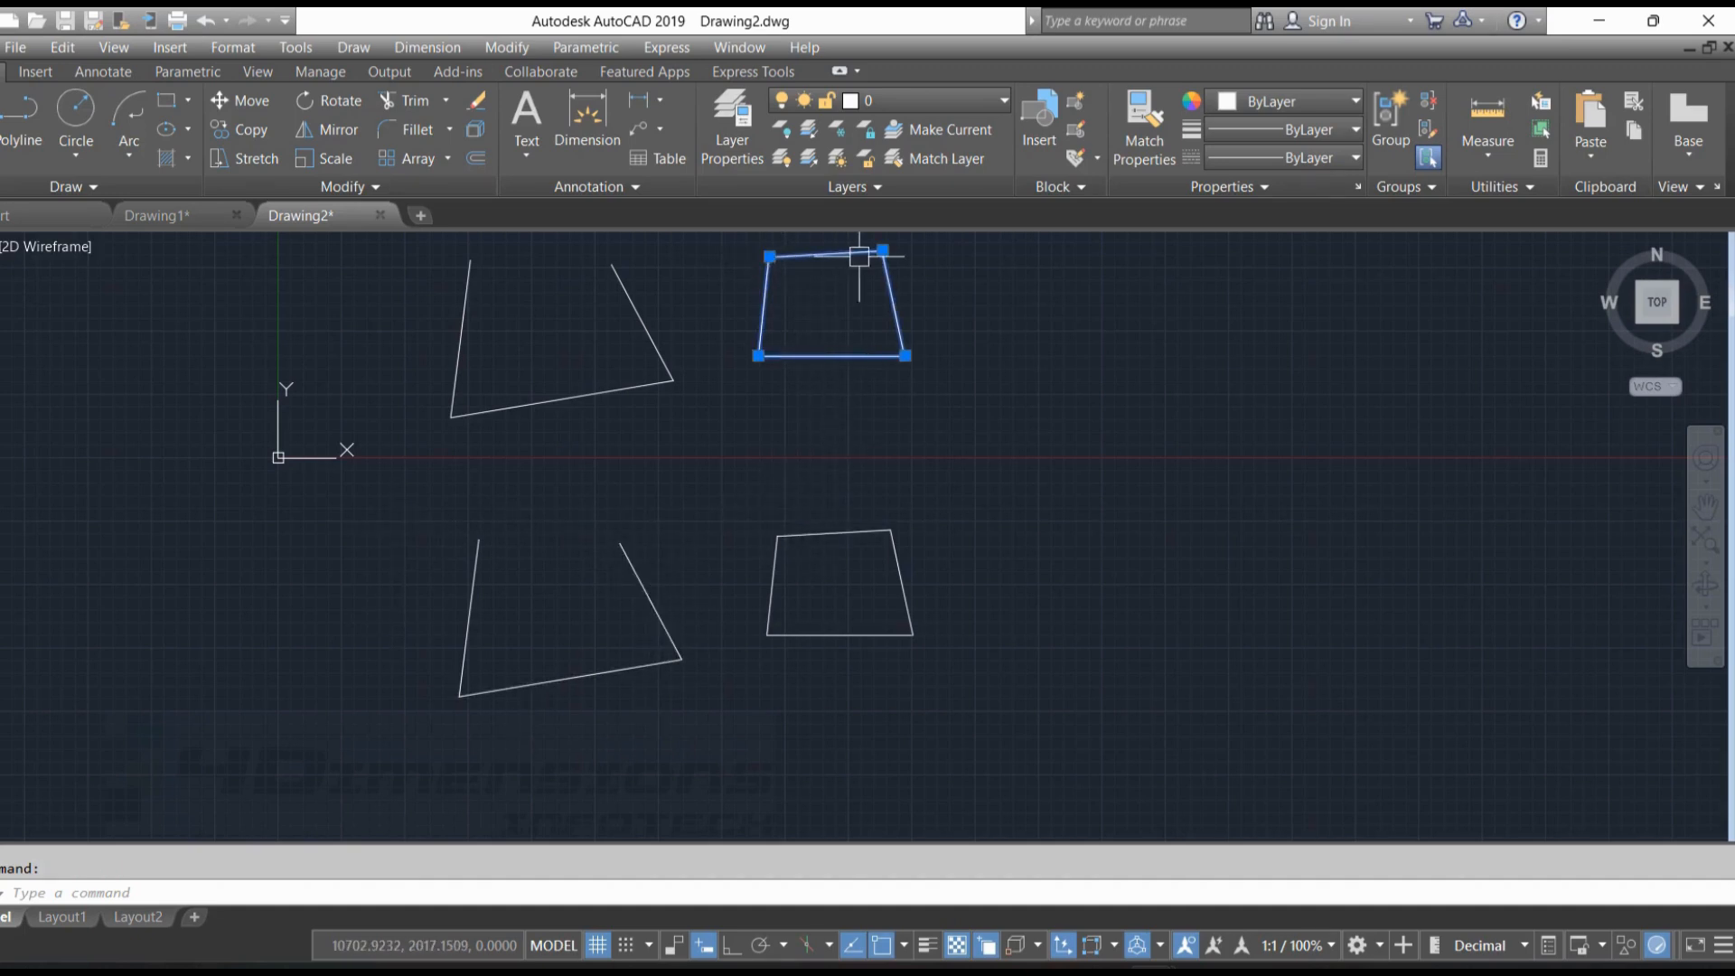
pyautogui.press('Escape')
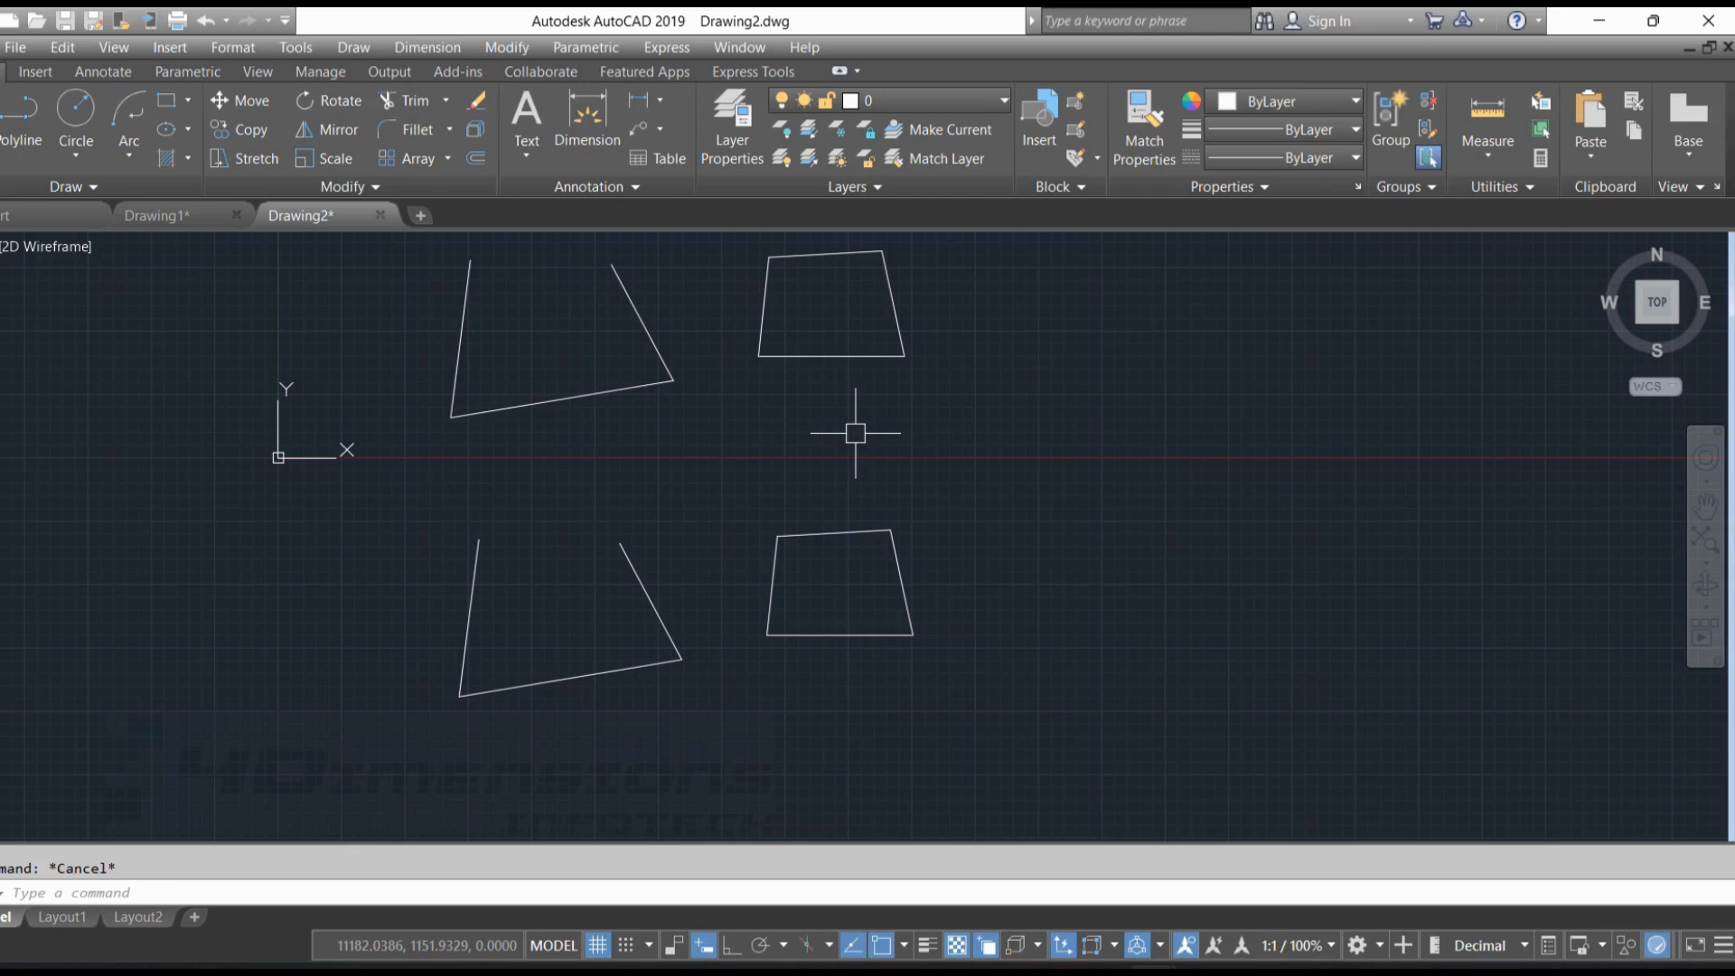
pyautogui.click(779, 260)
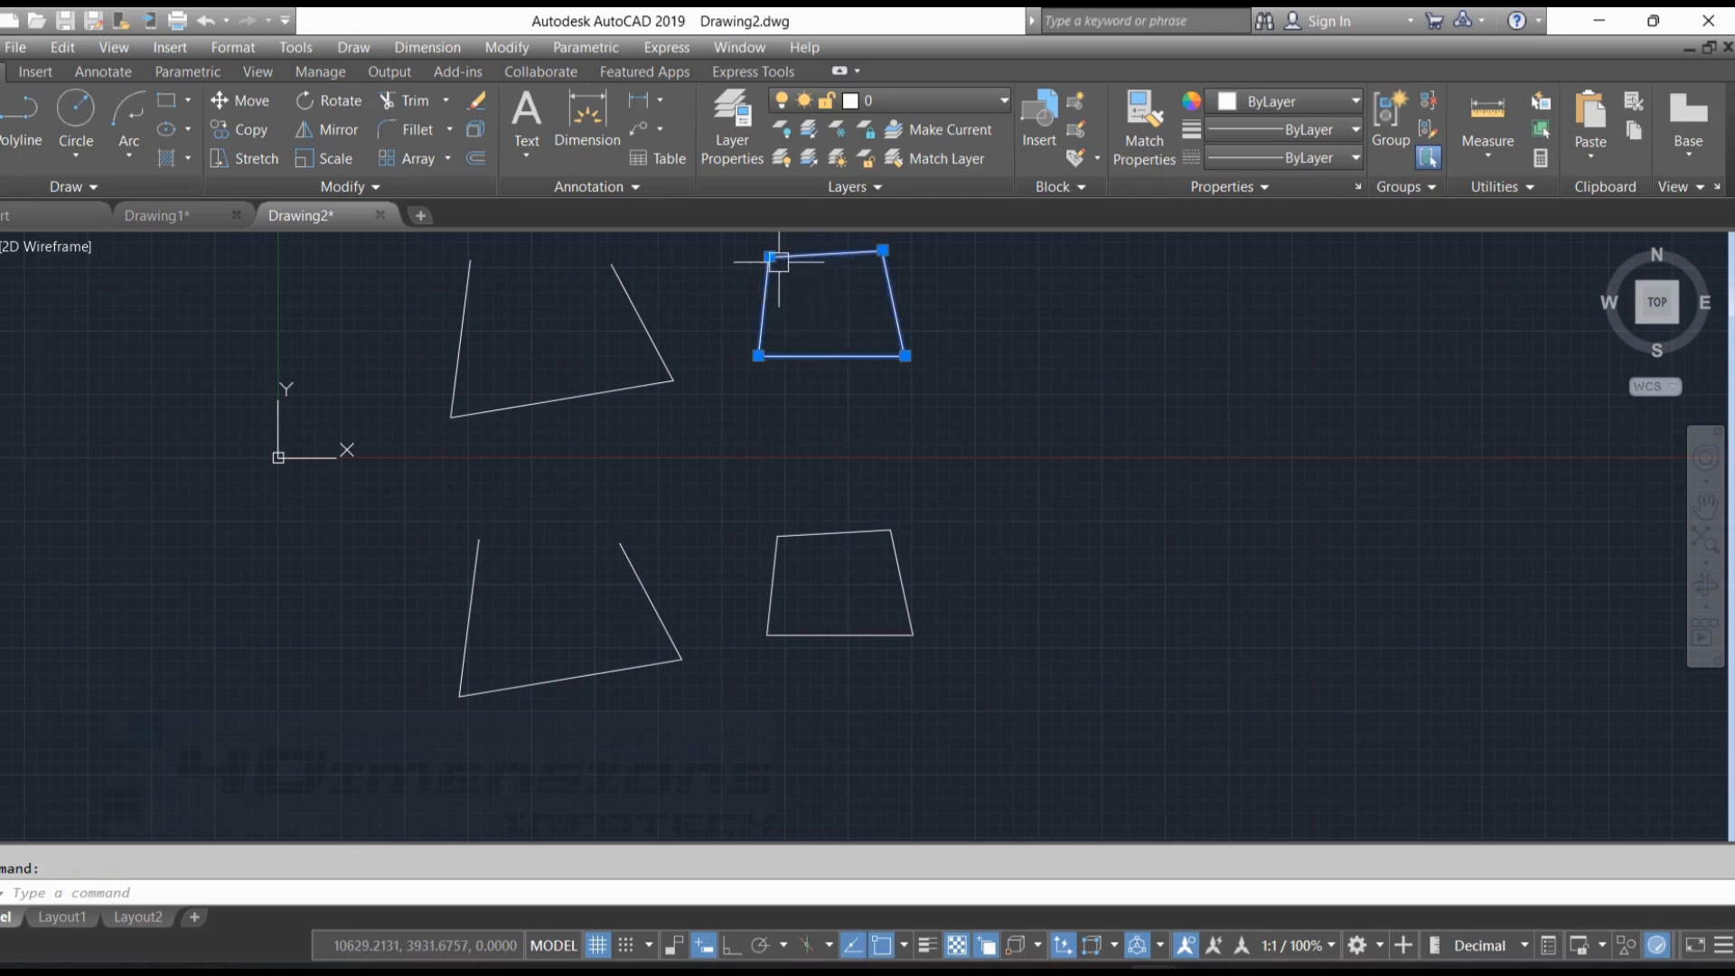
pyautogui.press('Escape')
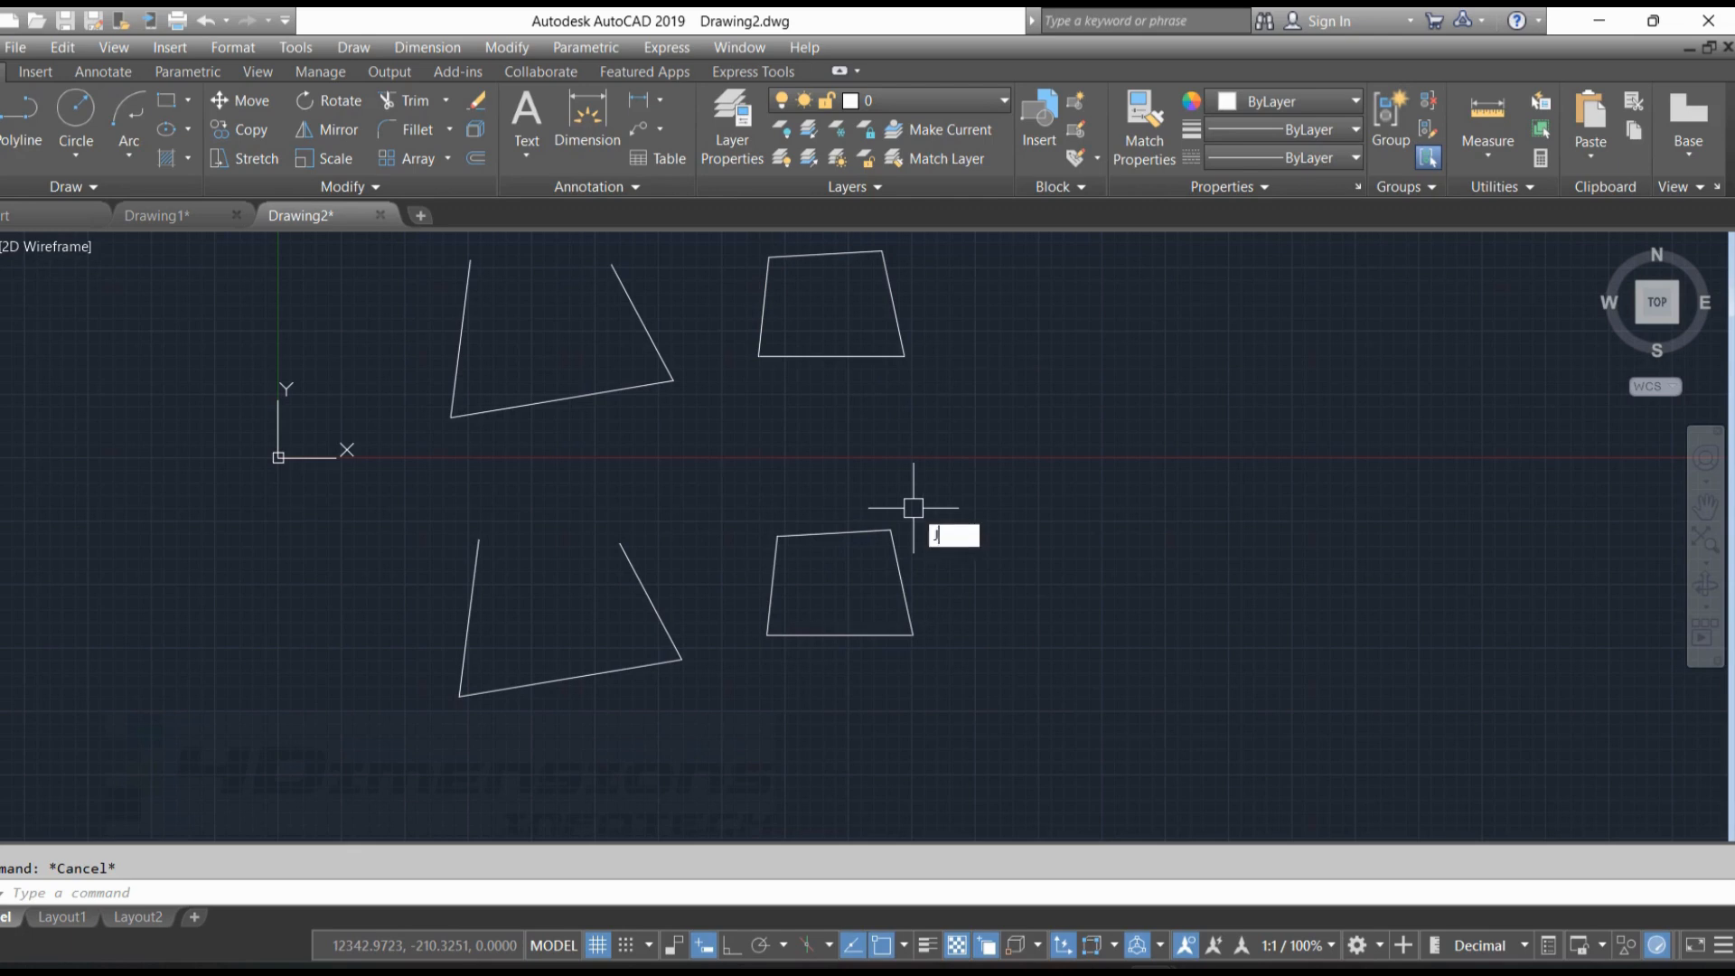
# Join the lower closed shape's four lines into one polyline, and select it together with the upper region to compare grips
pyautogui.press('Return')
pyautogui.moveTo(749, 496)
pyautogui.mouseDown()
pyautogui.moveTo(914, 669)
pyautogui.moveTo(763, 651)
pyautogui.mouseUp()
pyautogui.press('Return')
pyautogui.click(873, 535)
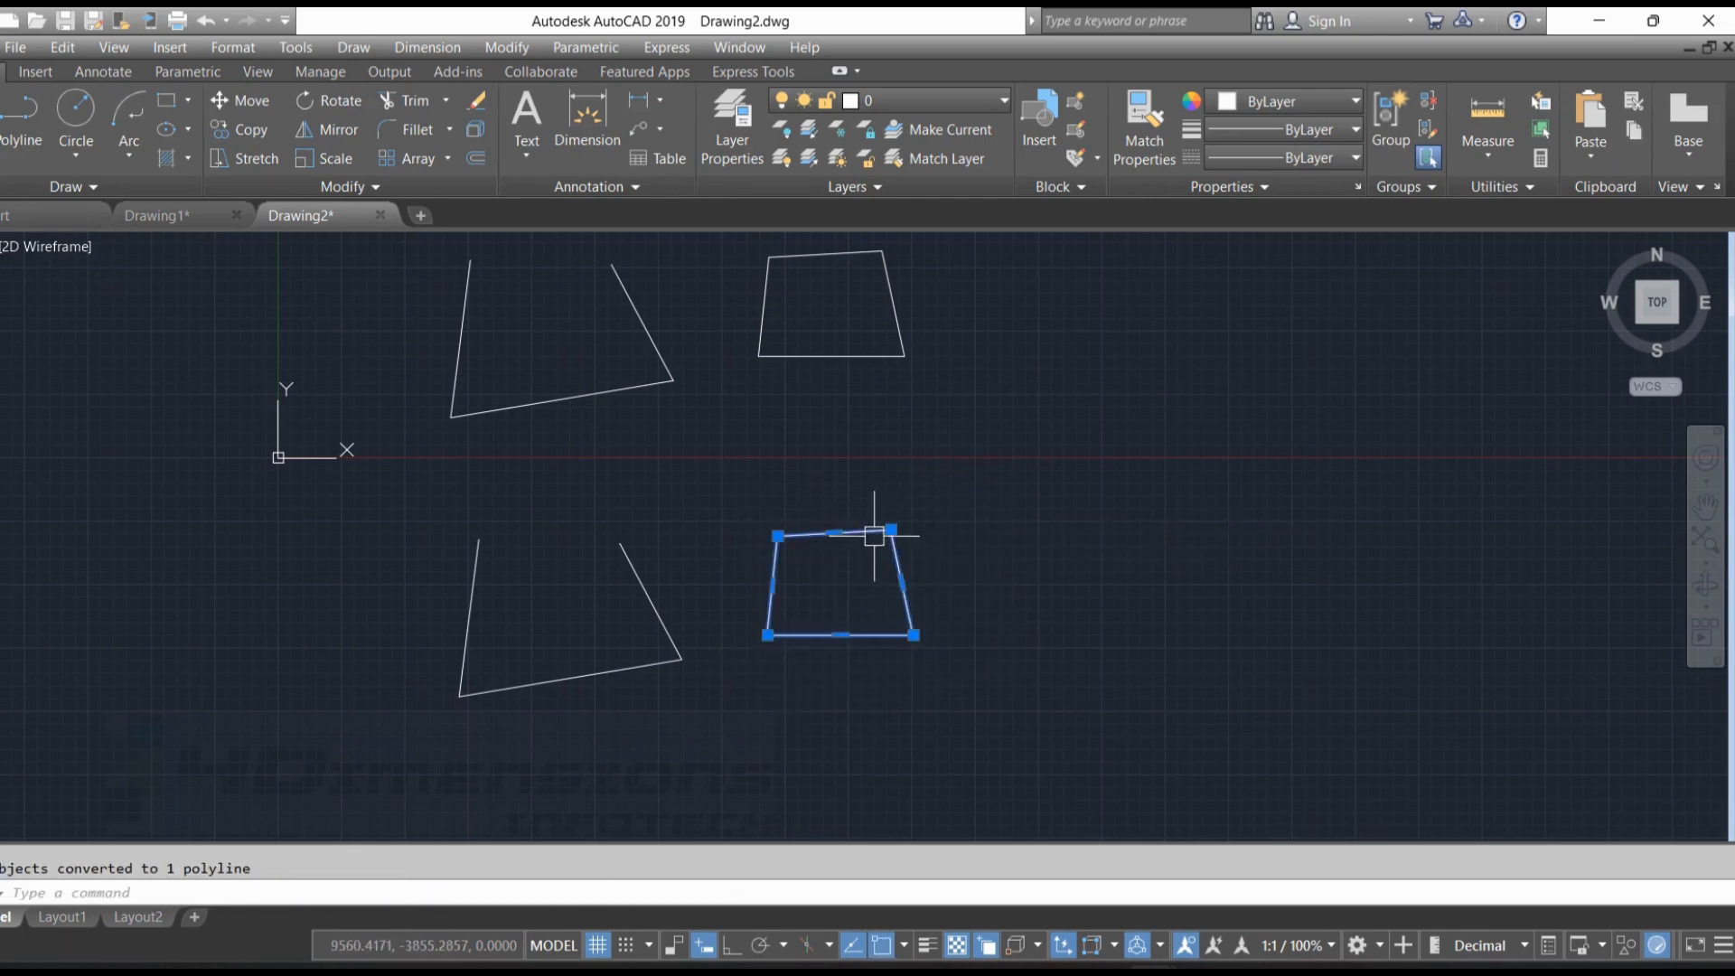
pyautogui.click(868, 357)
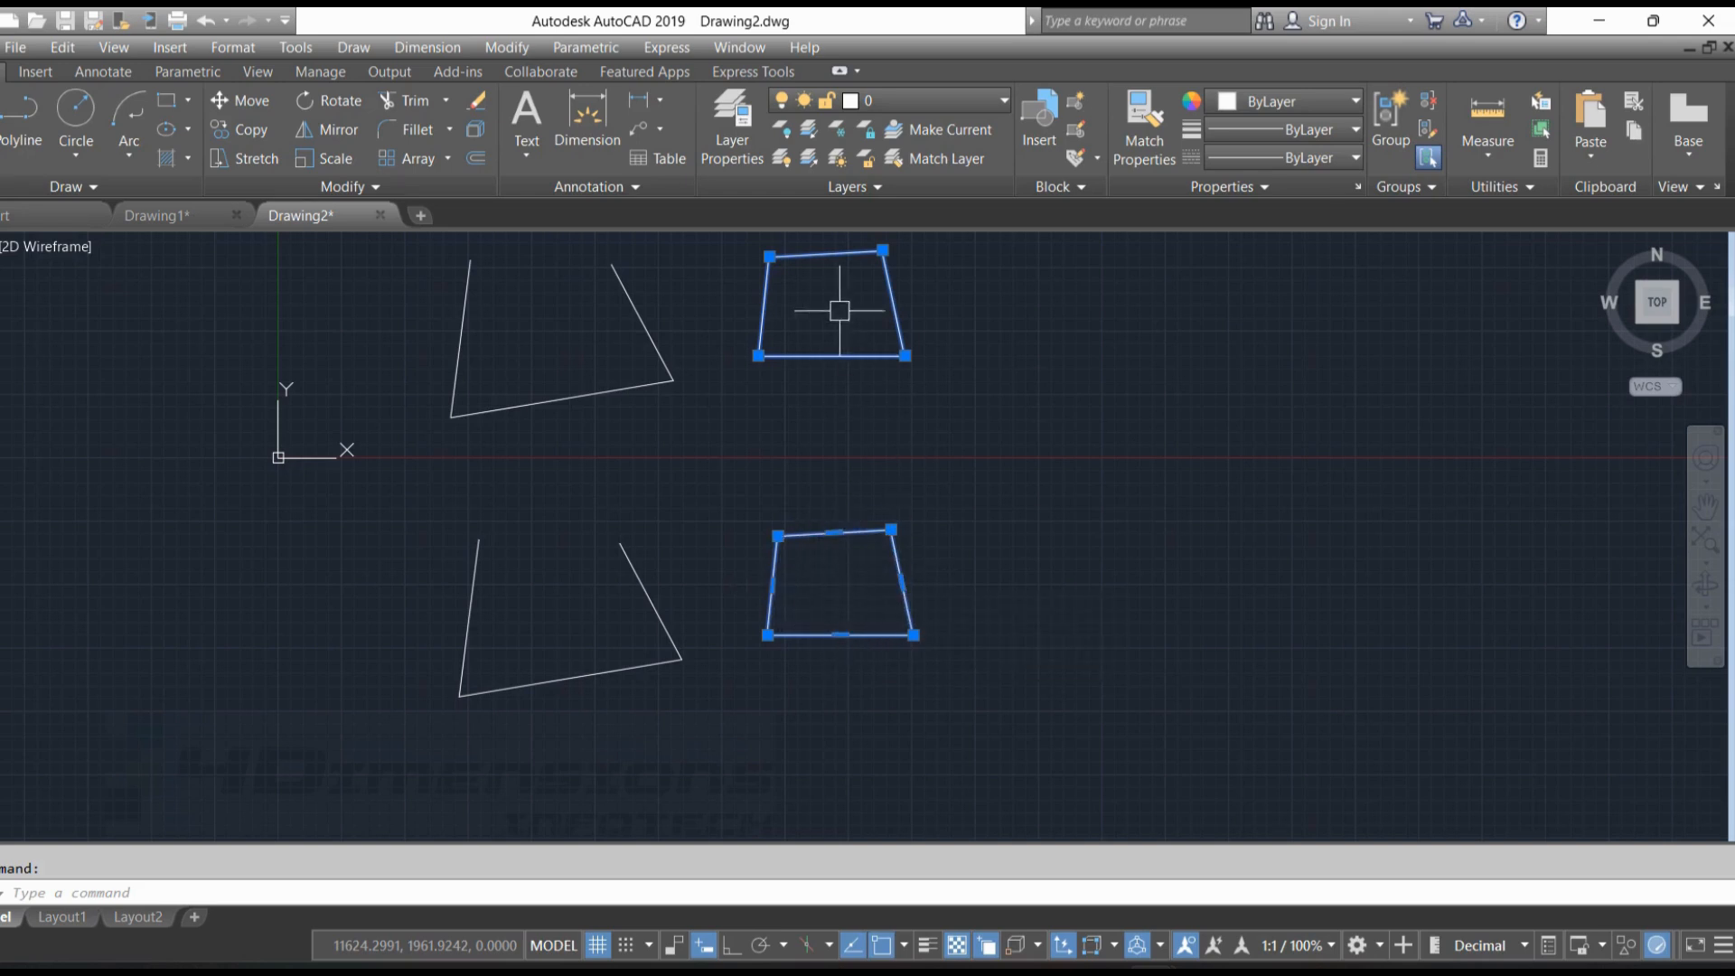
# Enlarge the lower closed polyline by stretching the midpoints of its top edge upward, right edge outward and base downward
pyautogui.click(834, 532)
pyautogui.click(829, 451)
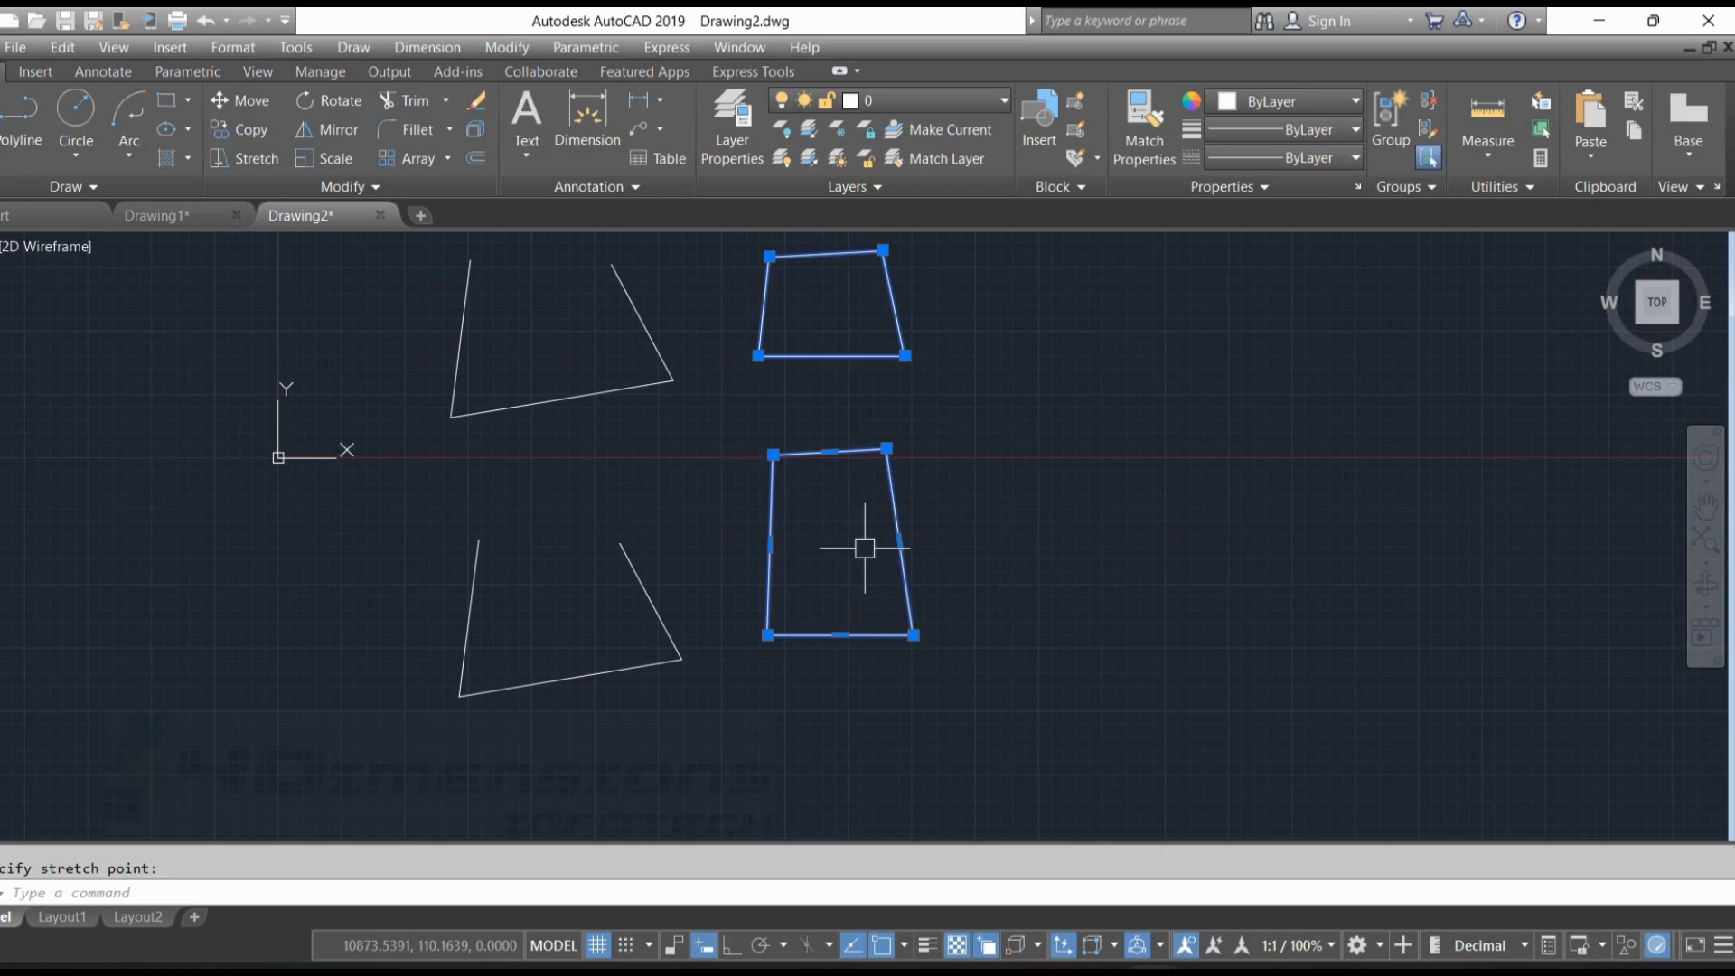
pyautogui.click(900, 542)
pyautogui.click(1022, 567)
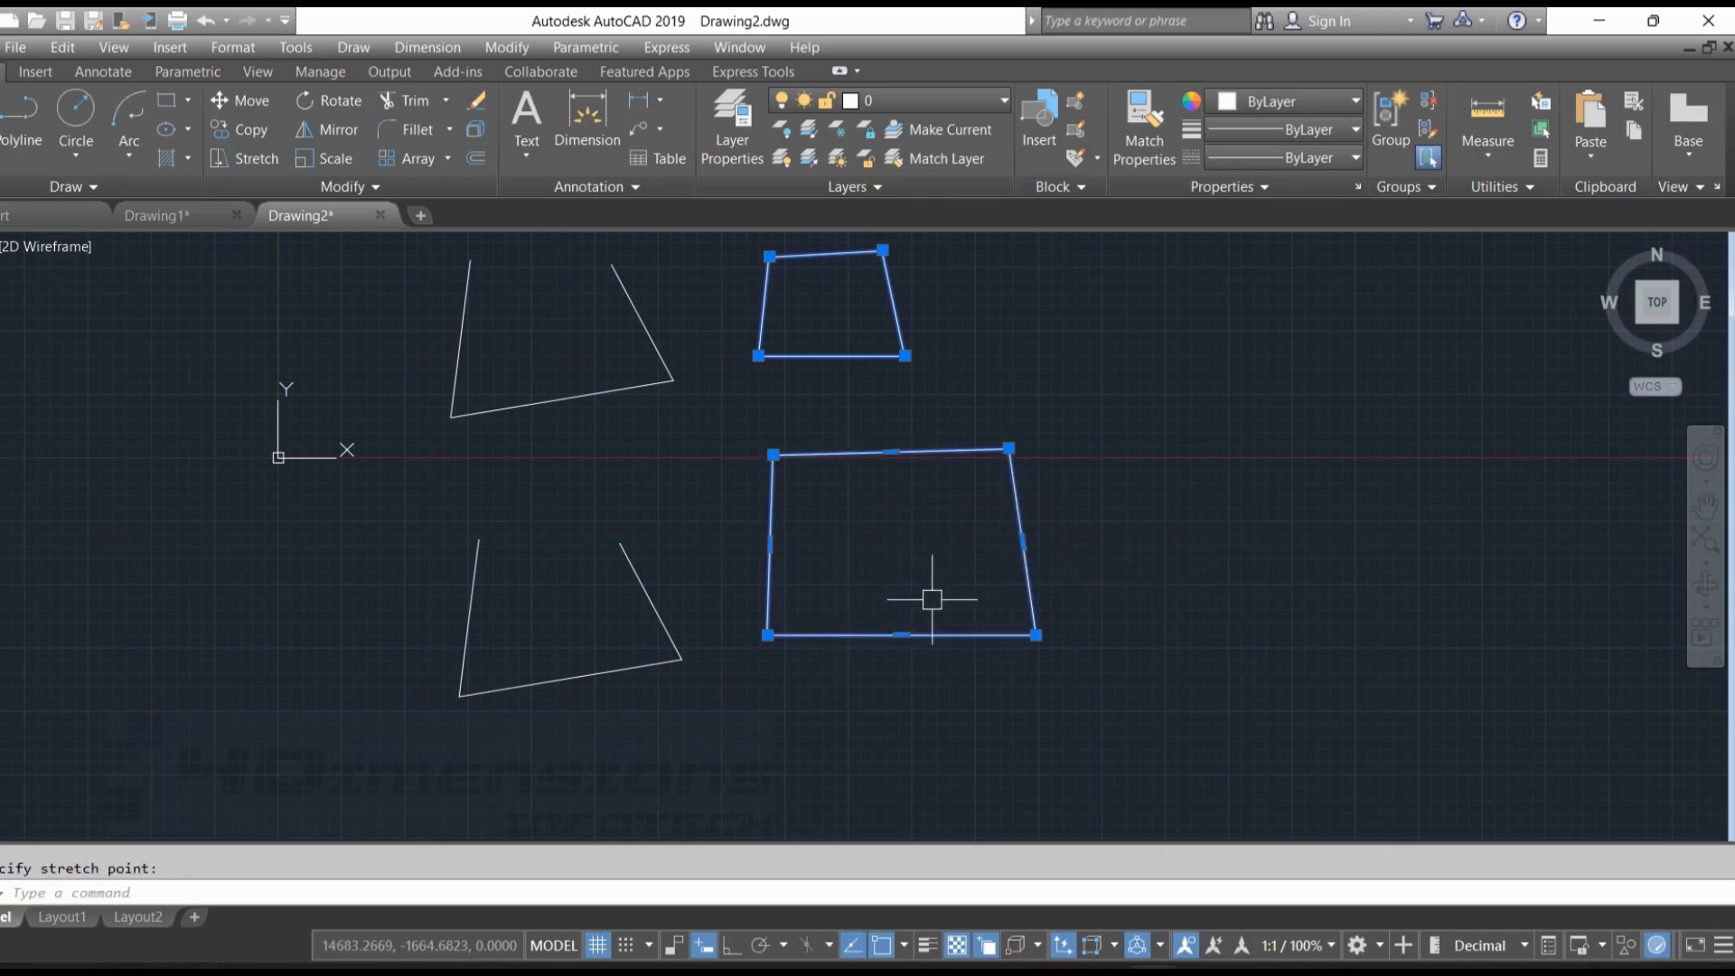
pyautogui.click(902, 635)
pyautogui.click(922, 715)
pyautogui.press('Escape')
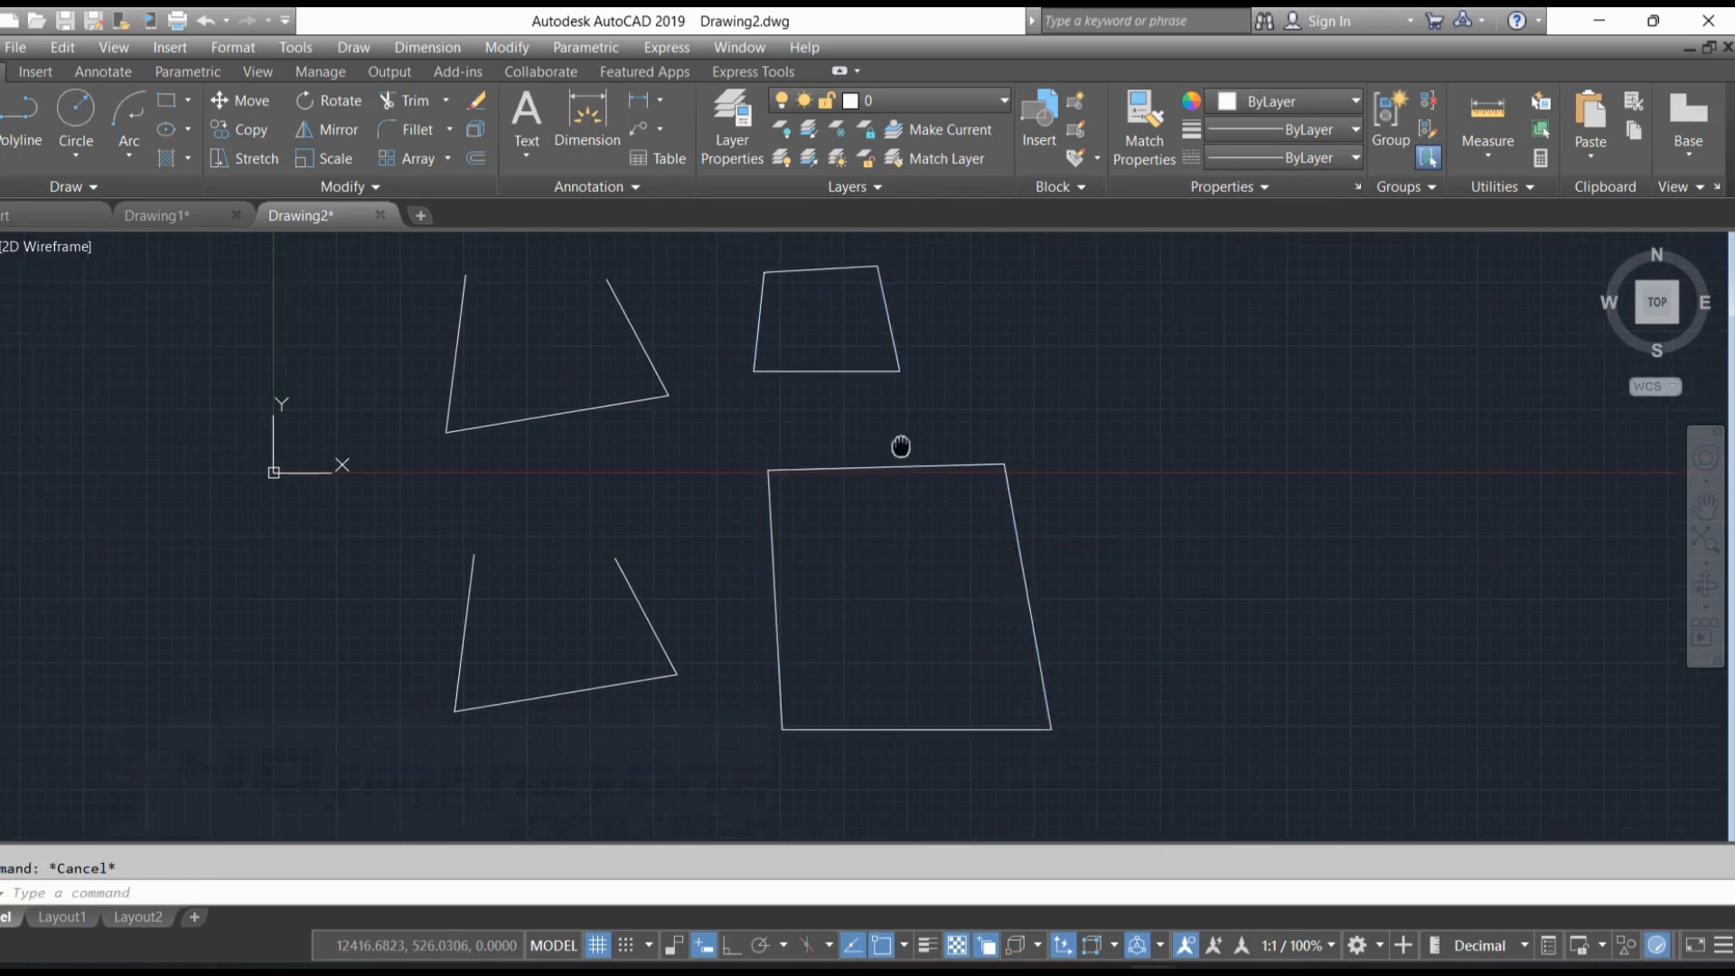
# Select the upper closed region and reposition it three times using its upper-right, lower-right and upper-left corner grips, ending slightly right of its original place
pyautogui.moveTo(902, 445); pyautogui.dragTo(838, 549, button='middle')
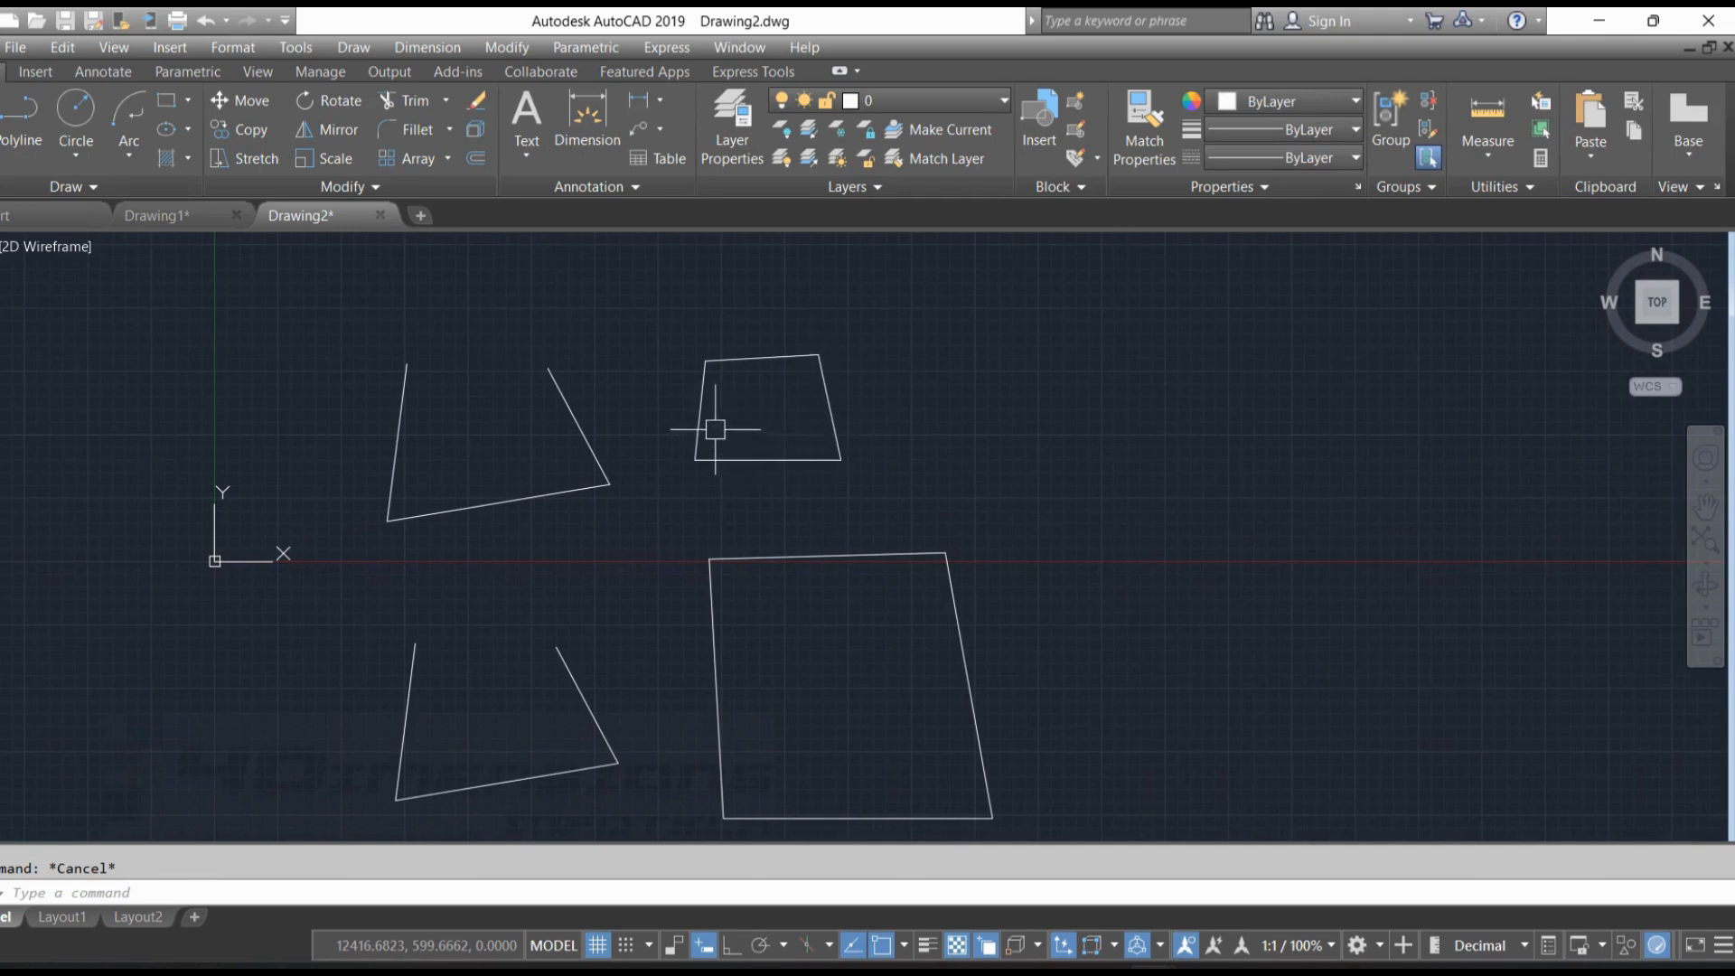
pyautogui.click(787, 362)
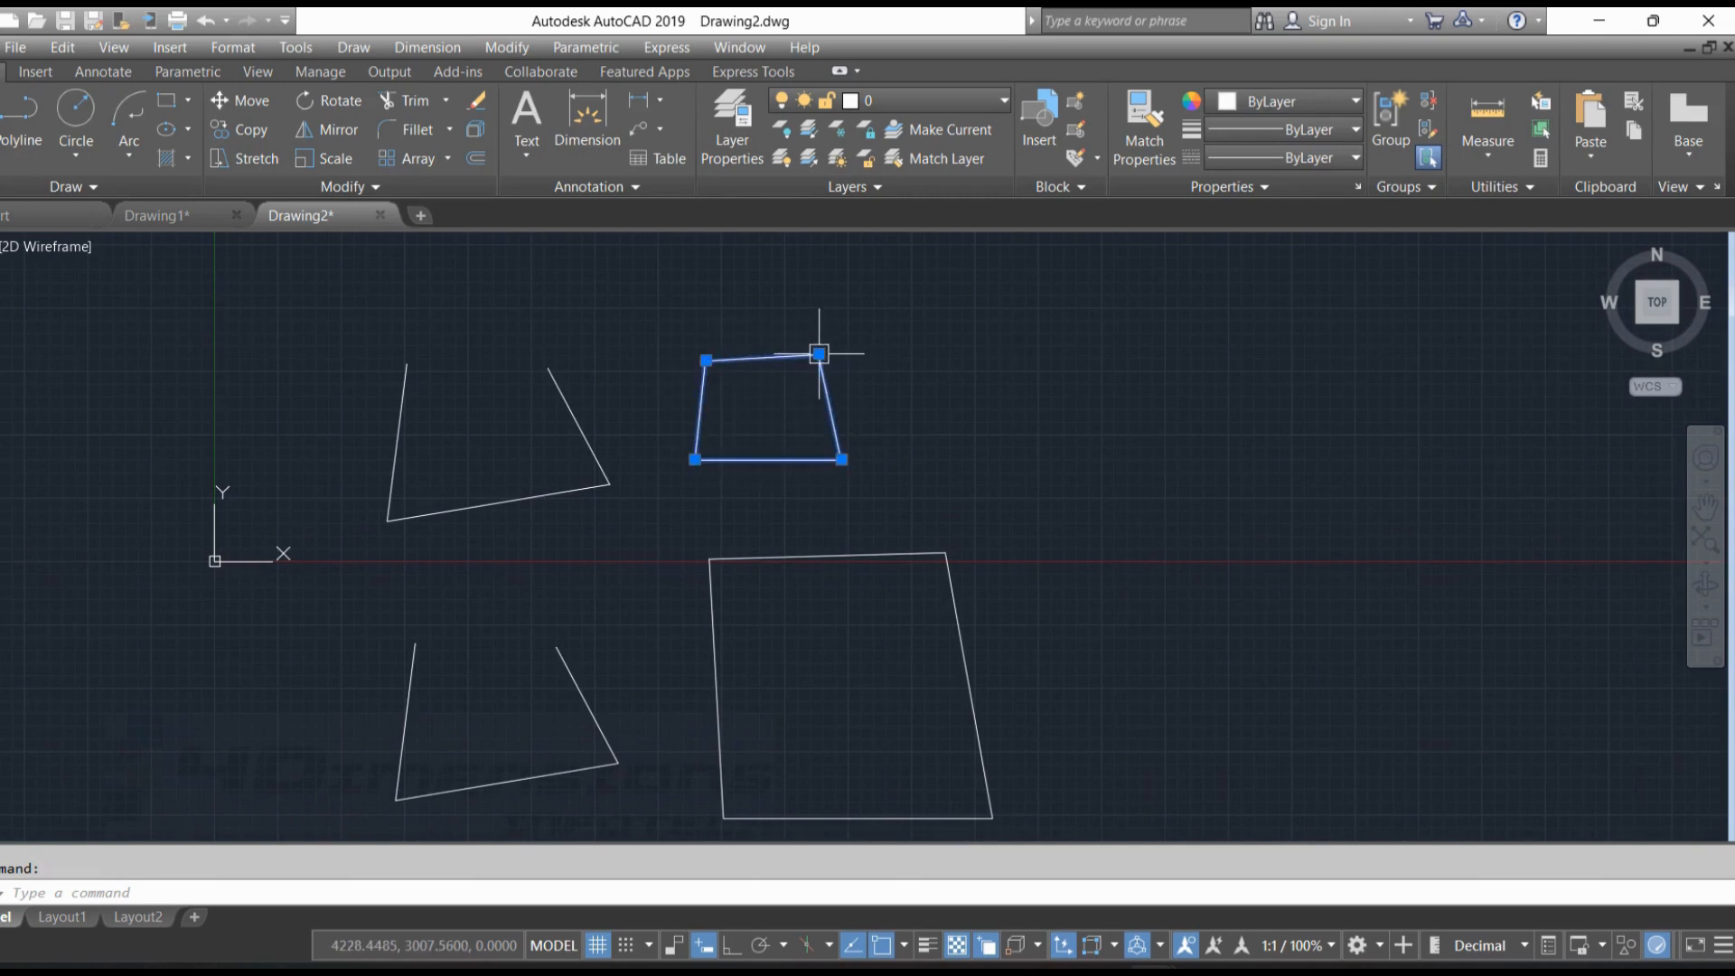
pyautogui.click(822, 354)
pyautogui.click(947, 308)
pyautogui.click(971, 412)
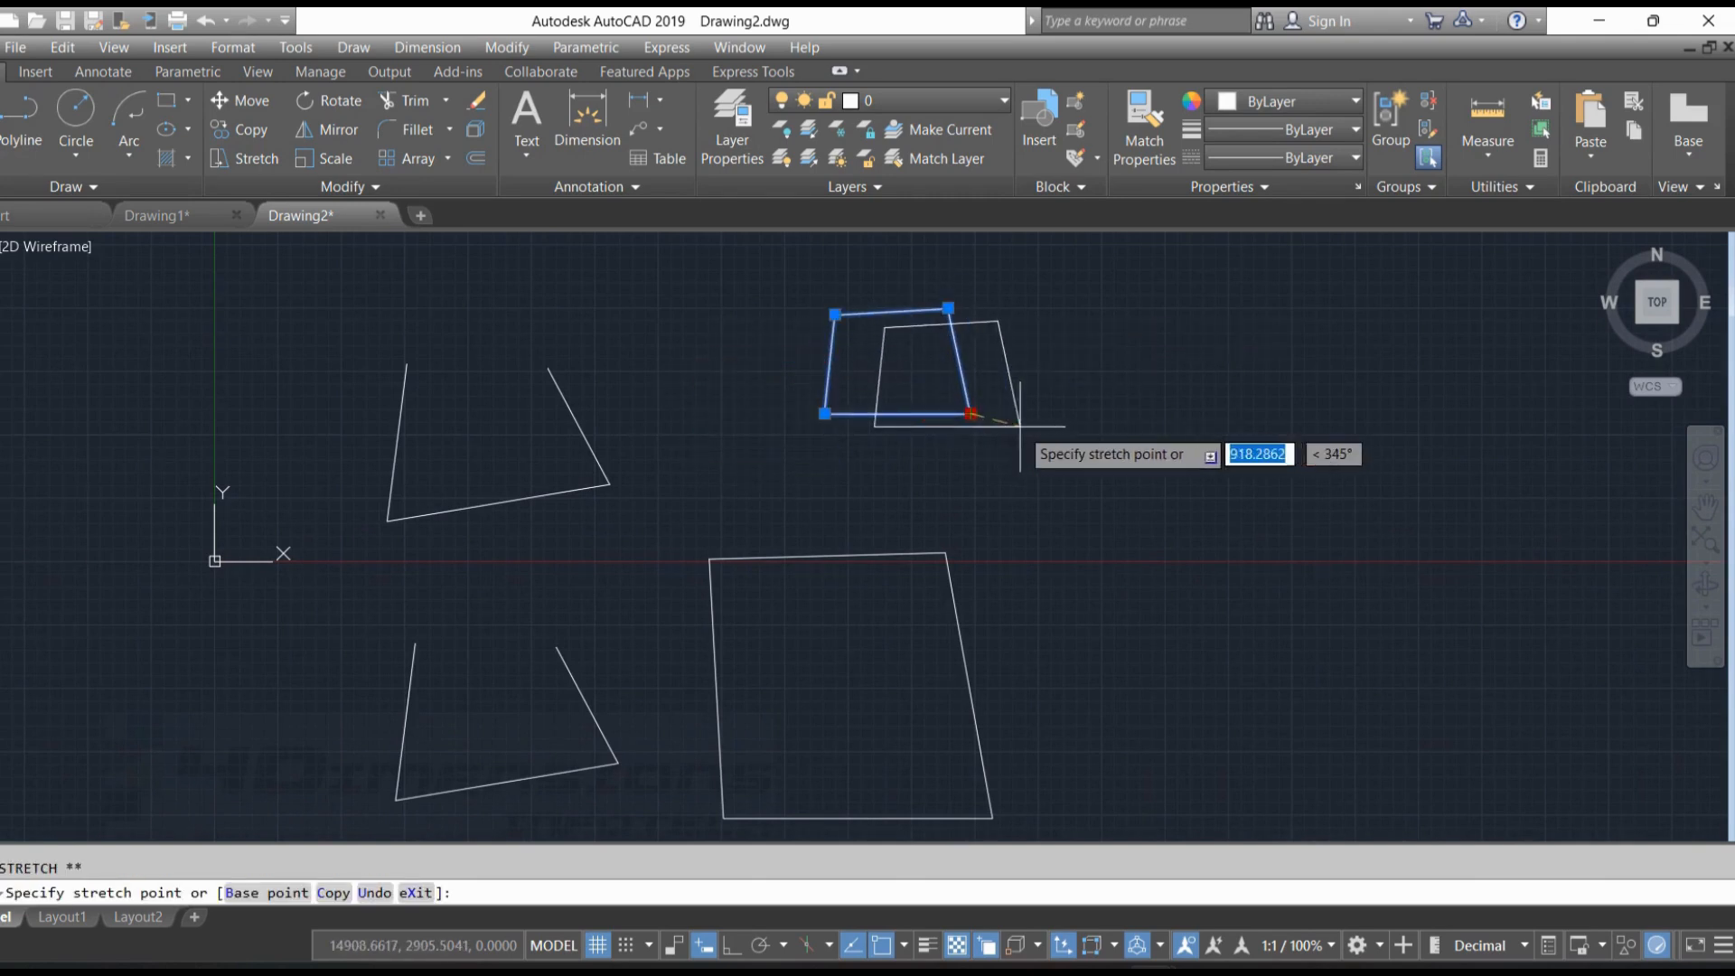
pyautogui.click(1060, 433)
pyautogui.click(923, 334)
pyautogui.click(800, 333)
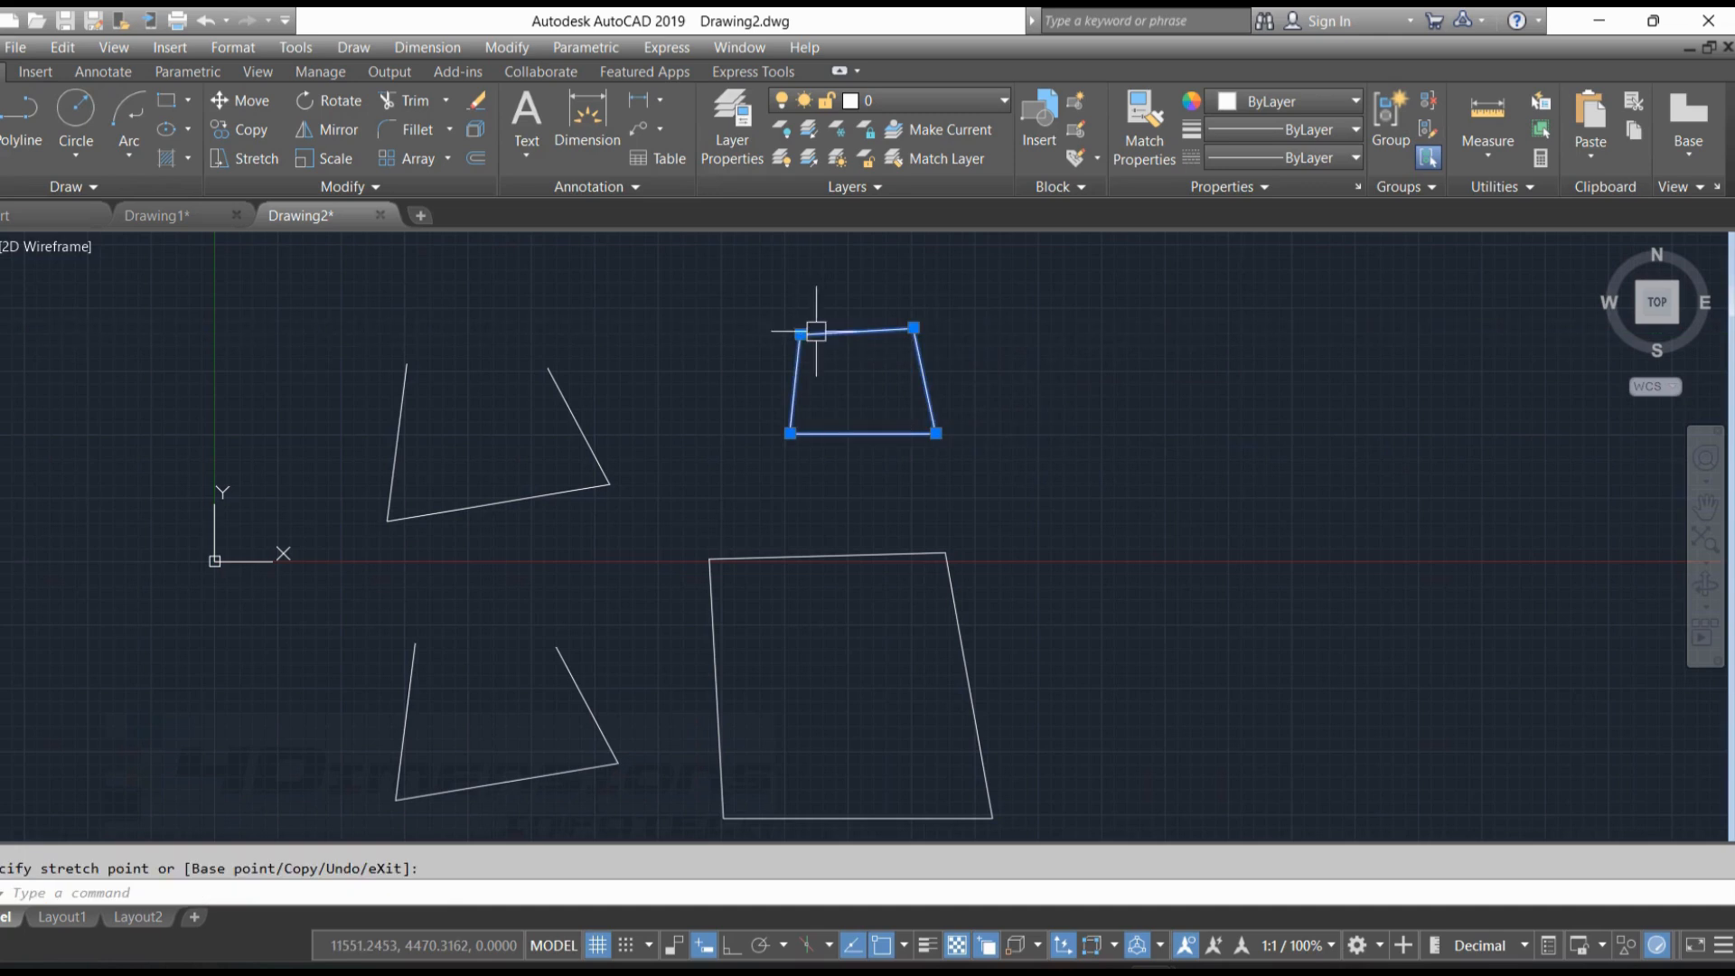
# Reshape the lower closed polyline by stretching its two top corners inward and downward, and clear the selection
pyautogui.click(940, 554)
pyautogui.click(946, 553)
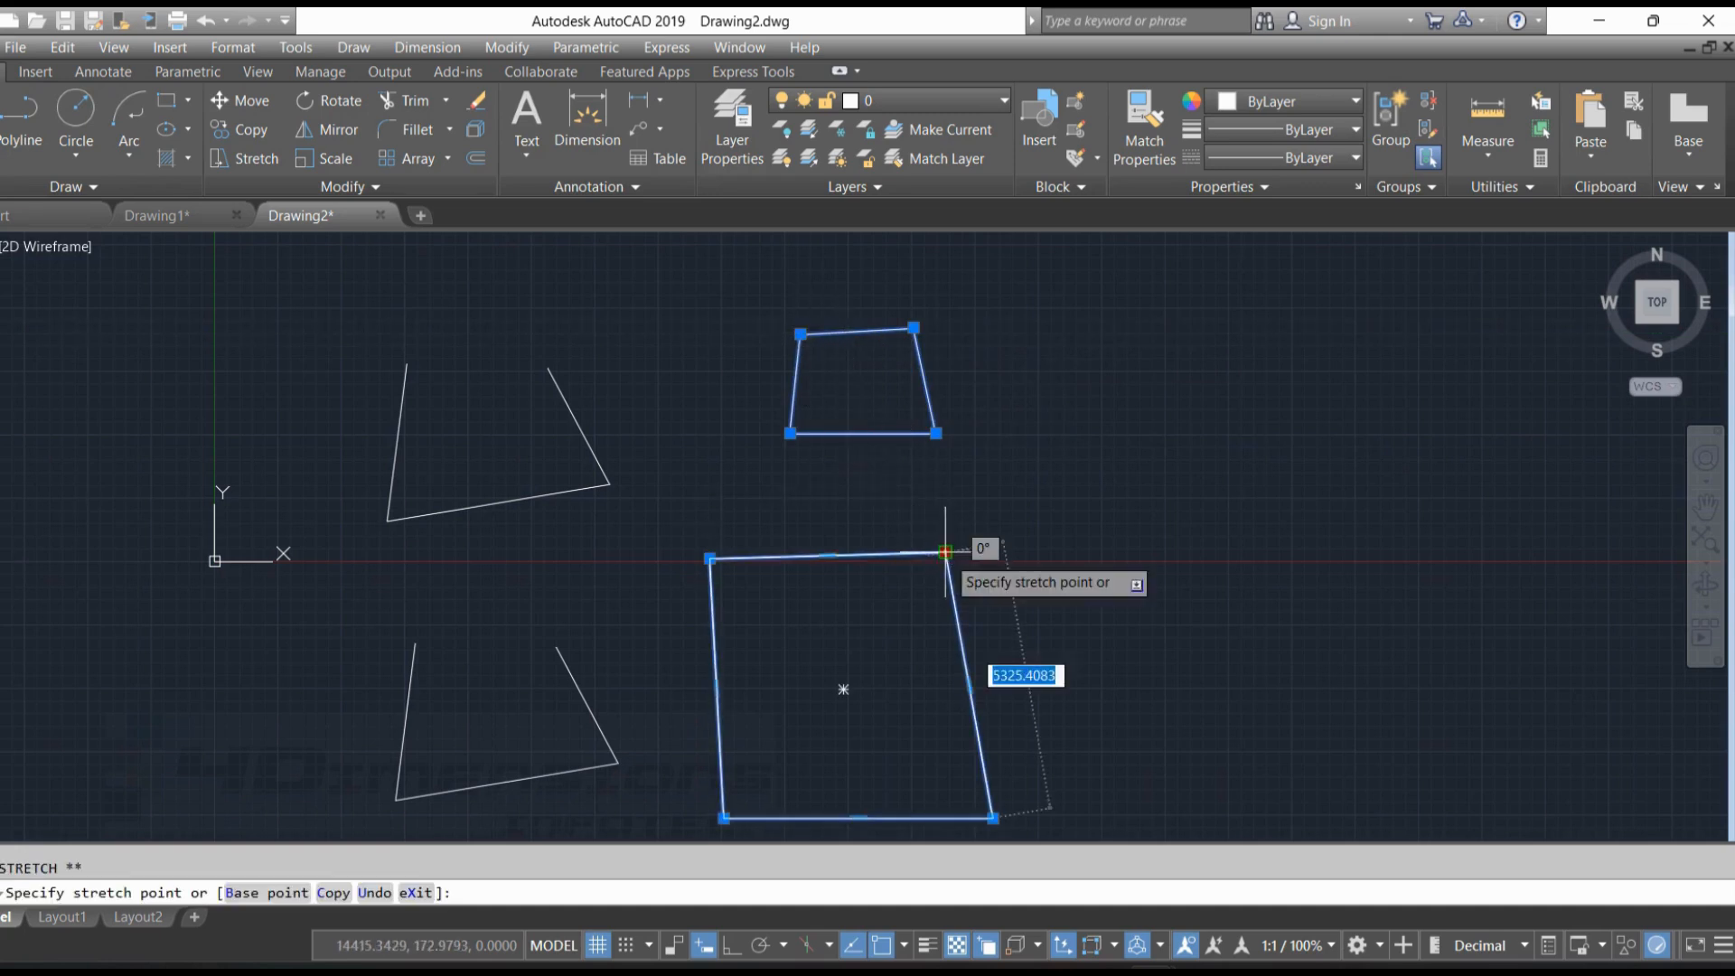
pyautogui.click(886, 600)
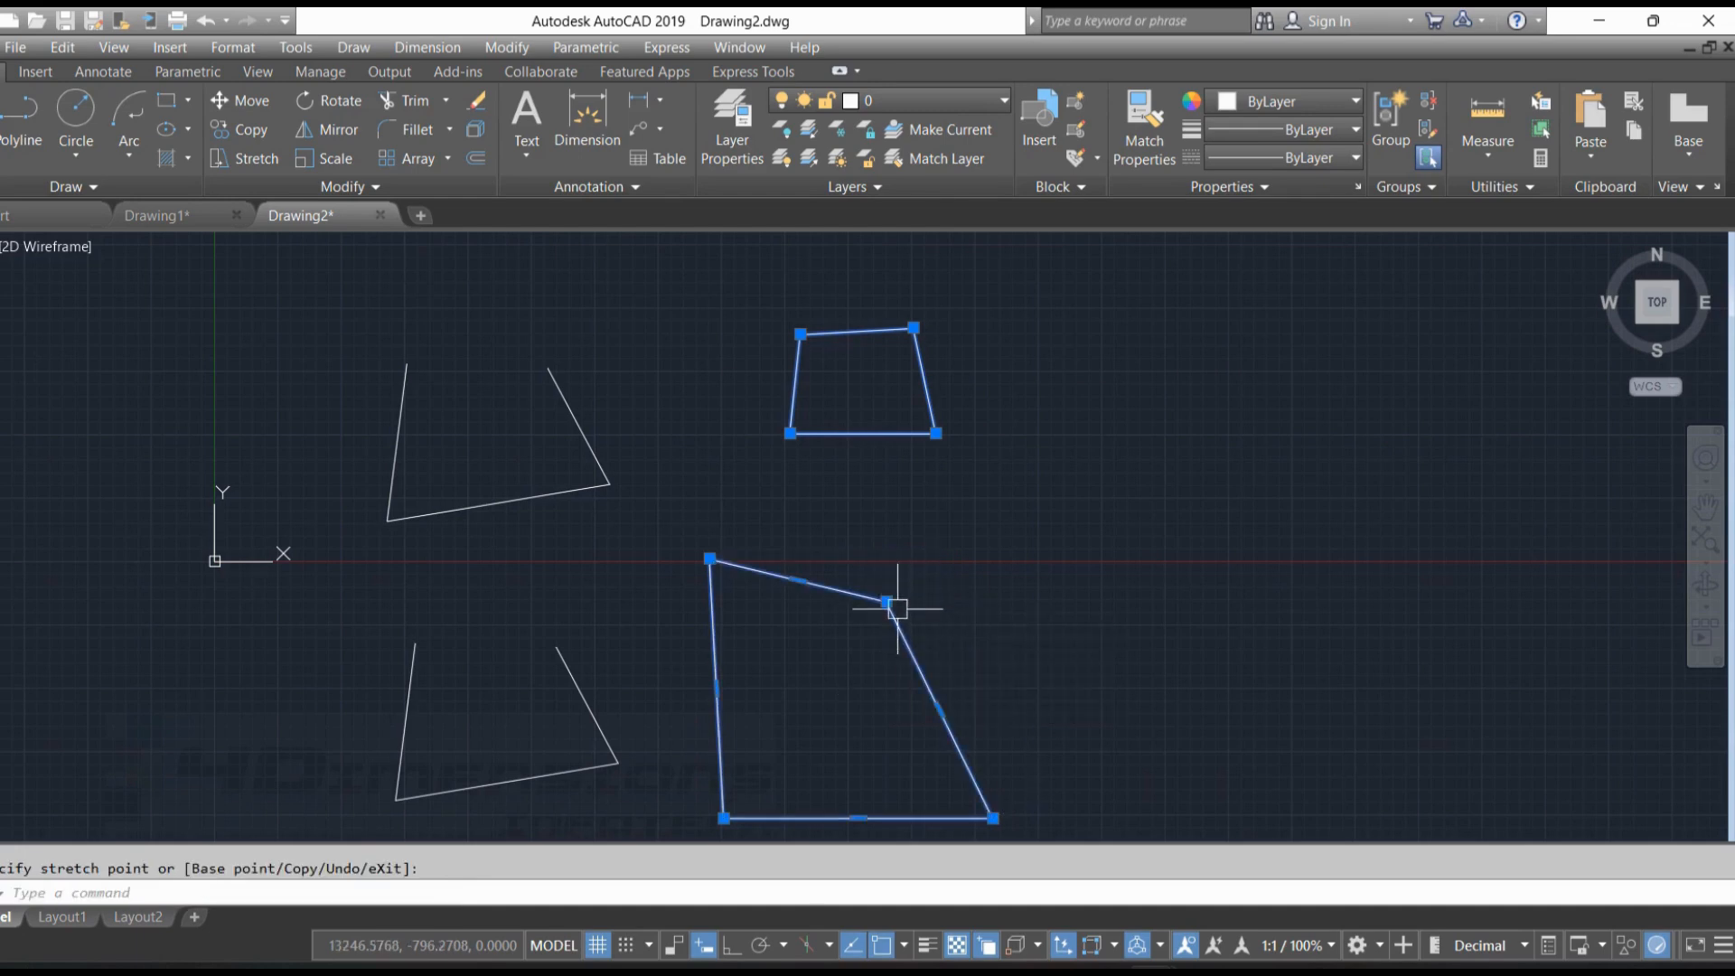
pyautogui.click(710, 559)
pyautogui.click(764, 639)
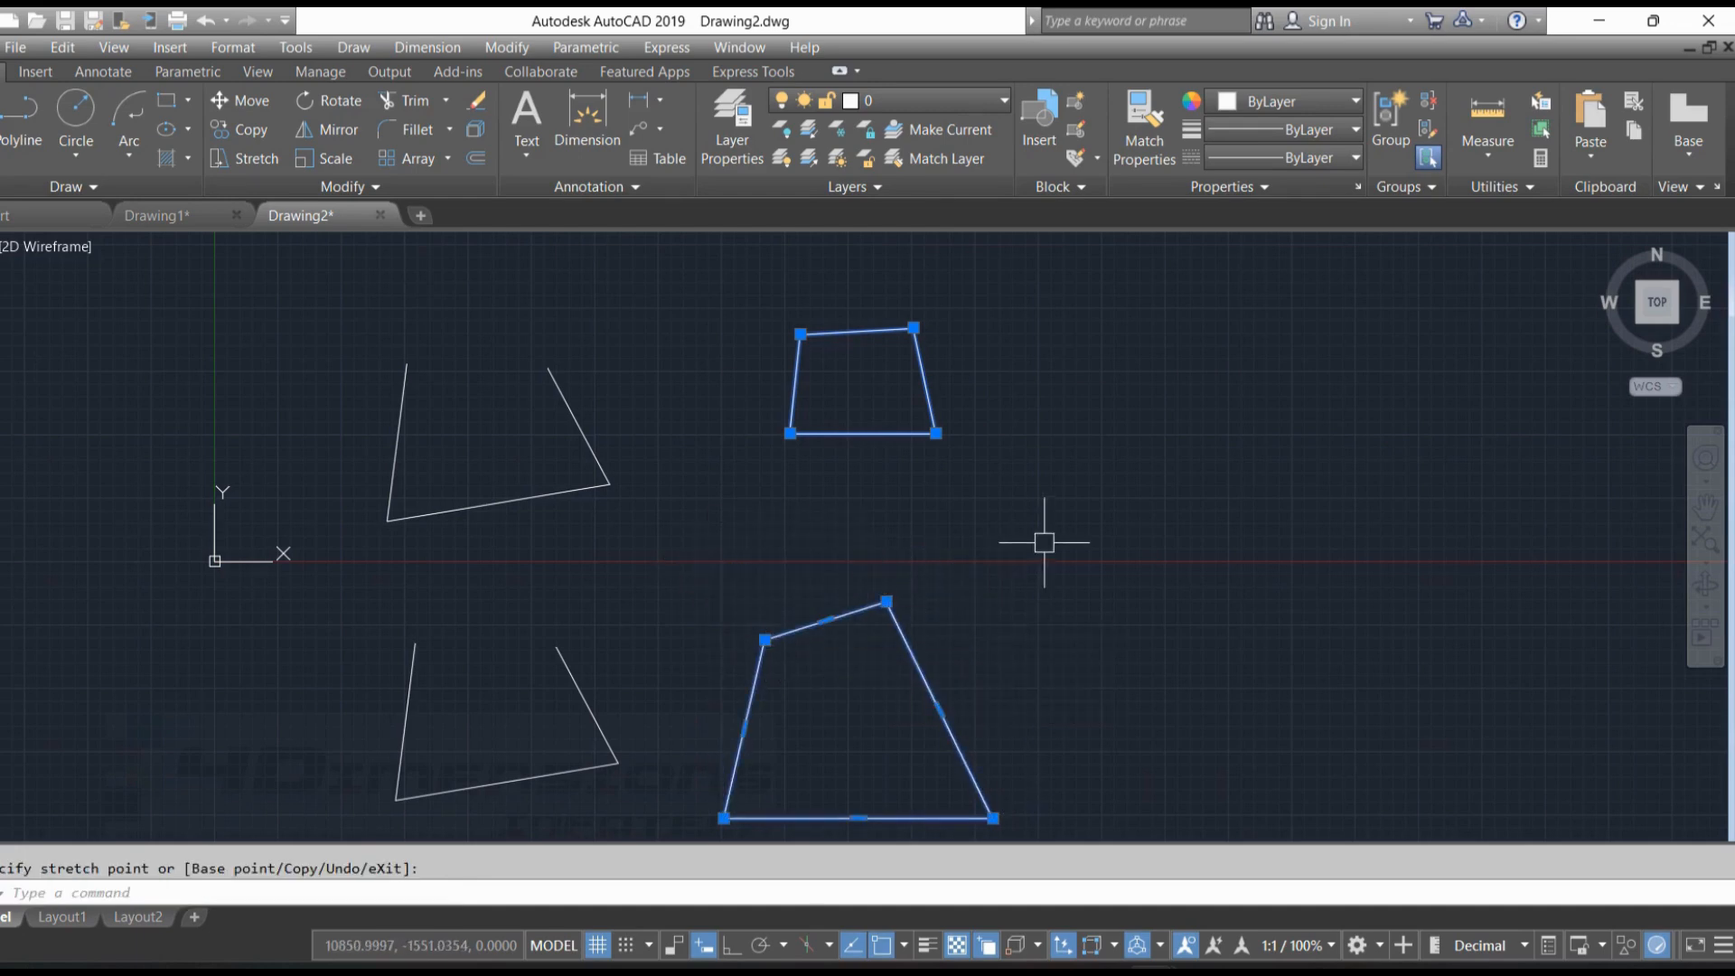
pyautogui.moveTo(1043, 542)
pyautogui.mouseDown(button='middle')
pyautogui.moveTo(991, 457)
pyautogui.moveTo(976, 519)
pyautogui.mouseUp(button='middle')
pyautogui.press('Escape')
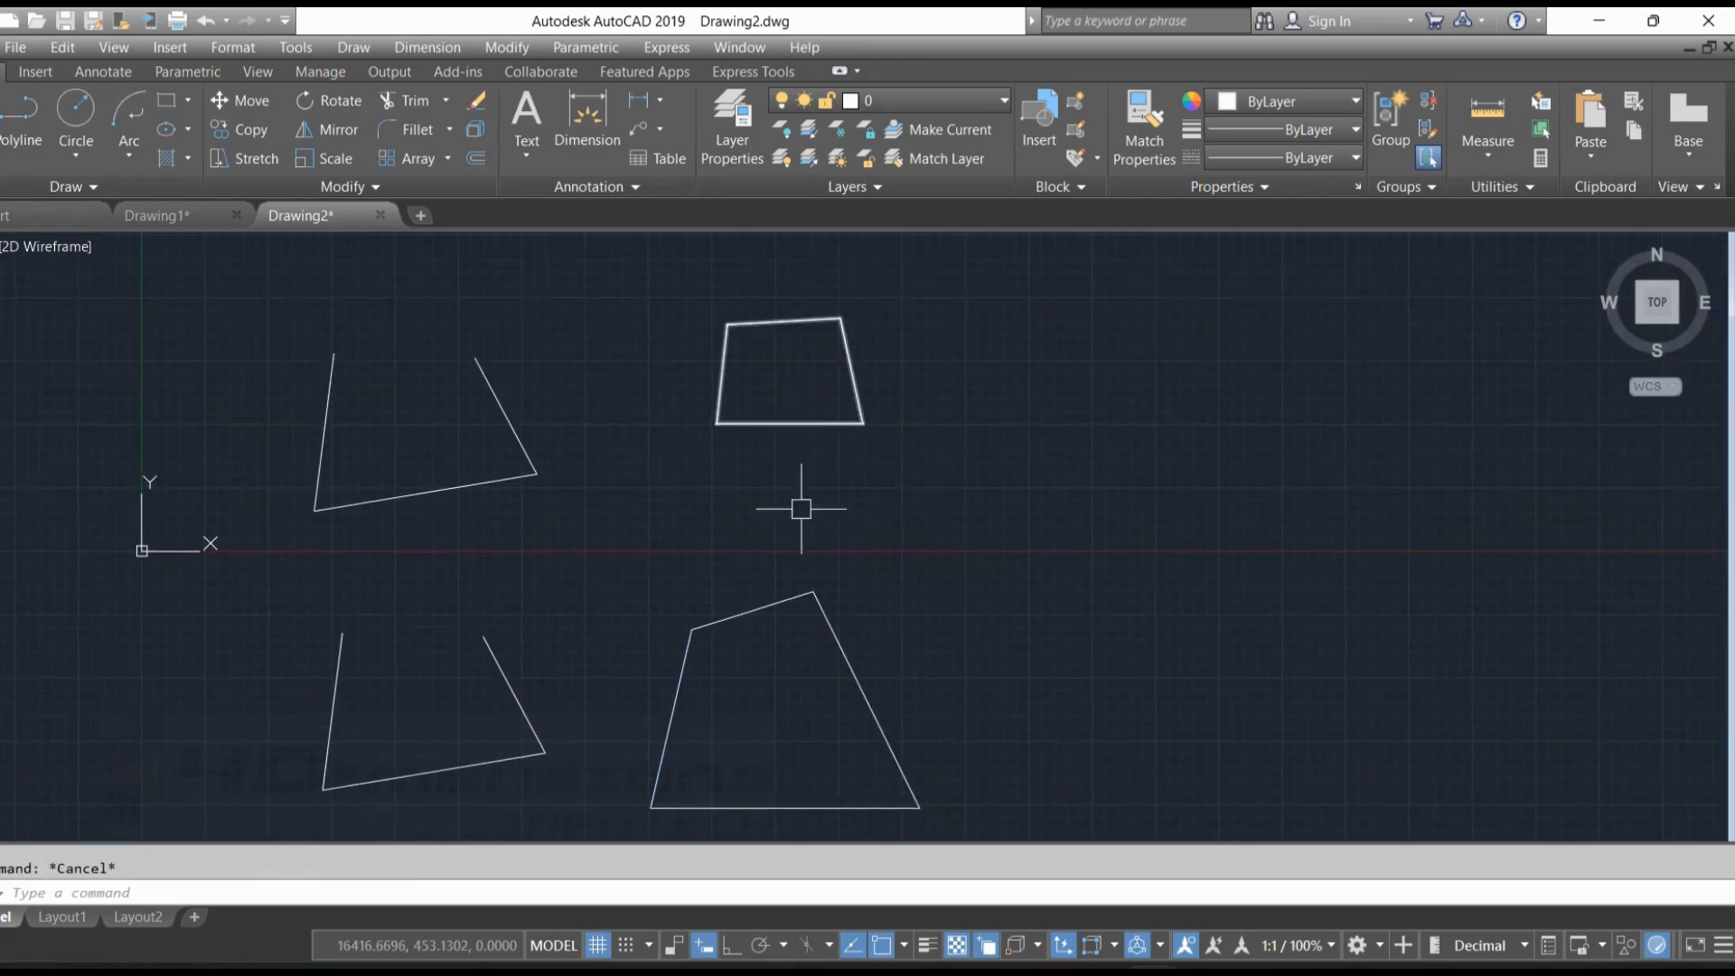
pyautogui.scroll(-2, 1030, 463)
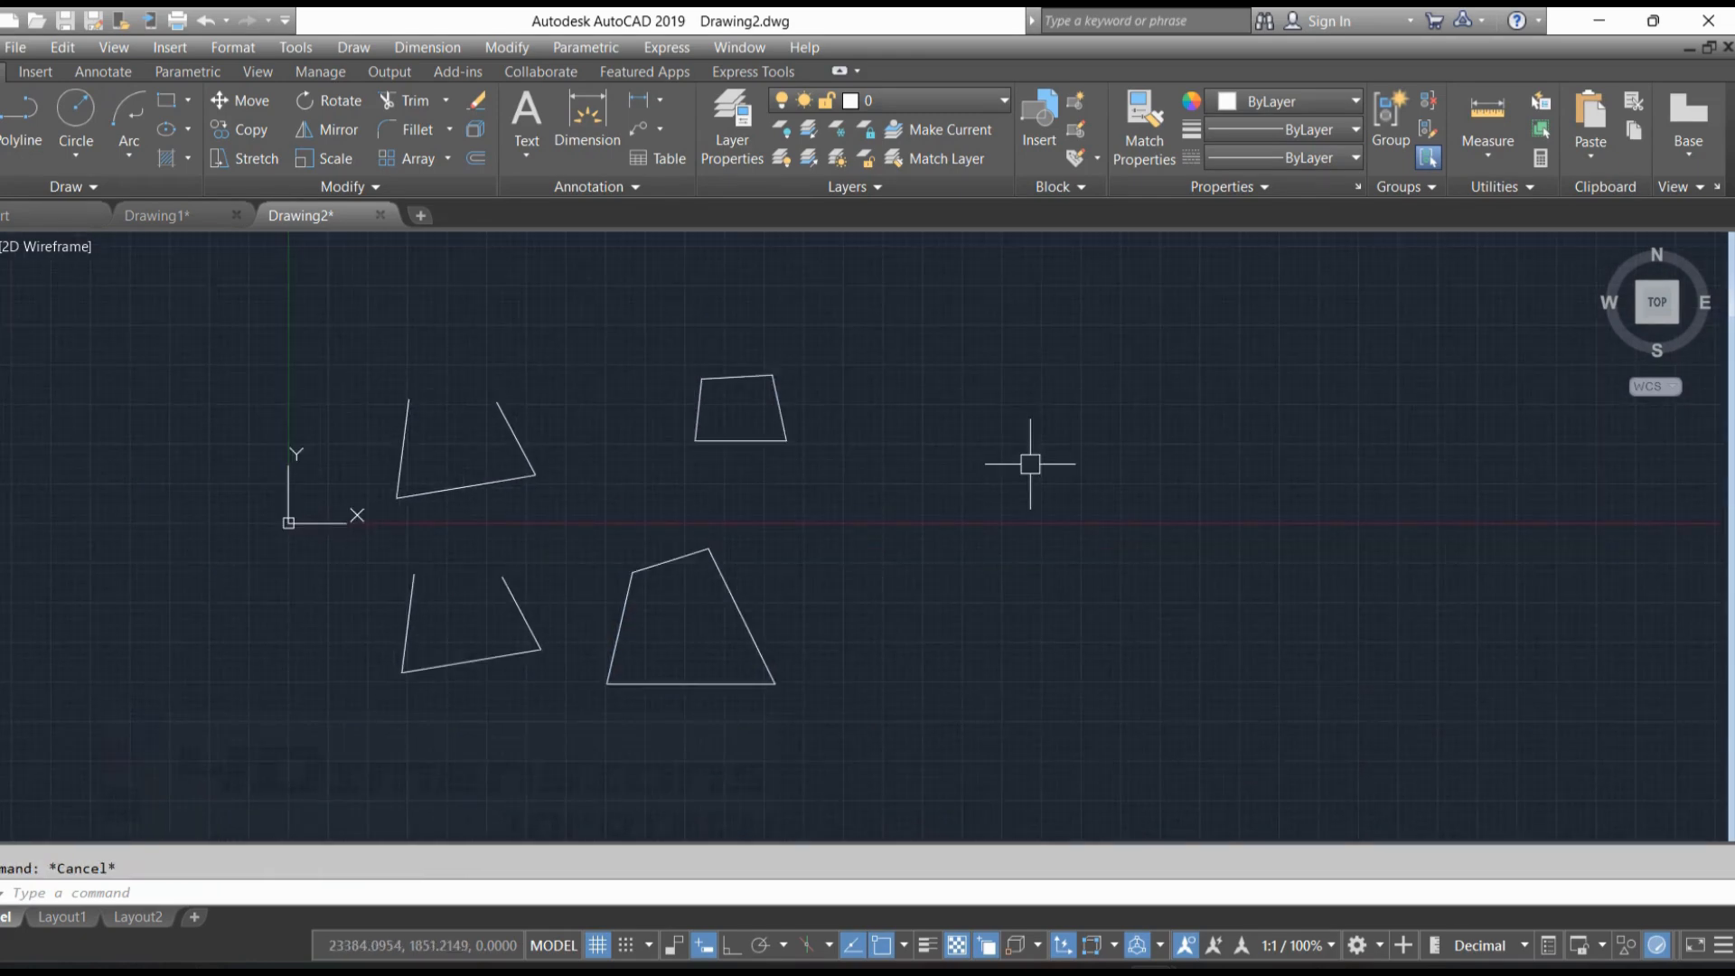